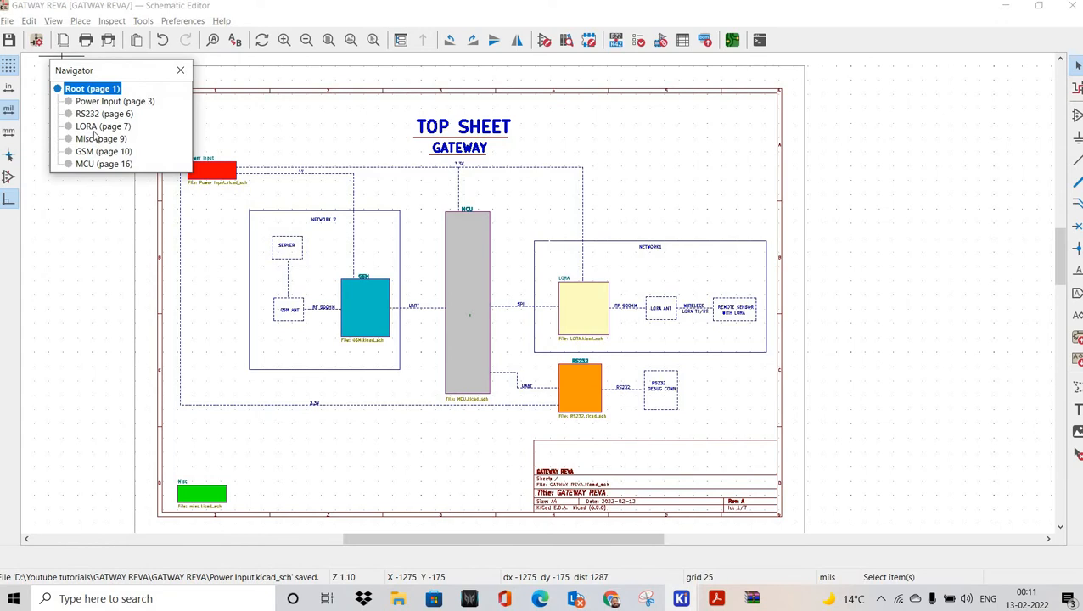
# Step: Open the LORA sheet and move the RA-01H module slightly to the left
pyautogui.click(103, 127)
pyautogui.moveTo(484, 246); pyautogui.dragTo(430, 239, button='middle')
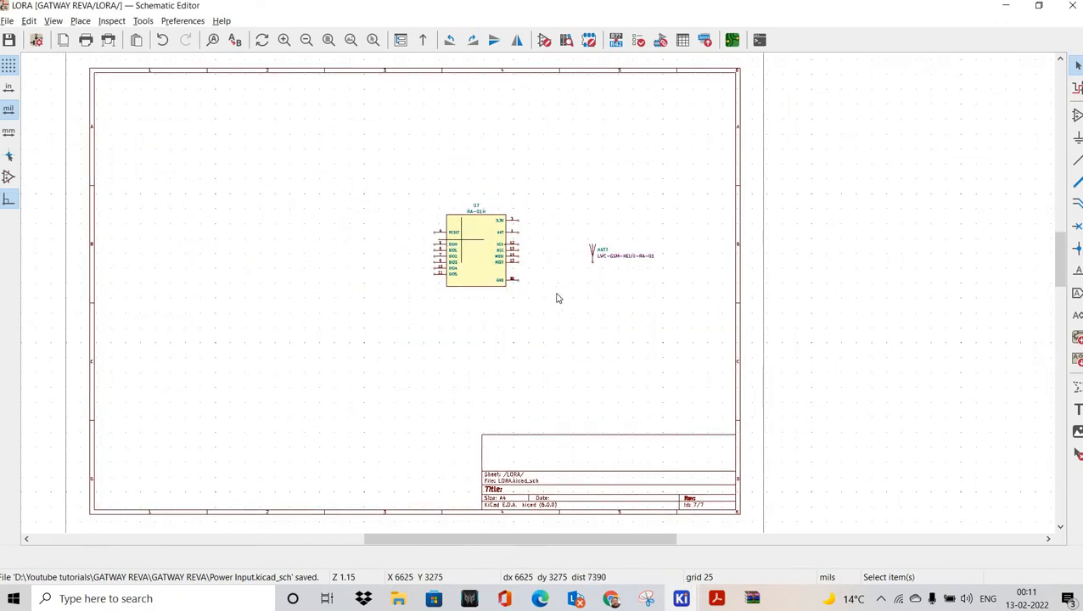
pyautogui.scroll(5, 435, 218)
pyautogui.rightClick(552, 297)
pyautogui.click(537, 297)
pyautogui.scroll(-3, 537, 294)
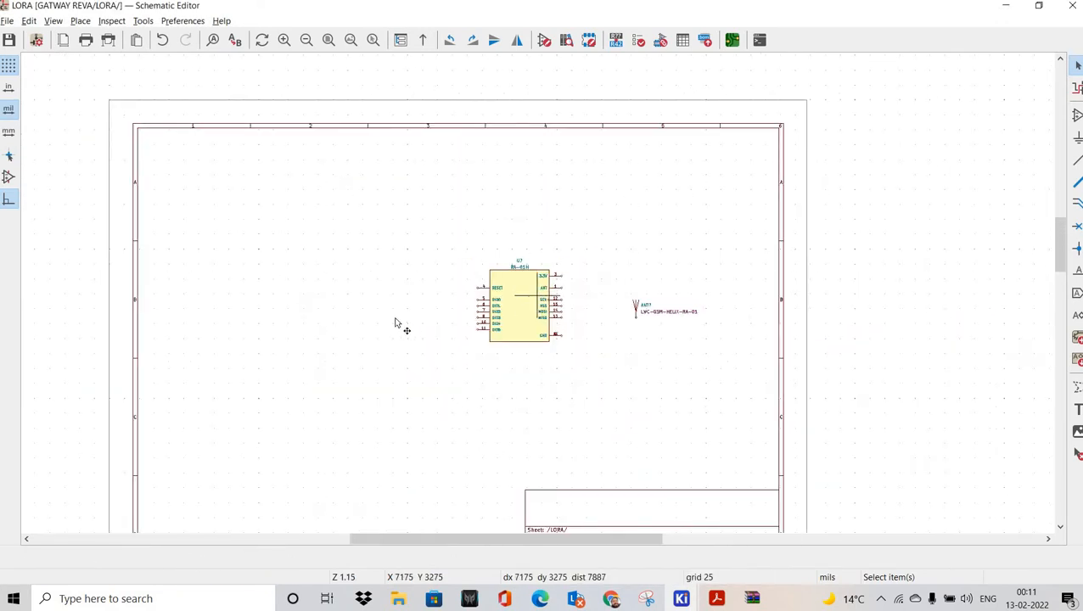
pyautogui.moveTo(519, 304); pyautogui.dragTo(395, 317)
# Step: Shift the ANT? antenna symbol to the left, then return to the browser
pyautogui.moveTo(569, 265); pyautogui.dragTo(694, 355)
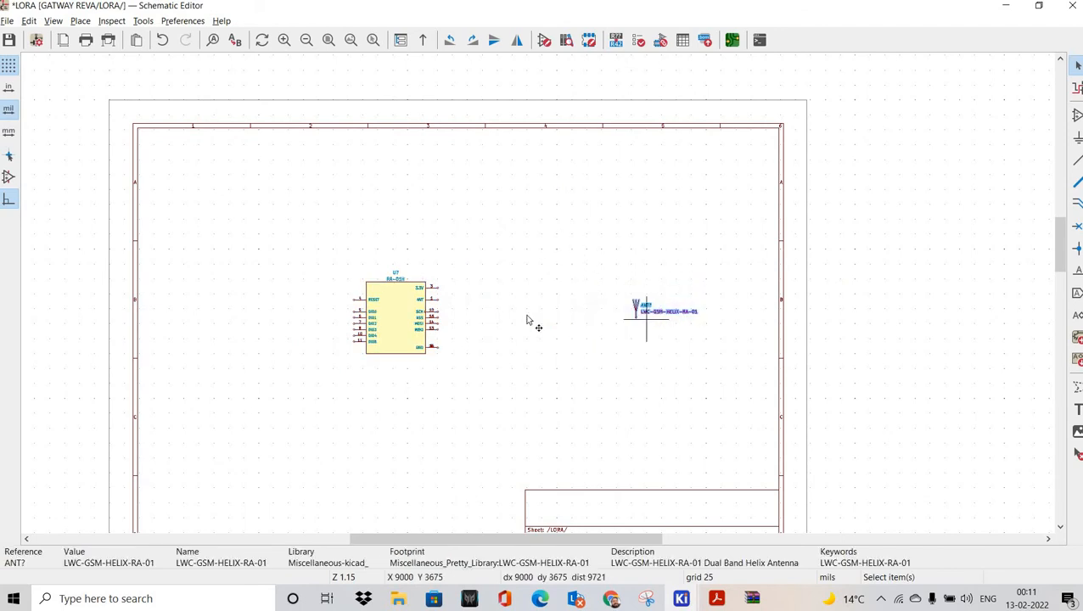
pyautogui.moveTo(636, 308); pyautogui.dragTo(579, 315)
pyautogui.click(543, 300)
pyautogui.scroll(2, 539, 297)
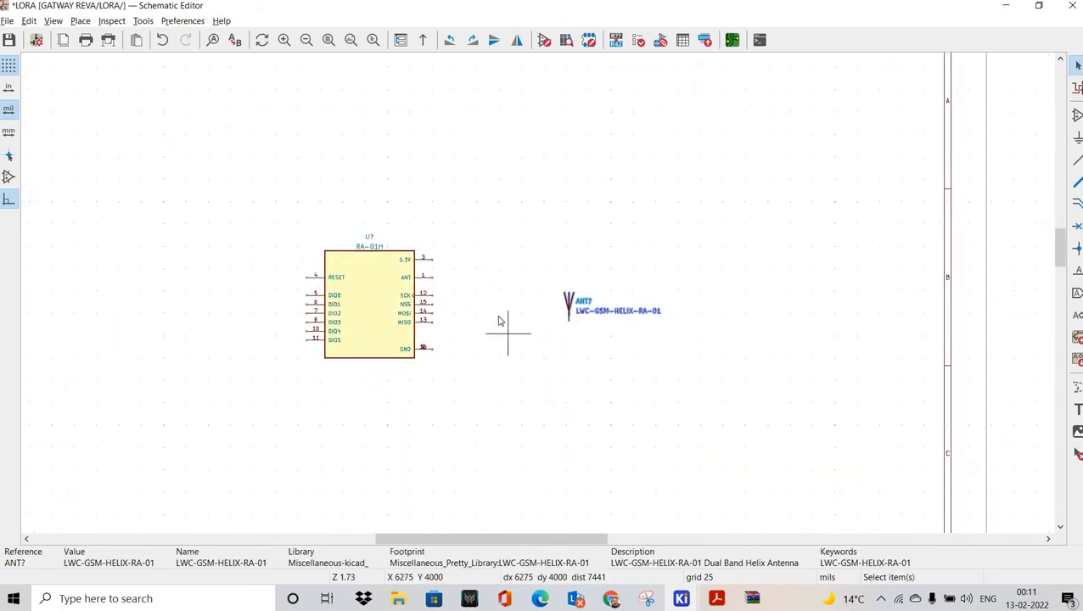
pyautogui.click(612, 599)
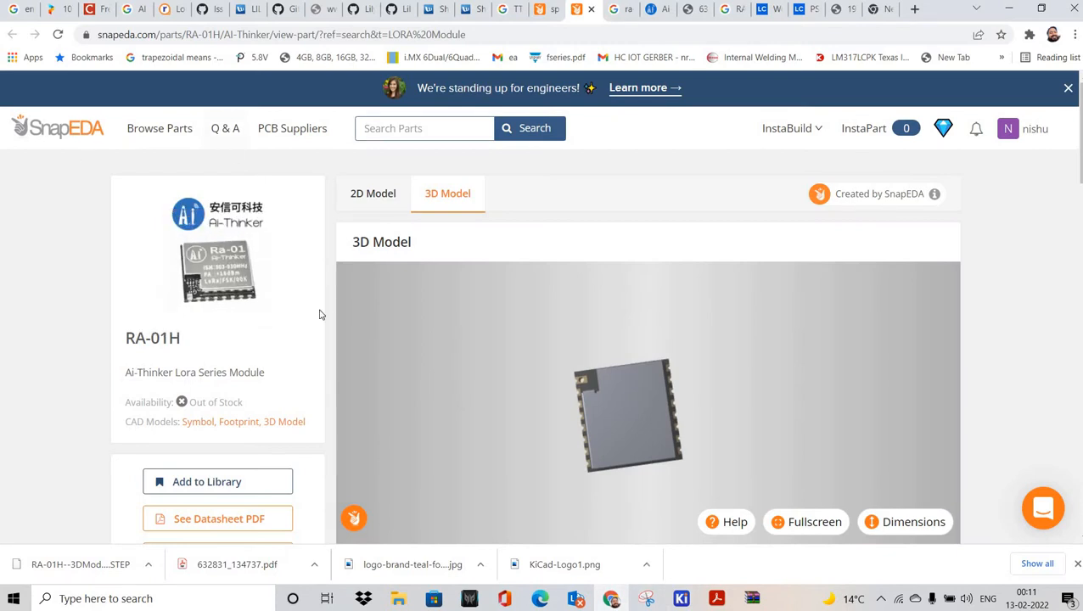
pyautogui.click(357, 197)
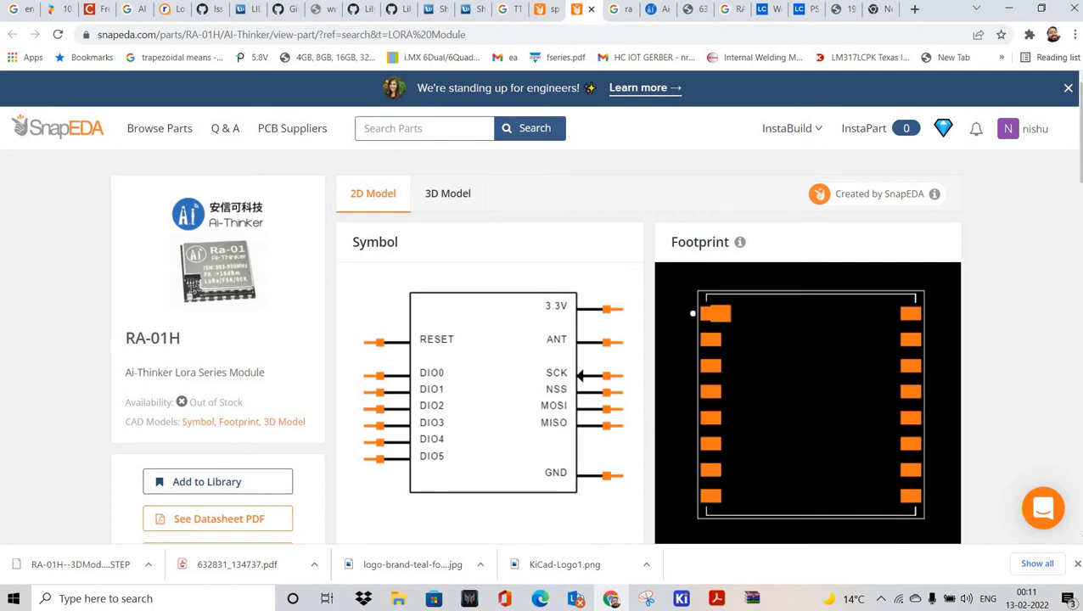
pyautogui.scroll(-4, 497, 182)
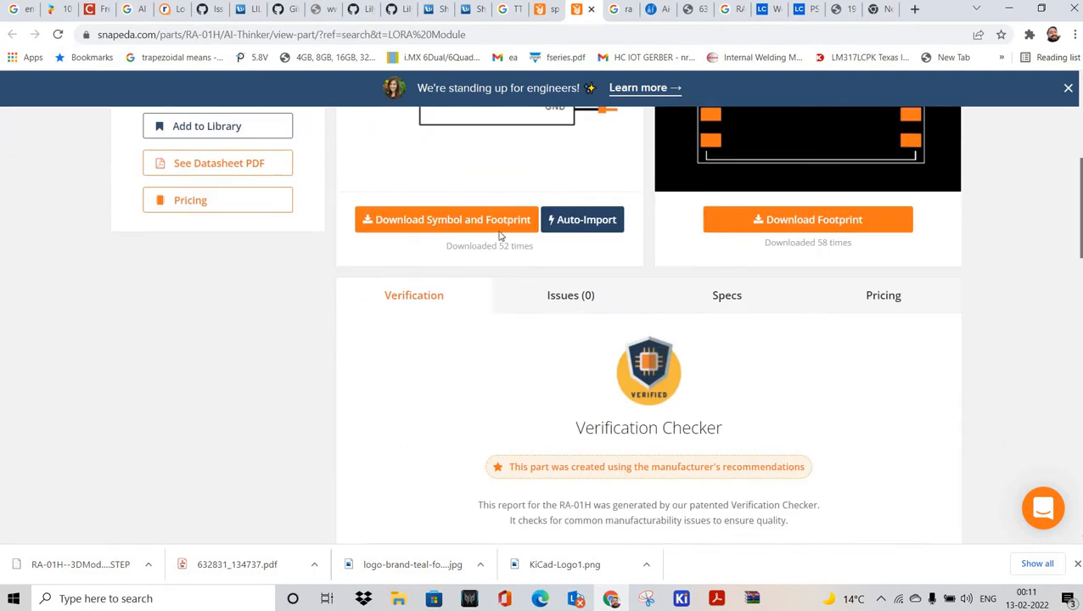
pyautogui.click(509, 217)
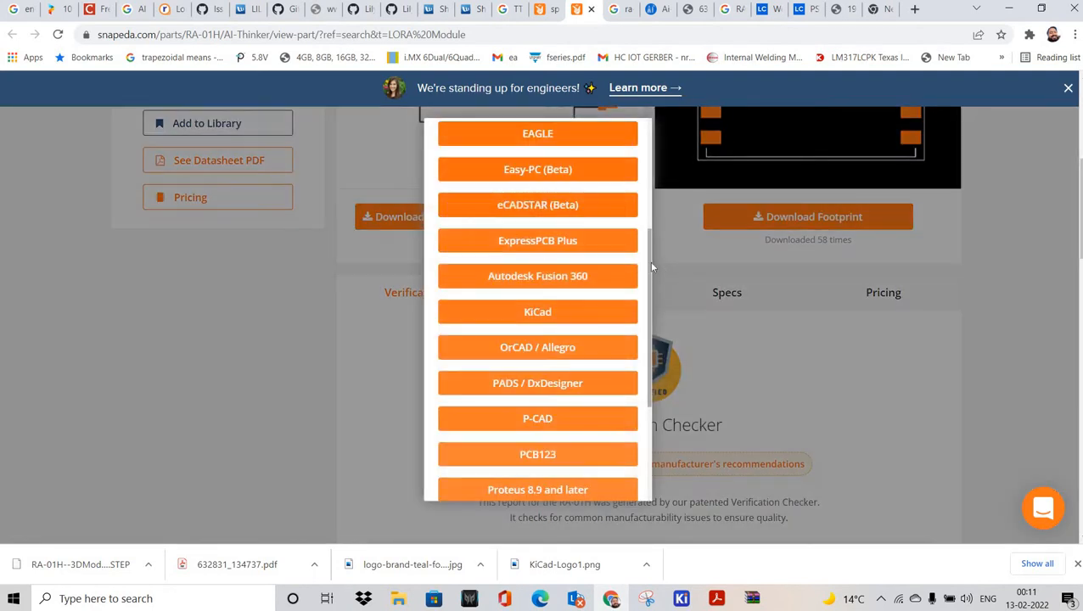
pyautogui.scroll(-2, 641, 329)
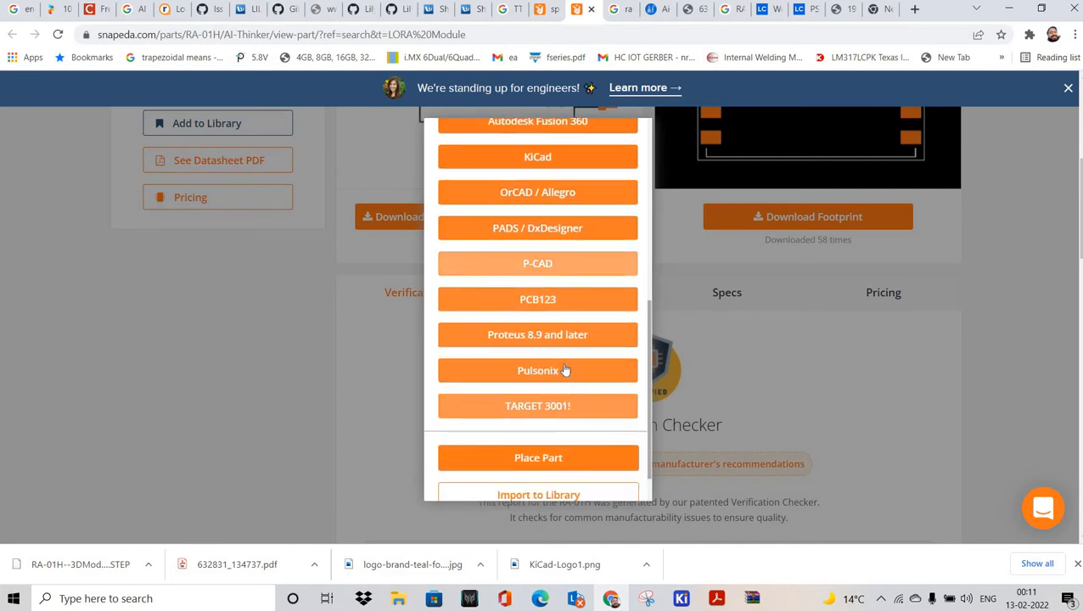
pyautogui.scroll(1, 543, 238)
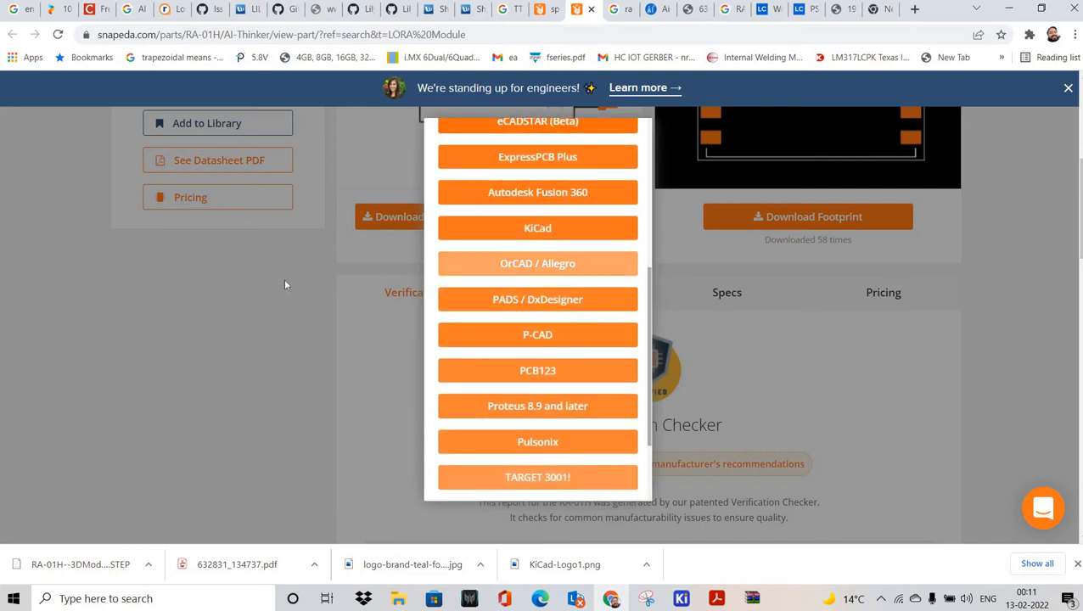
pyautogui.click(624, 229)
pyautogui.scroll(1, 524, 309)
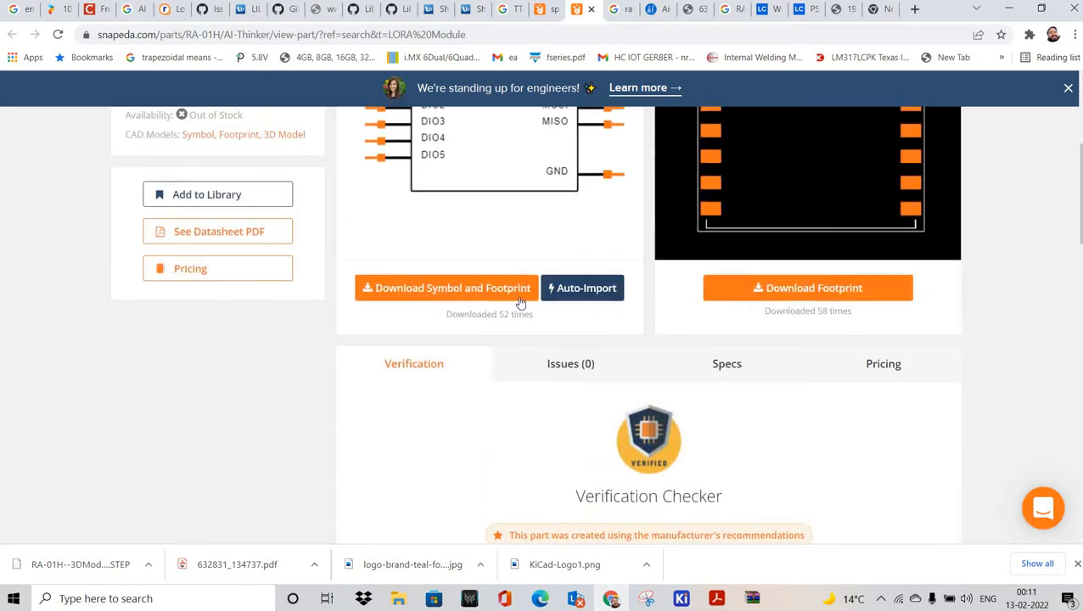
pyautogui.scroll(3, 522, 257)
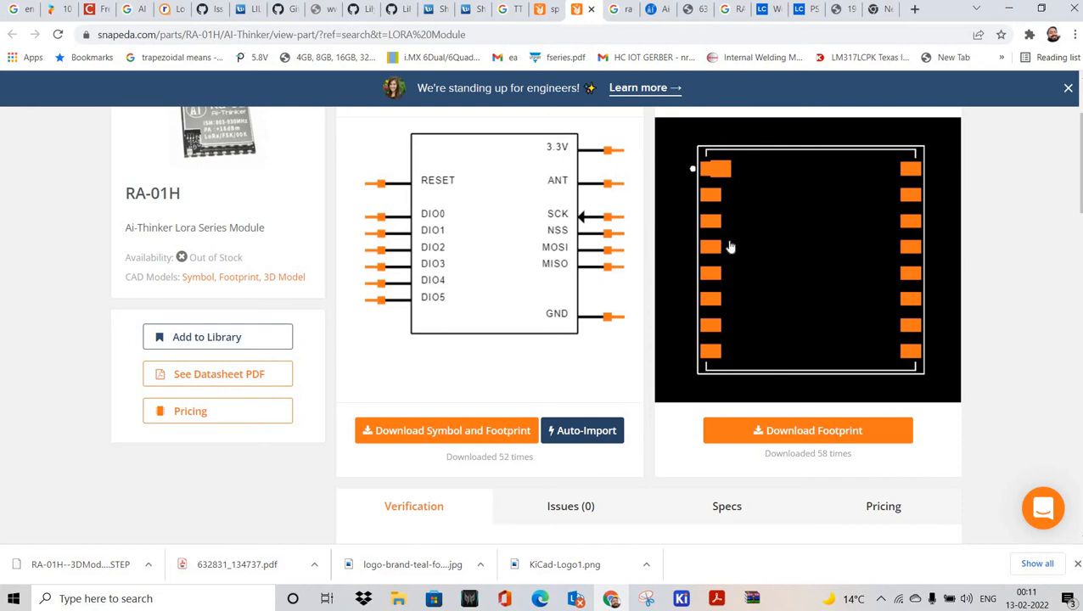
pyautogui.scroll(1, 751, 248)
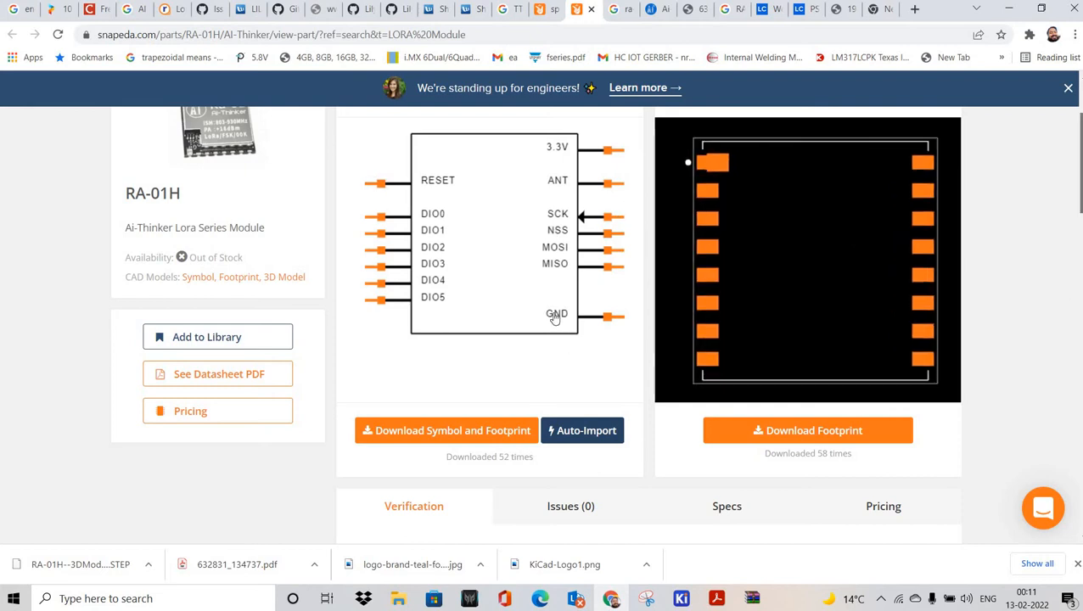
pyautogui.scroll(1, 1080, 172)
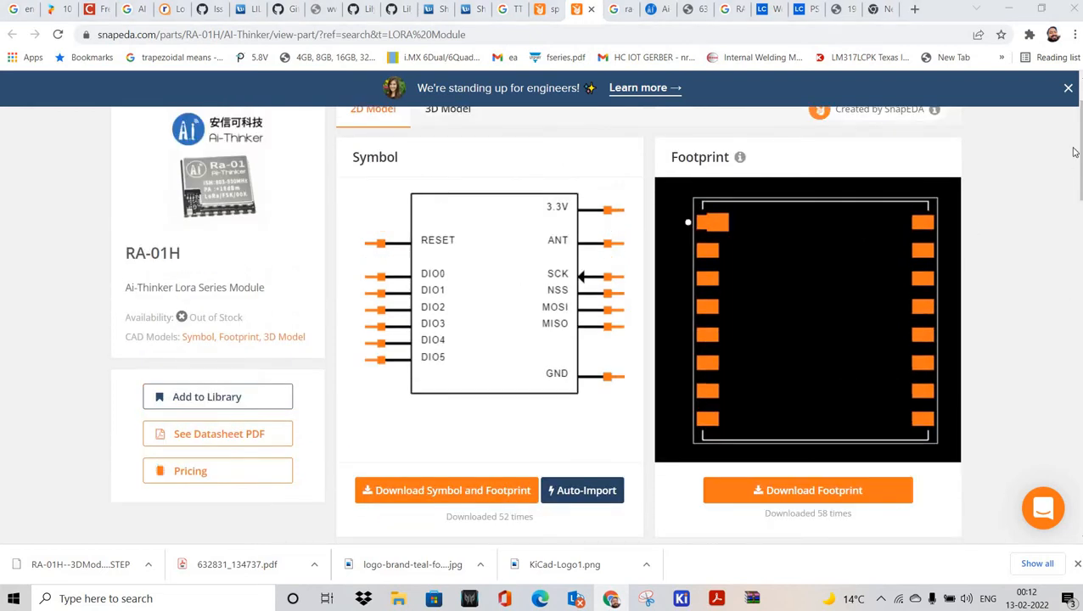
pyautogui.scroll(1, 586, 234)
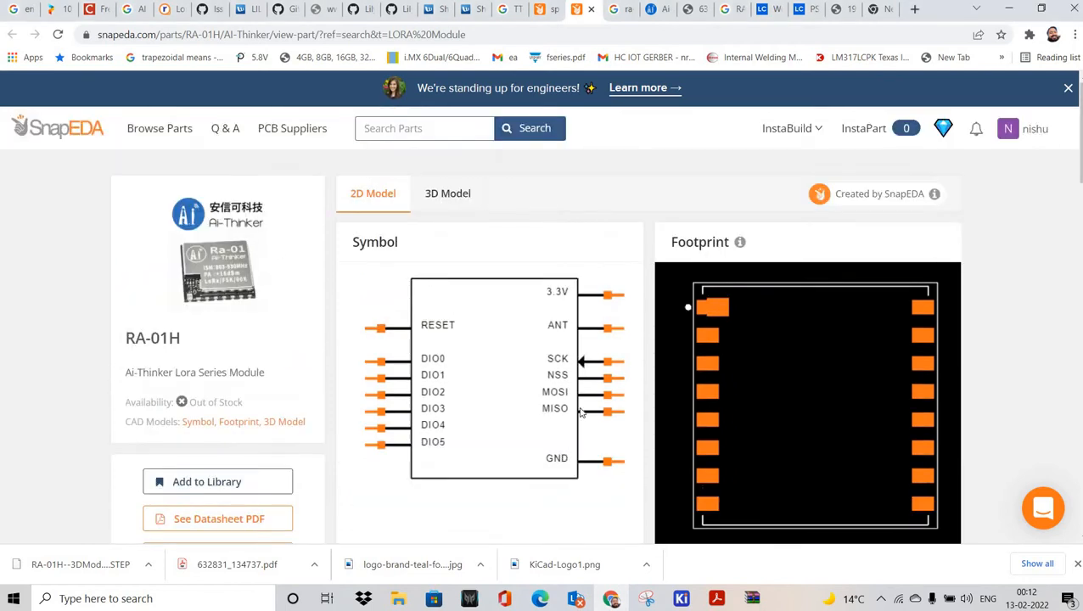
pyautogui.click(448, 195)
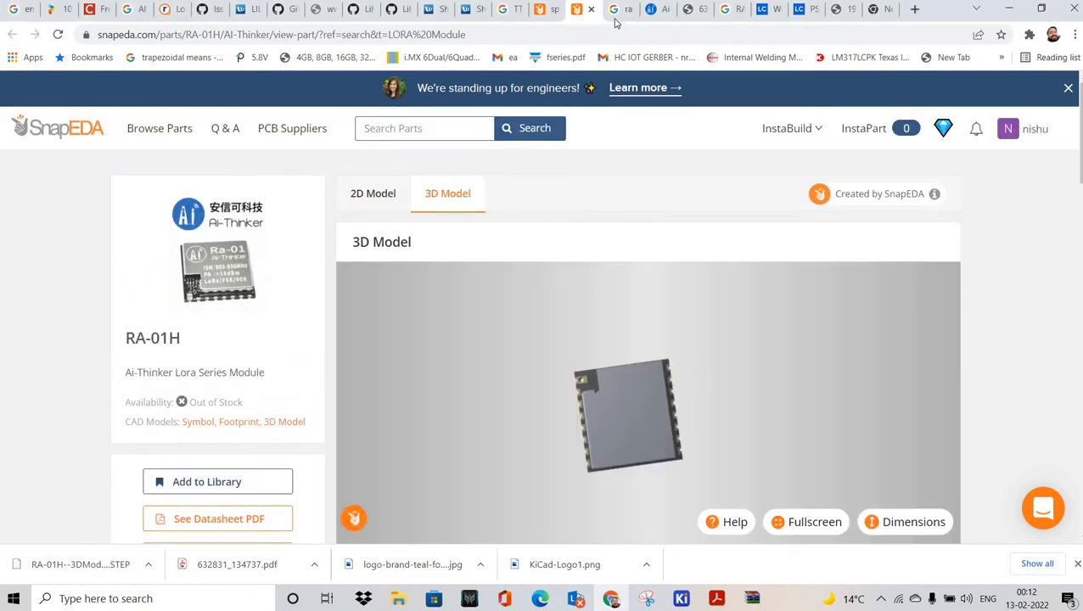
pyautogui.click(841, 10)
# Step: View the LCSC PE4259-63 product page, then bring the LORA schematic forward
pyautogui.click(803, 9)
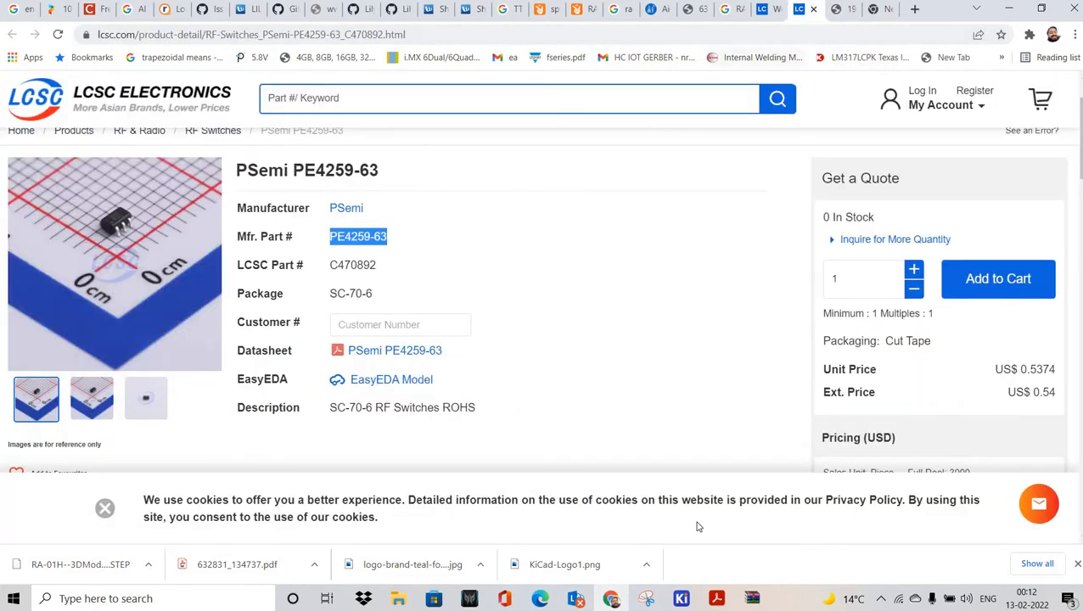
pyautogui.click(683, 600)
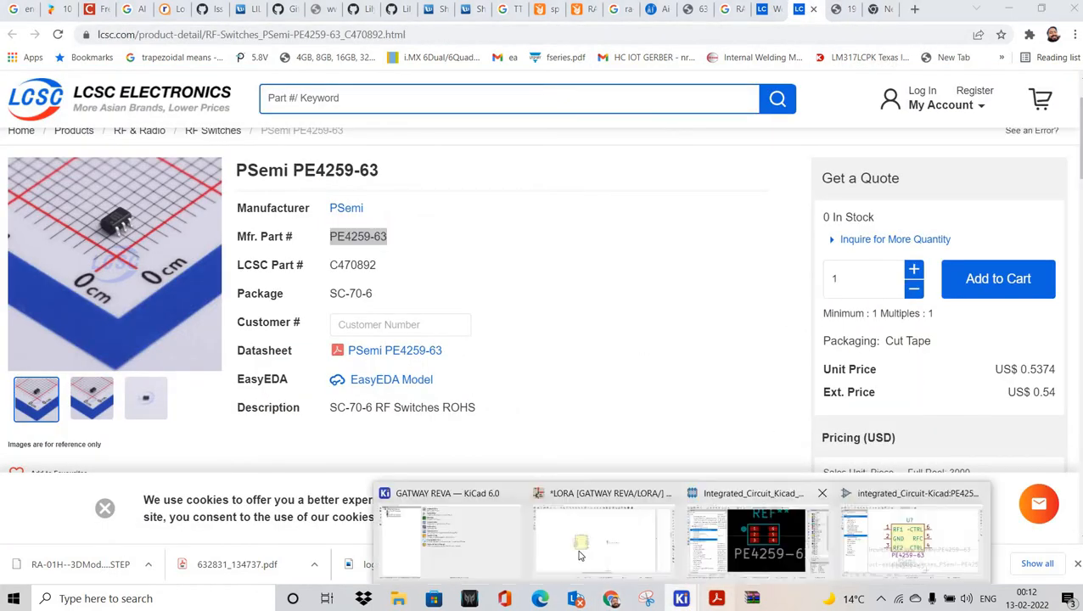
pyautogui.click(605, 509)
# Step: Box-select the antenna symbol and bring the Footprint Editor forward
pyautogui.moveTo(517, 259); pyautogui.dragTo(594, 365)
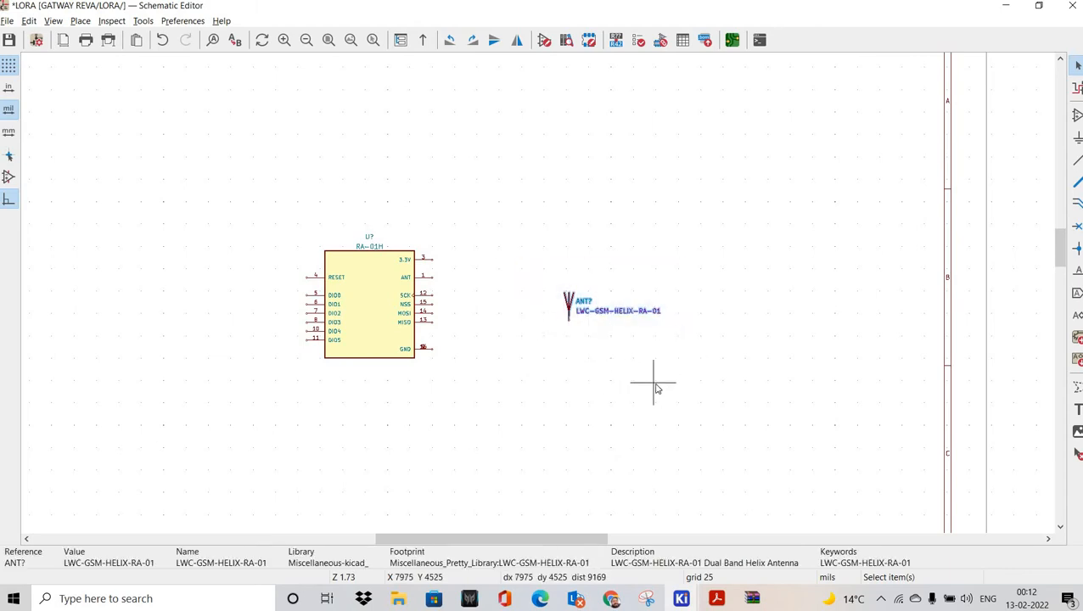
pyautogui.moveTo(690, 599)
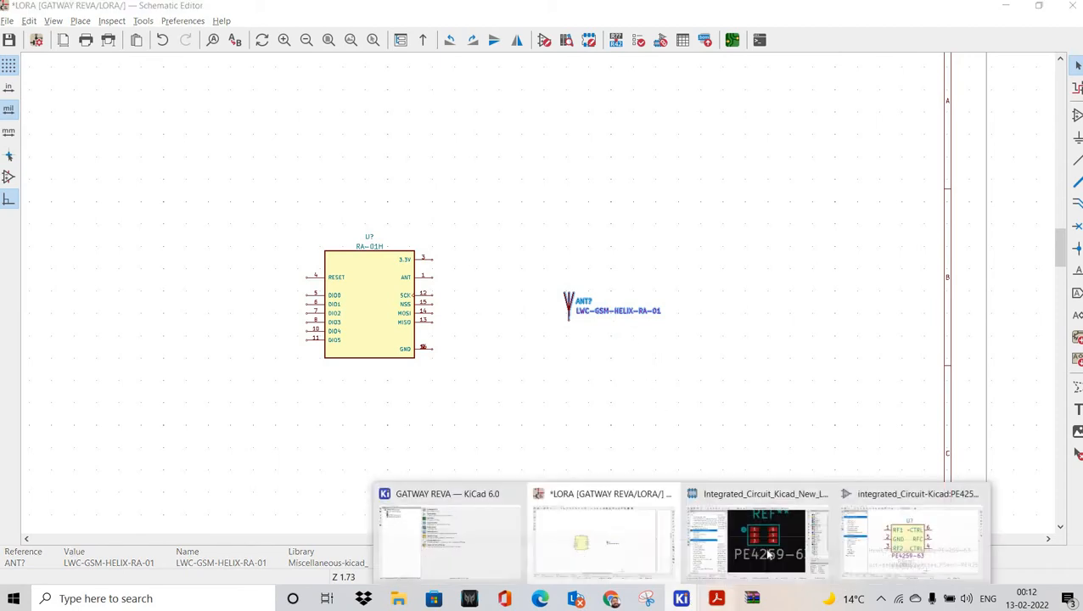
pyautogui.click(747, 535)
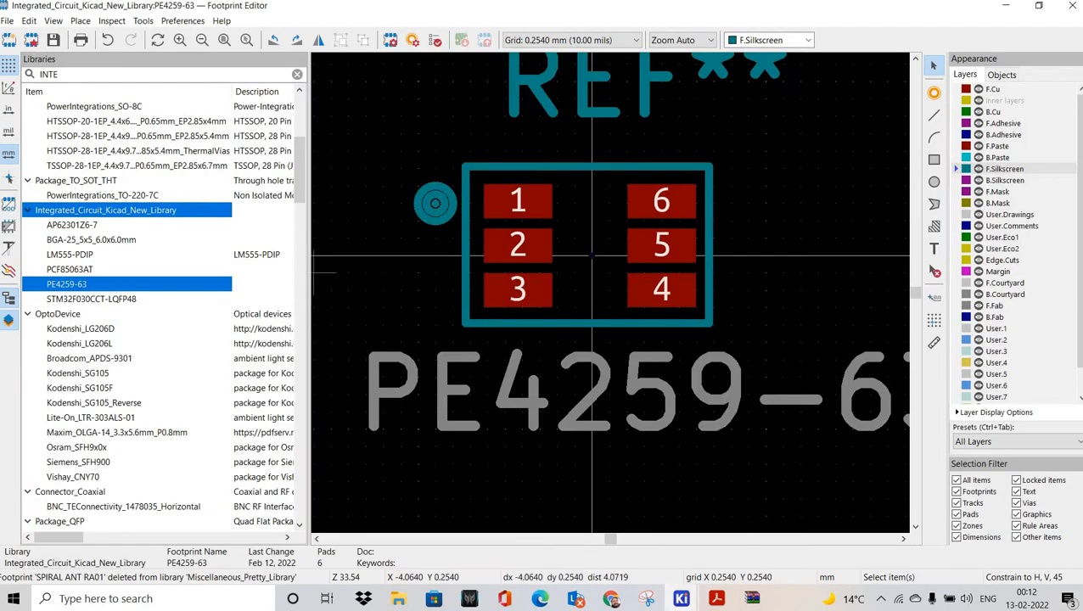
# Step: Filter libraries for MISCEL, open LWC-GSM-HELIX-RA-01, then return to the browser
pyautogui.write('MISC')
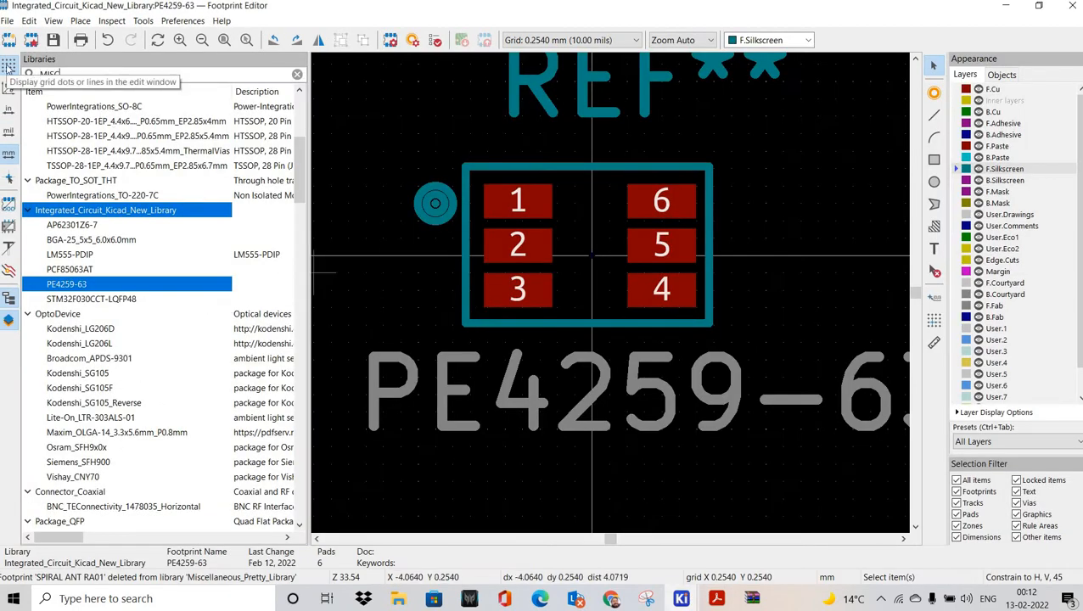
pyautogui.write('ELL')
pyautogui.click(67, 184)
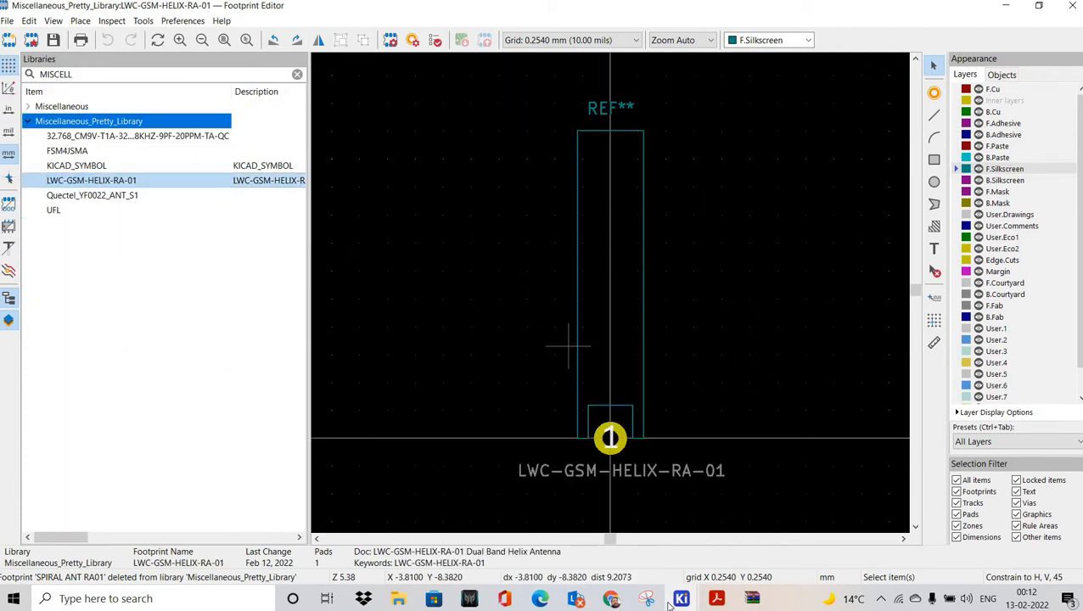
pyautogui.click(611, 599)
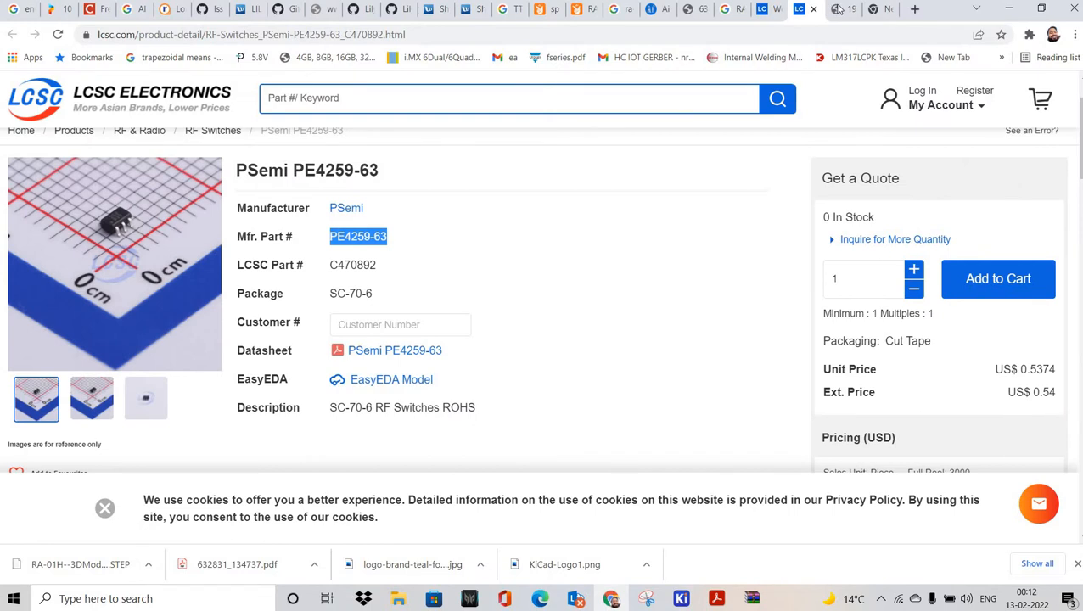
pyautogui.click(842, 9)
# Step: Google '3d content central' in a new tab and open the 3D ContentCentral result
pyautogui.click(877, 8)
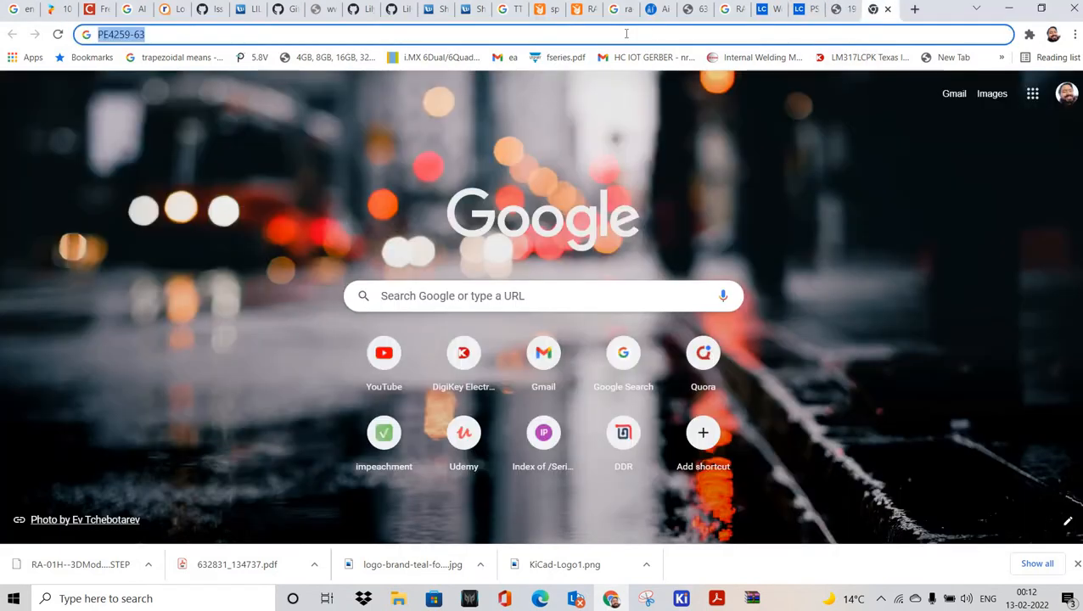
pyautogui.write('3d content central')
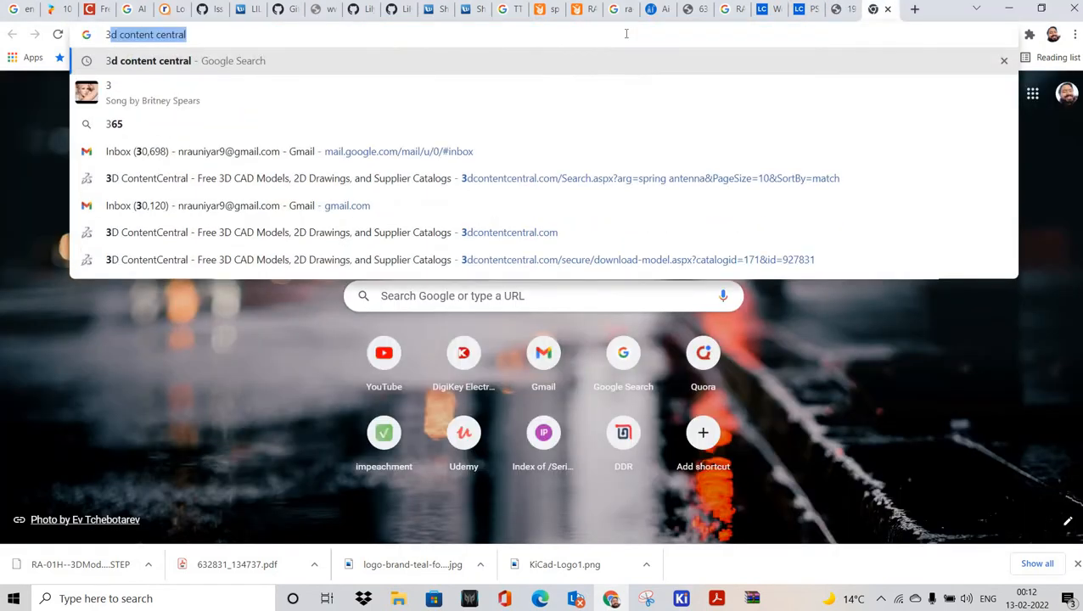
pyautogui.press('Return')
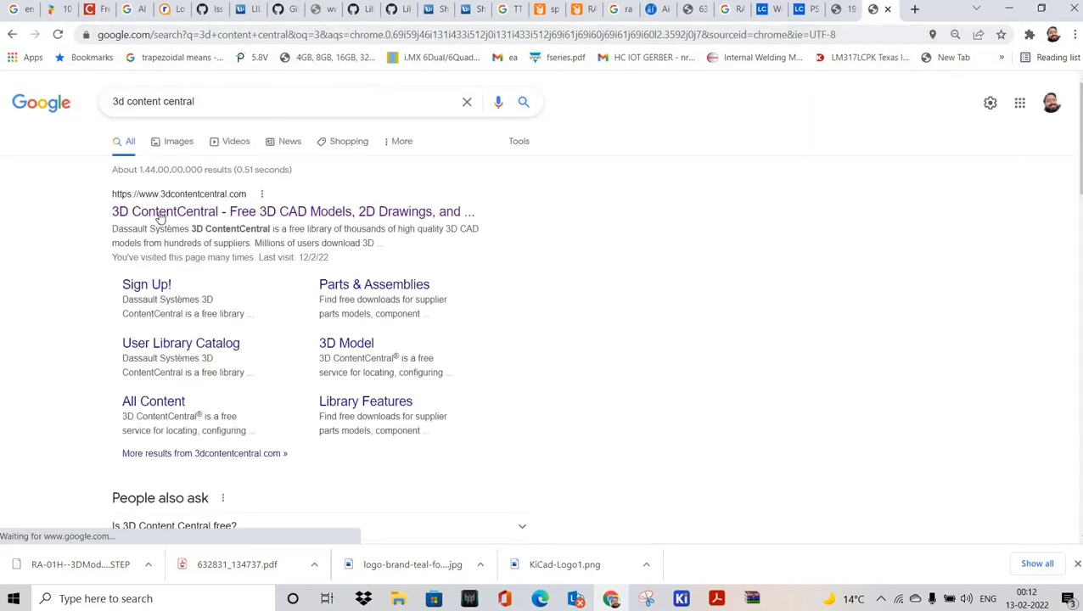
pyautogui.click(160, 217)
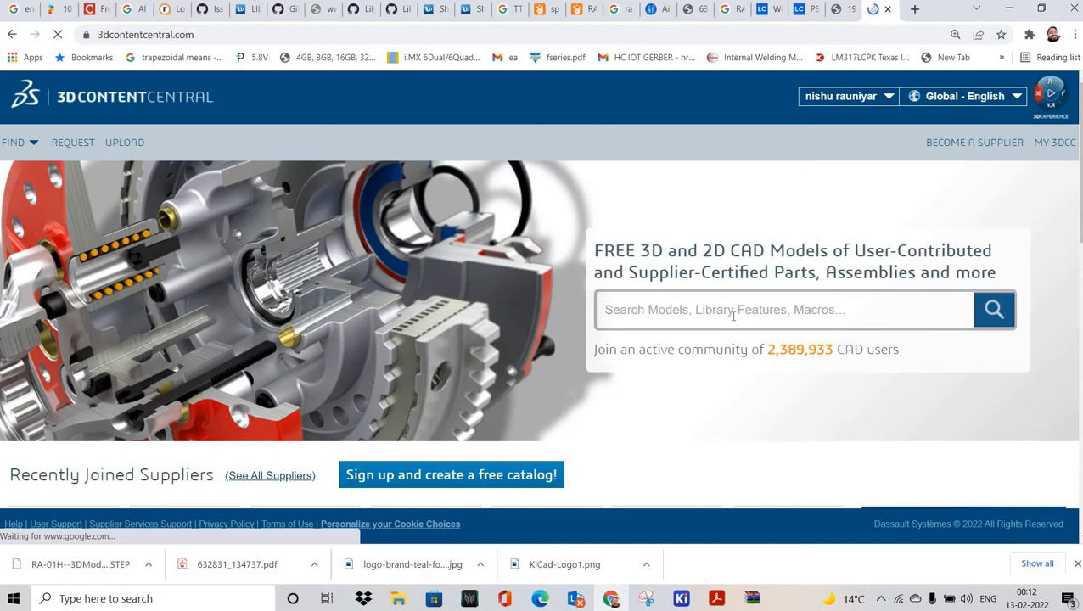
# Step: Search 3D ContentCentral for SPRING ANTENNA and open the GSM Spring Antenna model page
pyautogui.click(734, 314)
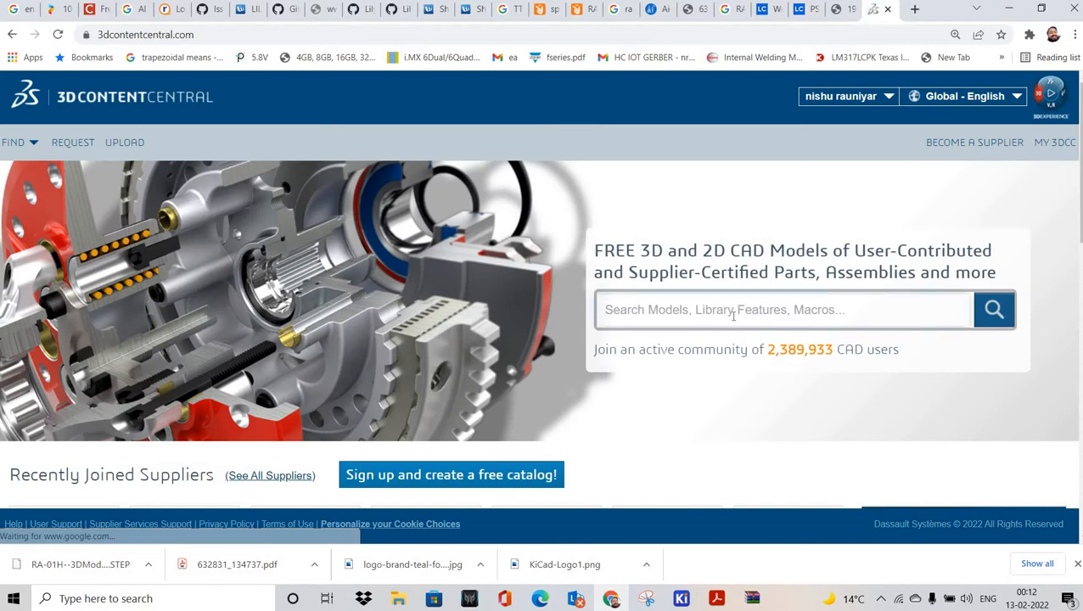
pyautogui.write('SPRING ANTENNA')
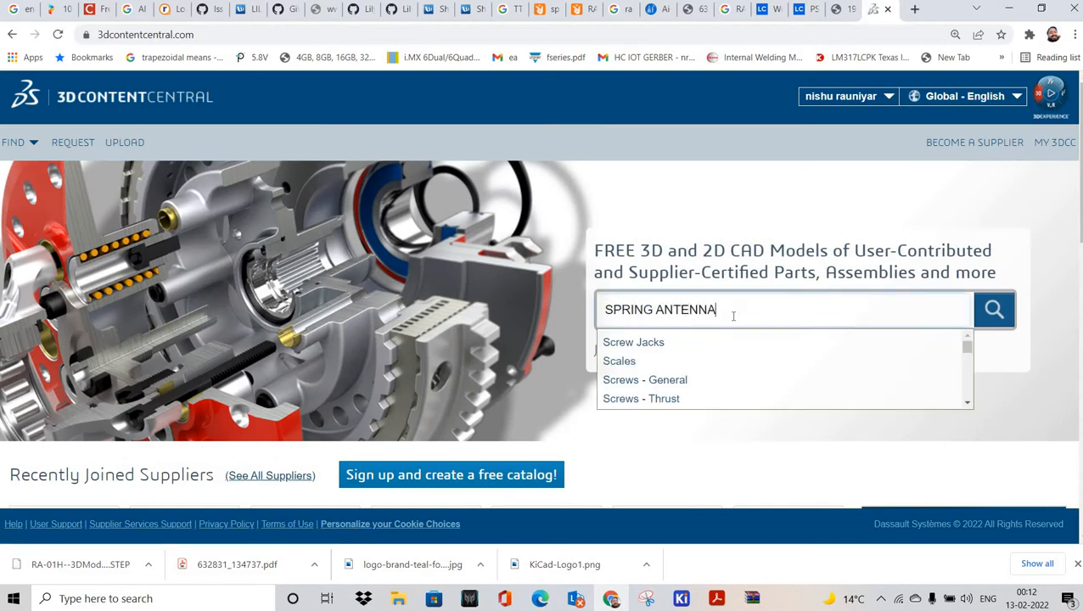
pyautogui.press('Return')
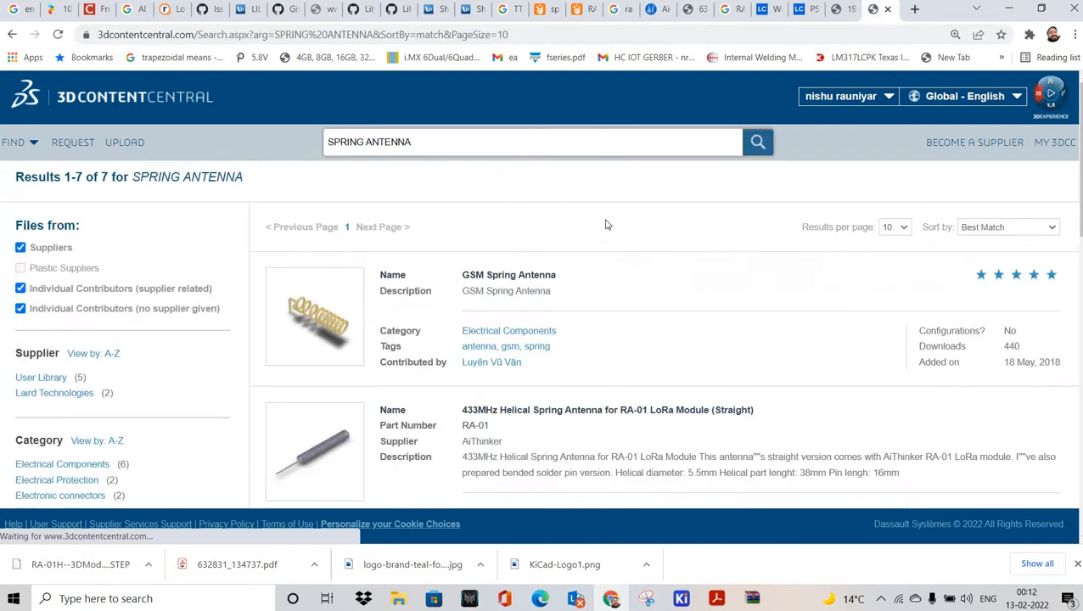
pyautogui.scroll(-2, 501, 229)
pyautogui.scroll(1, 516, 218)
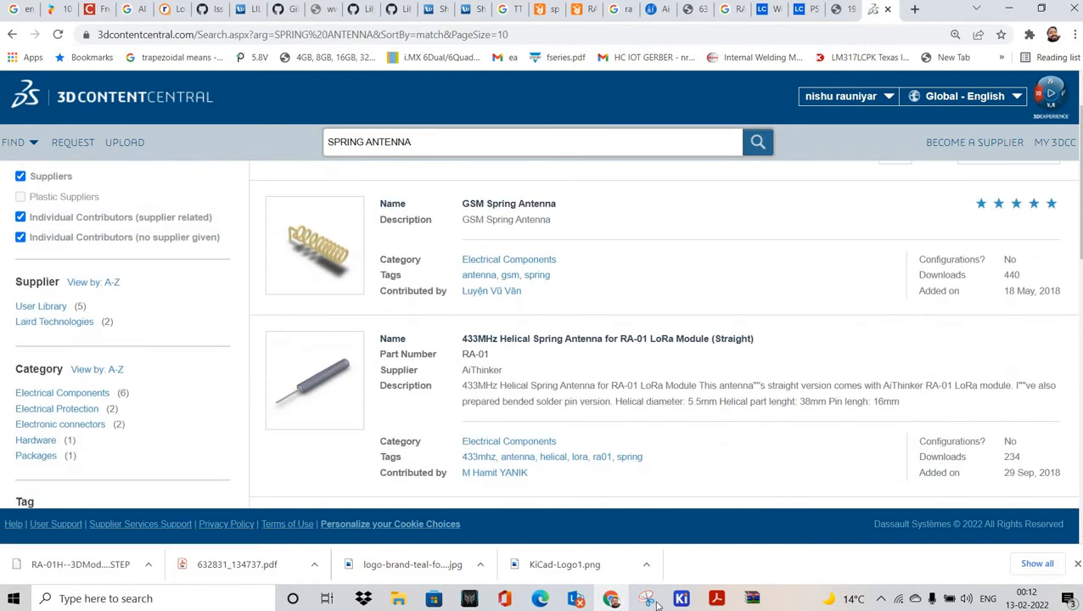
pyautogui.click(611, 232)
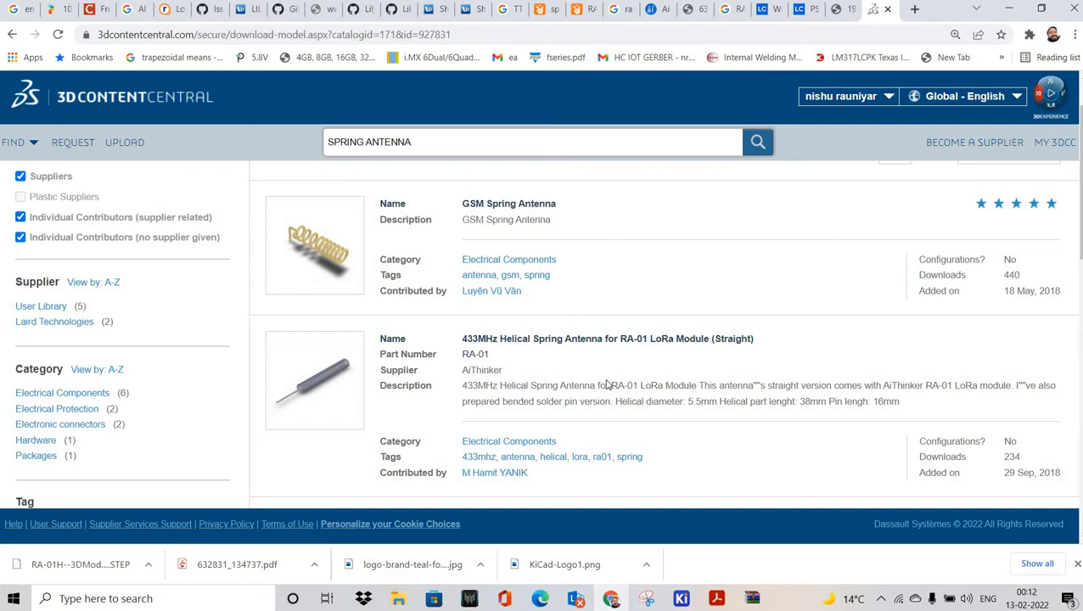
# Step: Set the download format to STEP (*.step) with version AP214
pyautogui.scroll(-2, 582, 273)
pyautogui.click(554, 262)
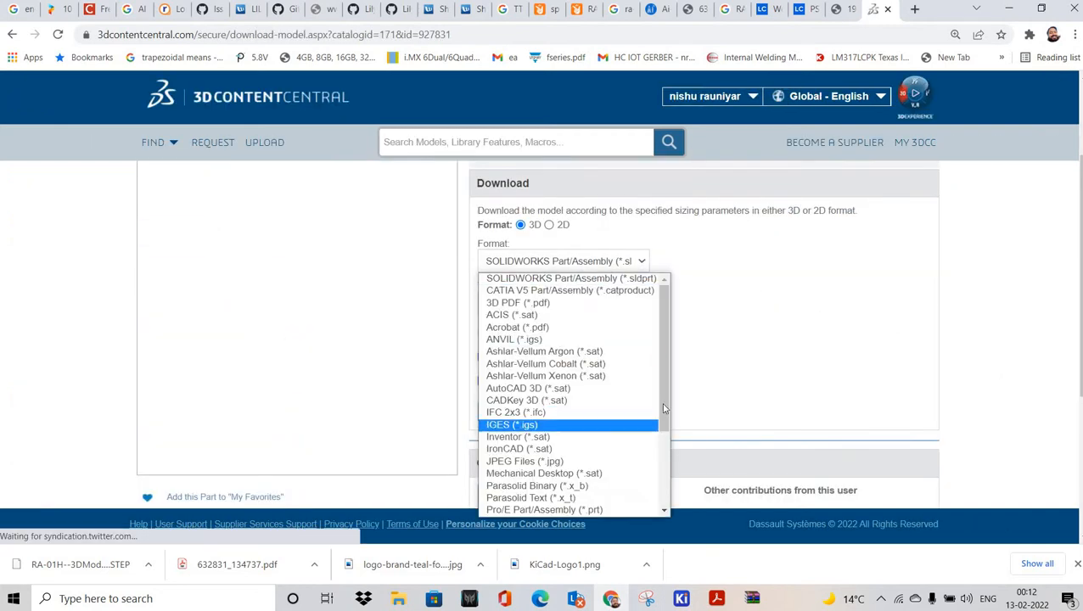
pyautogui.click(646, 269)
pyautogui.click(643, 270)
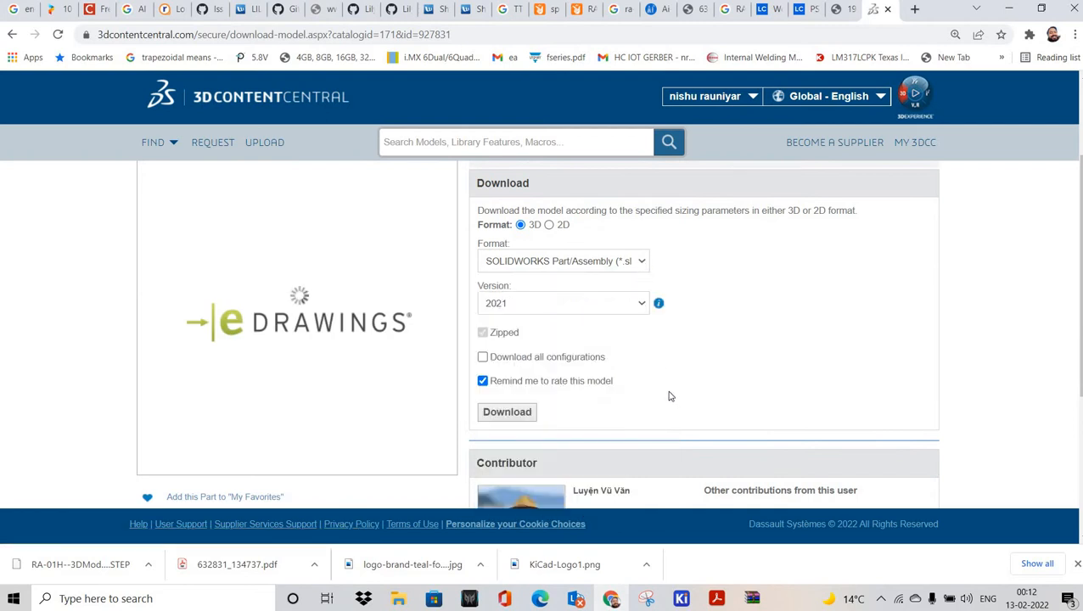
pyautogui.scroll(-3, 667, 395)
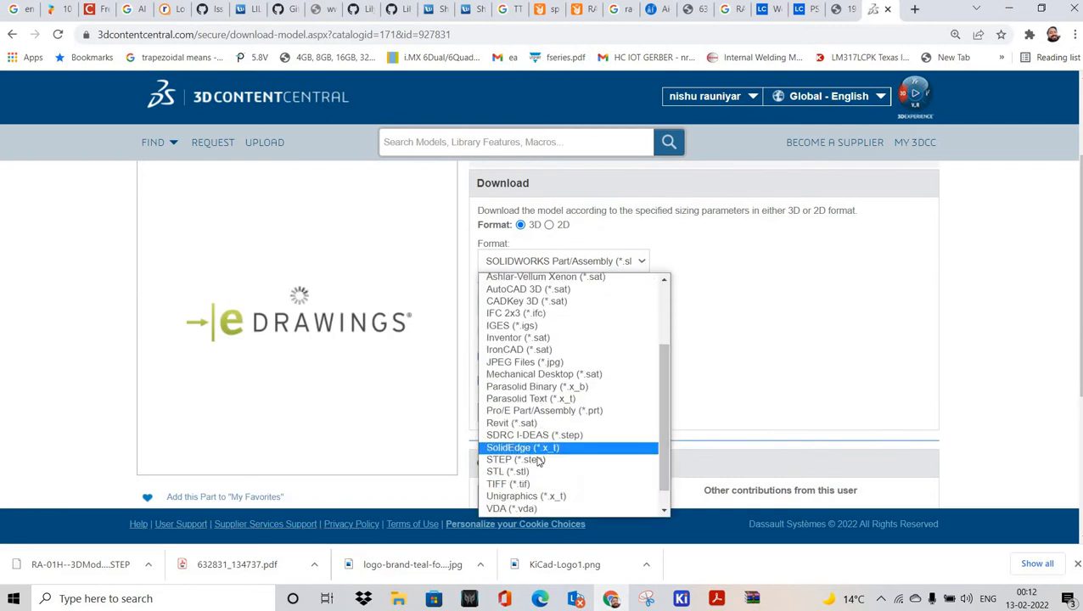
pyautogui.press('Return')
pyautogui.click(605, 305)
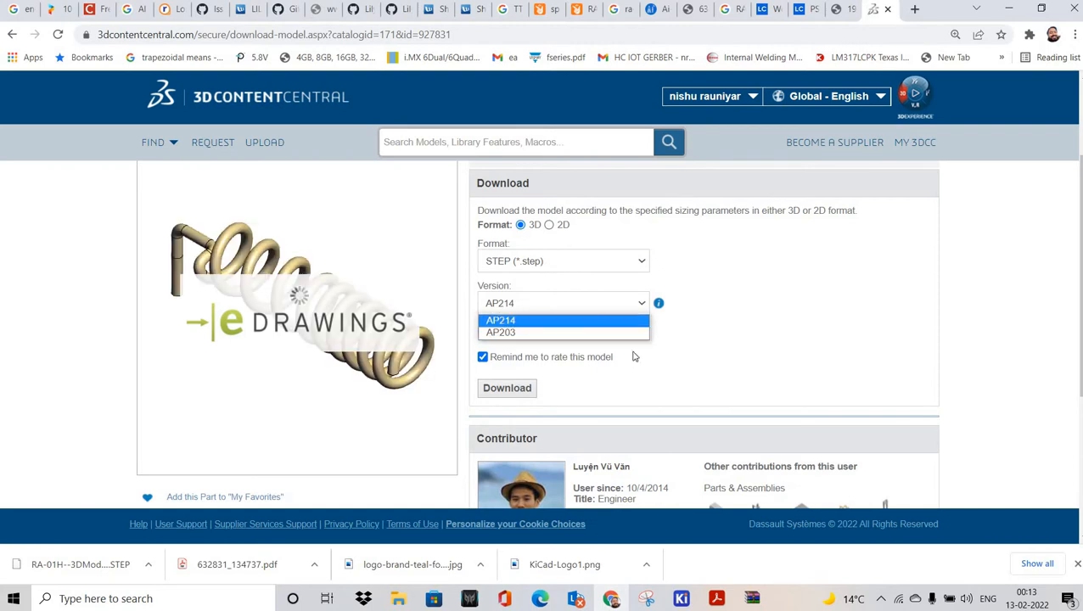
pyautogui.click(499, 392)
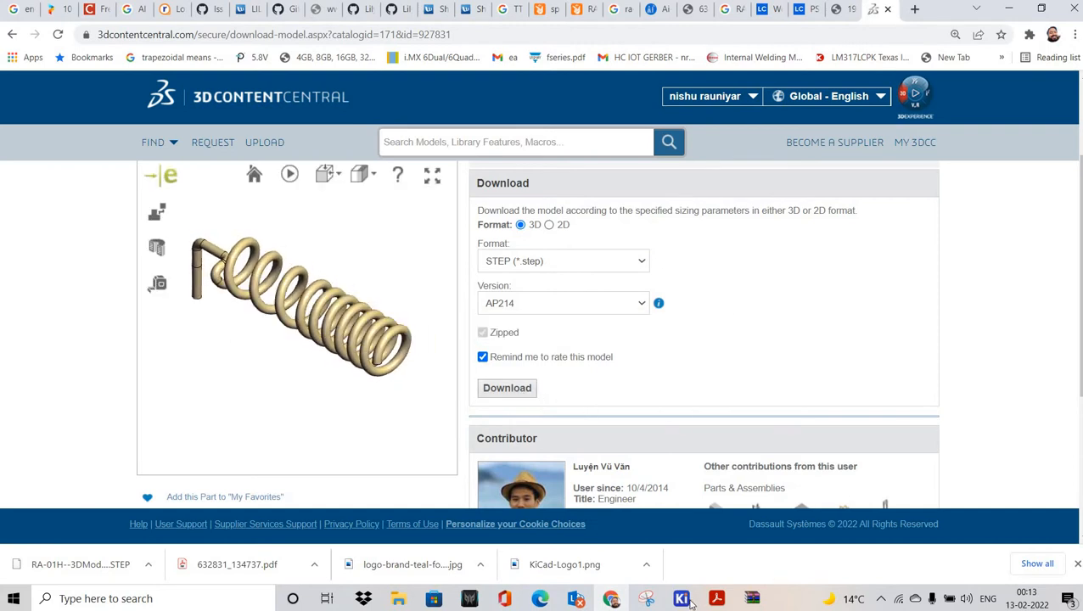
pyautogui.moveTo(681, 599)
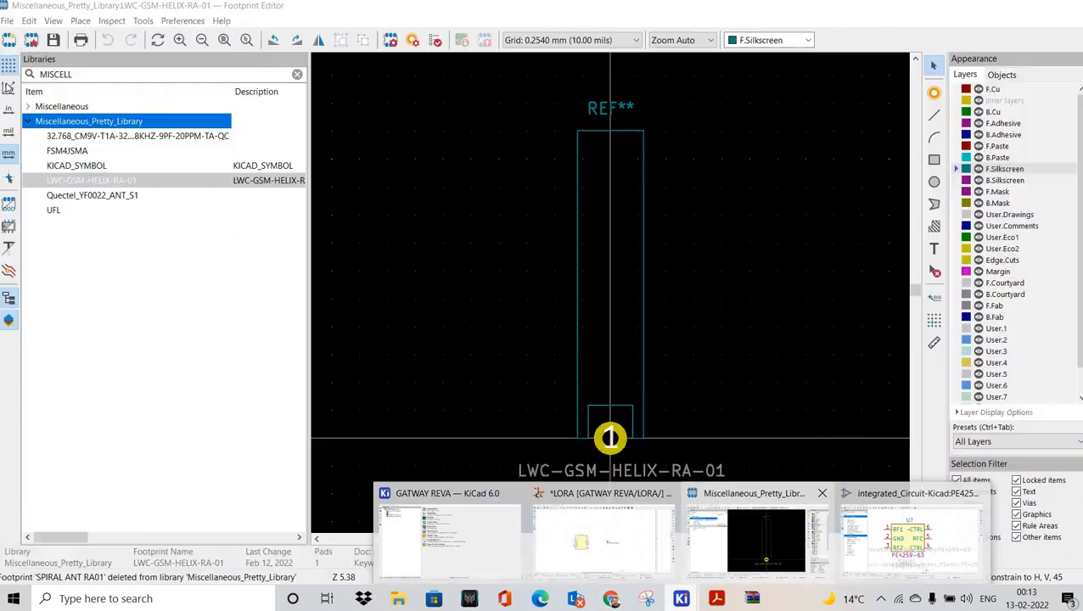
pyautogui.click(766, 541)
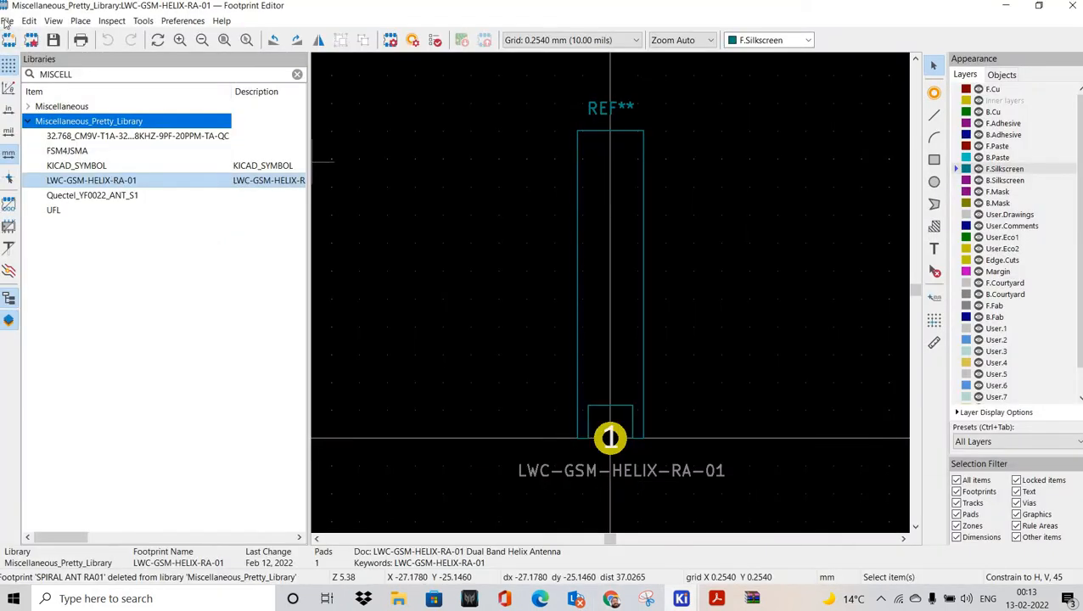
pyautogui.hotkey('alt', 'f')
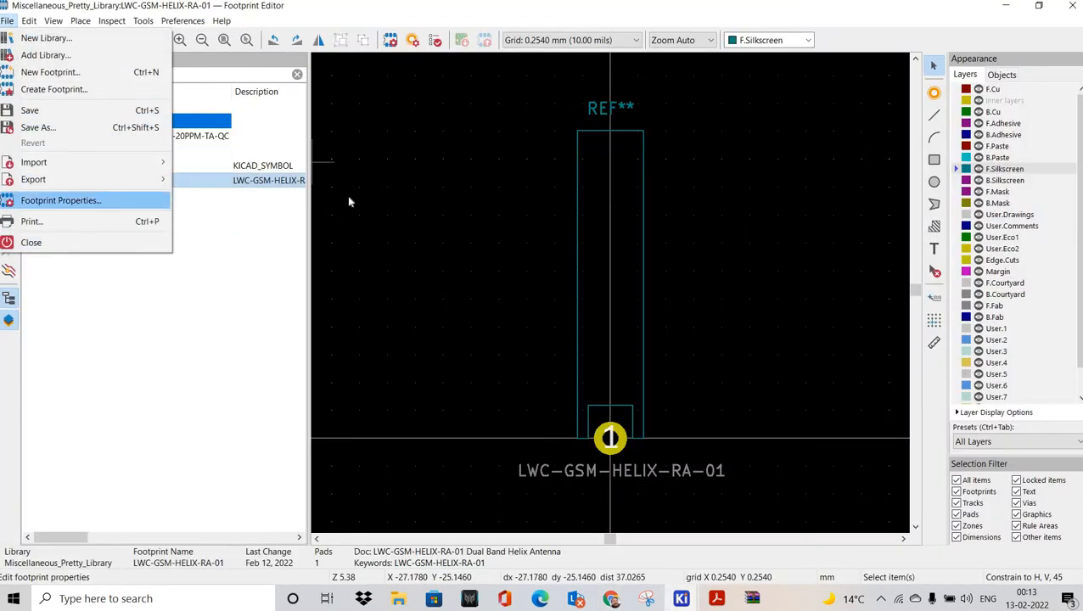
pyautogui.press('Return')
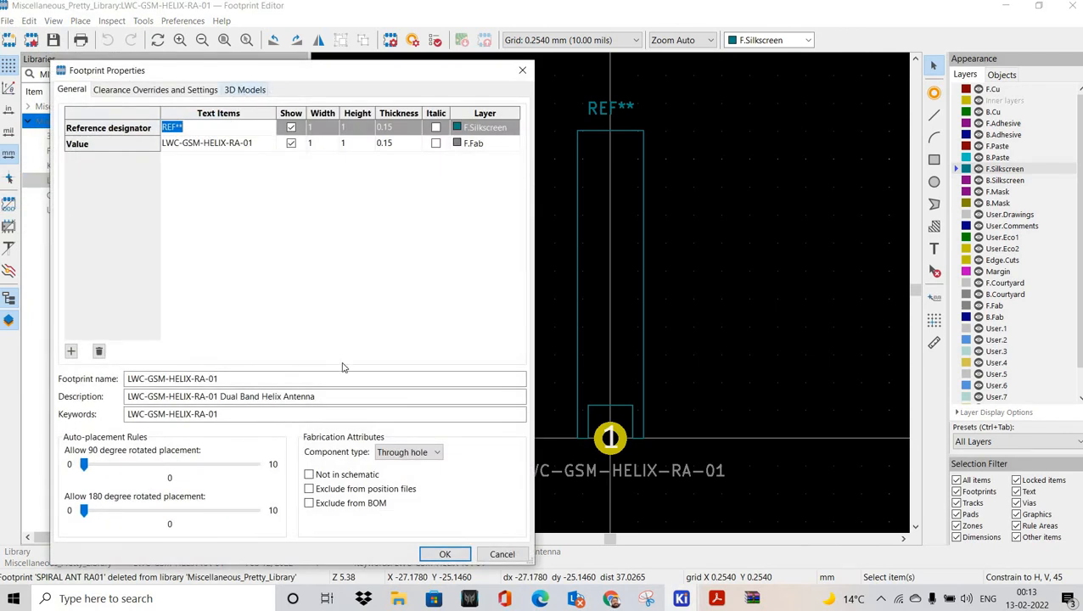
pyautogui.click(245, 90)
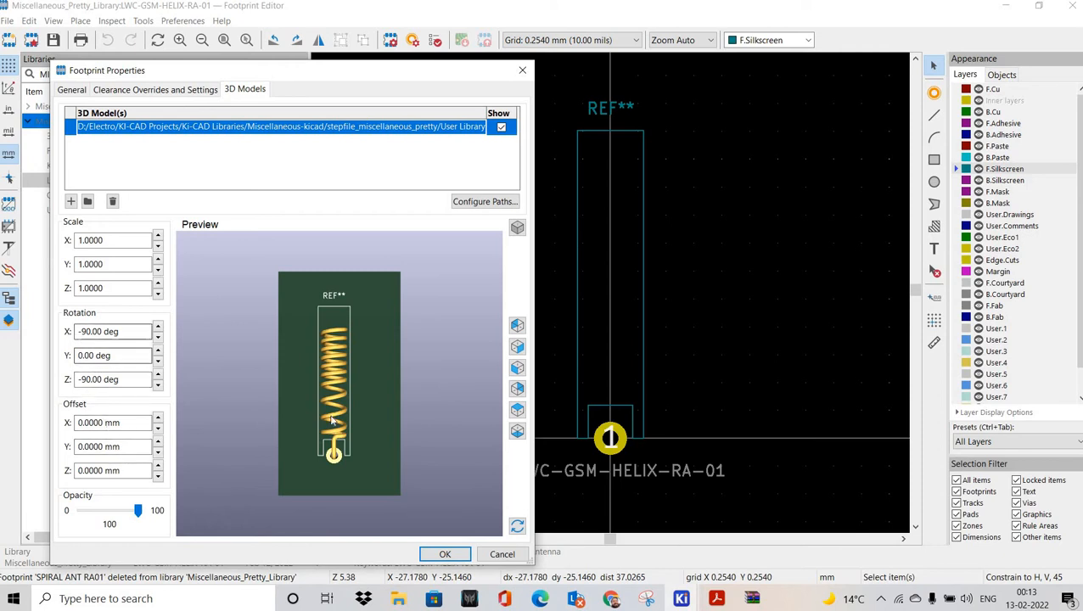
pyautogui.click(501, 554)
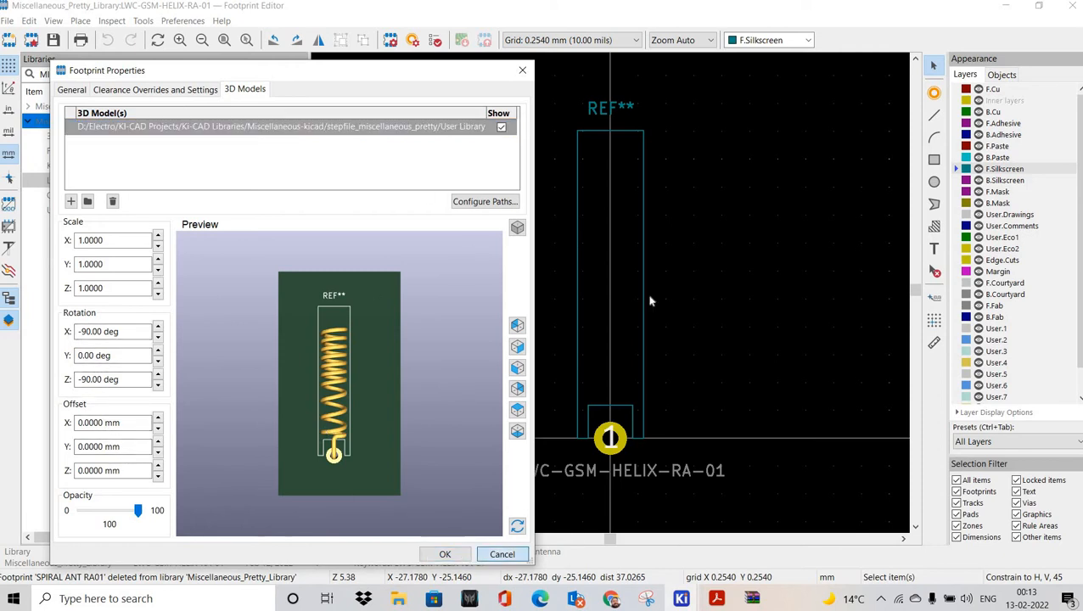
pyautogui.click(681, 598)
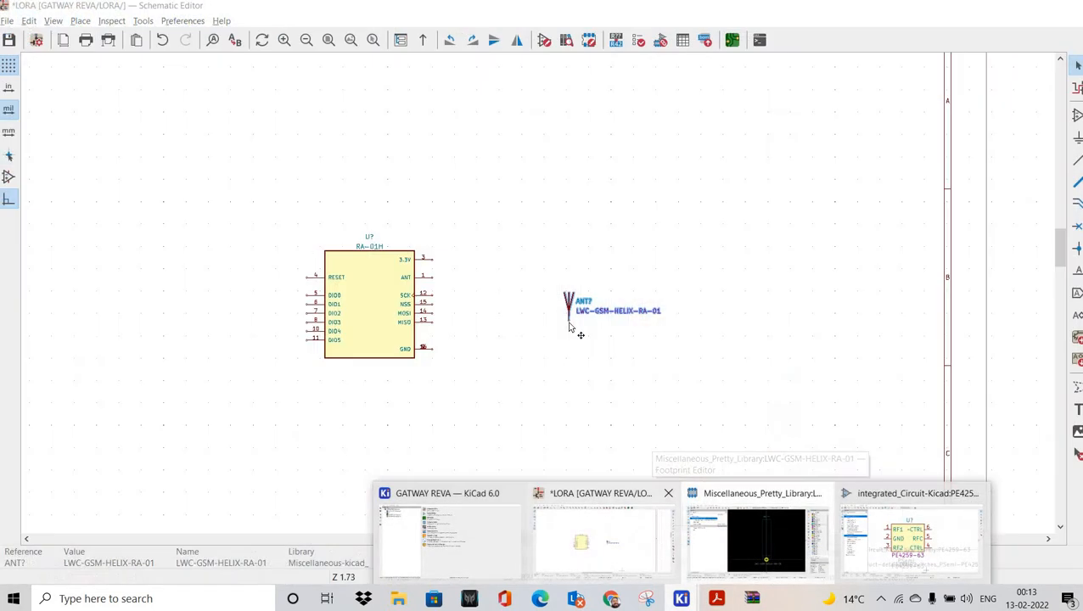
# Step: In the Symbol Editor, filter by MISC, load LWC-GSM-HELIX-RA-01 and open its Symbol Properties
pyautogui.click(661, 550)
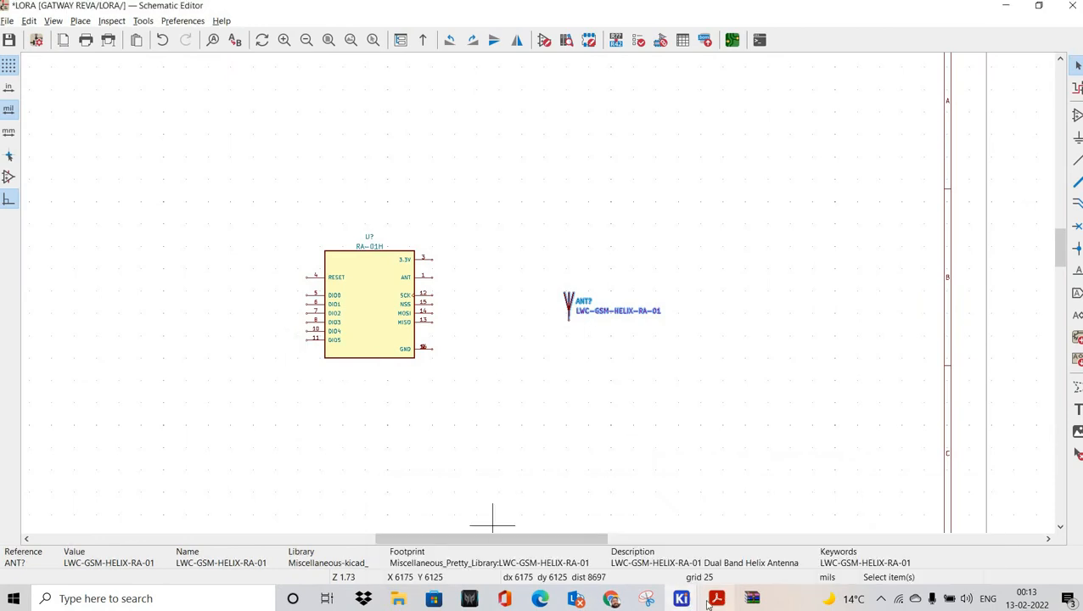
pyautogui.click(847, 565)
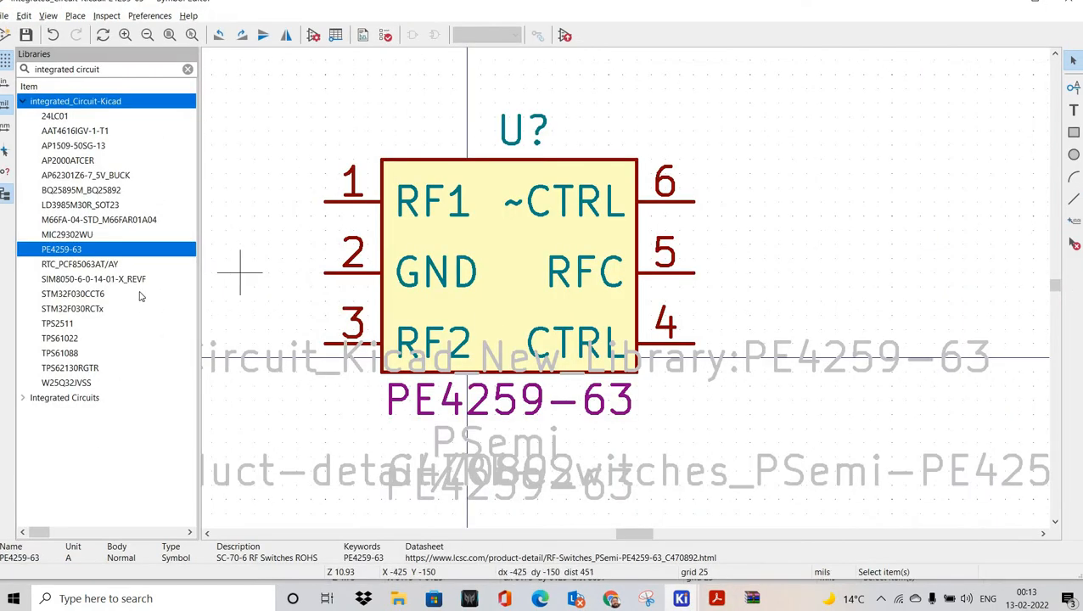
pyautogui.moveTo(100, 69); pyautogui.dragTo(34, 69)
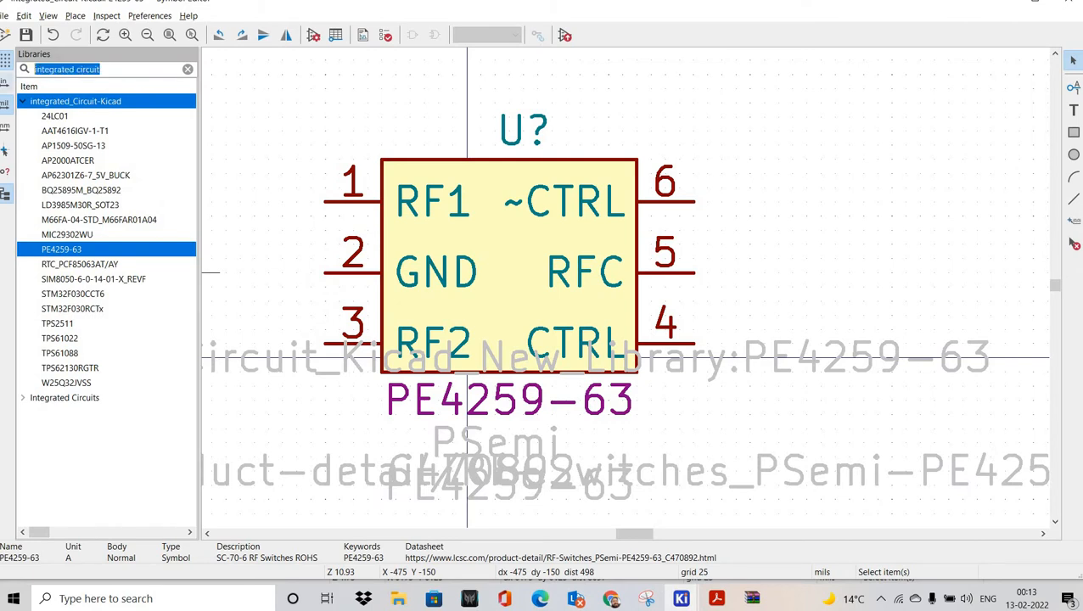
pyautogui.write('MISC')
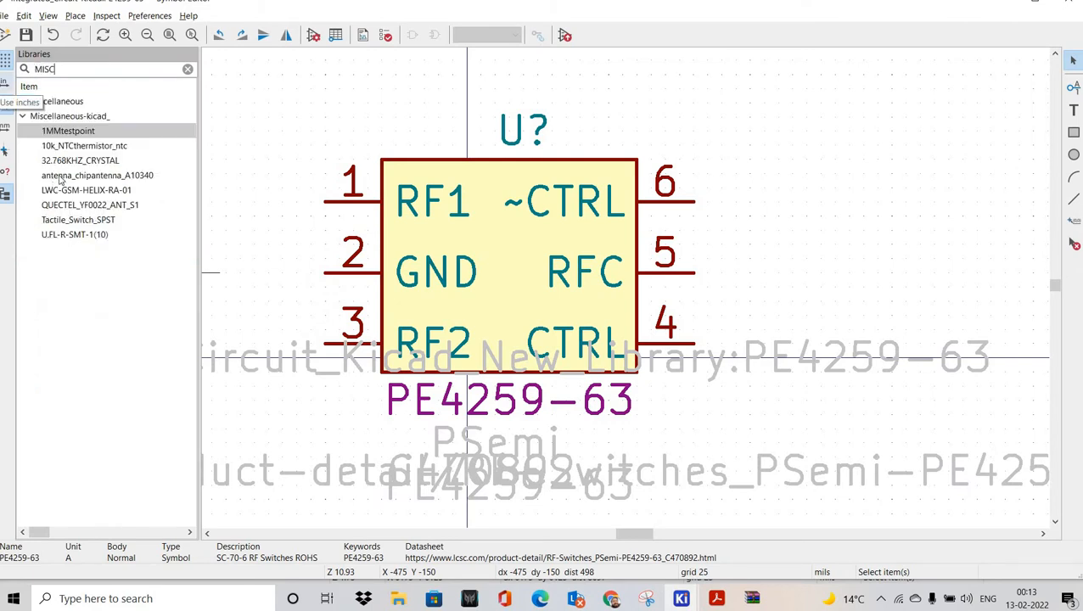
pyautogui.click(75, 191)
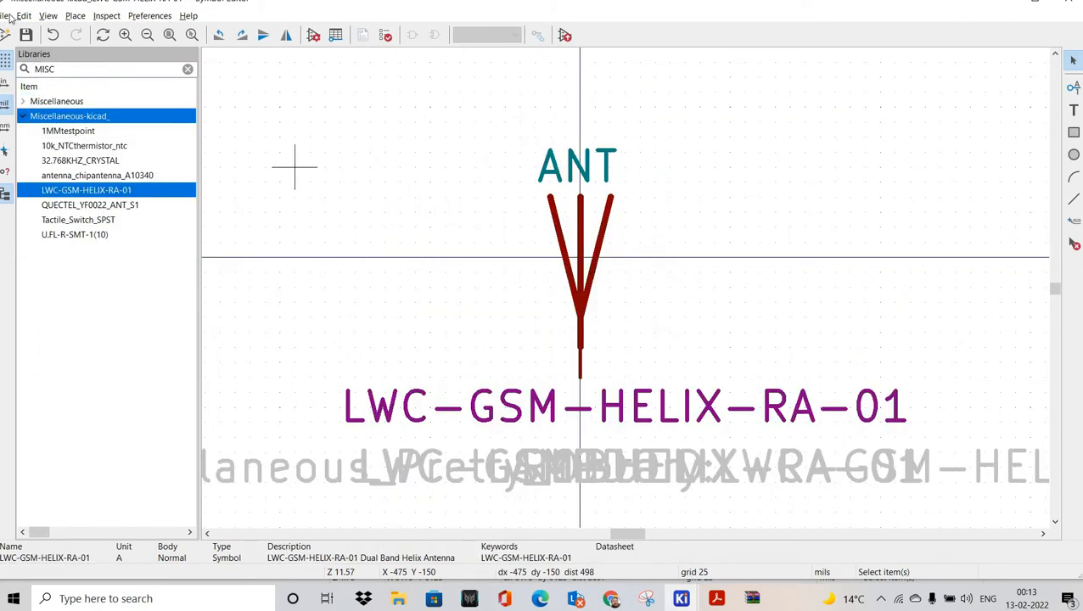
pyautogui.hotkey('alt', 'f')
pyautogui.press('Return')
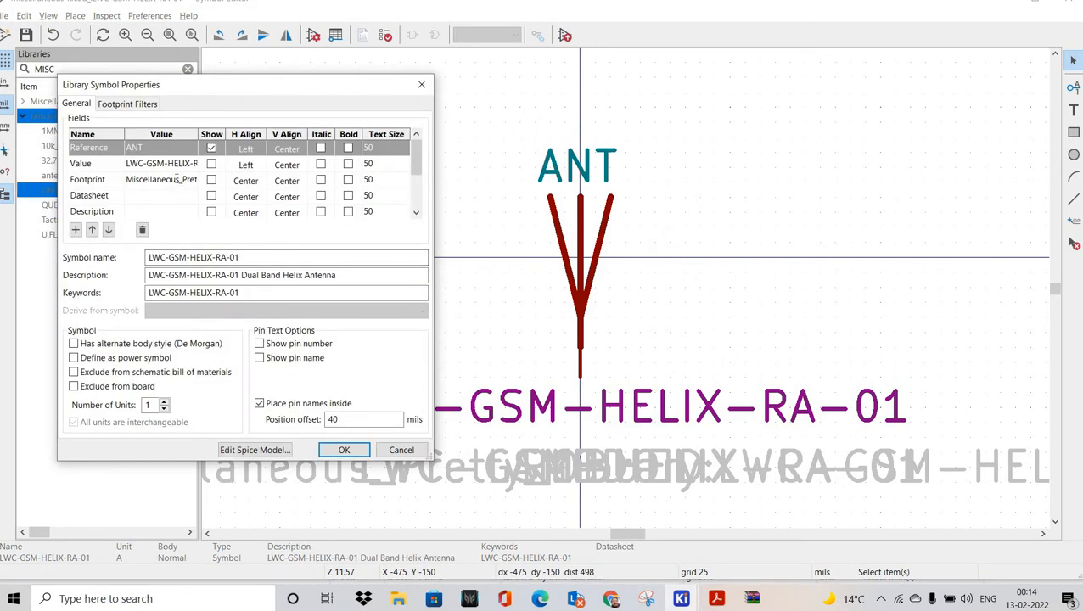
# Step: Check the assigned footprint via the Footprint field browser, cancel the dialog, and return to LORA
pyautogui.click(187, 181)
pyautogui.click(192, 180)
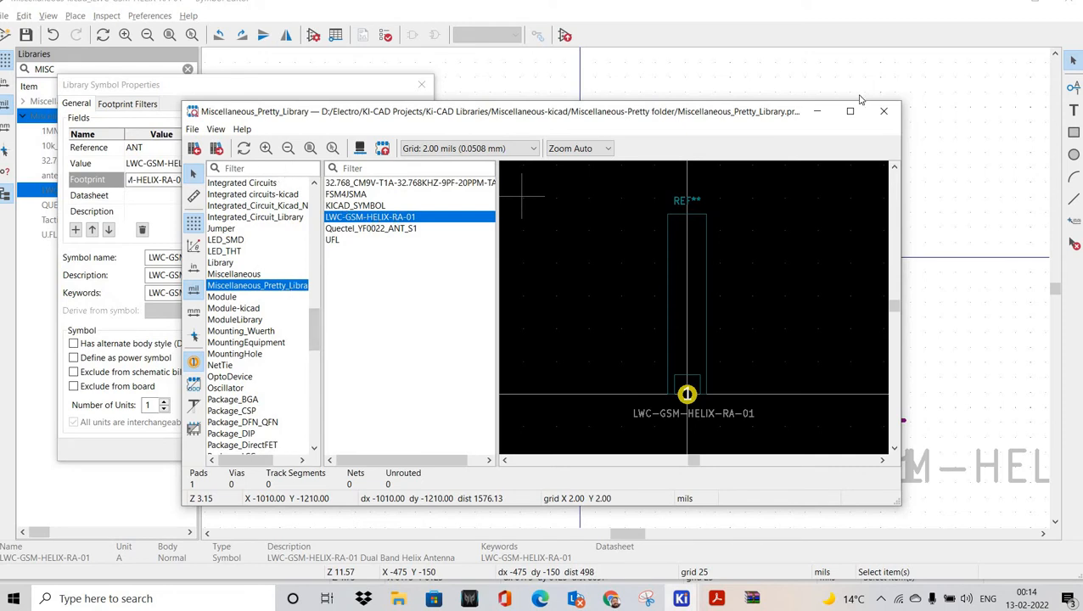
pyautogui.click(883, 112)
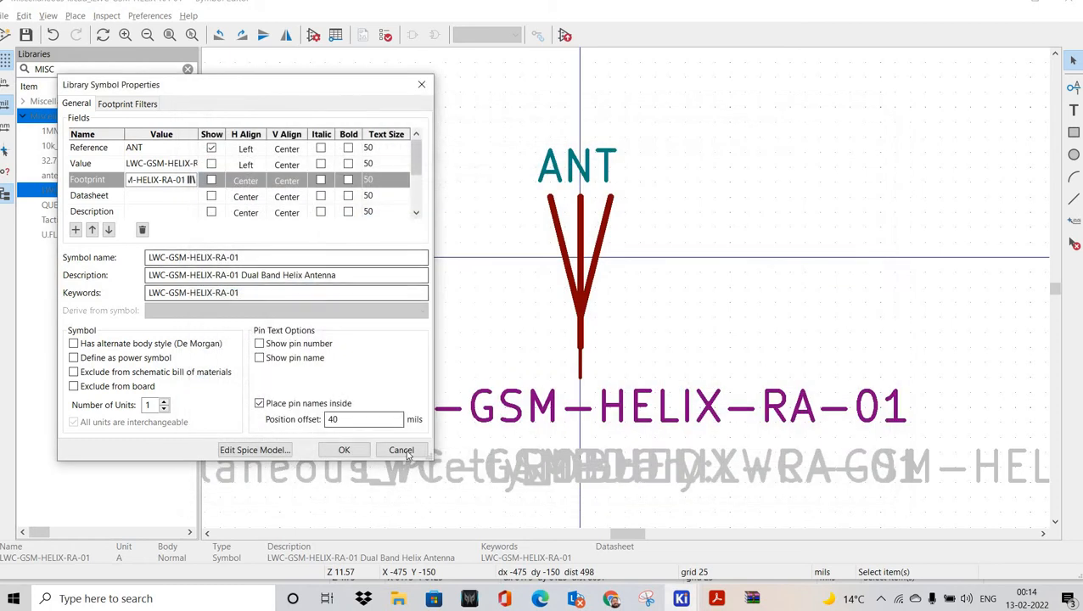
pyautogui.click(402, 451)
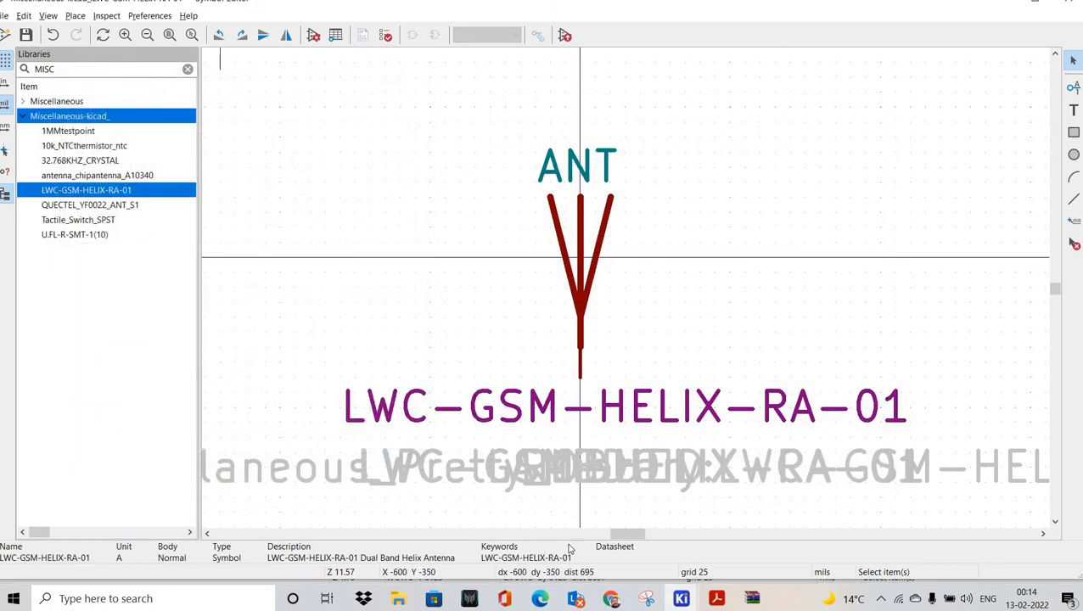
pyautogui.moveTo(682, 598)
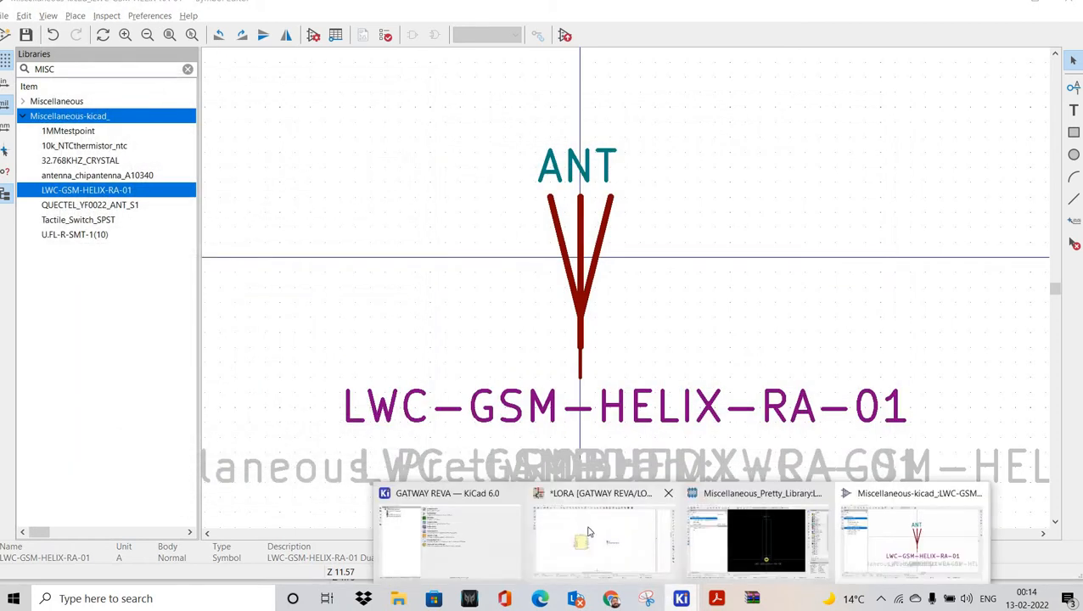
pyautogui.click(600, 535)
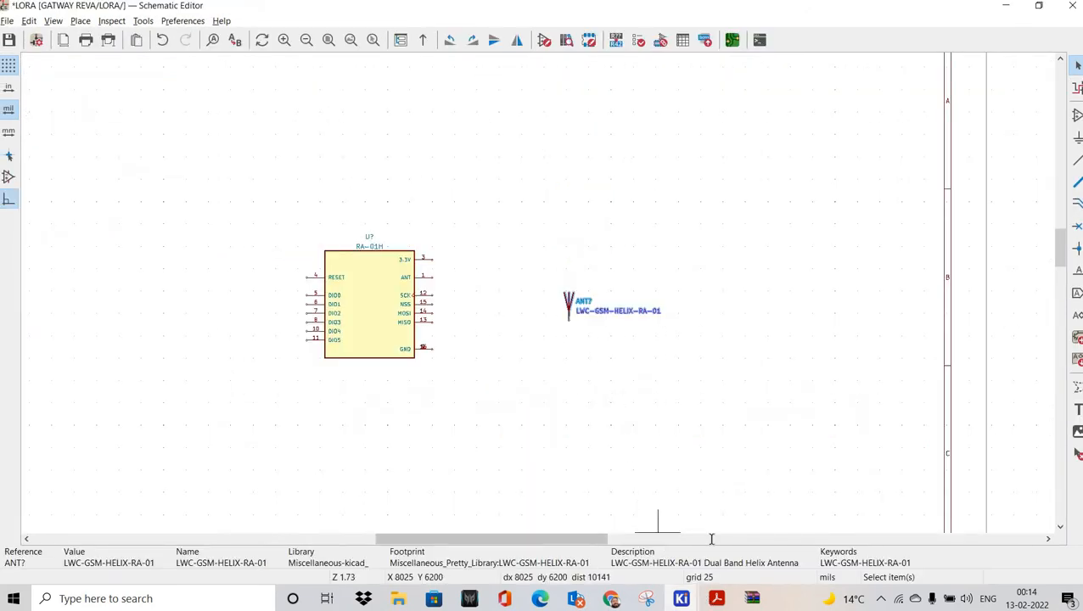
# Step: Scroll through the Ra-01H datasheet's Schematics, Design Guidance and package pages to page 13 Power Supply
pyautogui.hotkey('alt', 'Tab')
pyautogui.scroll(5, 820, 367)
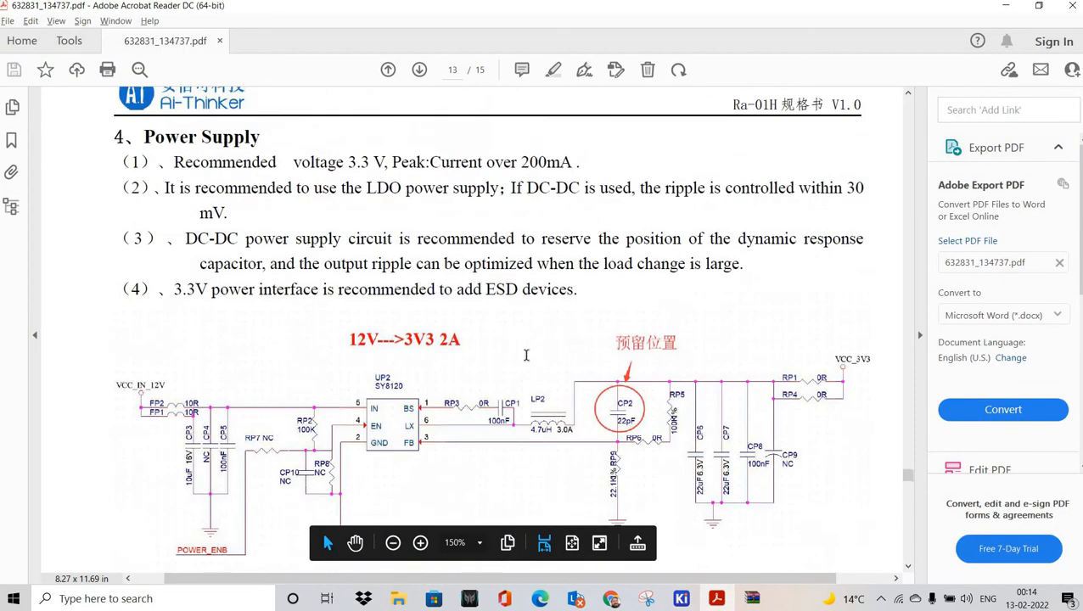
pyautogui.scroll(-15, 578, 374)
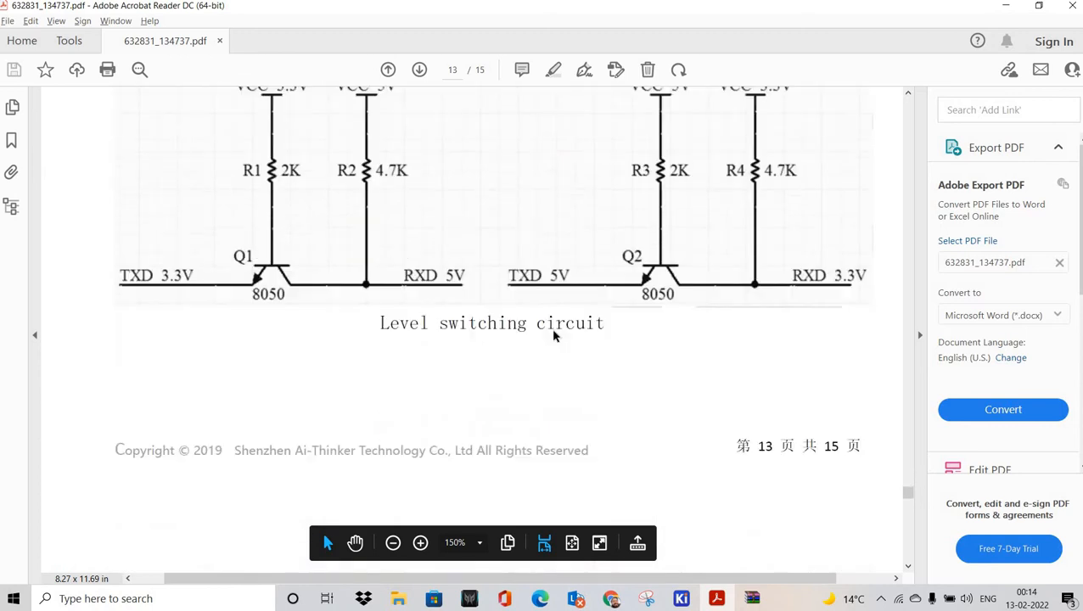
pyautogui.scroll(-2, 538, 316)
pyautogui.keyDown('ctrl'); pyautogui.scroll(-3, 536, 284); pyautogui.keyUp('ctrl')
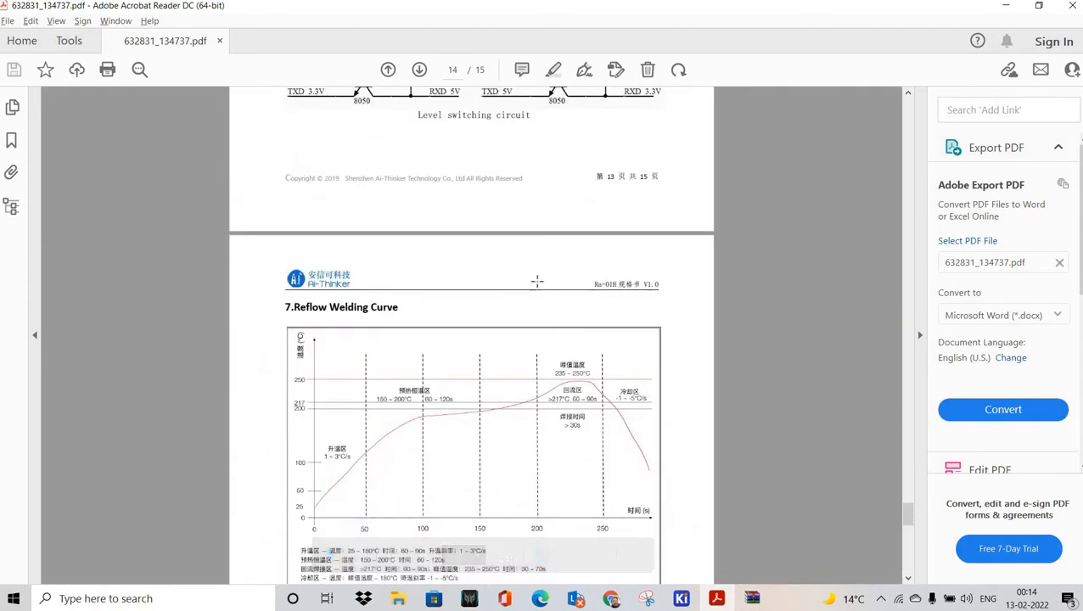
pyautogui.scroll(-3, 521, 275)
pyautogui.scroll(12, 520, 275)
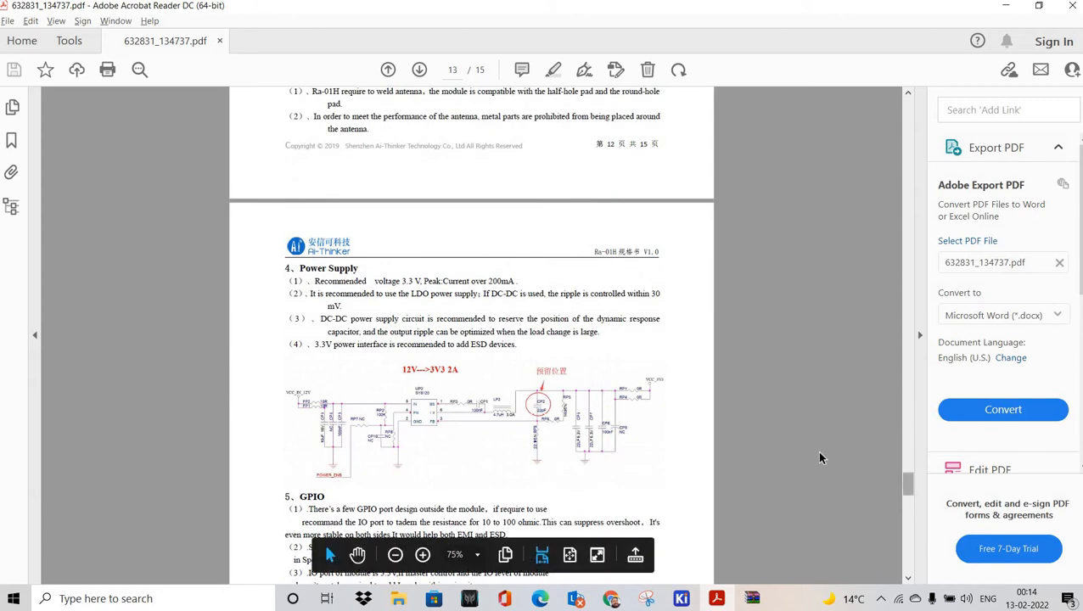
pyautogui.scroll(3, 821, 456)
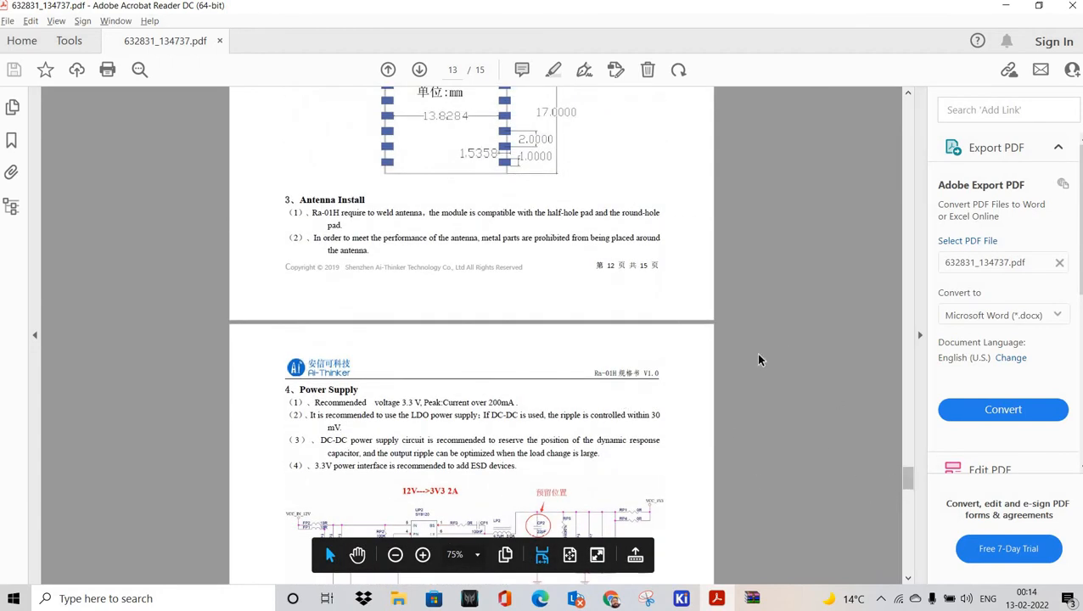
pyautogui.scroll(9, 773, 391)
pyautogui.scroll(13, 545, 350)
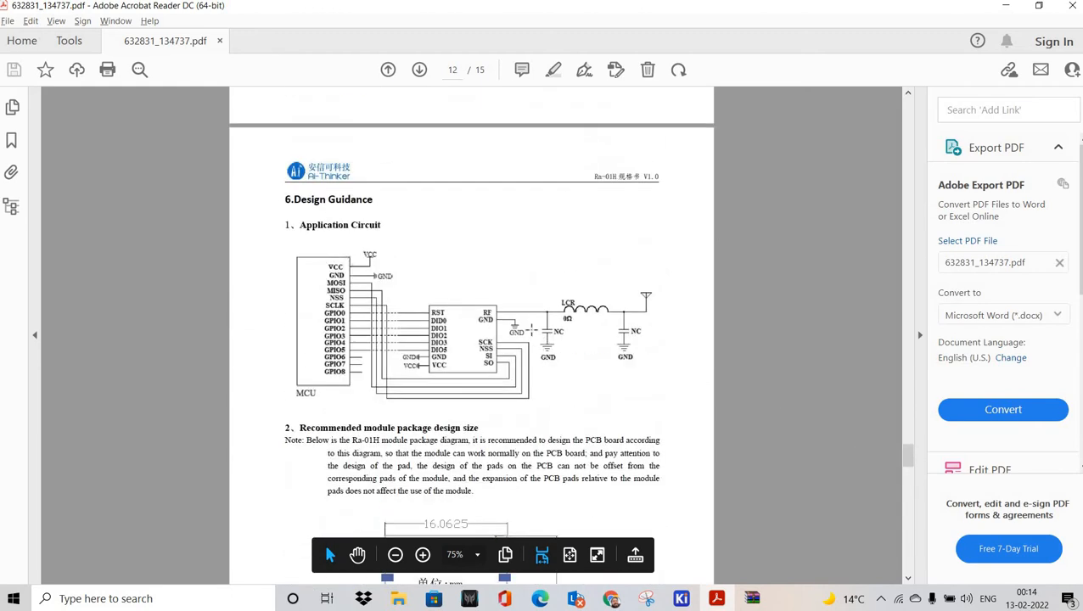
pyautogui.keyDown('ctrl'); pyautogui.scroll(2, 544, 350); pyautogui.keyUp('ctrl')
pyautogui.scroll(-1, 453, 340)
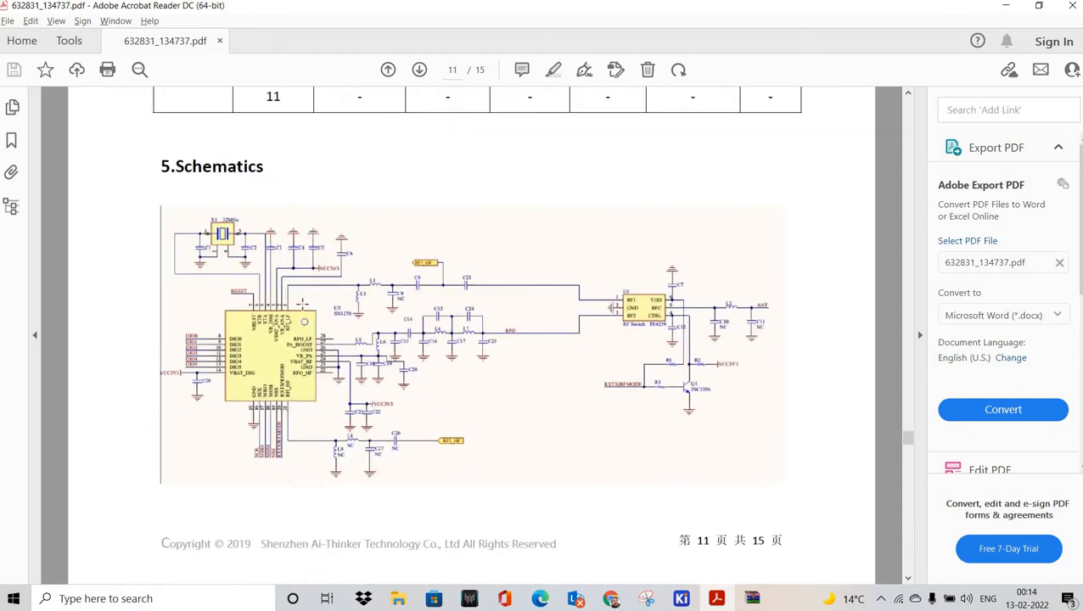
pyautogui.keyDown('ctrl'); pyautogui.scroll(1, 452, 340); pyautogui.keyUp('ctrl')
pyautogui.scroll(-2, 363, 362)
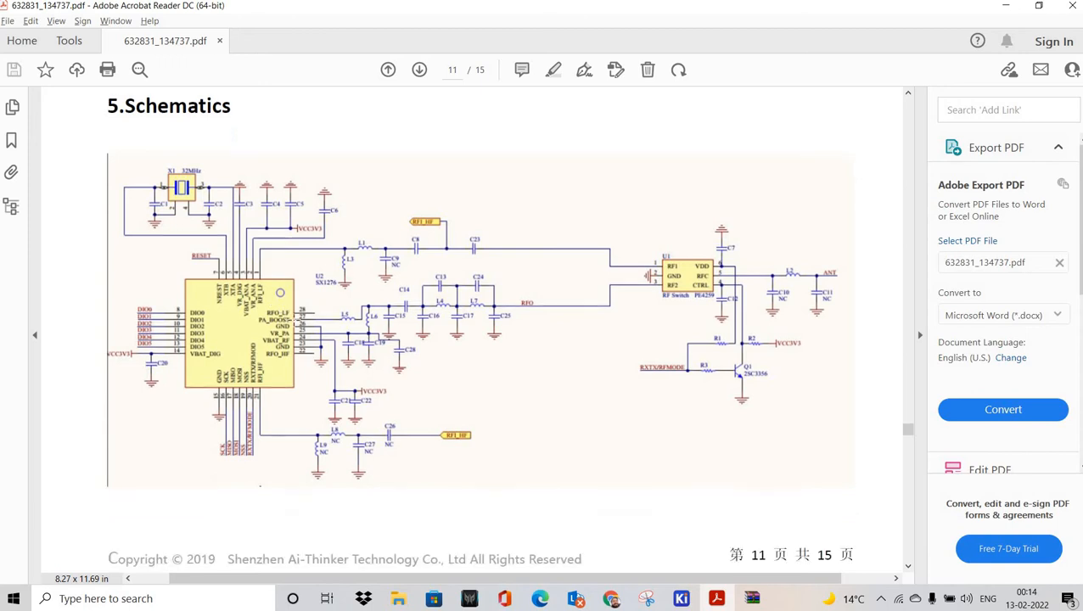
pyautogui.scroll(1, 439, 277)
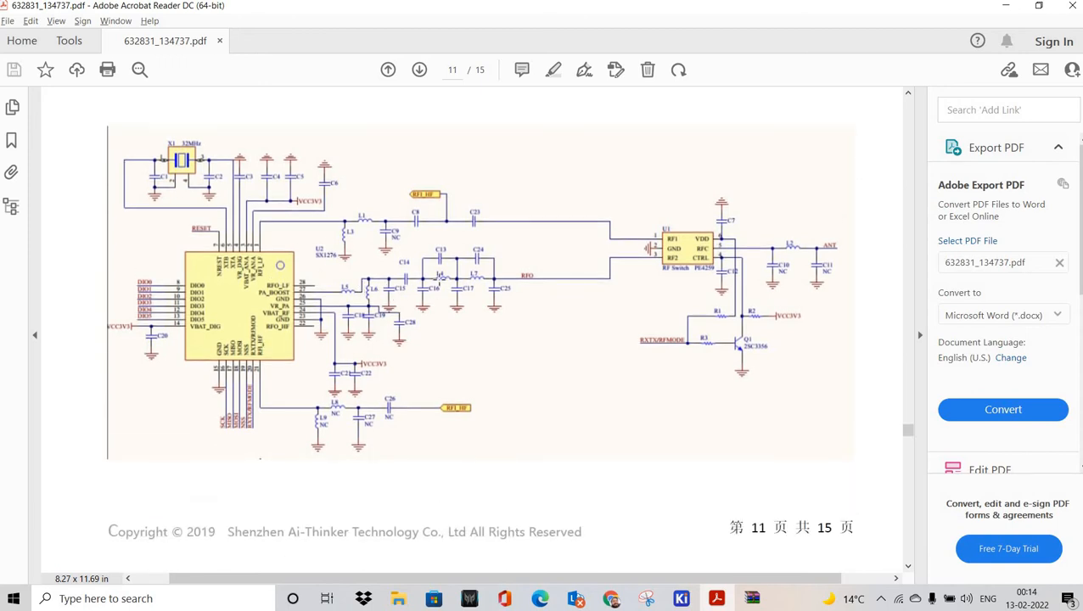
pyautogui.keyDown('ctrl'); pyautogui.scroll(-1, 334, 430); pyautogui.keyUp('ctrl')
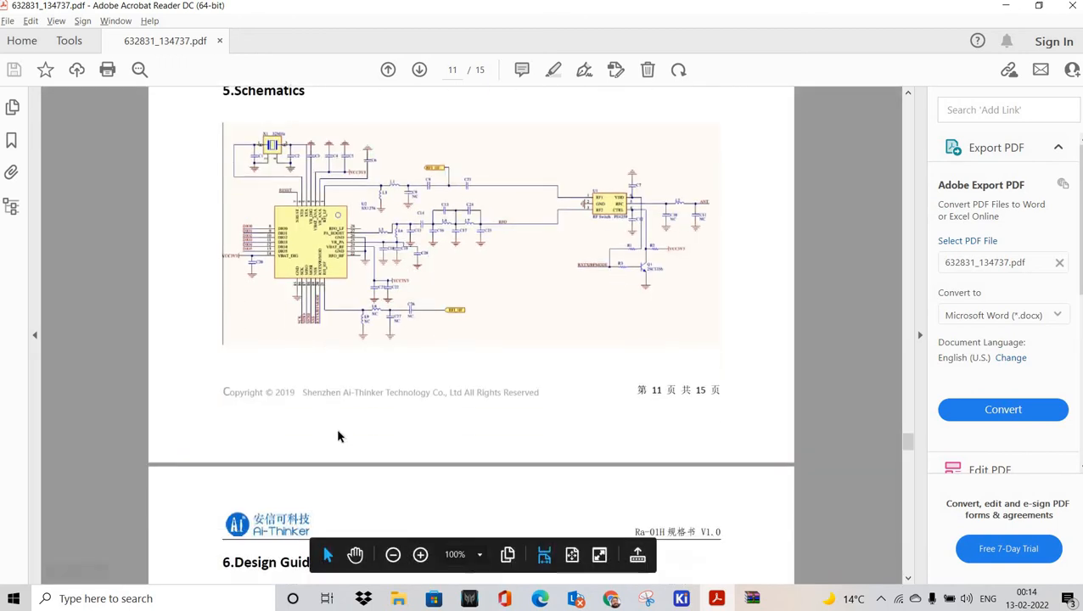
pyautogui.scroll(-8, 339, 431)
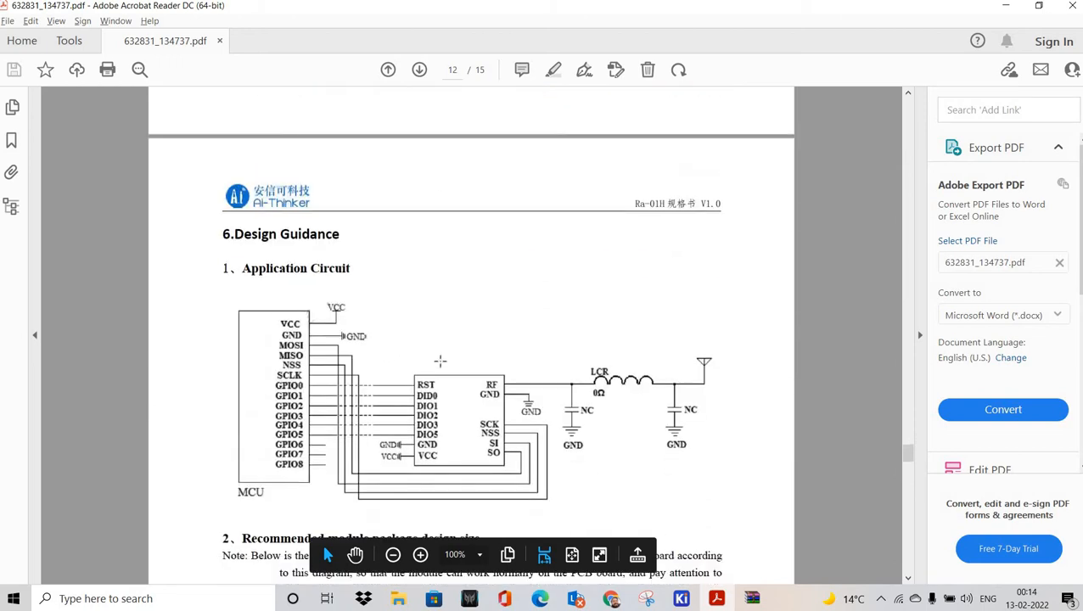
pyautogui.scroll(6, 435, 321)
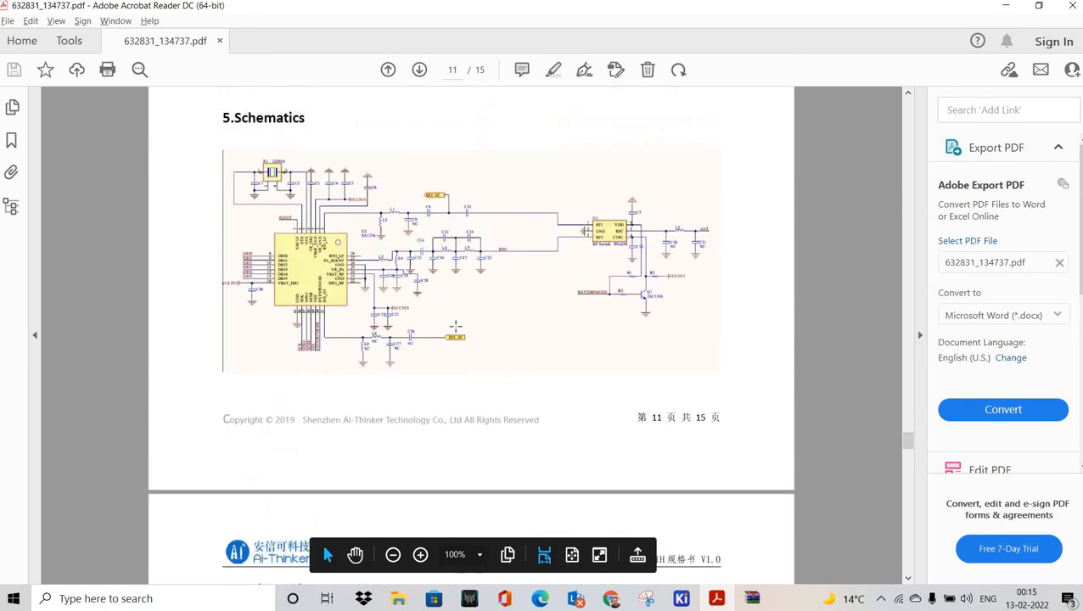
pyautogui.keyDown('ctrl'); pyautogui.scroll(1, 447, 326); pyautogui.keyUp('ctrl')
pyautogui.scroll(1, 405, 297)
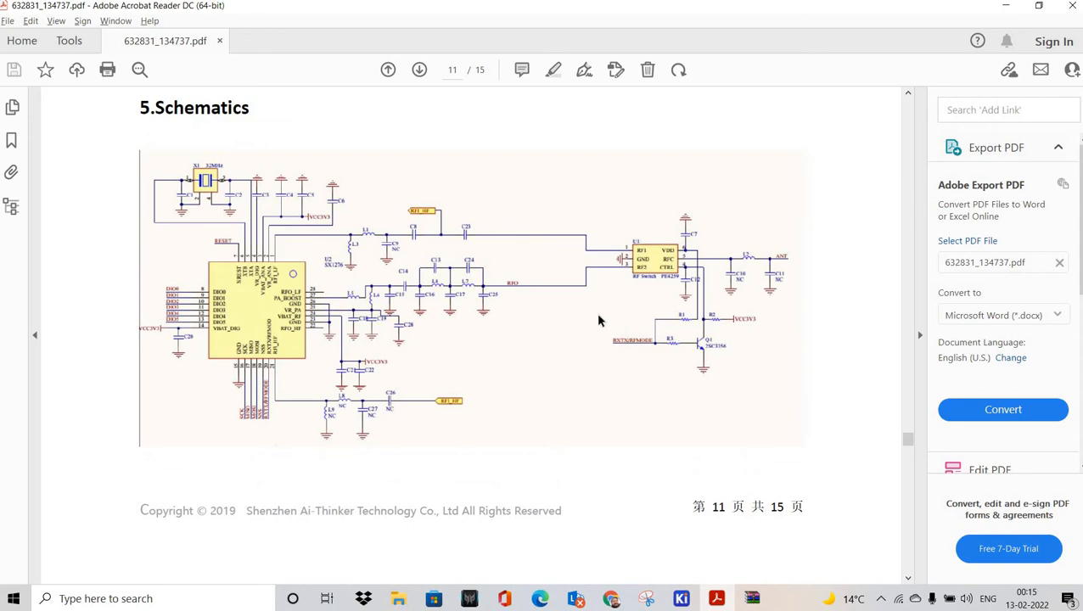
pyautogui.scroll(-5, 536, 295)
pyautogui.scroll(-3, 452, 299)
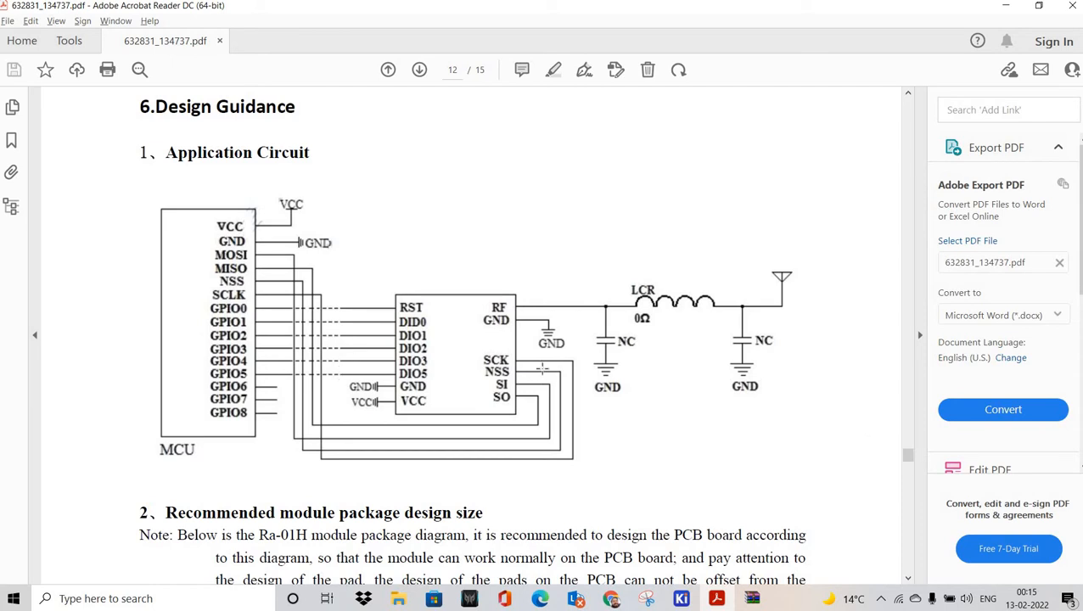
pyautogui.scroll(-20, 628, 320)
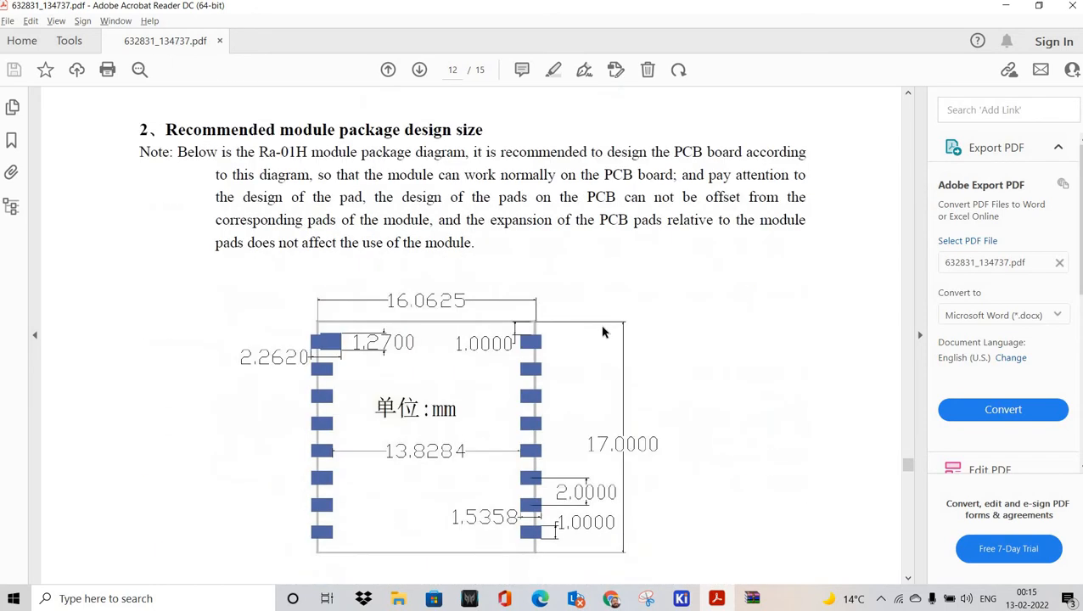
pyautogui.scroll(-5, 503, 337)
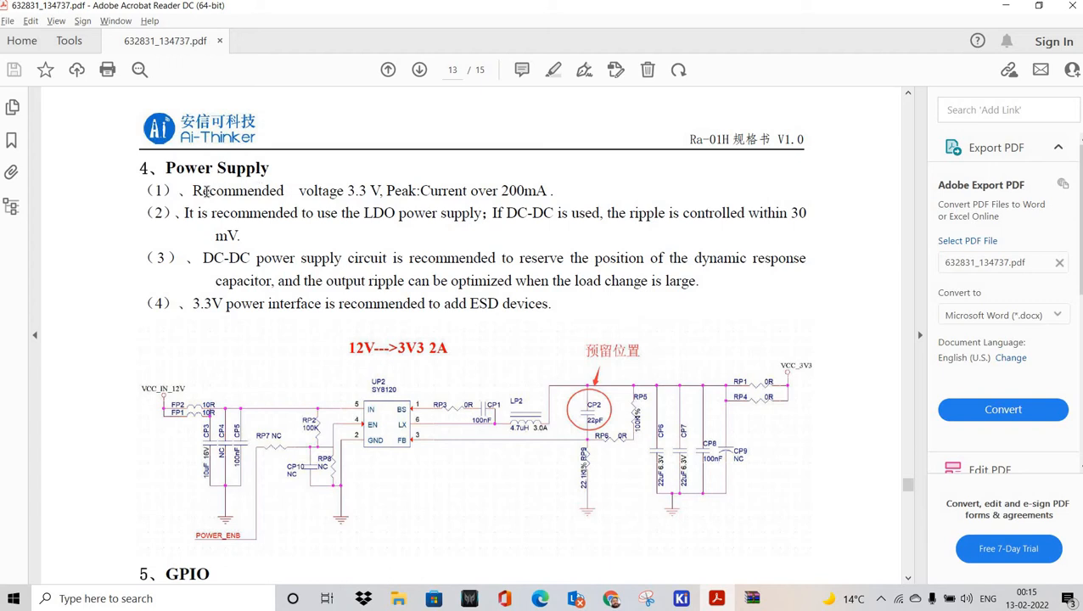
# Step: Highlight the 3.3 V 200mA supply, use-an-LDO and 30 mV ripple lines, then scroll down
pyautogui.moveTo(193, 190); pyautogui.dragTo(532, 183)
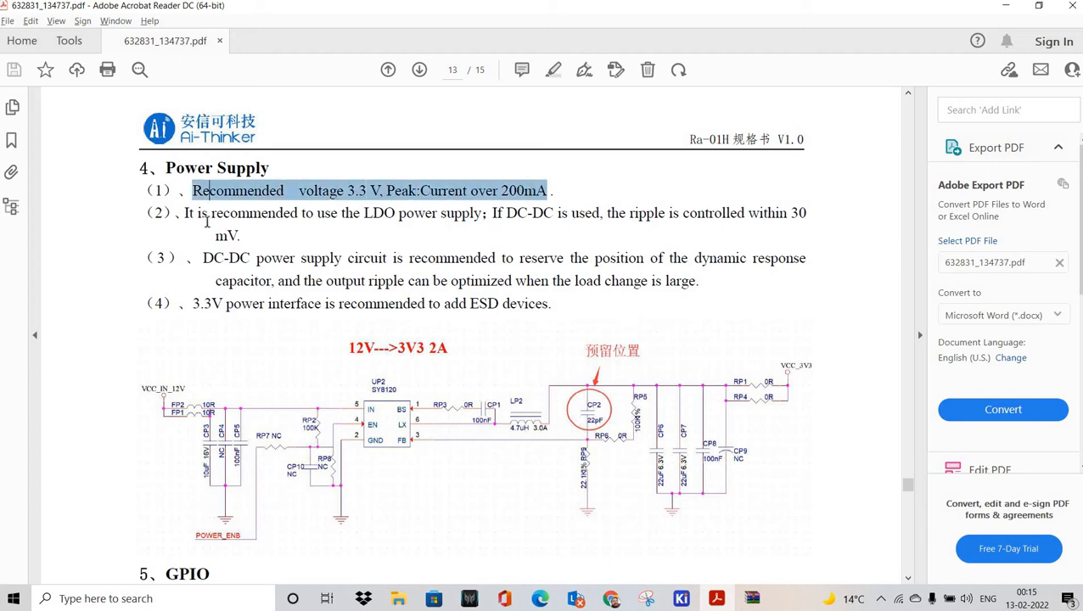
pyautogui.moveTo(176, 213); pyautogui.dragTo(587, 214)
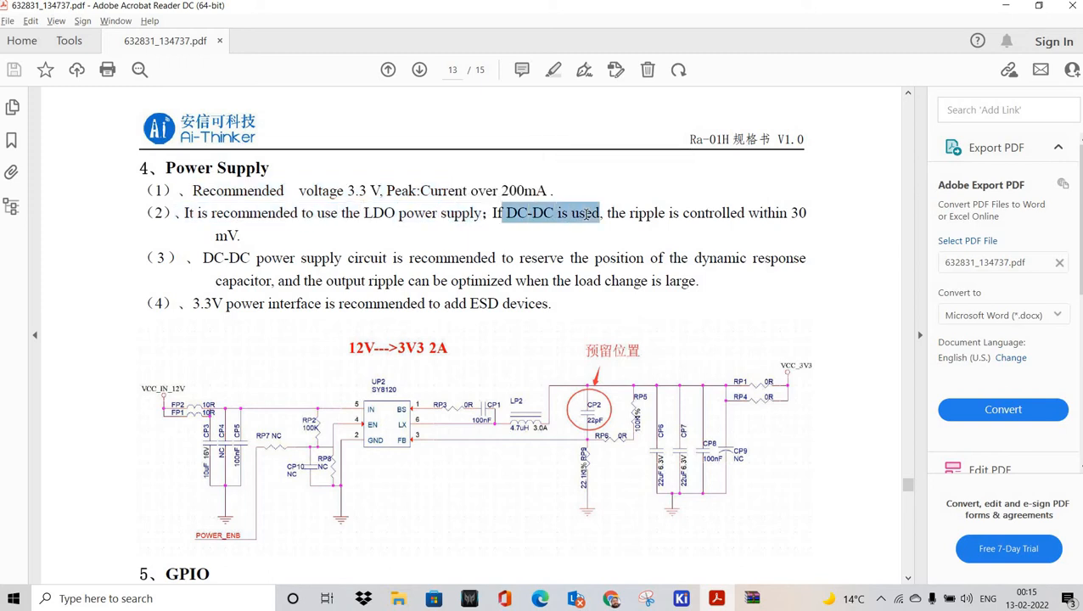
pyautogui.click(638, 213)
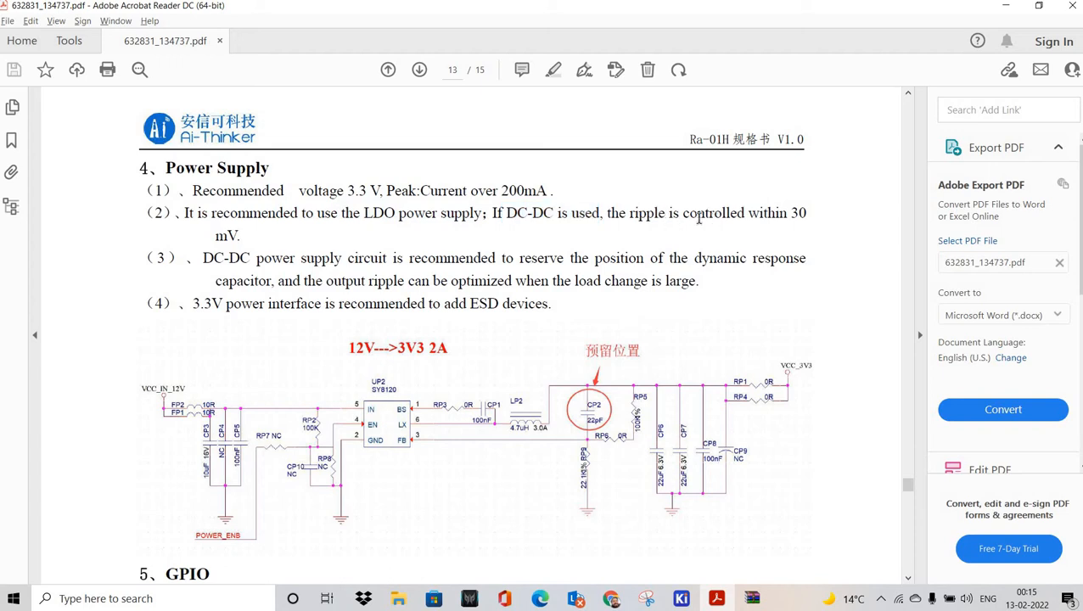
pyautogui.moveTo(771, 213); pyautogui.dragTo(798, 219)
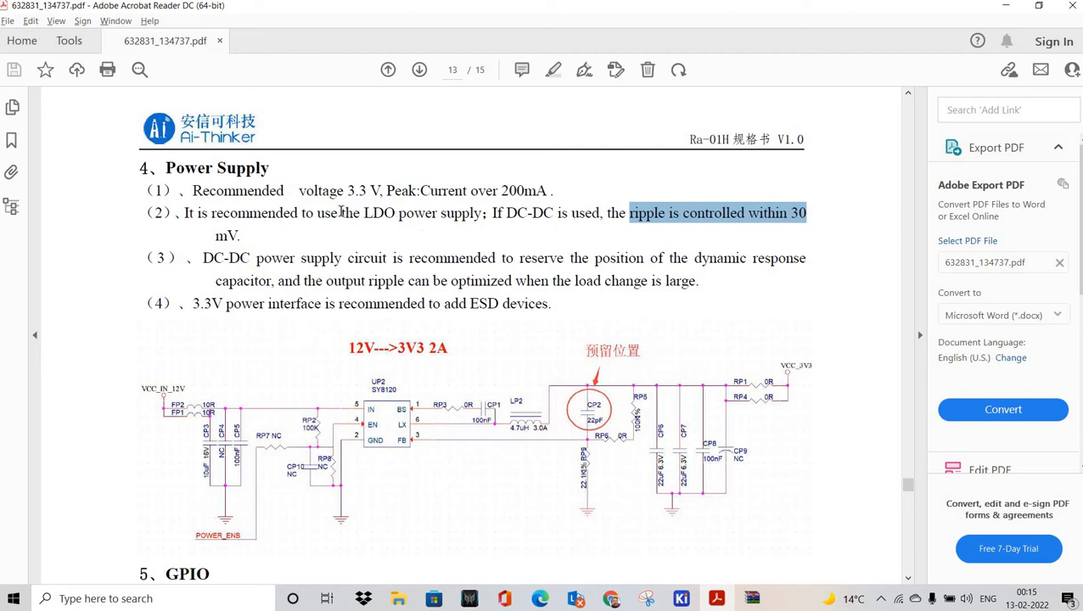
pyautogui.moveTo(314, 213); pyautogui.dragTo(437, 214)
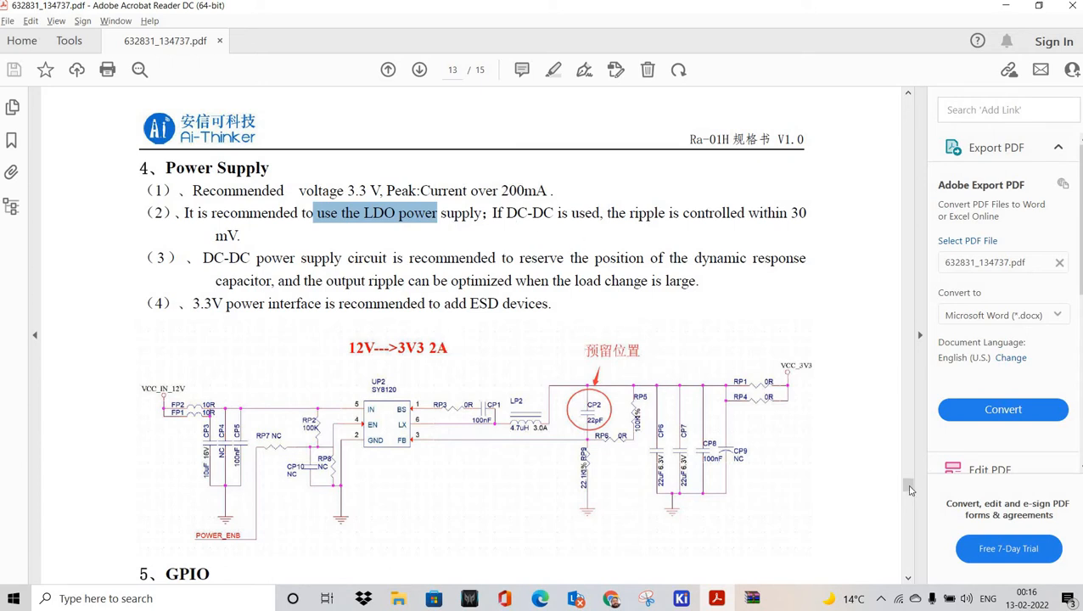
pyautogui.scroll(-5, 907, 488)
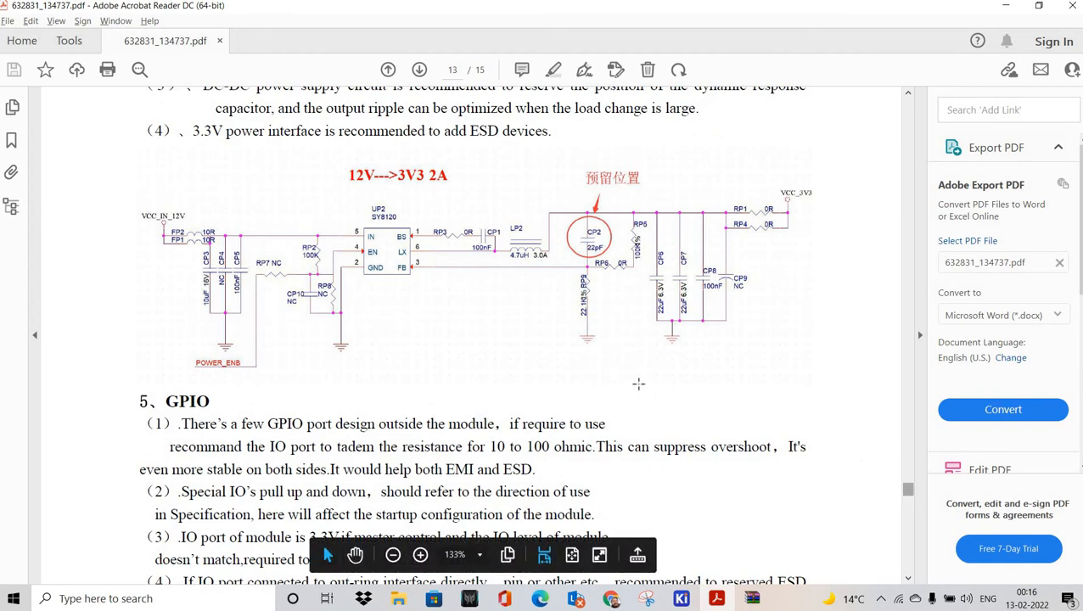
# Step: Search the datasheet for ELECTRICAL and jump to the page 7 electrical parameters
pyautogui.hotkey('ctrl', 'f')
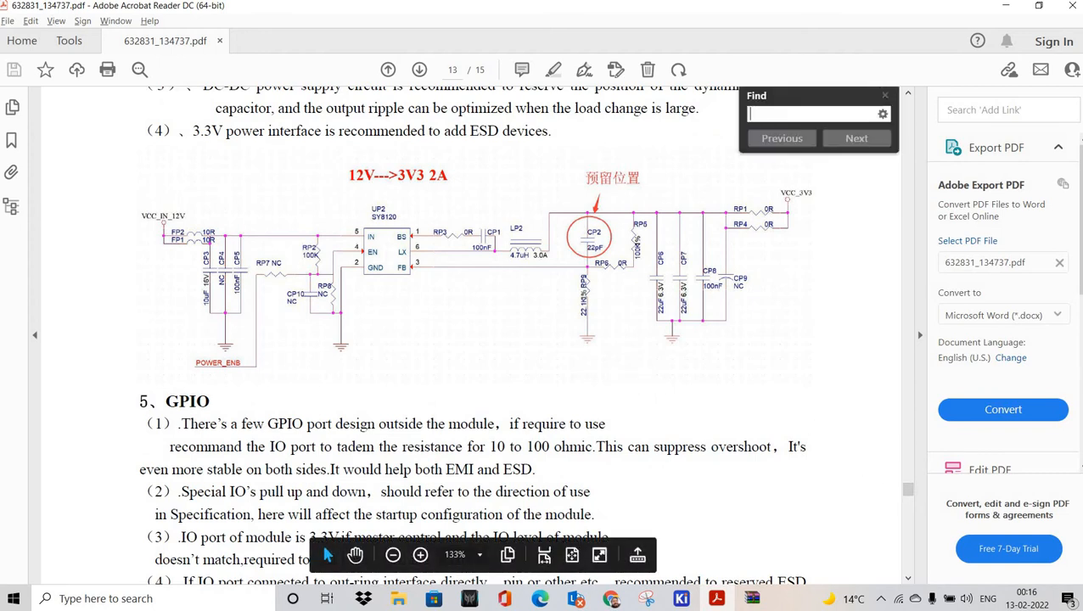
pyautogui.write('ELECTROC')
pyautogui.press('BackSpace')
pyautogui.press('BackSpace')
pyautogui.write('ICAL')
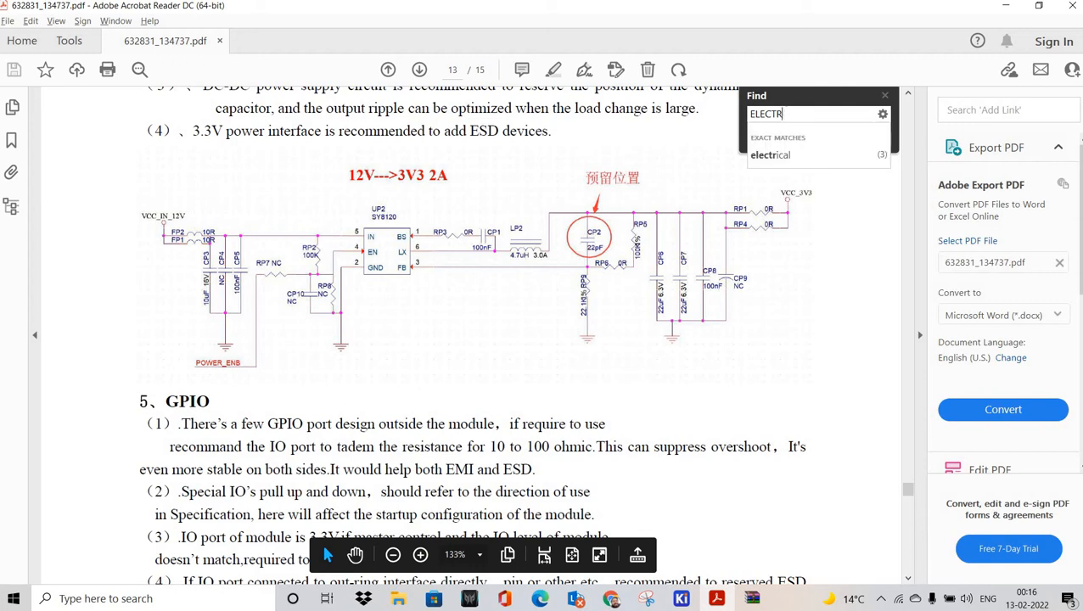
pyautogui.press('Return')
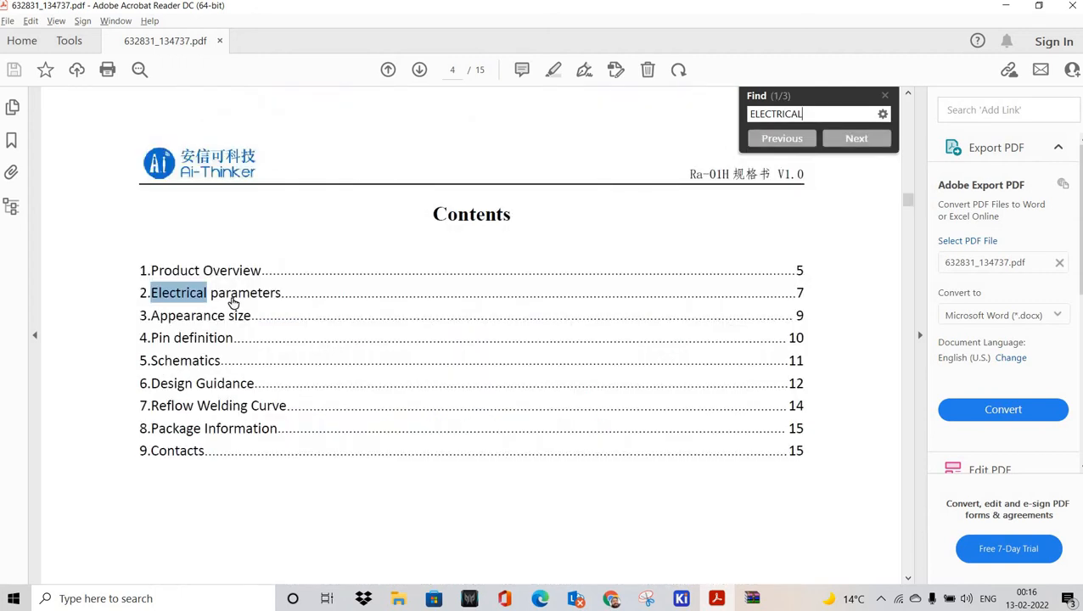
pyautogui.press('Return')
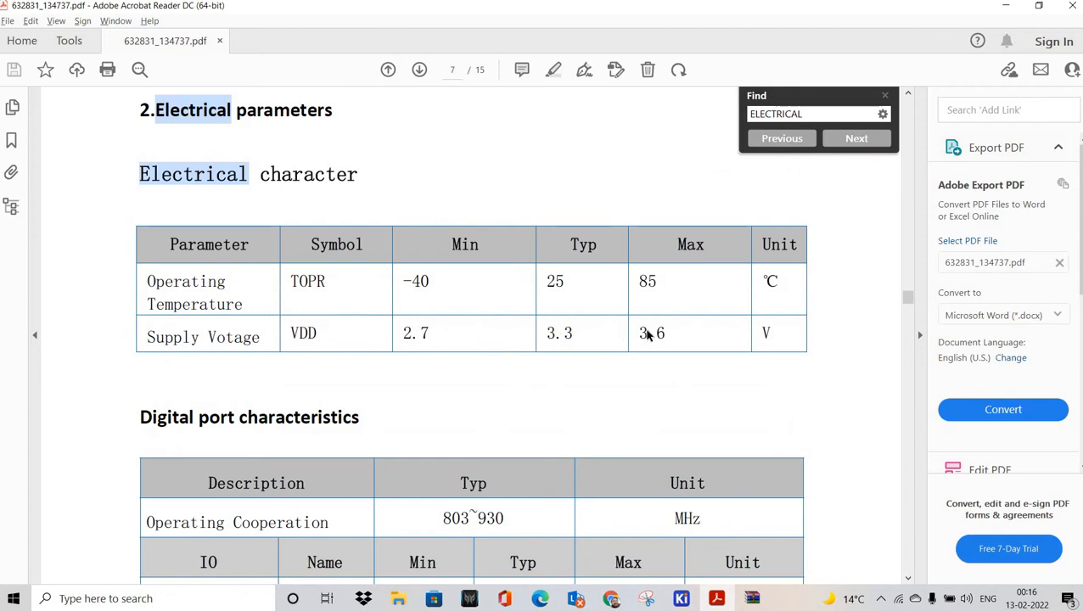
# Step: Highlight the 3.6 V maximum supply and 0.8 V VIH values in the parameter table
pyautogui.doubleClick(665, 331)
pyautogui.scroll(-6, 597, 441)
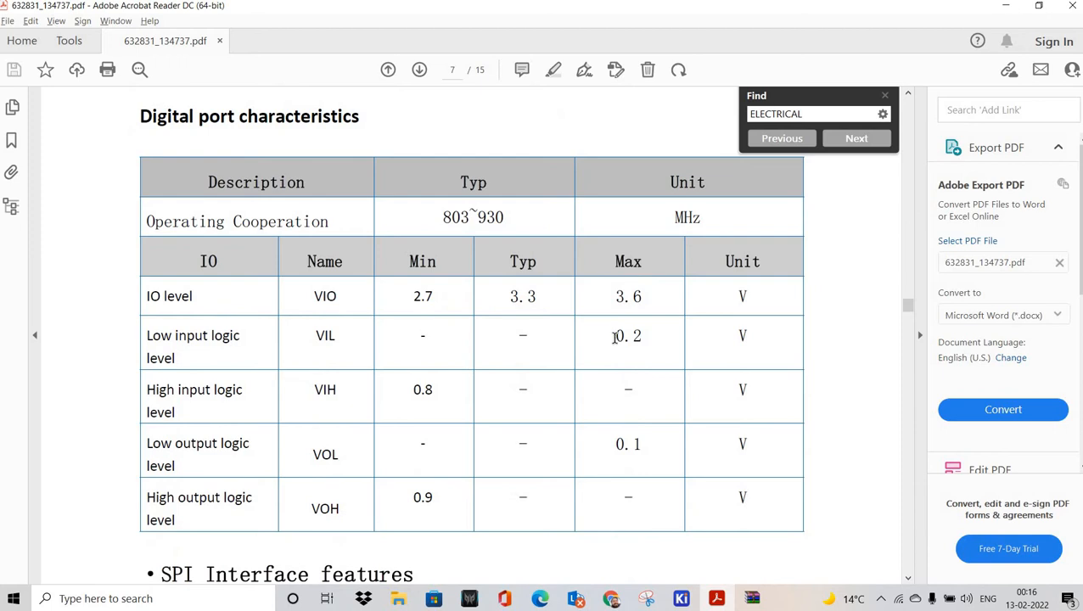
pyautogui.doubleClick(663, 340)
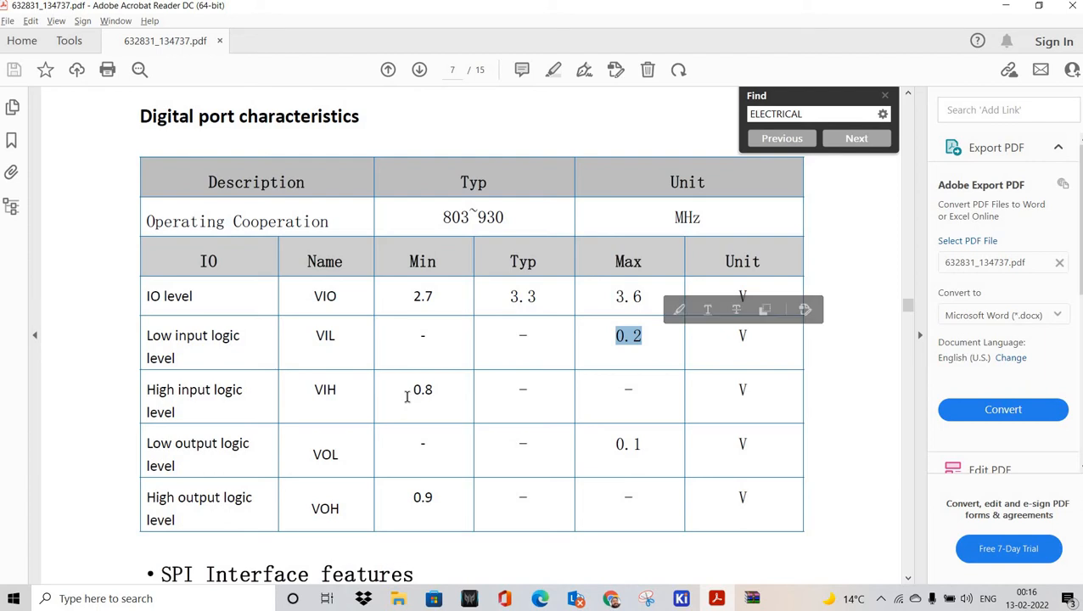
pyautogui.click(406, 396)
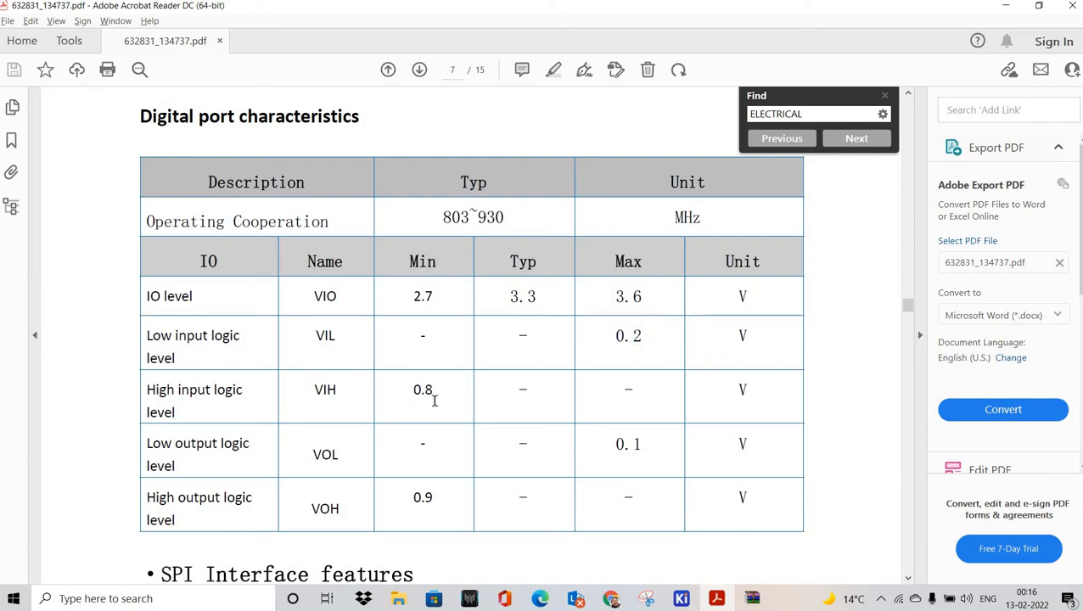
pyautogui.doubleClick(431, 397)
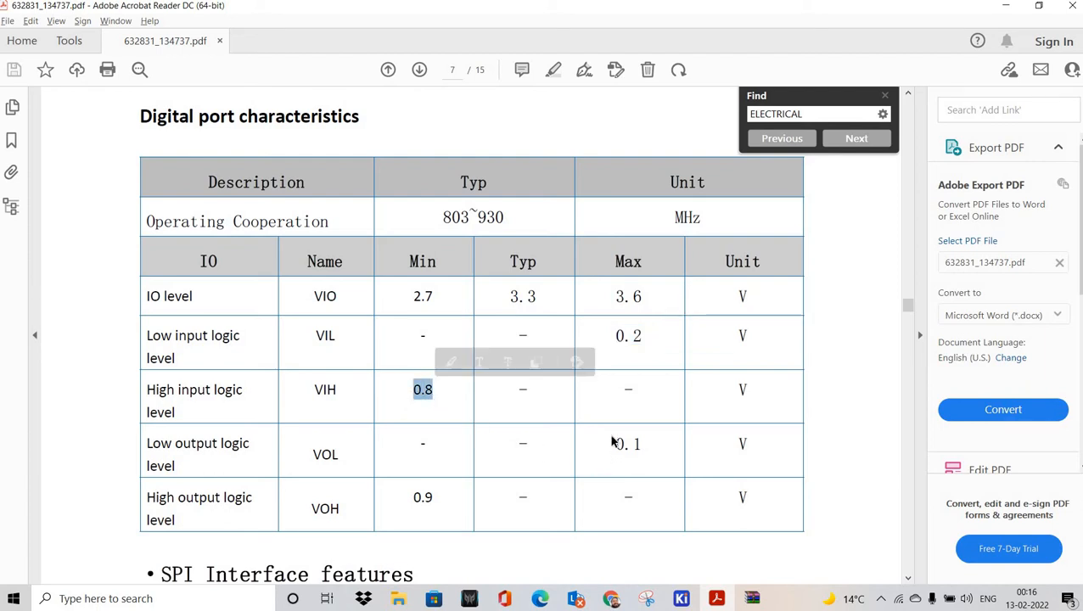
pyautogui.scroll(-1, 611, 441)
pyautogui.moveTo(607, 424); pyautogui.dragTo(633, 417)
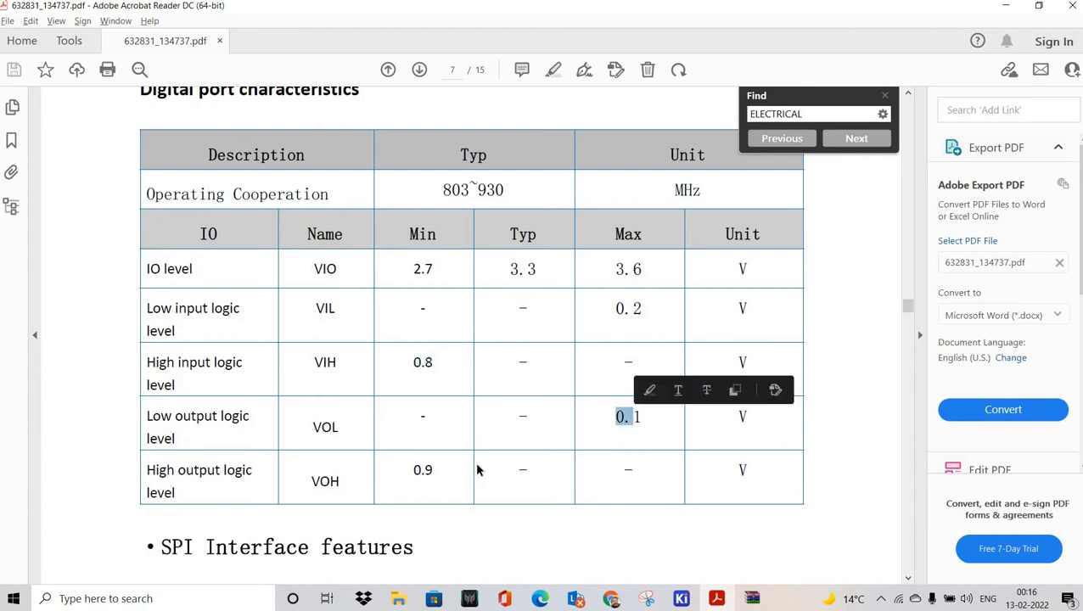
pyautogui.moveTo(414, 471); pyautogui.dragTo(527, 471)
pyautogui.scroll(-10, 537, 454)
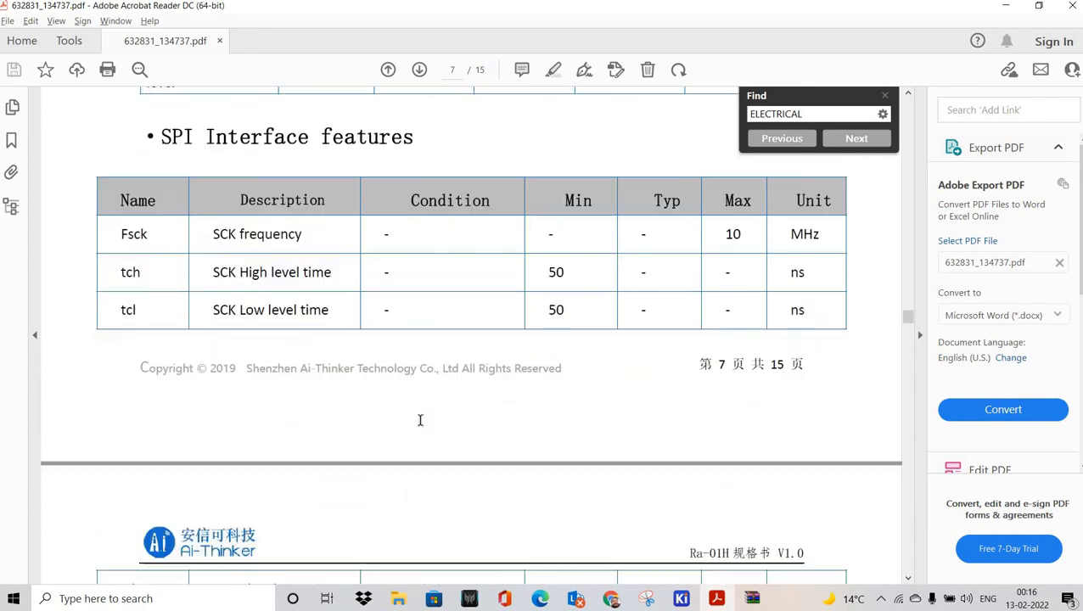
pyautogui.scroll(-20, 552, 399)
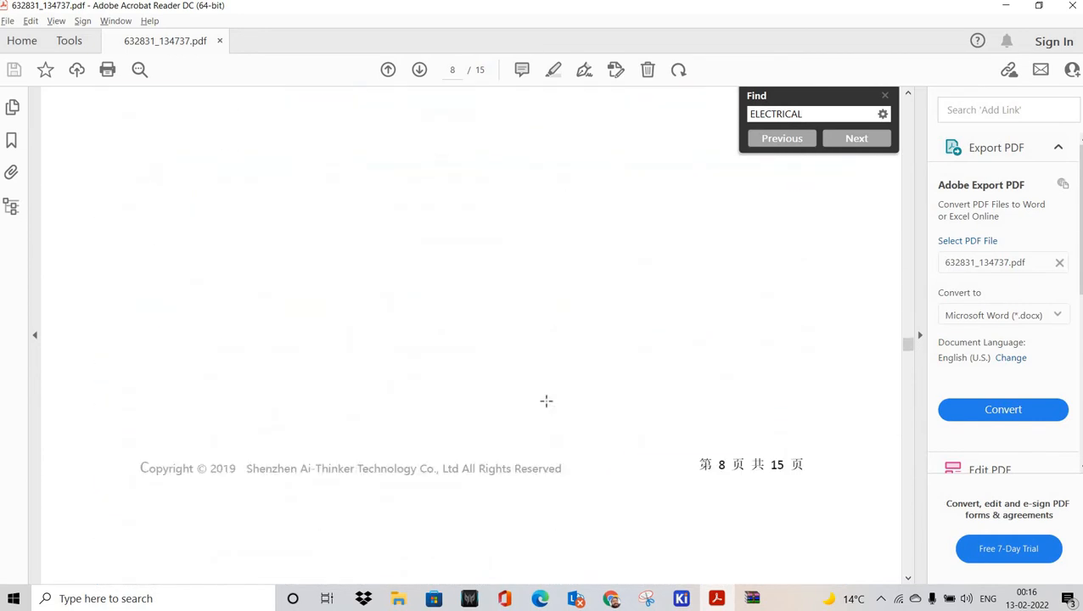
pyautogui.scroll(-15, 546, 401)
# Step: Search for CURRENT, step through matches to the Power supply row, and dismiss no-more-matches
pyautogui.doubleClick(776, 114)
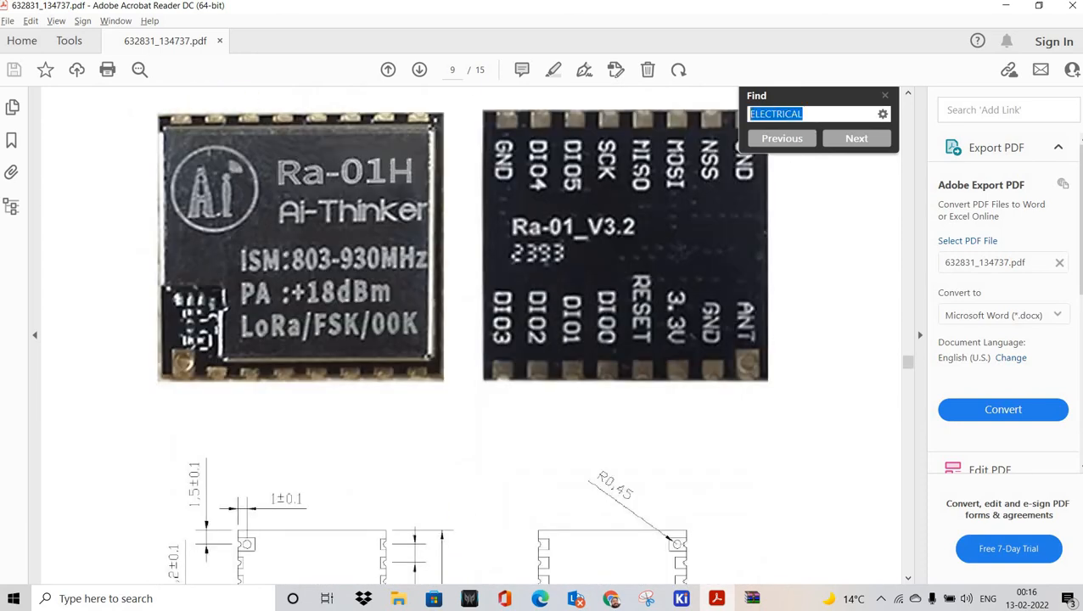
pyautogui.write('CURRENT')
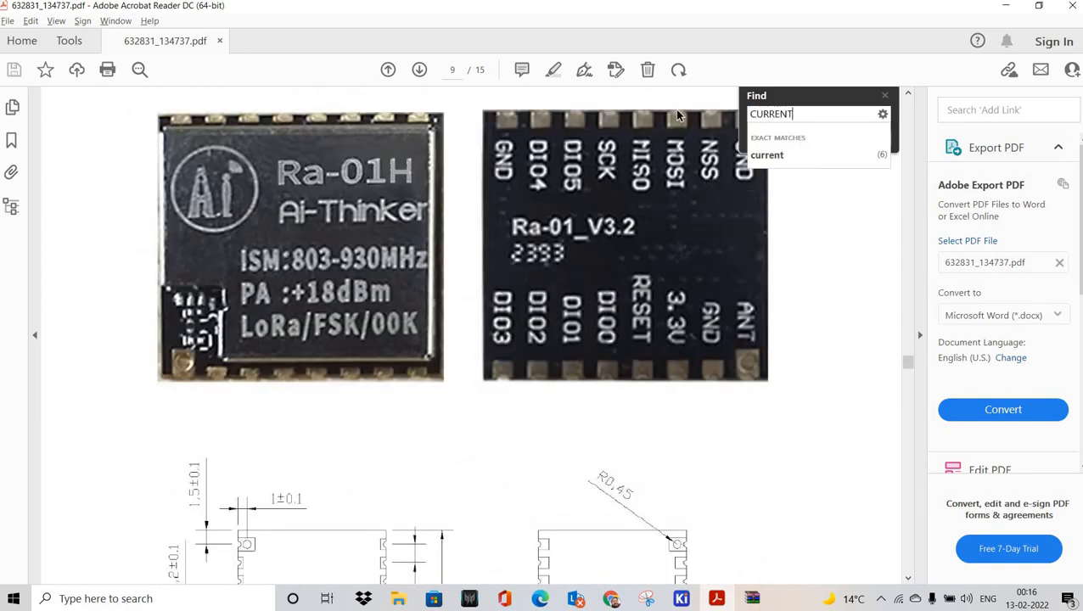
pyautogui.press('Return')
pyautogui.press('Return')
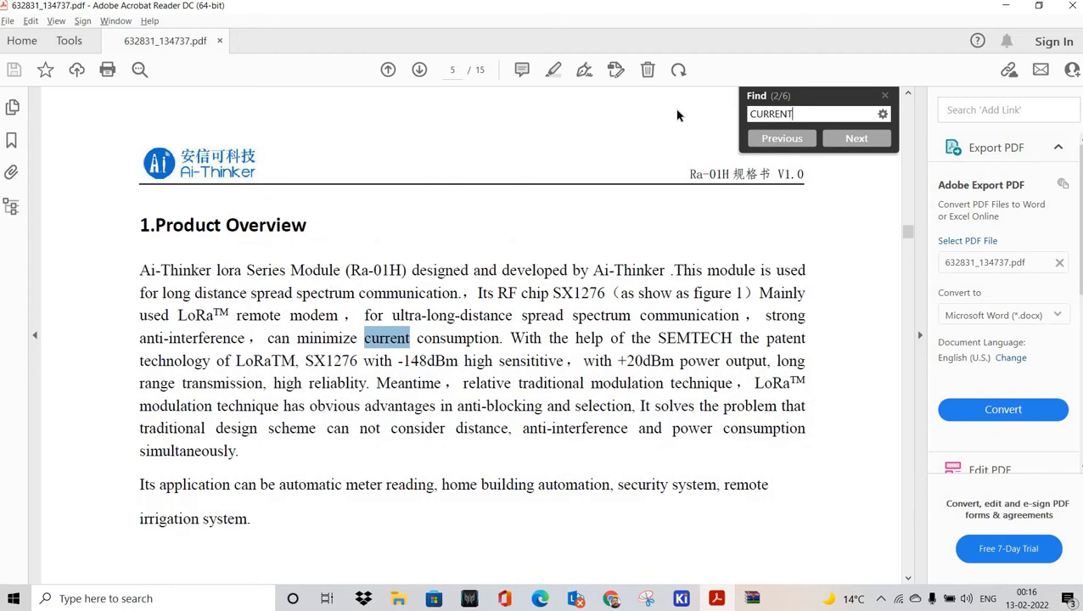
pyautogui.press('Return')
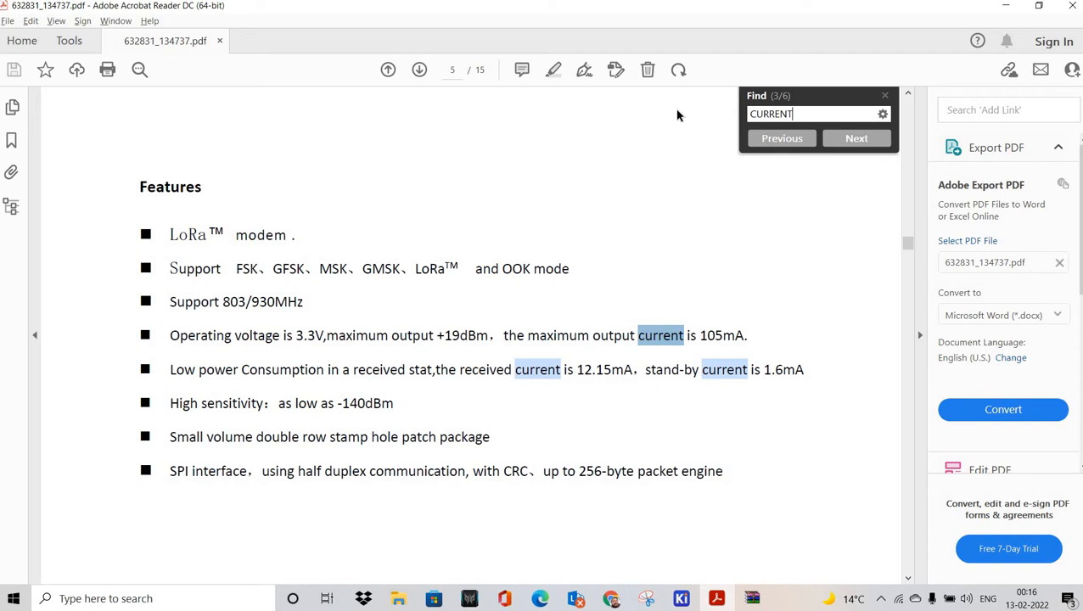
pyautogui.press('Return')
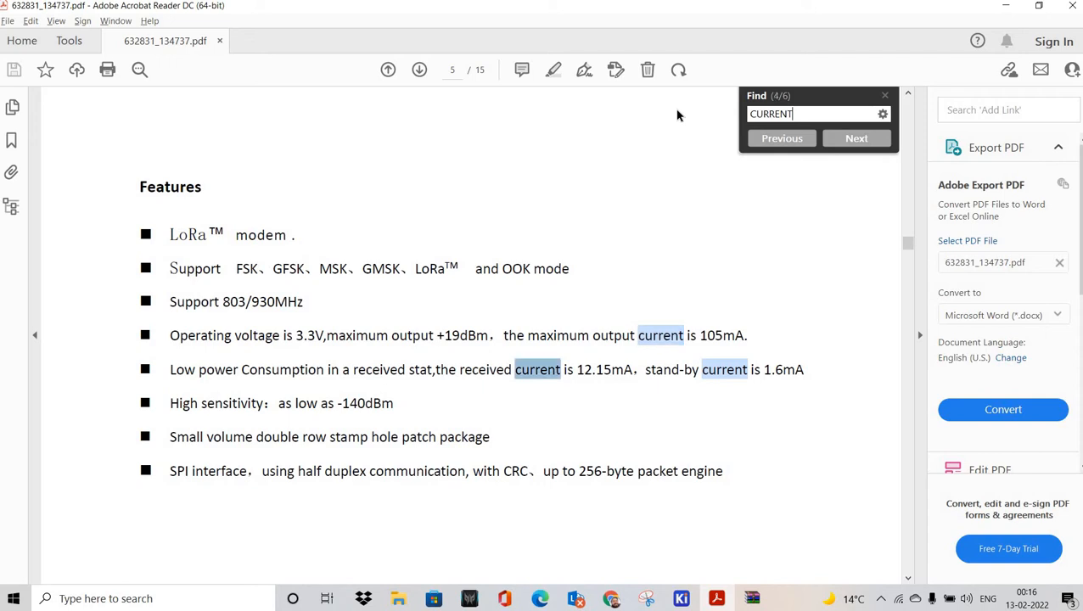
pyautogui.press('Return')
pyautogui.press('Return')
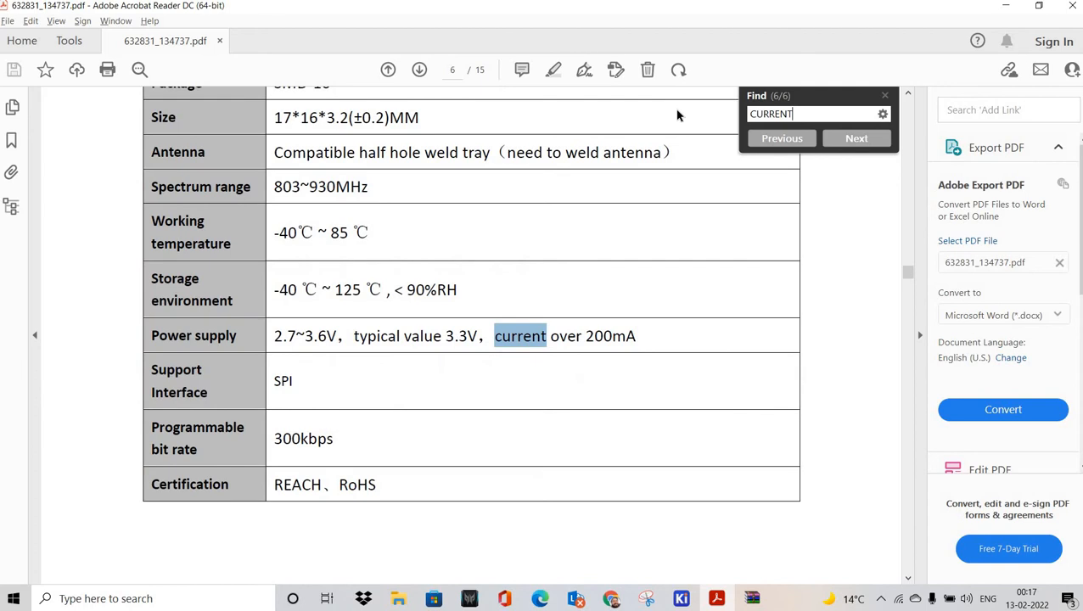
pyautogui.press('Return')
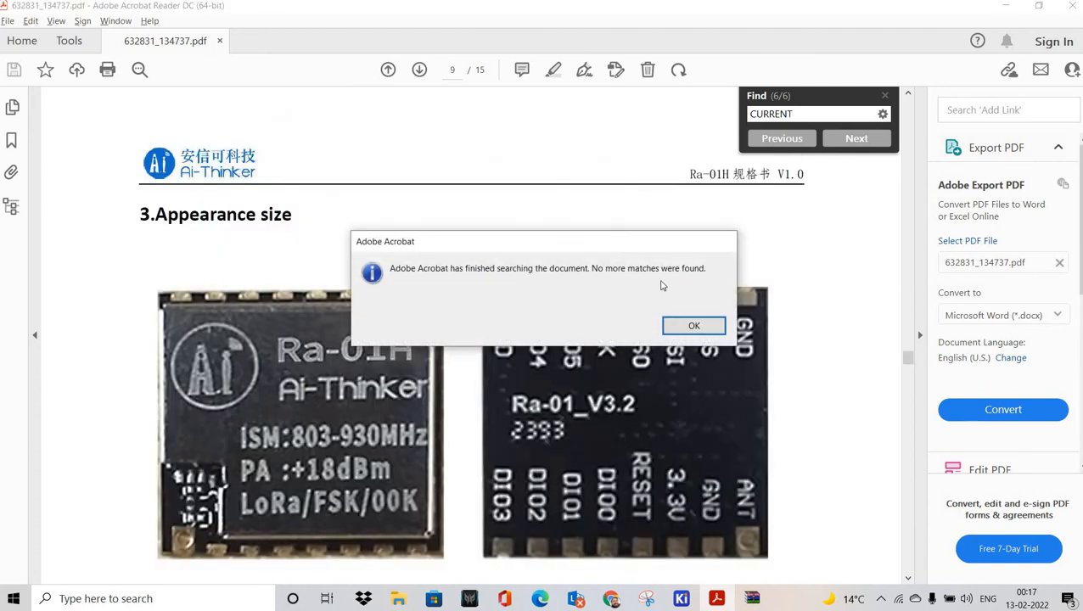
pyautogui.press('Return')
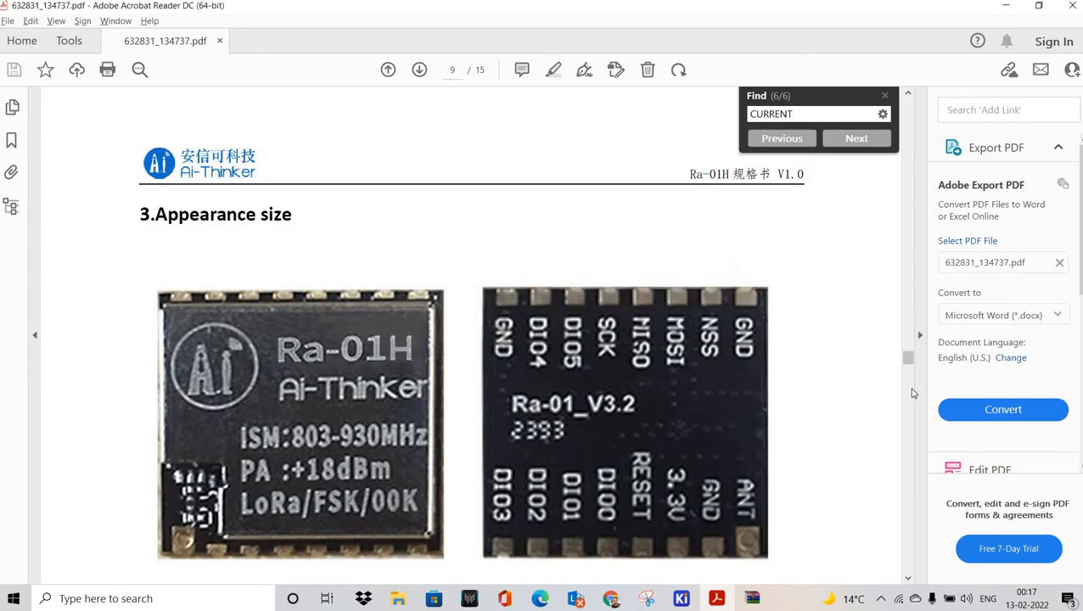
# Step: Scroll to the page 13 Power Supply section, then switch to the Digi-Key LM1117 listing
pyautogui.scroll(-10, 913, 396)
pyautogui.scroll(-20, 925, 447)
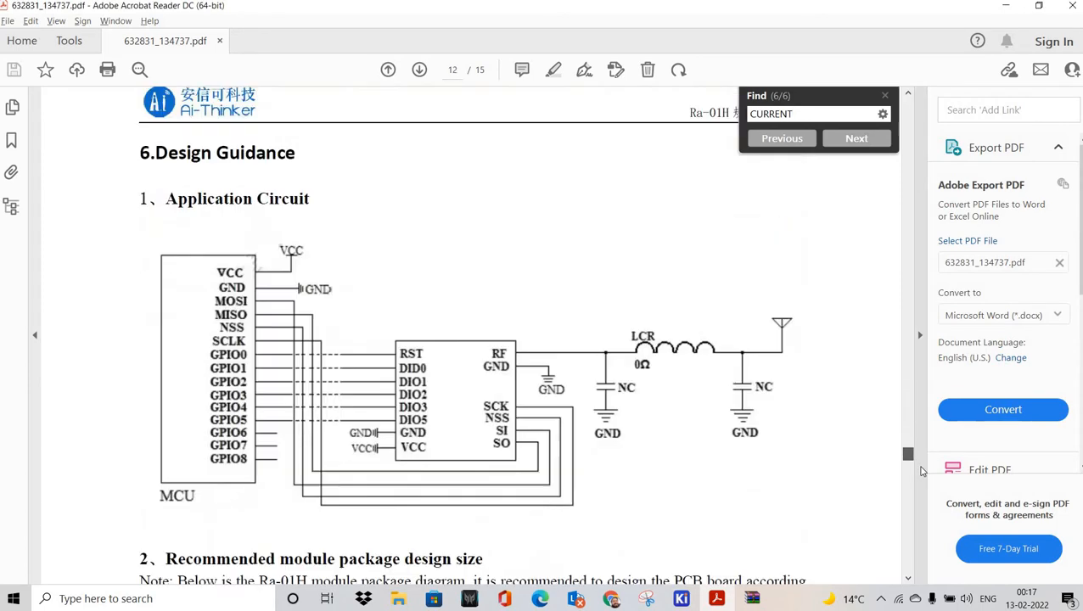
pyautogui.scroll(-14, 665, 394)
pyautogui.scroll(6, 312, 377)
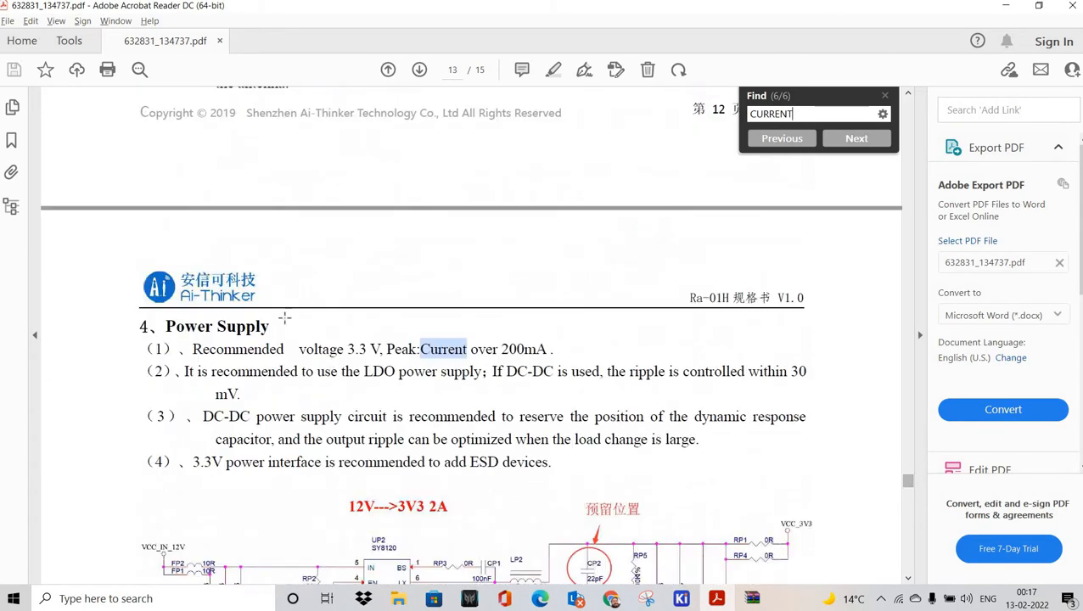
pyautogui.scroll(-3, 331, 389)
pyautogui.scroll(-2, 259, 257)
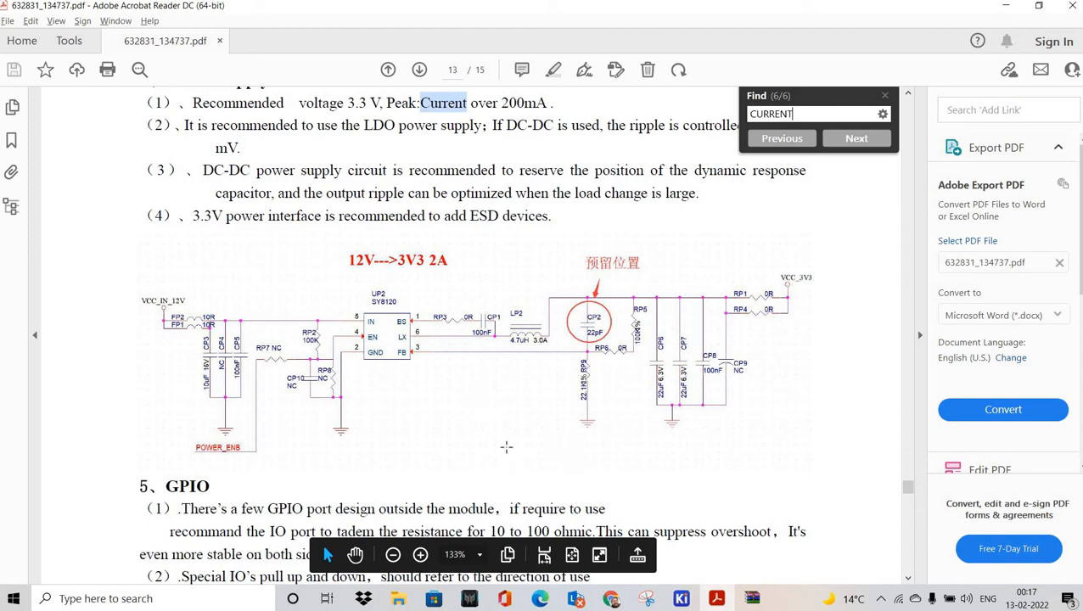
pyautogui.hotkey('alt', 'Tab')
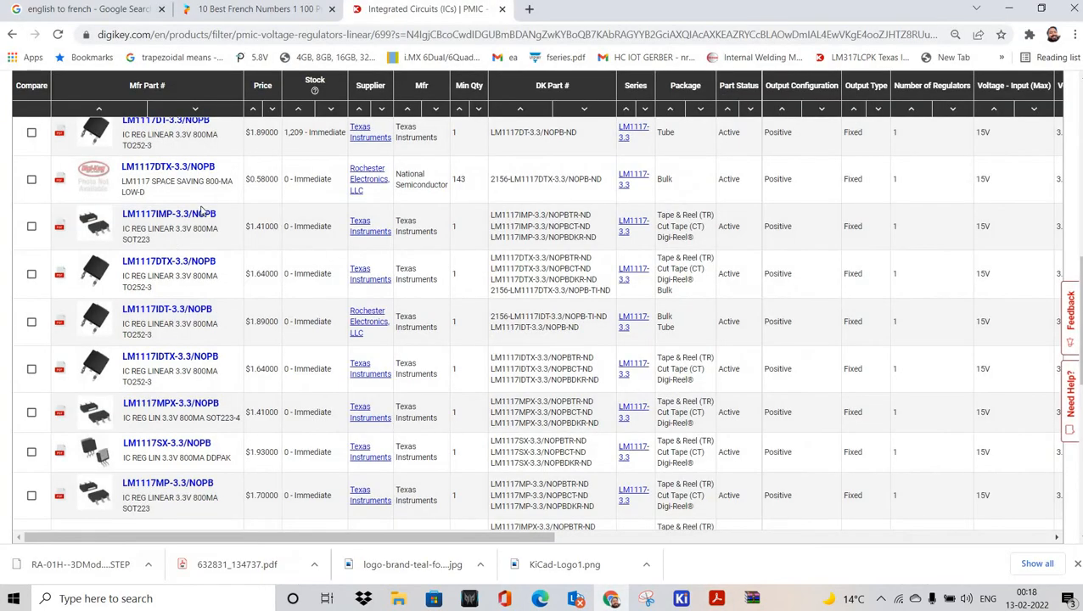
# Step: Open Digi-Key's product page for the LM1117IMP-3.3/NOPB SOT223 regulator
pyautogui.scroll(2, 170, 289)
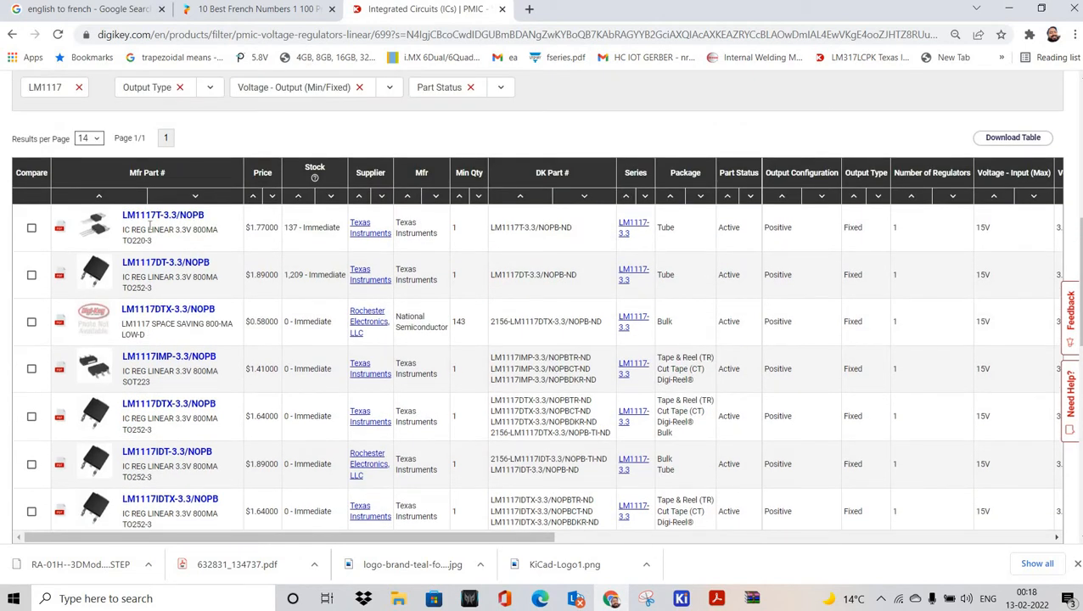
pyautogui.scroll(-2, 135, 219)
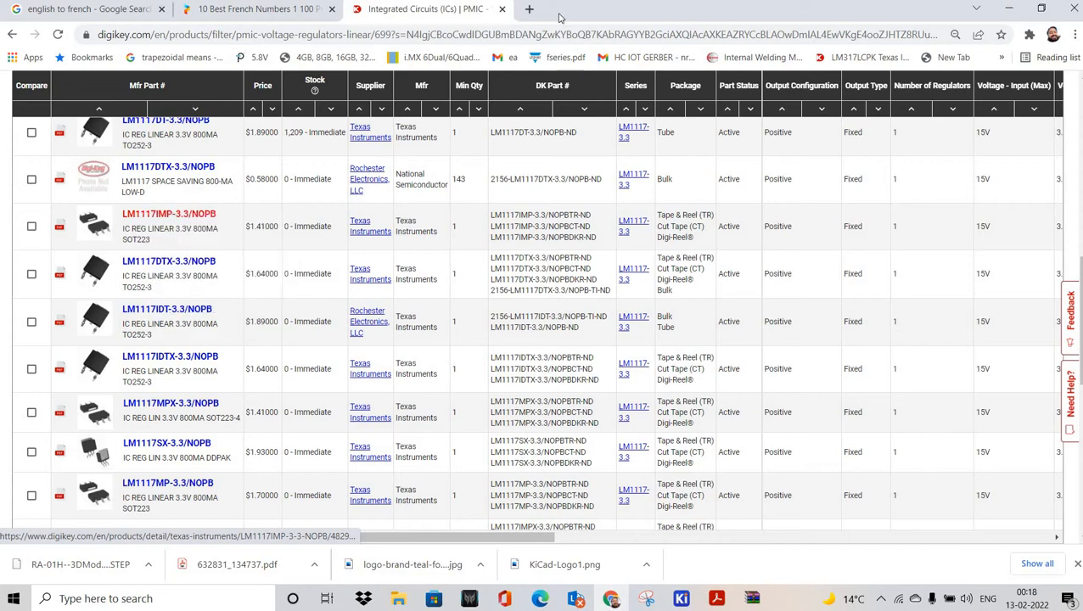
pyautogui.click(145, 216)
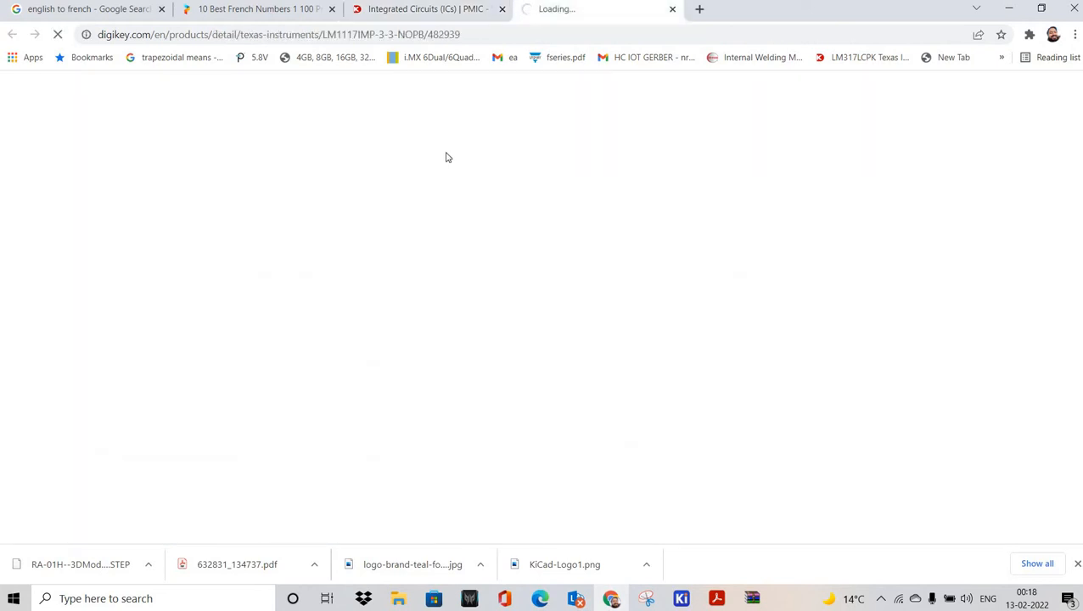
# Step: Open the regulator's datasheet in a new tab, then start a blank browser tab
pyautogui.scroll(-3, 488, 308)
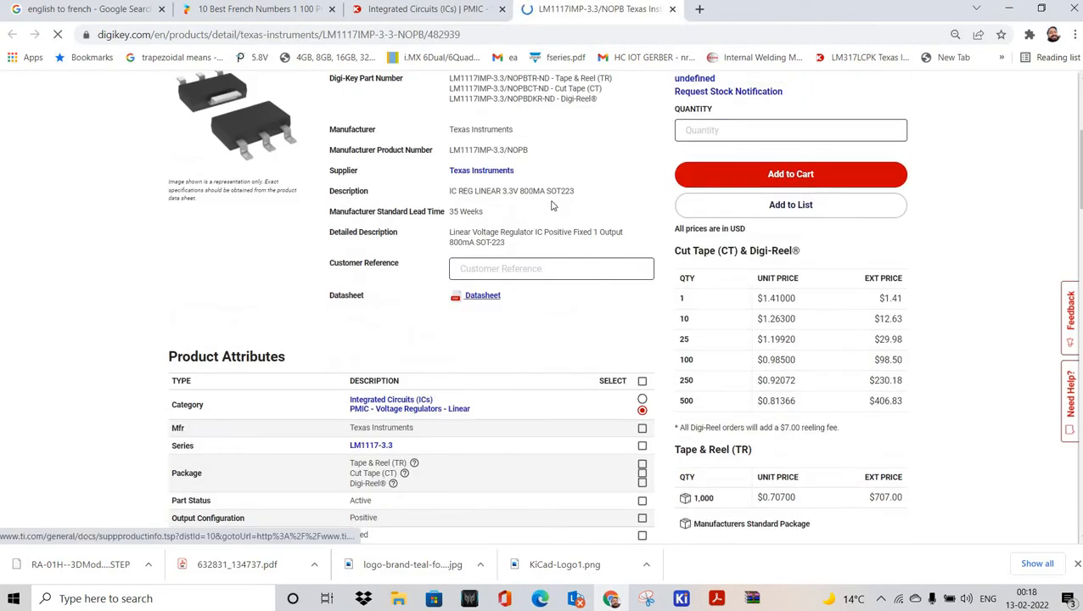
pyautogui.rightClick(483, 296)
pyautogui.click(531, 306)
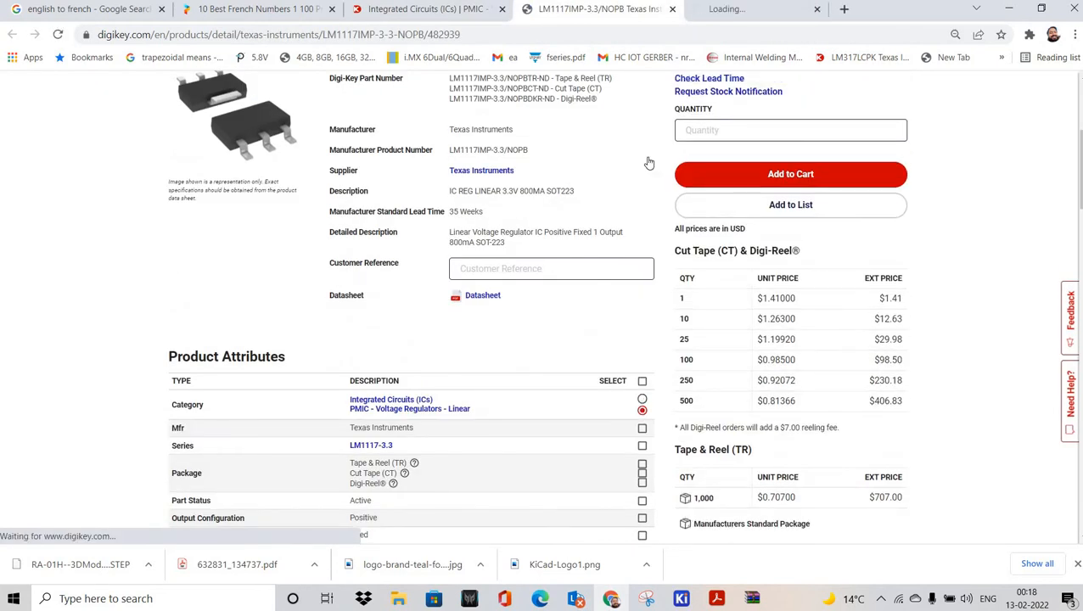
pyautogui.click(775, 10)
pyautogui.click(869, 9)
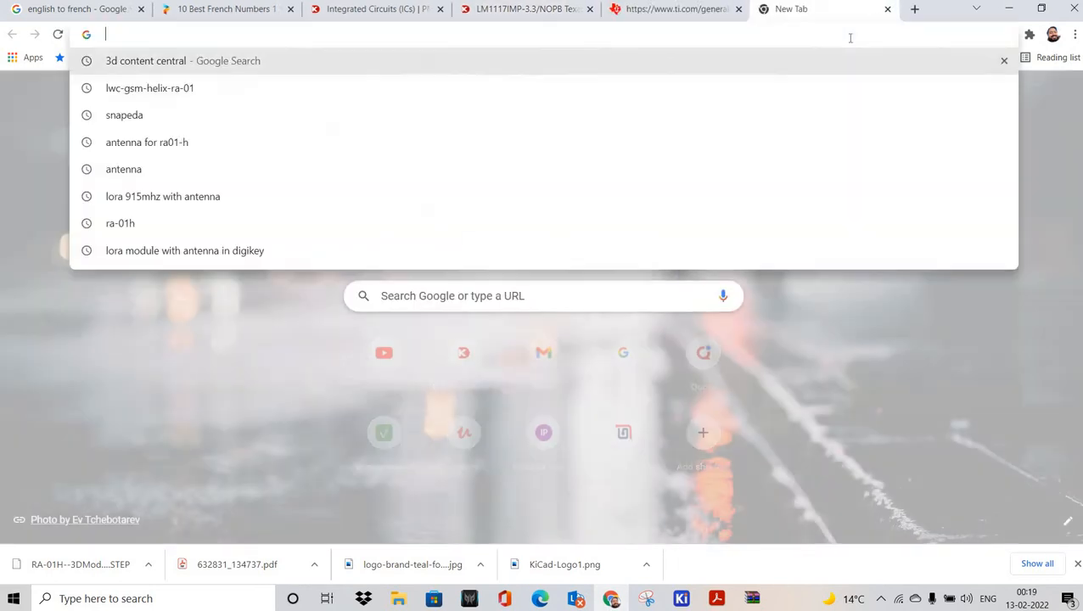
# Step: Go to SnapEDA and search for the LM1117IMP-3.3/NOPB part number
pyautogui.write('SNA')
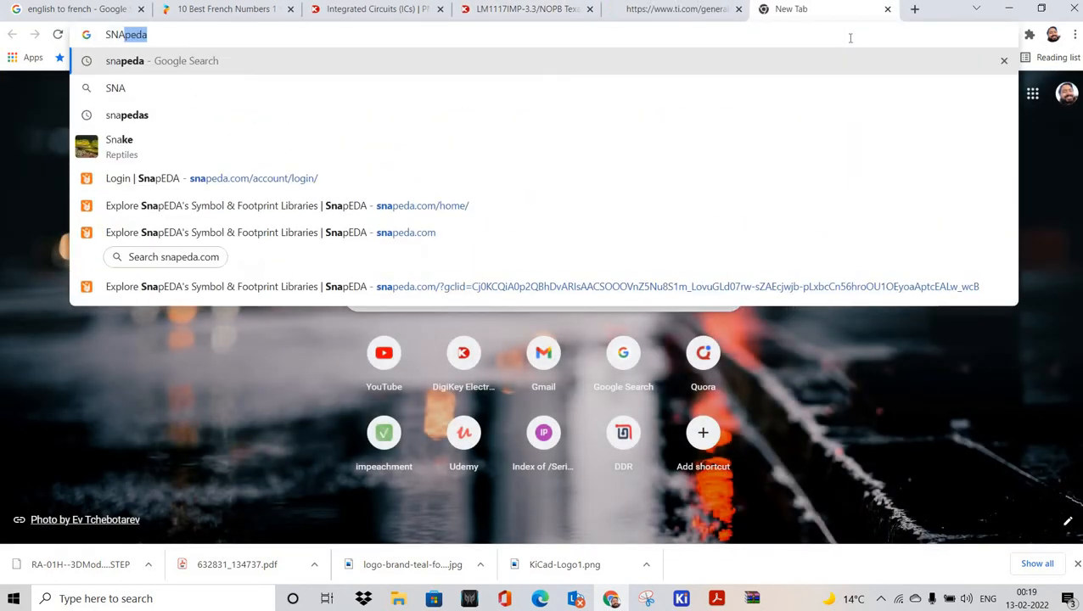
pyautogui.press('Return')
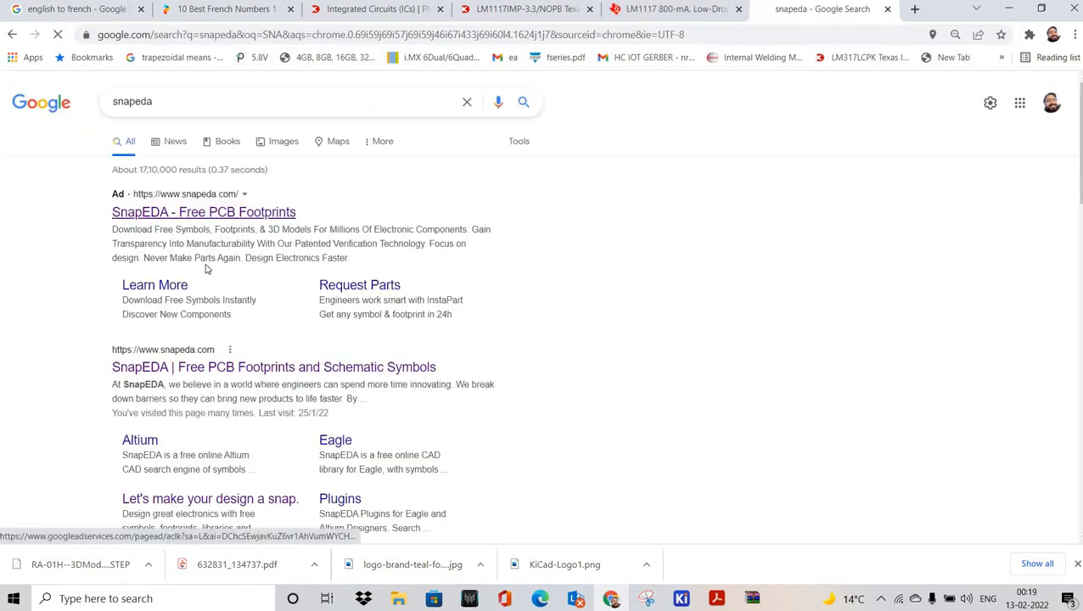
pyautogui.click(298, 279)
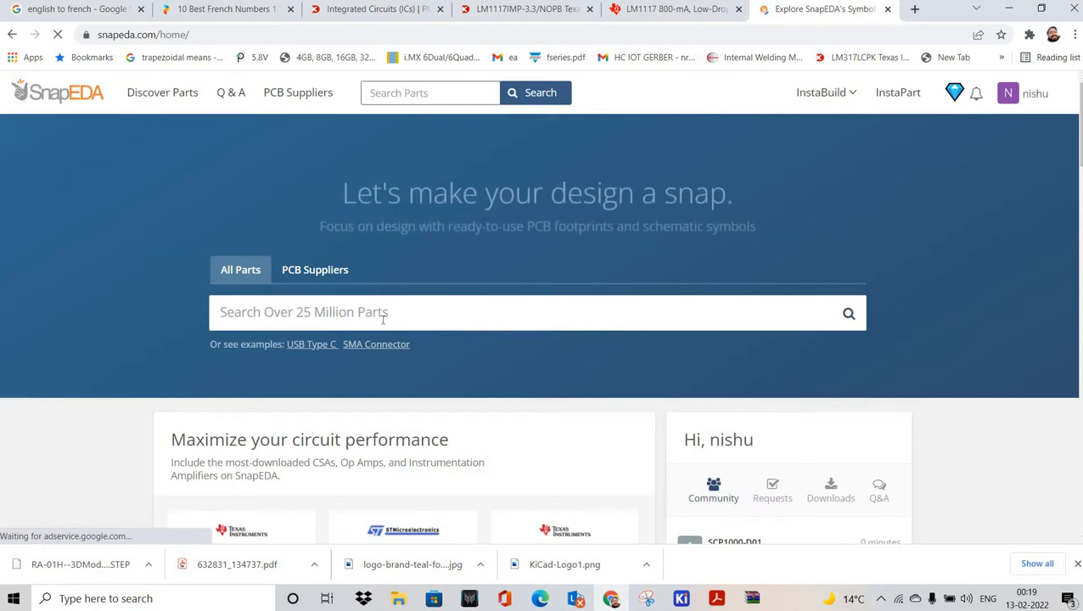
pyautogui.click(383, 319)
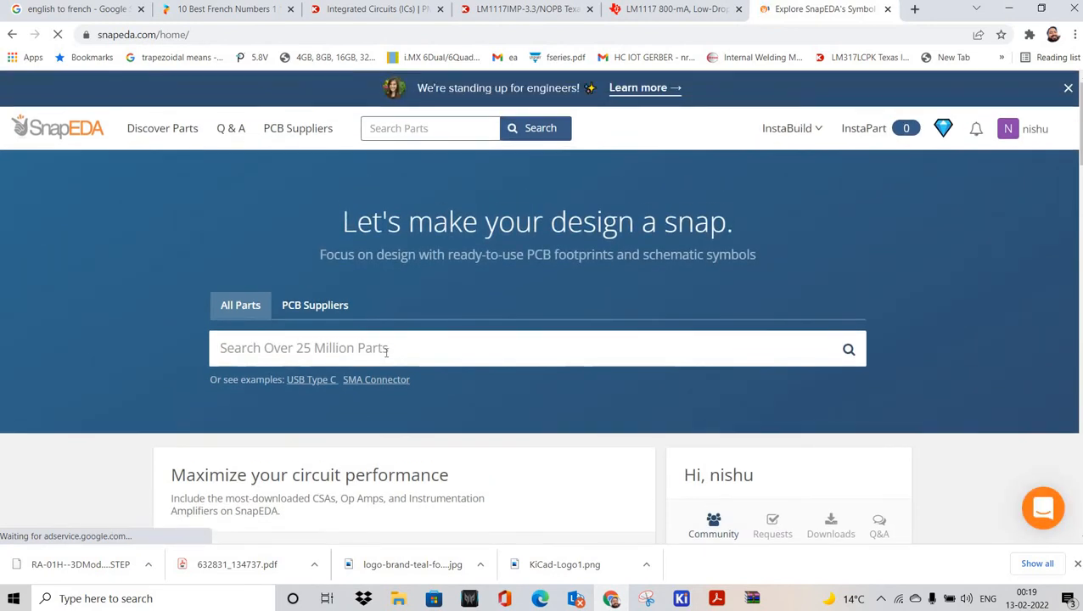
pyautogui.write('LM1117IMP-3.3/NOPB')
pyautogui.write('.')
pyautogui.press('Return')
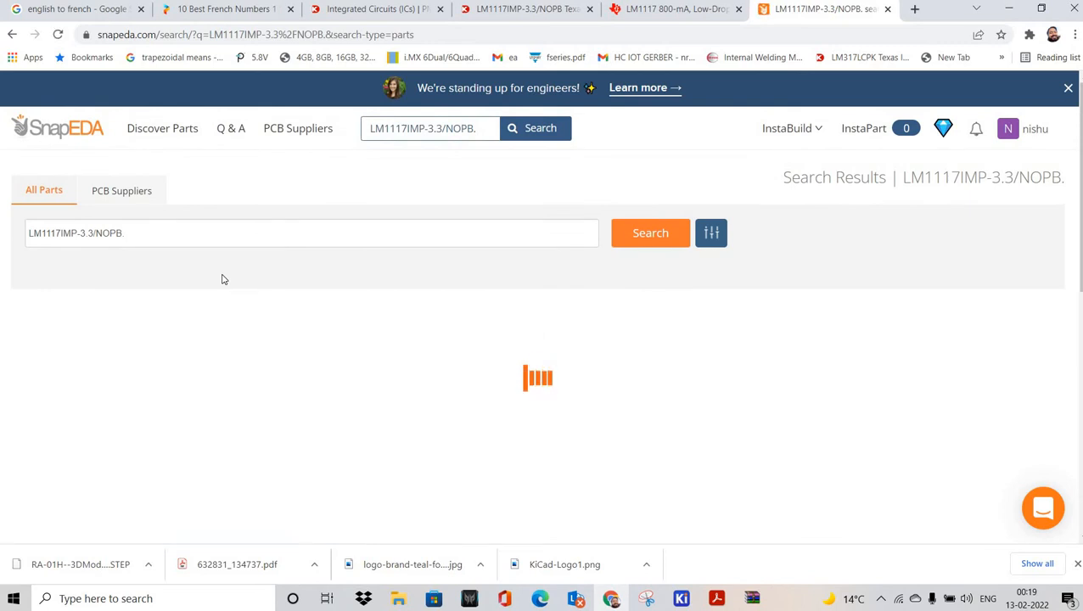
# Step: Open the LM1117IMP-3.3/NOPB part page and download its symbol and footprint in KiCad format
pyautogui.scroll(-3, 296, 361)
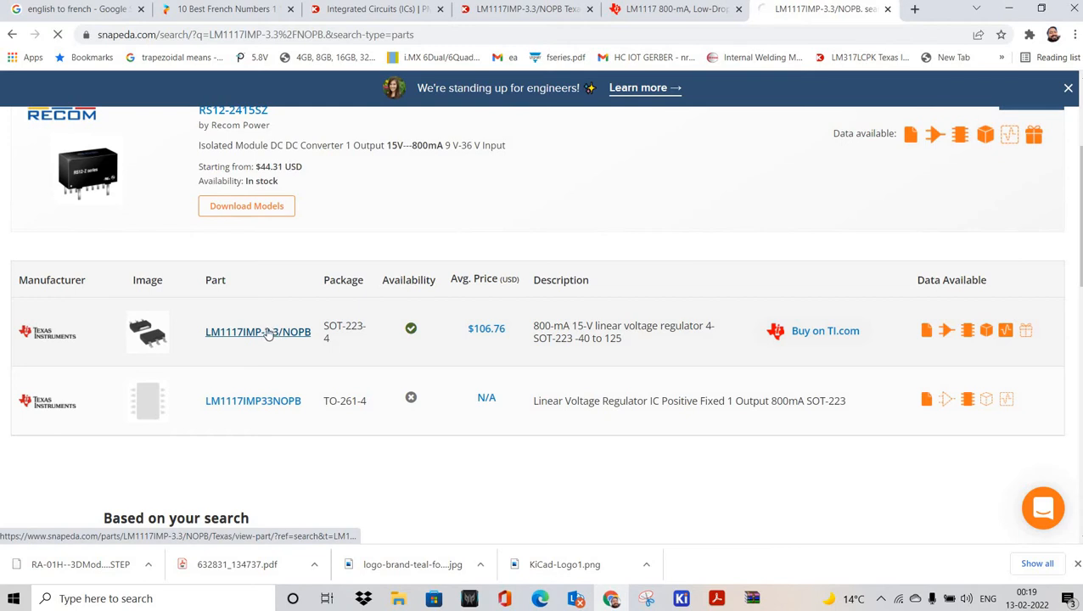
pyautogui.click(269, 333)
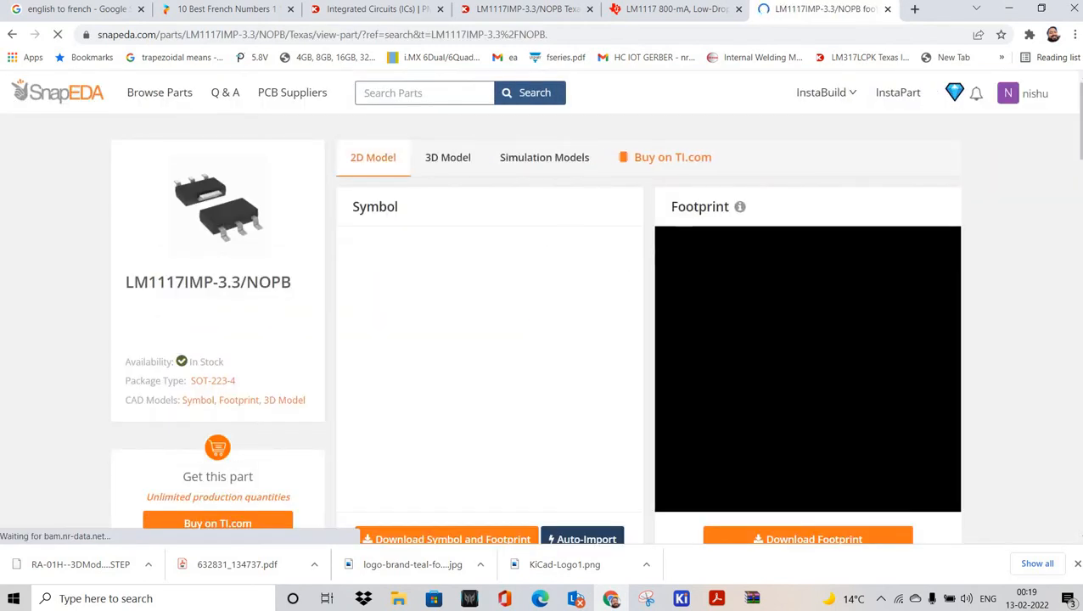
pyautogui.scroll(-2, 616, 357)
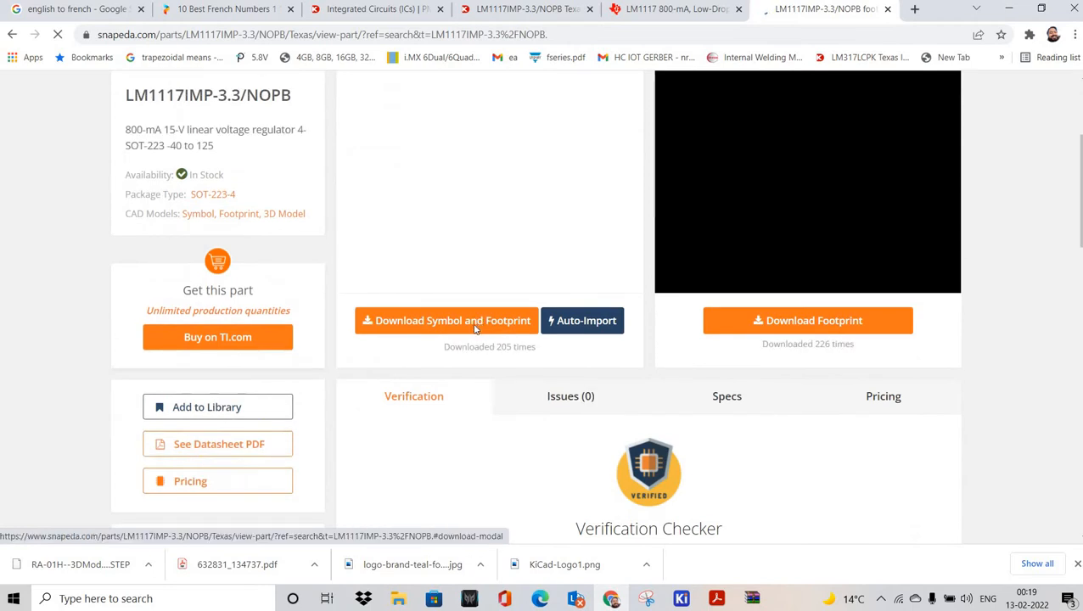
pyautogui.click(514, 336)
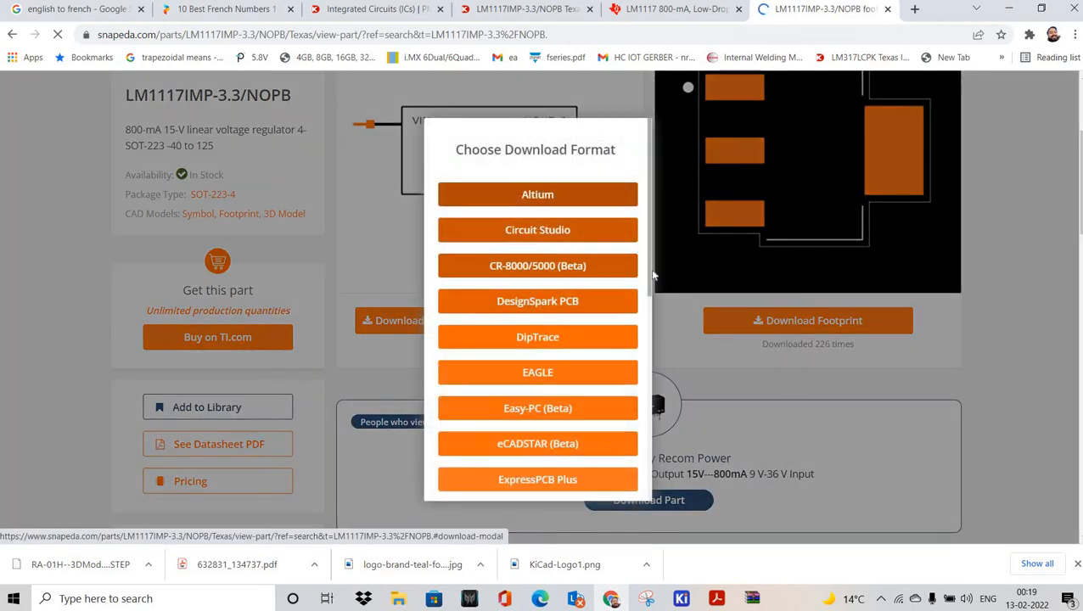
pyautogui.click(653, 272)
pyautogui.click(474, 329)
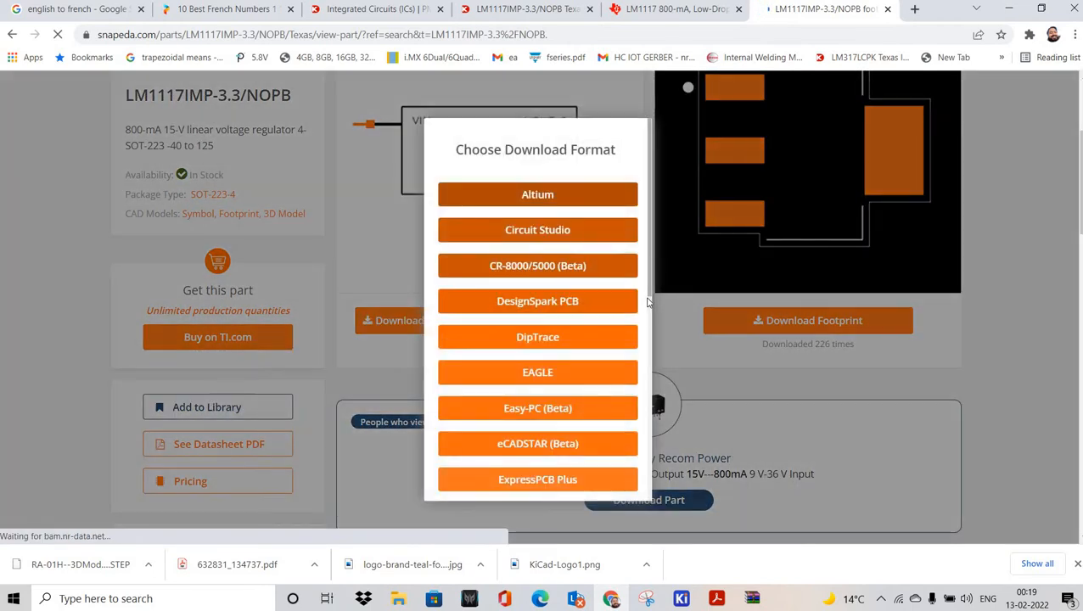
pyautogui.scroll(-3, 631, 475)
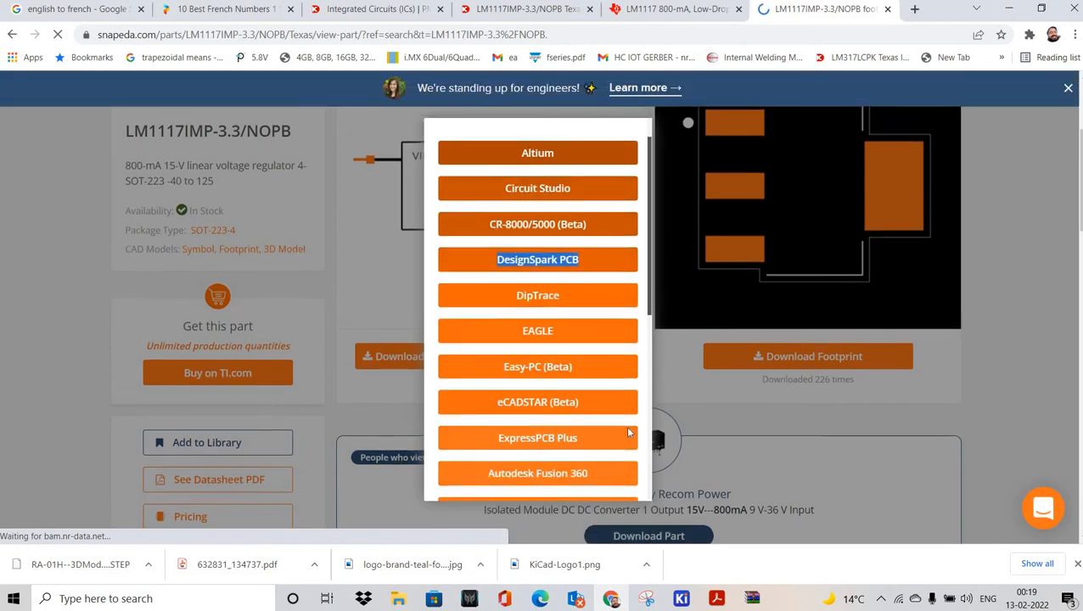
pyautogui.scroll(-3, 632, 475)
pyautogui.scroll(2, 586, 240)
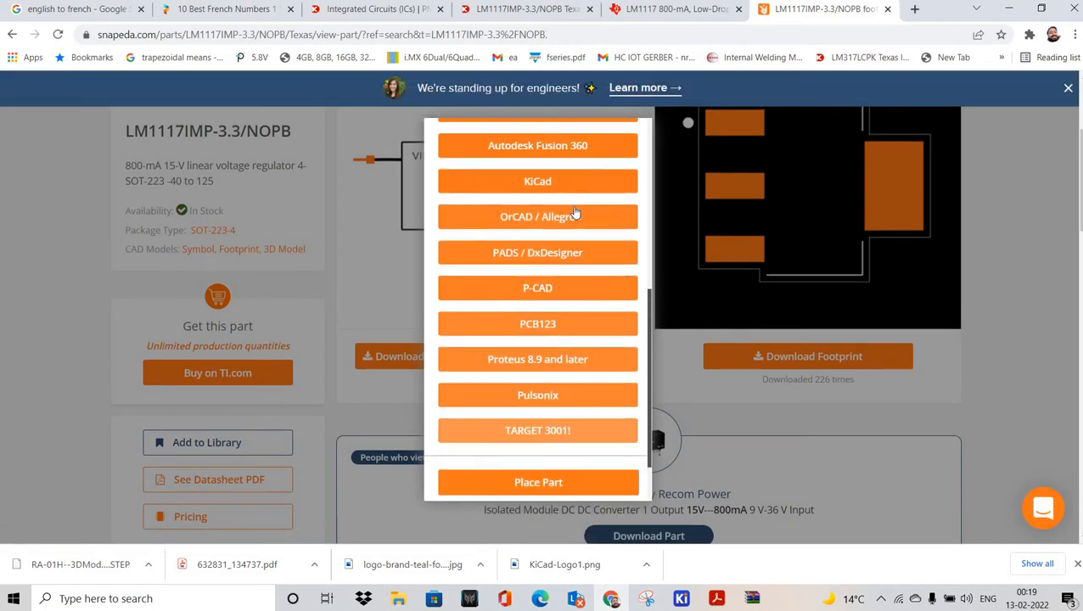
pyautogui.click(537, 217)
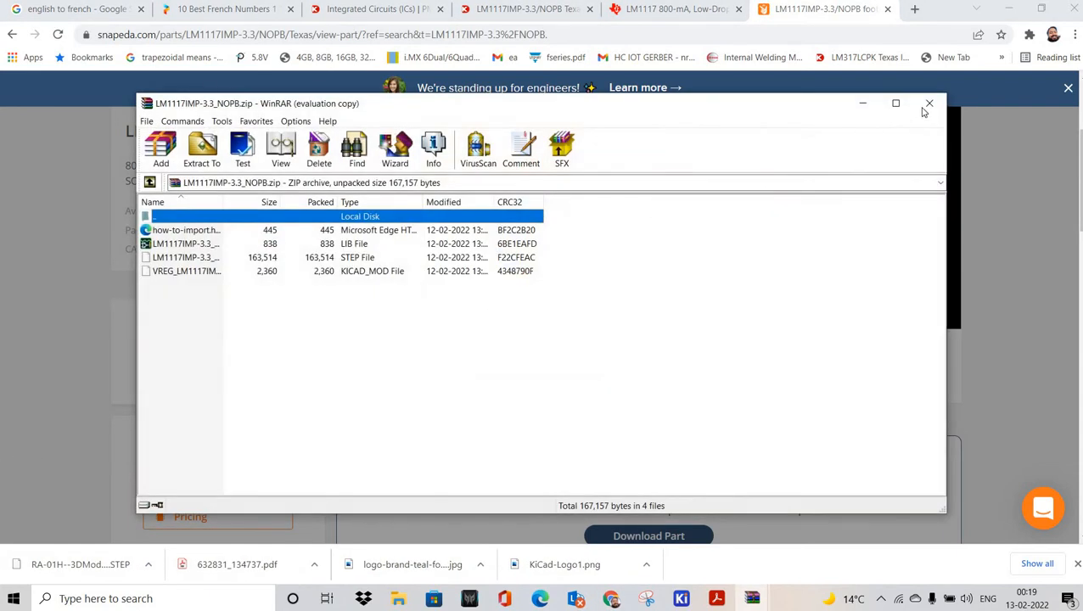
# Step: Close WinRAR, dismiss the licence reminder, and view the Downloads folder
pyautogui.click(929, 103)
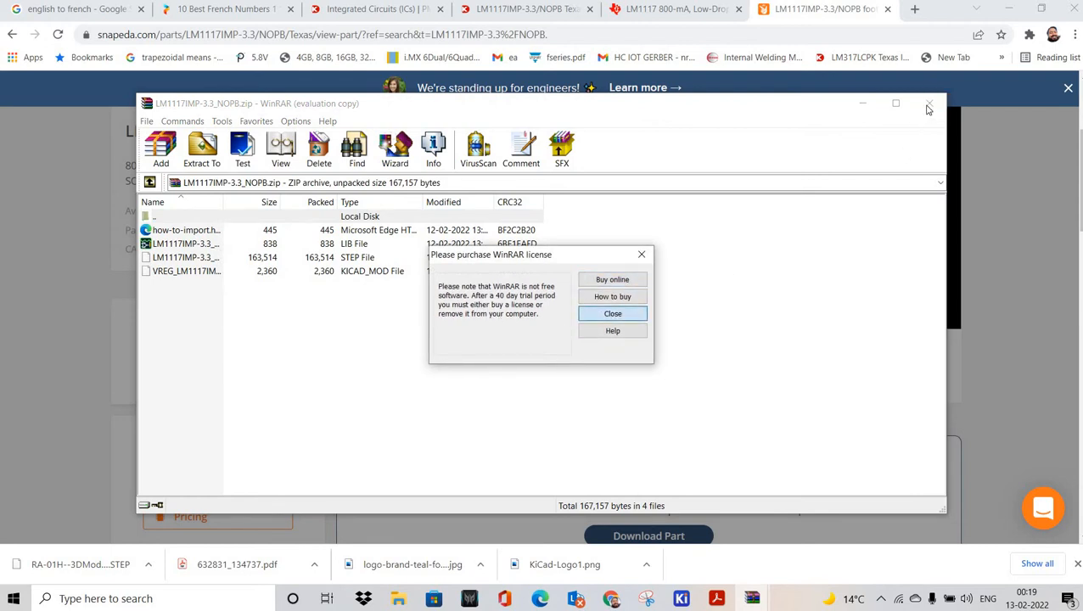
pyautogui.click(608, 313)
pyautogui.moveTo(398, 599)
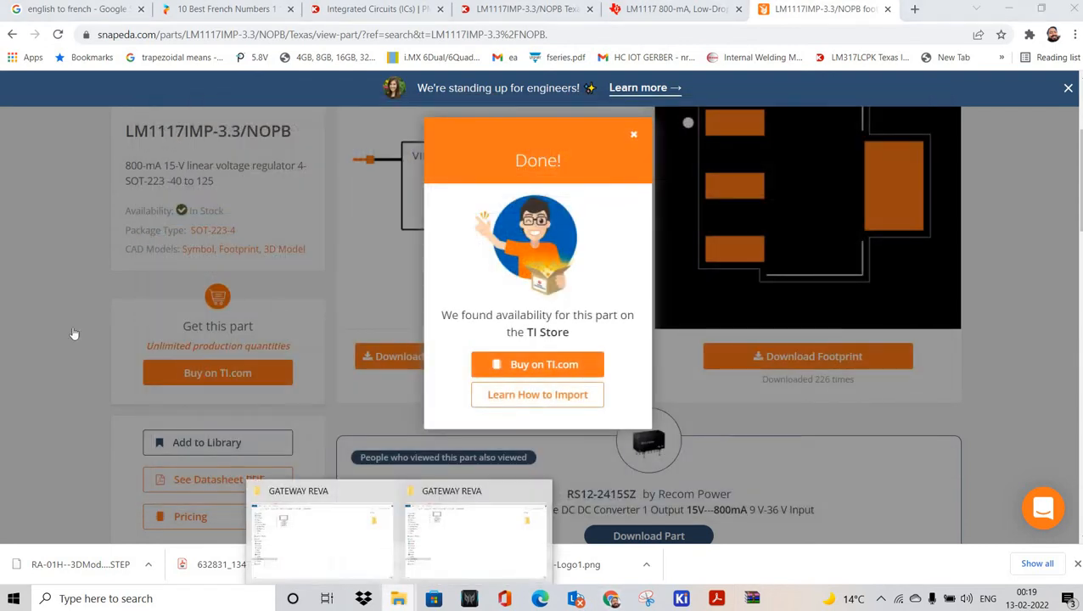
pyautogui.click(319, 528)
pyautogui.click(55, 347)
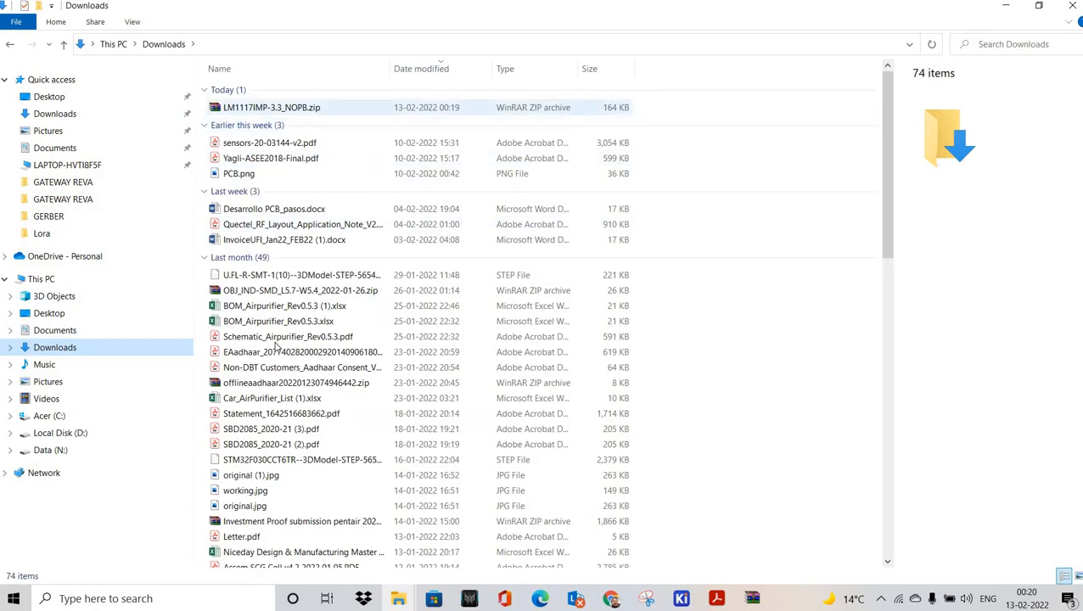
# Step: Cut LM1117IMP-3.3_NOPB.zip and browse to KI-CAD Projects > Ki-CAD Libraries > Integrated circuits-kicad
pyautogui.rightClick(251, 108)
pyautogui.click(274, 340)
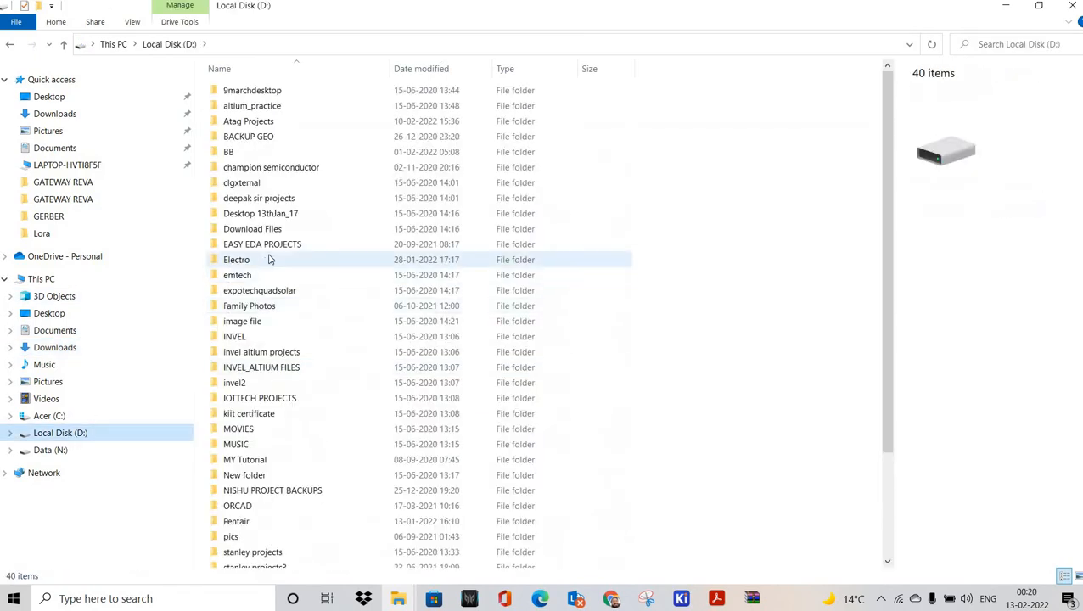
pyautogui.doubleClick(265, 184)
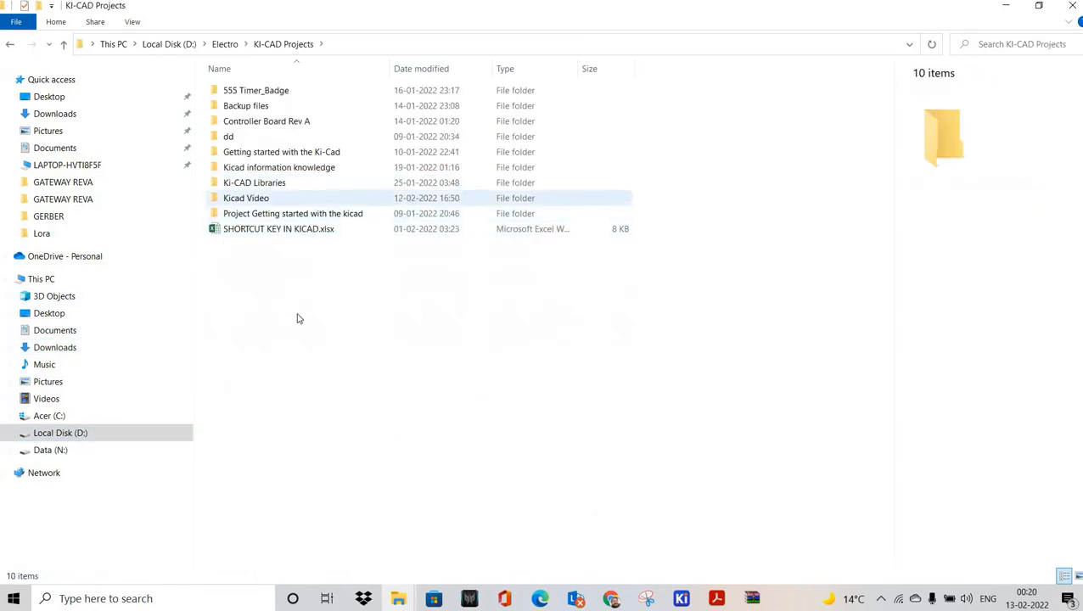
pyautogui.doubleClick(285, 180)
pyautogui.doubleClick(272, 152)
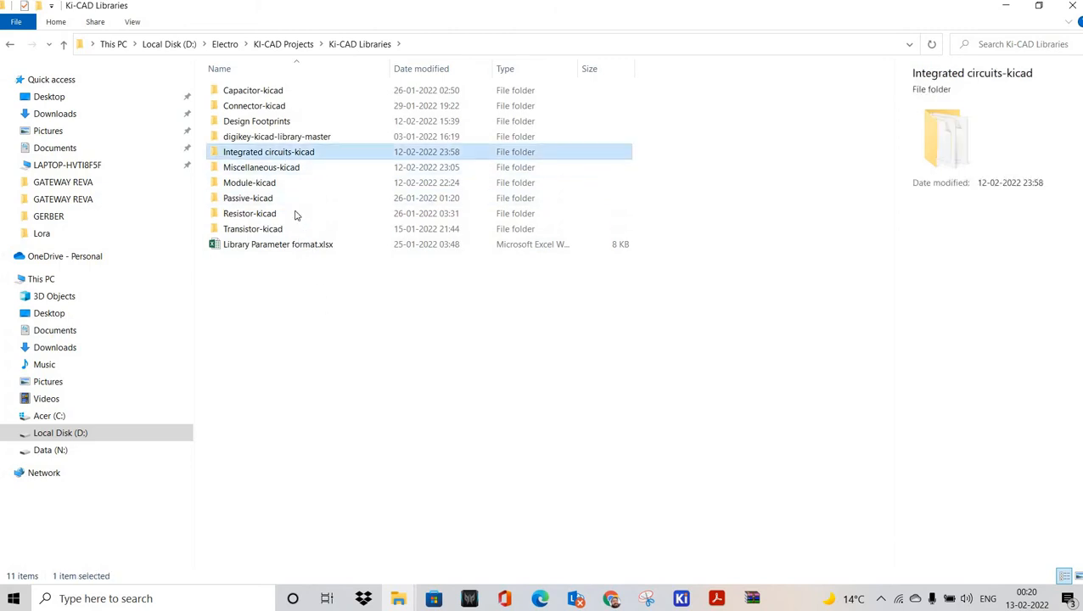
# Step: Create a new folder there named 'snapeda ics'
pyautogui.rightClick(299, 410)
pyautogui.moveTo(362, 374)
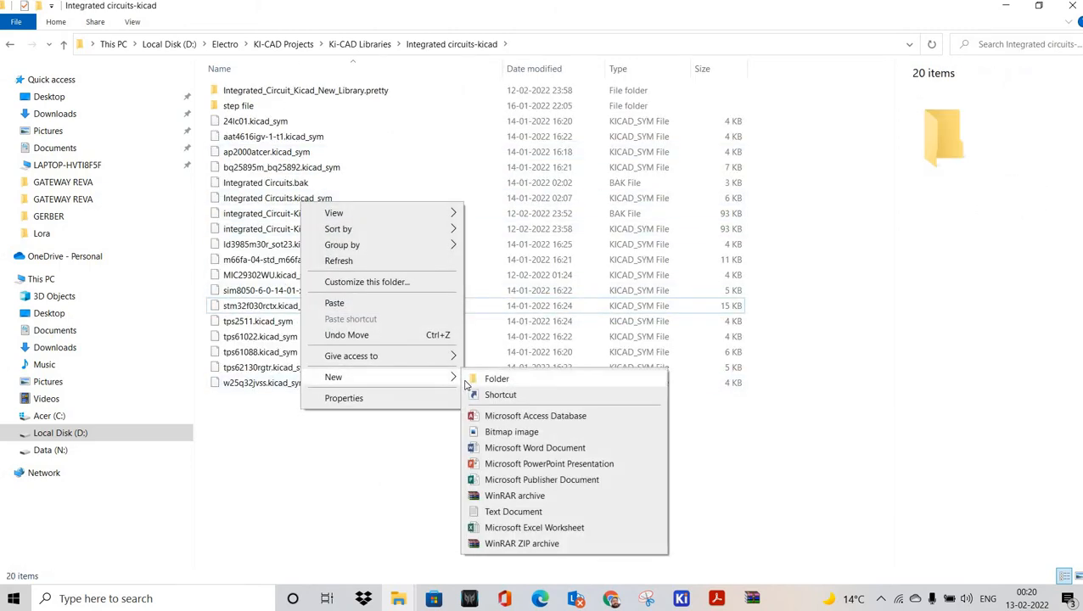
pyautogui.click(472, 379)
pyautogui.write('D')
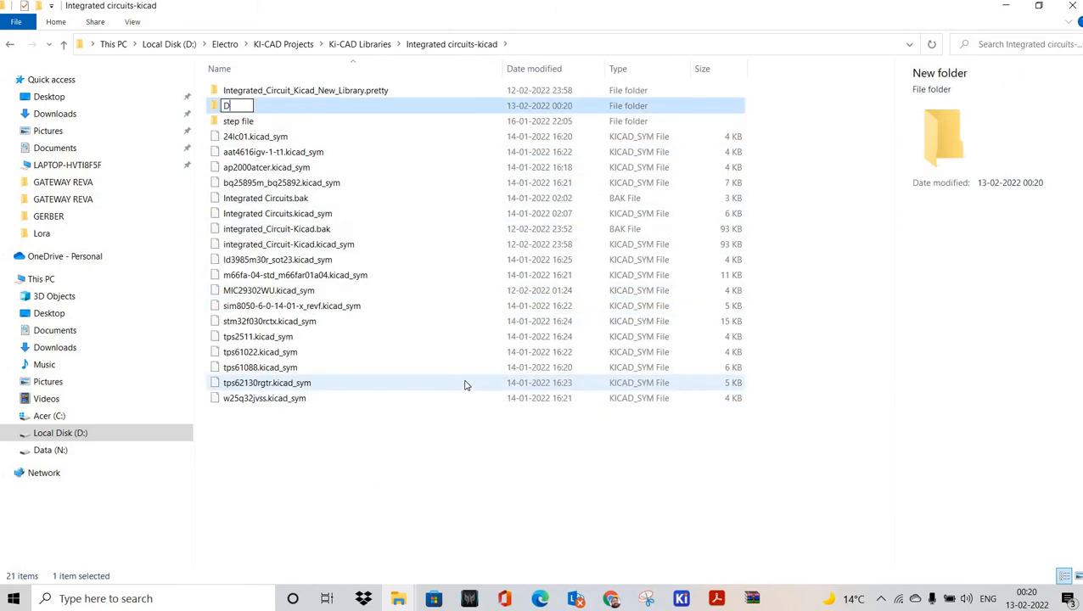
pyautogui.press('Tab')
pyautogui.press('capslock')
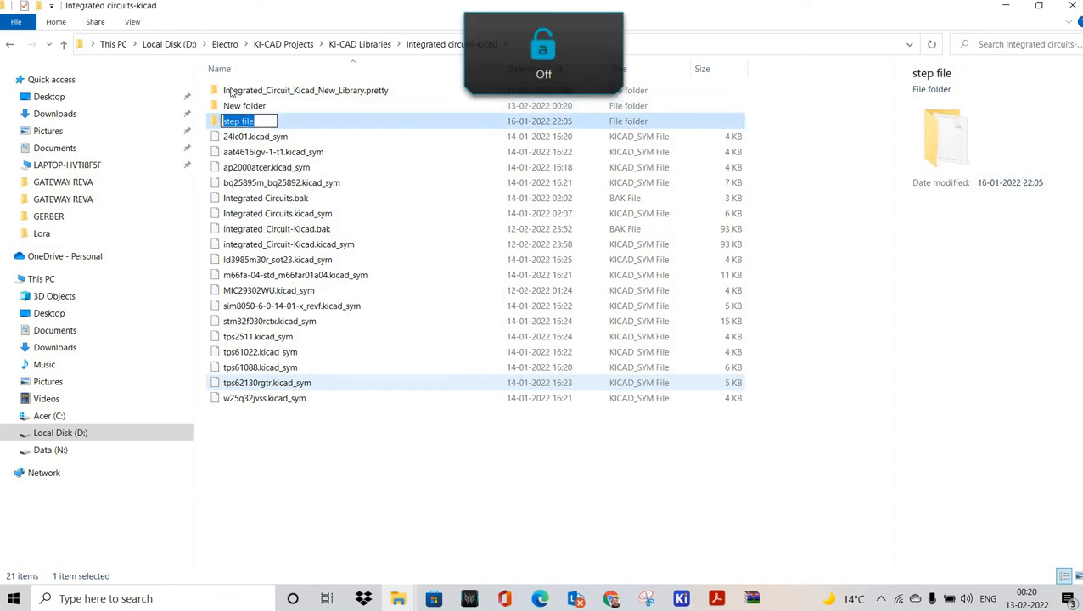
pyautogui.rightClick(241, 109)
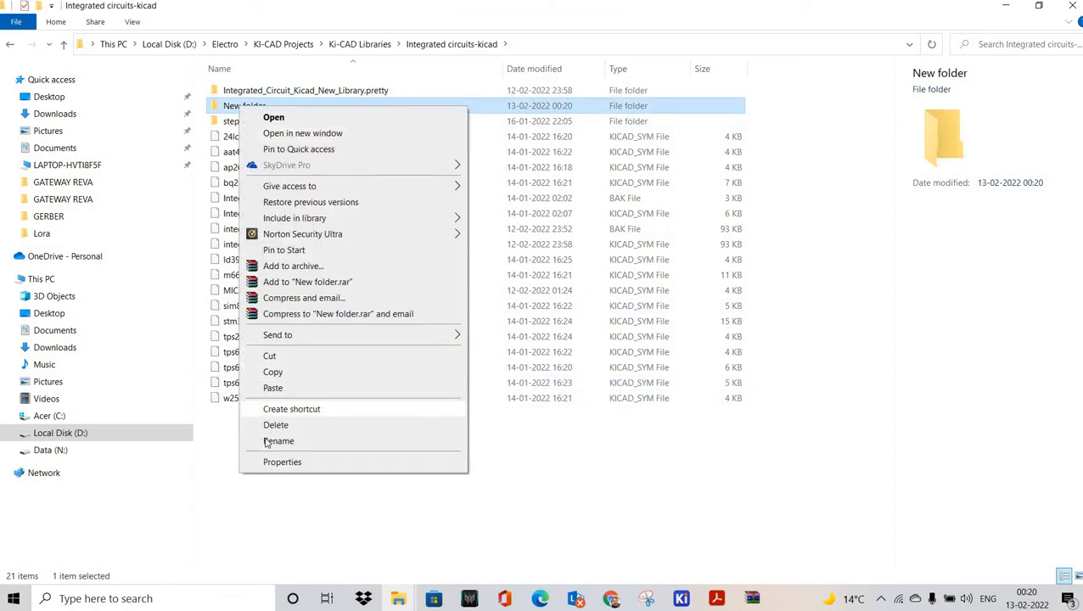
pyautogui.click(278, 442)
pyautogui.write('da ics')
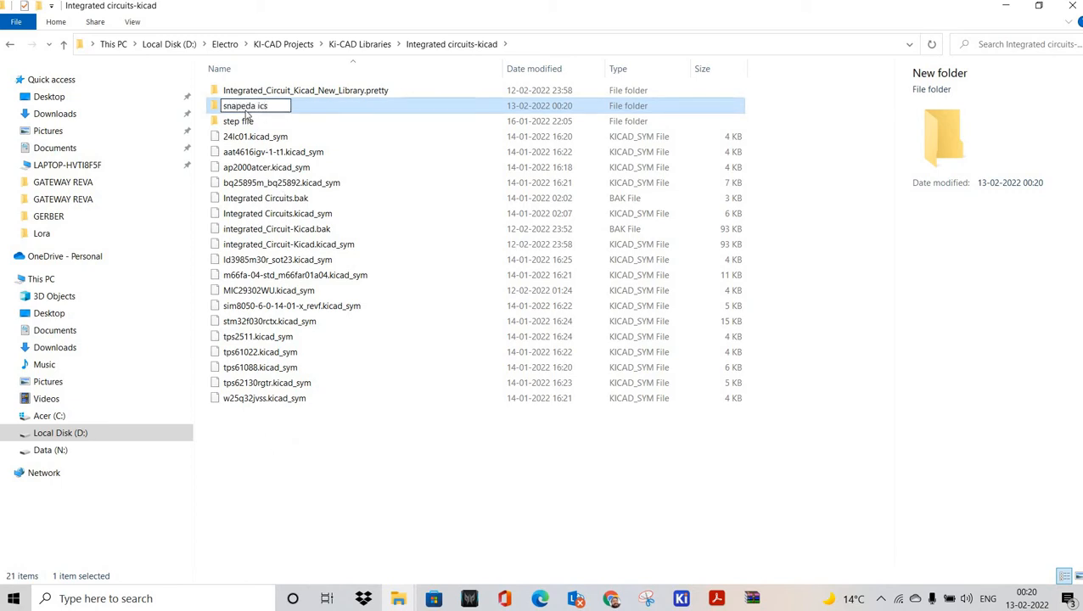
pyautogui.press('Return')
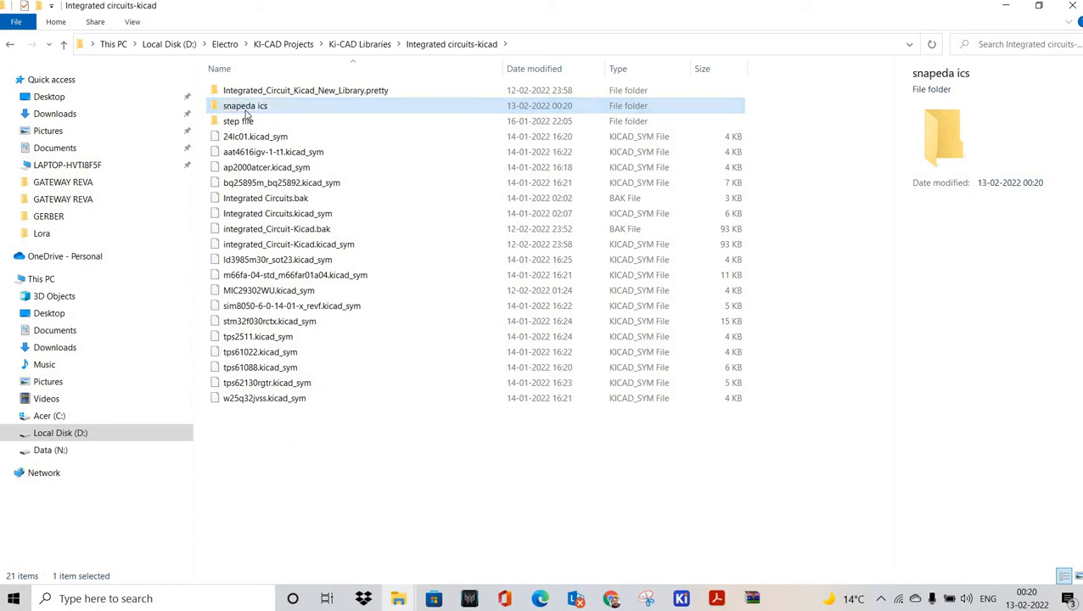
# Step: Paste the zip into 'snapeda ics', extract it, and open the extracted LM1117IMP-3.3_NOPB folder
pyautogui.doubleClick(246, 111)
pyautogui.hotkey('ctrl', 'v')
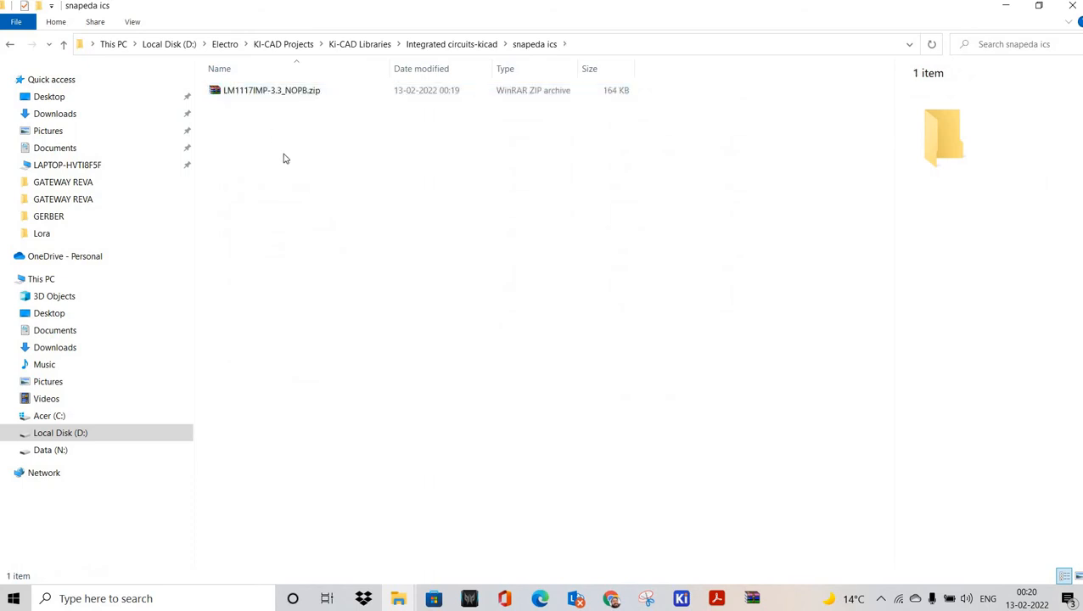
pyautogui.rightClick(248, 92)
pyautogui.click(289, 167)
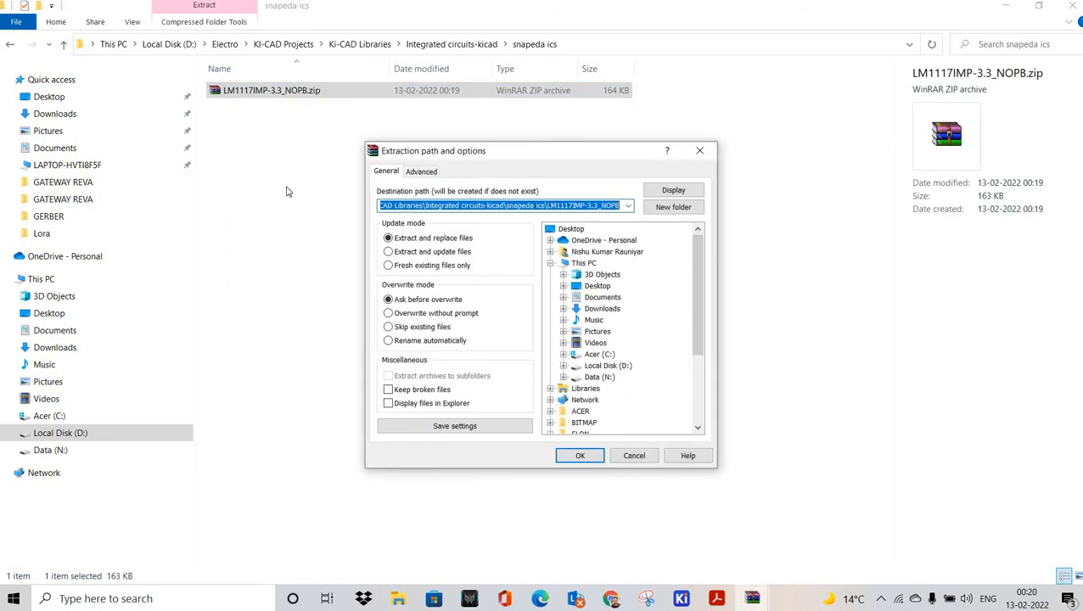
pyautogui.press('Return')
pyautogui.doubleClick(253, 94)
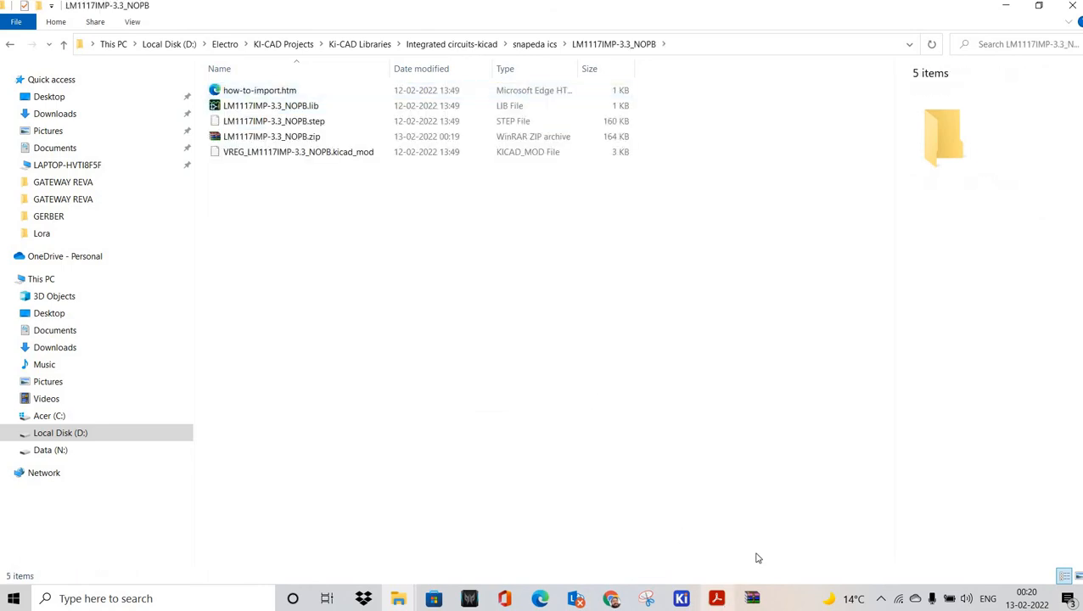
# Step: In the Symbol Editor, filter for 'inte' and select the integrated_Circuit-Kicad library
pyautogui.moveTo(682, 599)
pyautogui.click(885, 514)
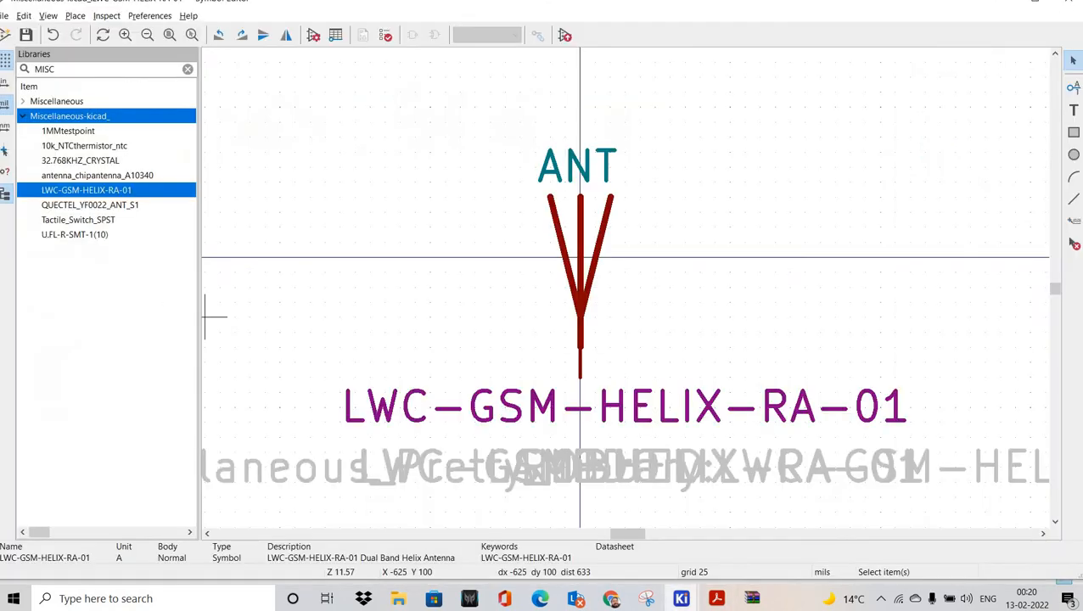
pyautogui.moveTo(56, 69); pyautogui.dragTo(50, 70)
pyautogui.write('inte')
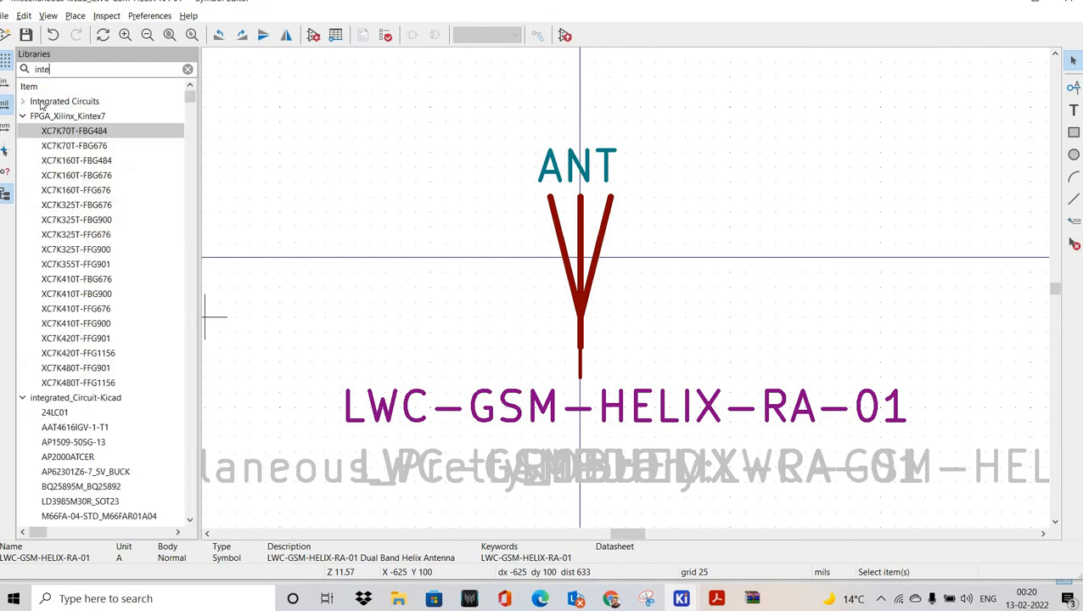
pyautogui.scroll(-3, 57, 280)
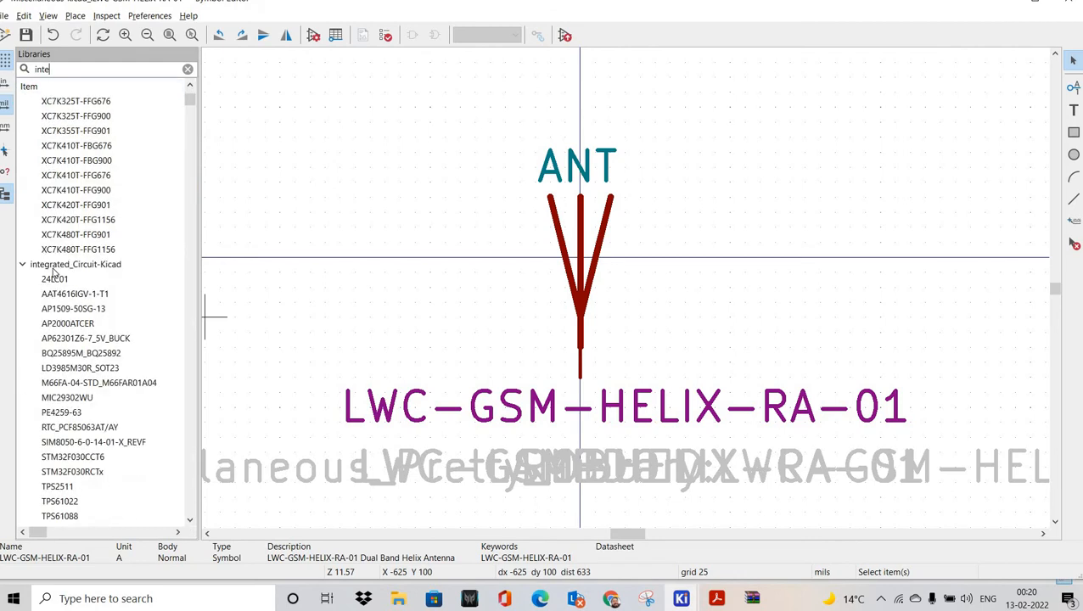
pyautogui.click(52, 269)
pyautogui.click(68, 293)
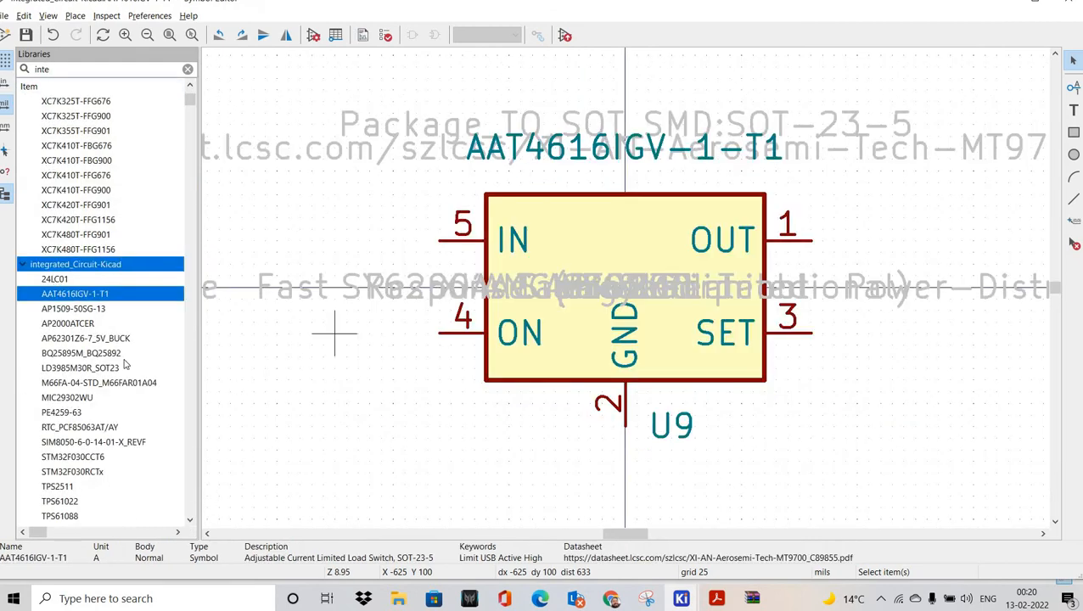
# Step: Import the symbol from snapeda ics/LM1117IMP-3.3_NOPB/LM1117IMP-3.3_NOPB.lib
pyautogui.click(5, 15)
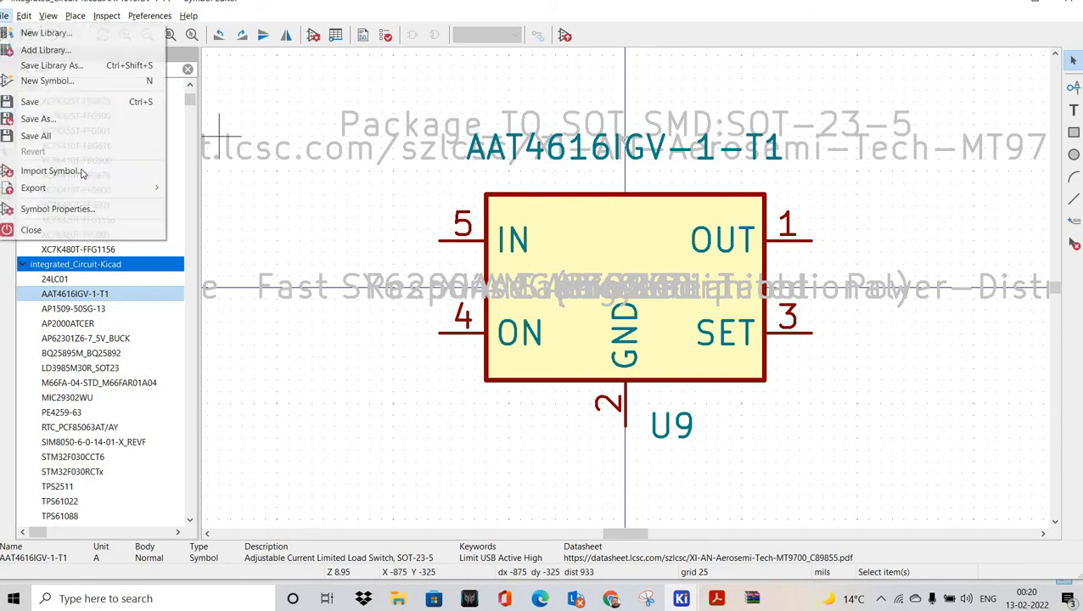
pyautogui.click(53, 171)
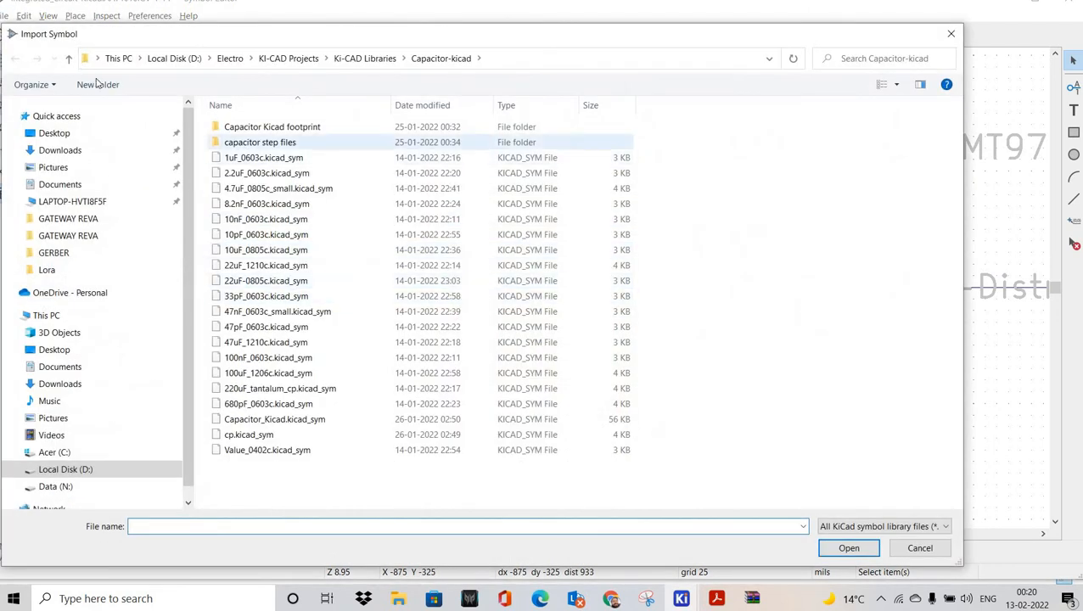
pyautogui.click(69, 57)
pyautogui.doubleClick(276, 185)
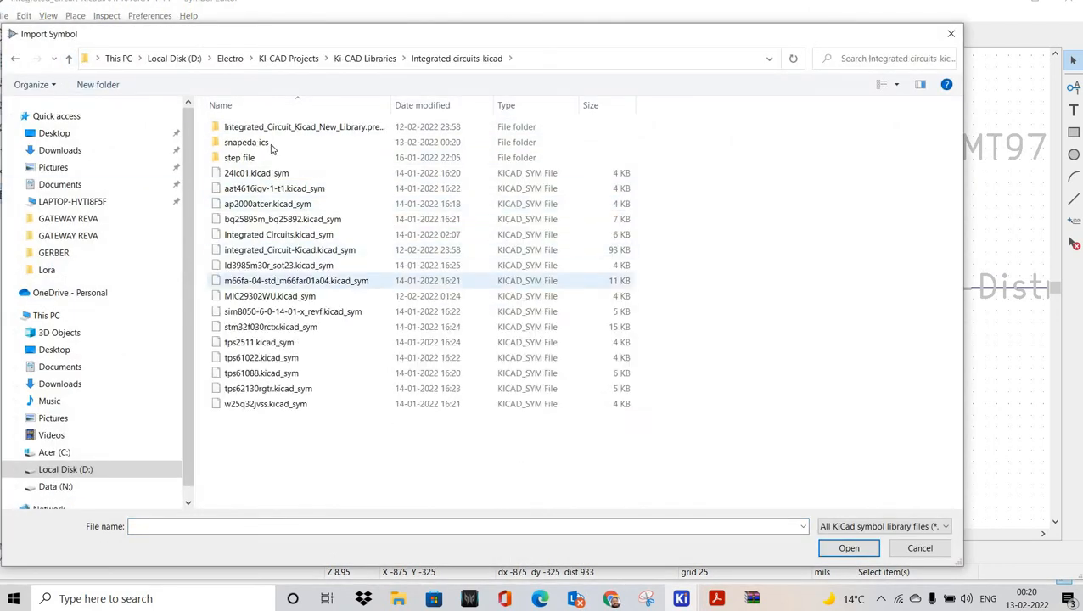
pyautogui.doubleClick(255, 142)
pyautogui.doubleClick(271, 126)
pyautogui.click(271, 127)
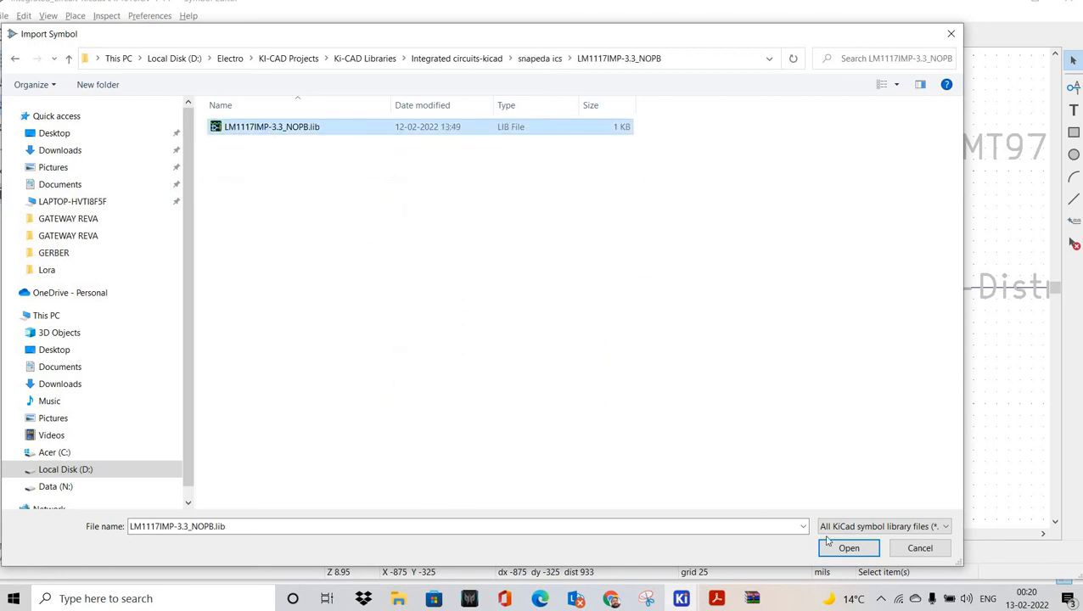
pyautogui.press('Return')
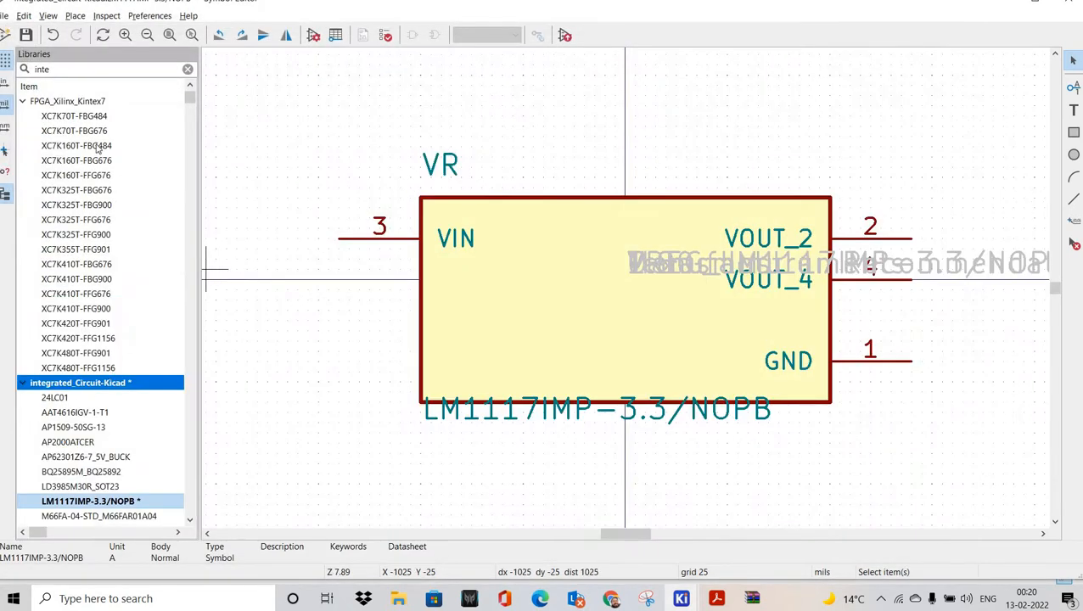
# Step: Drag the LM1117IMP-3.3/NOPB value text below the regulator body
pyautogui.scroll(-2, 450, 326)
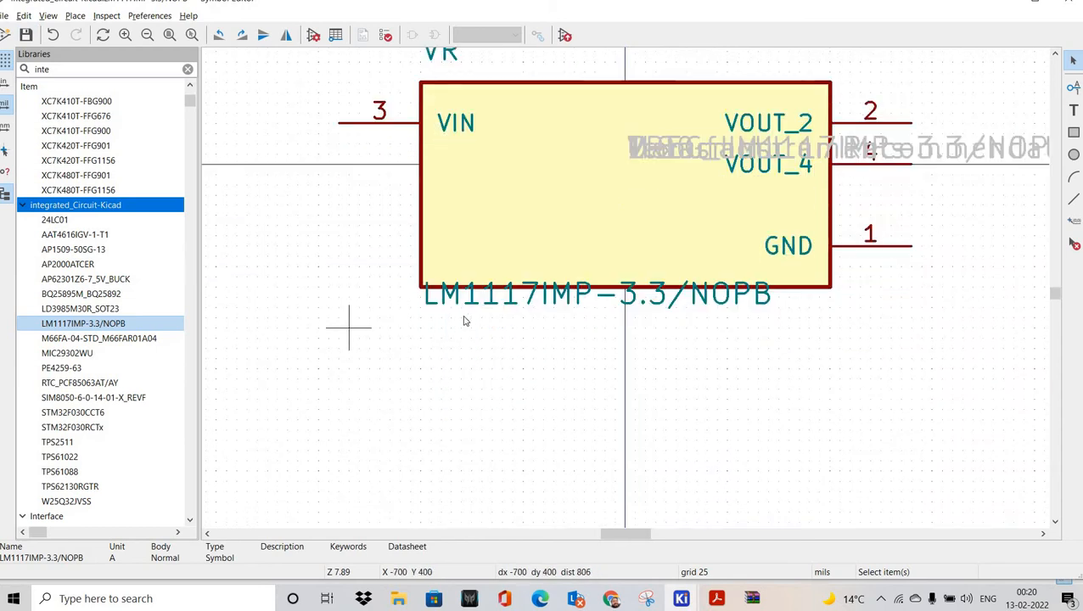
pyautogui.hscroll(1, 464, 319)
pyautogui.moveTo(464, 302); pyautogui.dragTo(439, 377)
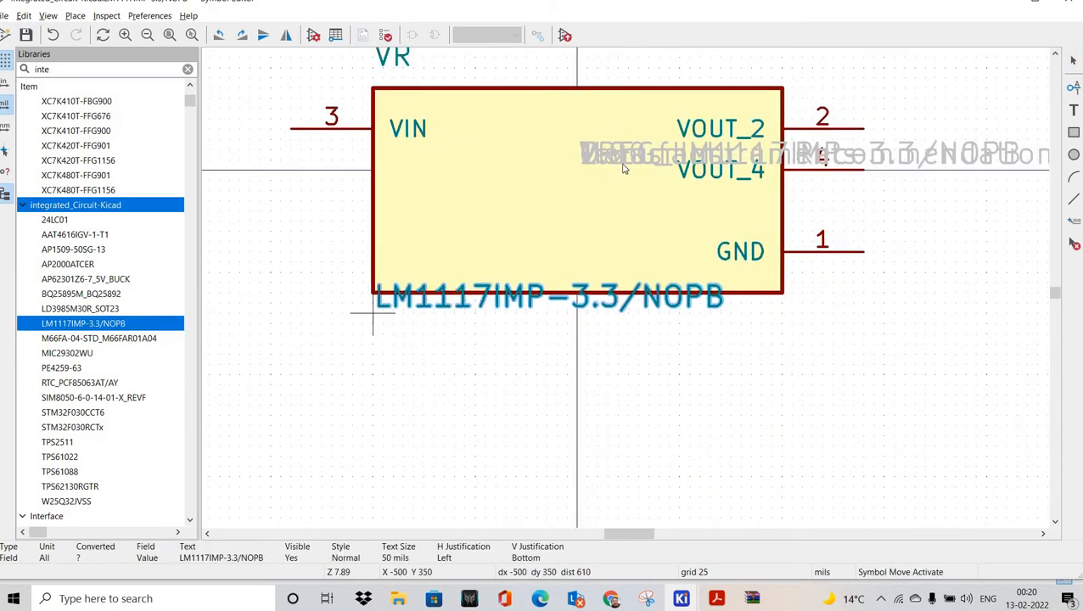
pyautogui.scroll(1, 645, 208)
pyautogui.moveTo(638, 208); pyautogui.dragTo(465, 402)
# Step: Move the Manufacturer Recommendation, 1.80 mm and PARTREV fields below the body and recentre the view
pyautogui.click(633, 213)
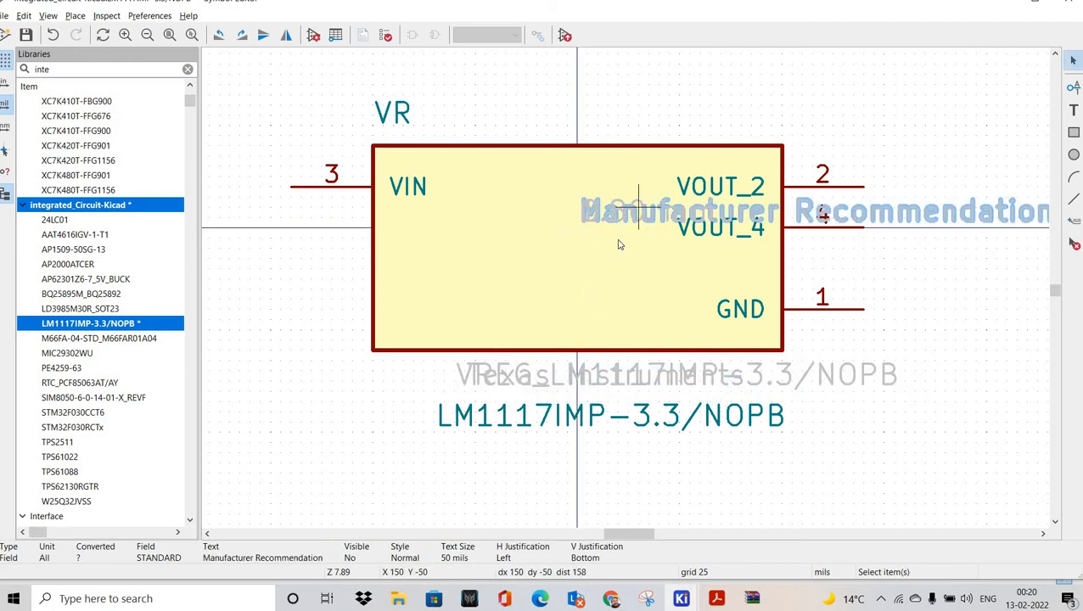
pyautogui.moveTo(622, 242); pyautogui.dragTo(520, 403)
pyautogui.moveTo(628, 209); pyautogui.dragTo(516, 392)
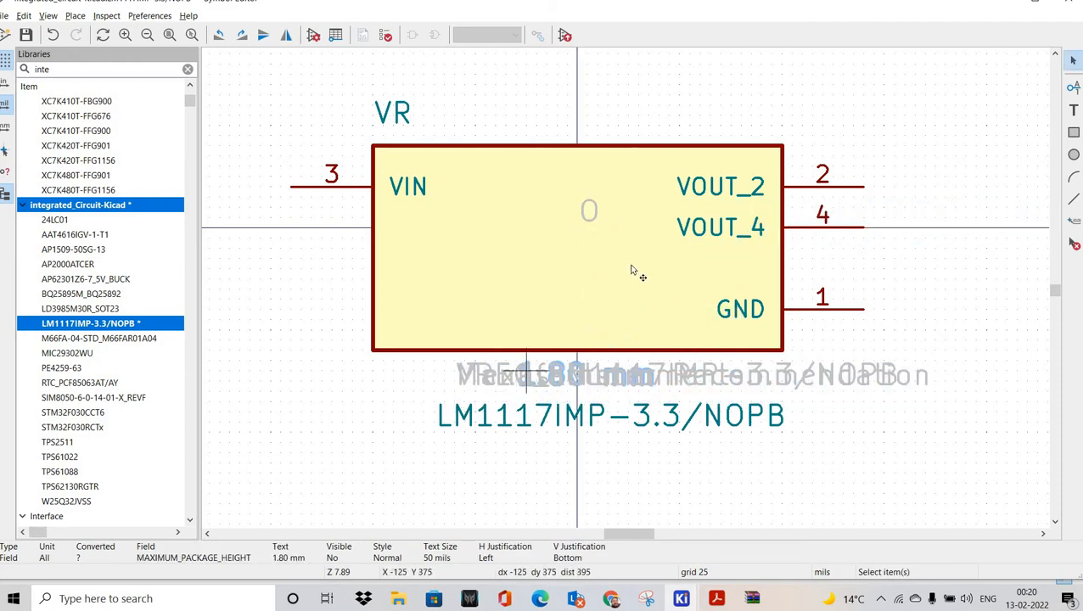
pyautogui.moveTo(589, 210); pyautogui.dragTo(558, 392)
pyautogui.moveTo(638, 382); pyautogui.dragTo(670, 383, button='middle')
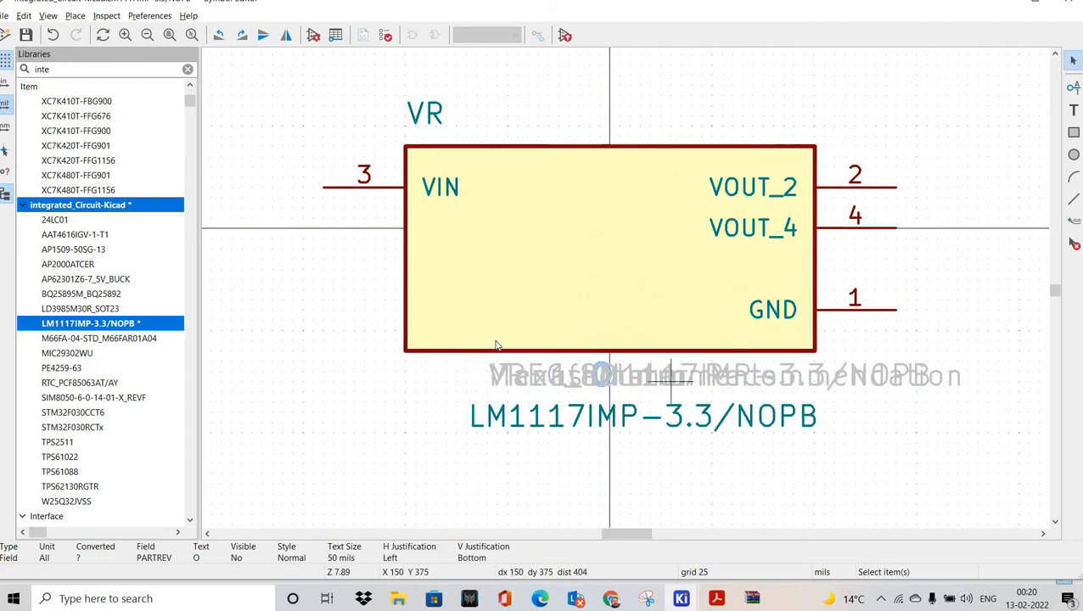
pyautogui.moveTo(346, 280); pyautogui.dragTo(381, 309, button='middle')
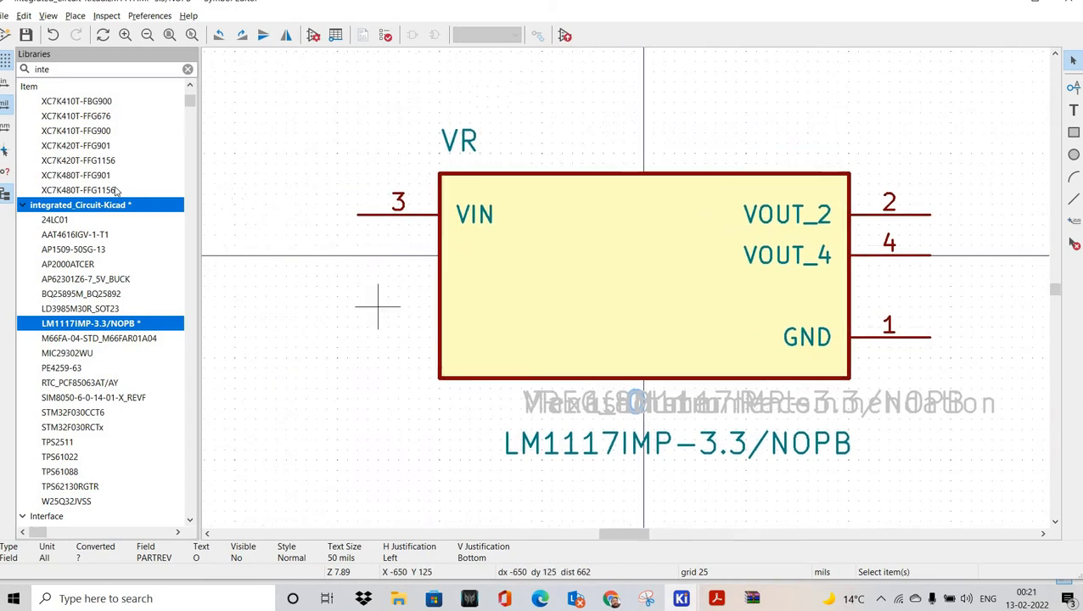
pyautogui.hotkey('alt', 'f')
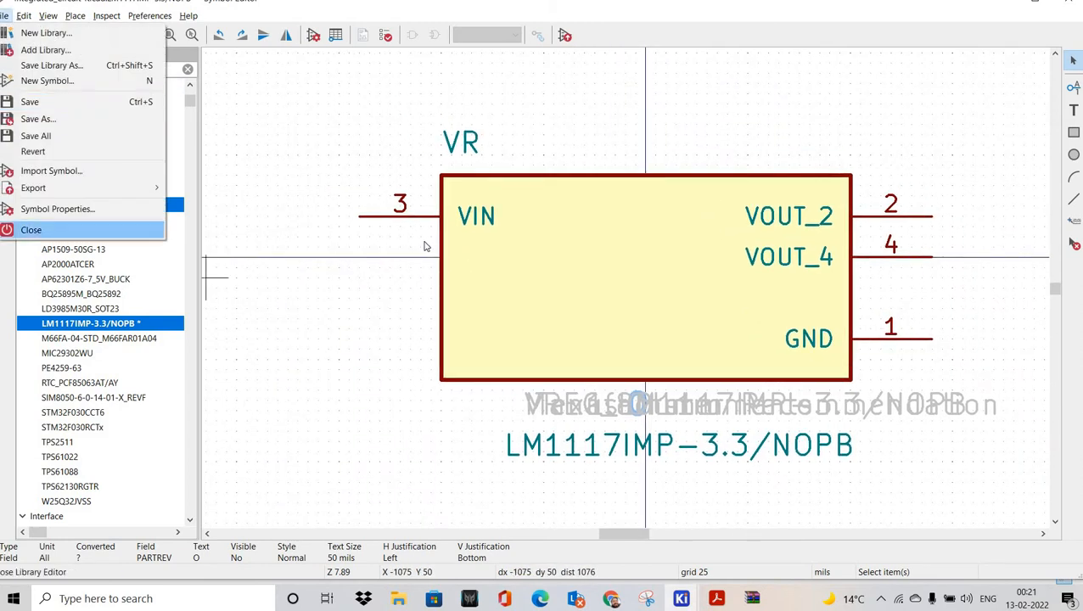
# Step: In the symbol's properties, rename the PARTREV field to MFG
pyautogui.click(68, 208)
pyautogui.scroll(-5, 161, 188)
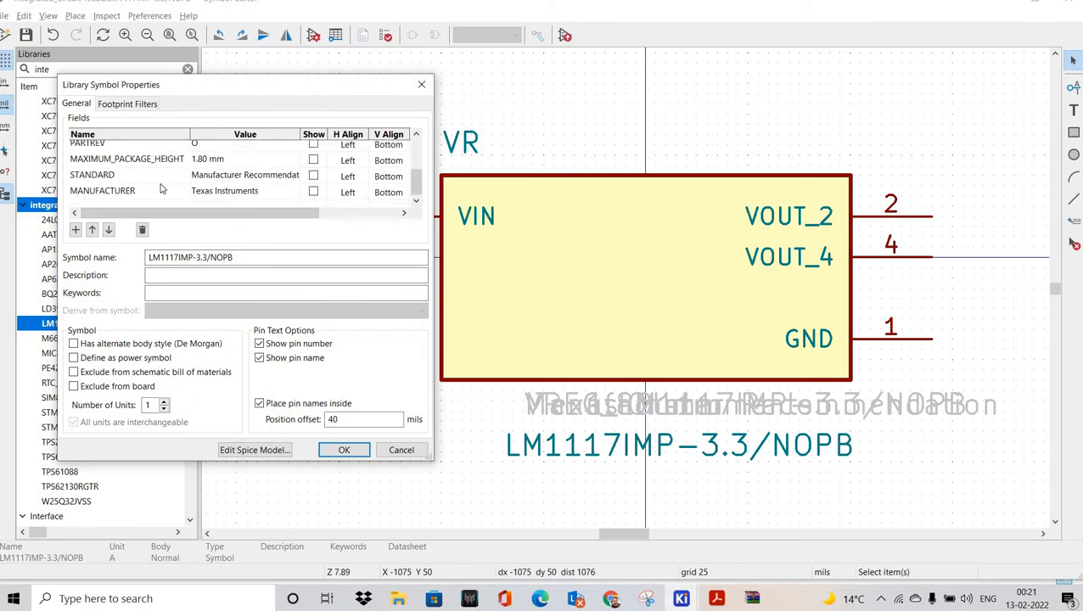
pyautogui.scroll(4, 140, 182)
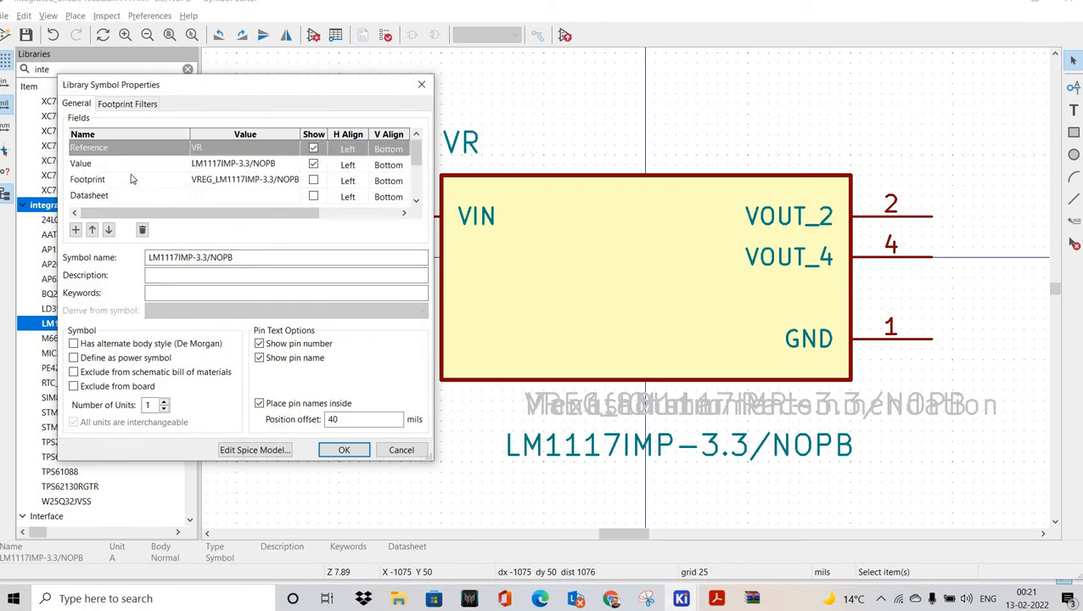
pyautogui.scroll(-2, 127, 185)
pyautogui.click(126, 183)
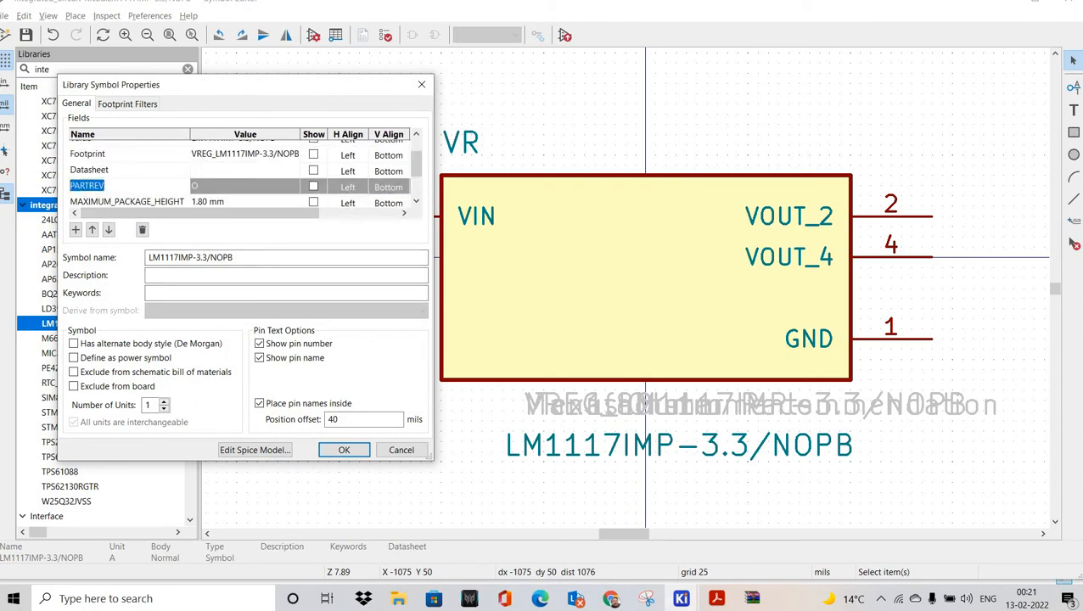
pyautogui.press('BackSpace')
pyautogui.press('BackSpace')
pyautogui.press('capslock')
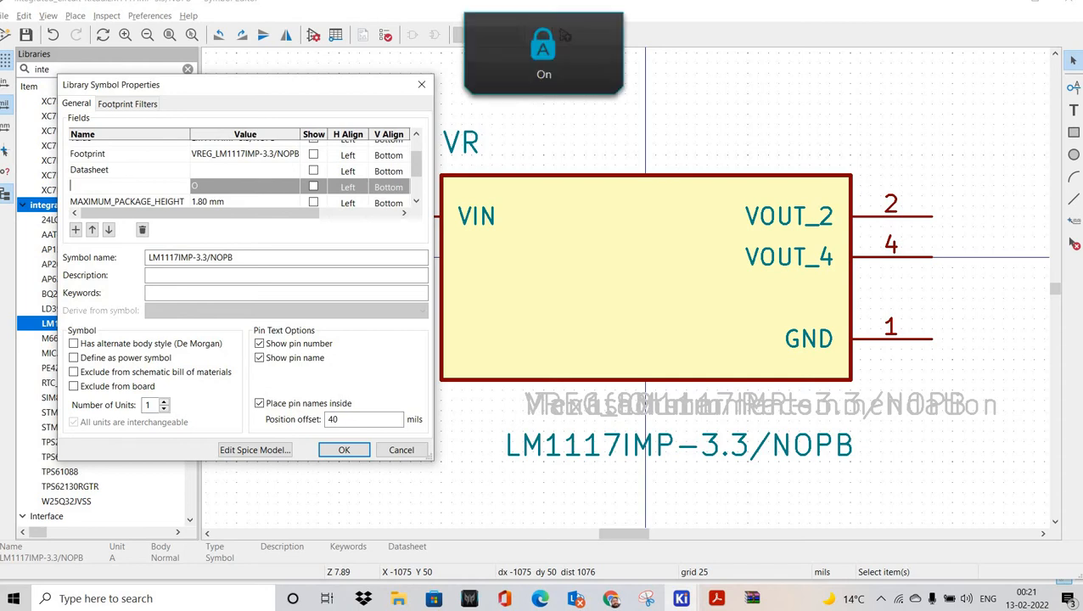
pyautogui.write('MFG')
pyautogui.press('Return')
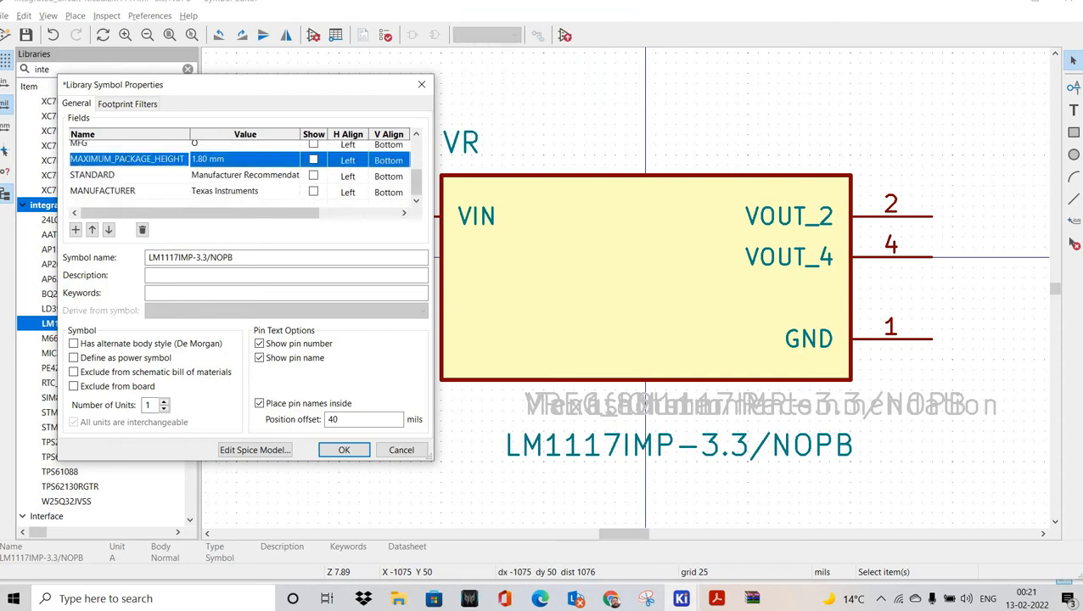
# Step: Edit the names of the MFG, STANDARD and MANUFACTURER fields
pyautogui.write('MFG NAME')
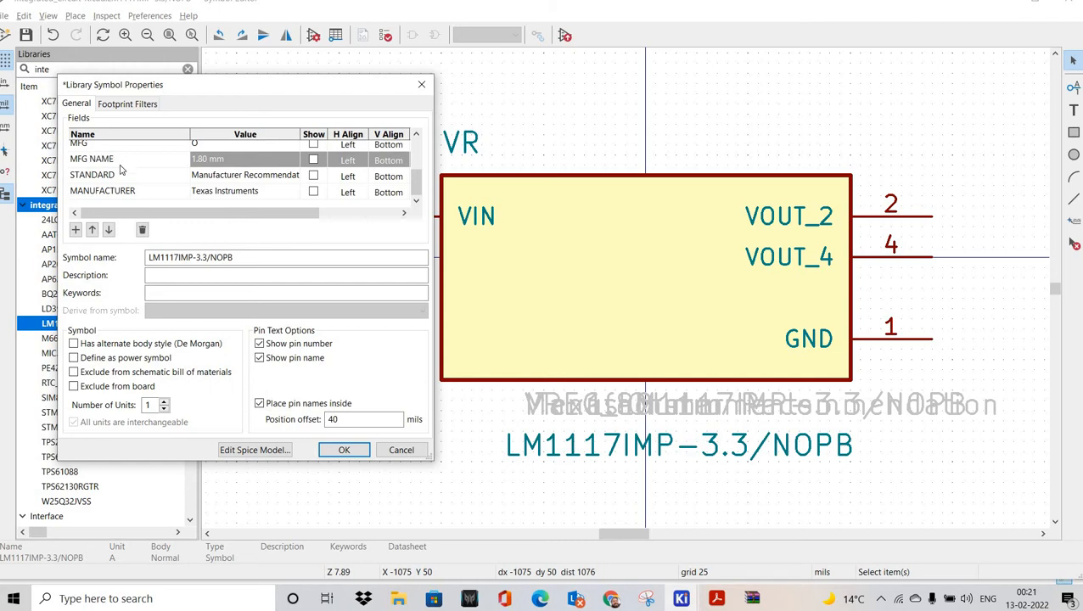
pyautogui.scroll(1, 121, 168)
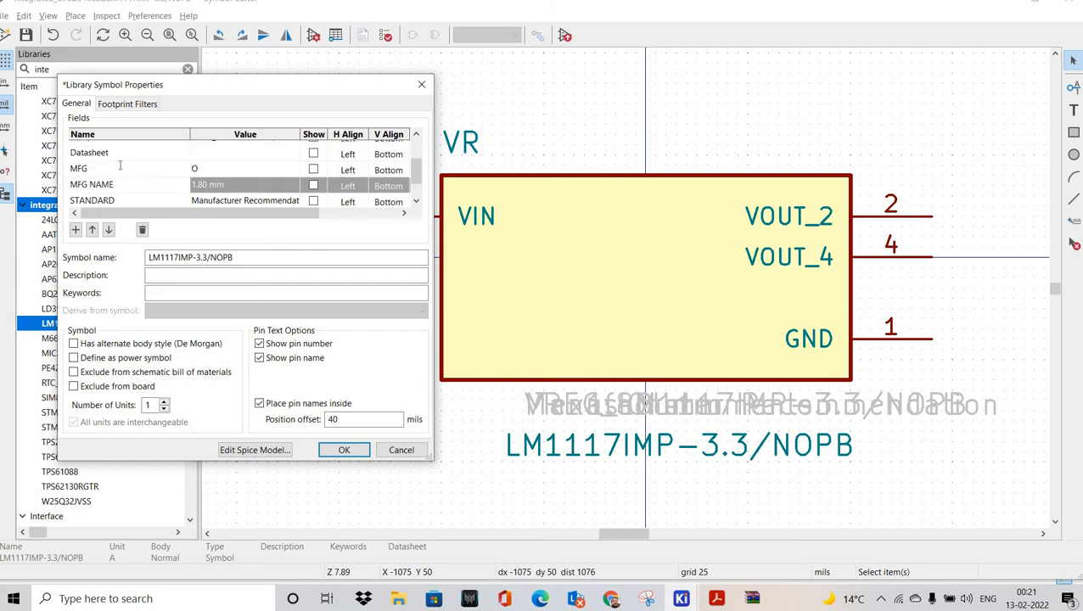
pyautogui.click(120, 168)
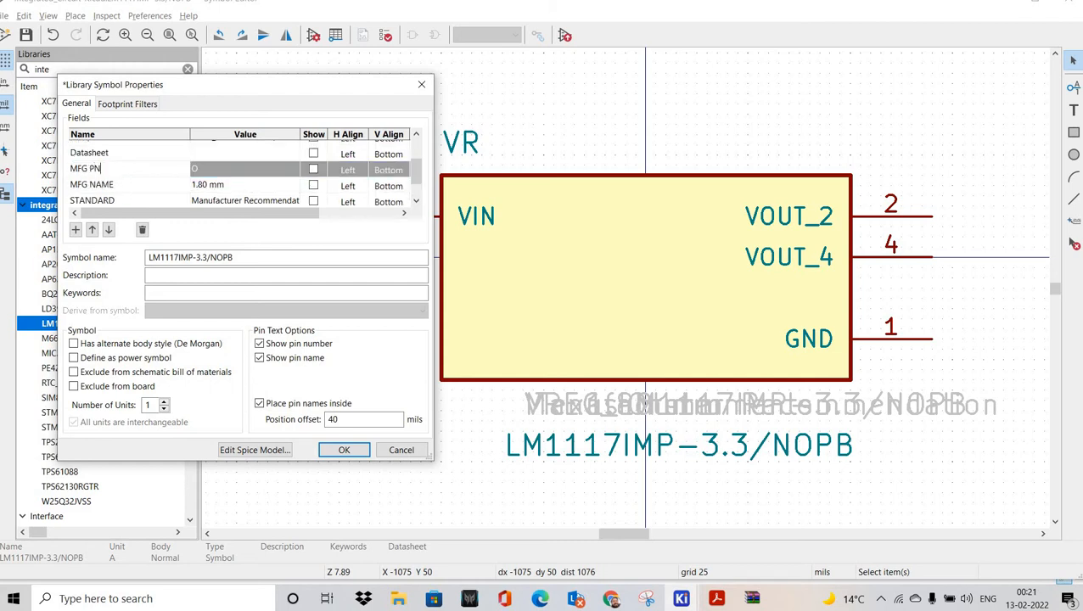
pyautogui.scroll(-1, 123, 174)
pyautogui.click(123, 175)
pyautogui.write('SUPPLIER')
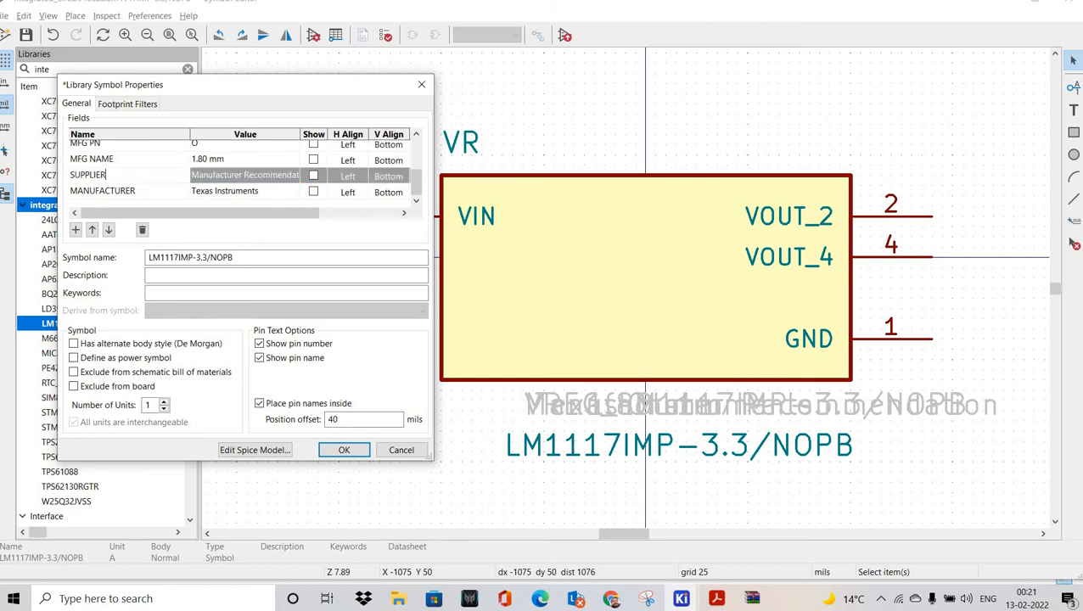
pyautogui.click(122, 191)
pyautogui.write('SUPPLIER PN')
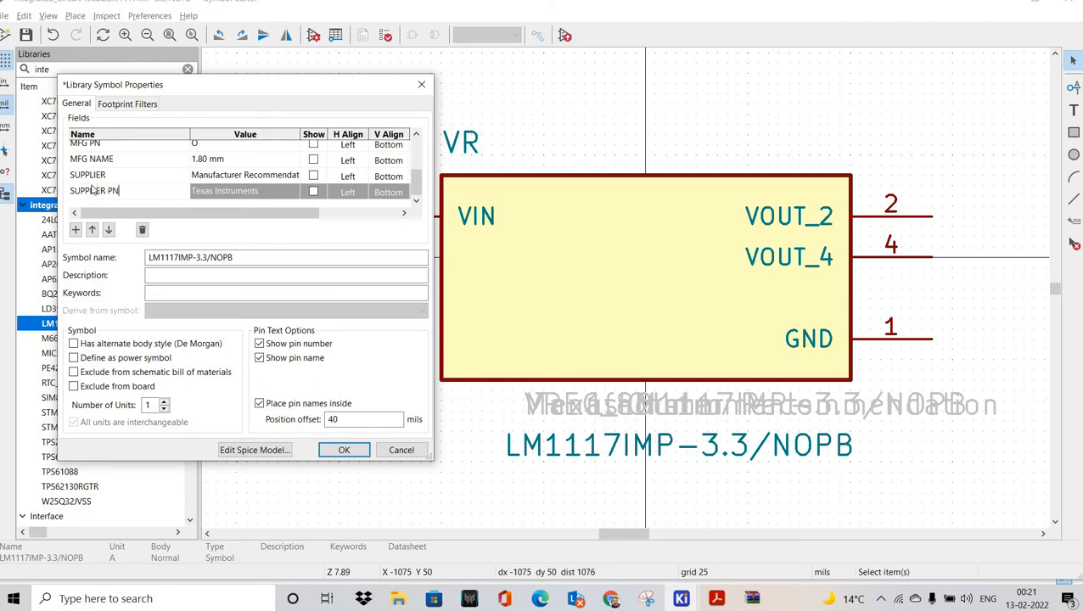
# Step: Change the reference designator from VR to U?, then bring up the SnapEDA page in the browser
pyautogui.scroll(5, 243, 153)
pyautogui.click(243, 152)
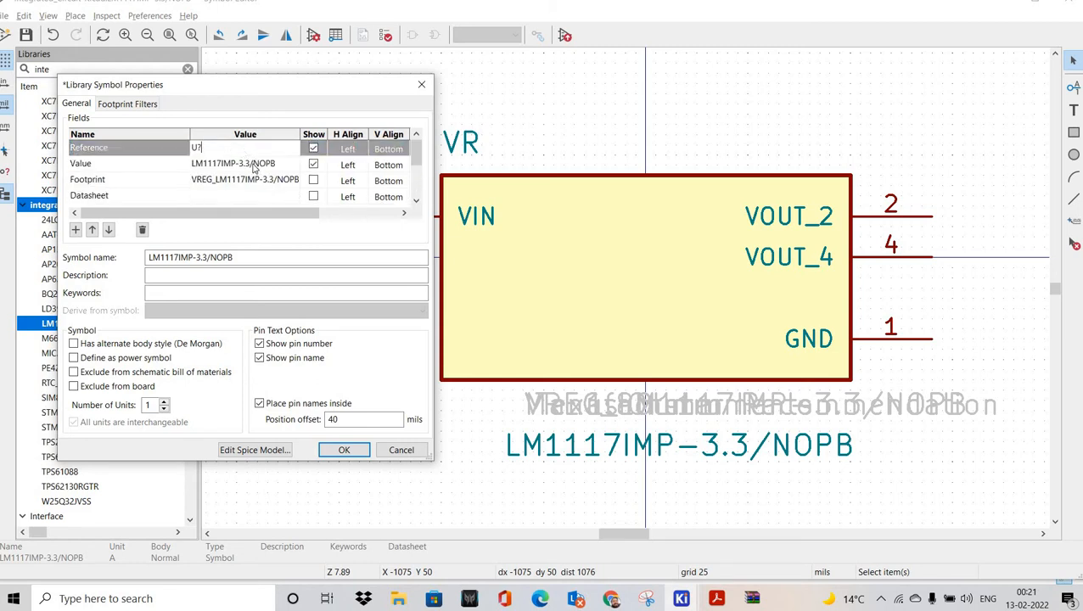
pyautogui.scroll(-1, 252, 188)
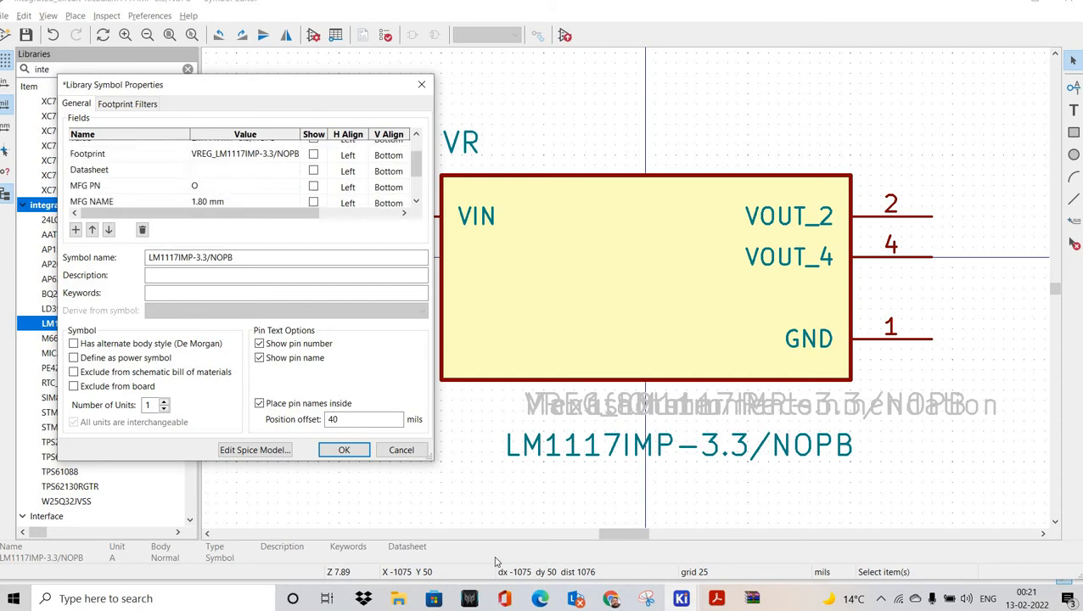
pyautogui.click(611, 598)
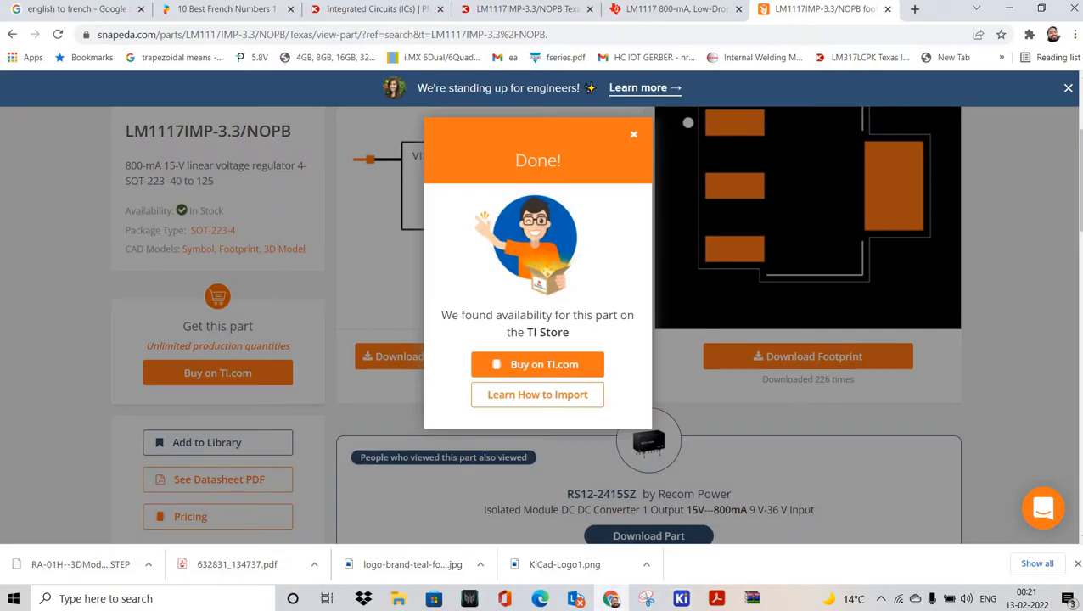
# Step: Paste the part number into MFG PN and edit the MFG NAME value with Texas Instruments
pyautogui.hotkey('ctrl', 'shift', 'Tab')
pyautogui.hotkey('ctrl', 'shift', 'Tab')
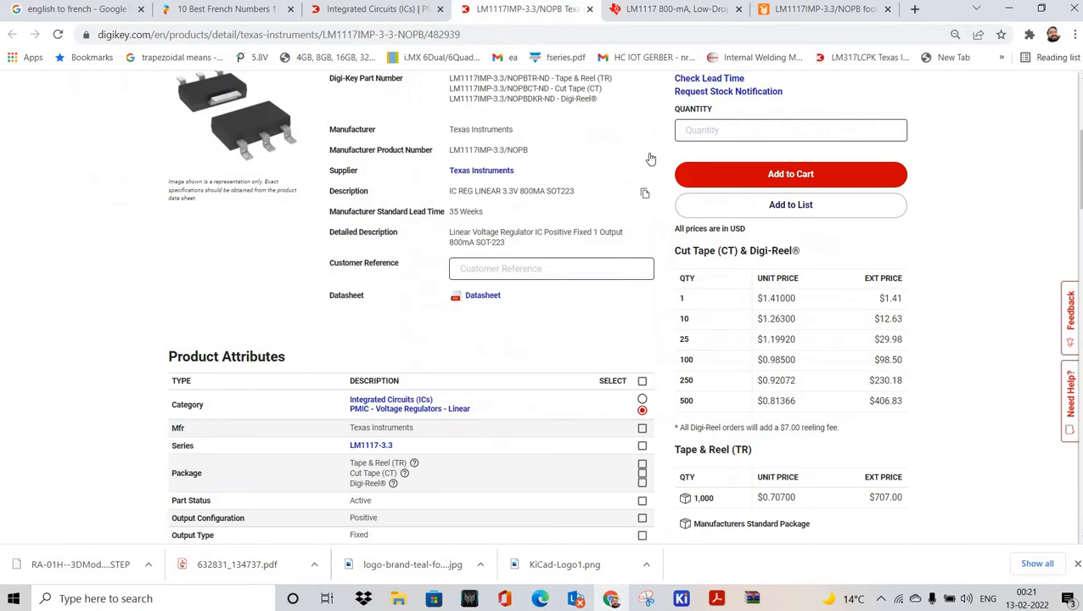
pyautogui.hotkey('alt', 'Tab')
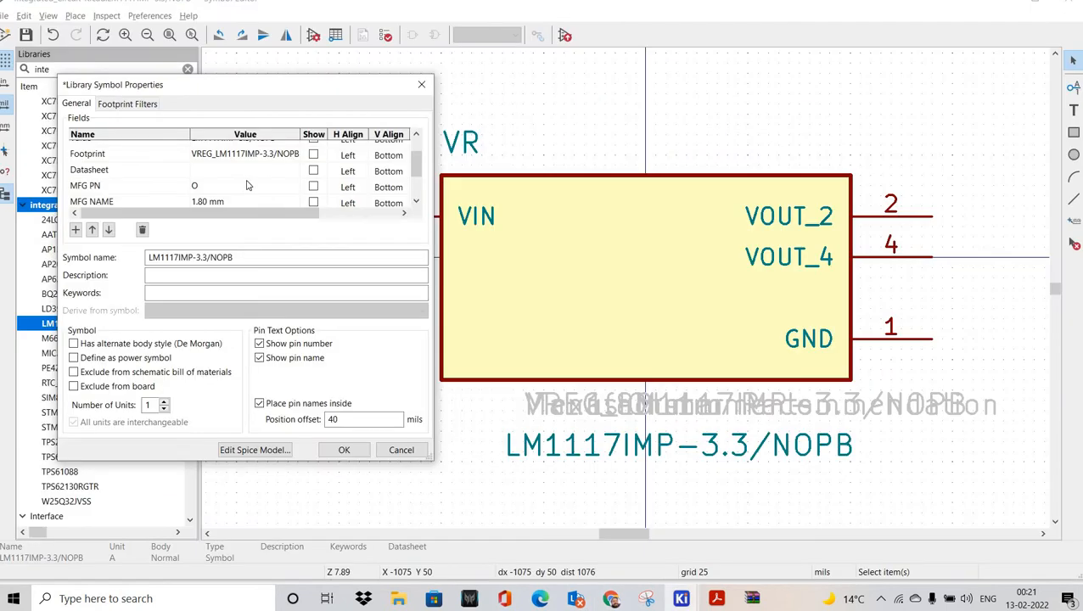
pyautogui.click(247, 185)
pyautogui.write('LM1117IMP-3.3/NOPB')
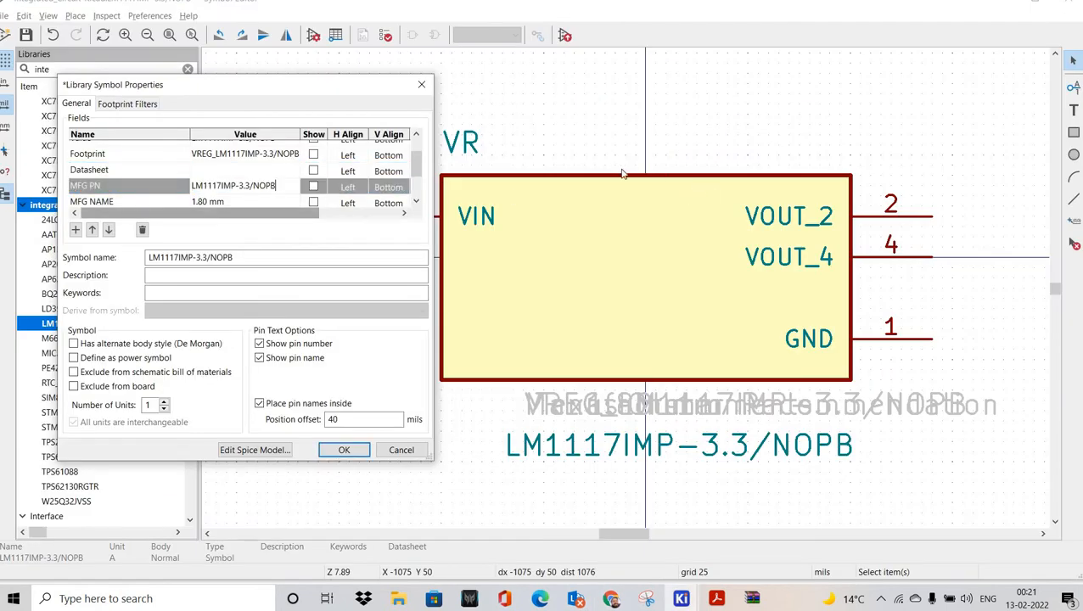
pyautogui.hotkey('alt', 'Tab')
pyautogui.hotkey('alt', 'Tab')
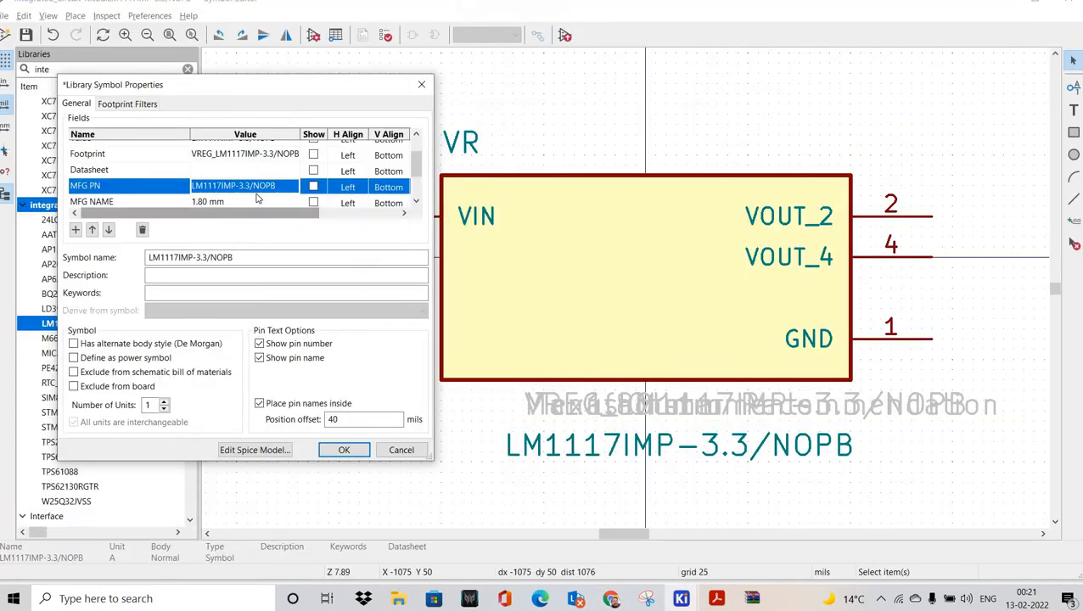
pyautogui.click(255, 197)
pyautogui.scroll(-1, 267, 178)
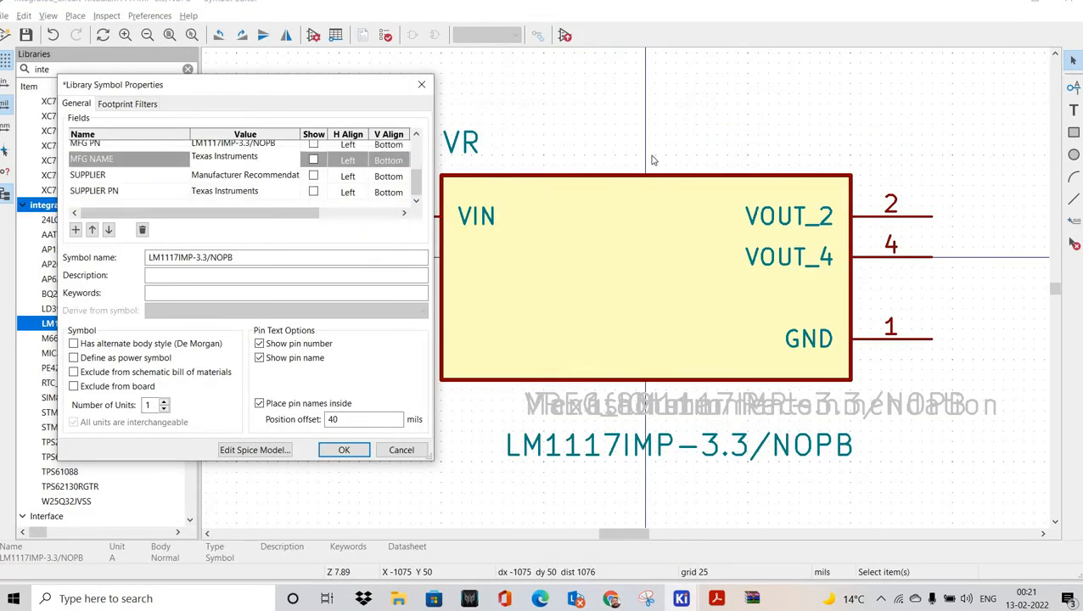
# Step: Set SUPPLIER to DIGIKEY and paste the Digi-Key part number into SUPPLIER PN
pyautogui.hotkey('alt', 'Tab')
pyautogui.hotkey('alt', 'Tab')
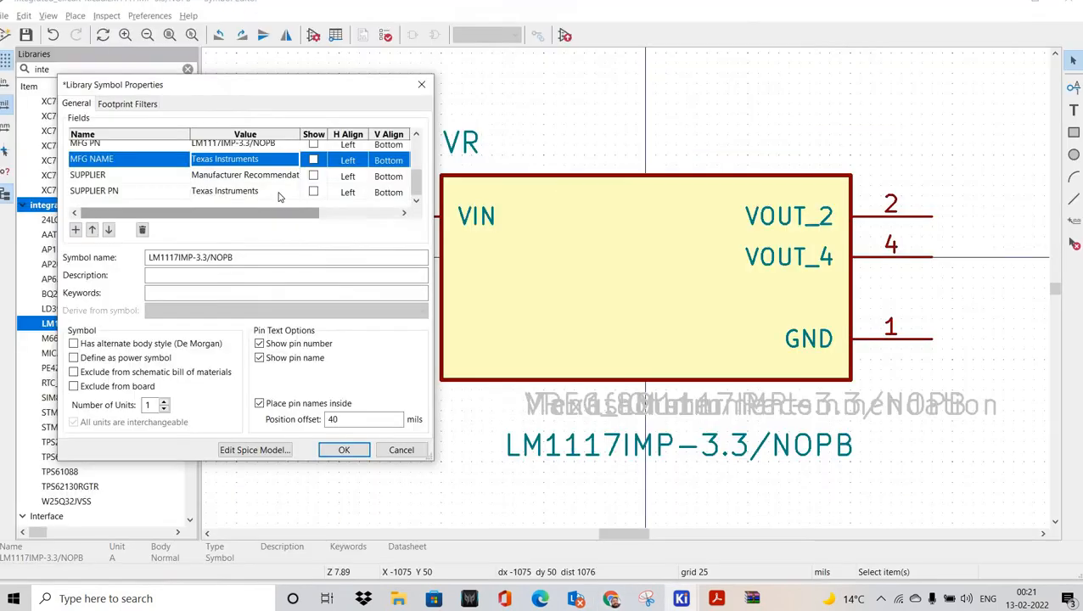
pyautogui.click(279, 195)
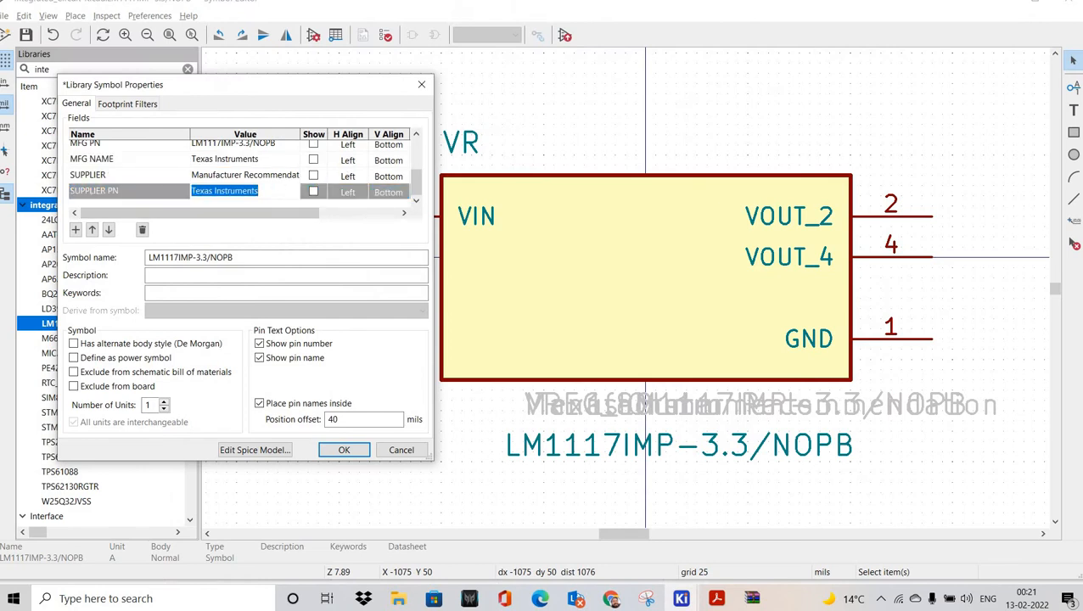
pyautogui.click(255, 176)
pyautogui.write('D')
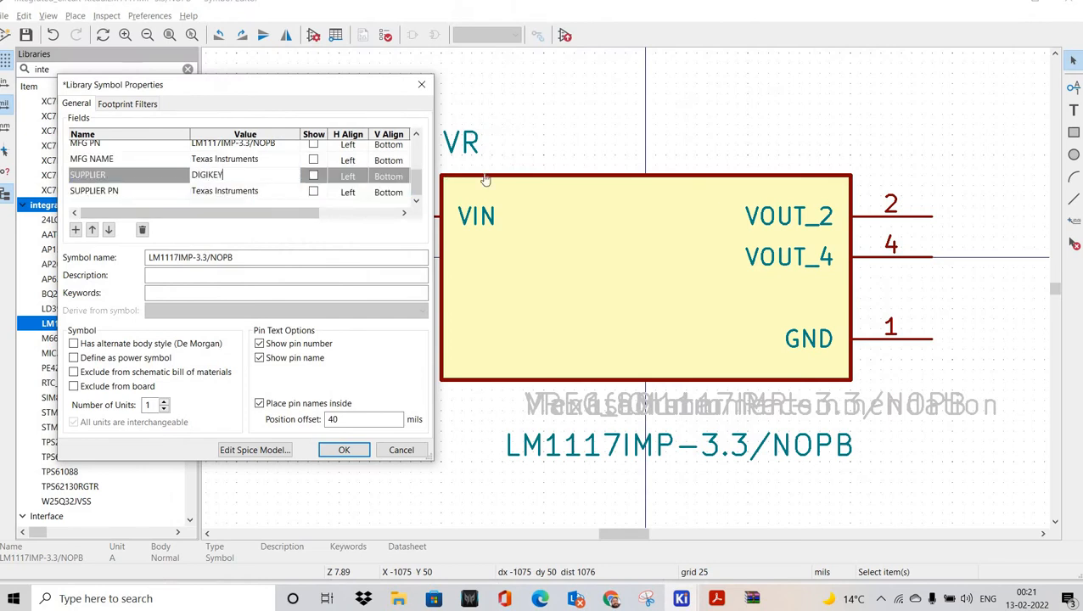
pyautogui.write('IGIKEY')
pyautogui.hotkey('alt', 'Tab')
pyautogui.scroll(2, 646, 244)
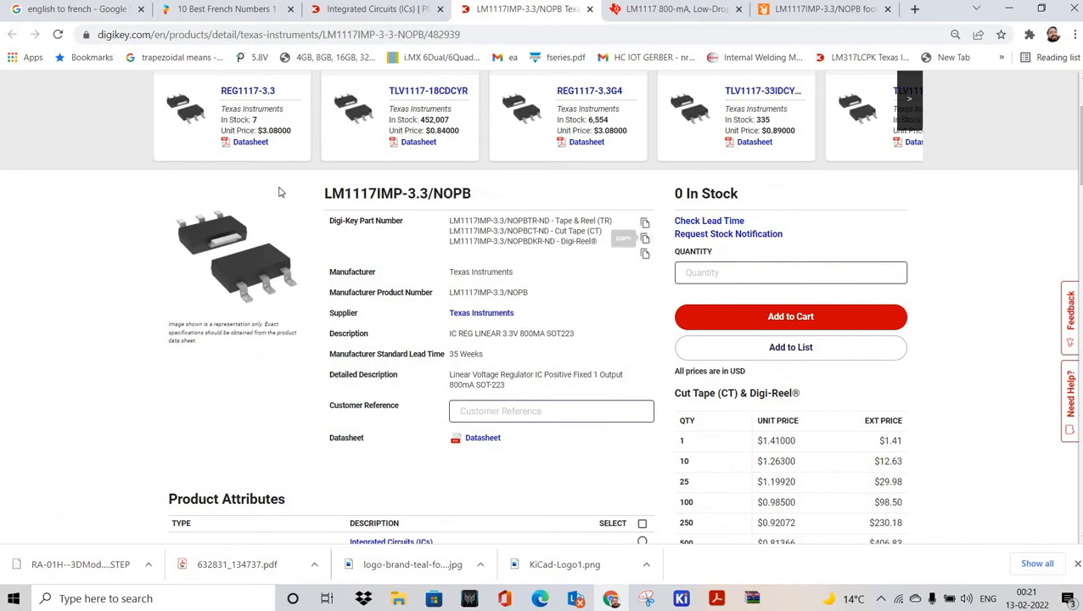
pyautogui.hotkey('alt', 'Tab')
pyautogui.click(280, 192)
pyautogui.write('LM1117IMP-3.3/NOPBCT-ND')
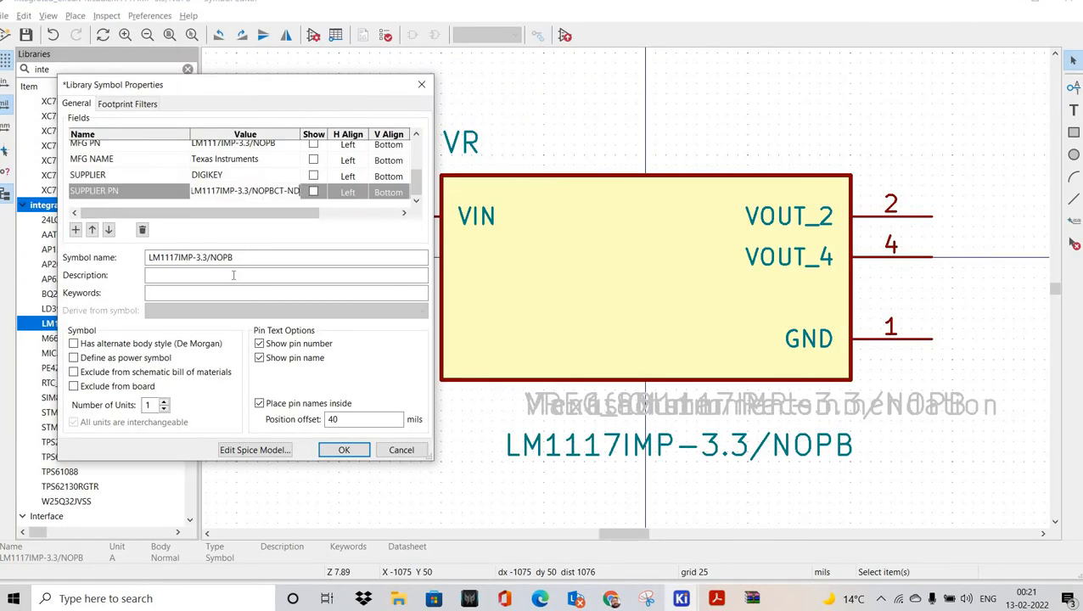
# Step: Paste the Digi-Key description and the part number as keywords, then apply the properties
pyautogui.hotkey('alt', 'Tab')
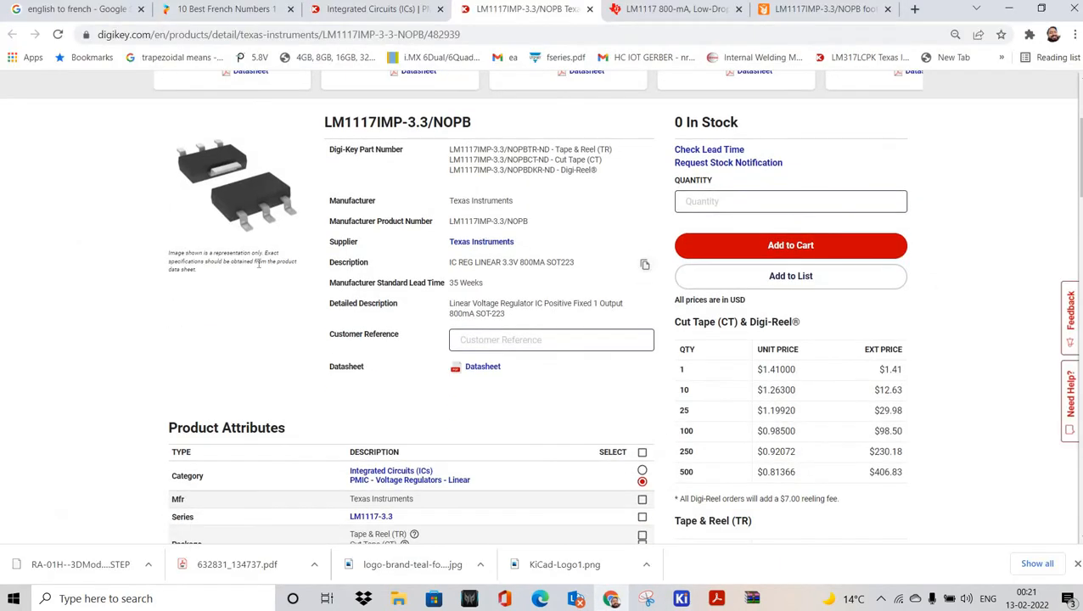
pyautogui.hotkey('alt', 'Tab')
pyautogui.click(276, 267)
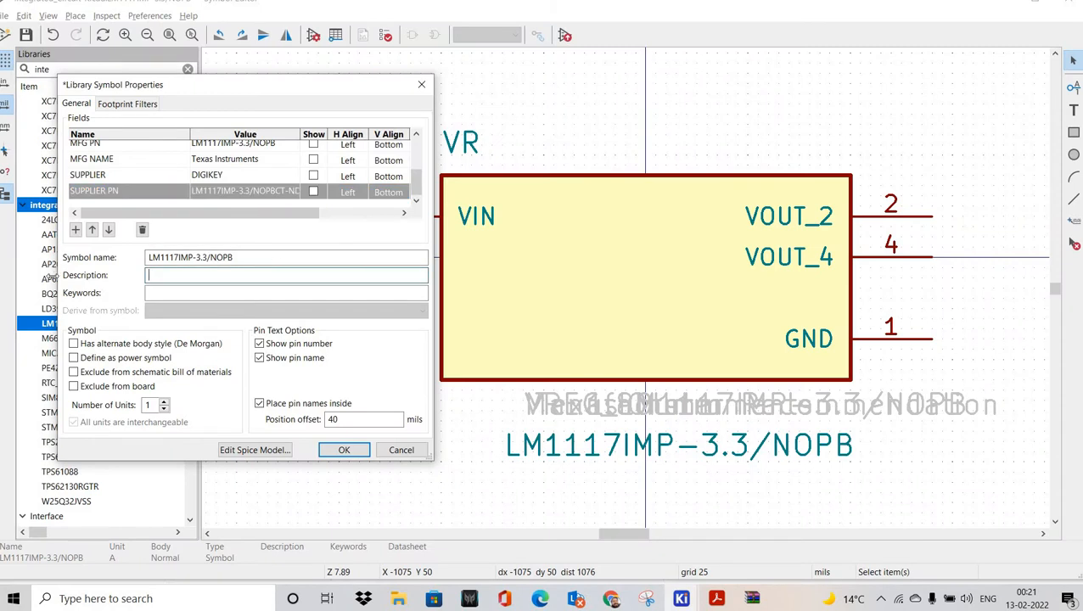
pyautogui.write('IC REG LINEAR 3.3V 800MA SOT223')
pyautogui.hotkey('shift', 'Tab')
pyautogui.hotkey('ctrl', 'c')
pyautogui.press('Tab')
pyautogui.press('Tab')
pyautogui.hotkey('ctrl', 'v')
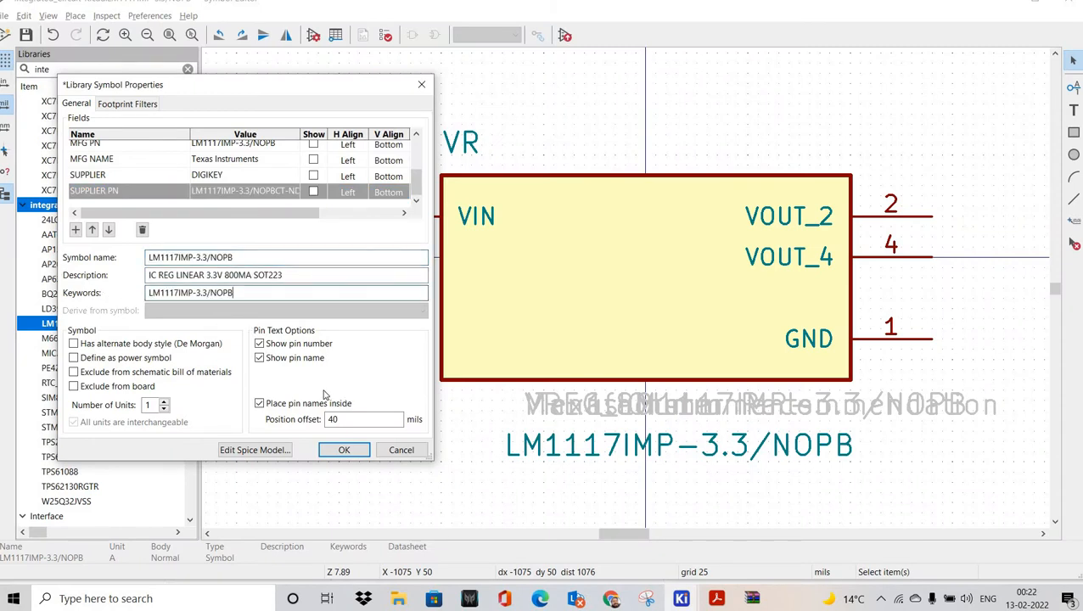
pyautogui.press('Return')
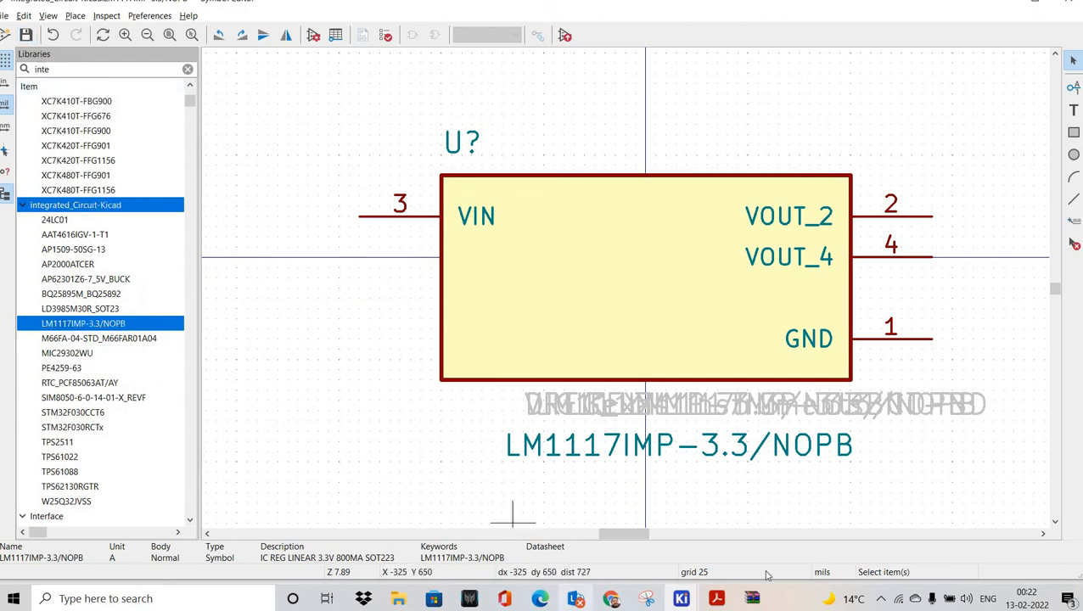
pyautogui.click(683, 599)
# Step: In the Footprint Editor, search 'INTE' and load BGA-25_5x5_6.0x6.0mm from Integrated_Circuit_Kicad_New_Library
pyautogui.click(774, 544)
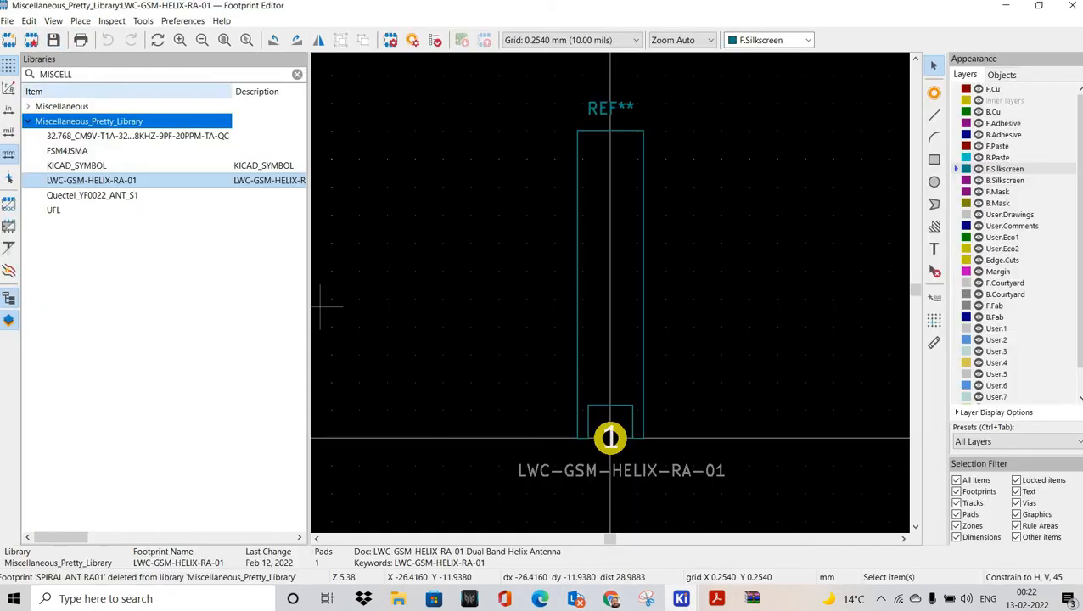
pyautogui.click(92, 74)
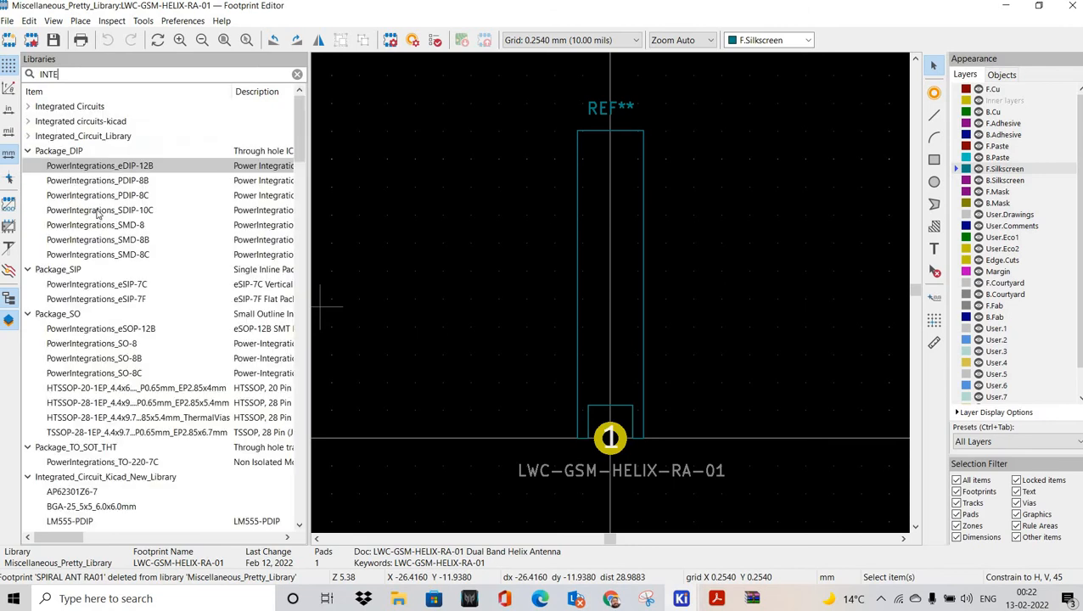
pyautogui.scroll(-5, 51, 299)
pyautogui.click(68, 285)
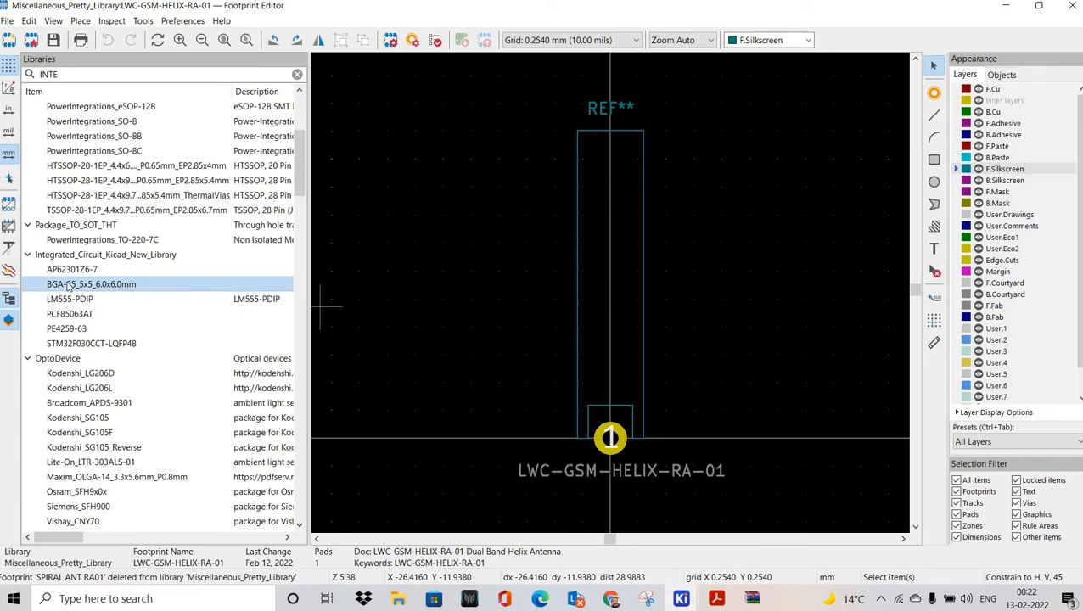
pyautogui.doubleClick(71, 287)
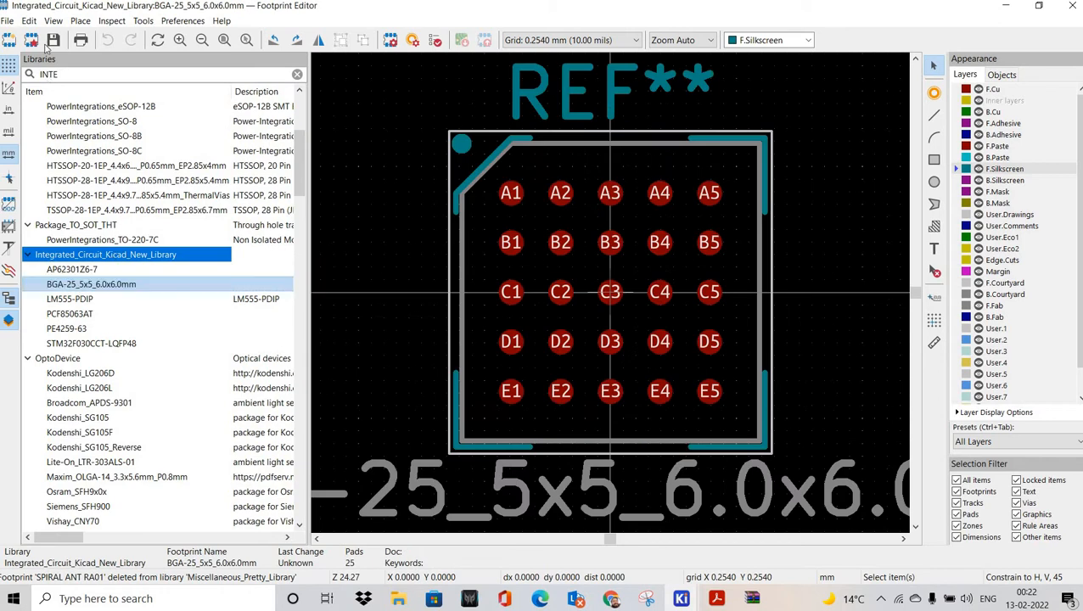
pyautogui.click(7, 20)
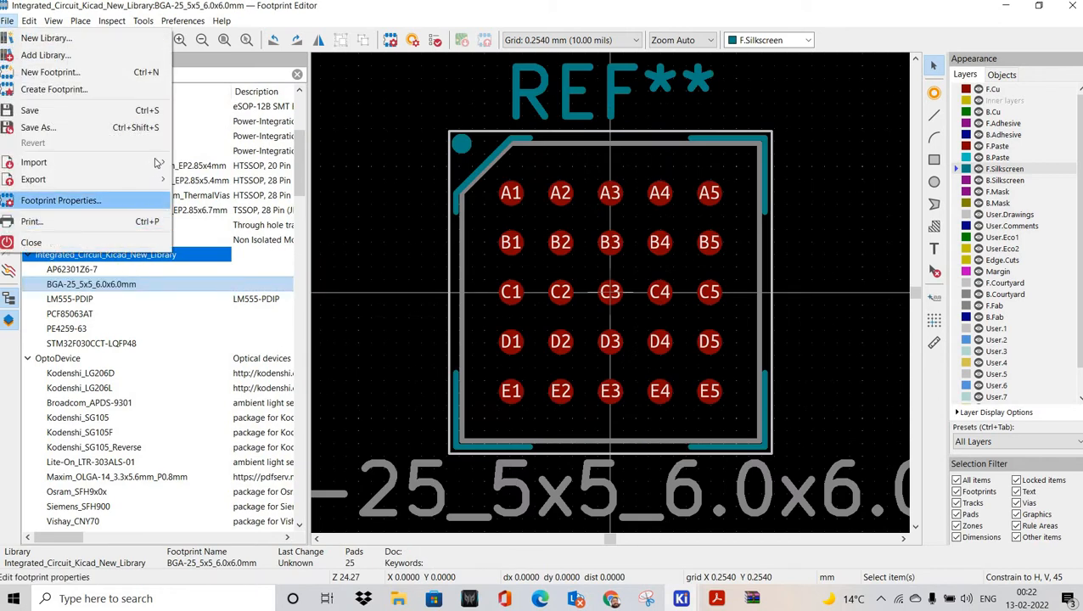
# Step: Import VREG_LM1117IMP-3.3_NOPB.kicad_mod from D:\Electro\...\snapeda ics\LM1117IMP-3.3_NOPB
pyautogui.moveTo(157, 162)
pyautogui.click(251, 168)
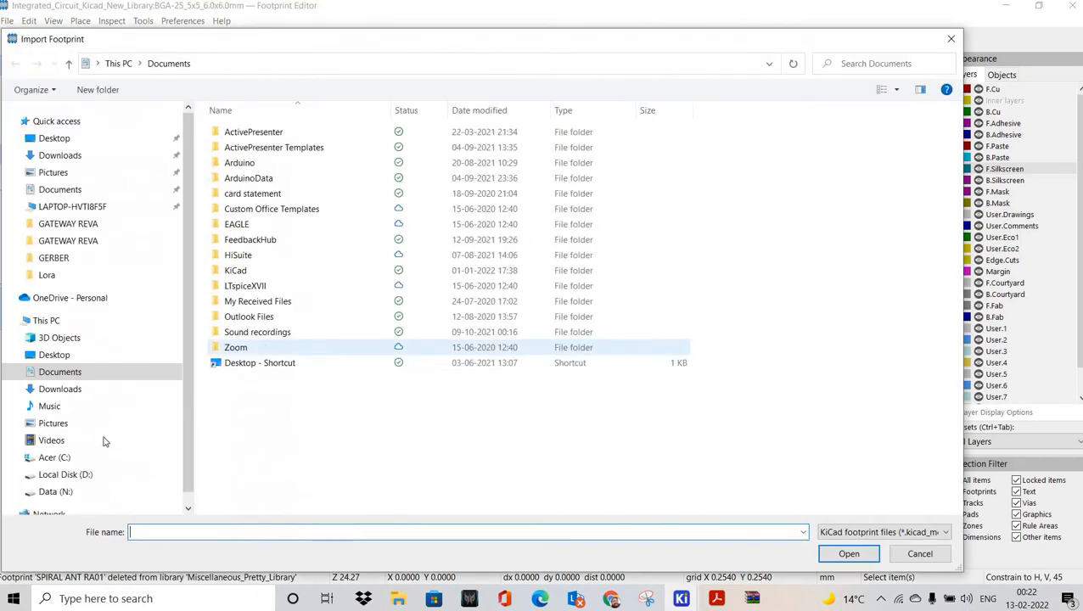
pyautogui.click(65, 474)
pyautogui.doubleClick(251, 301)
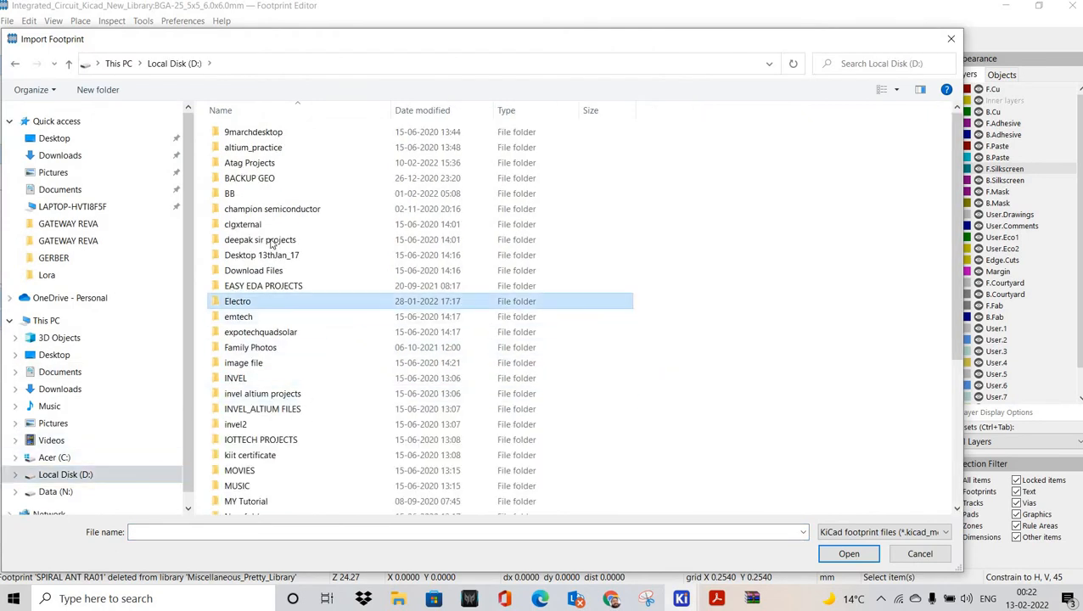
pyautogui.click(255, 224)
pyautogui.doubleClick(255, 224)
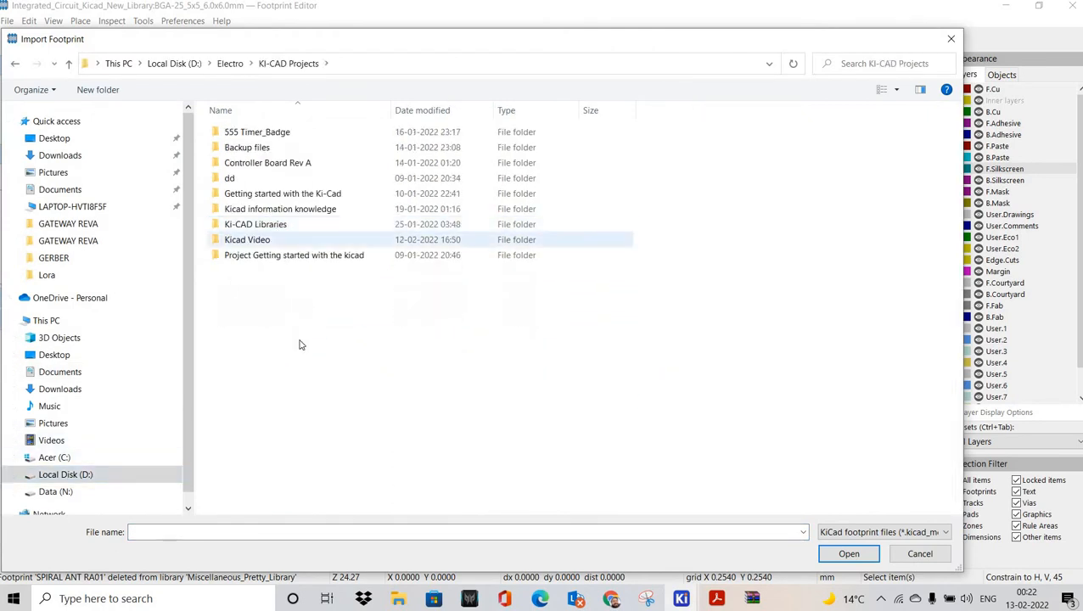
pyautogui.doubleClick(270, 224)
pyautogui.doubleClick(259, 193)
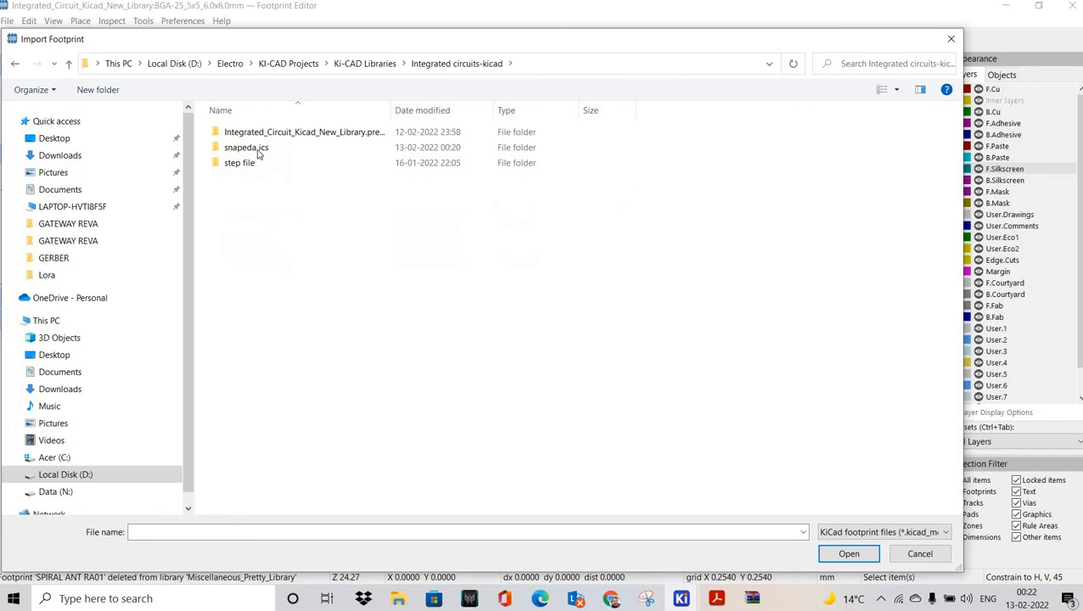
pyautogui.doubleClick(259, 148)
pyautogui.doubleClick(269, 132)
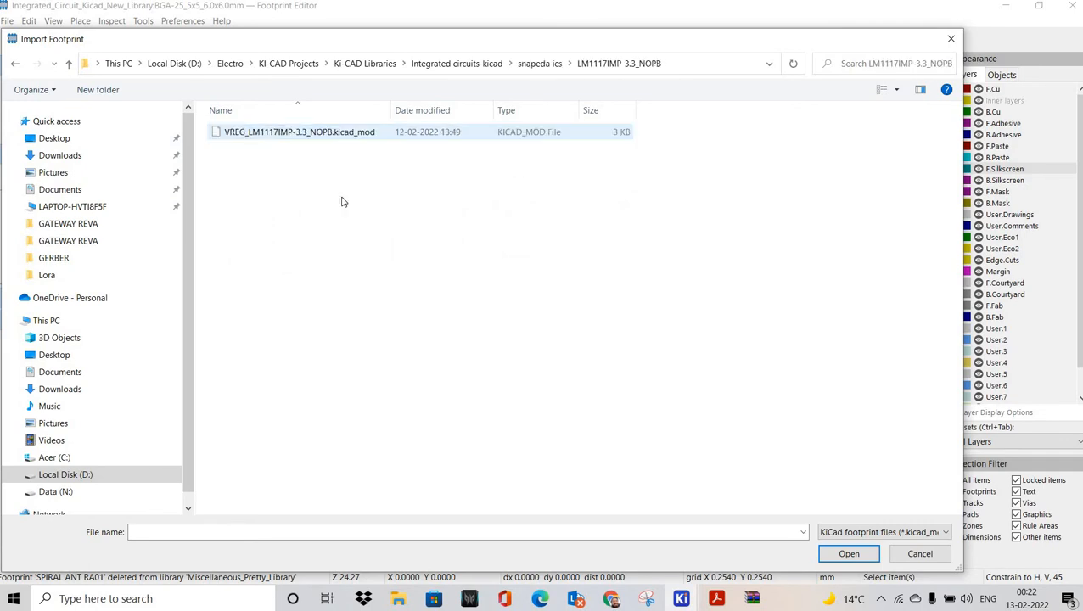
pyautogui.click(832, 556)
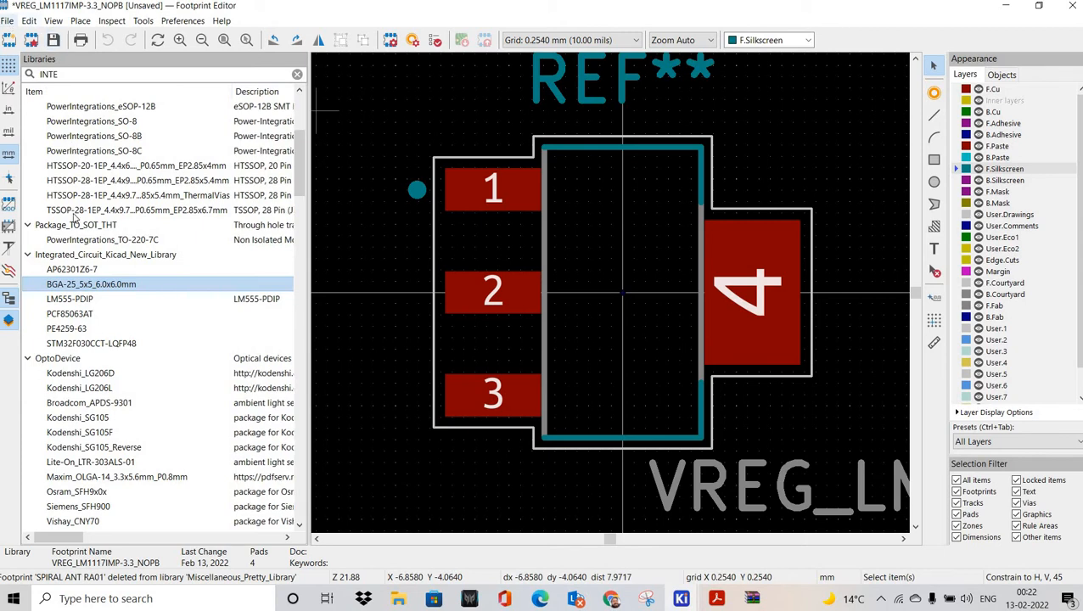
# Step: Open the 3D viewer to preview the imported footprint
pyautogui.click(7, 22)
pyautogui.moveTo(52, 21)
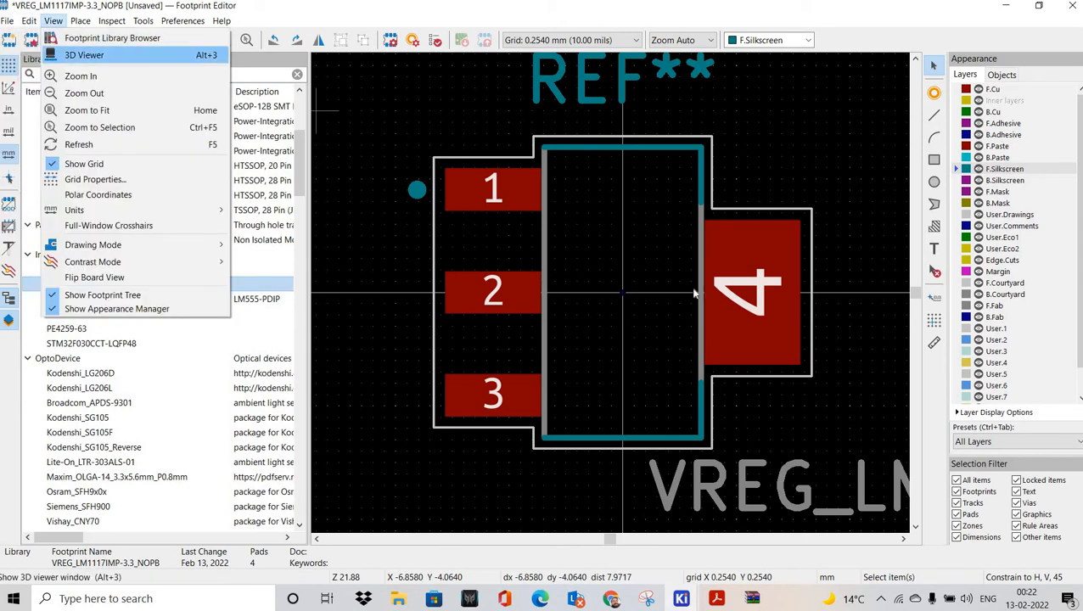
pyautogui.click(84, 54)
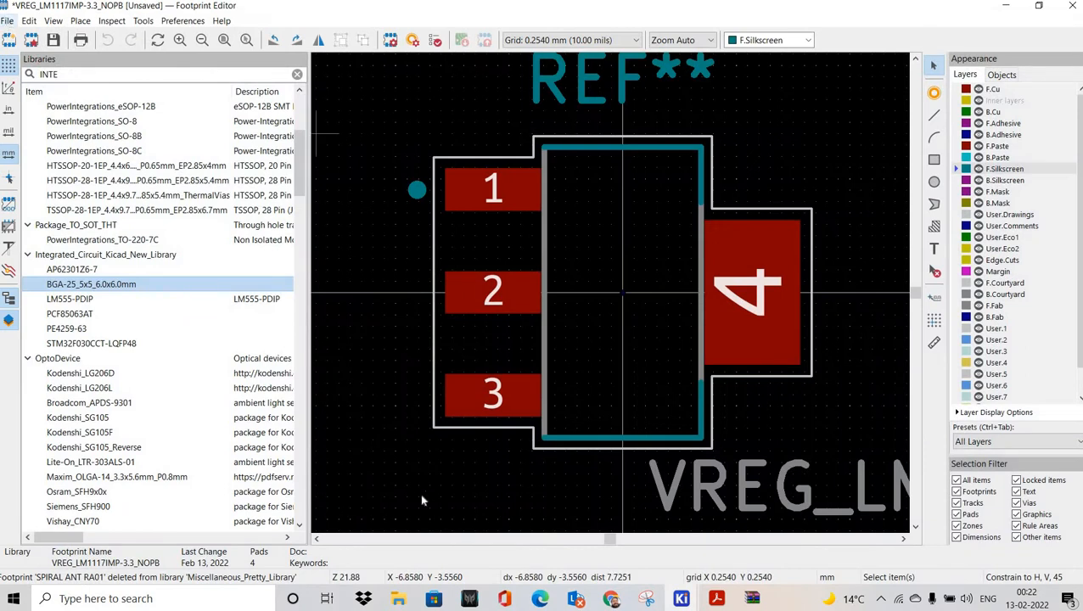
# Step: Look at the LM1117IMP-3.3_NOPB folder window, then return to the Footprint Editor
pyautogui.moveTo(398, 599)
pyautogui.click(314, 522)
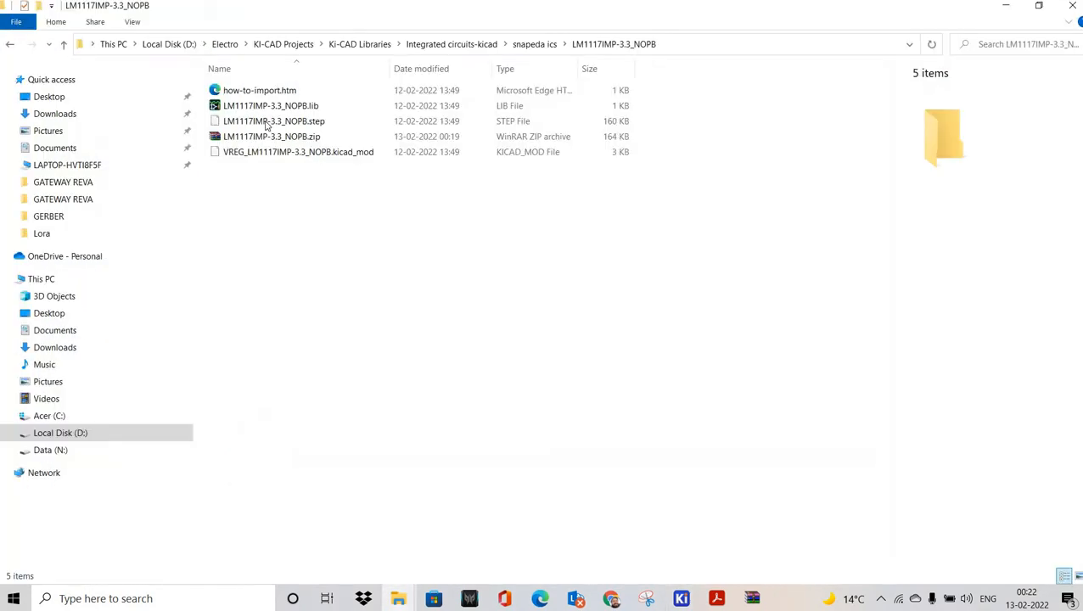
pyautogui.click(682, 598)
pyautogui.click(752, 540)
pyautogui.click(8, 21)
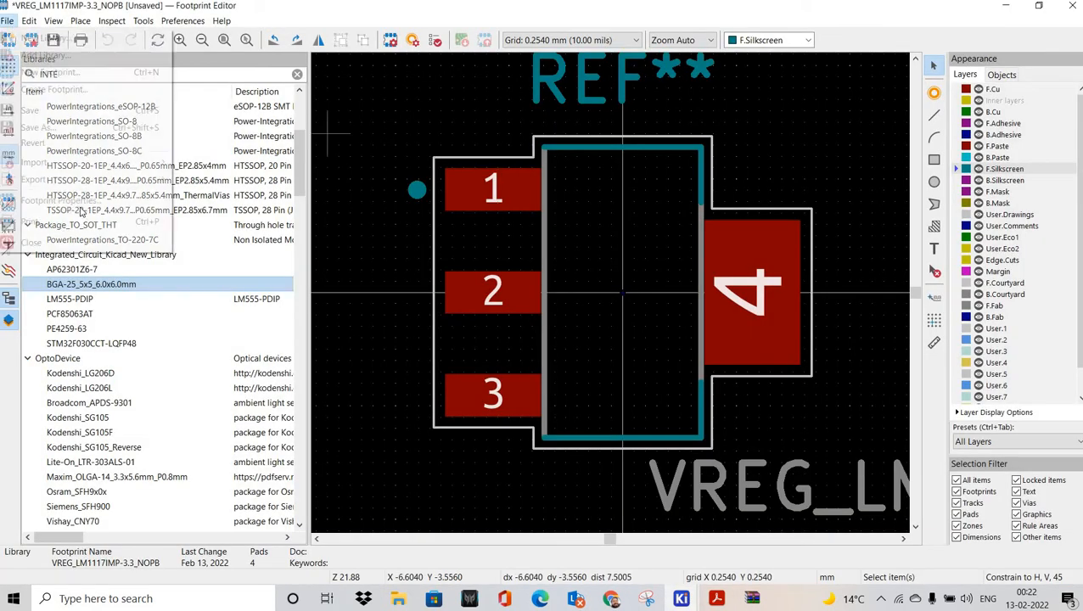
# Step: Add a 3D model entry in Footprint Properties and browse to the LM1117IMP-3.3_NOPB download folder
pyautogui.click(99, 199)
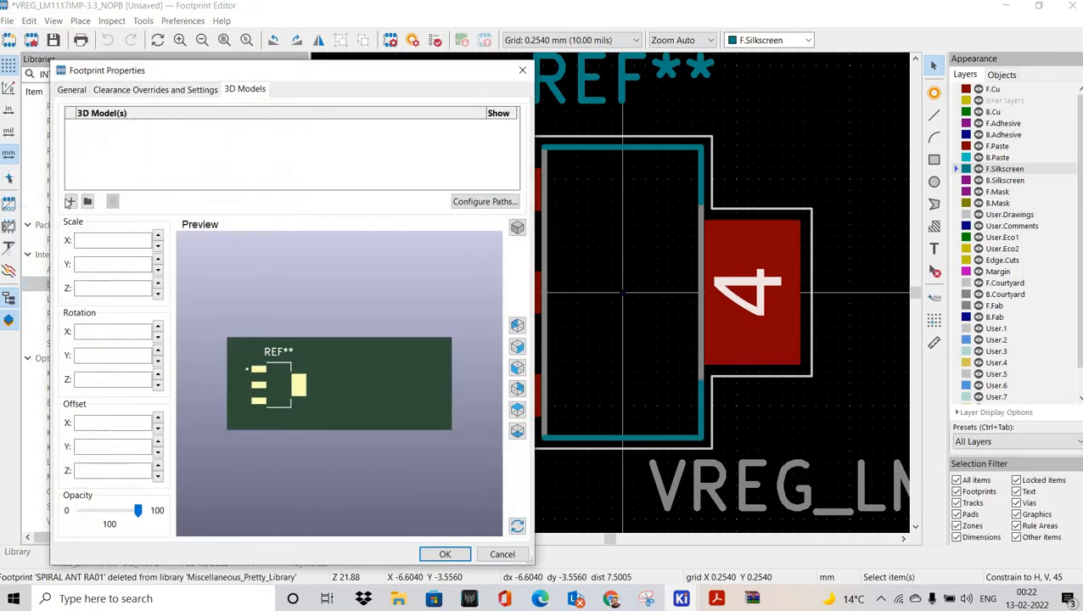
pyautogui.click(71, 201)
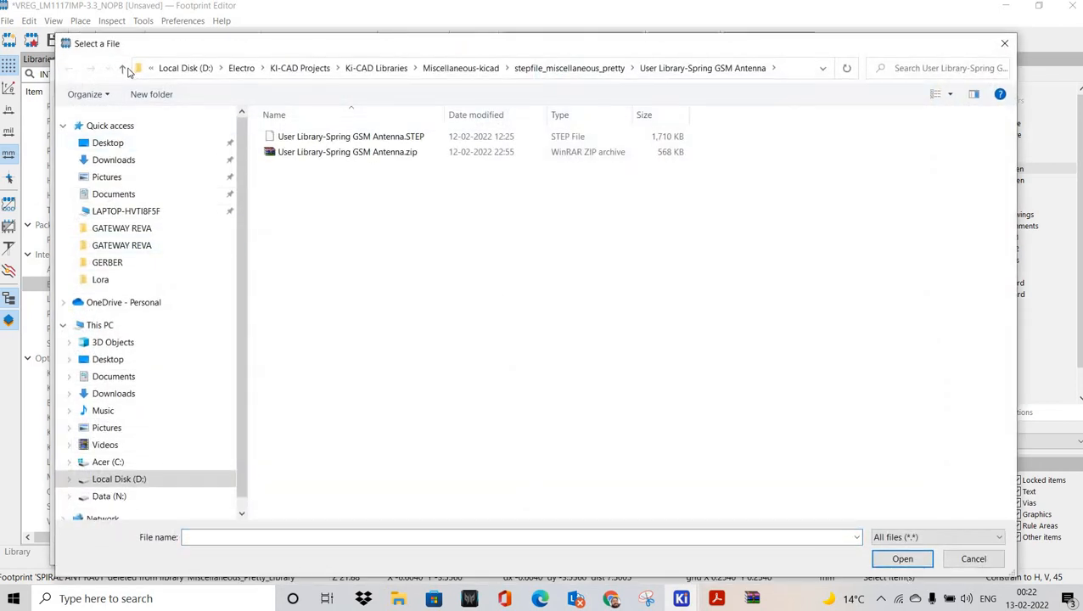
pyautogui.click(122, 68)
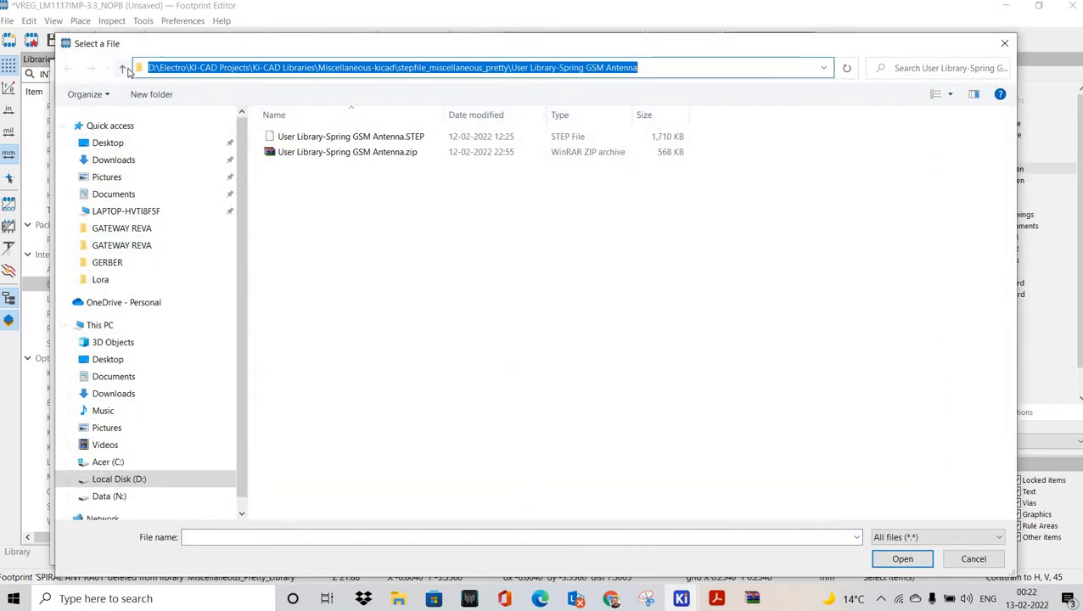
pyautogui.click(122, 68)
pyautogui.click(122, 68)
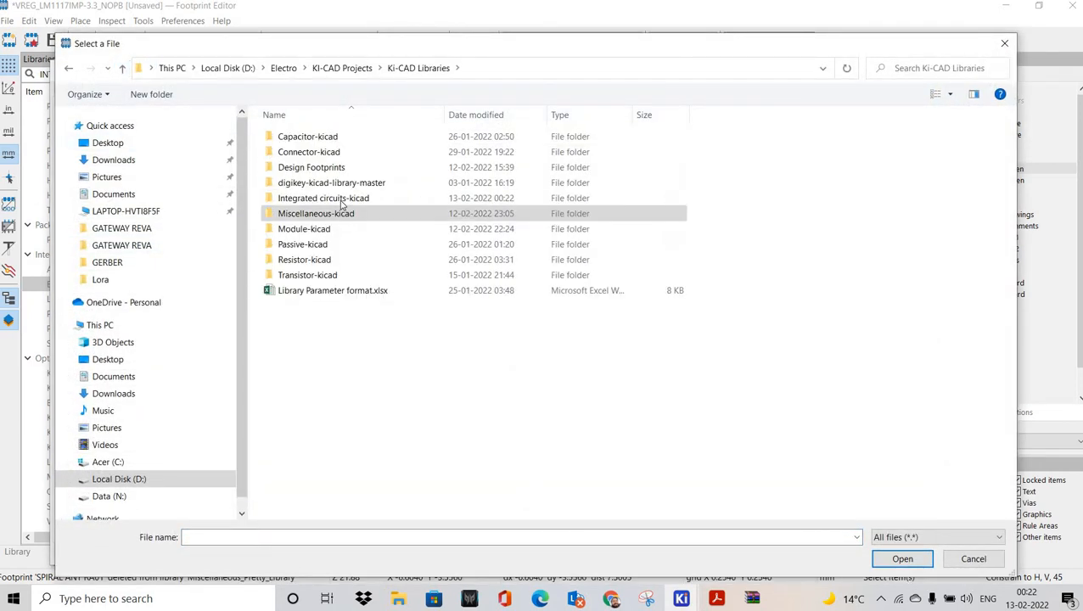
pyautogui.doubleClick(342, 200)
pyautogui.click(339, 274)
pyautogui.doubleClick(297, 167)
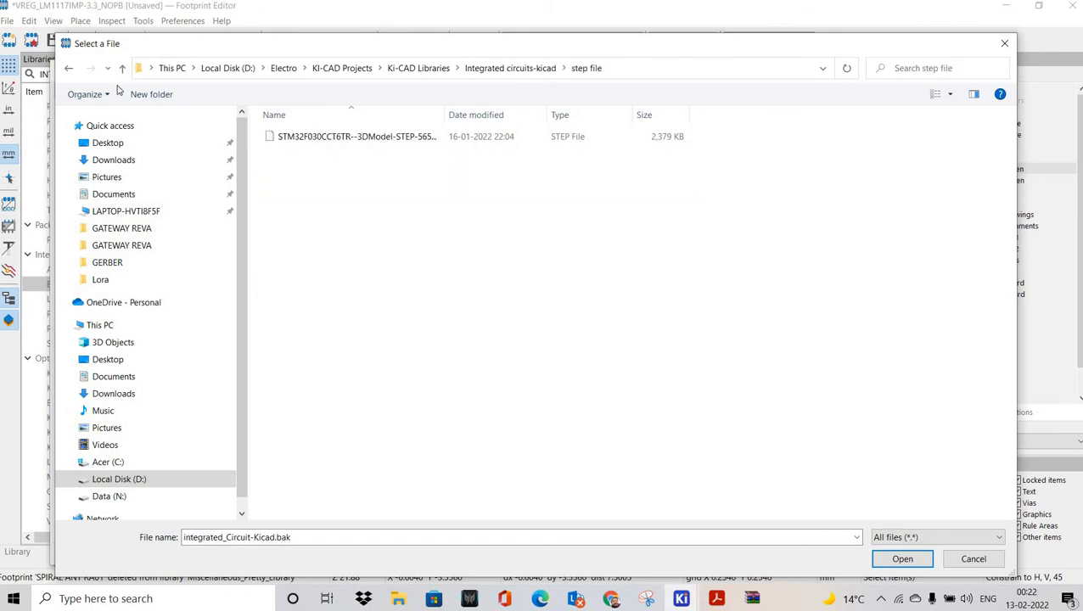
pyautogui.click(122, 68)
pyautogui.click(297, 151)
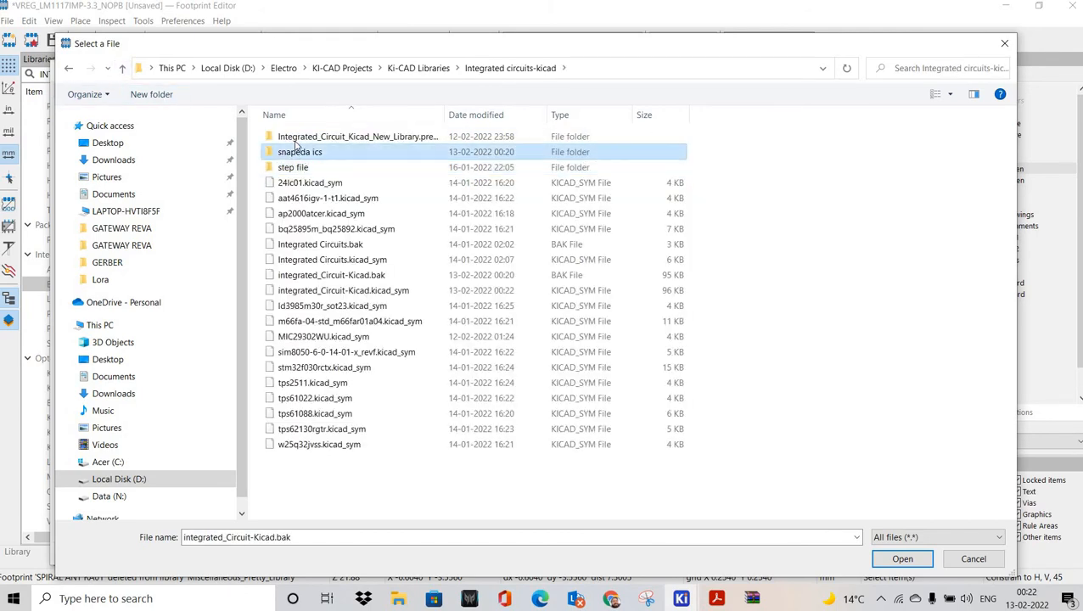
pyautogui.doubleClick(297, 151)
pyautogui.doubleClick(298, 140)
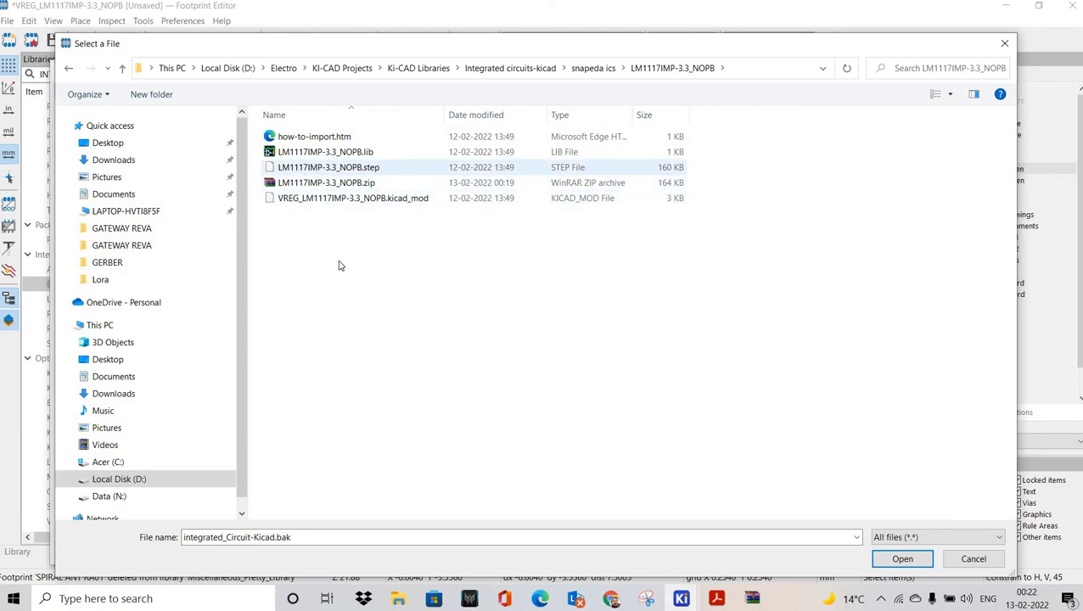
# Step: Copy LM1117IMP-3.3_NOPB.step into the 'step file' folder and choose it as the 3D model
pyautogui.rightClick(302, 168)
pyautogui.press('Escape')
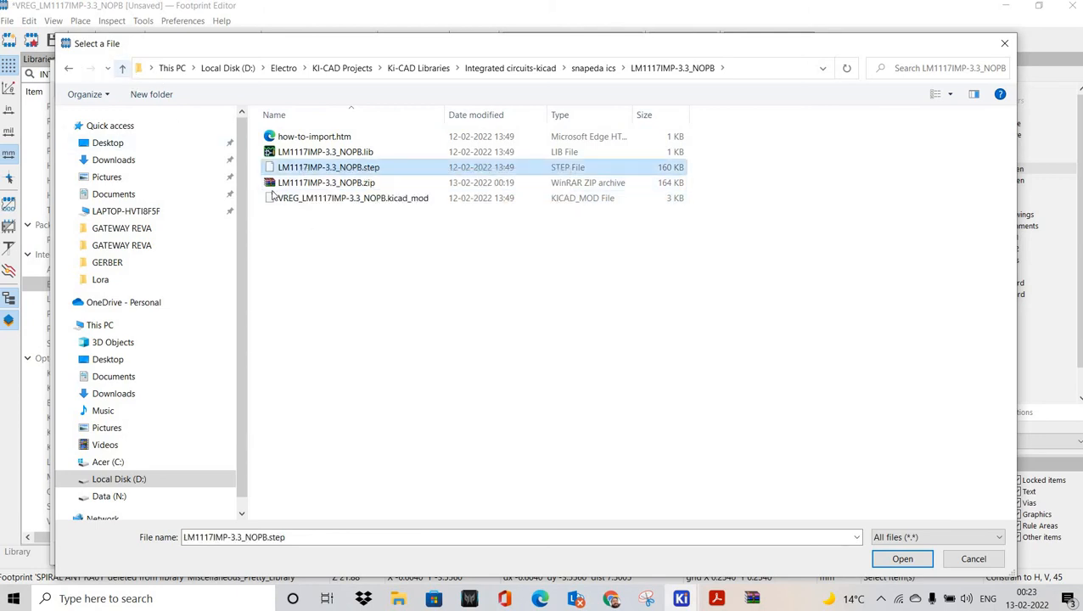
pyautogui.doubleClick(301, 168)
pyautogui.rightClick(303, 180)
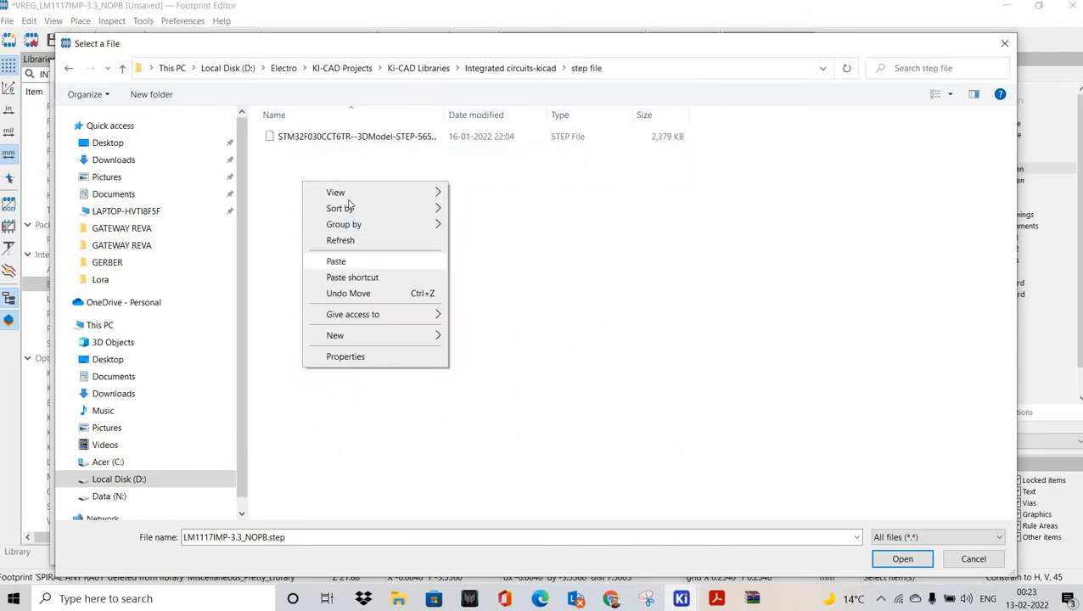
pyautogui.click(336, 261)
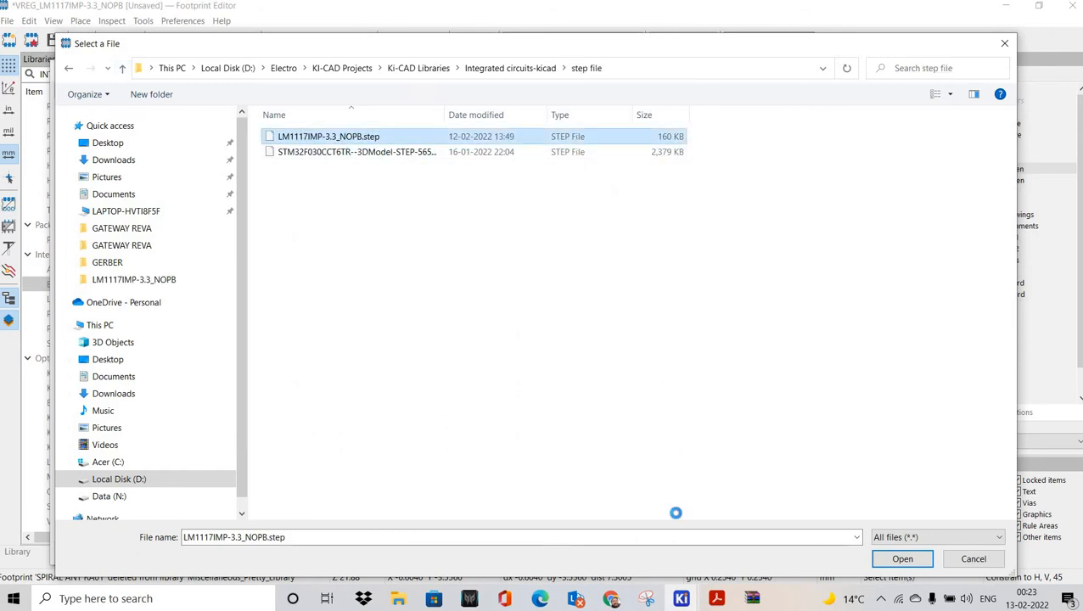
pyautogui.click(903, 559)
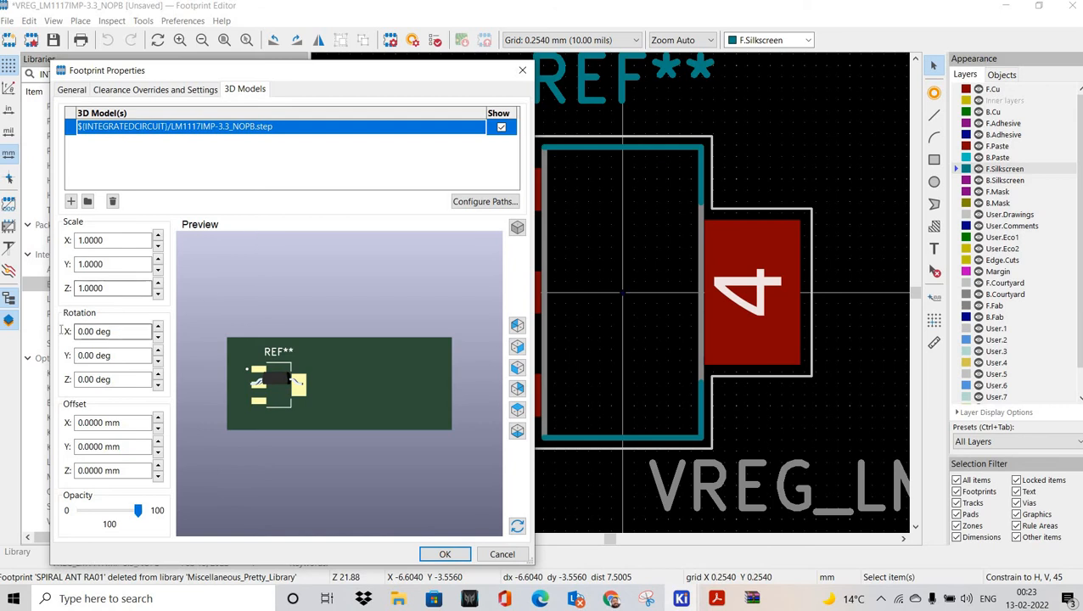
# Step: Set the 3D model rotation to X -90°, Y 0, Z 0, check the preview, and confirm
pyautogui.moveTo(114, 331); pyautogui.dragTo(32, 326)
pyautogui.write('90')
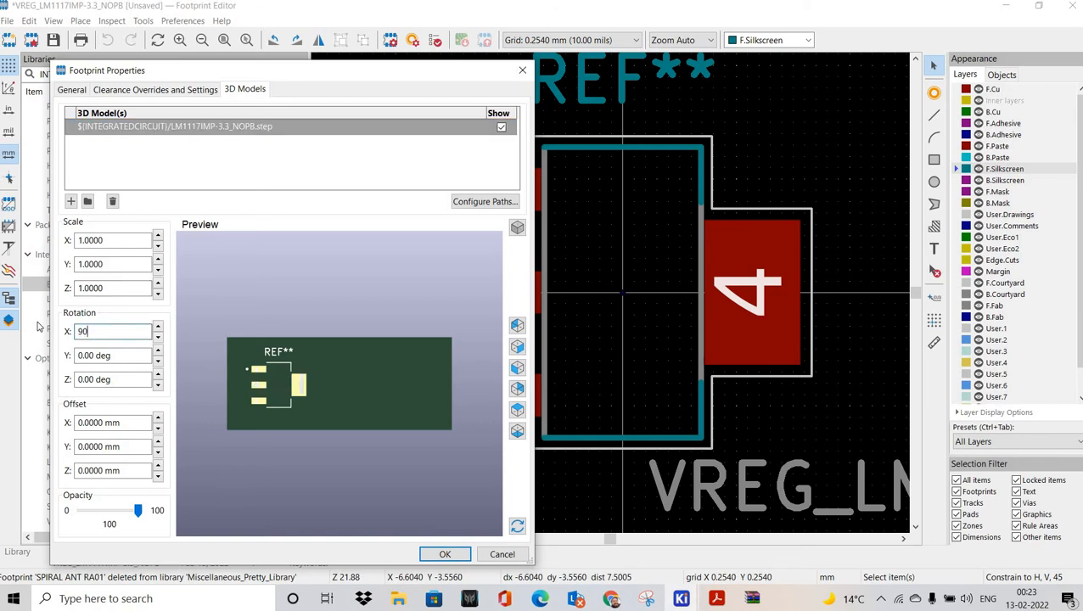
pyautogui.write('0')
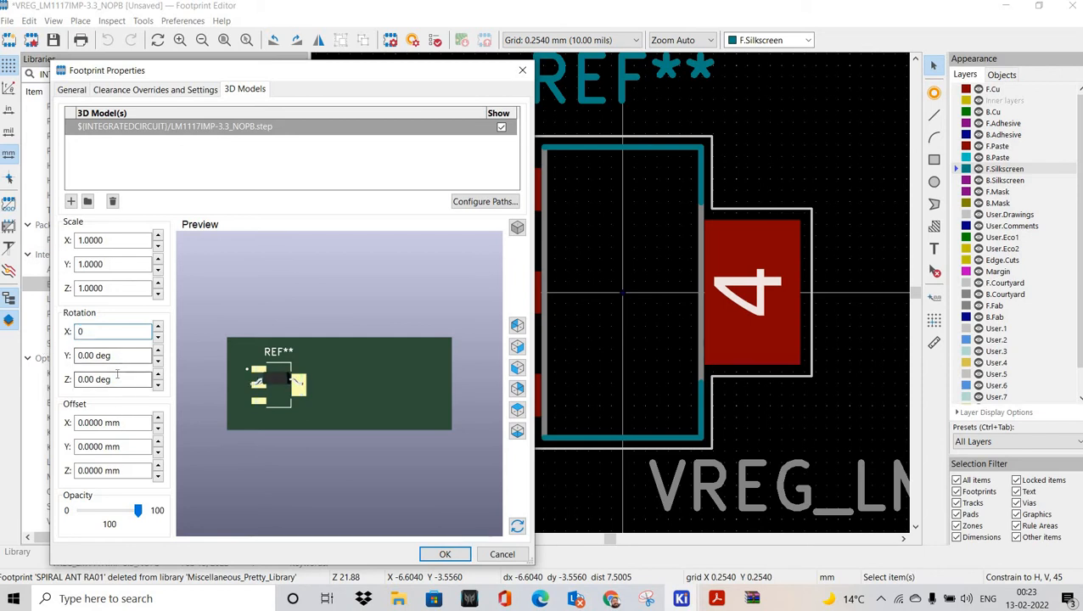
pyautogui.press('Tab')
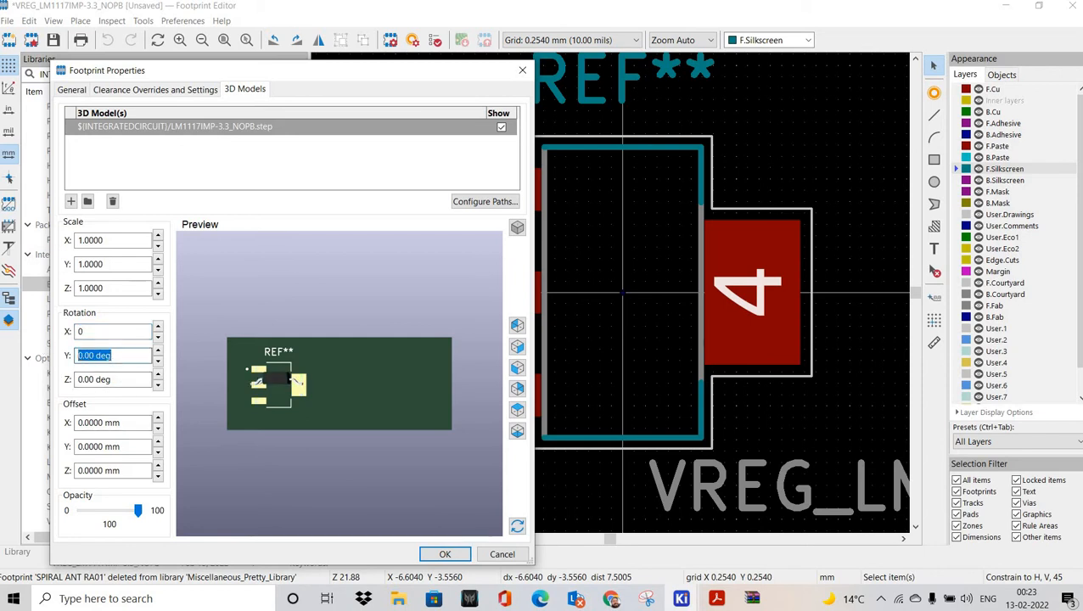
pyautogui.write('90')
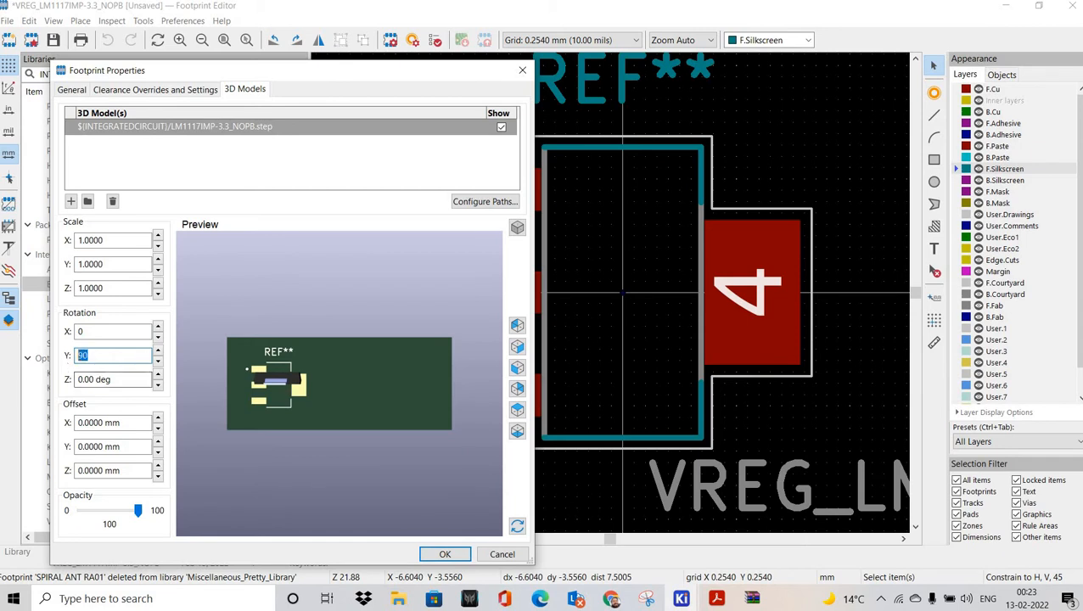
pyautogui.write('0')
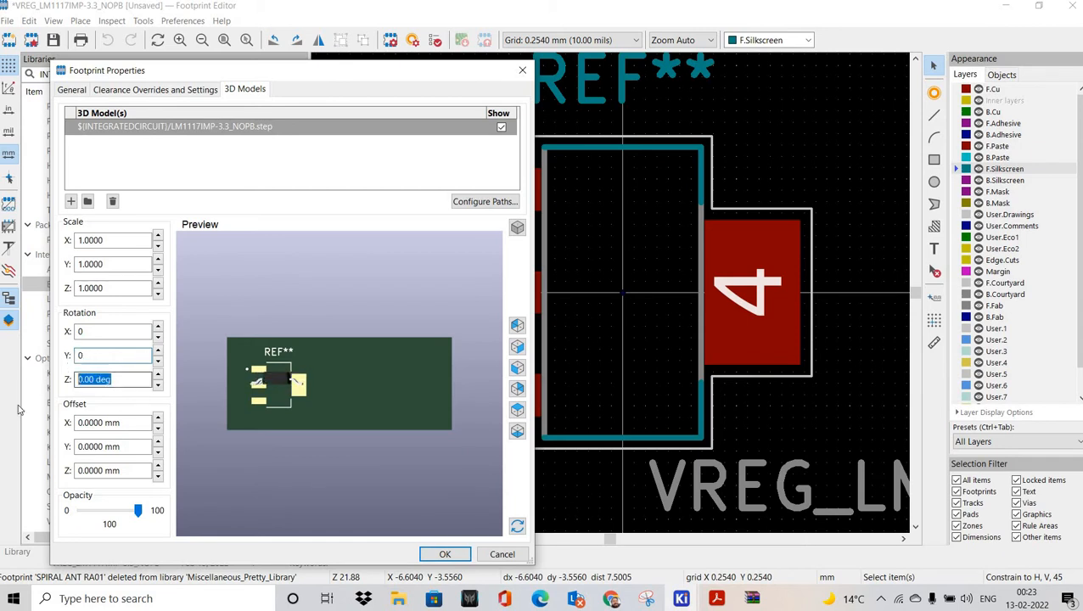
pyautogui.write('90')
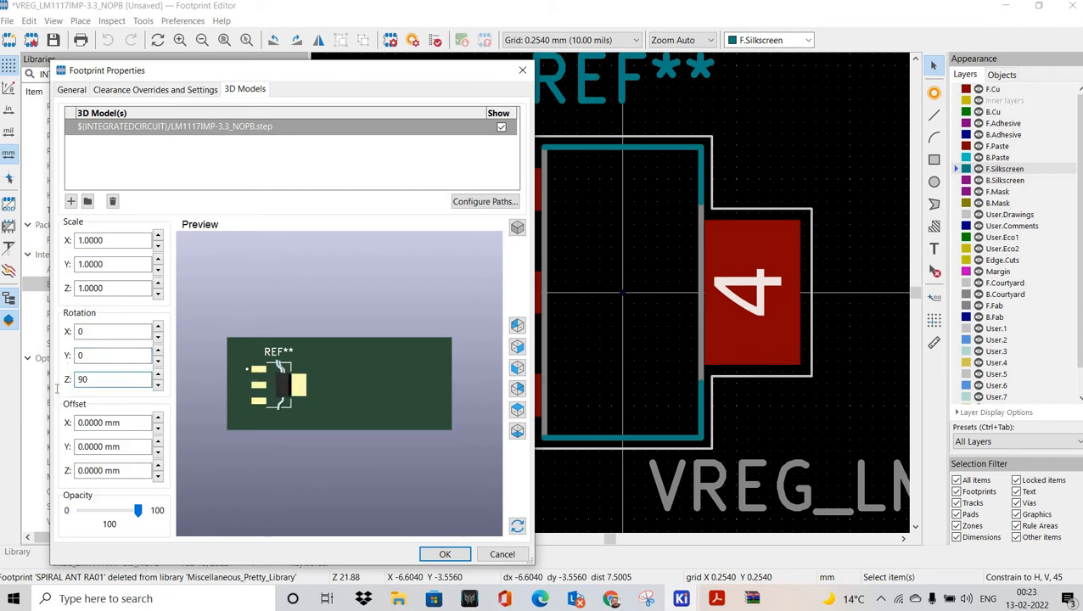
pyautogui.write('0')
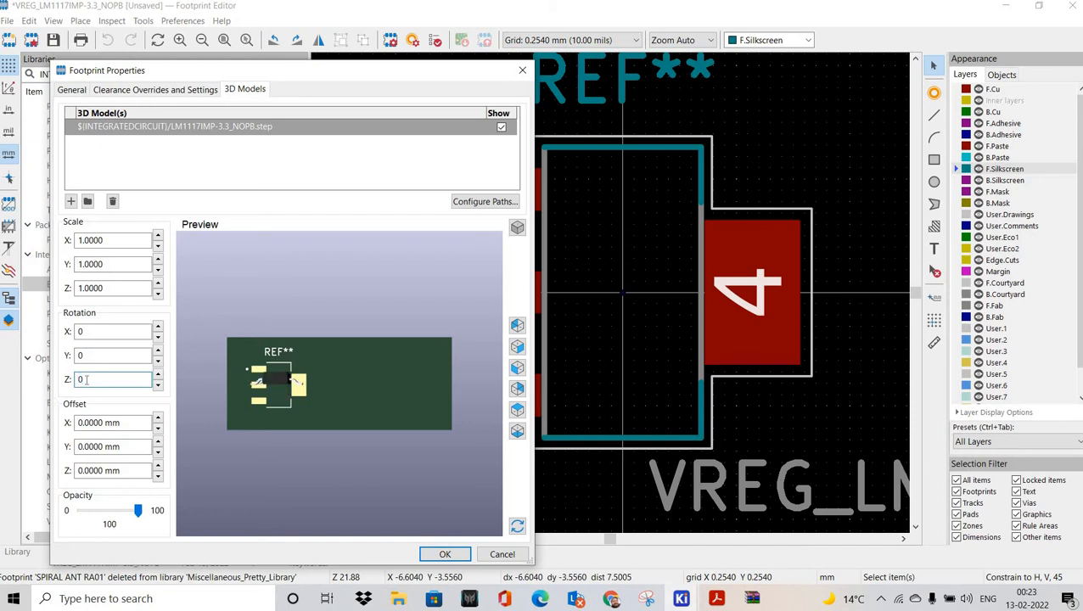
pyautogui.click(83, 332)
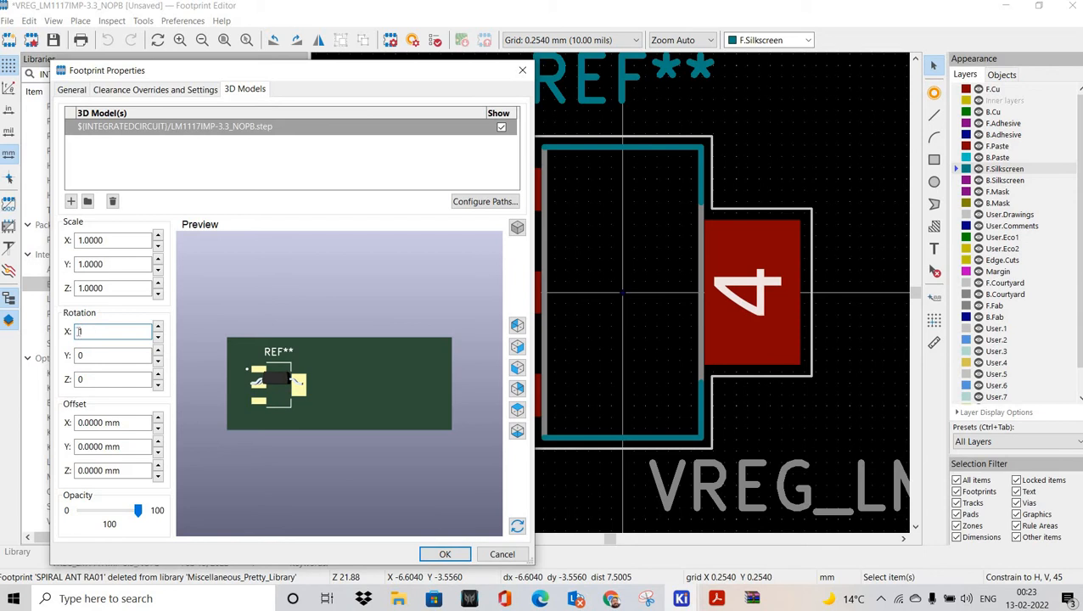
pyautogui.write('-90')
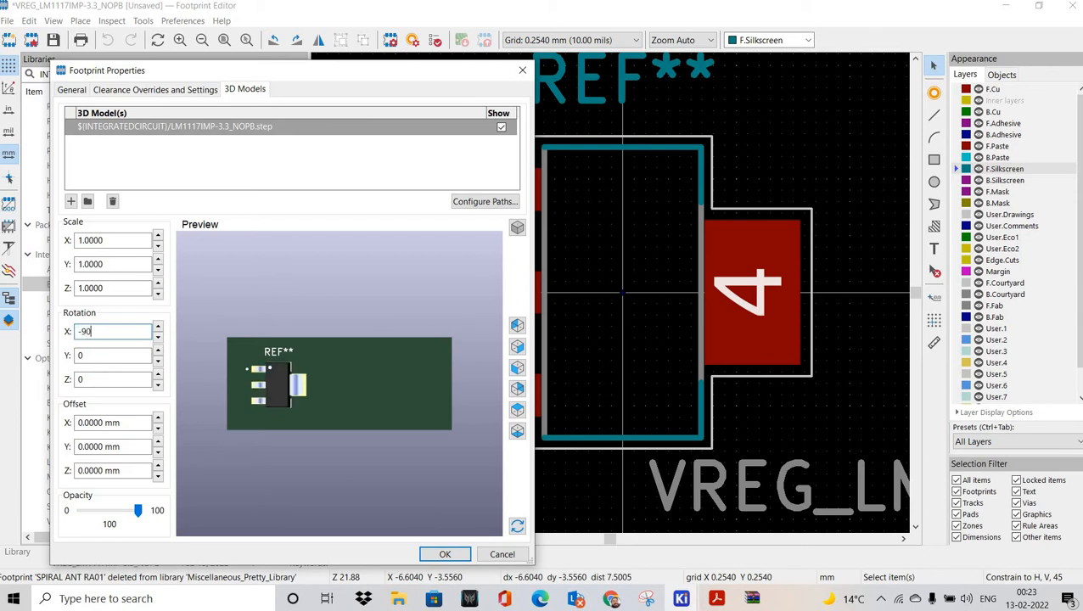
pyautogui.scroll(6, 386, 399)
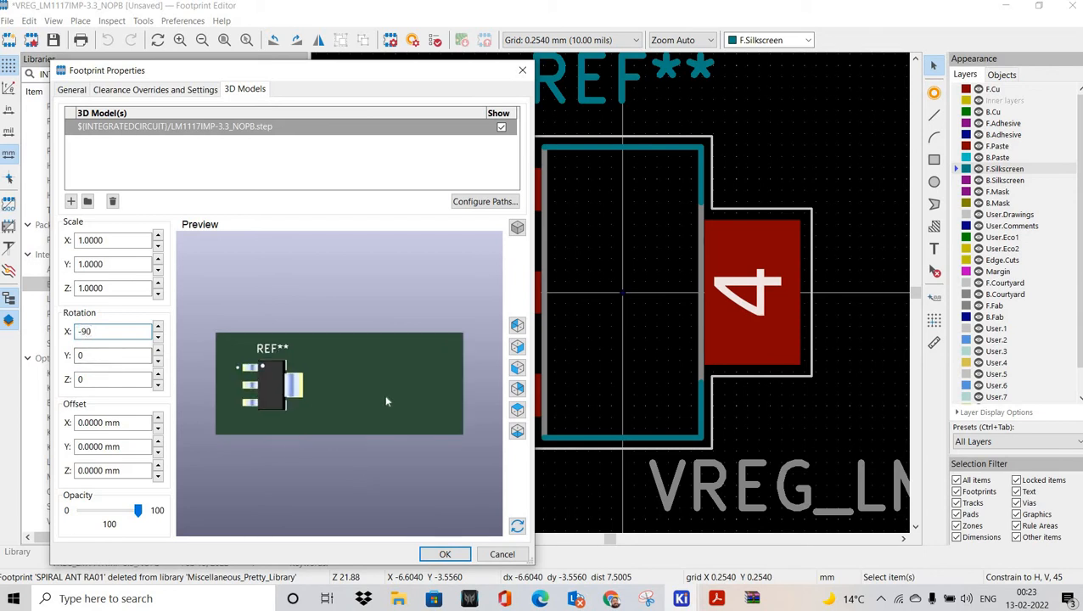
pyautogui.rightClick(410, 393)
pyautogui.moveTo(407, 396)
pyautogui.mouseDown()
pyautogui.moveTo(291, 428)
pyautogui.moveTo(331, 309)
pyautogui.moveTo(247, 460)
pyautogui.moveTo(468, 314)
pyautogui.moveTo(388, 459)
pyautogui.moveTo(311, 443)
pyautogui.moveTo(289, 514)
pyautogui.moveTo(319, 434)
pyautogui.moveTo(401, 556)
pyautogui.moveTo(449, 560)
pyautogui.moveTo(416, 392)
pyautogui.mouseUp()
pyautogui.click(445, 554)
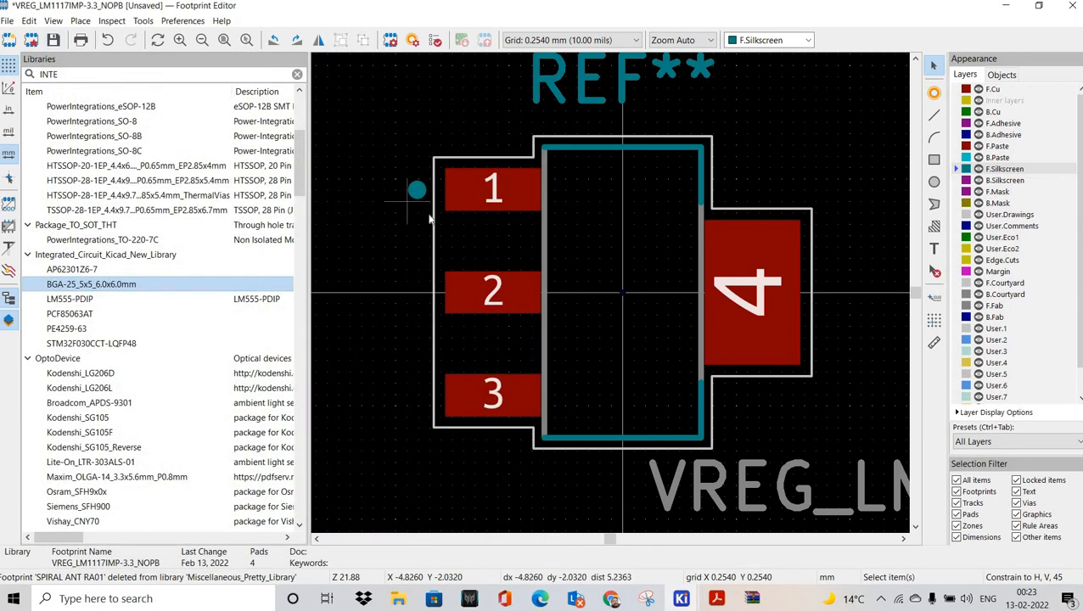
# Step: Change the pin-1 silkscreen circle's radius to 0.5 mm
pyautogui.moveTo(425, 206); pyautogui.dragTo(487, 263, button='middle')
pyautogui.moveTo(425, 211)
pyautogui.mouseDown()
pyautogui.moveTo(494, 276)
pyautogui.moveTo(470, 247)
pyautogui.mouseUp()
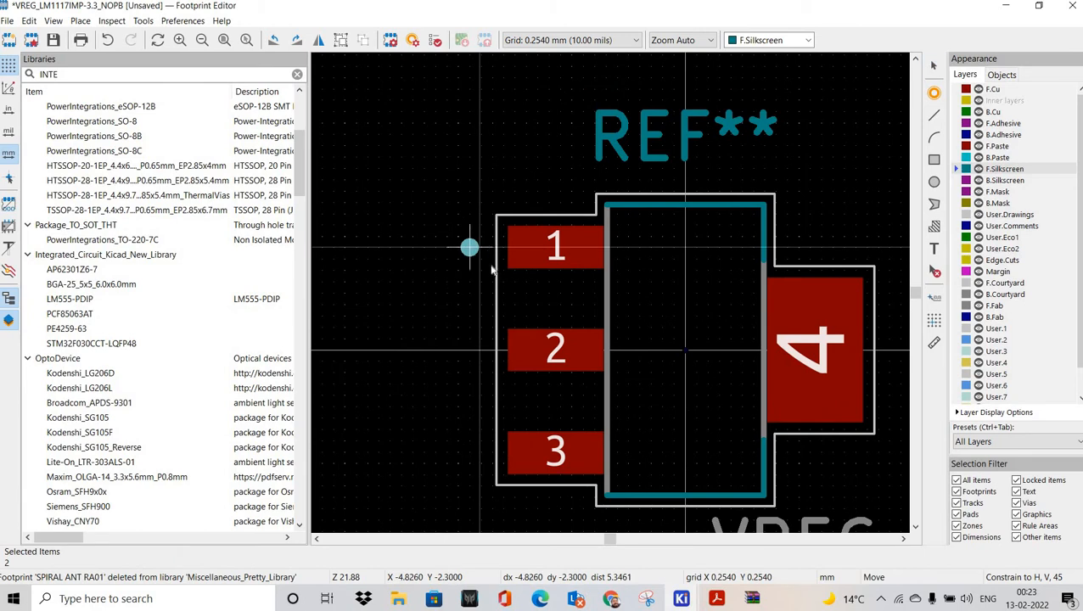
pyautogui.click(446, 281)
pyautogui.doubleClick(478, 249)
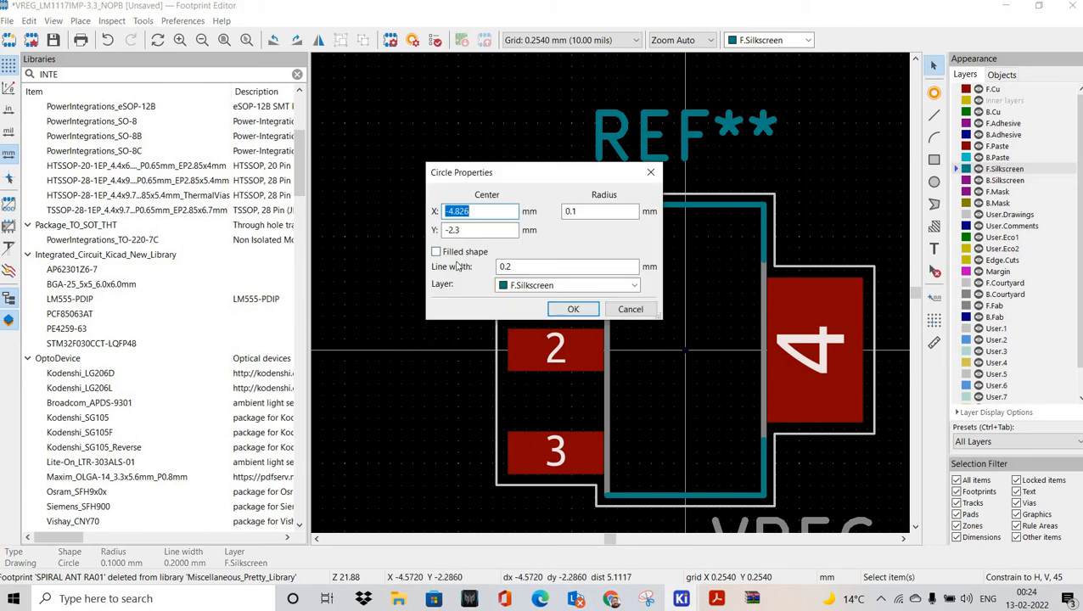
pyautogui.click(572, 308)
pyautogui.doubleClick(456, 259)
pyautogui.click(585, 213)
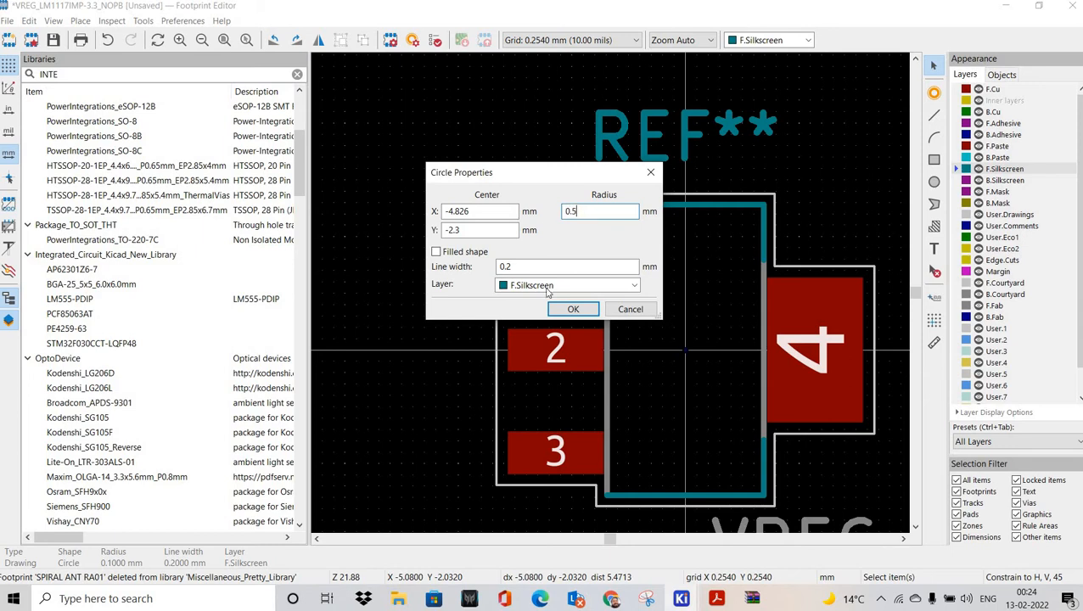
pyautogui.press('Return')
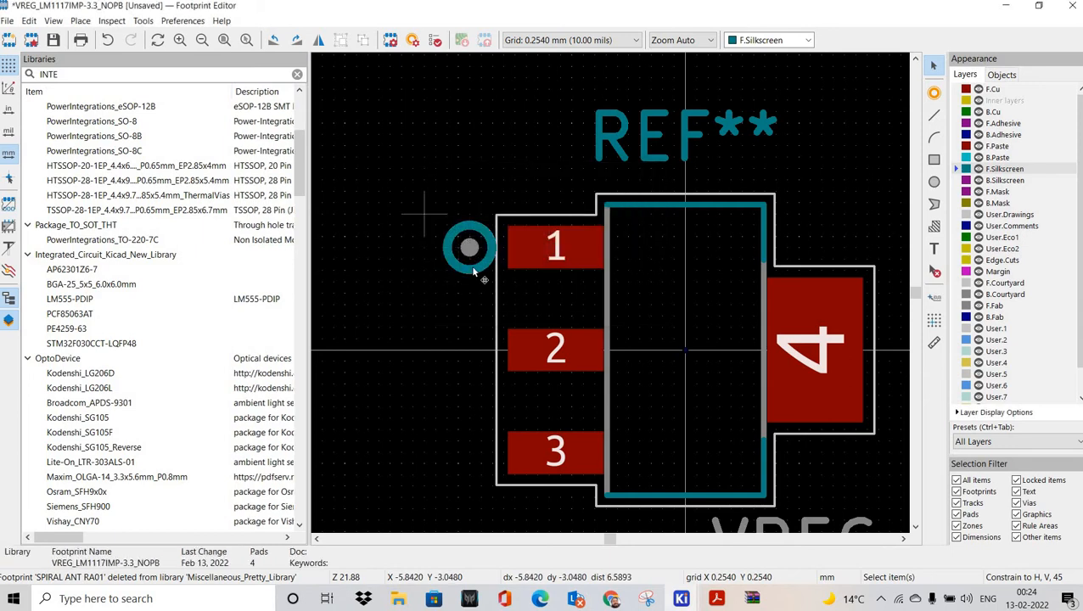
# Step: Move the enlarged pin-1 circle up to sit just above pad 1
pyautogui.moveTo(425, 214); pyautogui.dragTo(514, 282)
pyautogui.moveTo(473, 267); pyautogui.dragTo(471, 196)
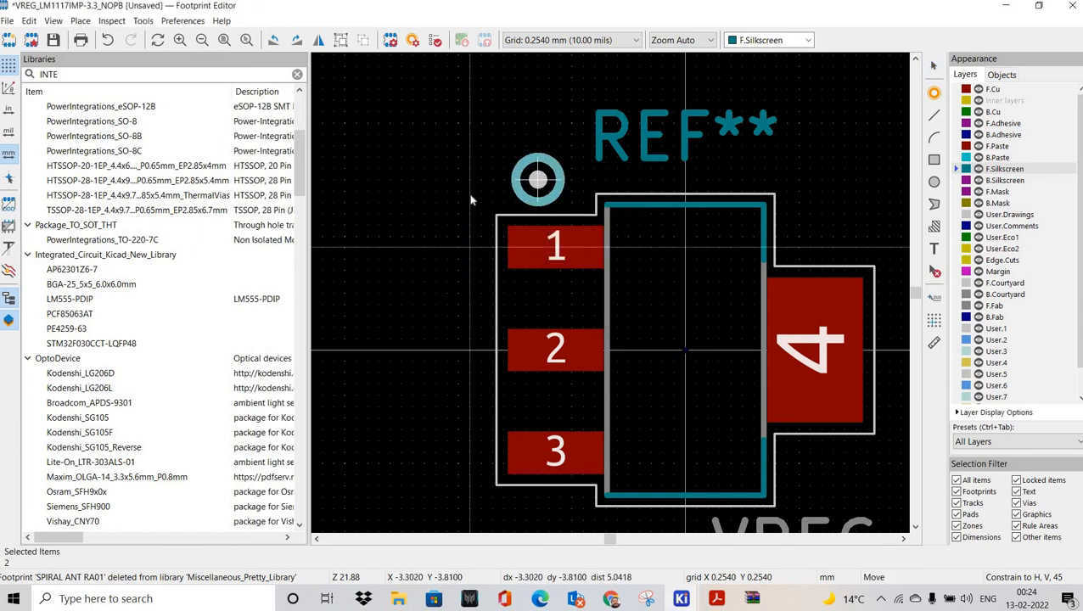
pyautogui.click(835, 222)
pyautogui.moveTo(835, 204); pyautogui.dragTo(793, 205, button='middle')
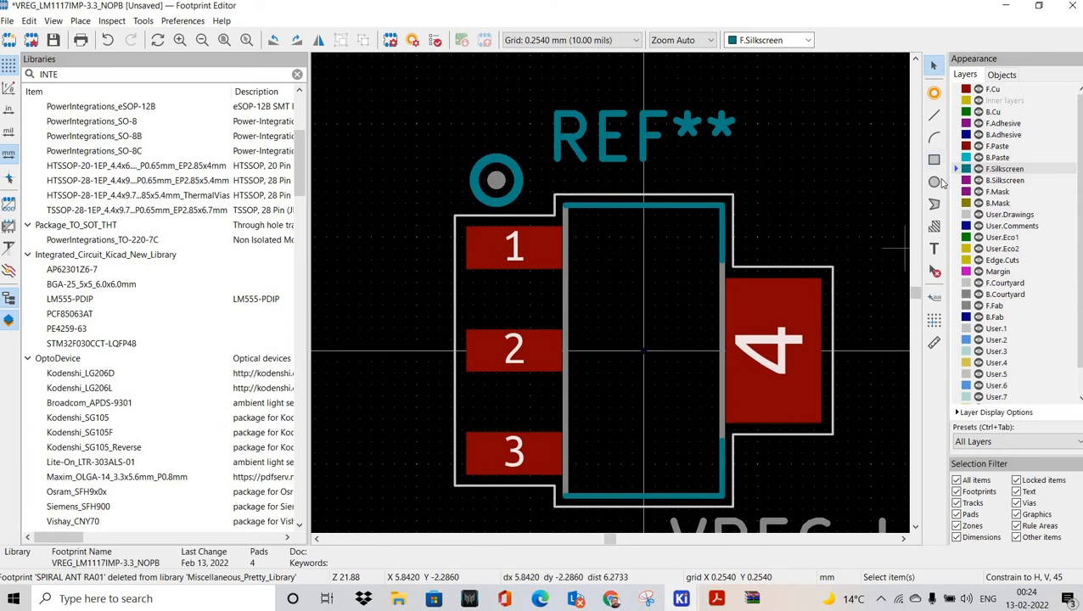
# Step: Draw a small inner circle centred on the pin-1 circle, and begin another circle there
pyautogui.hotkey('ctrl', 'shift', 'c')
pyautogui.click(496, 178)
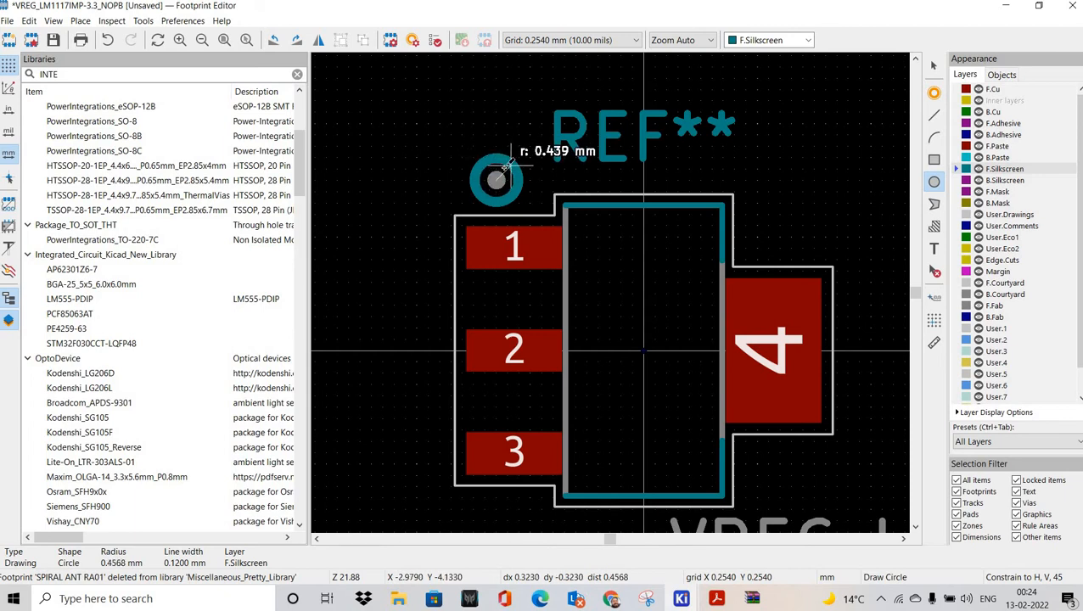
pyautogui.click(508, 175)
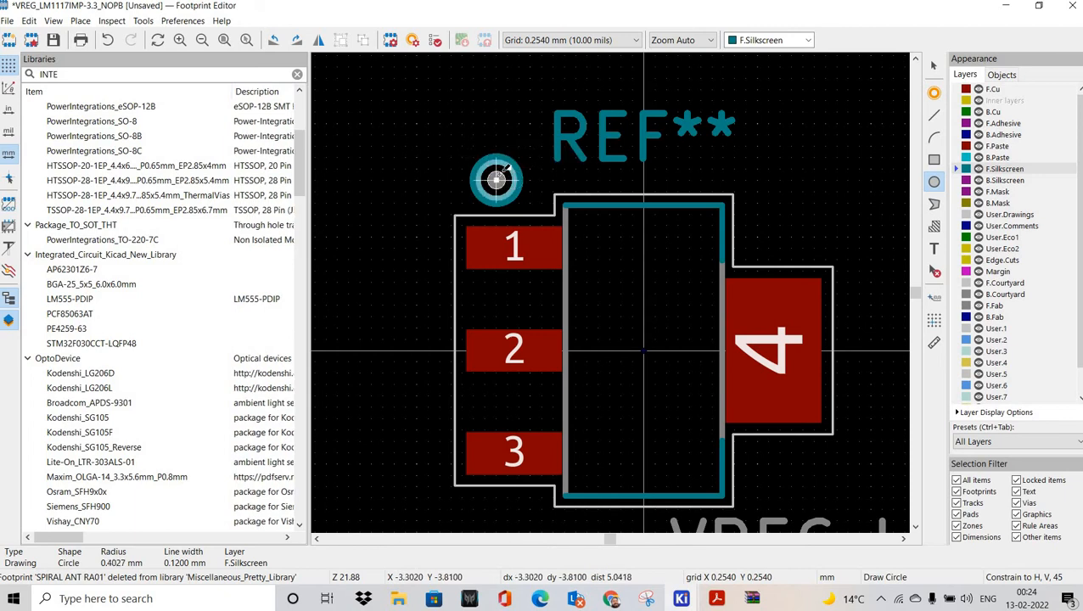
pyautogui.click(497, 179)
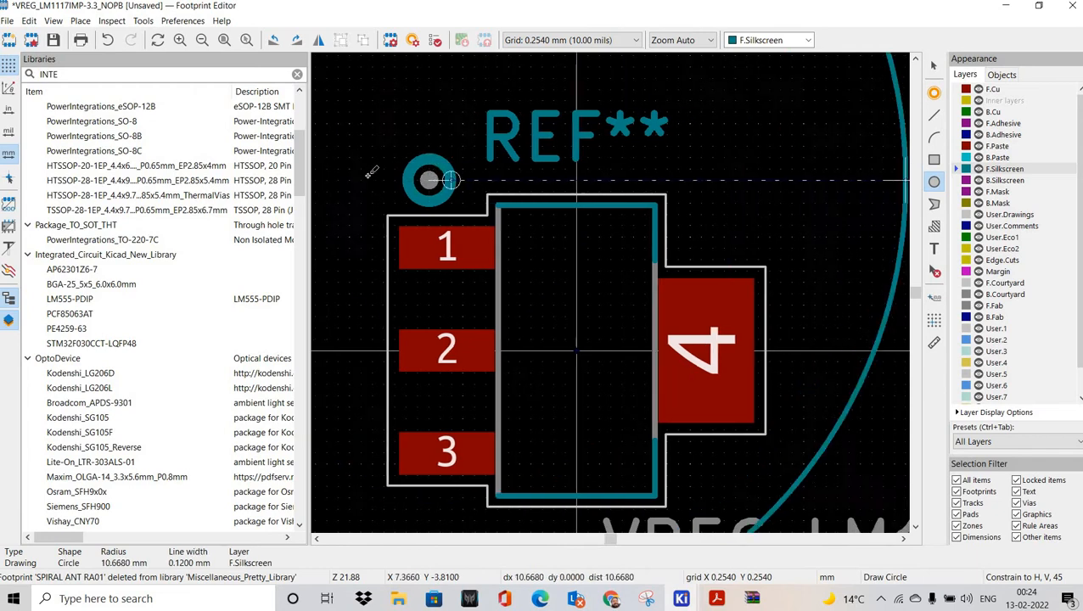
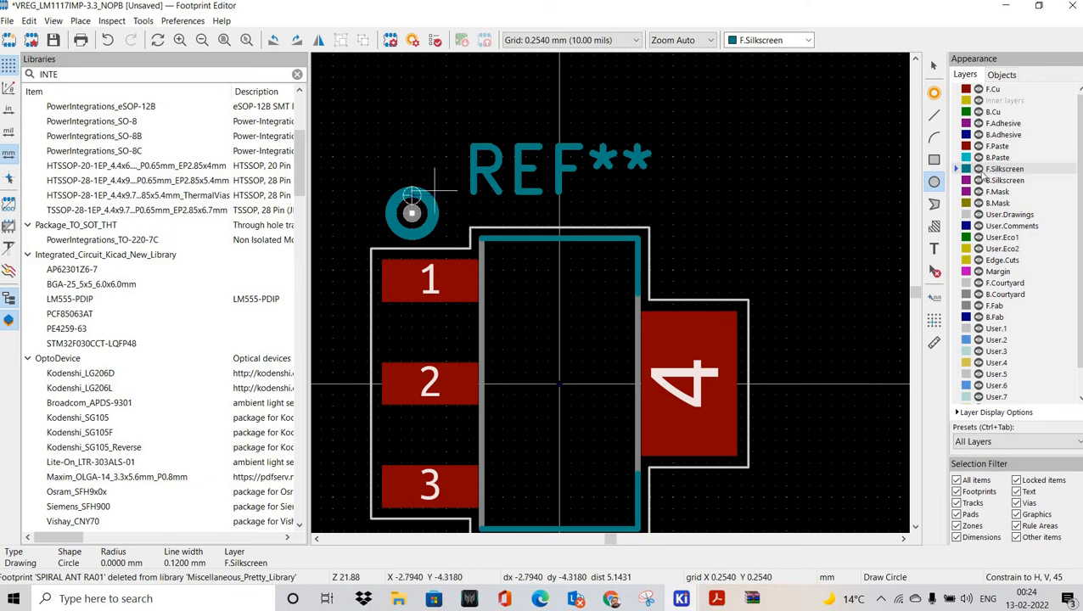
# Step: Draw a 0.27 mm-radius silkscreen circle centred on the round pin-1 marker
pyautogui.press('Escape')
pyautogui.press('Escape')
pyautogui.moveTo(468, 201); pyautogui.dragTo(577, 200, button='middle')
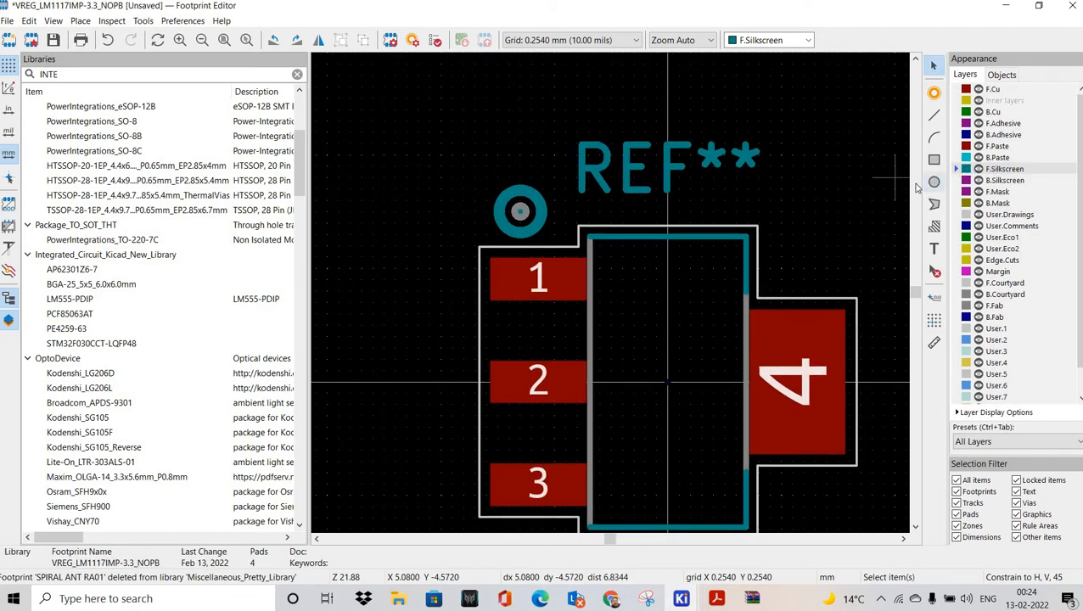
pyautogui.click(933, 182)
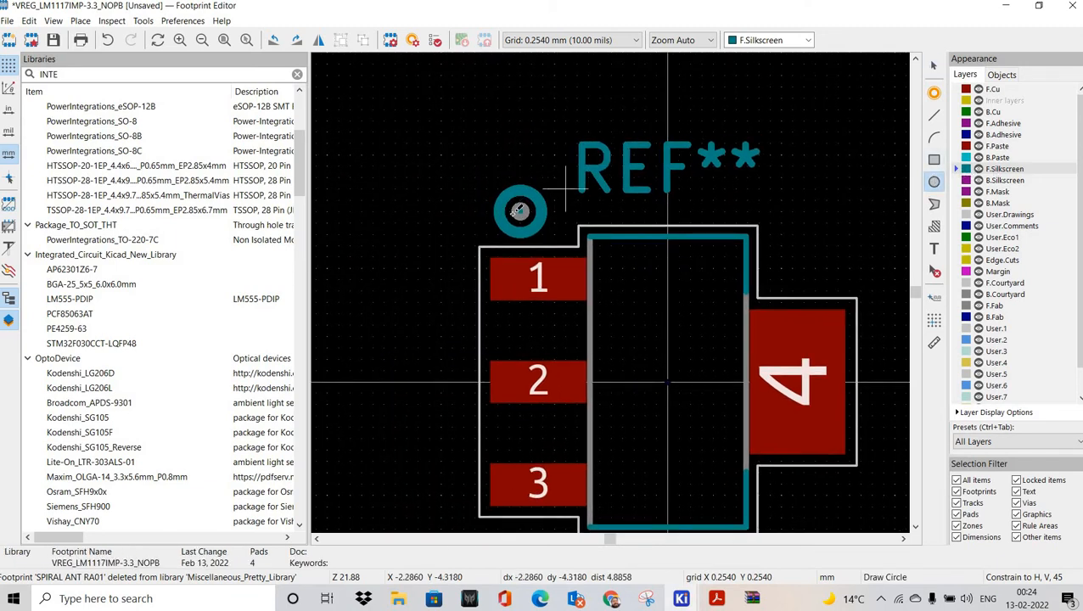
pyautogui.click(520, 209)
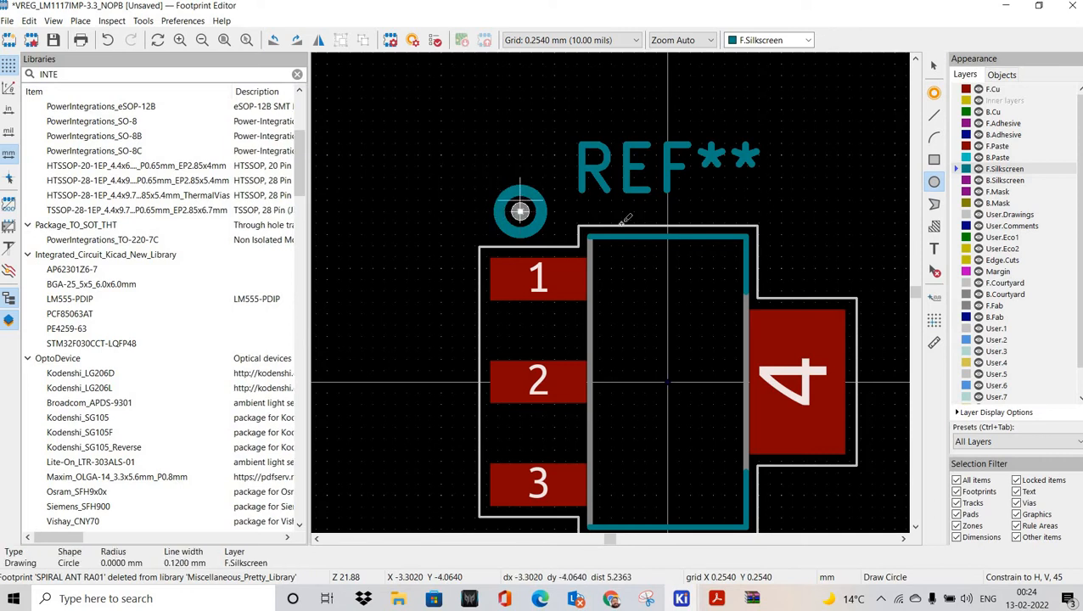
pyautogui.press('Escape')
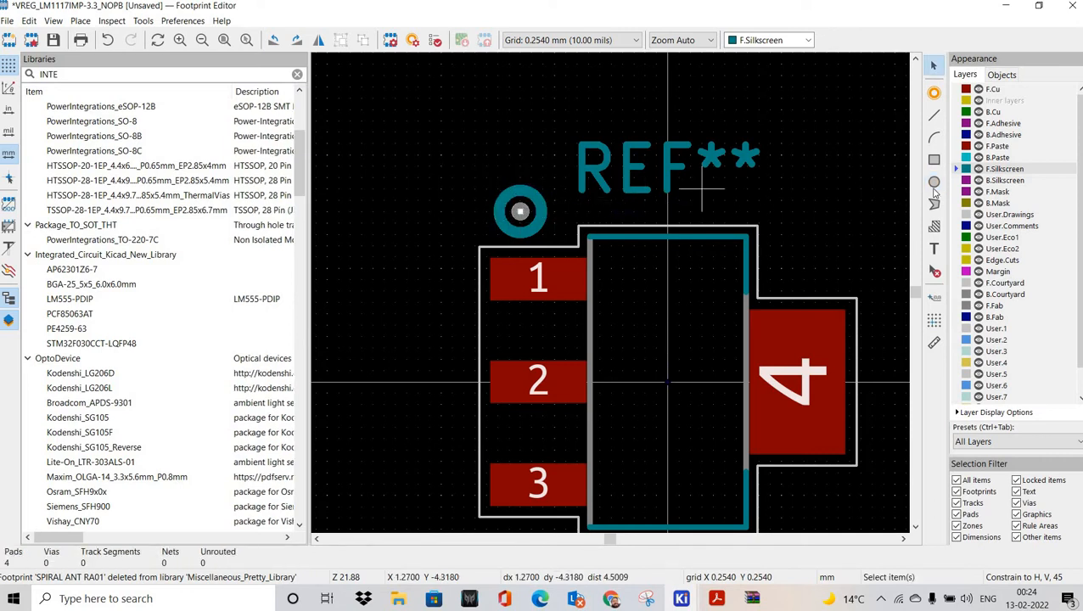
pyautogui.click(521, 210)
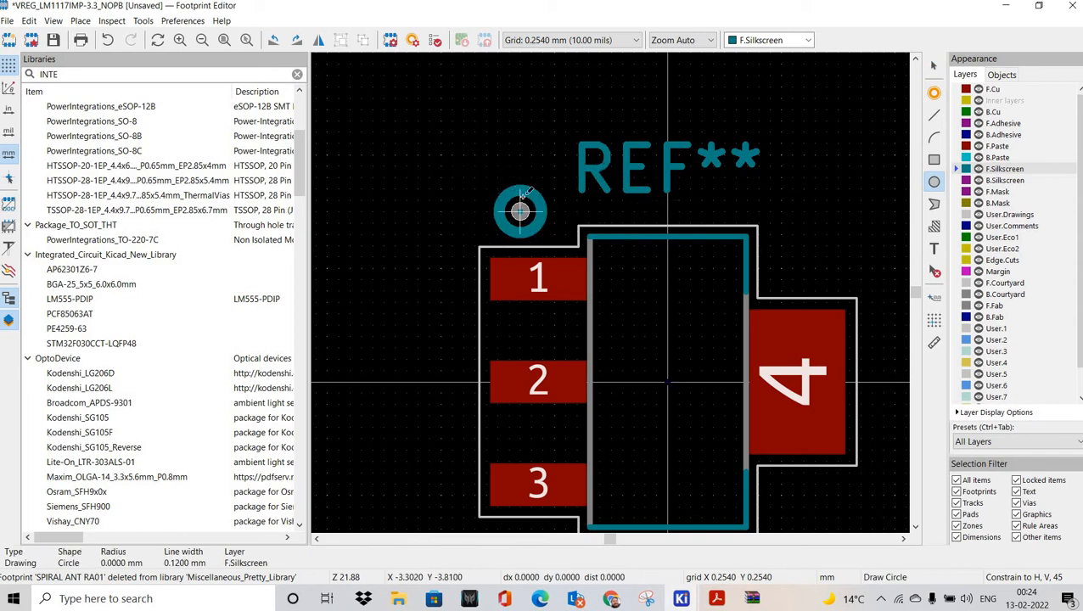
pyautogui.scroll(5, 633, 276)
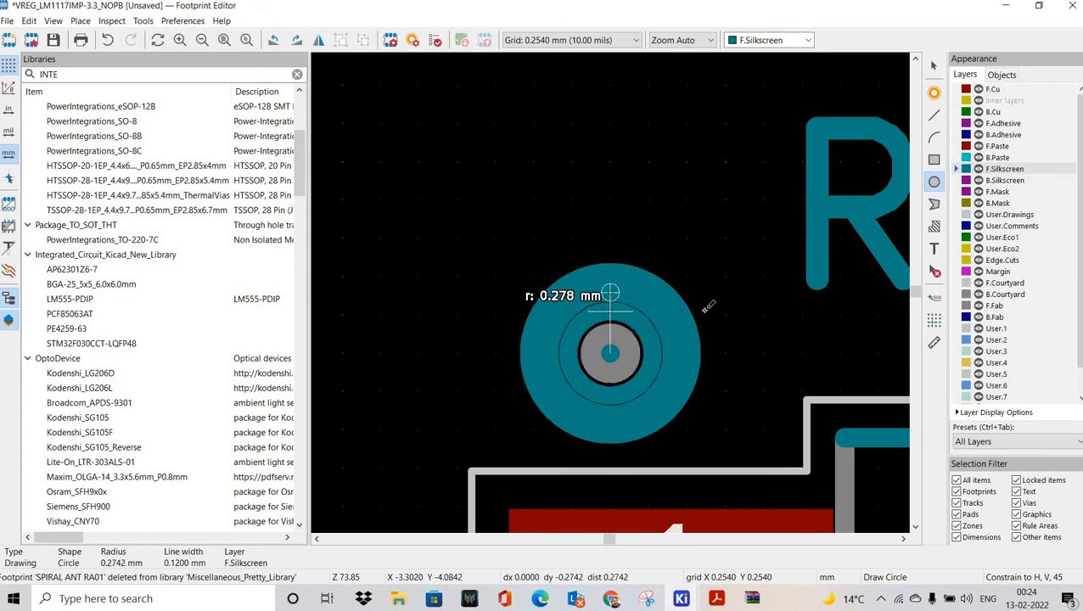
pyautogui.click(611, 294)
pyautogui.press('Escape')
pyautogui.scroll(-6, 478, 222)
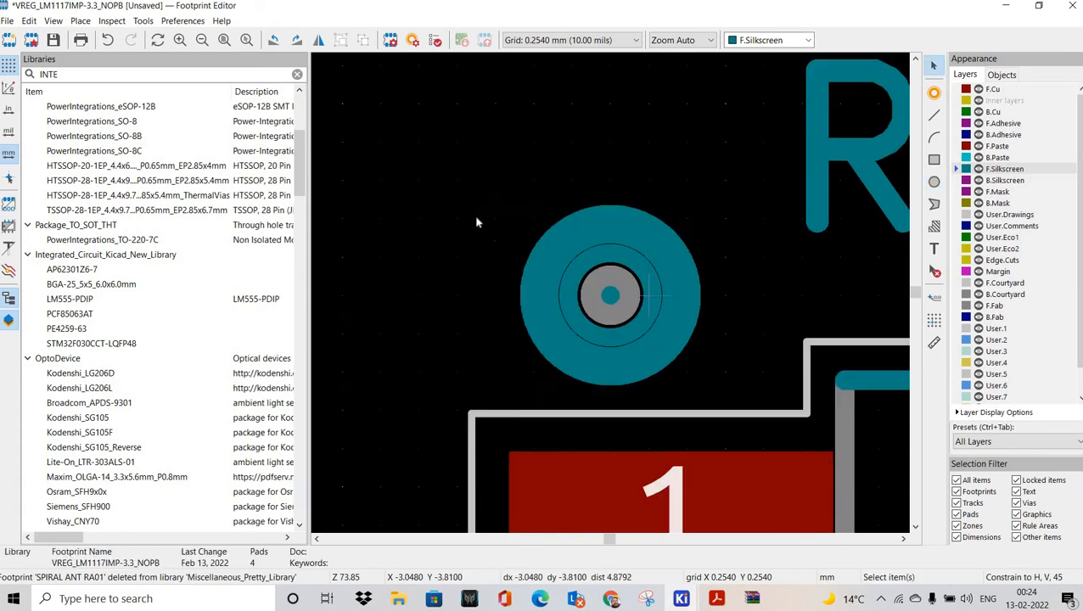
# Step: Save VREG_LM1117IMP-3.3_NOPB into Integrated_Circuit_Kicad_New_Library, filtering the library list by INT
pyautogui.hotkey('ctrl', 's')
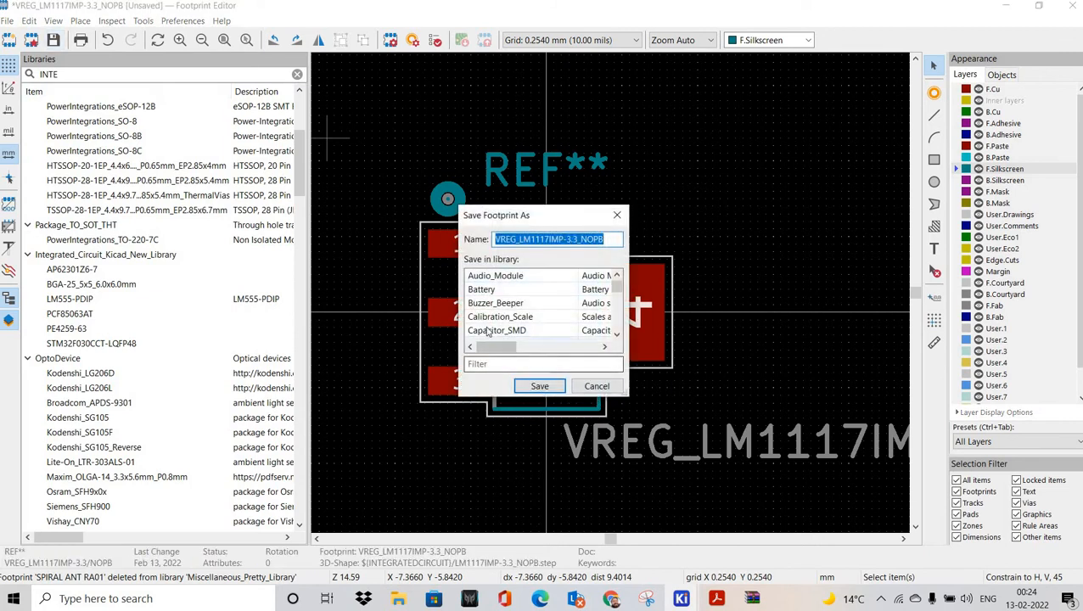
pyautogui.scroll(-3, 535, 337)
pyautogui.scroll(-15, 535, 337)
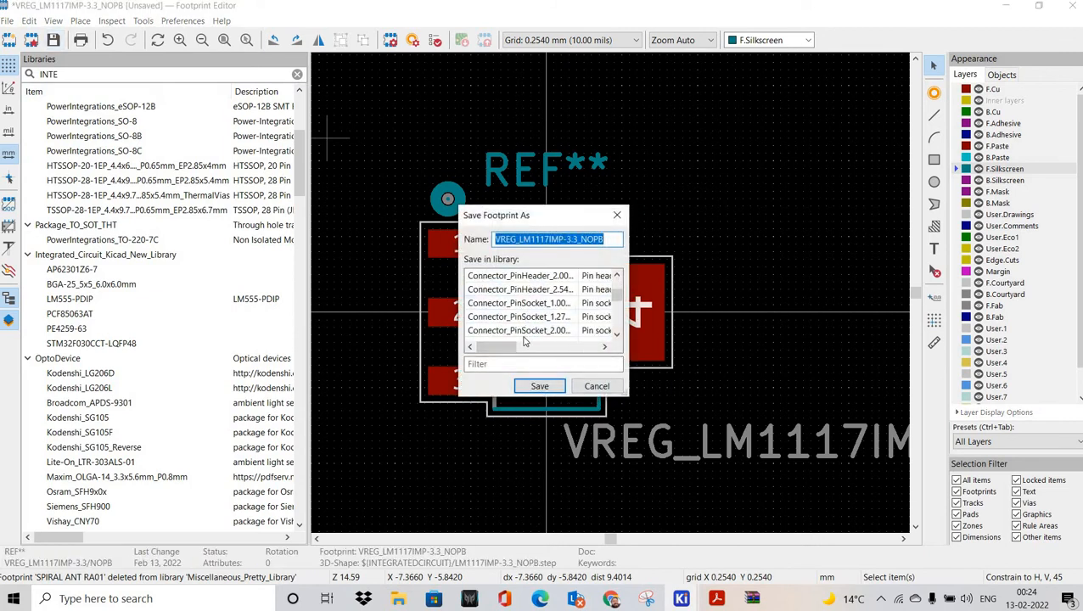
pyautogui.click(506, 364)
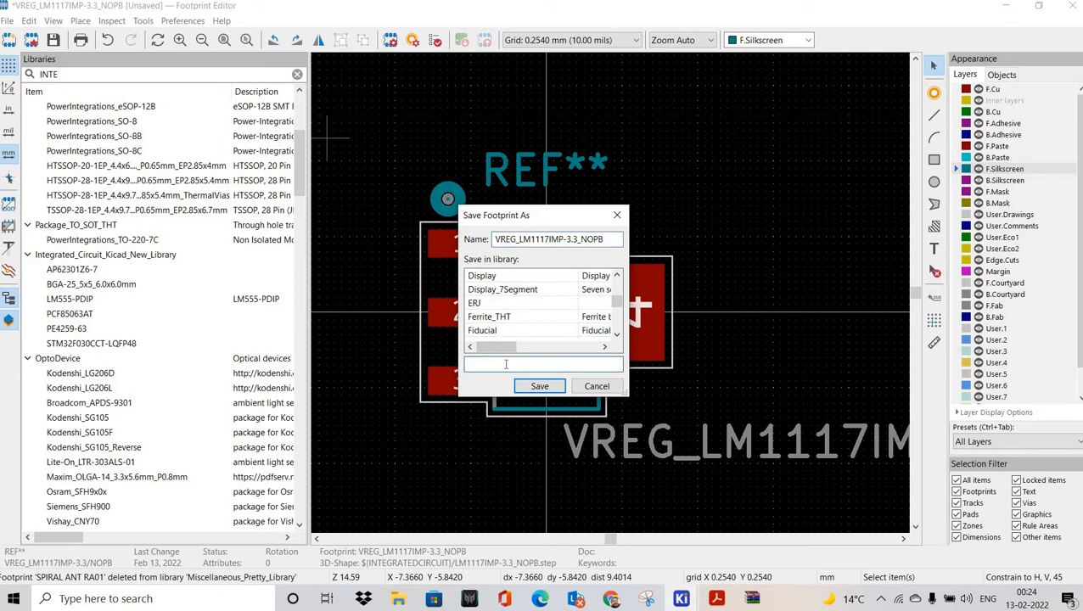
pyautogui.write('INT')
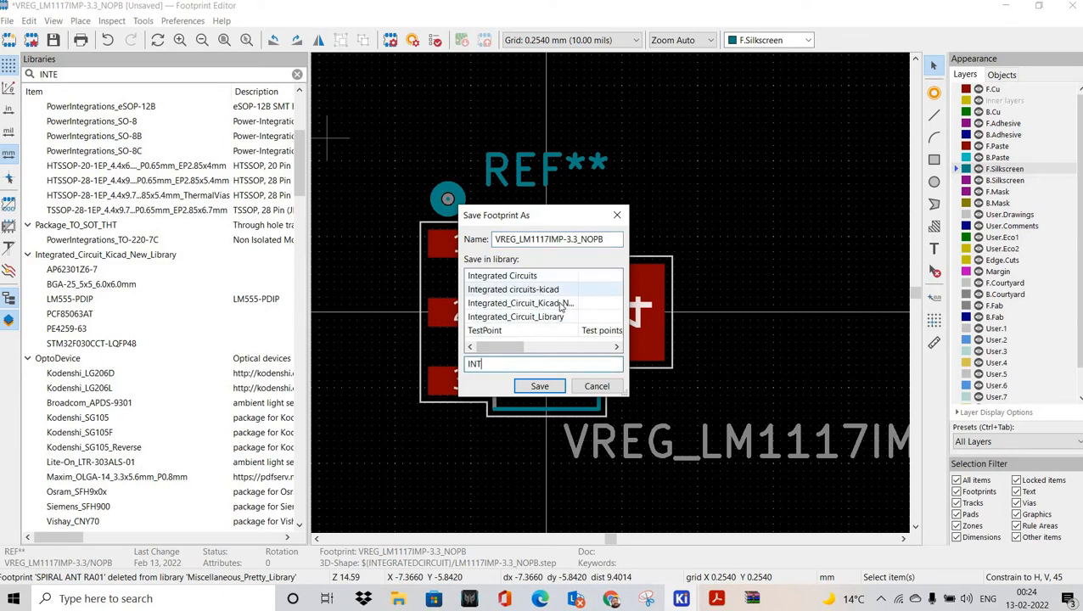
pyautogui.click(558, 304)
pyautogui.click(540, 387)
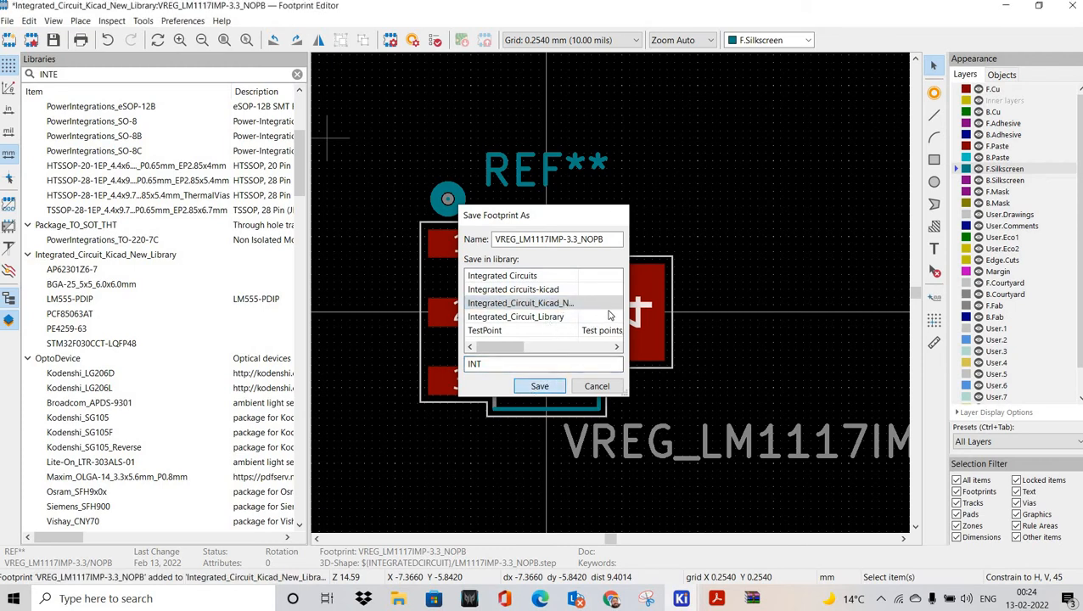
pyautogui.scroll(-4, 136, 390)
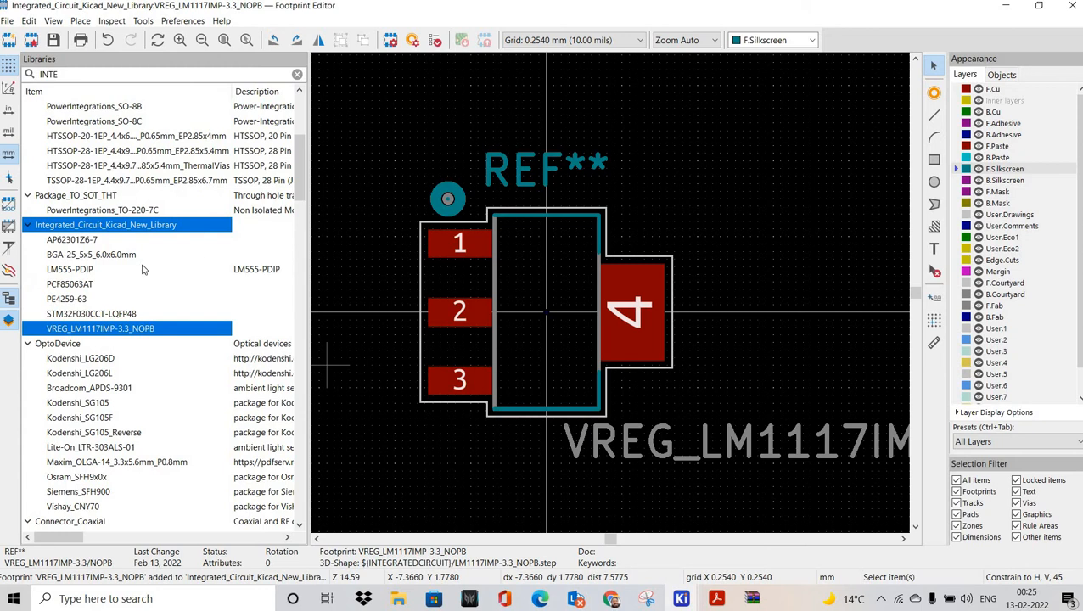
# Step: Save the footprint and review pad 1 and pad 2 clearance and custom-shape settings
pyautogui.moveTo(546, 313); pyautogui.dragTo(572, 317, button='middle')
pyautogui.click(53, 40)
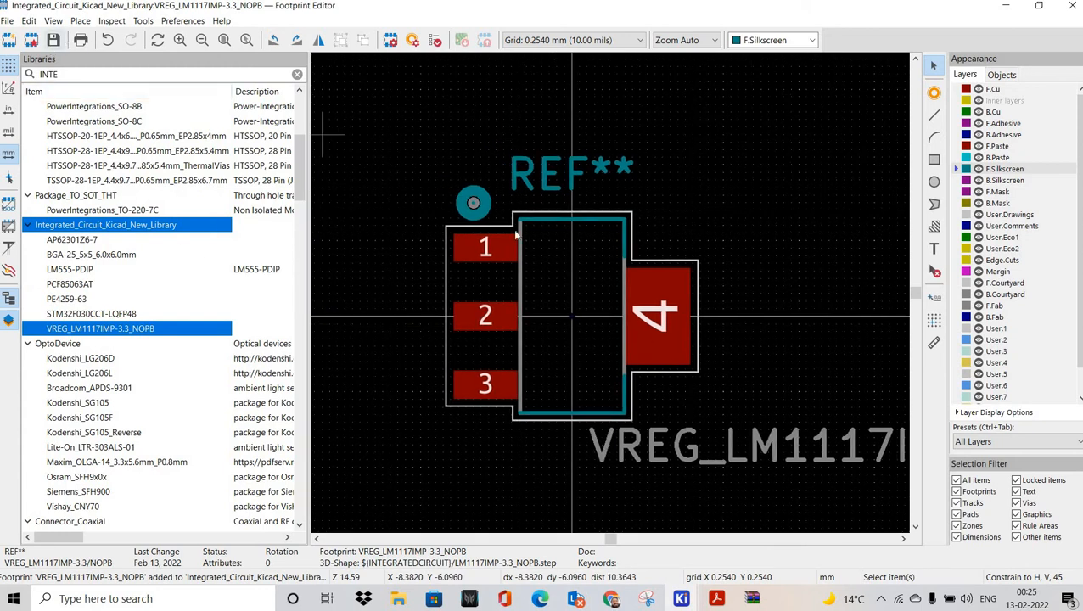
pyautogui.doubleClick(488, 247)
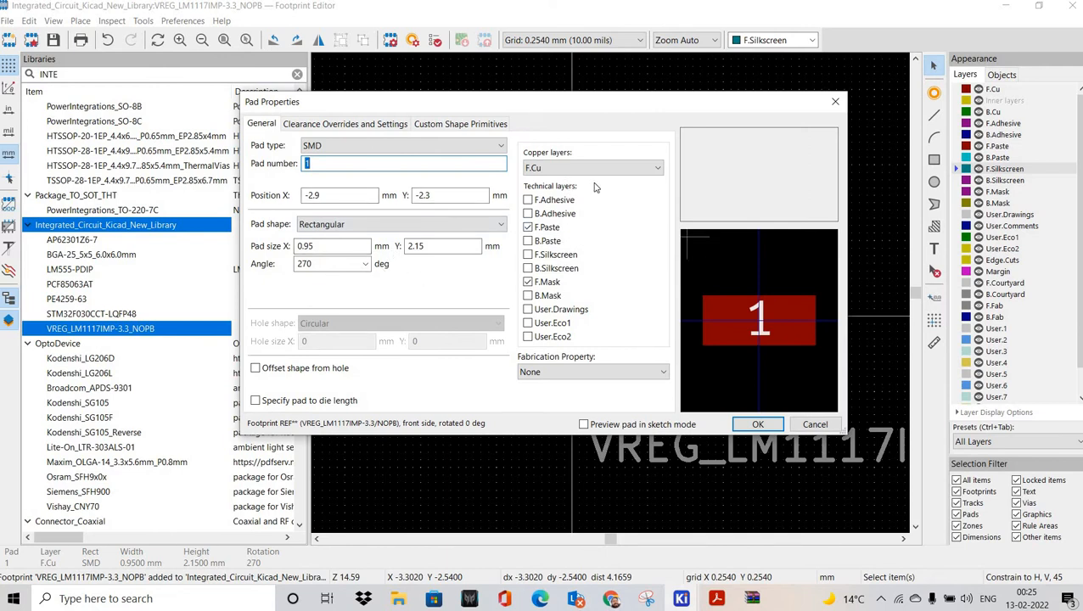
pyautogui.click(346, 124)
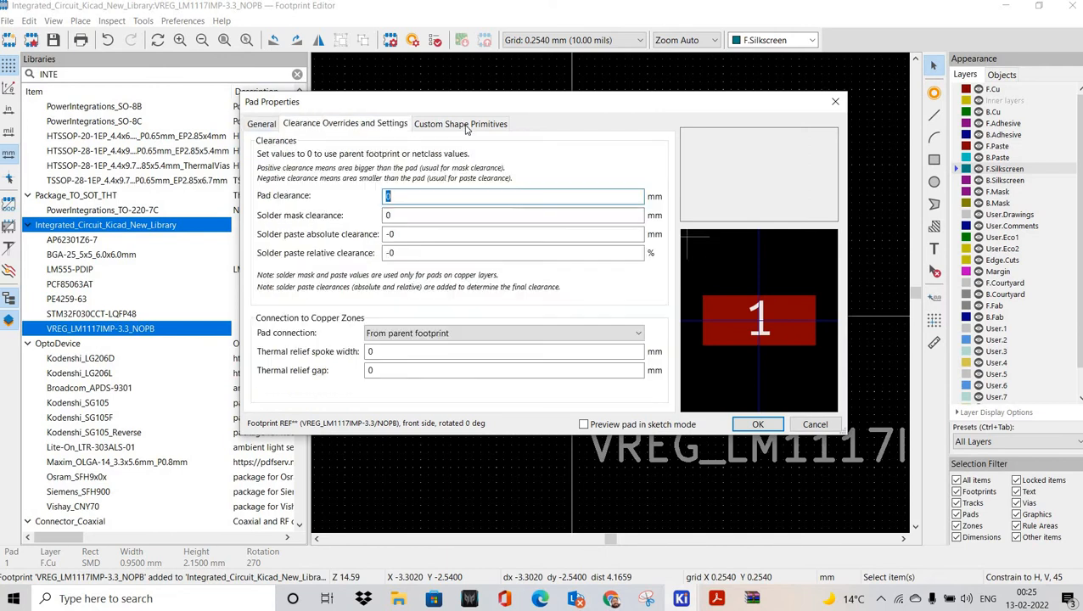
pyautogui.click(461, 124)
pyautogui.press('Escape')
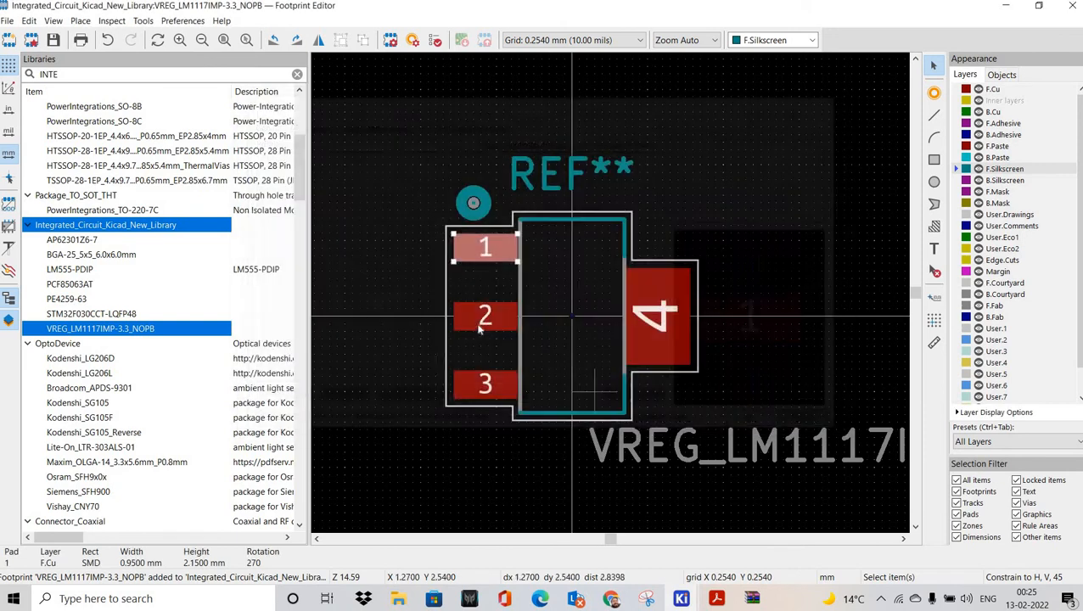
pyautogui.click(481, 319)
pyautogui.doubleClick(482, 322)
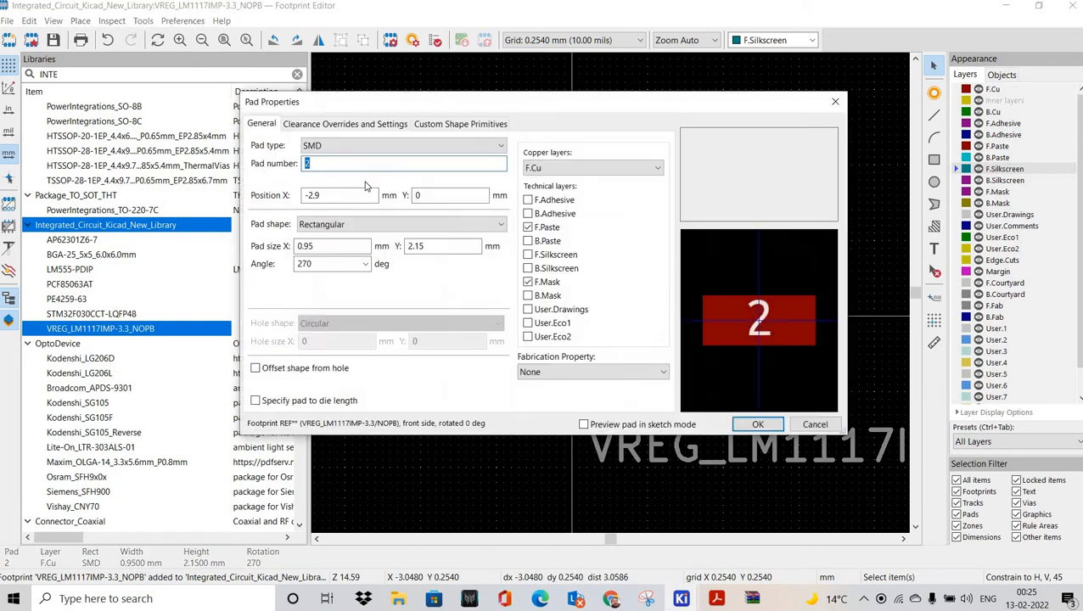
pyautogui.click(339, 123)
pyautogui.click(462, 124)
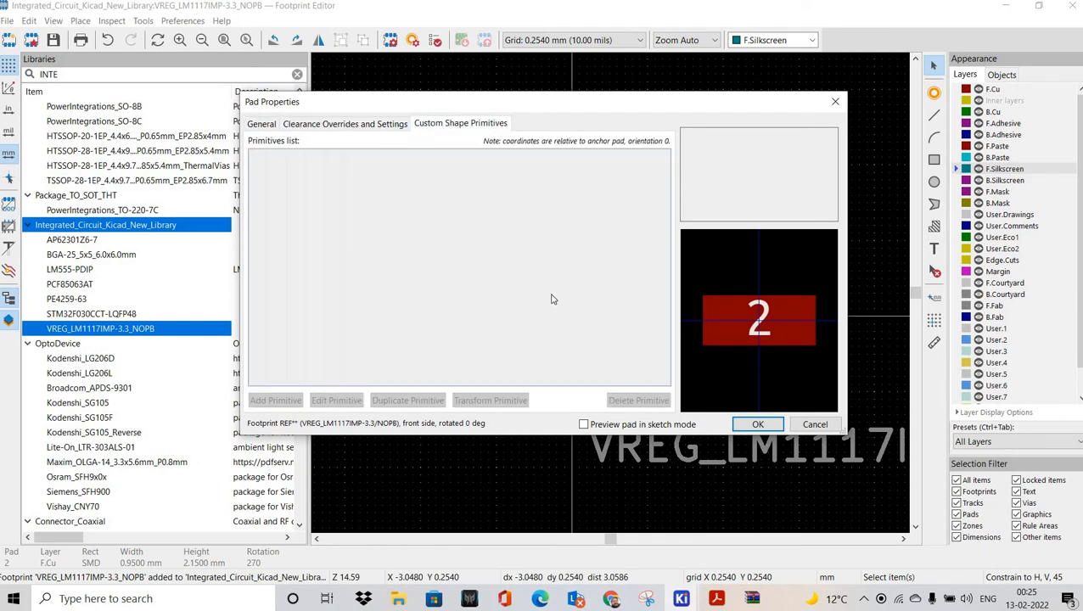
pyautogui.press('Escape')
# Step: Review pad 3 and pad 4 clearance and custom-shape settings without changes
pyautogui.doubleClick(484, 384)
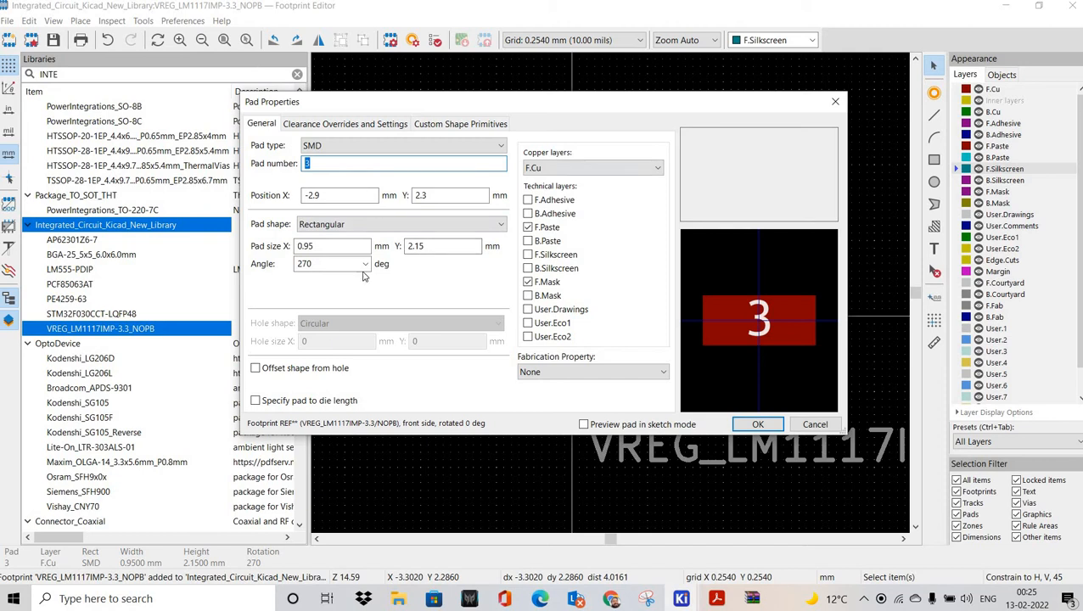
pyautogui.click(404, 130)
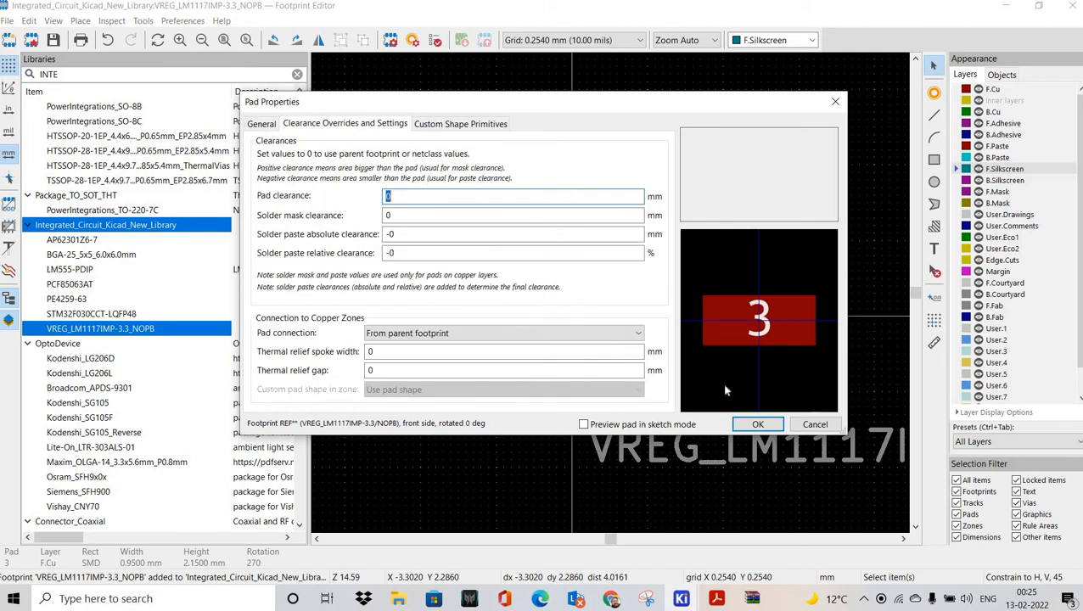
pyautogui.hotkey('ctrl', 'Tab')
pyautogui.press('Escape')
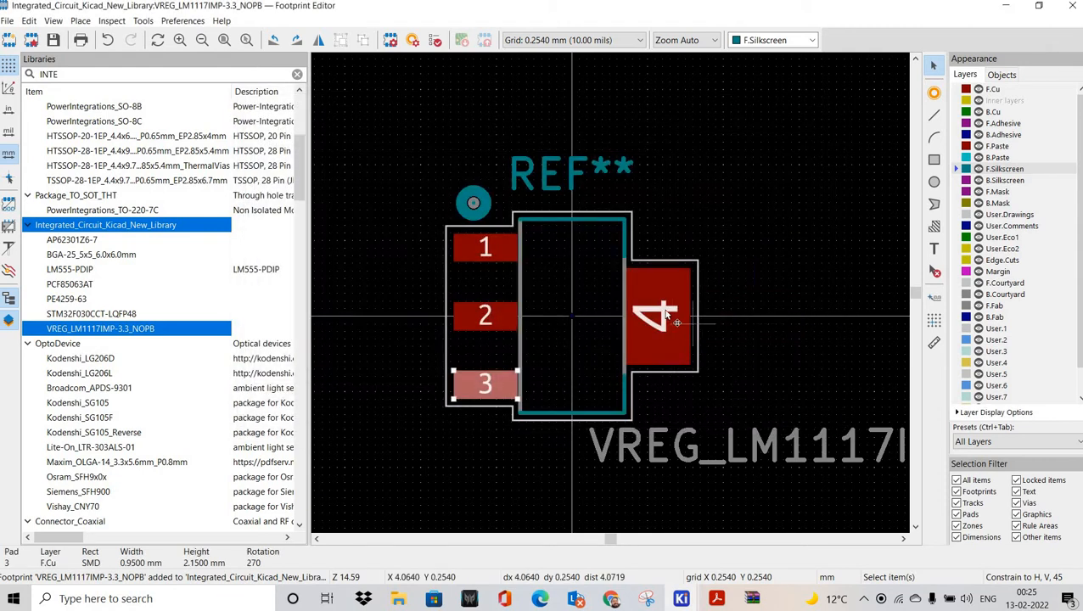
pyautogui.doubleClick(677, 318)
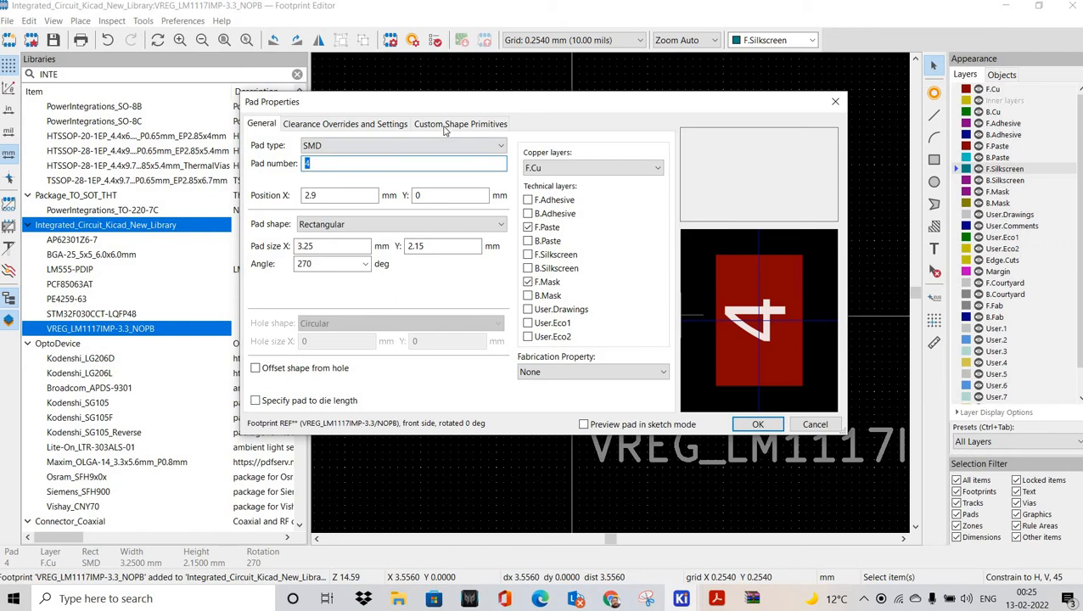
pyautogui.click(373, 126)
pyautogui.click(450, 126)
pyautogui.click(286, 129)
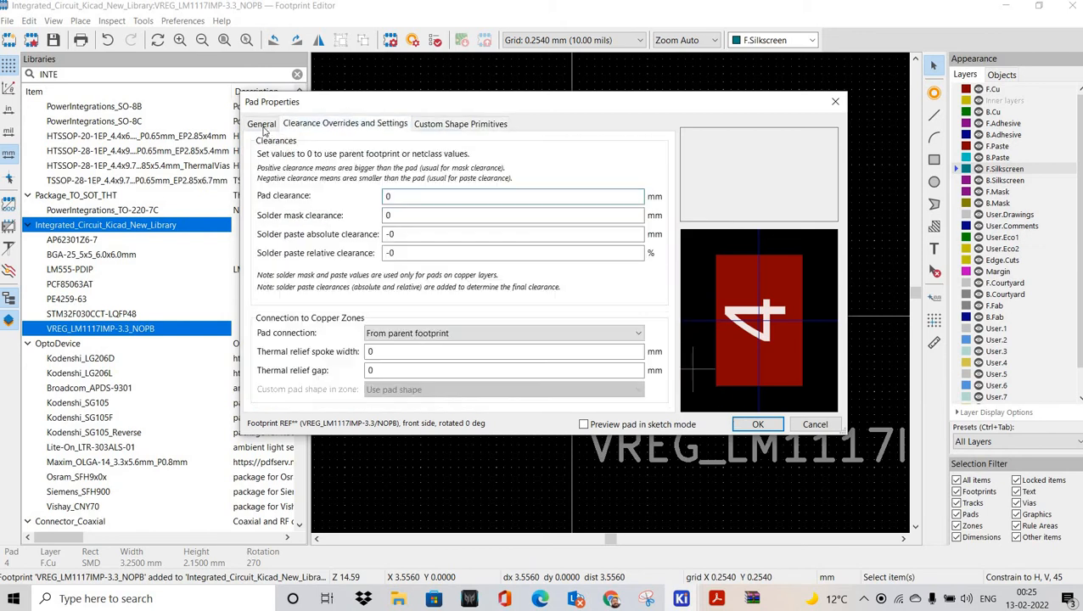
pyautogui.click(835, 425)
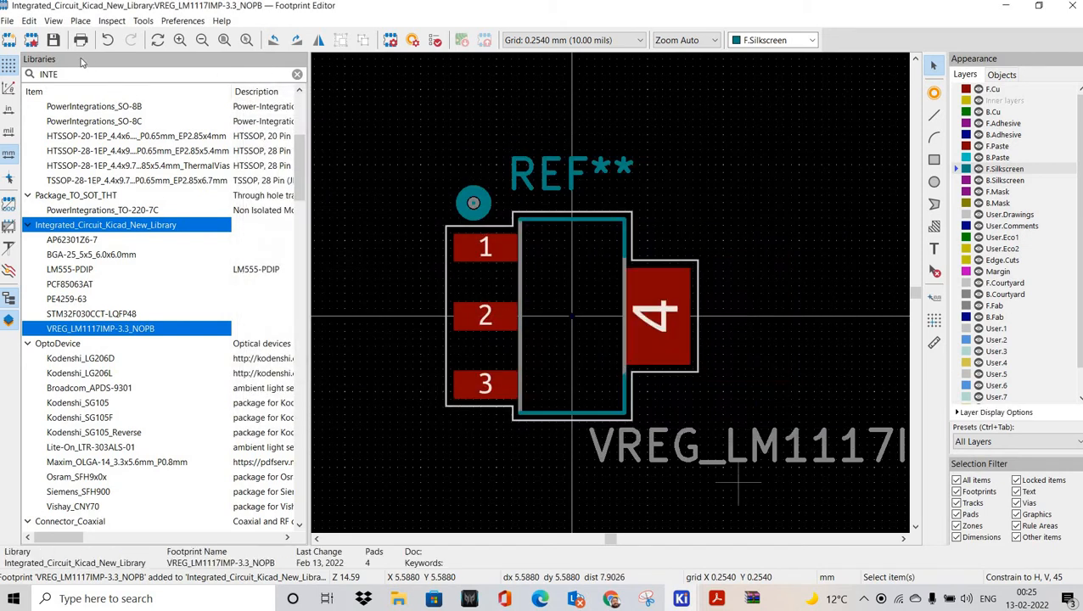
# Step: Preview the footprint in the 3D Viewer, then switch to the LM1117IMP-3.3/NOPB symbol
pyautogui.click(53, 20)
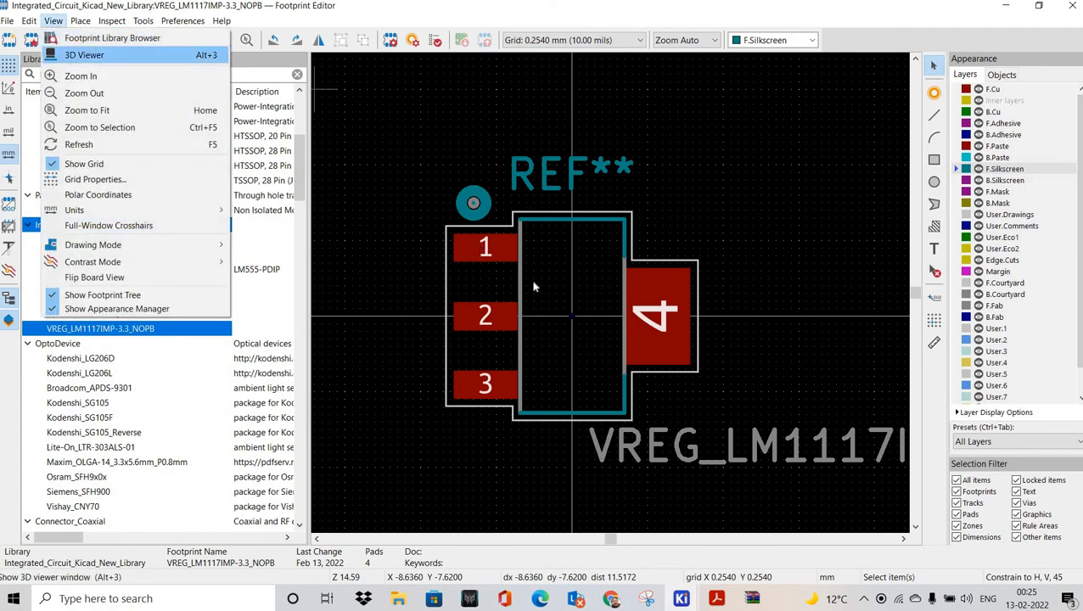
pyautogui.click(68, 56)
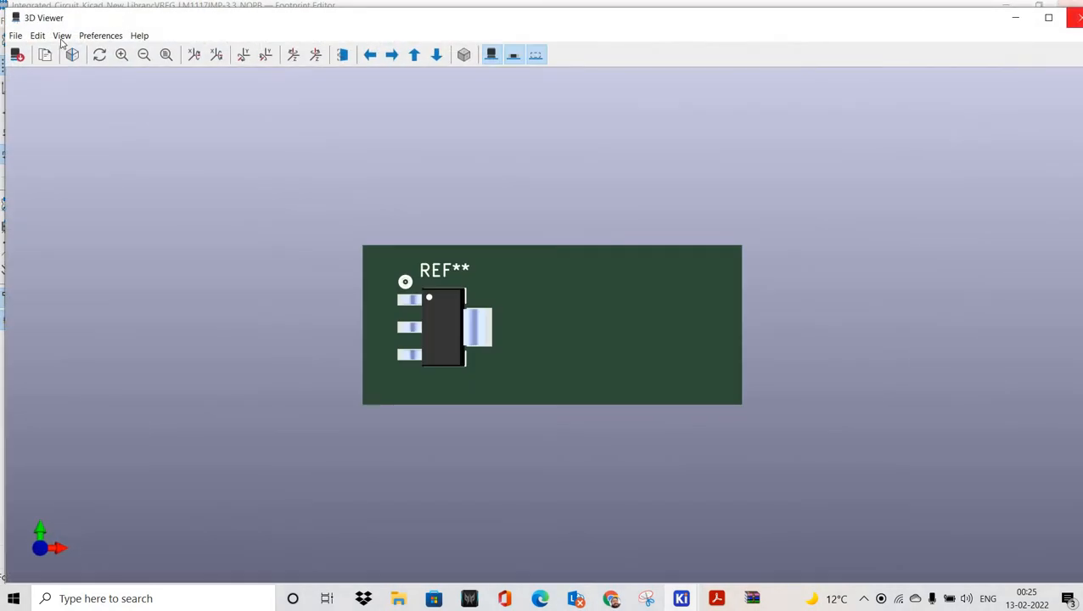
pyautogui.click(1075, 17)
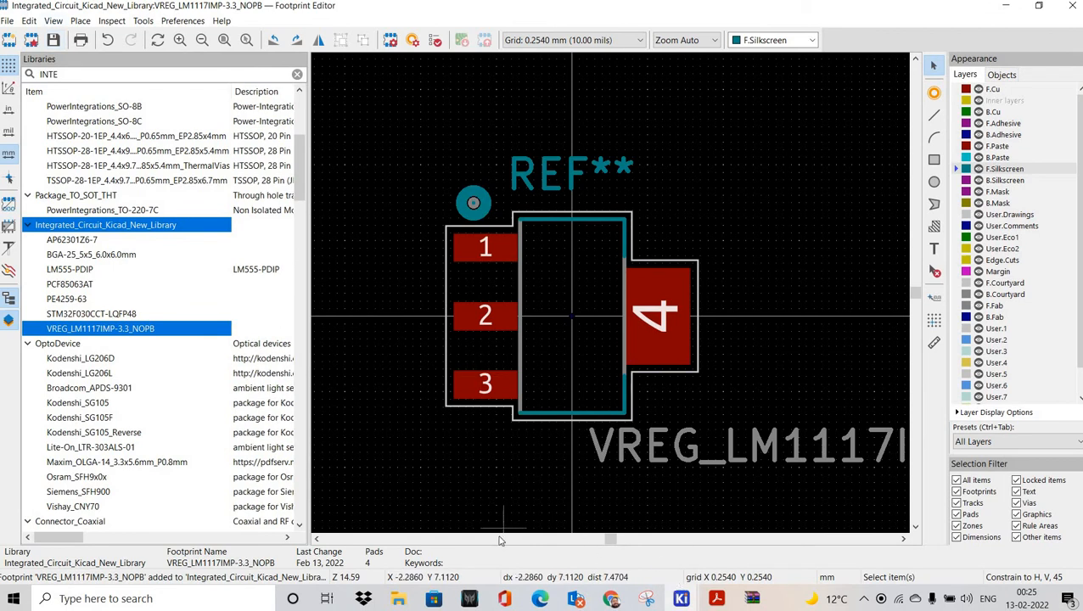
pyautogui.click(682, 598)
pyautogui.click(917, 540)
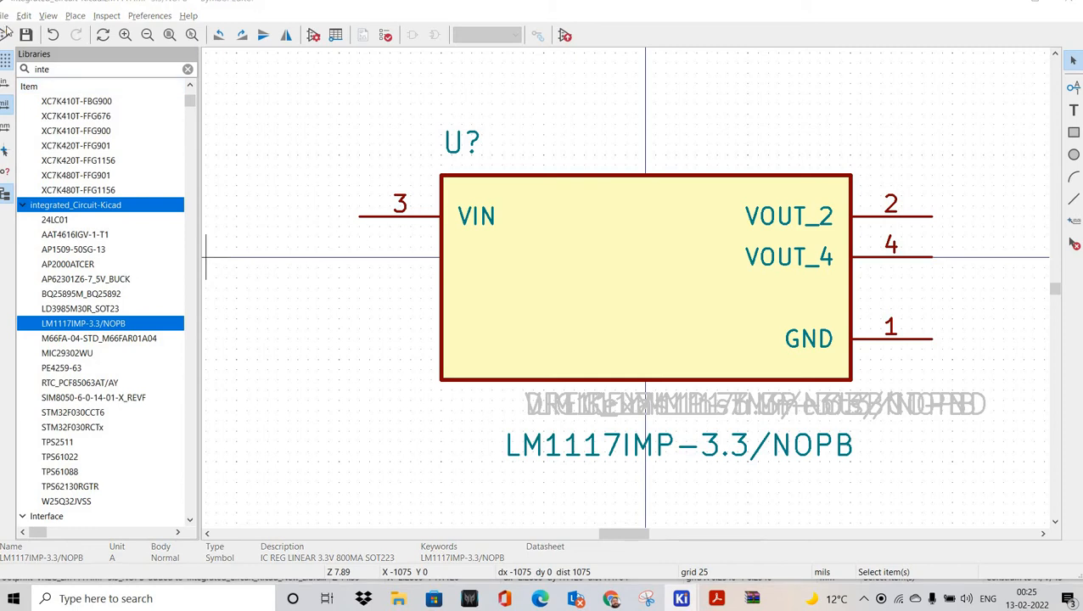
# Step: Set the symbol's Footprint field to VREG_LM1117IMP-3.3_NOPB, filtering libraries by INTE
pyautogui.click(4, 15)
pyautogui.click(51, 208)
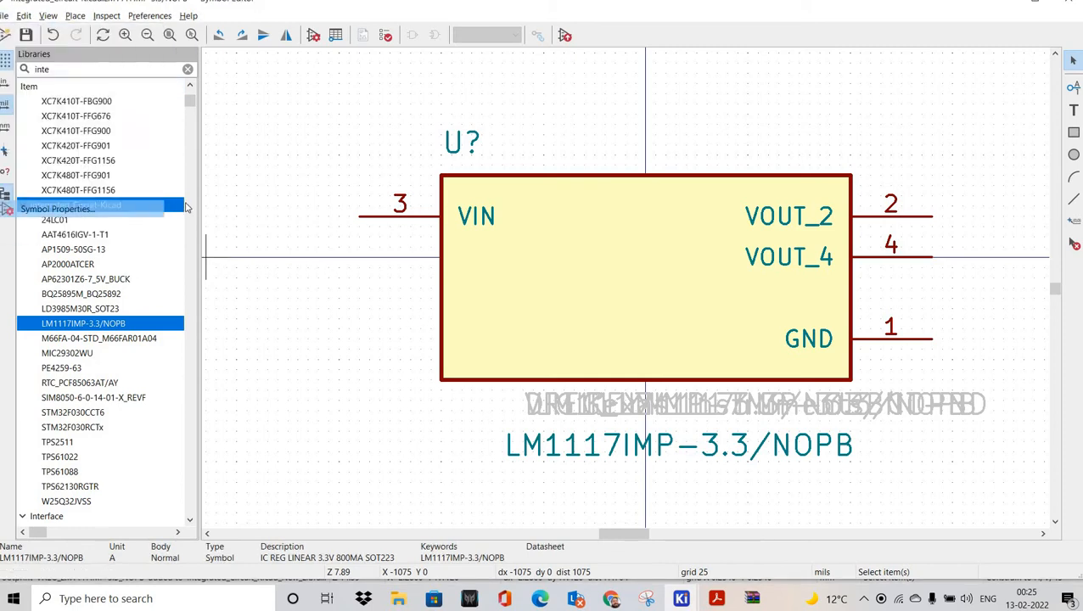
pyautogui.click(177, 188)
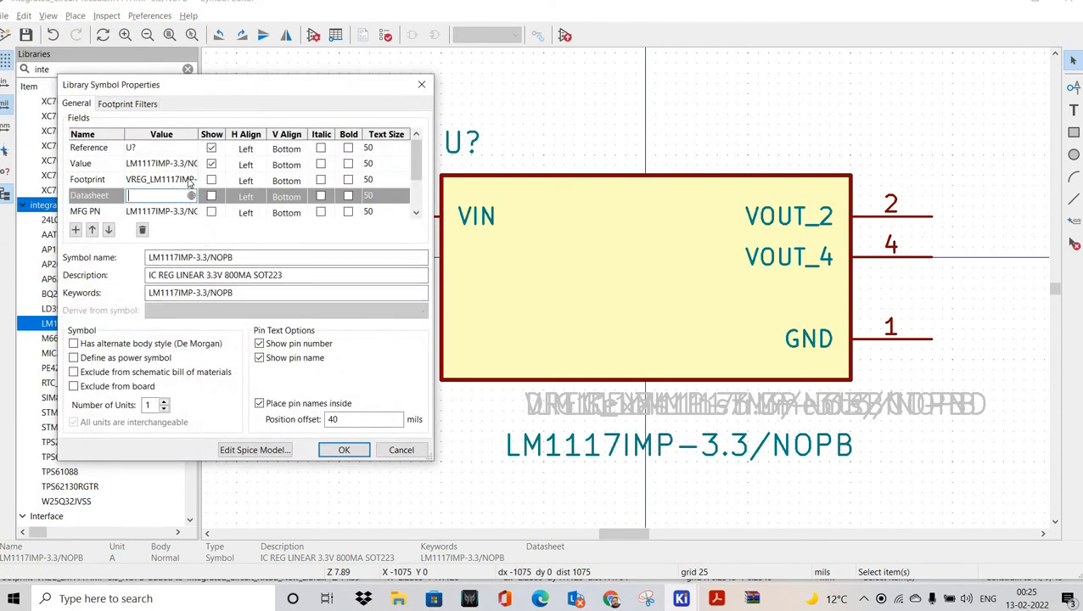
pyautogui.click(189, 181)
pyautogui.click(191, 180)
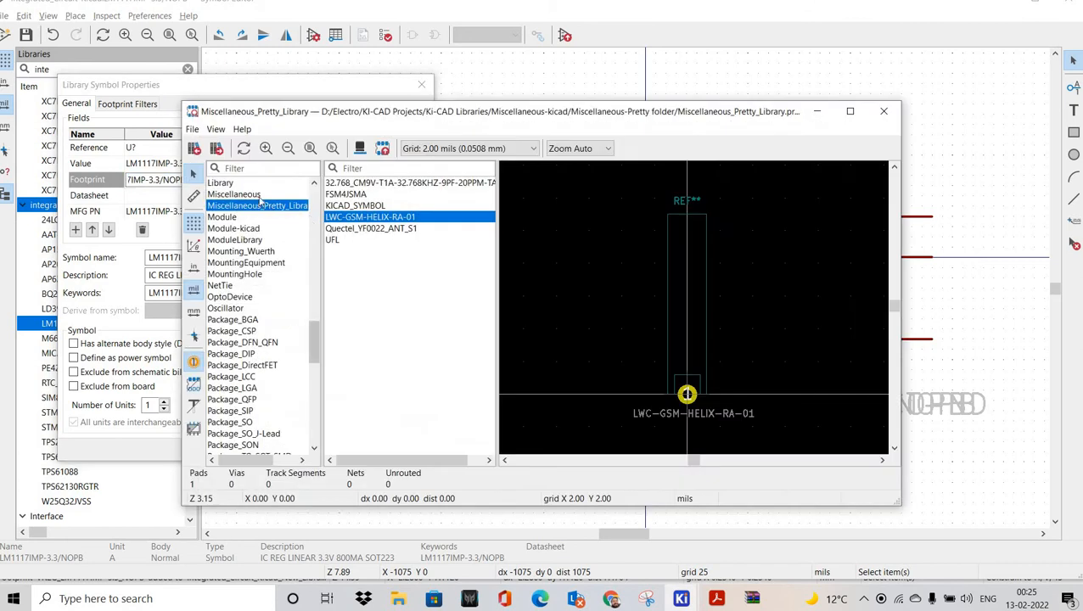
pyautogui.write('INTE')
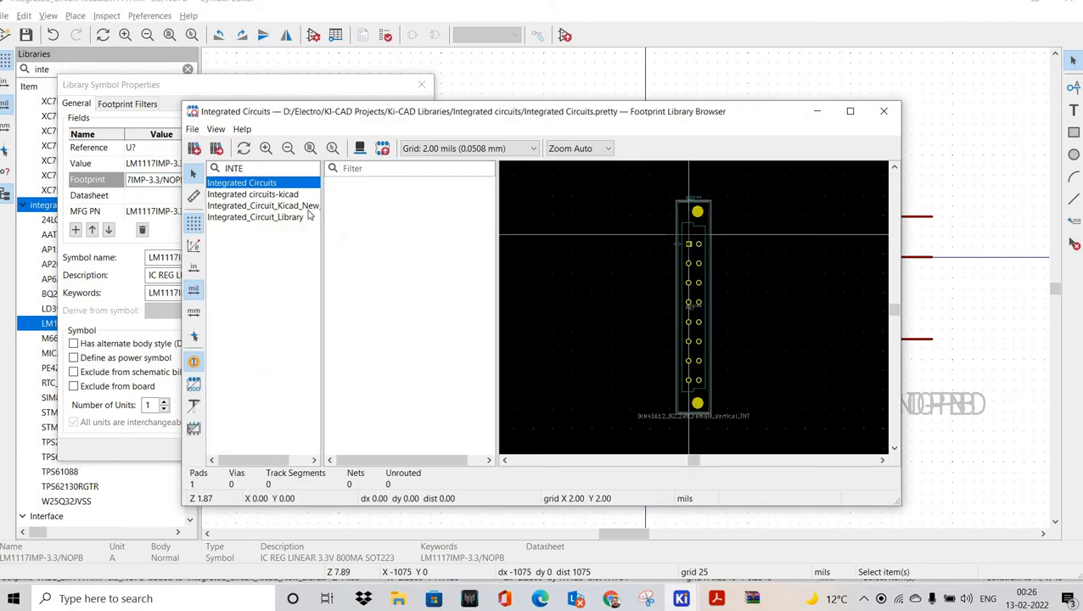
pyautogui.click(308, 207)
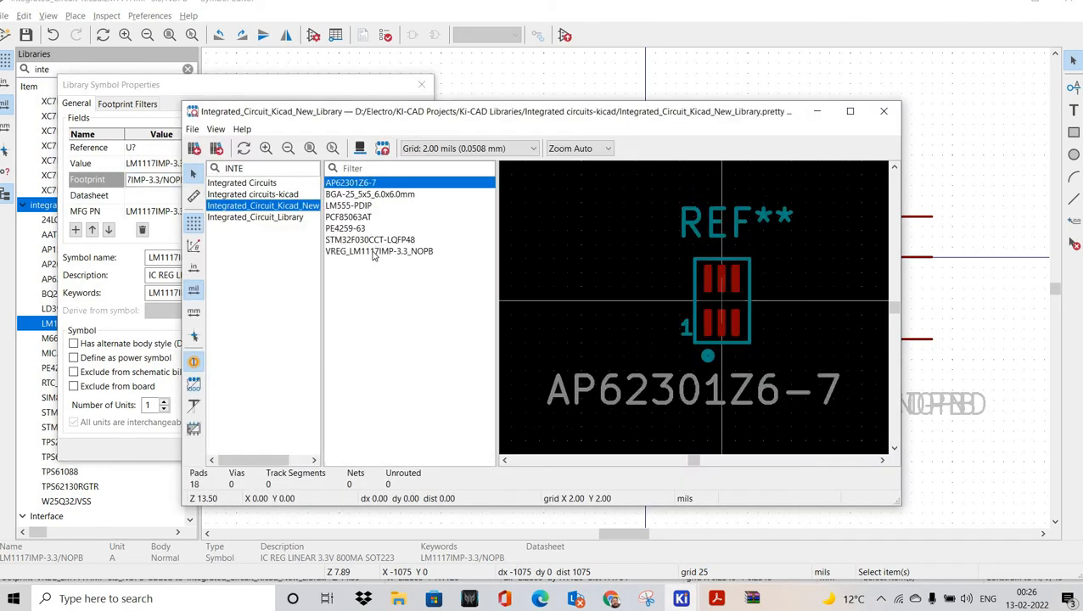
pyautogui.click(376, 241)
pyautogui.click(378, 252)
pyautogui.moveTo(612, 260); pyautogui.dragTo(714, 253, button='middle')
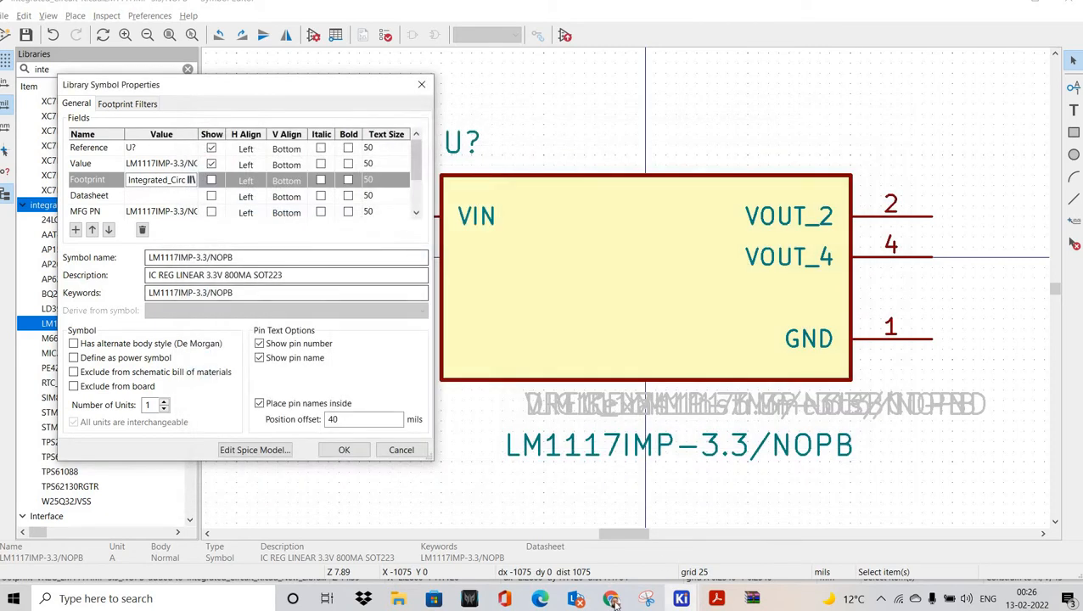
pyautogui.click(612, 600)
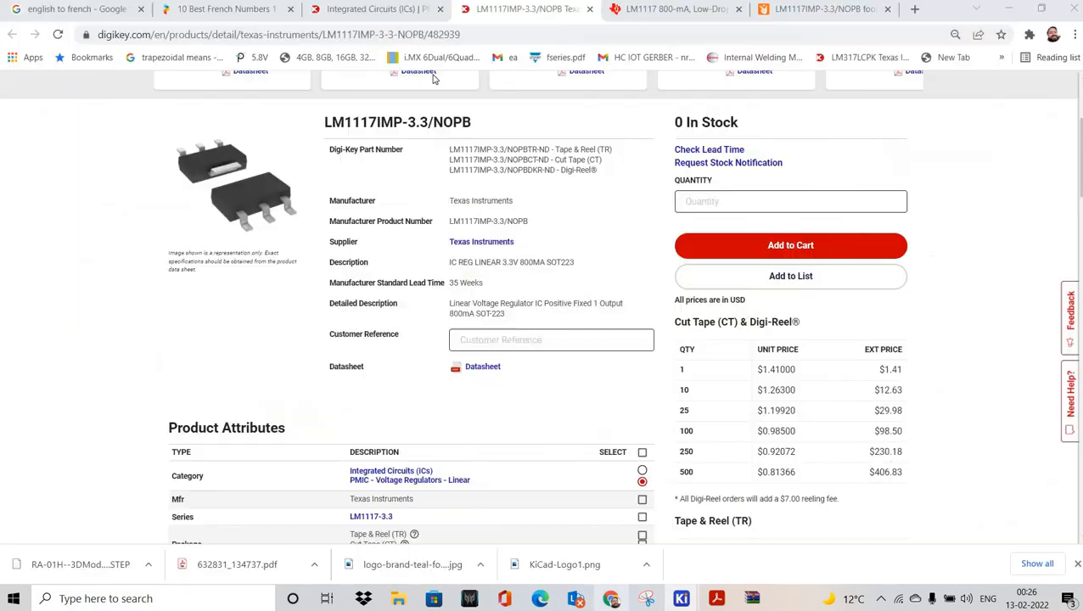
# Step: Copy the Digi-Key product page address and begin editing the Datasheet field
pyautogui.hotkey('ctrl', 'l')
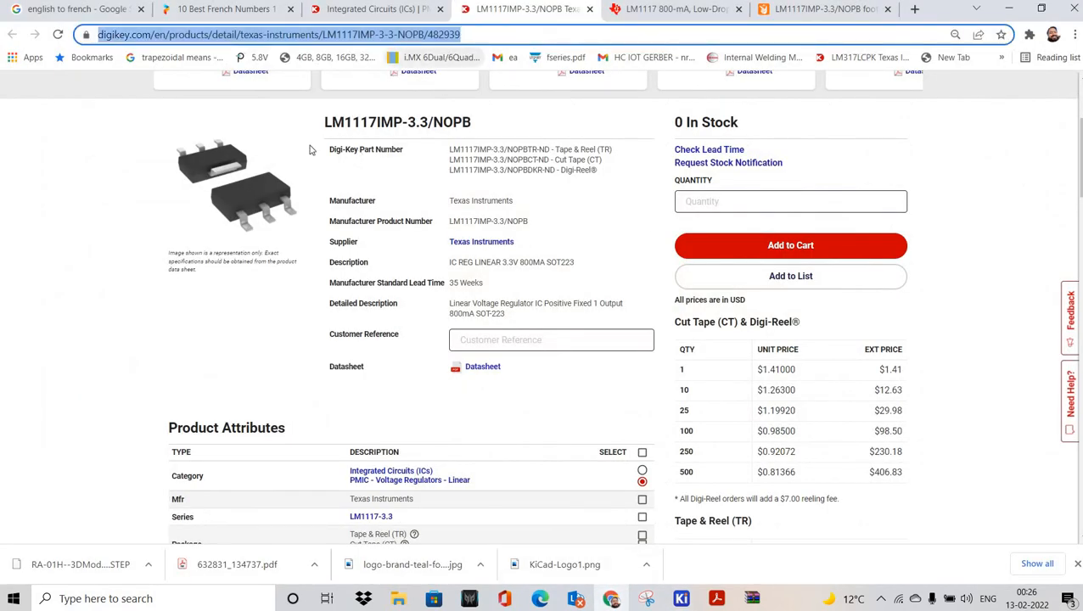
pyautogui.hotkey('alt', 'Tab')
pyautogui.click(187, 196)
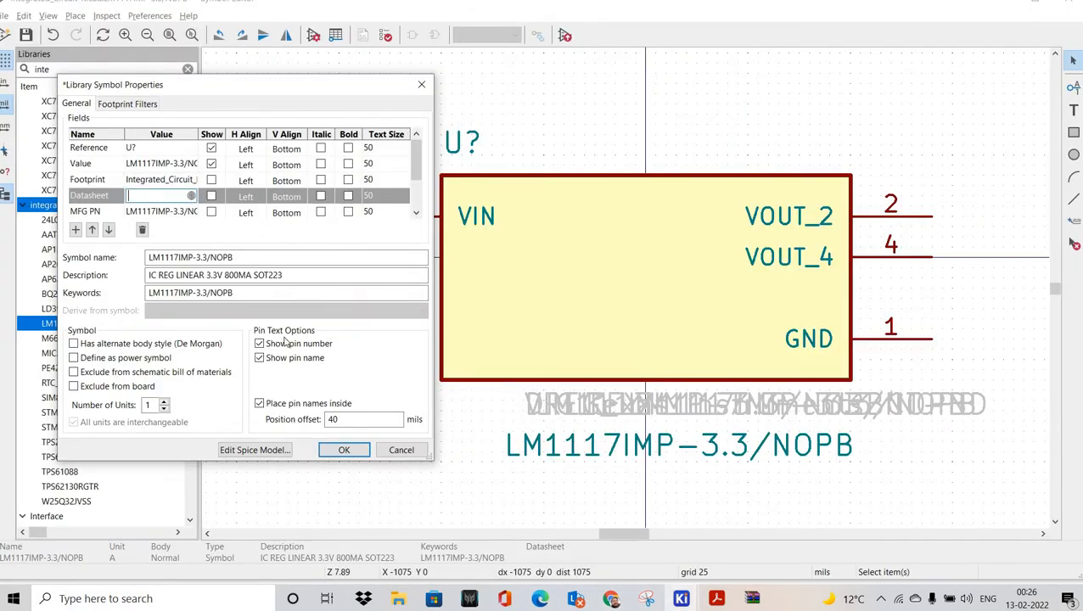
# Step: Paste the Digi-Key URL as the Datasheet, apply, and save the symbol library
pyautogui.hotkey('ctrl', 'v')
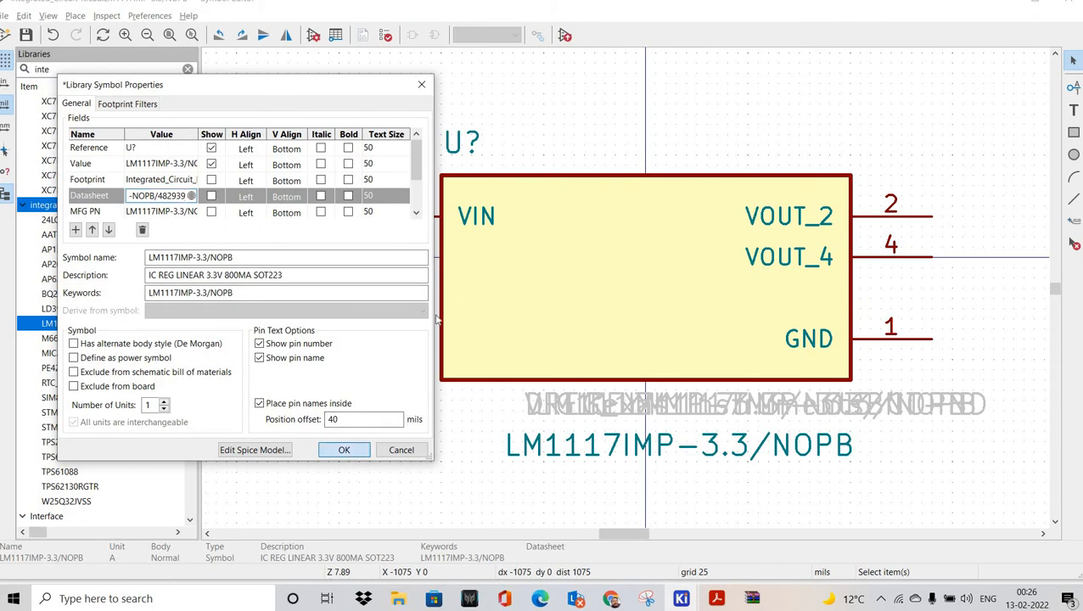
pyautogui.click(344, 450)
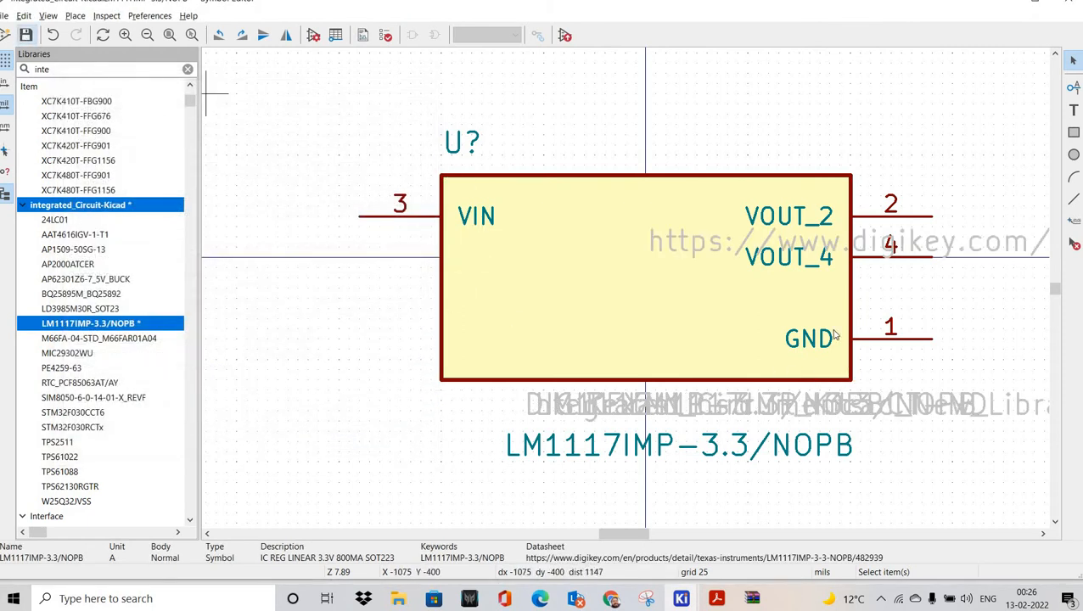
pyautogui.hotkey('ctrl', 's')
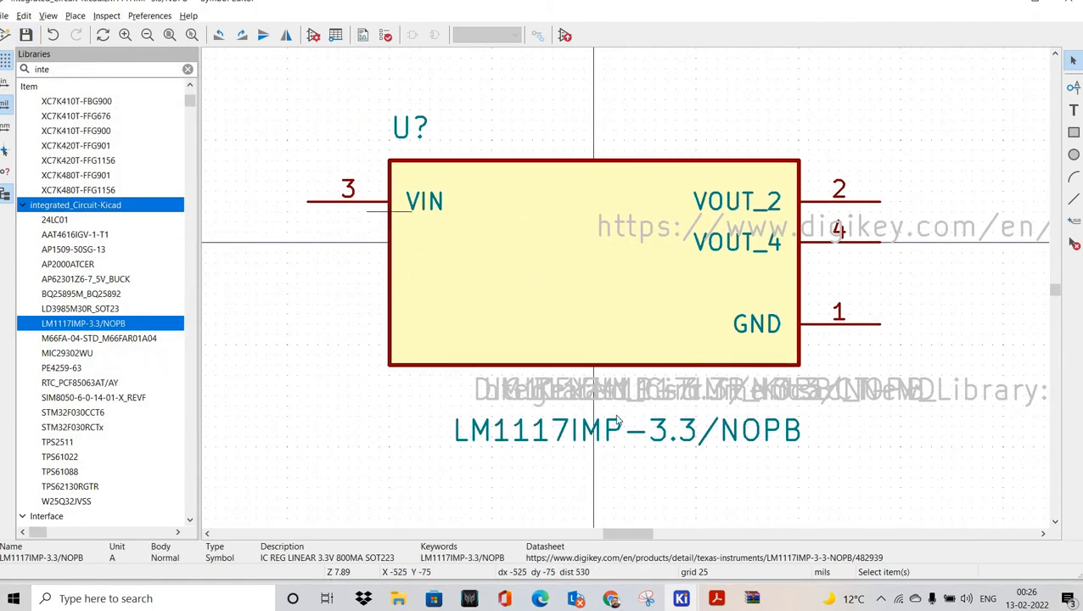
# Step: View the Digi-Key page, then flip between the LM1117 footprint and symbol editors
pyautogui.click(611, 600)
pyautogui.click(612, 599)
pyautogui.moveTo(682, 599)
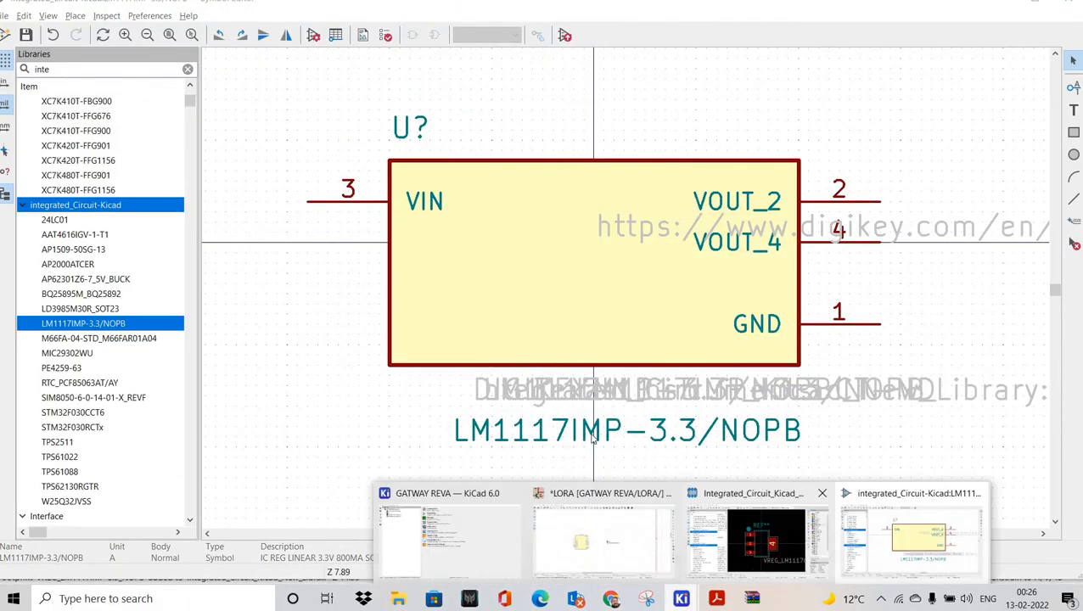
pyautogui.click(760, 531)
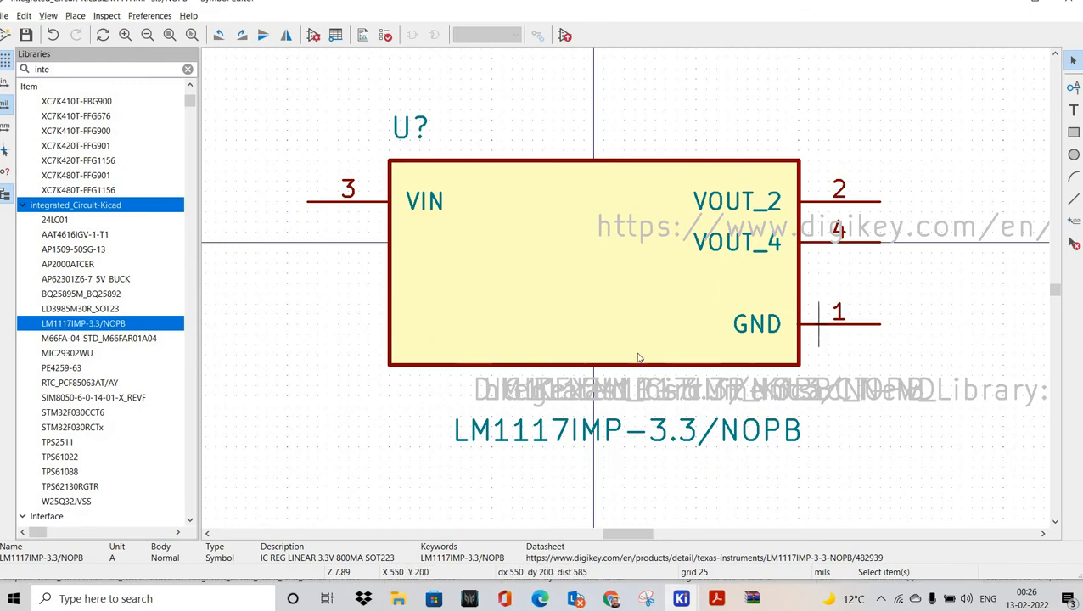
pyautogui.hotkey('alt', 'Tab')
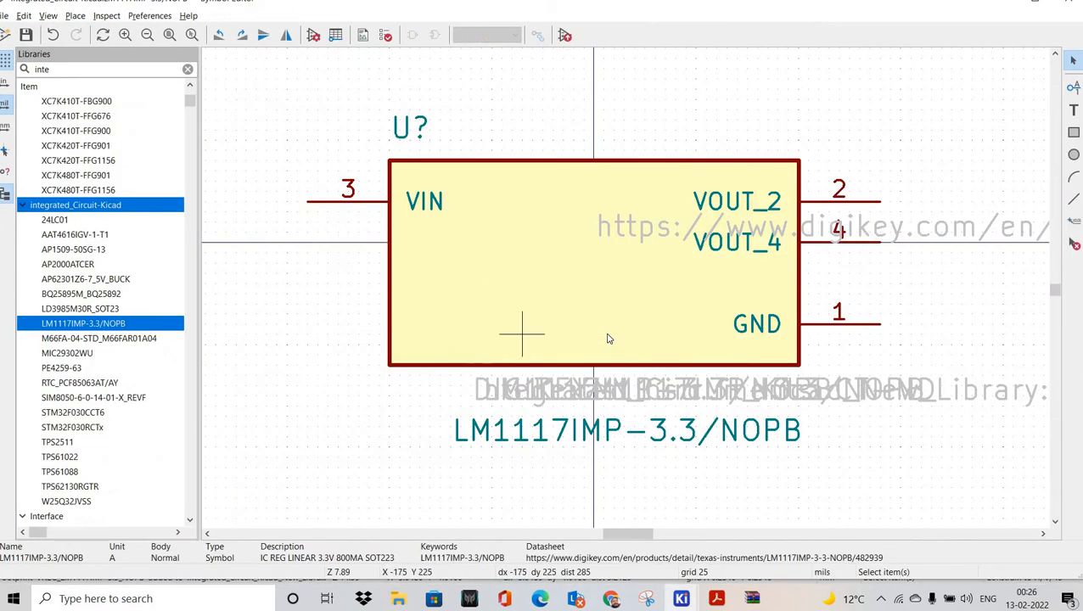
pyautogui.hotkey('alt', 'Tab')
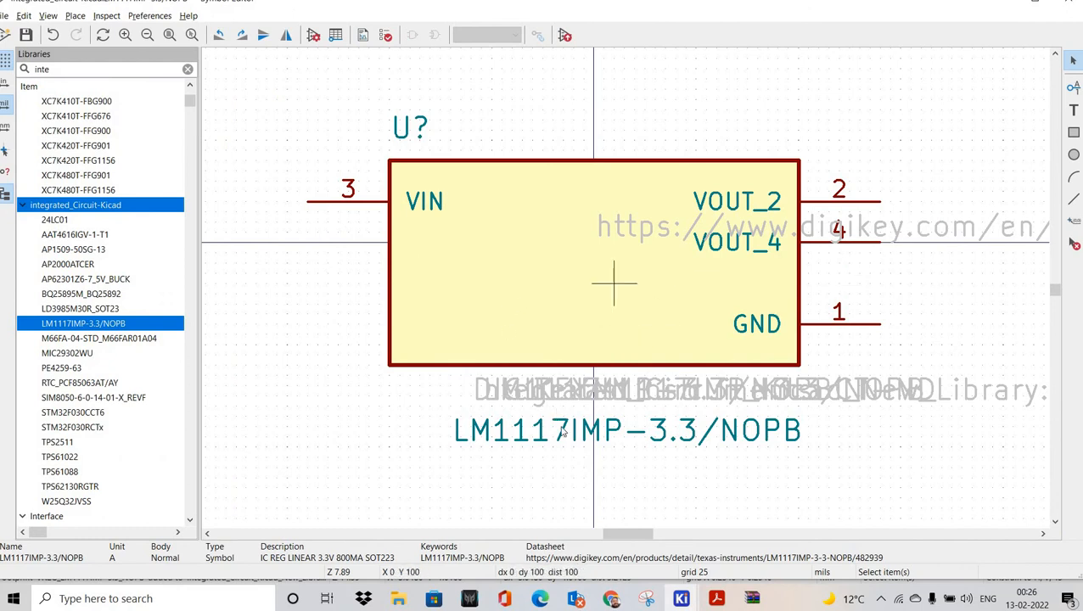
pyautogui.hotkey('alt', 'Tab')
pyautogui.hotkey('alt', 'Tab')
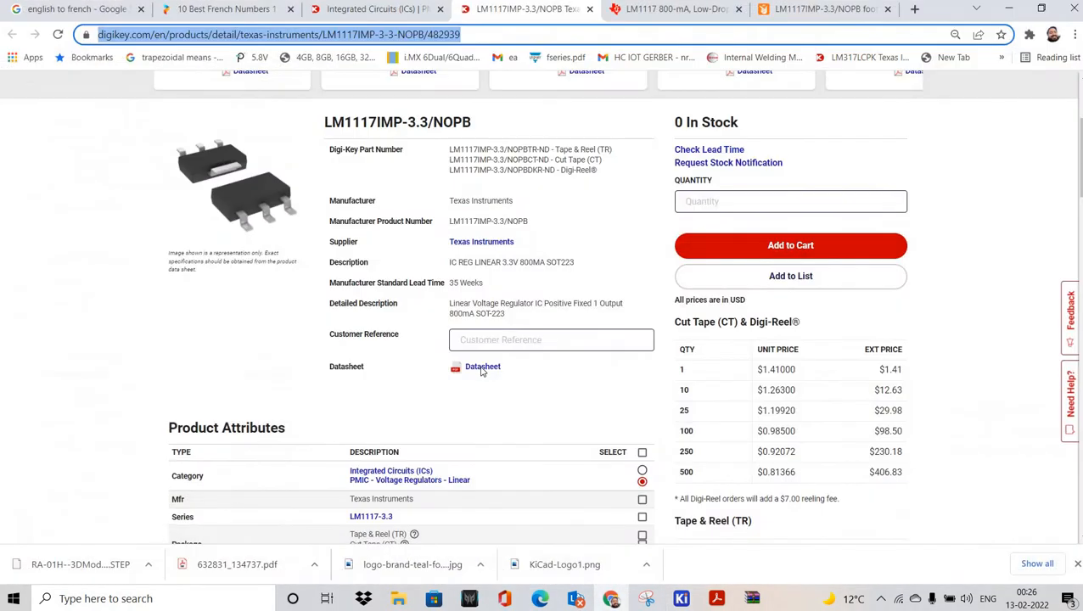
# Step: Open the LM1117 datasheet link in a new tab and scroll through the PDF
pyautogui.rightClick(482, 366)
pyautogui.click(522, 376)
pyautogui.click(593, 11)
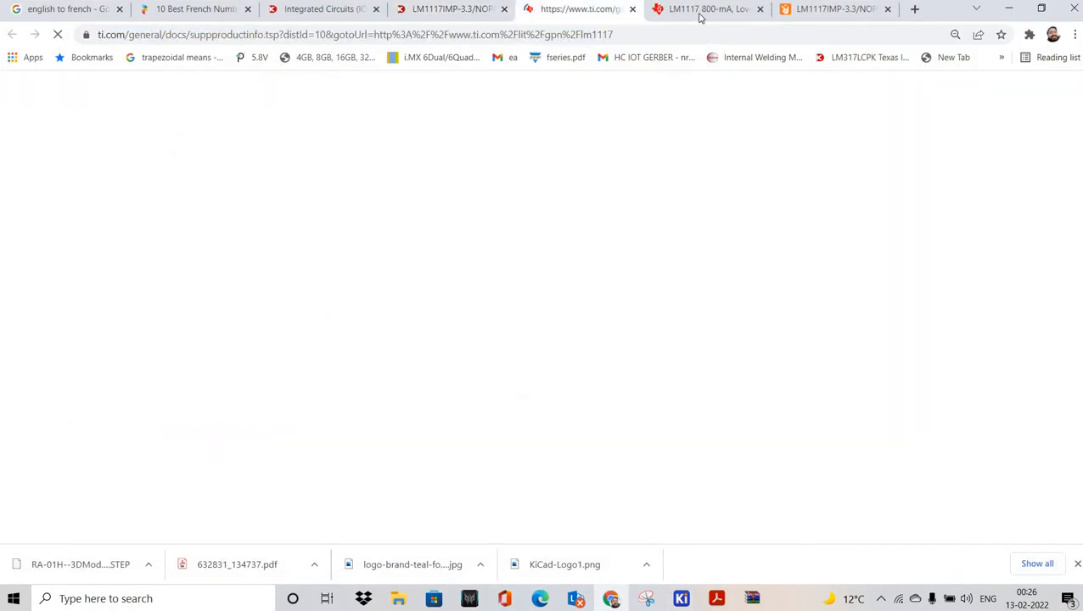
pyautogui.click(712, 10)
pyautogui.scroll(-16, 686, 386)
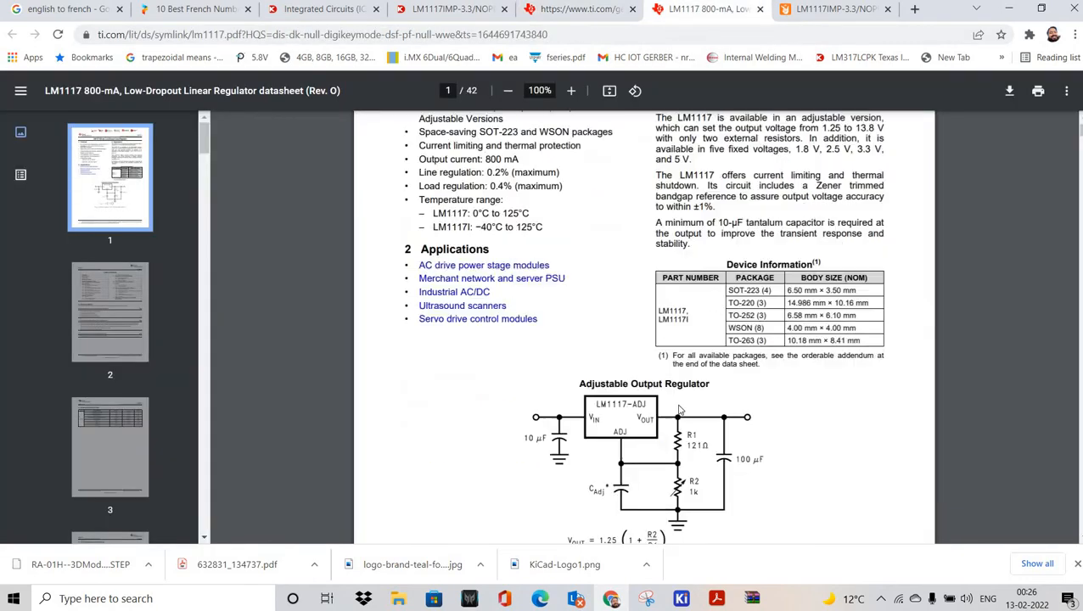
pyautogui.scroll(-15, 678, 370)
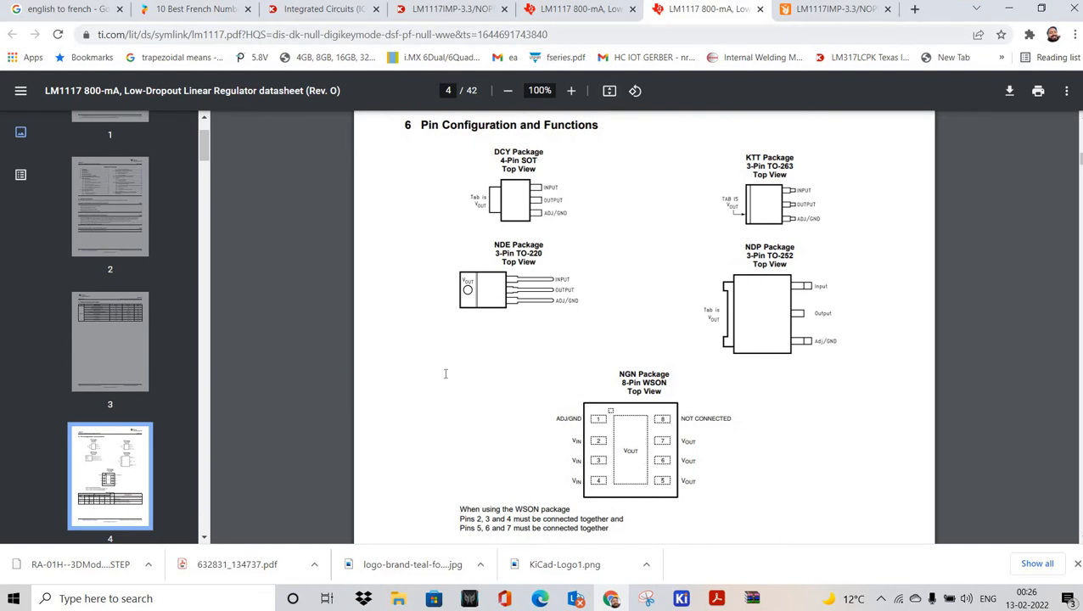
# Step: Check the Digi-Key page and highlight the SOT-223 package value
pyautogui.click(577, 10)
pyautogui.hotkey('ctrl', 'shift', 'Tab')
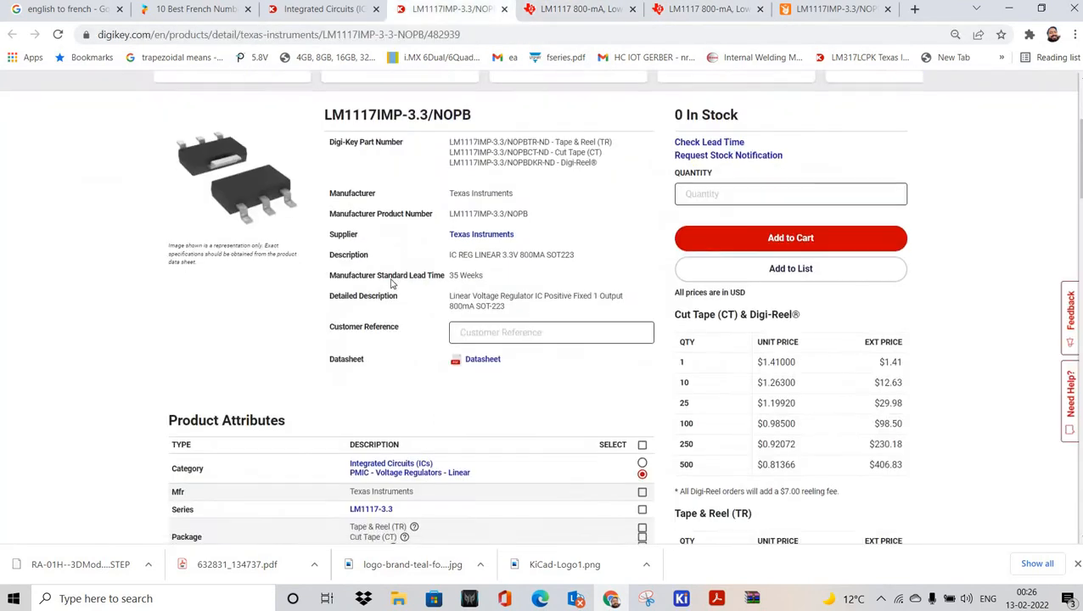
pyautogui.scroll(-8, 344, 296)
pyautogui.scroll(1, 344, 296)
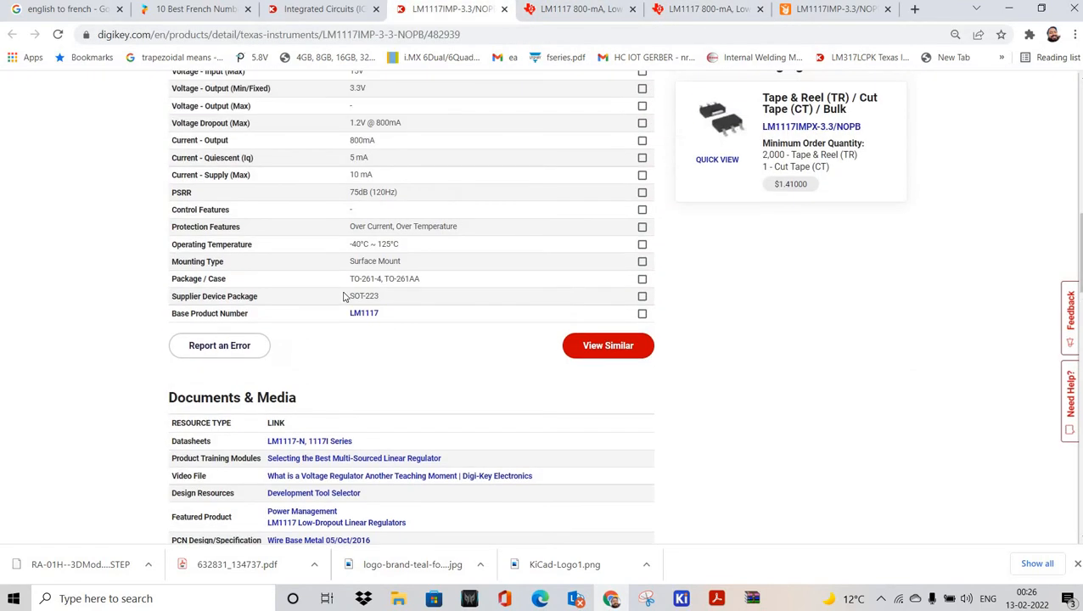
pyautogui.doubleClick(406, 296)
# Step: Scroll the datasheet to the page 4 Pin Configuration and Functions section
pyautogui.click(599, 10)
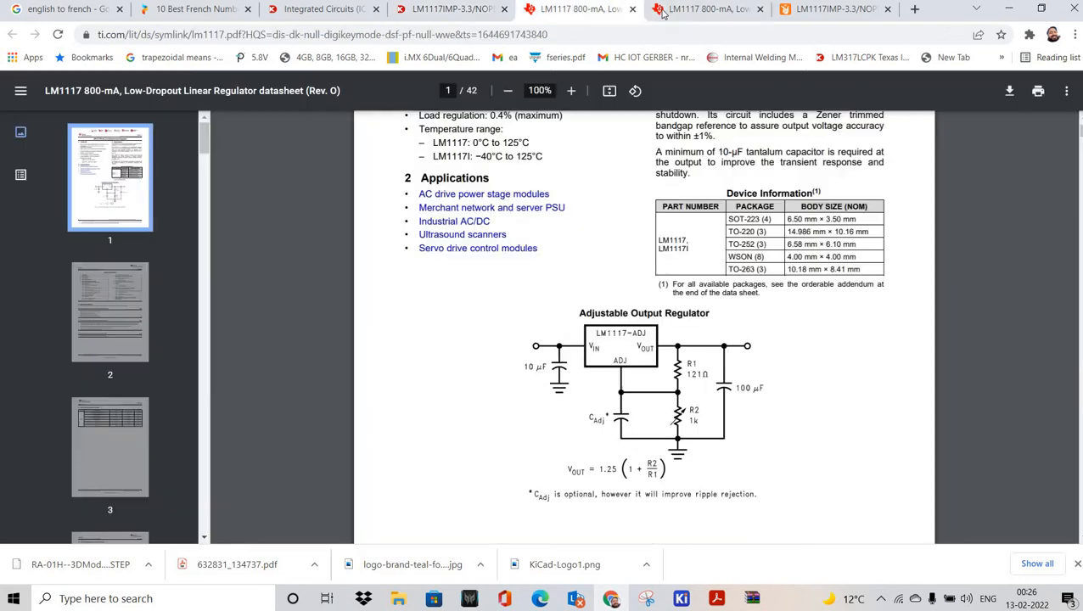
pyautogui.click(664, 12)
pyautogui.scroll(1, 701, 221)
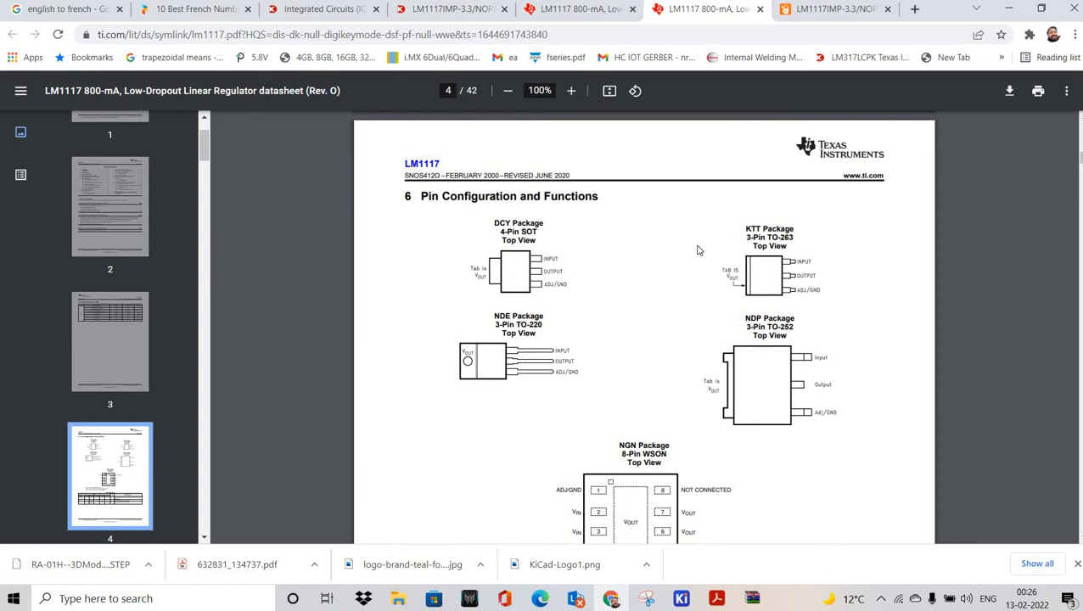
pyautogui.scroll(-2, 726, 333)
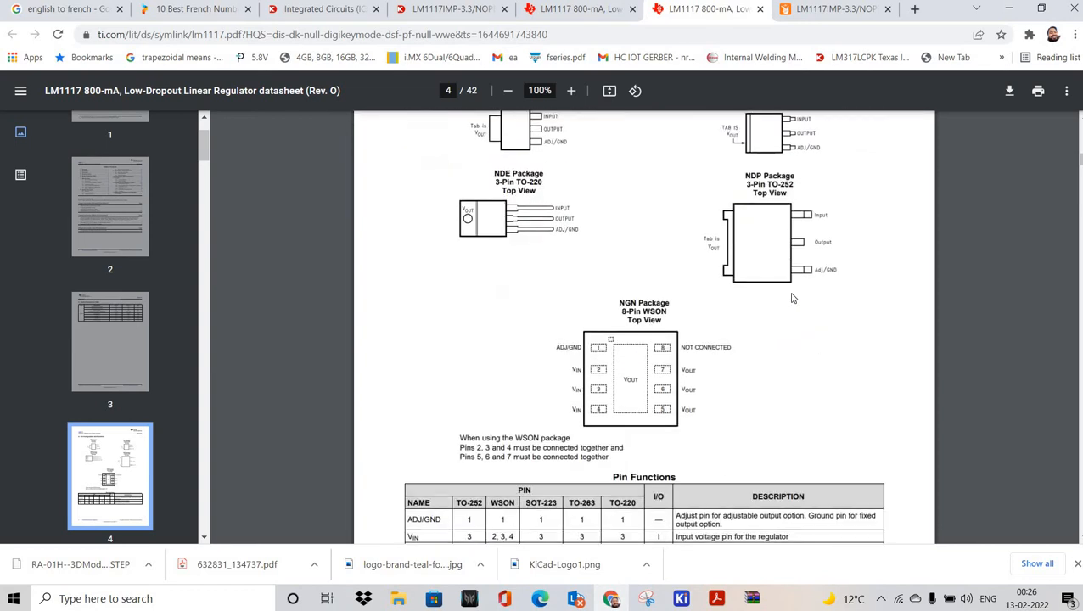
pyautogui.scroll(1, 725, 333)
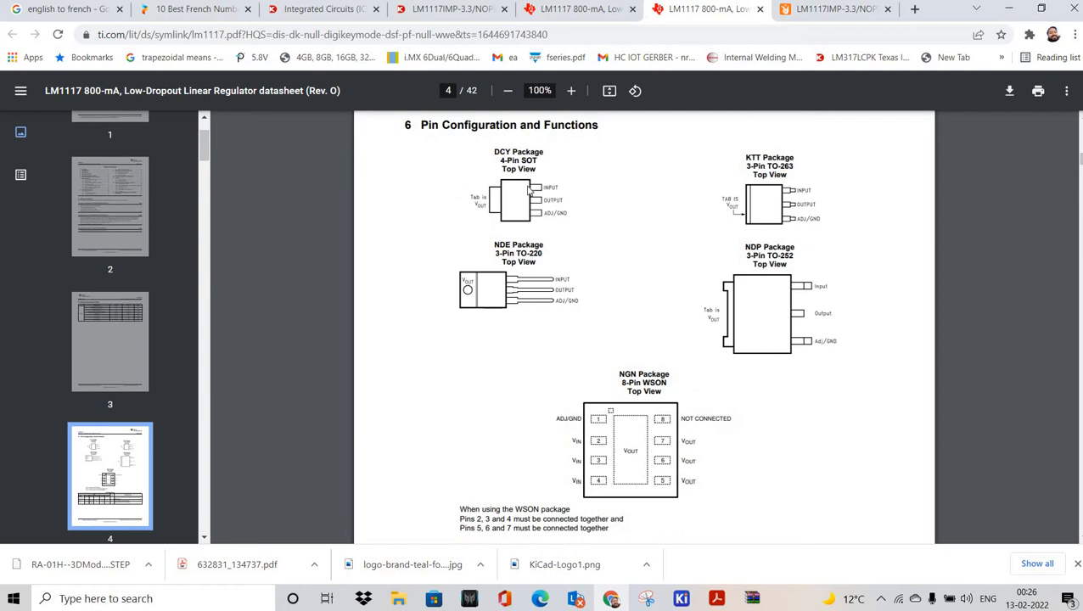
pyautogui.keyDown('ctrl'); pyautogui.scroll(3, 528, 192); pyautogui.keyUp('ctrl')
pyautogui.scroll(1, 536, 266)
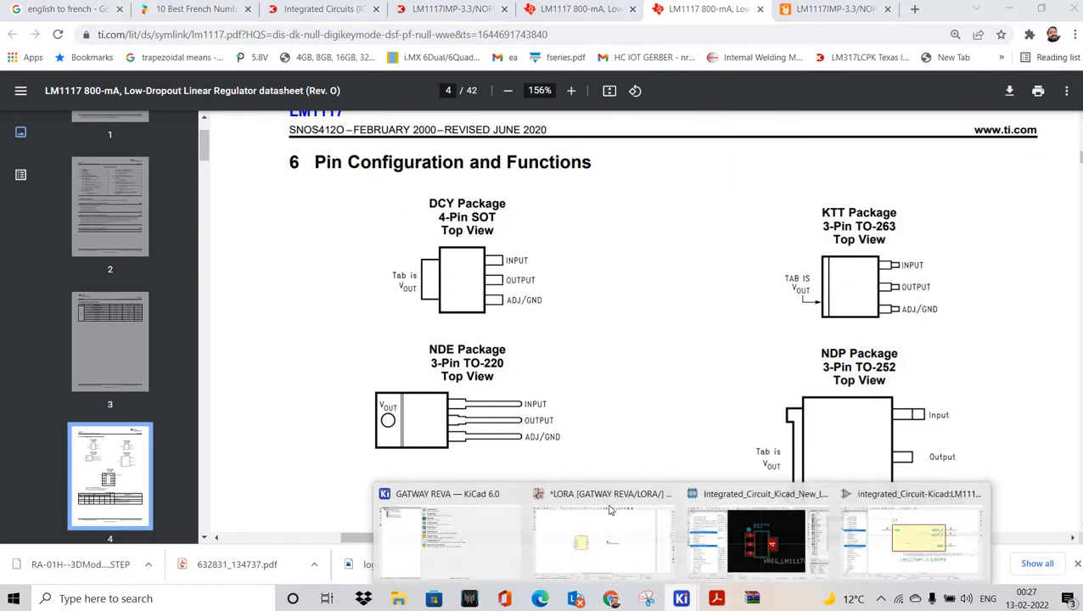
pyautogui.click(647, 599)
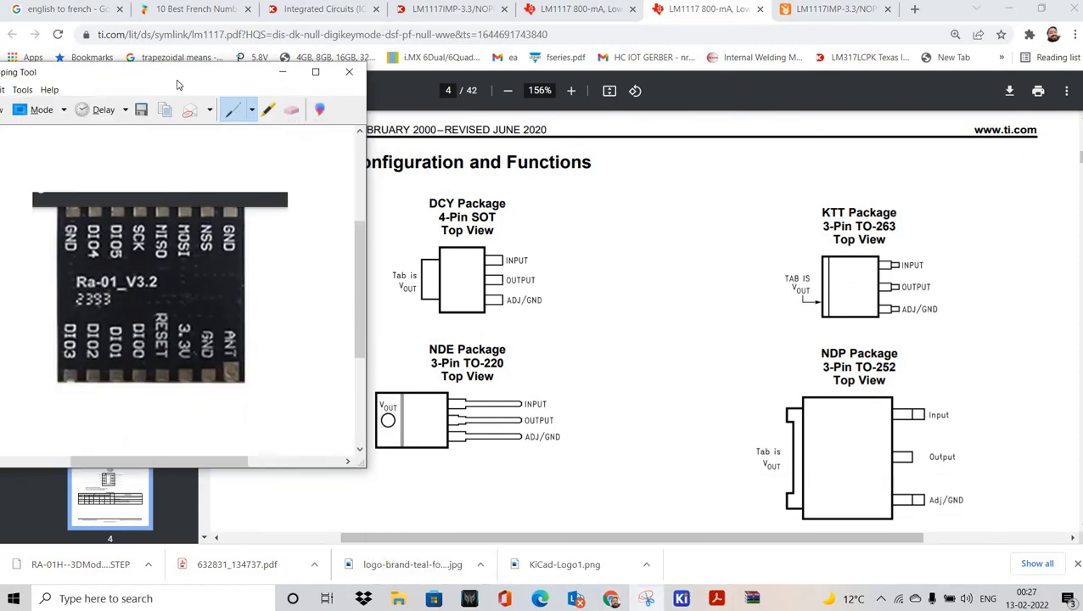
# Step: Snip the datasheet's DCY package pinout and place it beside the LM1117 footprint pads
pyautogui.click(77, 100)
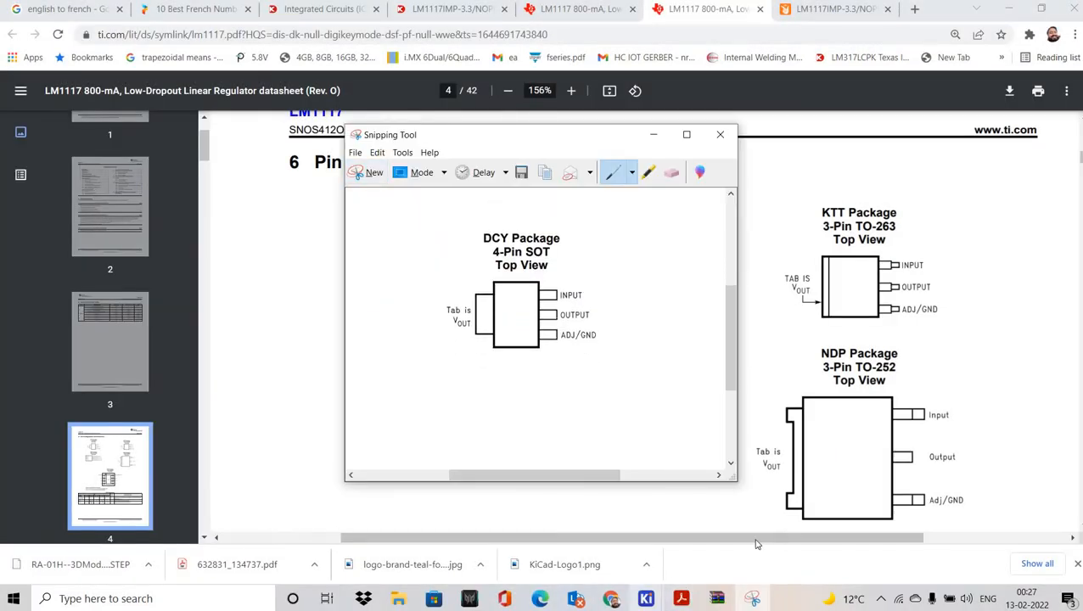
pyautogui.click(648, 598)
pyautogui.click(652, 528)
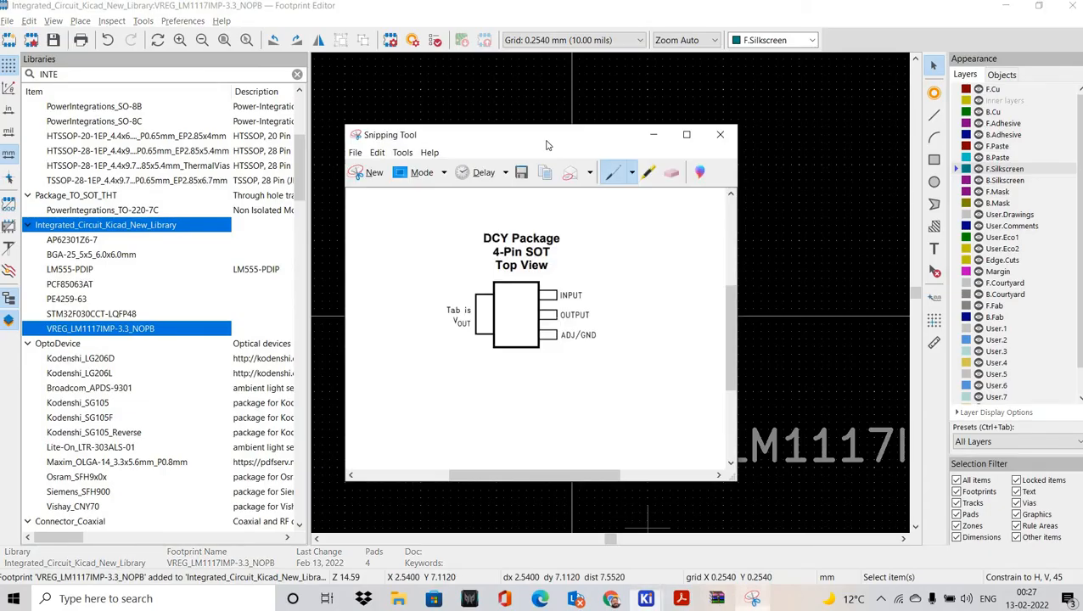
pyautogui.moveTo(509, 134); pyautogui.dragTo(141, 138)
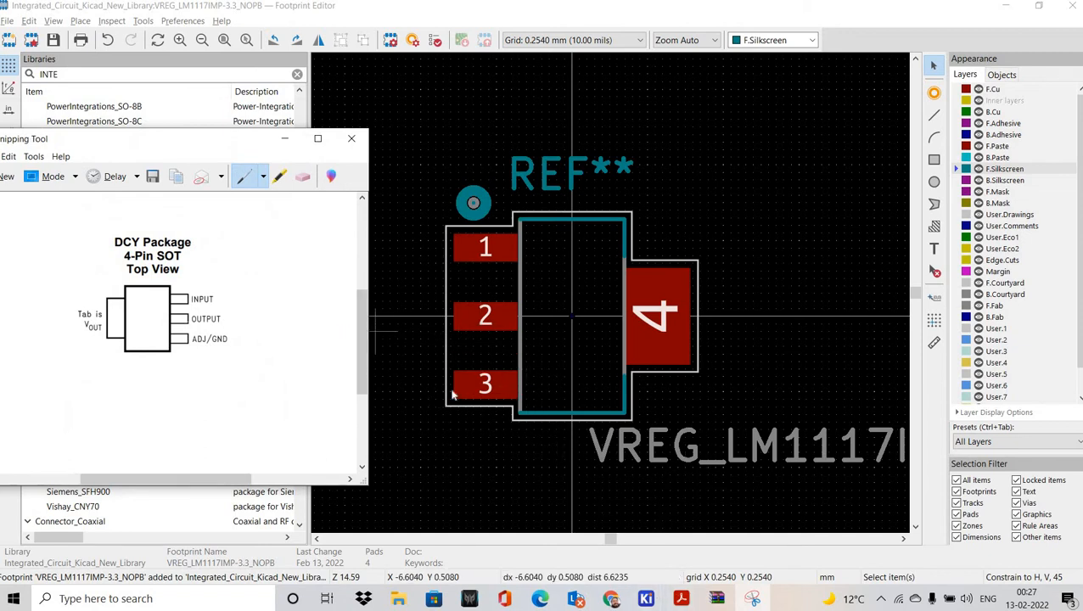
# Step: Compare the DCY pinout capture against the footprint, then view the LM1117 symbol
pyautogui.click(648, 597)
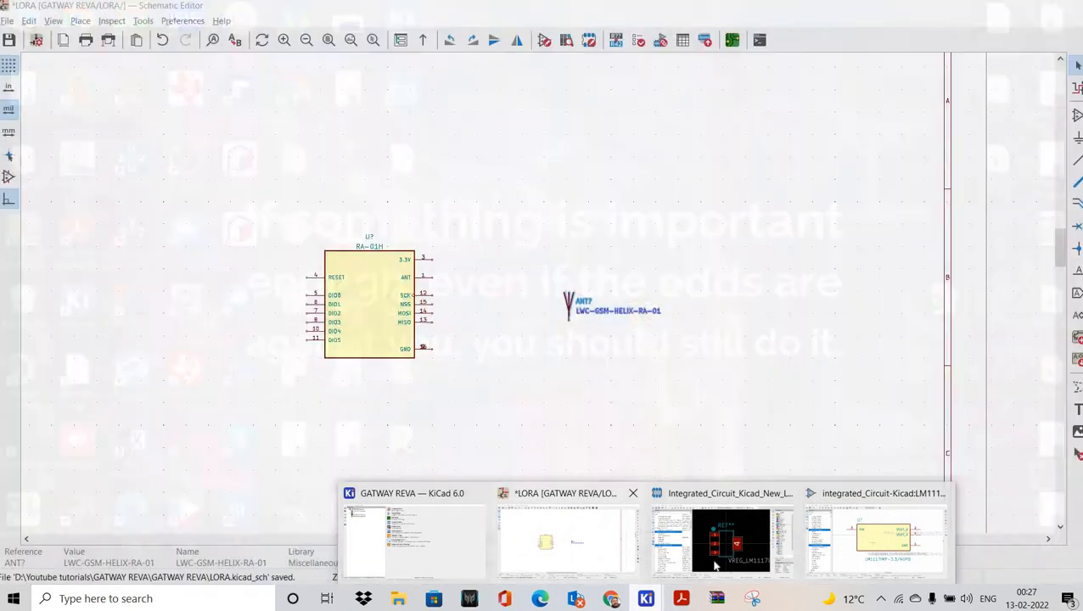
pyautogui.moveTo(733, 569)
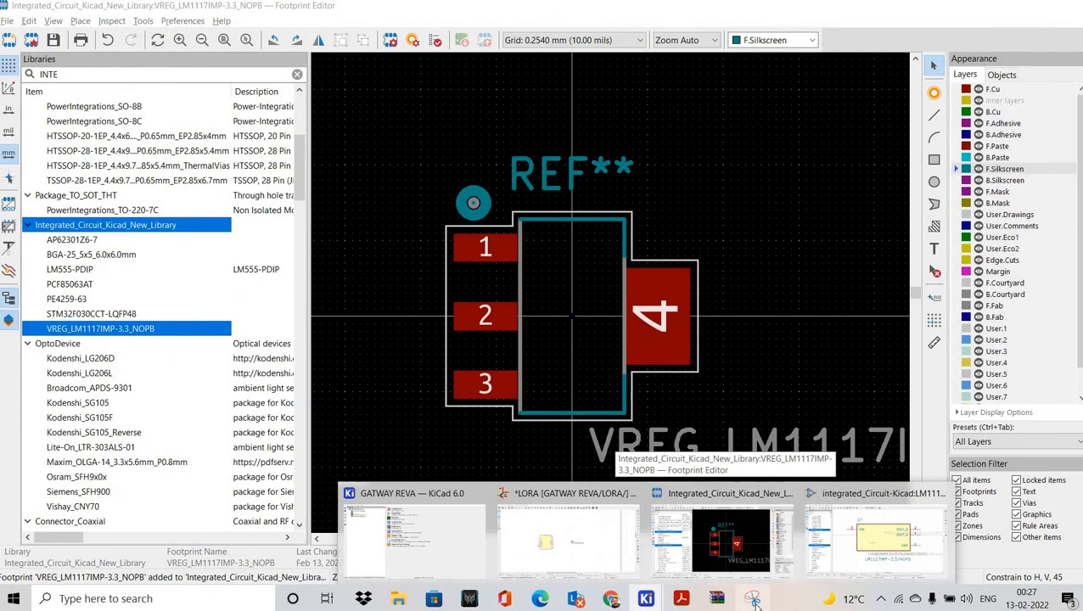
pyautogui.click(753, 599)
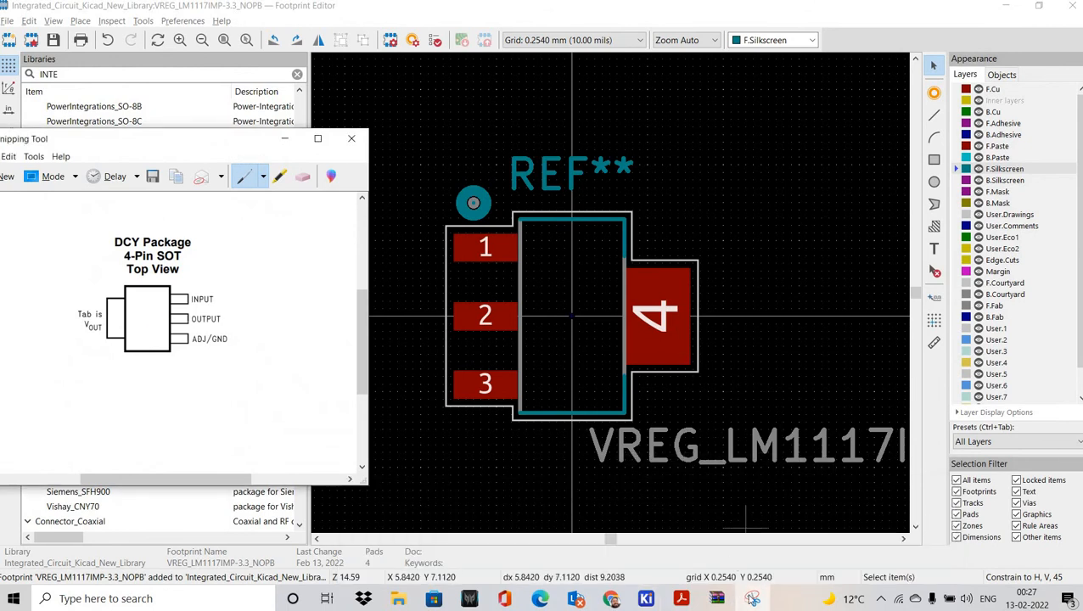
pyautogui.moveTo(753, 598)
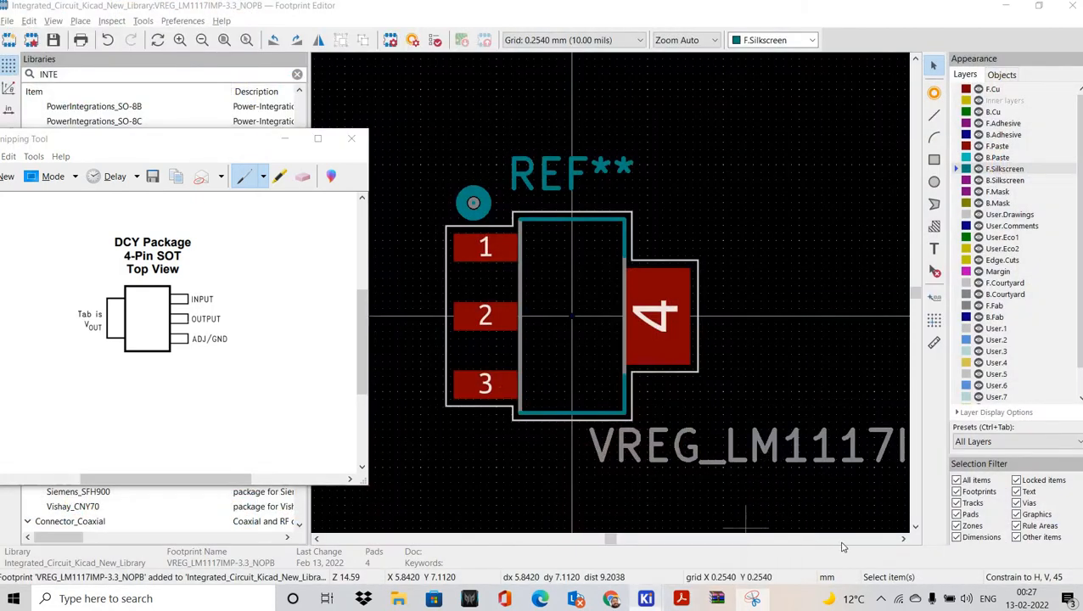
pyautogui.click(647, 599)
pyautogui.click(856, 528)
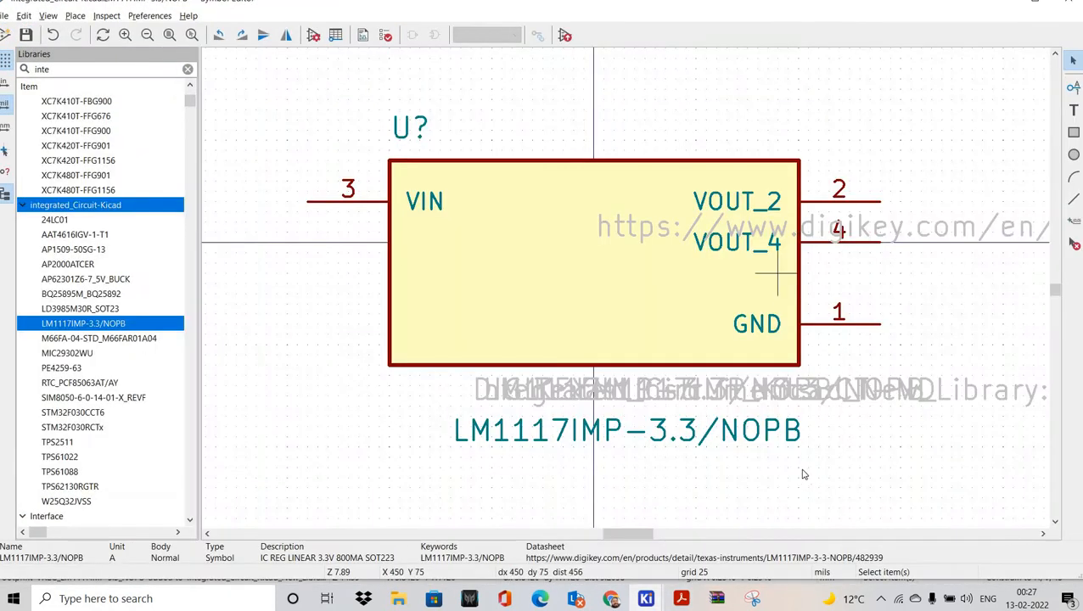
# Step: Recheck footprint and symbol pins against the pinout capture, then return to the LORA schematic
pyautogui.click(682, 600)
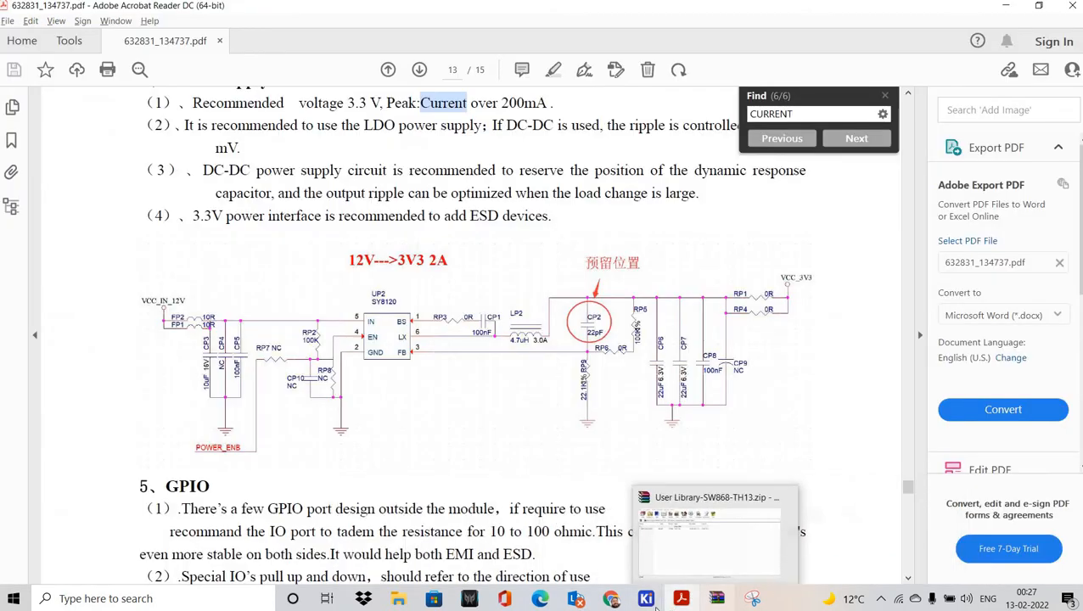
pyautogui.click(652, 601)
pyautogui.click(730, 543)
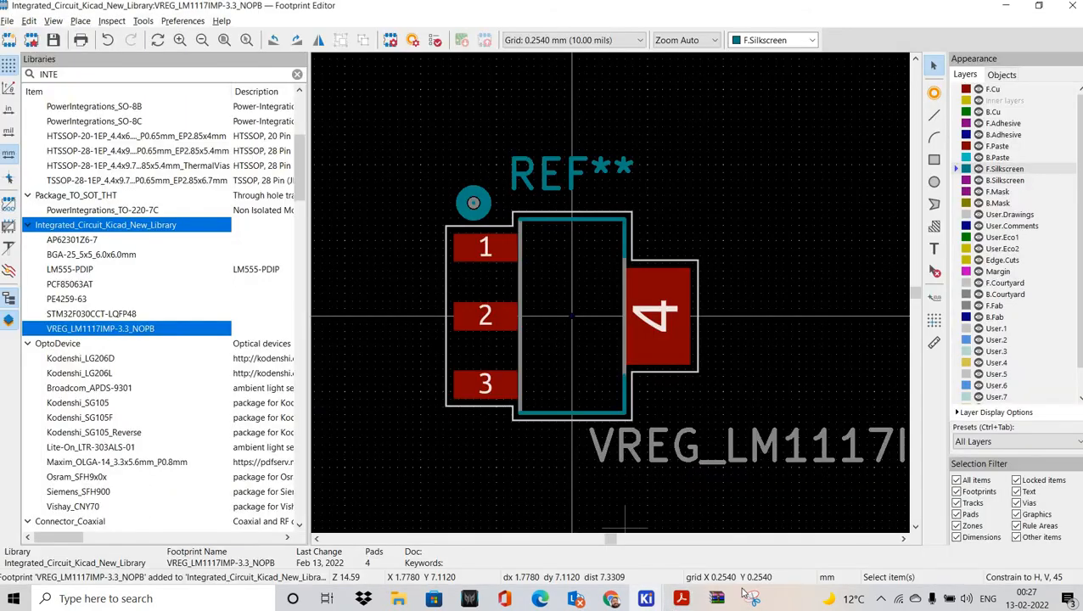
pyautogui.click(750, 598)
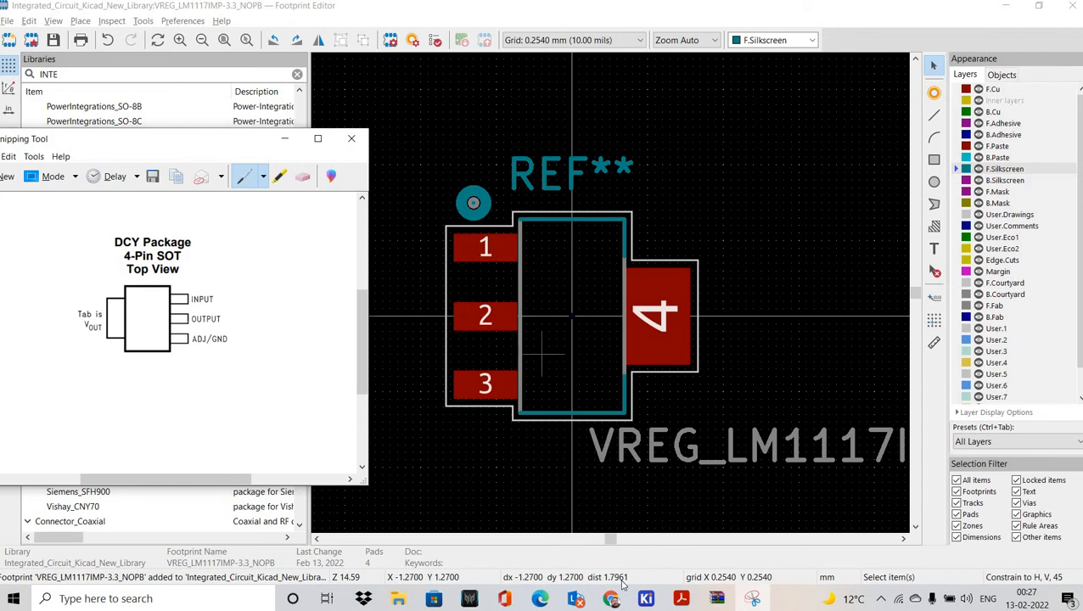
pyautogui.click(646, 599)
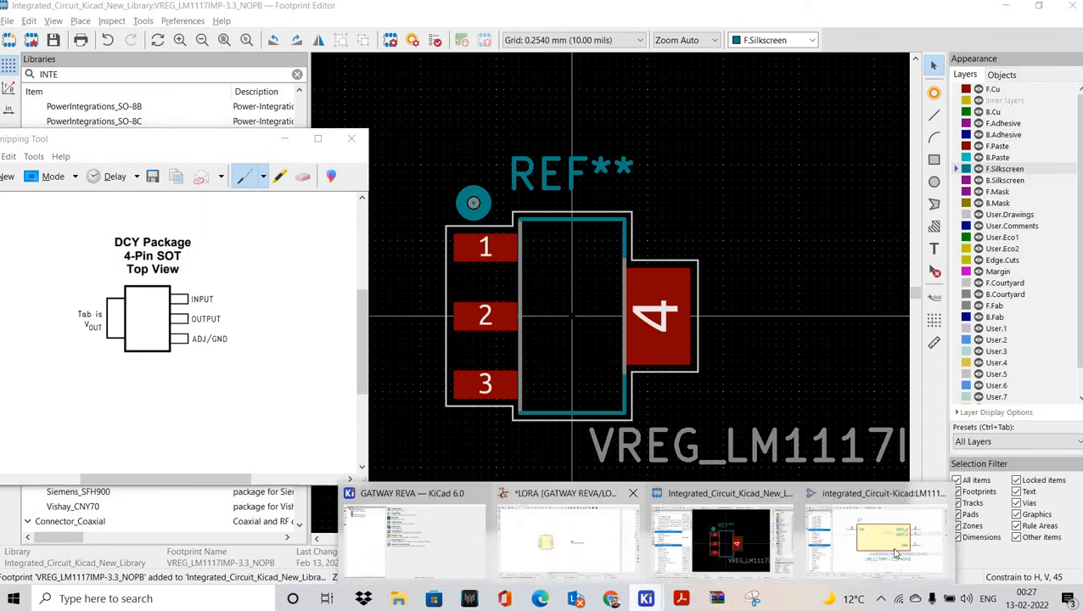
pyautogui.click(862, 537)
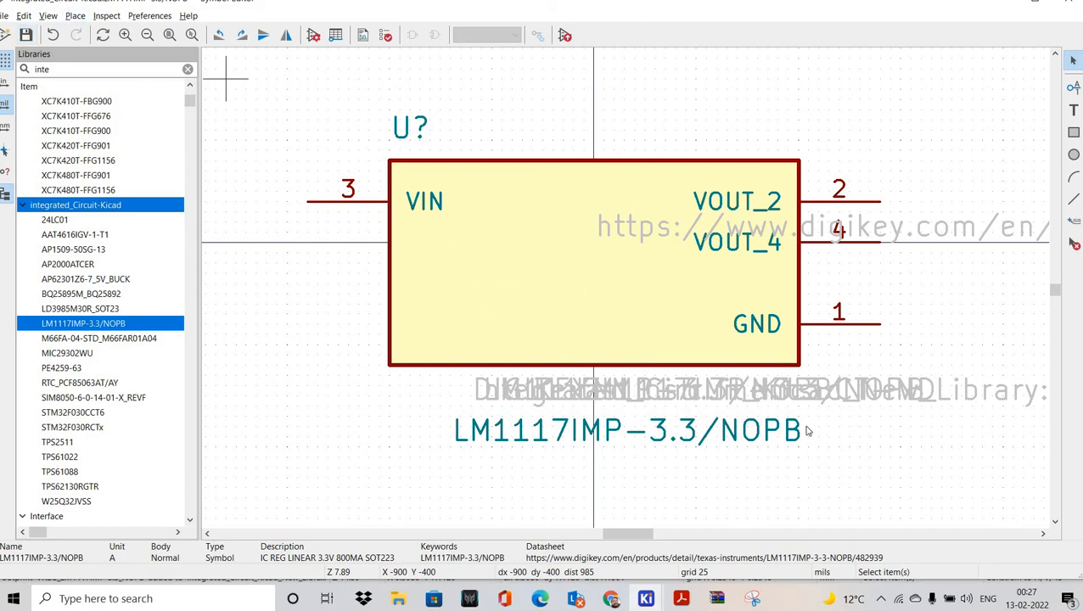
pyautogui.click(646, 599)
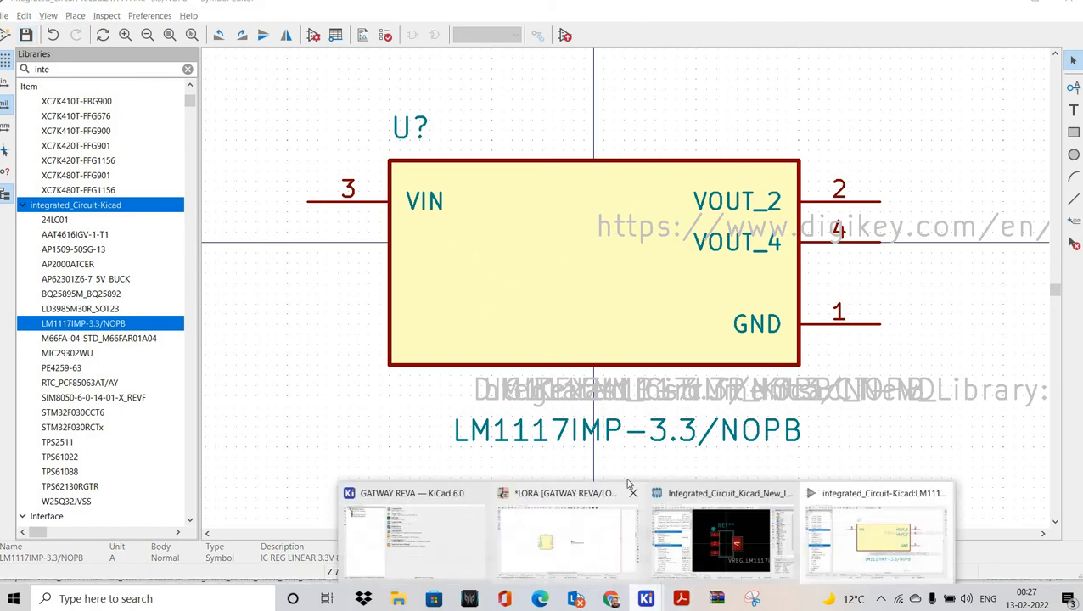
pyautogui.click(624, 501)
# Step: Place the LM1117IMP-3.3/NOPB symbol below the RA-01H module, searching libraries for INTE
pyautogui.moveTo(648, 429); pyautogui.dragTo(726, 356, button='middle')
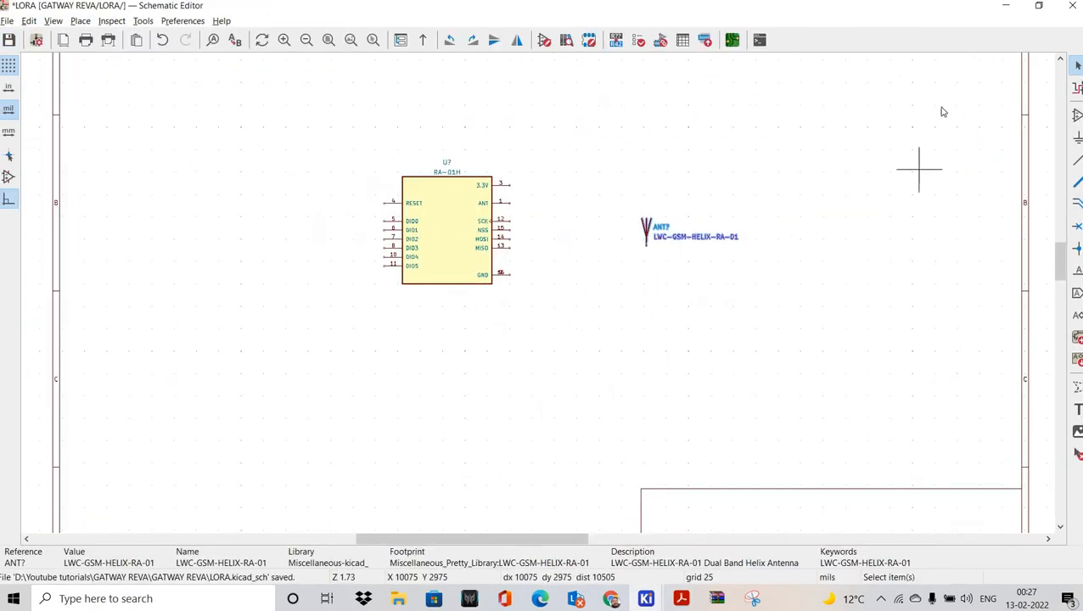
pyautogui.press('a')
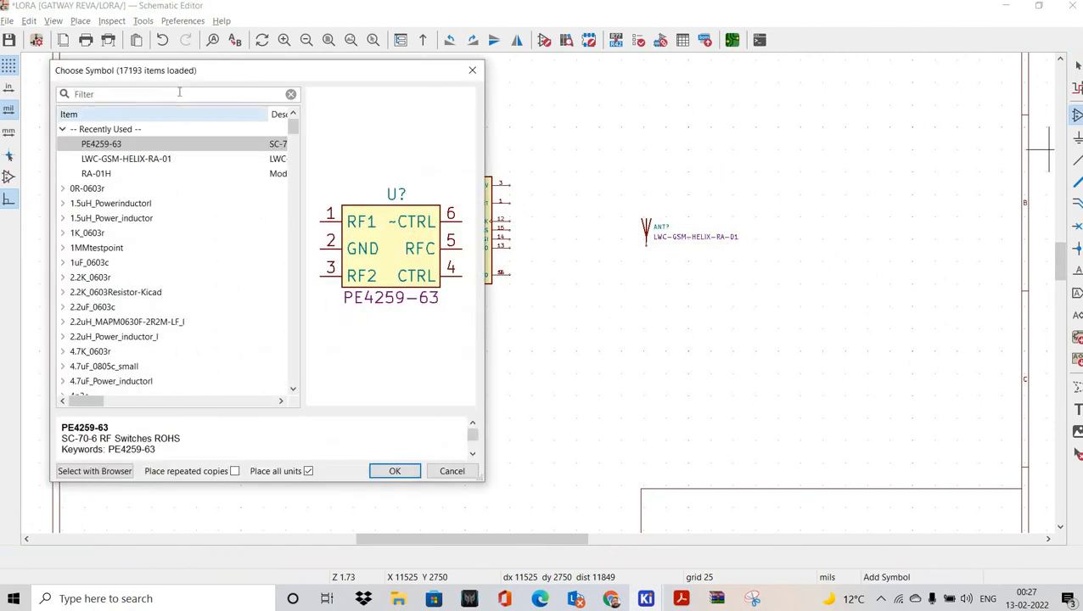
pyautogui.click(179, 92)
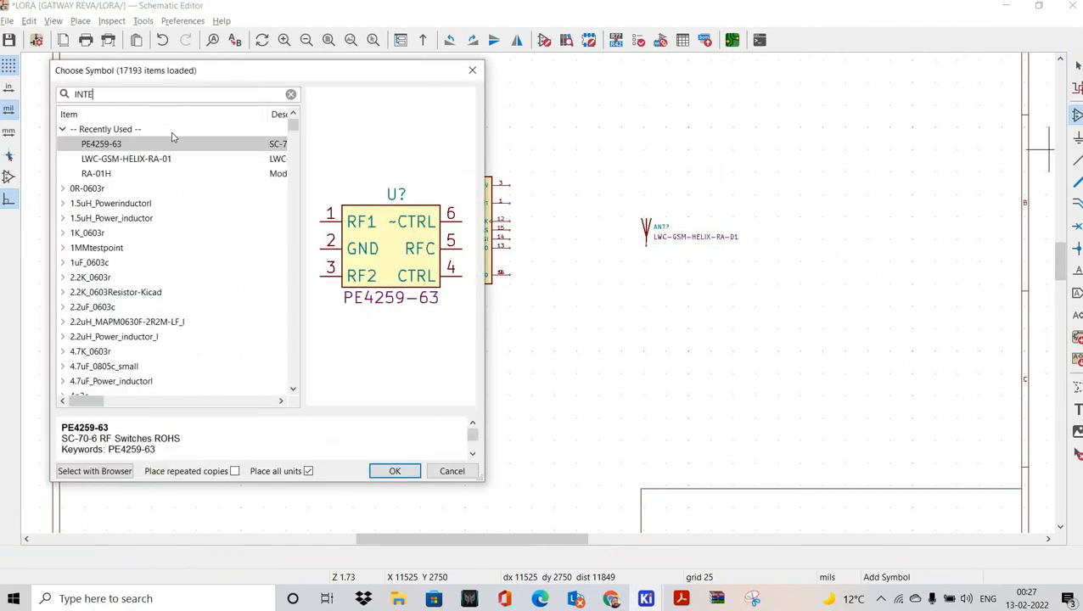
pyautogui.write('INTE')
pyautogui.scroll(-10, 114, 234)
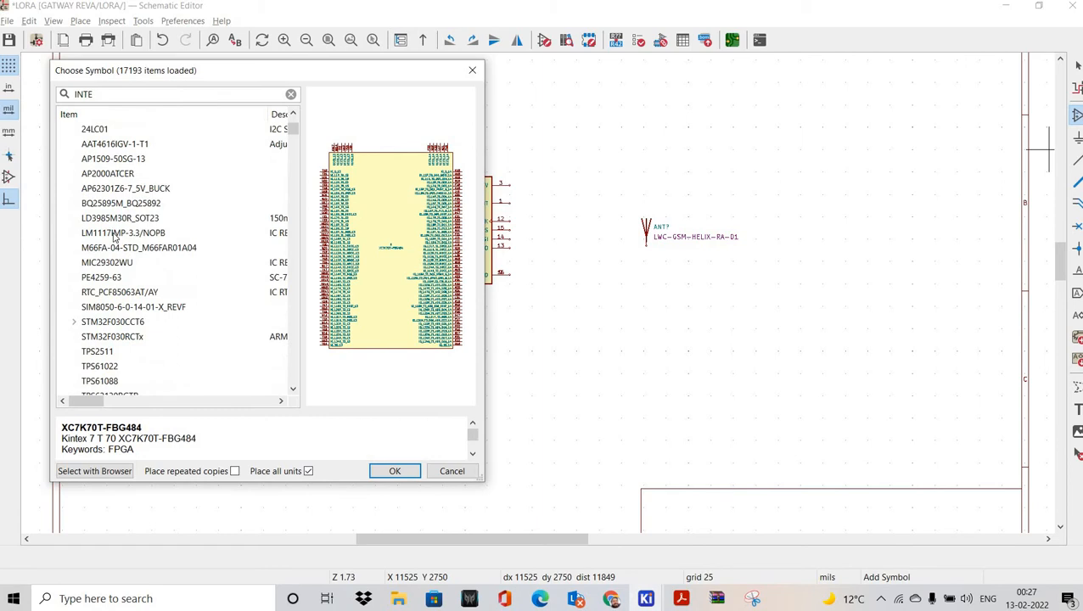
pyautogui.click(124, 233)
pyautogui.click(399, 471)
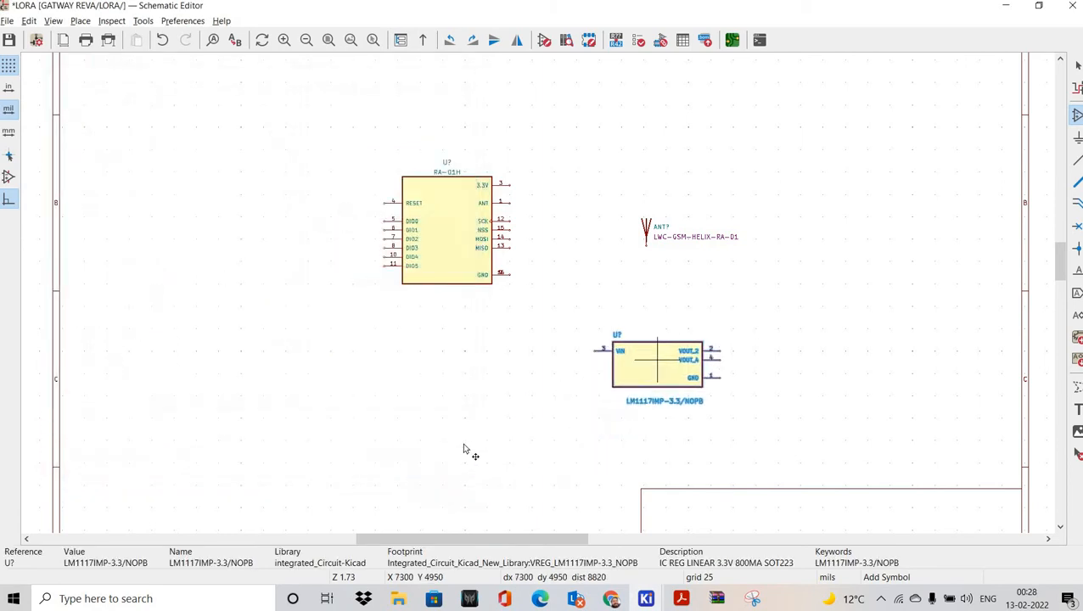
pyautogui.scroll(-1, 628, 358)
pyautogui.click(624, 361)
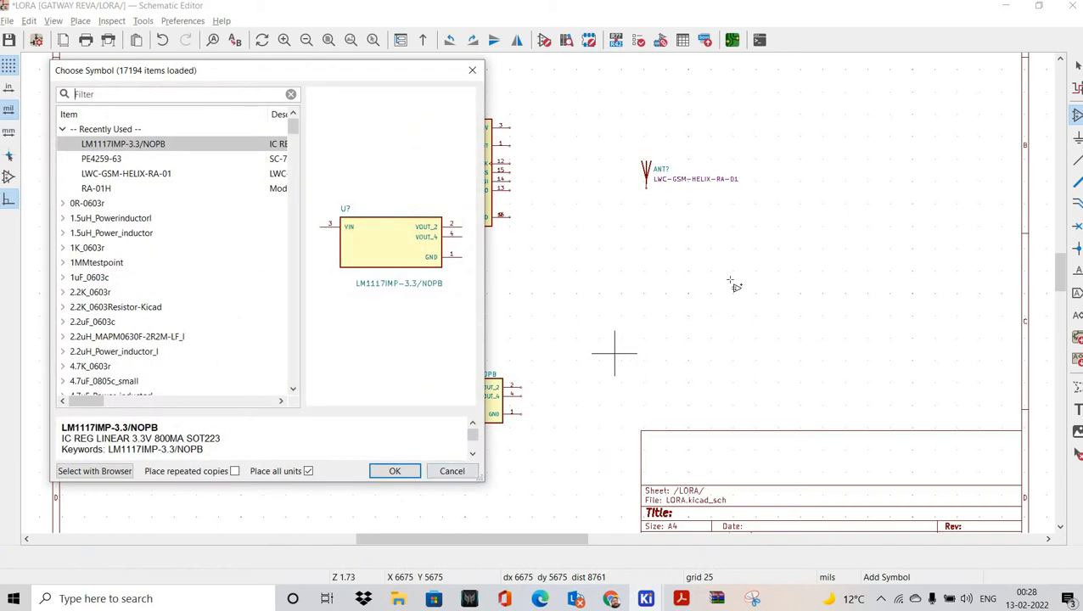
pyautogui.press('Escape')
# Step: Pan the schematic to bring the RA-01H module and antenna symbol into view
pyautogui.scroll(1, 732, 284)
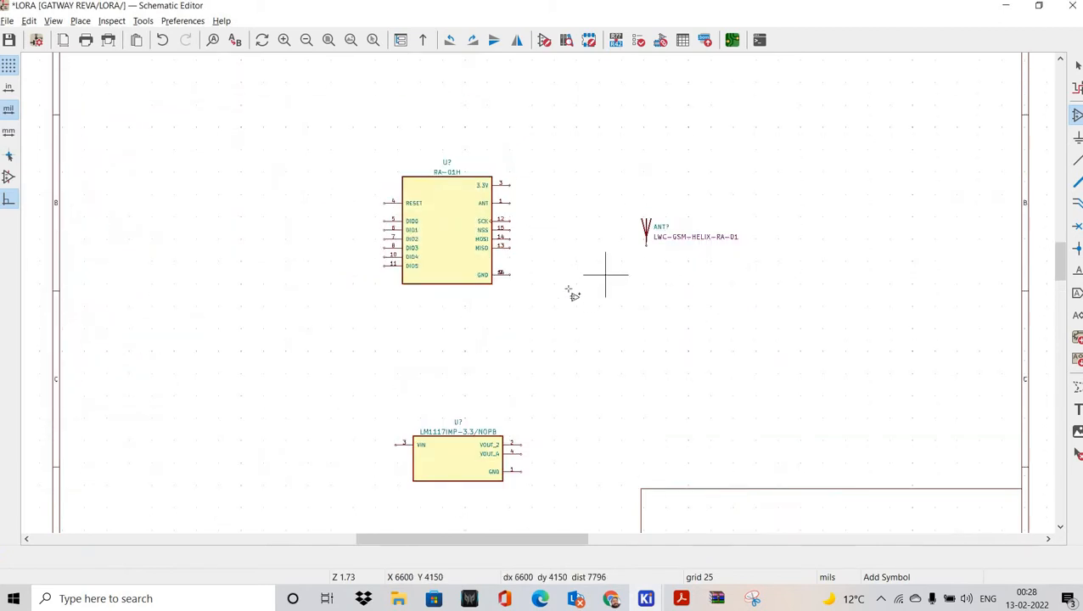
pyautogui.moveTo(492, 264); pyautogui.dragTo(616, 297, button='middle')
pyautogui.moveTo(627, 379); pyautogui.dragTo(507, 286, button='middle')
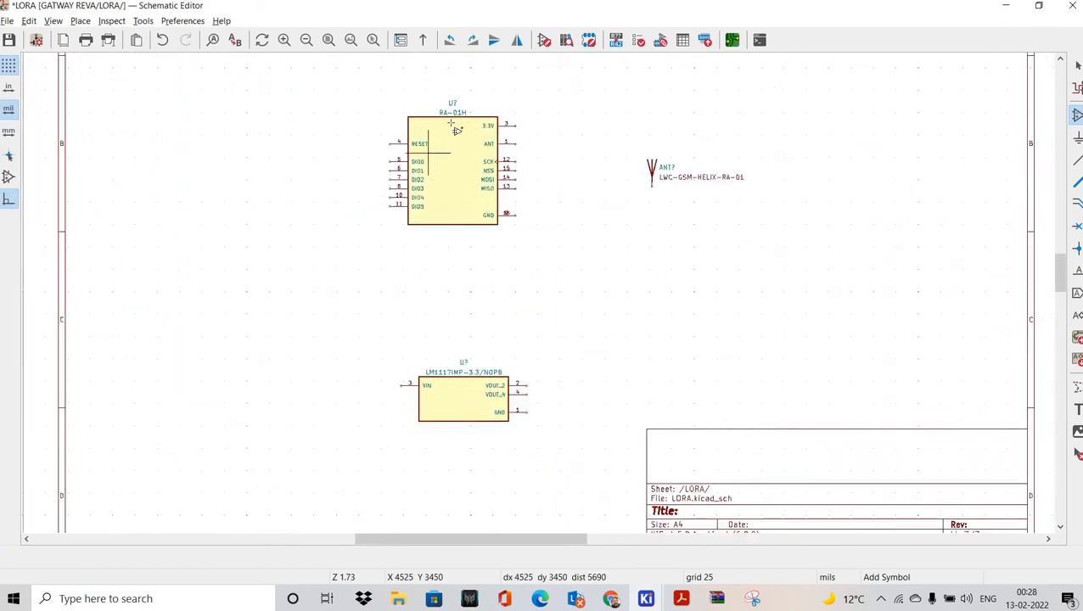
pyautogui.scroll(3, 459, 306)
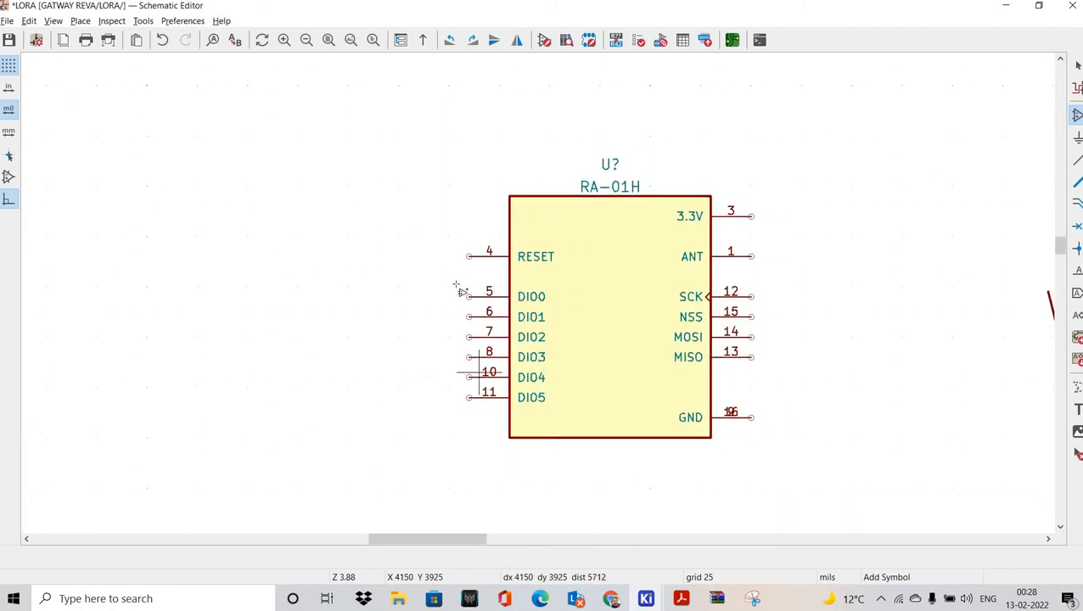
pyautogui.moveTo(459, 280); pyautogui.dragTo(390, 256, button='middle')
pyautogui.moveTo(534, 314); pyautogui.dragTo(517, 312, button='middle')
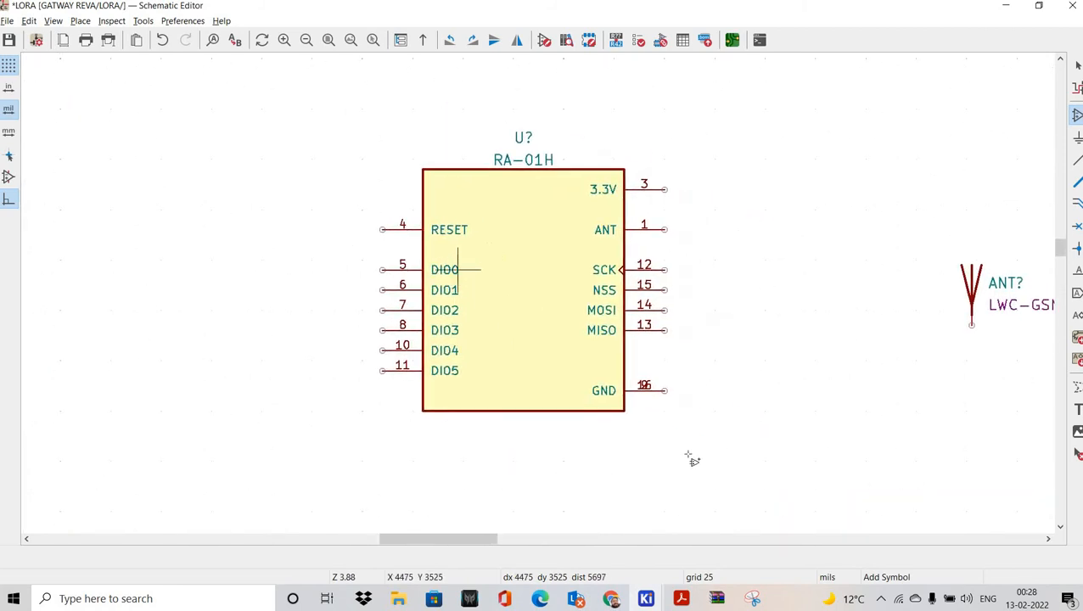
pyautogui.click(681, 600)
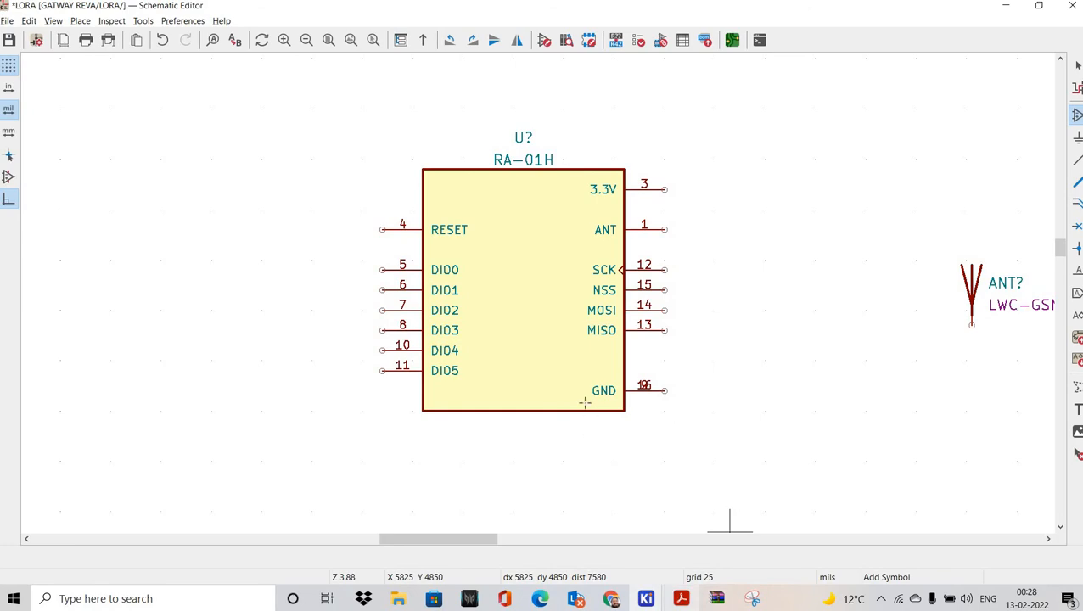
# Step: Scroll the Ra-01H PDF to the page 12 Application Circuit, then return to the LORA schematic
pyautogui.scroll(15, 552, 363)
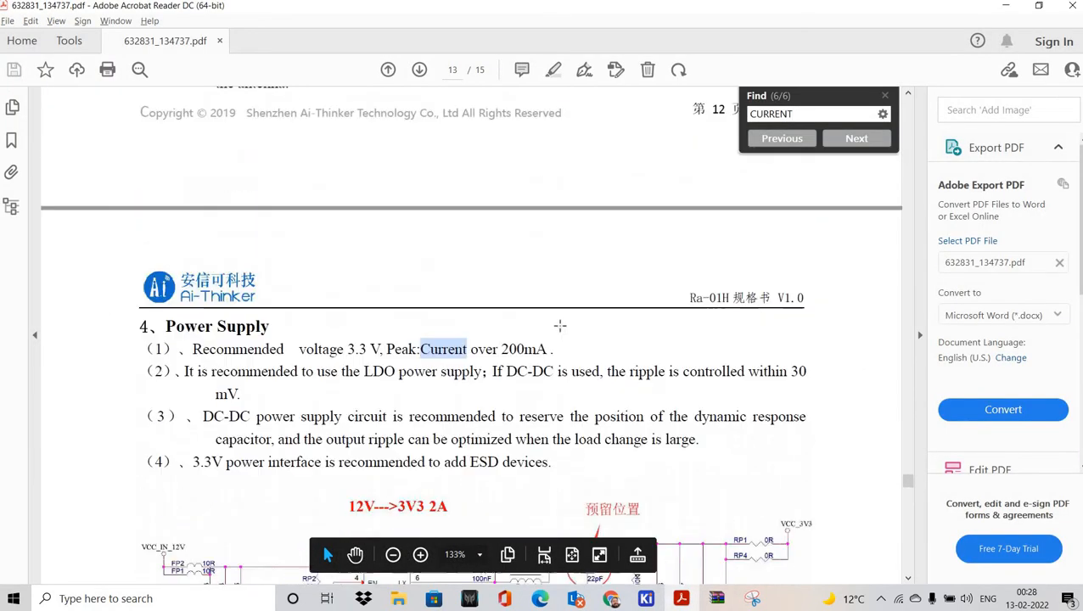
pyautogui.scroll(-15, 597, 404)
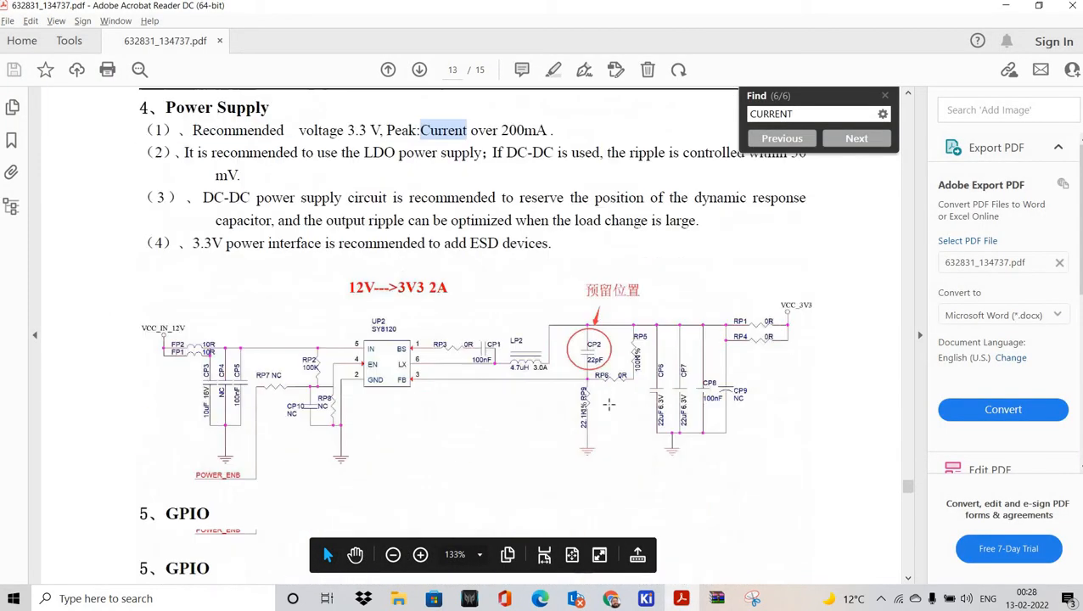
pyautogui.scroll(-15, 550, 374)
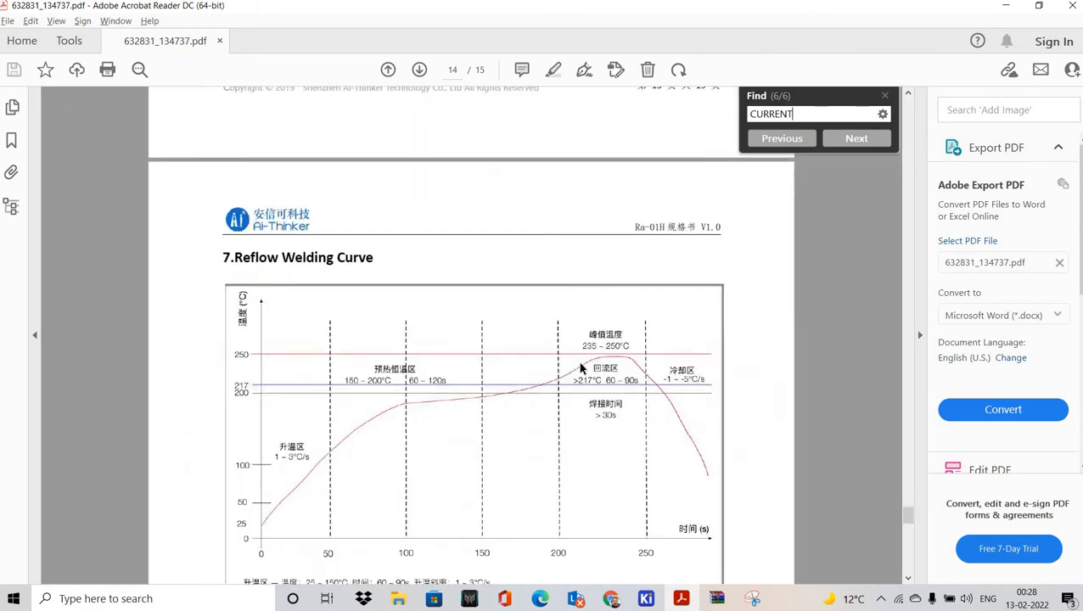
pyautogui.scroll(15, 588, 328)
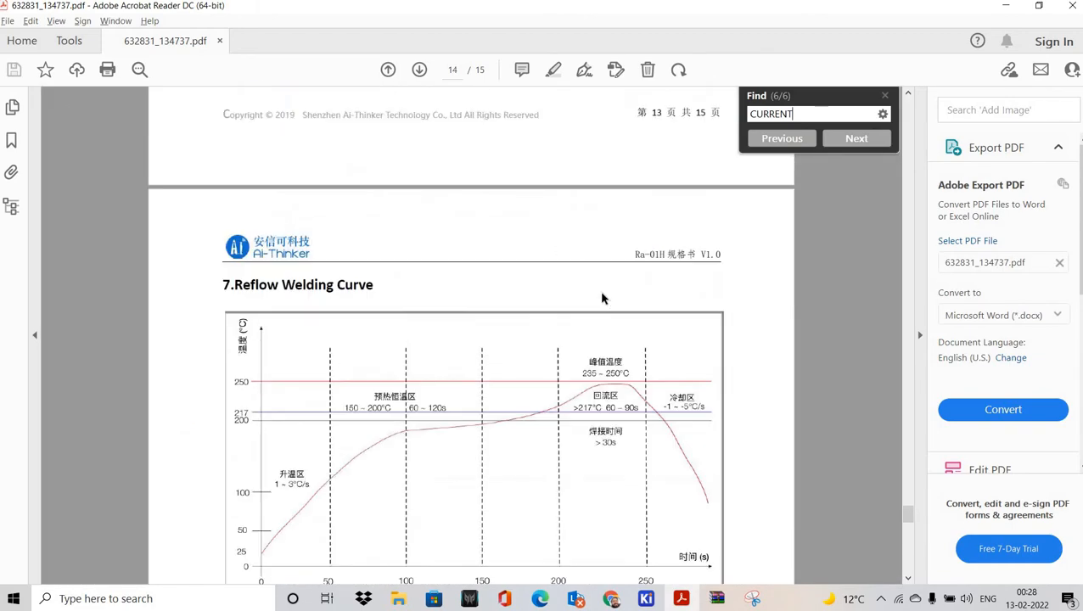
pyautogui.scroll(10, 495, 286)
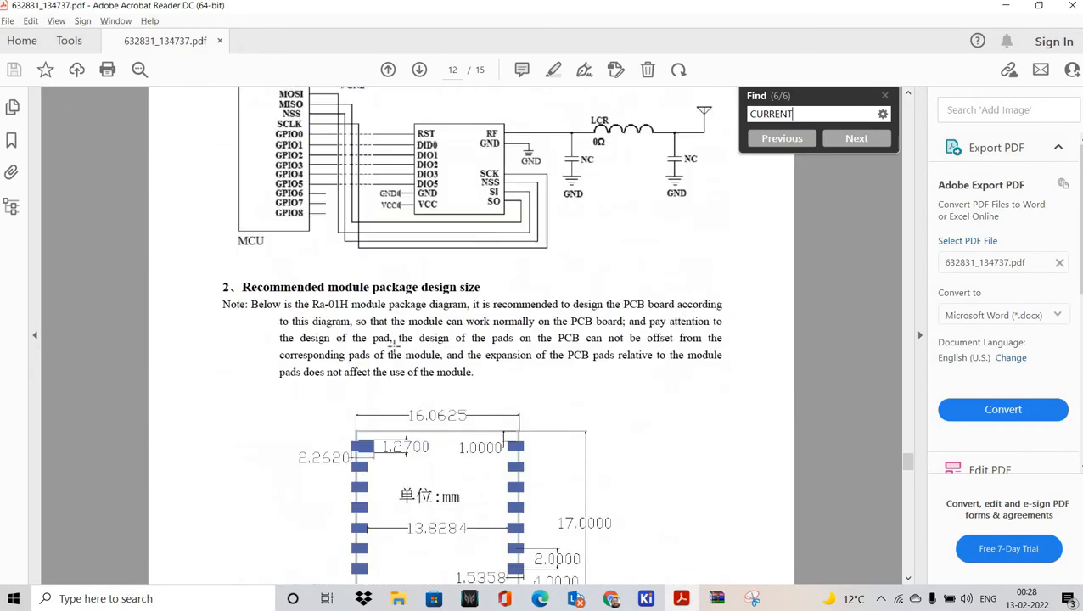
pyautogui.keyDown('ctrl'); pyautogui.scroll(1, 379, 348); pyautogui.keyUp('ctrl')
pyautogui.keyDown('ctrl'); pyautogui.scroll(1, 379, 350); pyautogui.keyUp('ctrl')
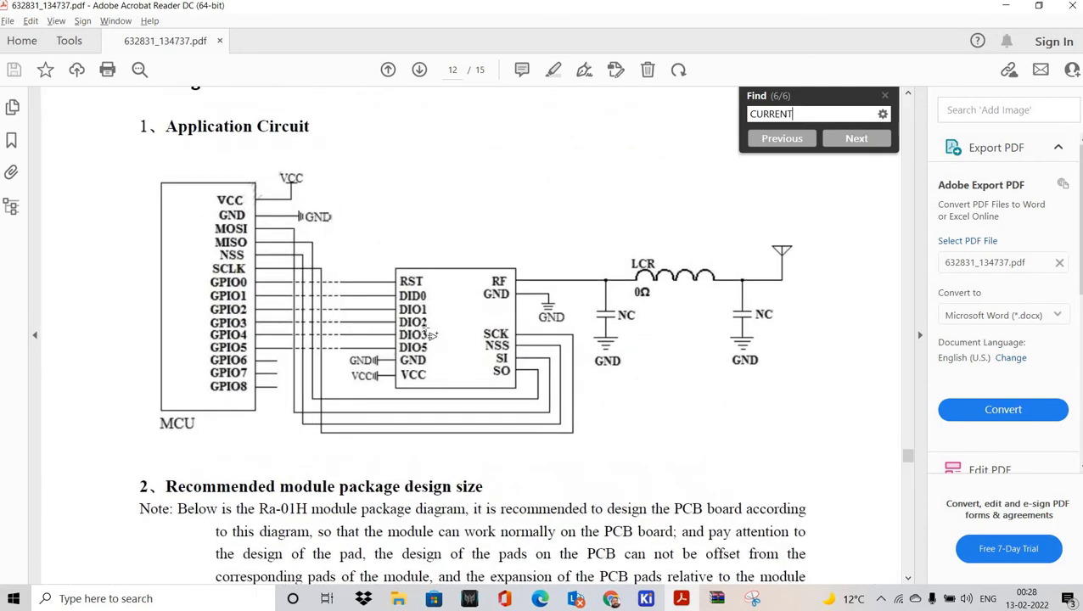
pyautogui.hotkey('alt', 'Tab')
pyautogui.moveTo(387, 324); pyautogui.dragTo(427, 329, button='middle')
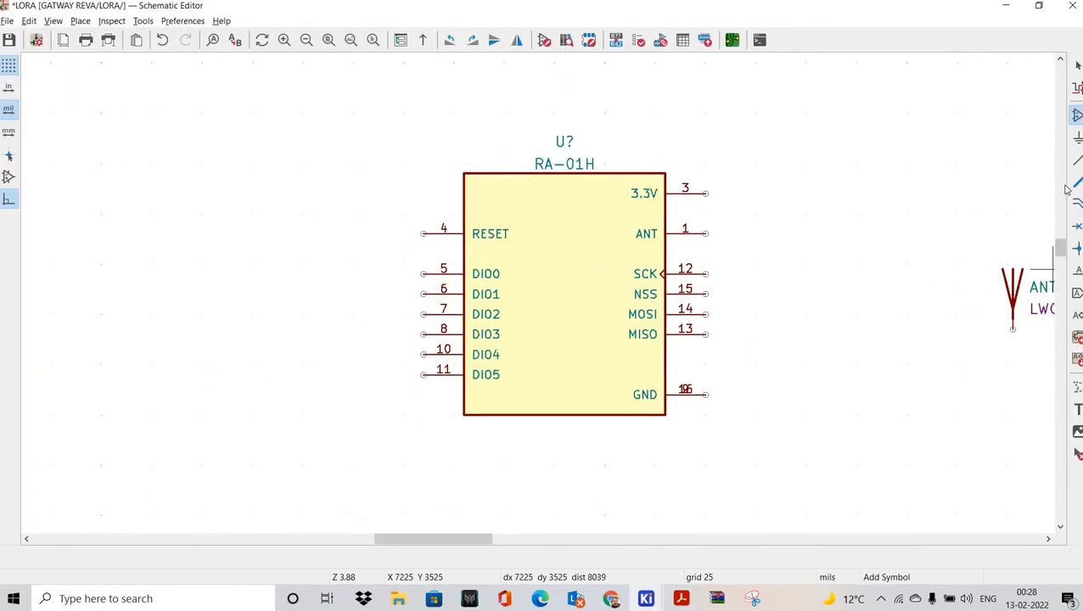
# Step: Draw open-ended wires leftward from the RA-01H's RESET and DIO0 pins
pyautogui.scroll(3, 544, 309)
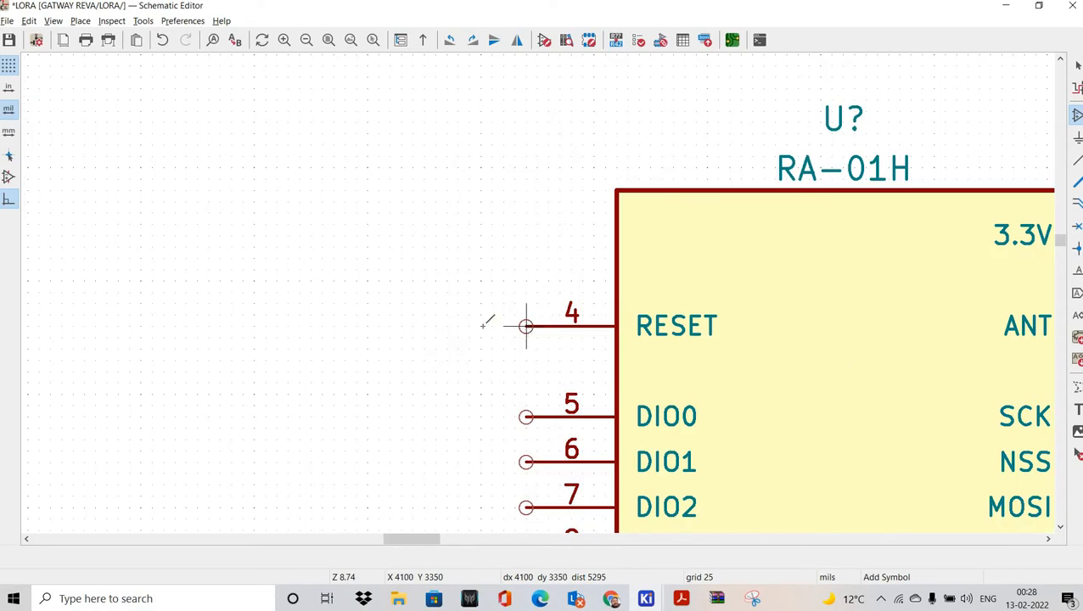
pyautogui.press('w')
pyautogui.press('F4')
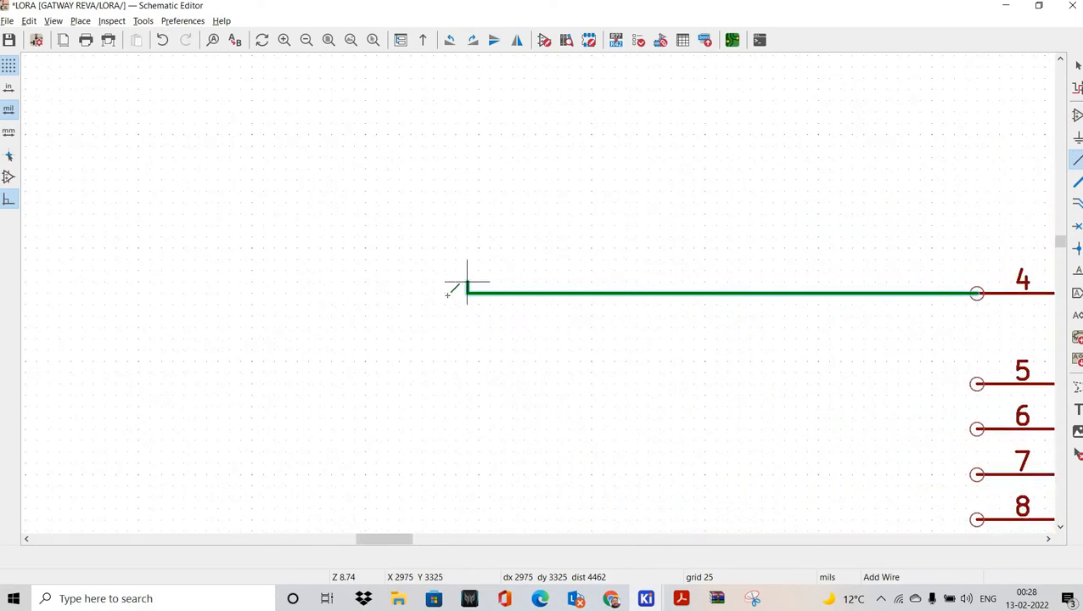
pyautogui.doubleClick(445, 292)
pyautogui.moveTo(683, 337); pyautogui.dragTo(470, 279, button='middle')
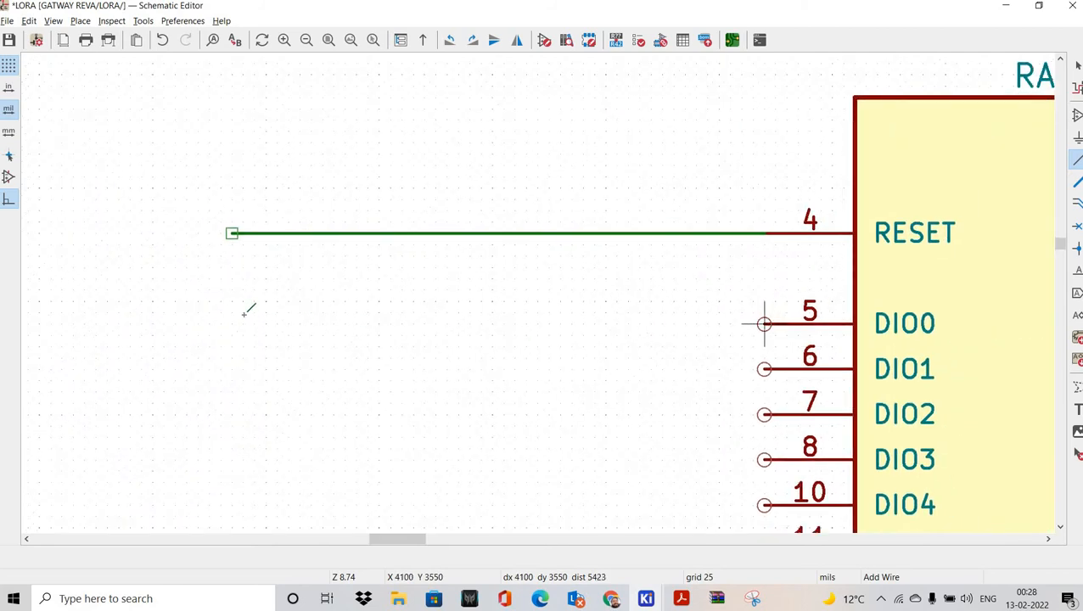
pyautogui.click(764, 324)
pyautogui.doubleClick(231, 324)
pyautogui.keyDown('shift'); pyautogui.scroll(-3, 779, 189); pyautogui.keyUp('shift')
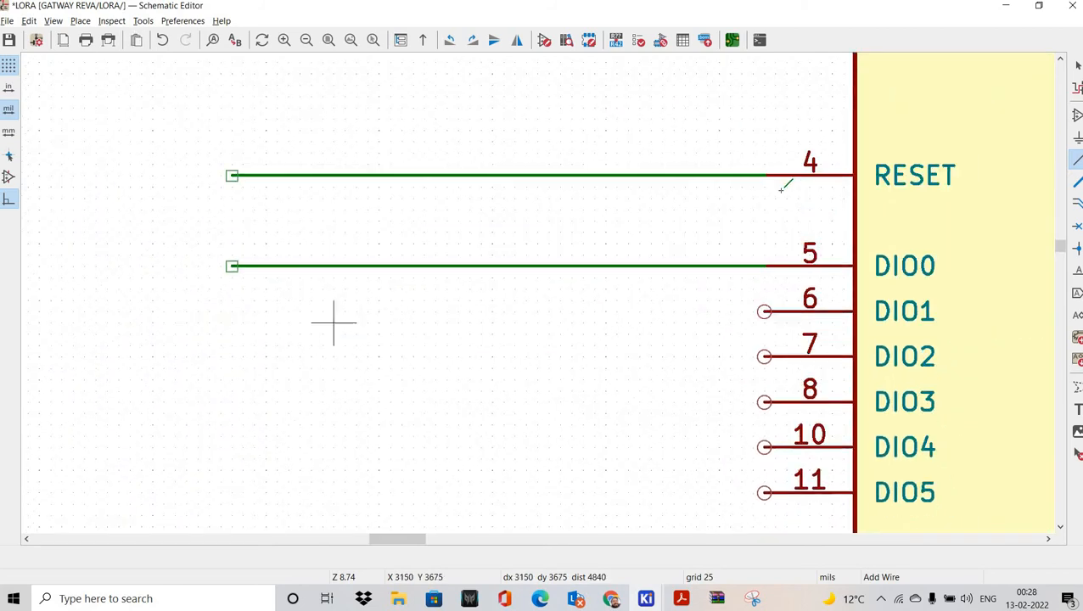
# Step: Run open-ended wires left from DIO1, DIO2 and DIO3, discarding a stray segment
pyautogui.click(764, 196)
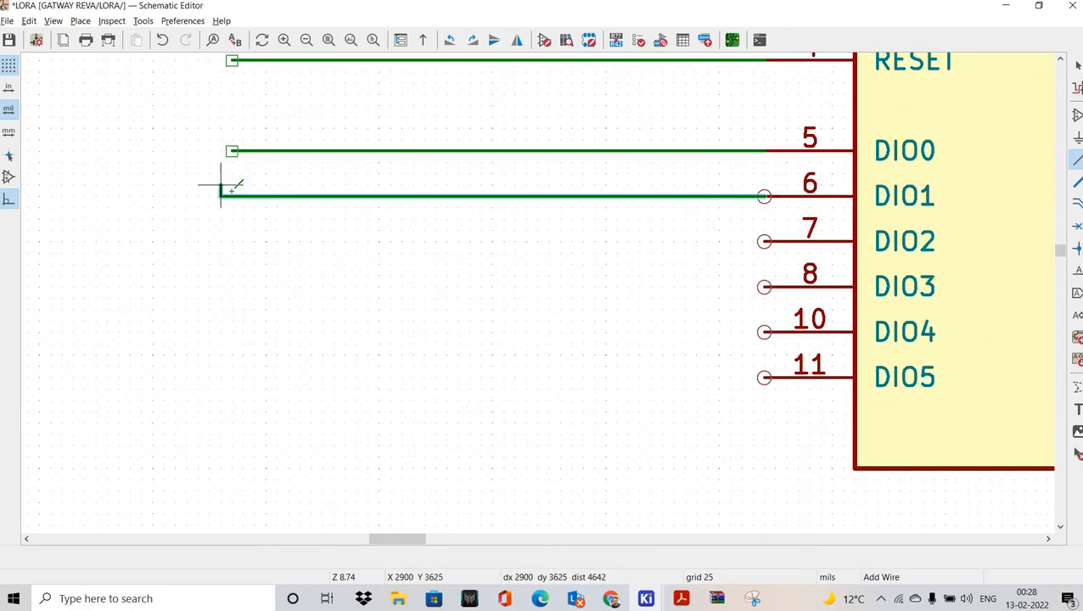
pyautogui.click(232, 196)
pyautogui.rightClick(582, 231)
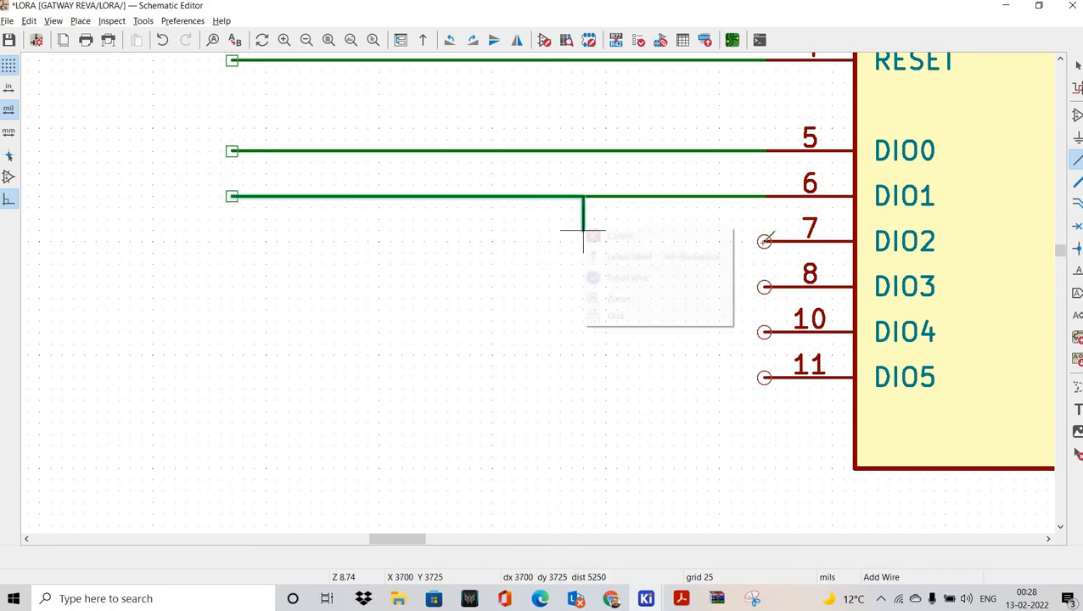
pyautogui.click(628, 236)
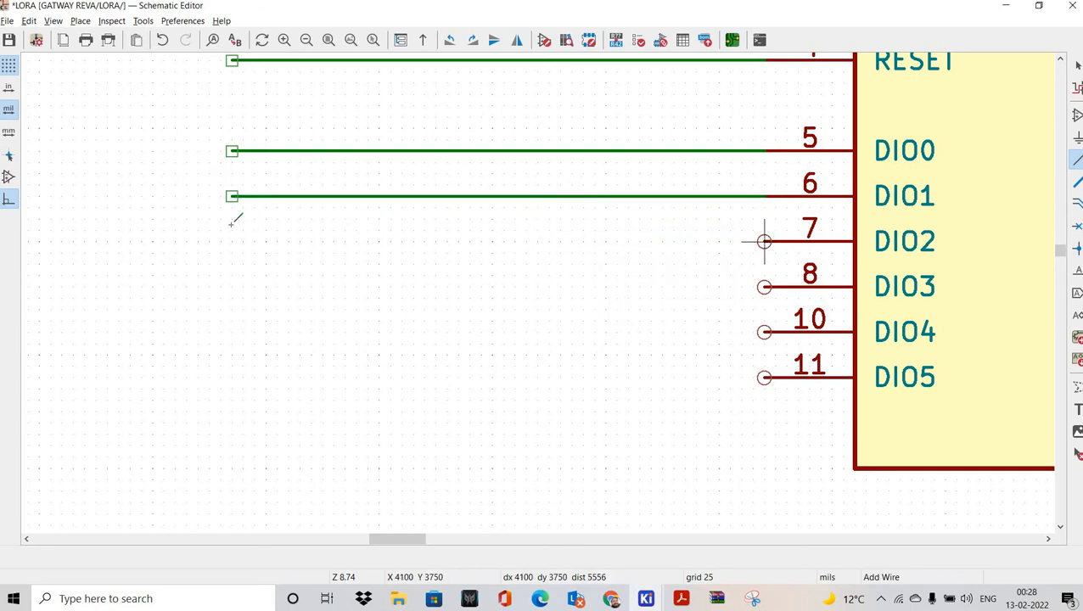
pyautogui.click(764, 241)
pyautogui.doubleClick(232, 241)
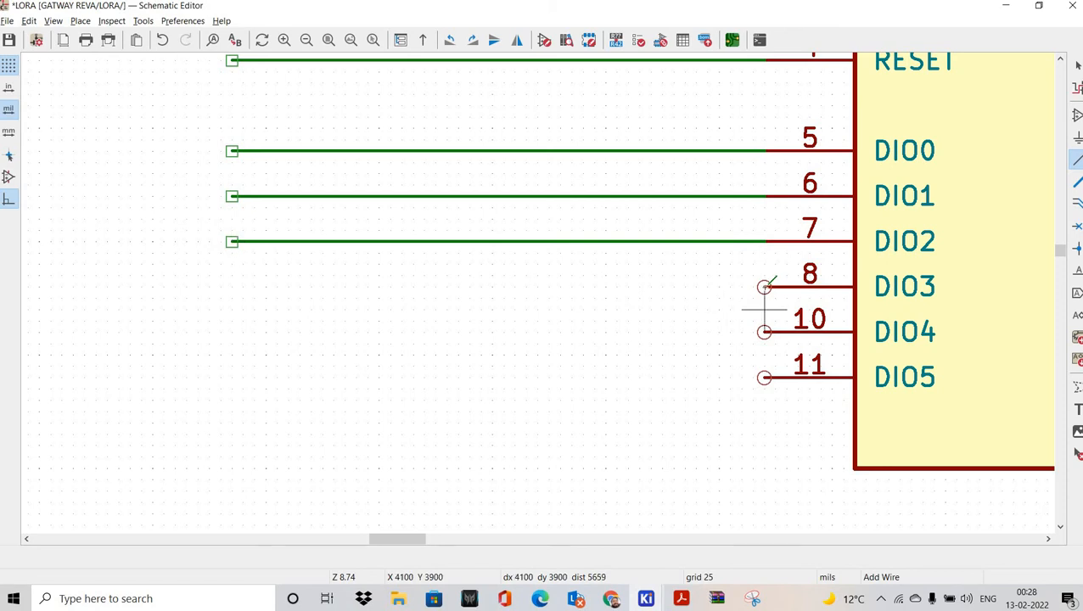
pyautogui.click(764, 287)
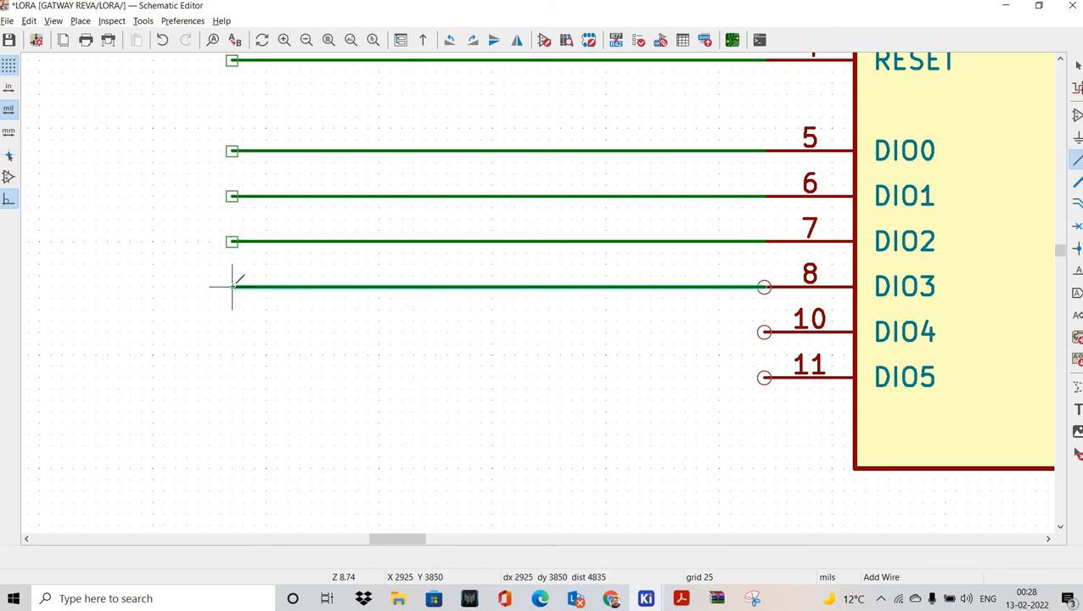
pyautogui.doubleClick(231, 287)
# Step: Run open-ended wires left from the DIO4 and DIO5 pins
pyautogui.click(764, 332)
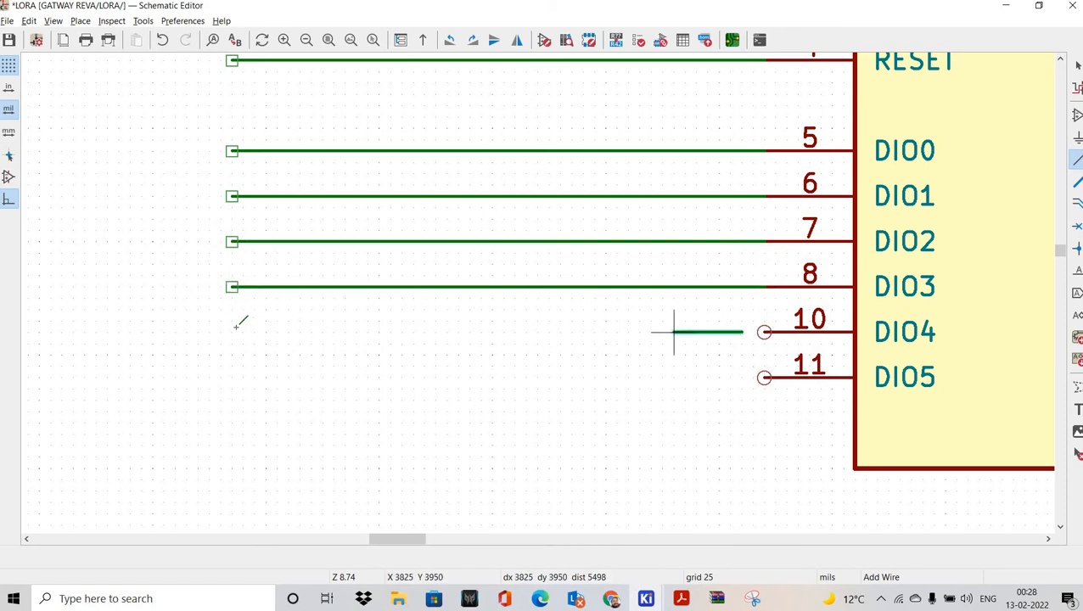
pyautogui.doubleClick(231, 332)
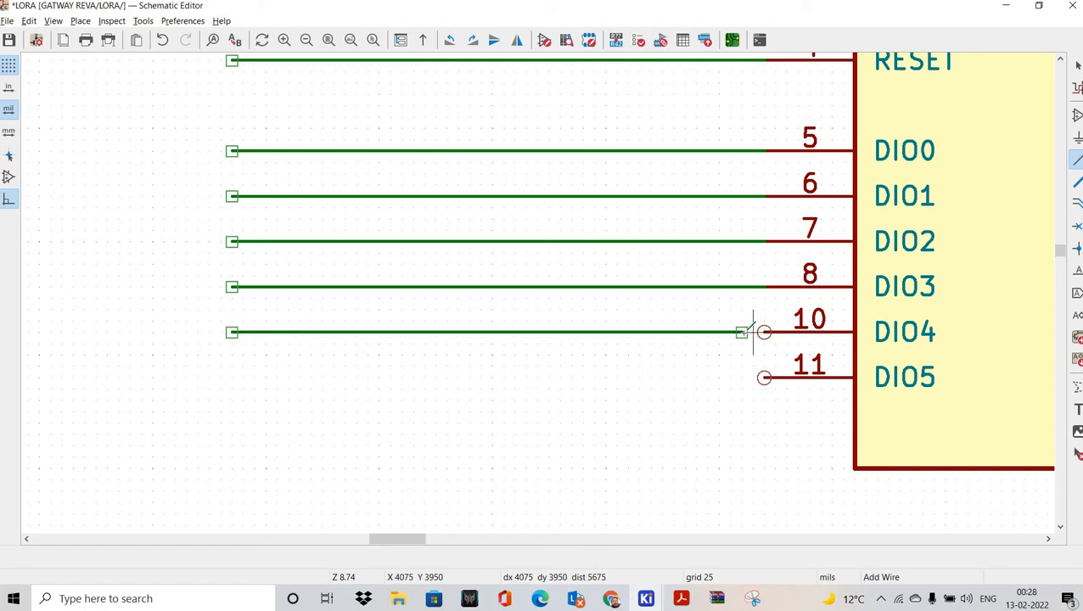
pyautogui.click(764, 377)
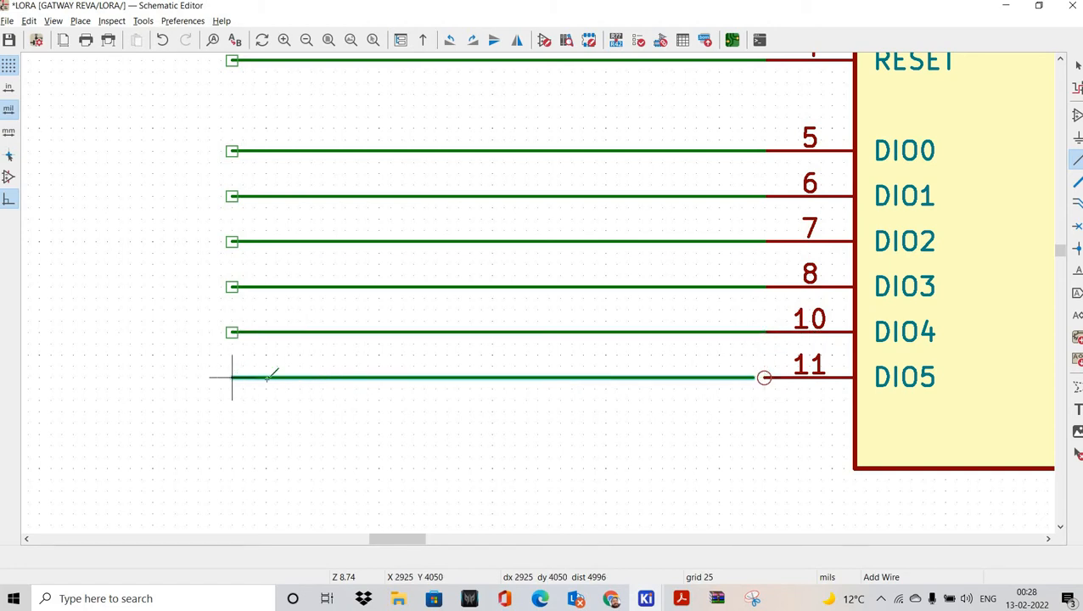
pyautogui.doubleClick(232, 377)
pyautogui.scroll(-5, 766, 287)
pyautogui.scroll(3, 562, 150)
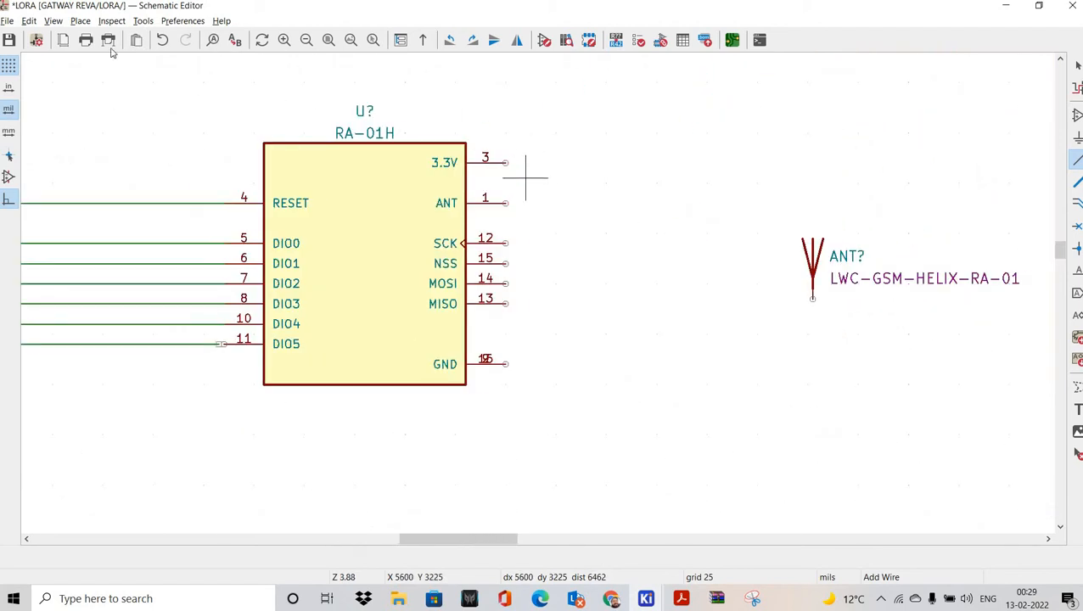
# Step: Save the schematic and abandon a misplaced first SCK wire attempt
pyautogui.click(8, 40)
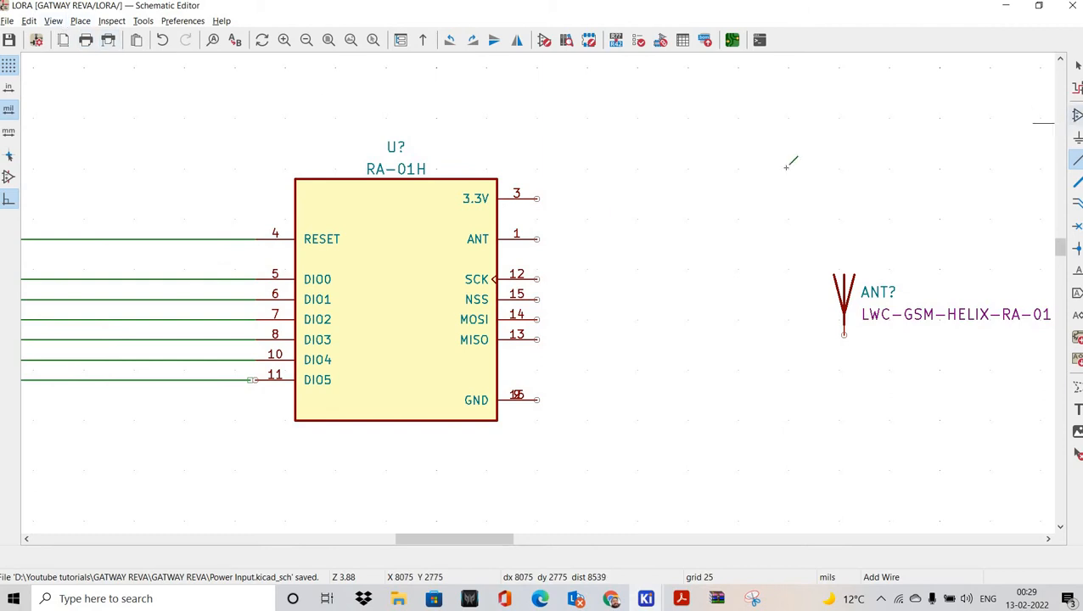
pyautogui.moveTo(240, 330); pyautogui.dragTo(404, 324, button='middle')
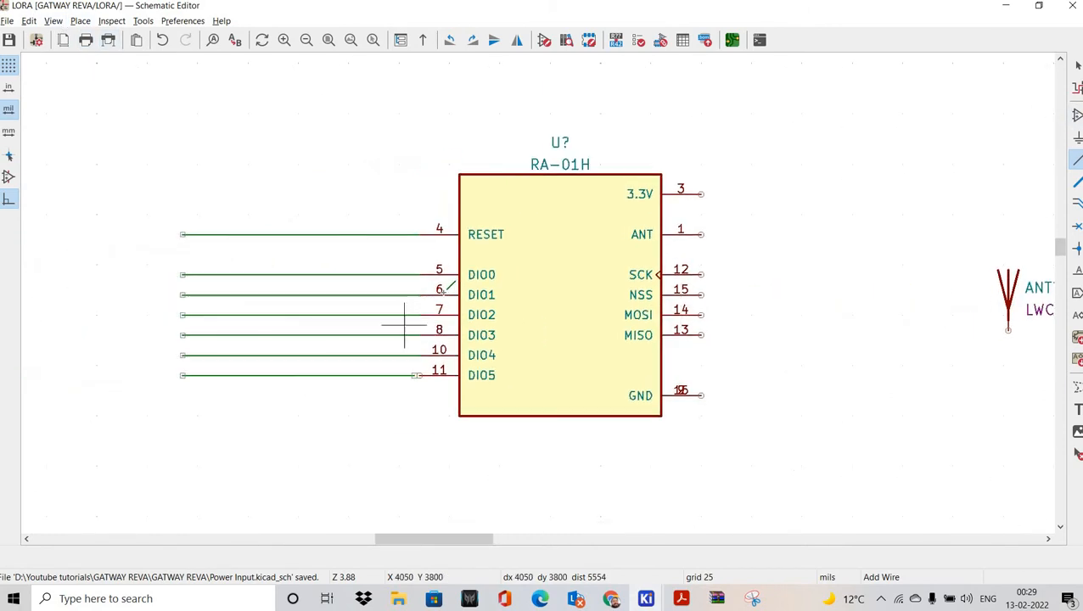
pyautogui.moveTo(742, 289); pyautogui.dragTo(476, 288, button='middle')
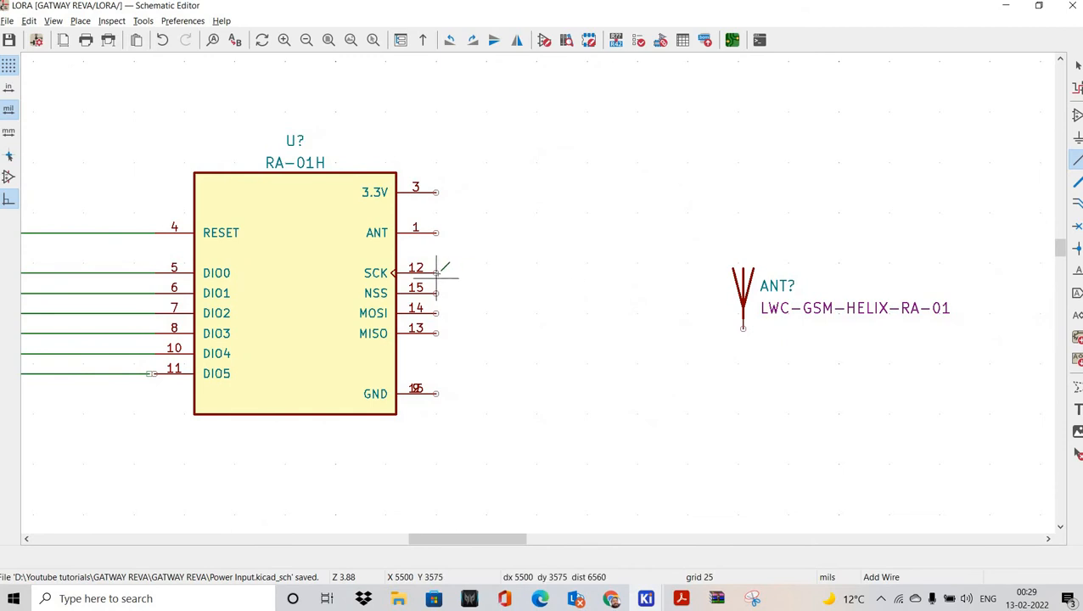
pyautogui.click(437, 272)
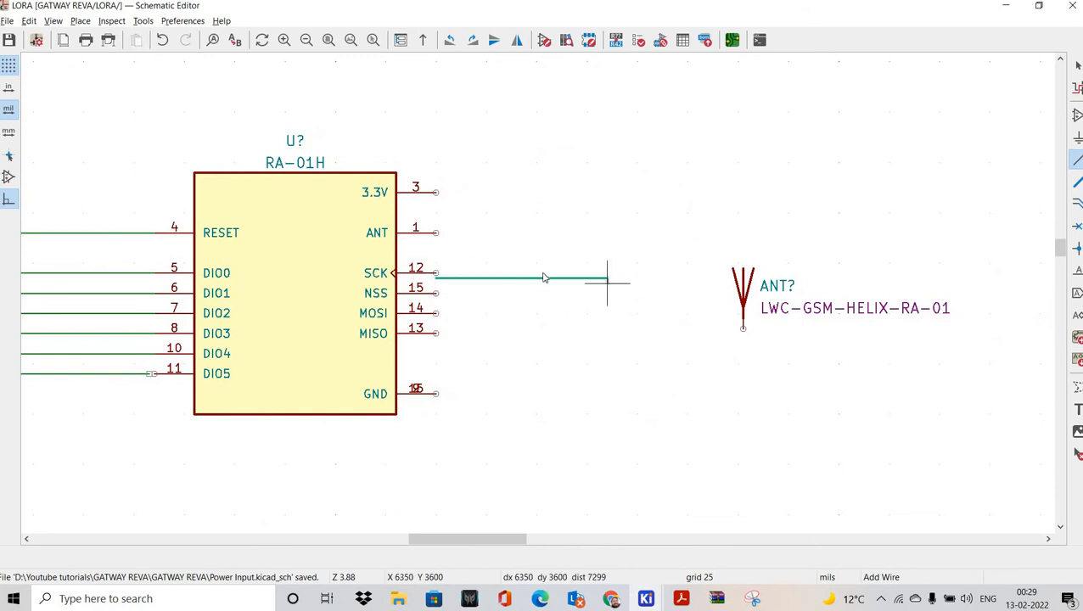
pyautogui.rightClick(533, 266)
pyautogui.click(548, 278)
pyautogui.moveTo(451, 218); pyautogui.dragTo(451, 275, button='middle')
pyautogui.scroll(1, 525, 300)
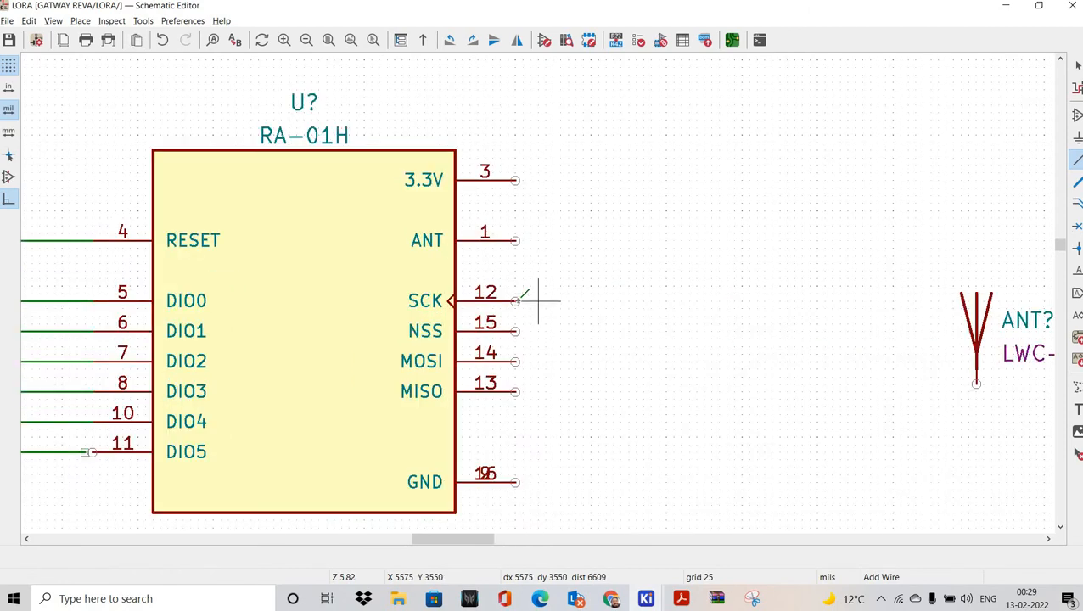
# Step: Draw open-ended wires rightward from the SCK, NSS, MOSI and MISO pins
pyautogui.click(515, 302)
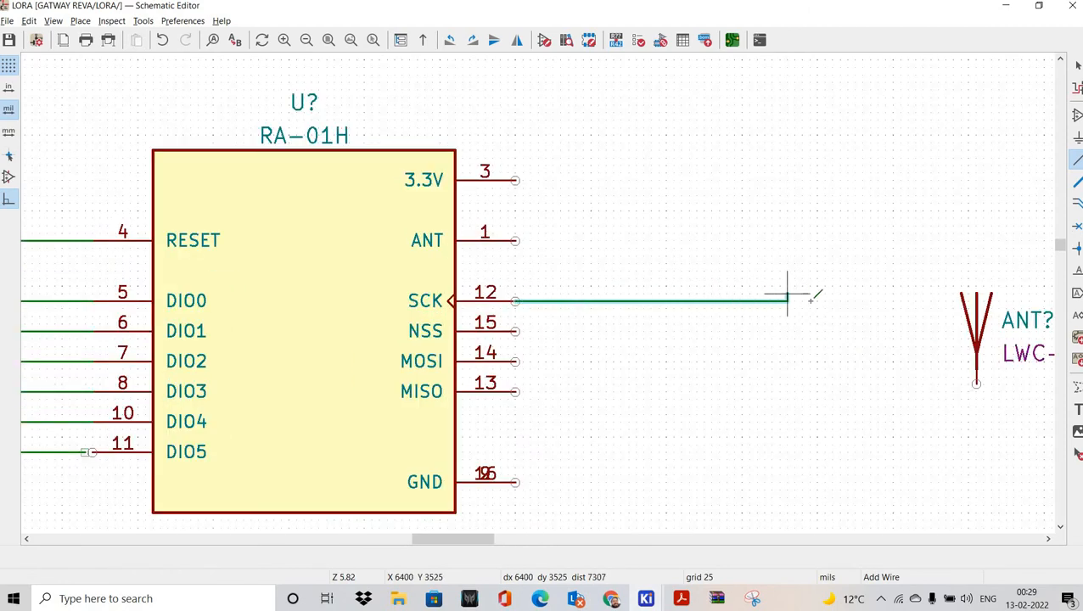
pyautogui.doubleClick(840, 301)
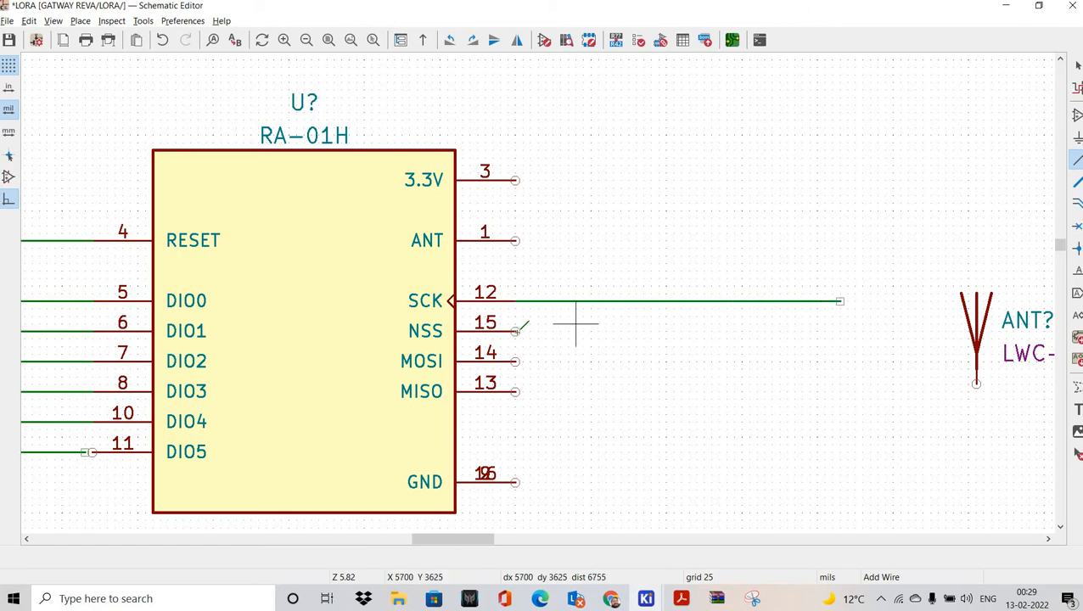
pyautogui.click(516, 331)
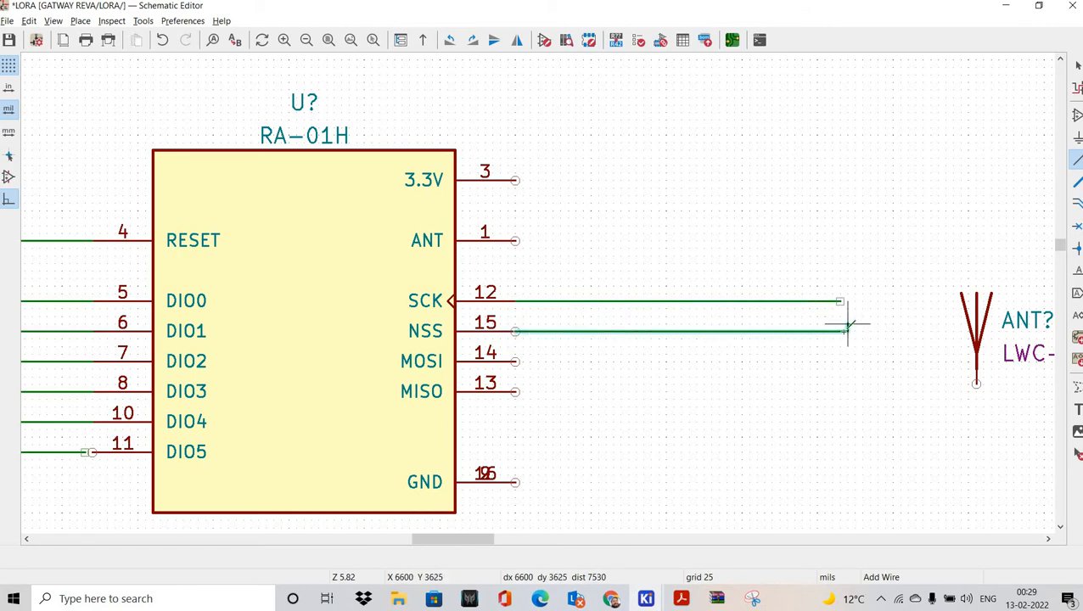
pyautogui.doubleClick(847, 331)
pyautogui.click(516, 361)
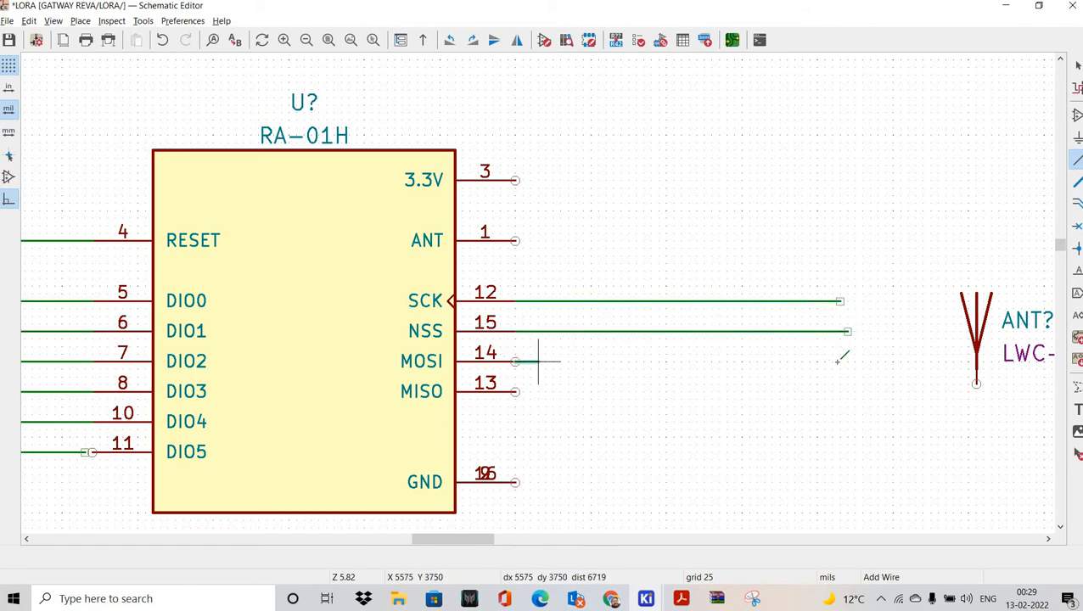
pyautogui.doubleClick(840, 361)
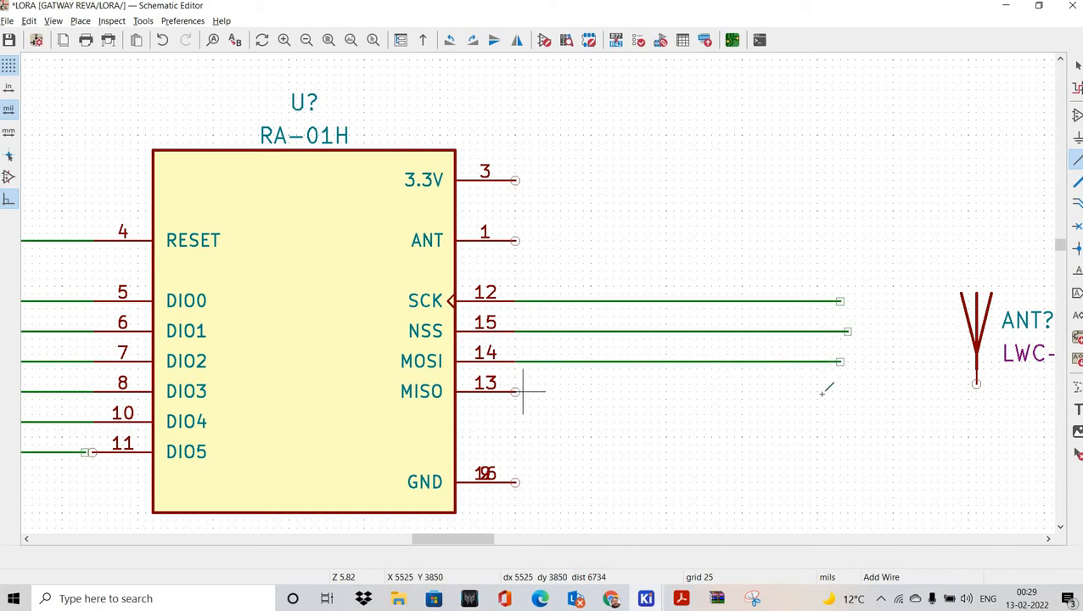
pyautogui.click(516, 390)
pyautogui.doubleClick(840, 392)
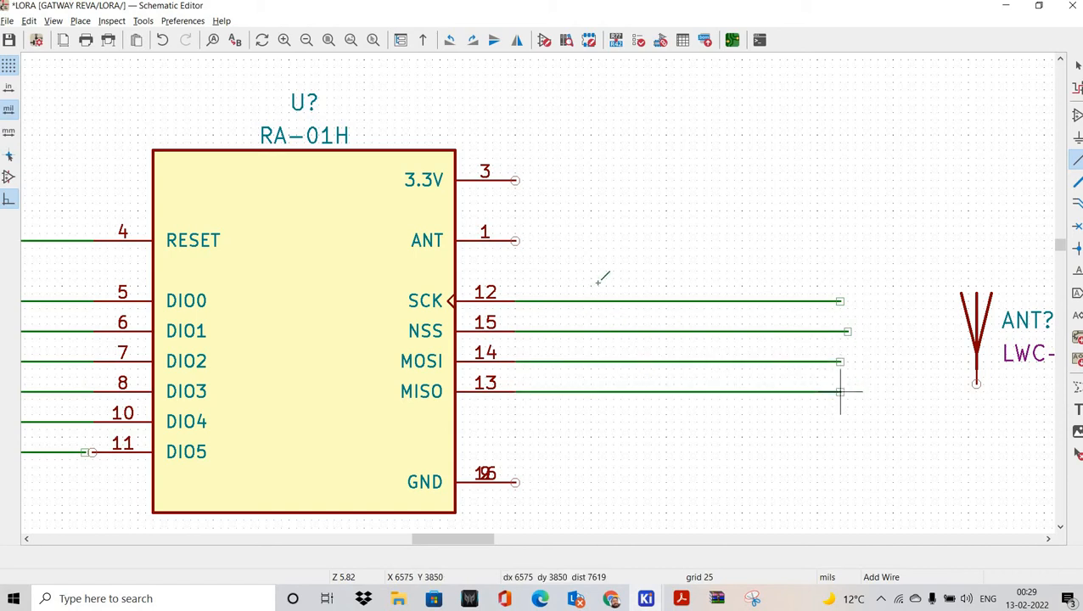
# Step: Recentre on the module and antenna, then save the schematic again
pyautogui.moveTo(592, 279); pyautogui.dragTo(405, 260, button='middle')
pyautogui.scroll(-1, 501, 317)
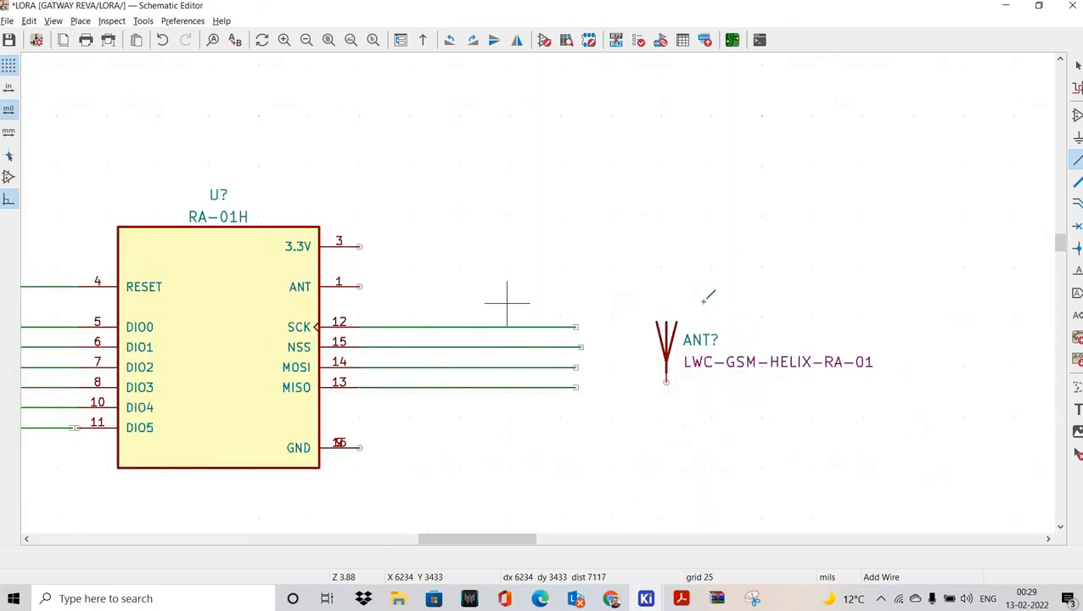
pyautogui.moveTo(505, 304); pyautogui.dragTo(701, 299, button='middle')
pyautogui.hotkey('ctrl', 's')
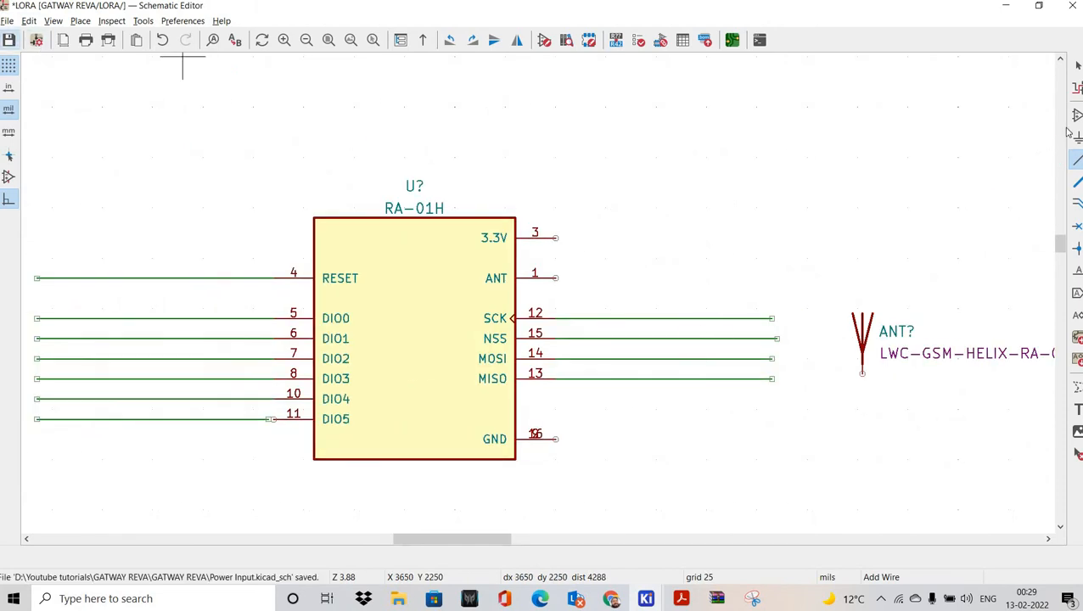
# Step: Search 'CA' in Choose Symbol and pick the 1uF_0603c capacitor for the regulator's output side
pyautogui.press('a')
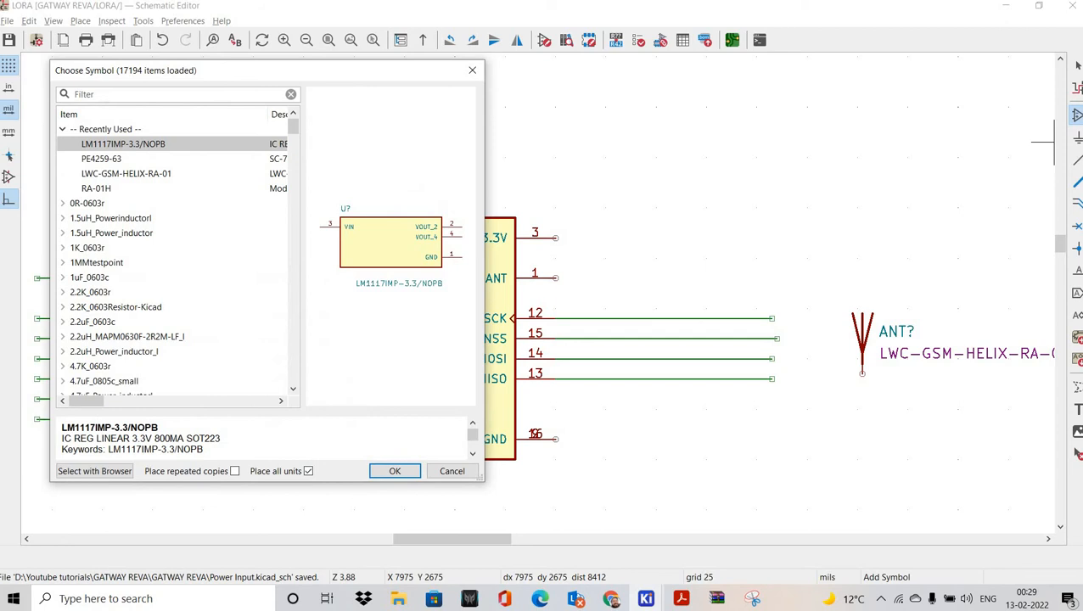
pyautogui.write('CAPACITOR')
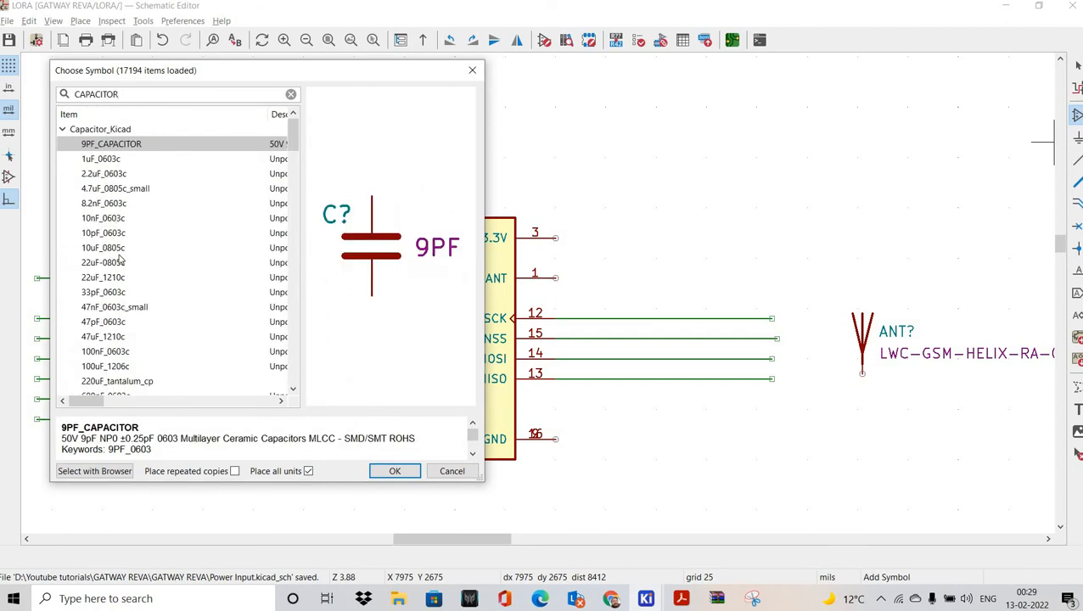
pyautogui.scroll(-1, 124, 272)
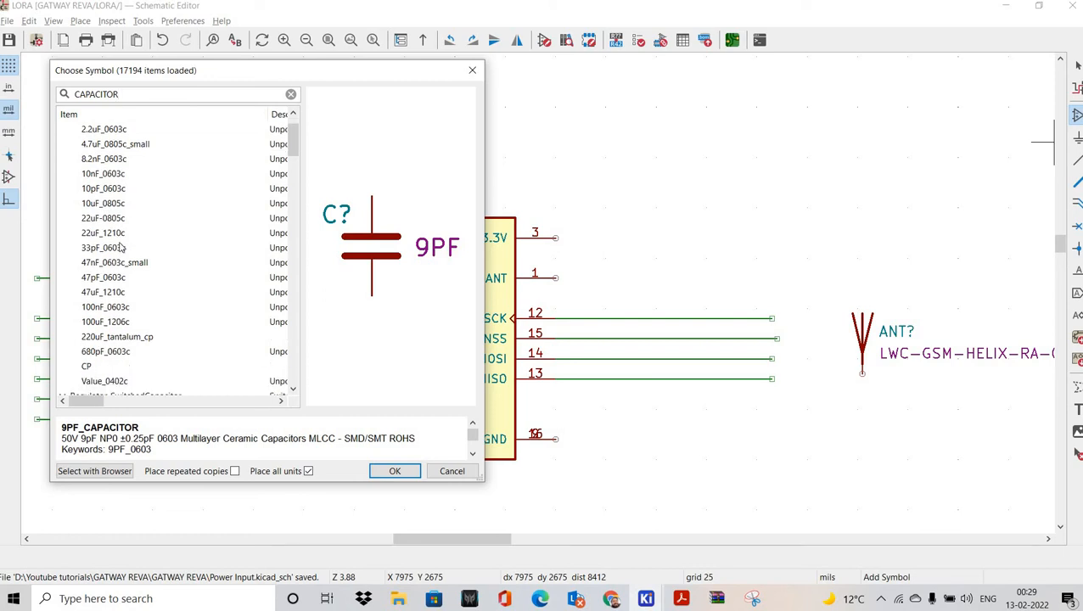
pyautogui.scroll(1, 108, 163)
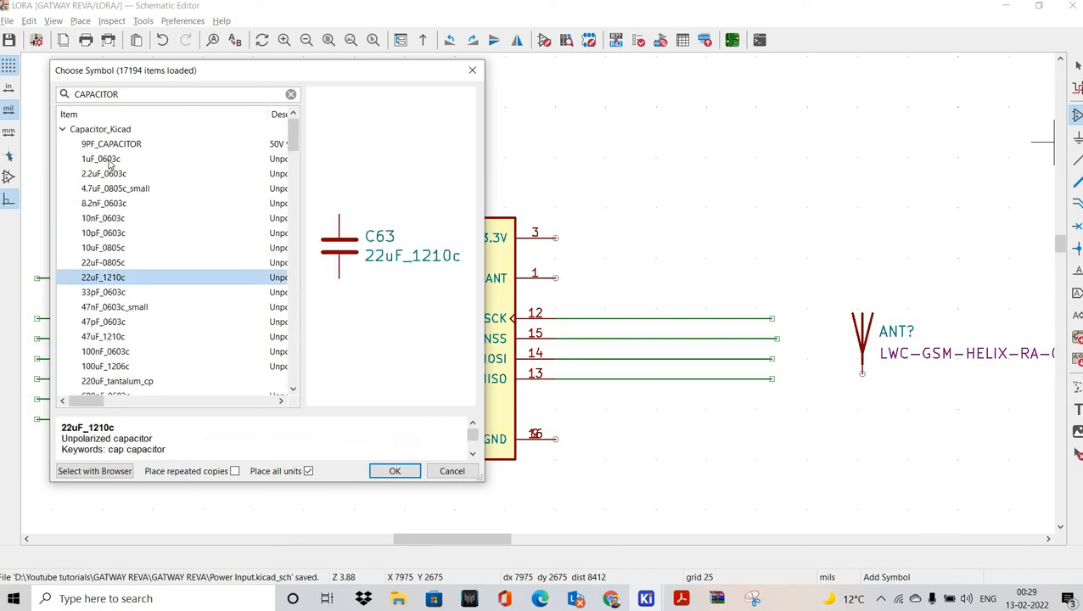
pyautogui.click(395, 472)
pyautogui.keyDown('shift'); pyautogui.scroll(-10, 575, 402); pyautogui.keyUp('shift')
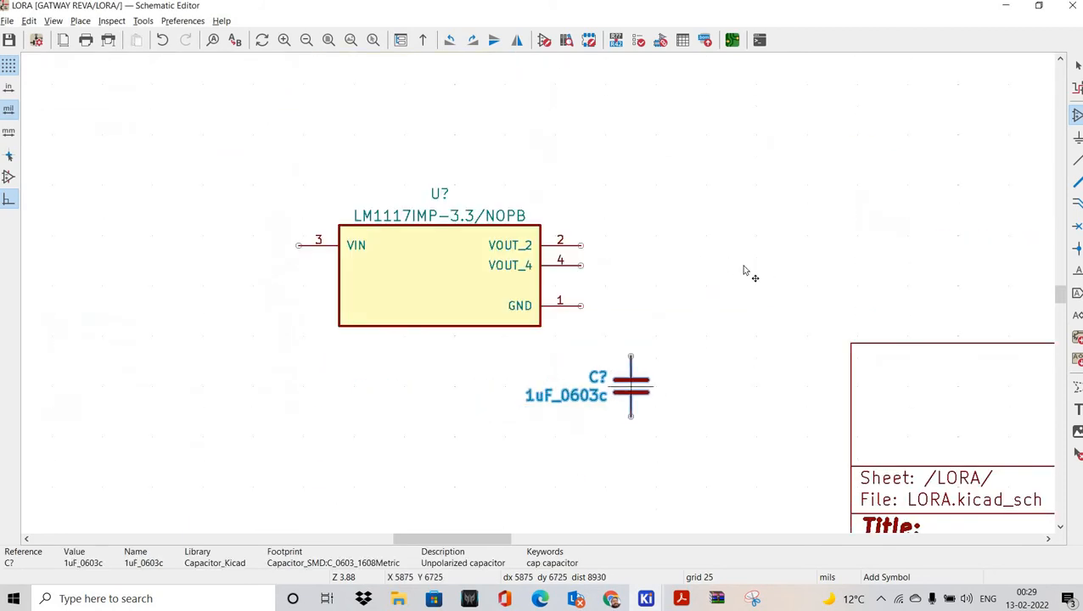
pyautogui.moveTo(755, 261); pyautogui.dragTo(376, 287, button='middle')
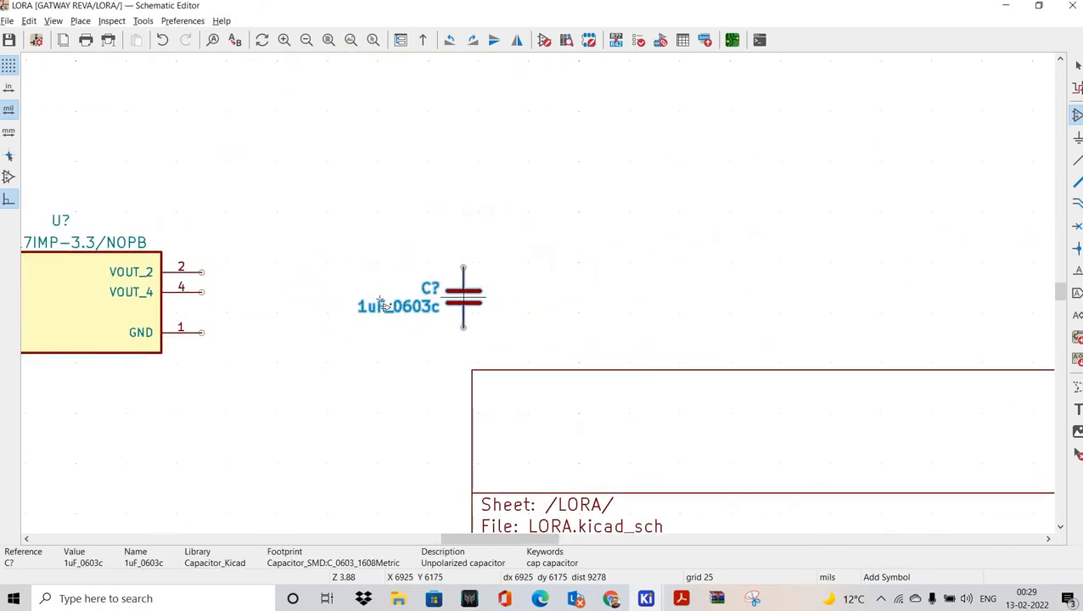
# Step: Place the 1uF capacitor right of the LM1117, then a 10uF_0805c beside it
pyautogui.click(464, 298)
pyautogui.click(372, 298)
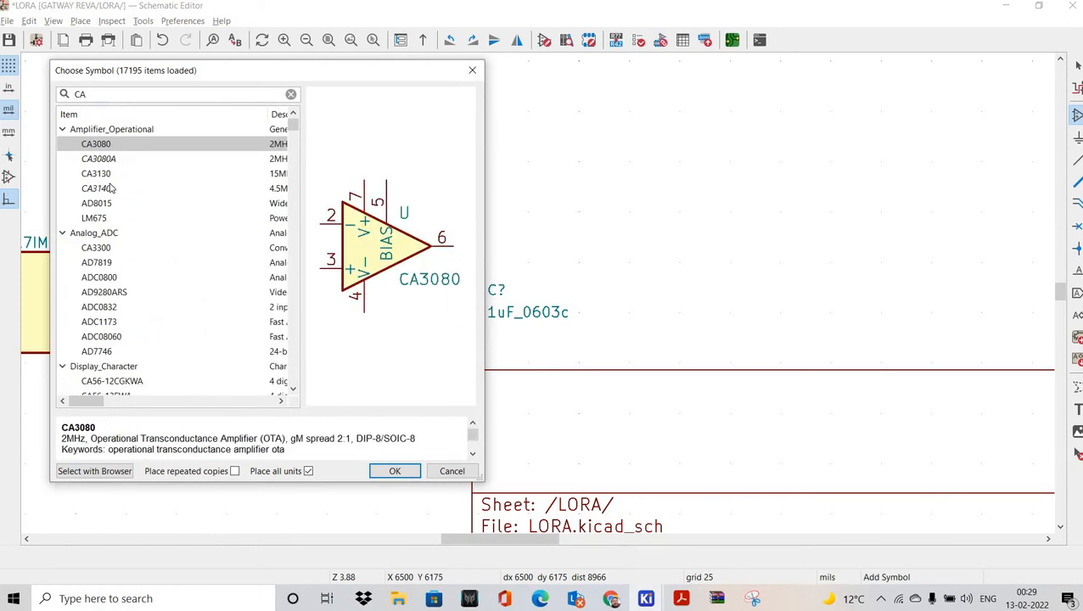
pyautogui.write('CAPACITO')
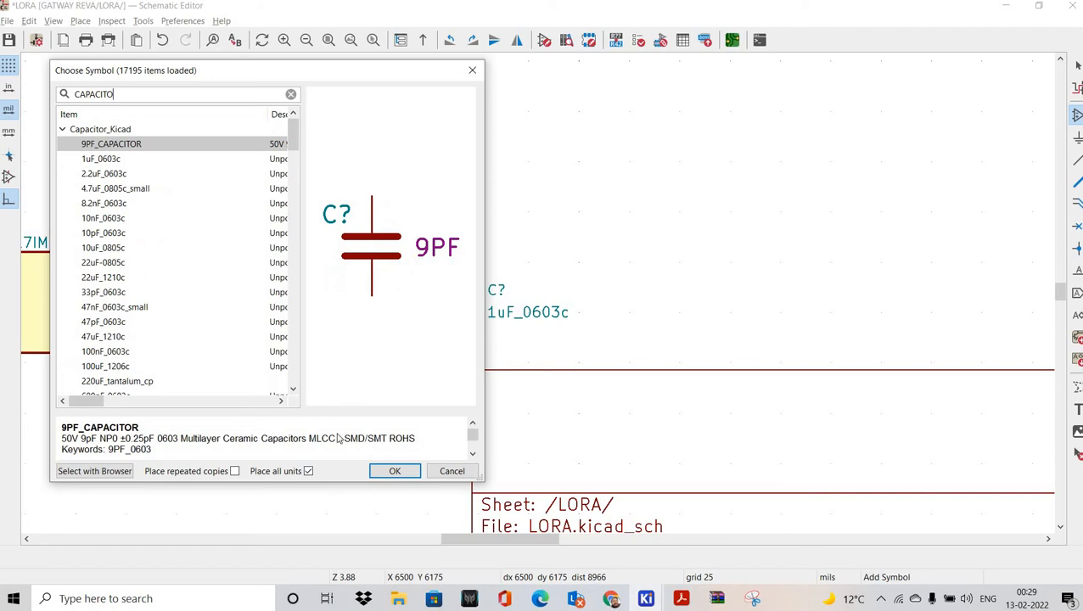
pyautogui.click(128, 248)
pyautogui.click(393, 474)
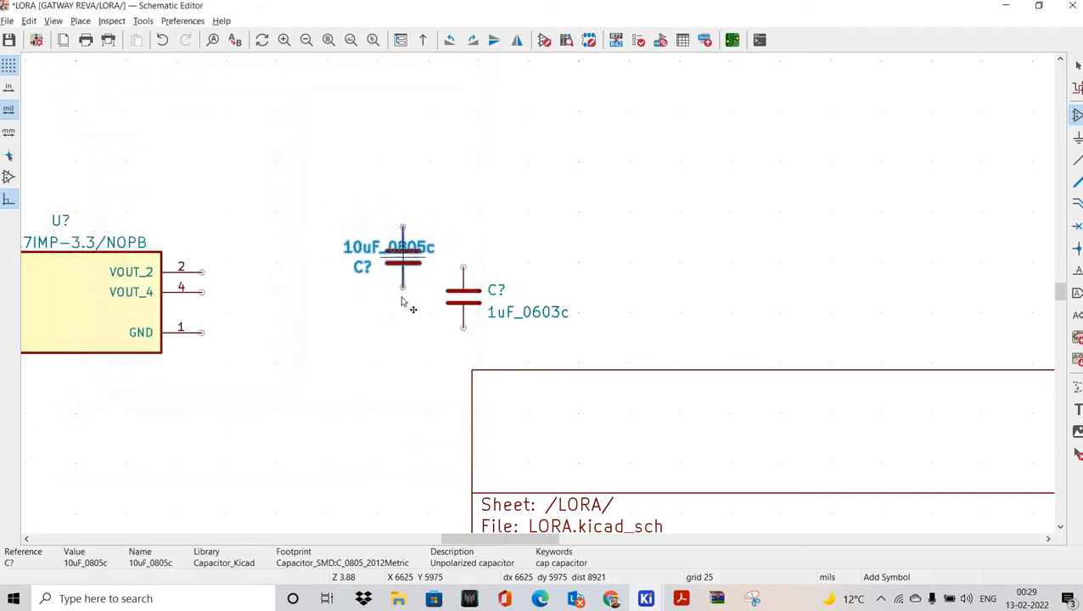
pyautogui.click(404, 298)
# Step: Add a mirrored 22uF-0805c capacitor next to the other output capacitors
pyautogui.click(314, 310)
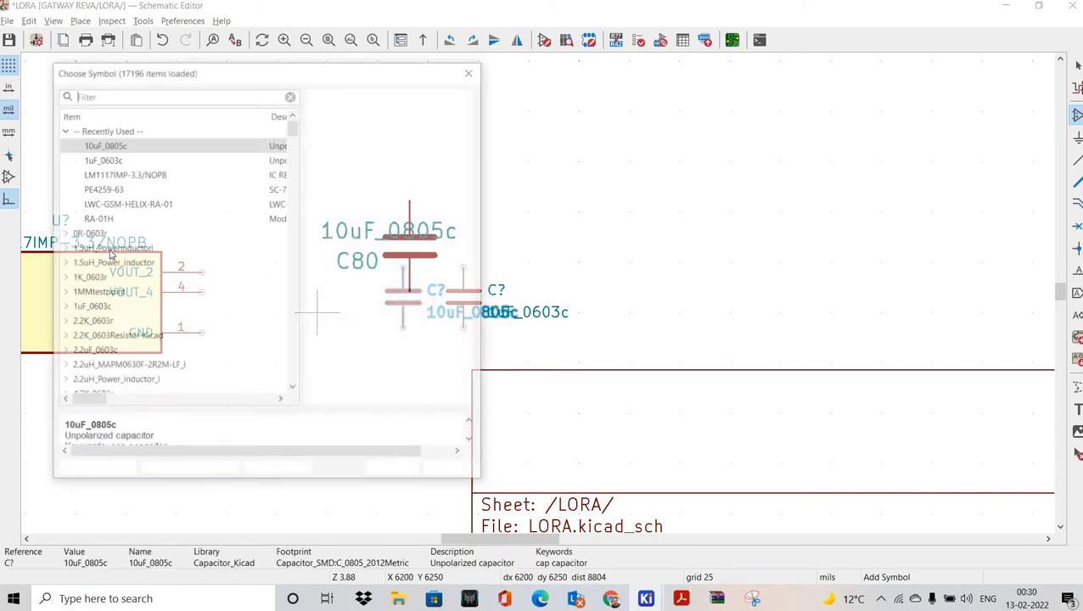
pyautogui.write('CA')
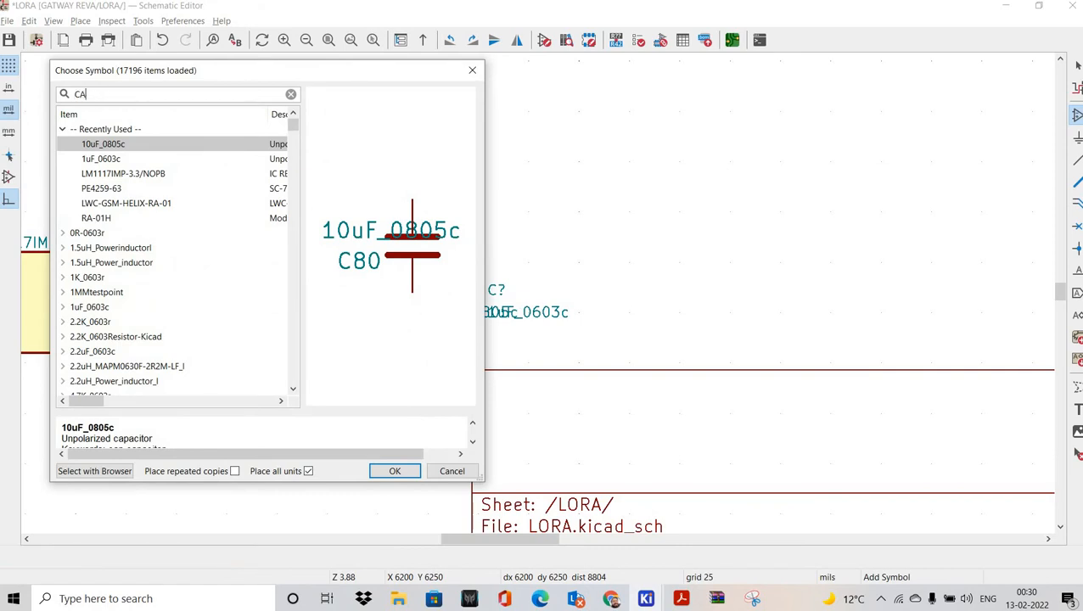
pyautogui.write('PACIOTR')
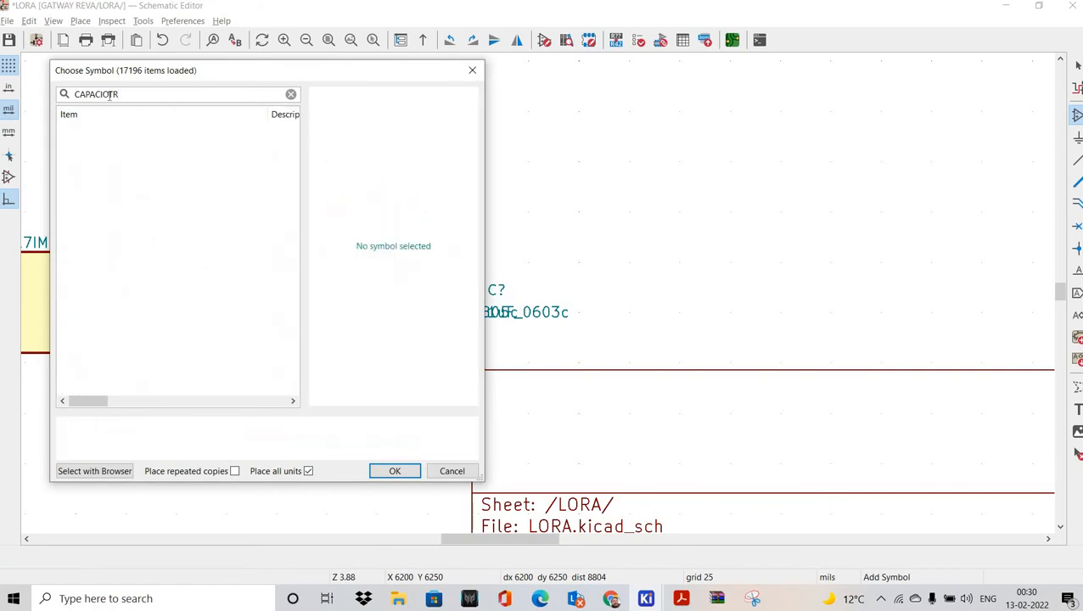
pyautogui.scroll(-6, 128, 297)
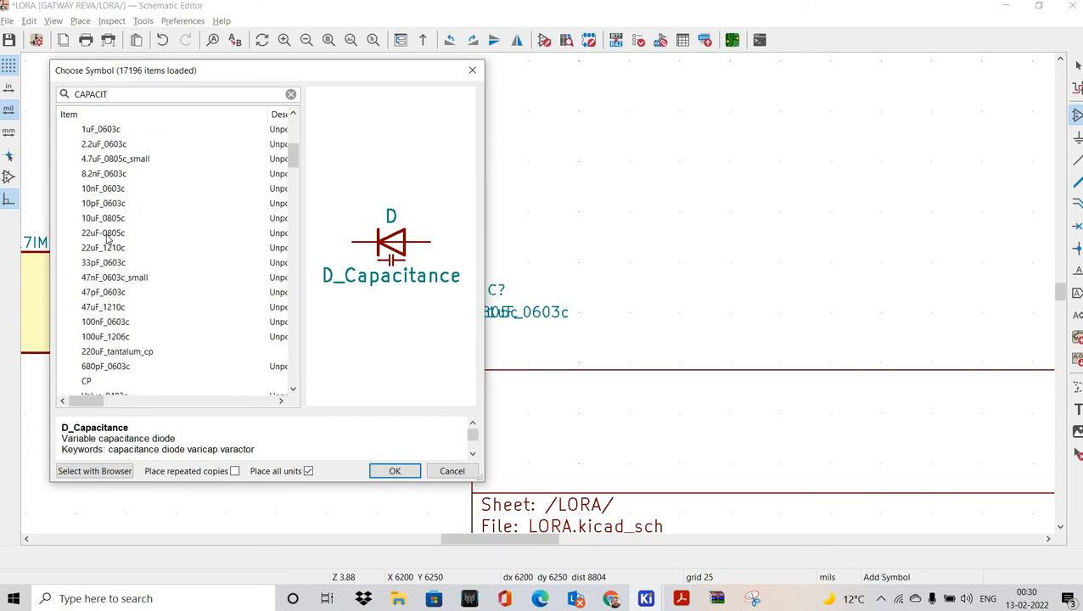
pyautogui.press('Return')
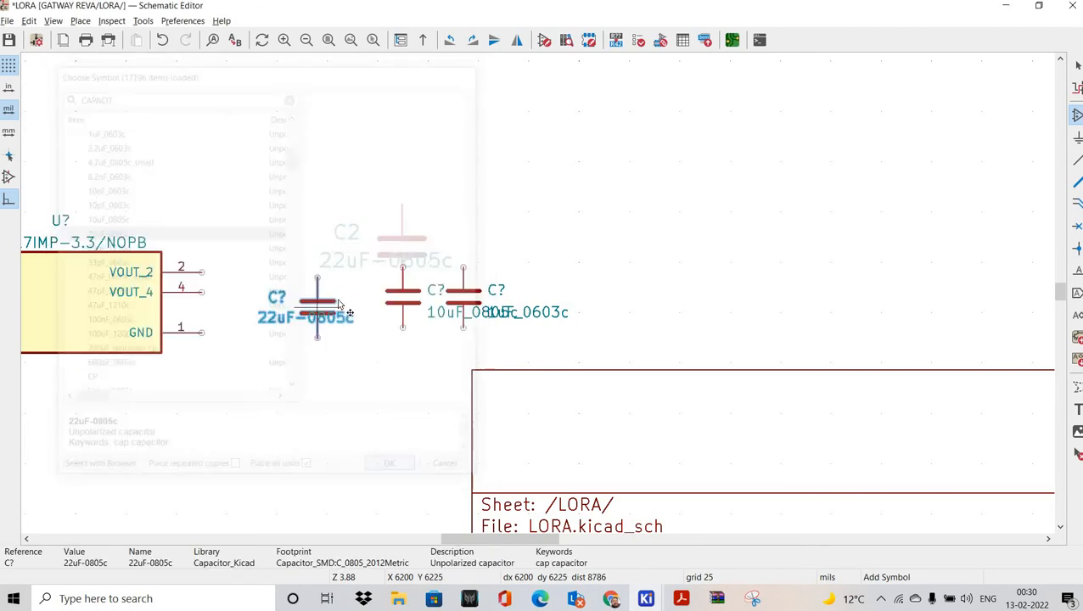
pyautogui.press('y')
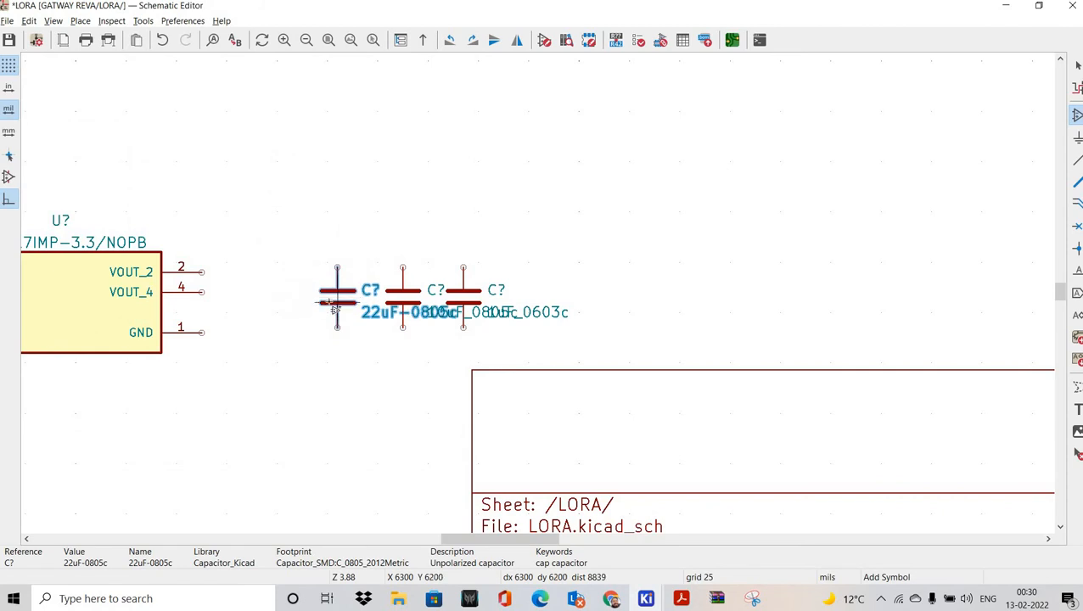
pyautogui.click(272, 316)
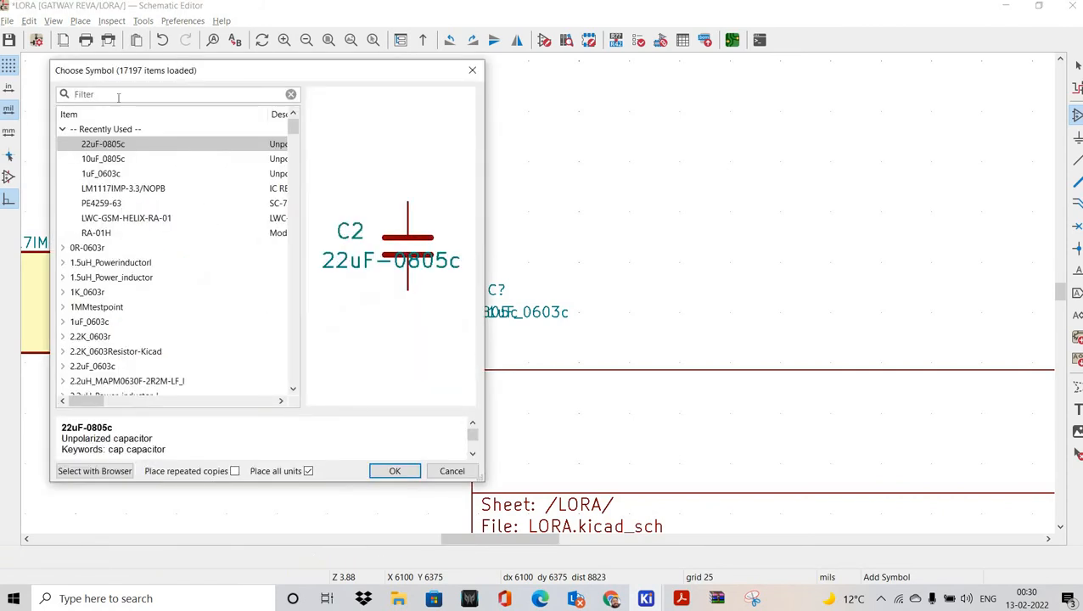
# Step: Place a second 10uF_0805c capacitor near the regulator
pyautogui.write('CA')
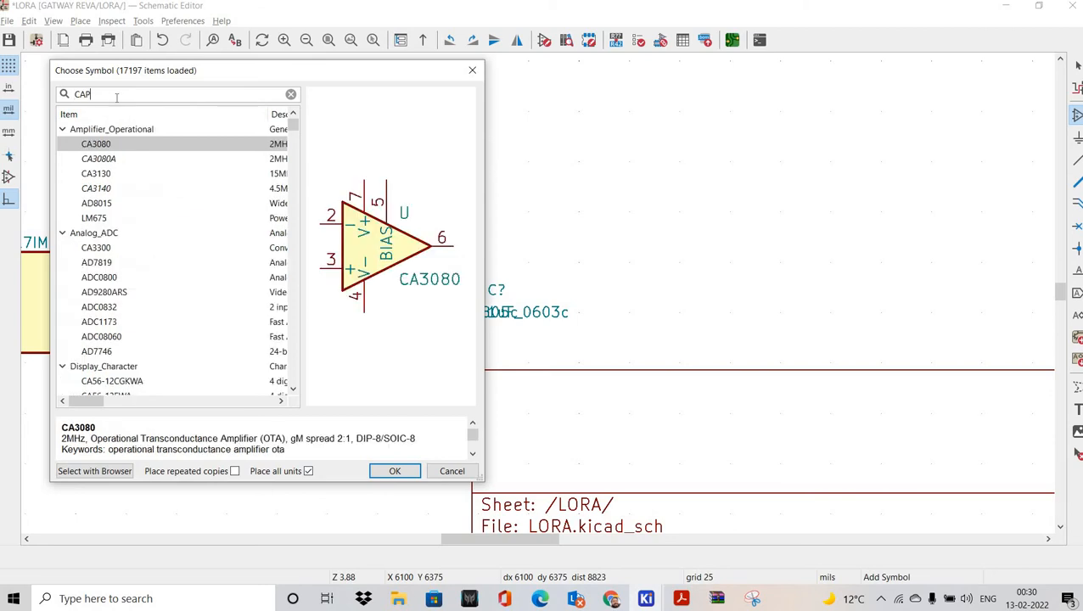
pyautogui.write('P')
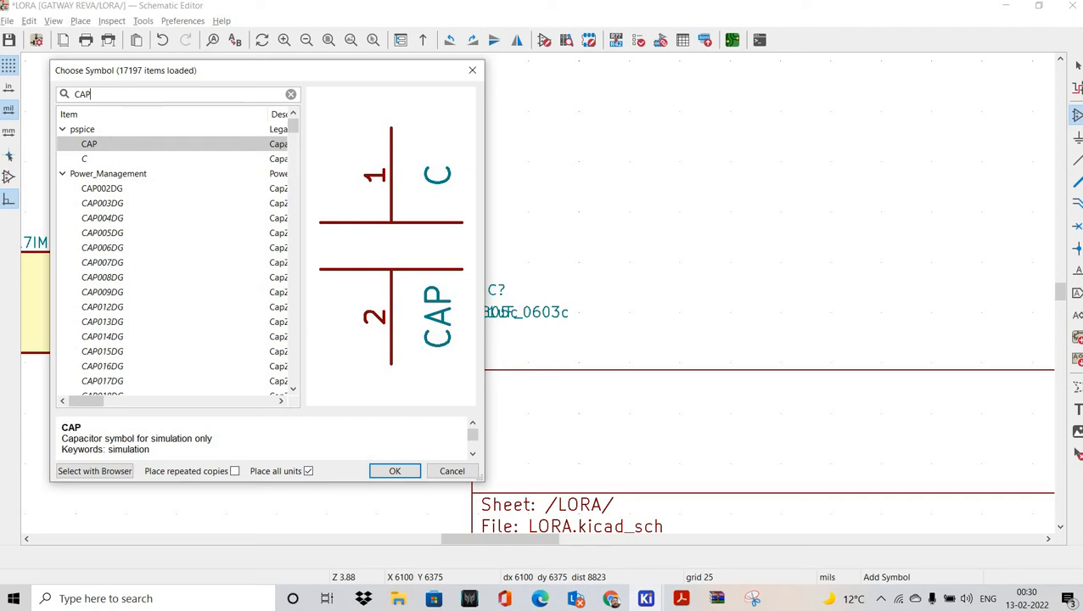
pyautogui.write('ACIT')
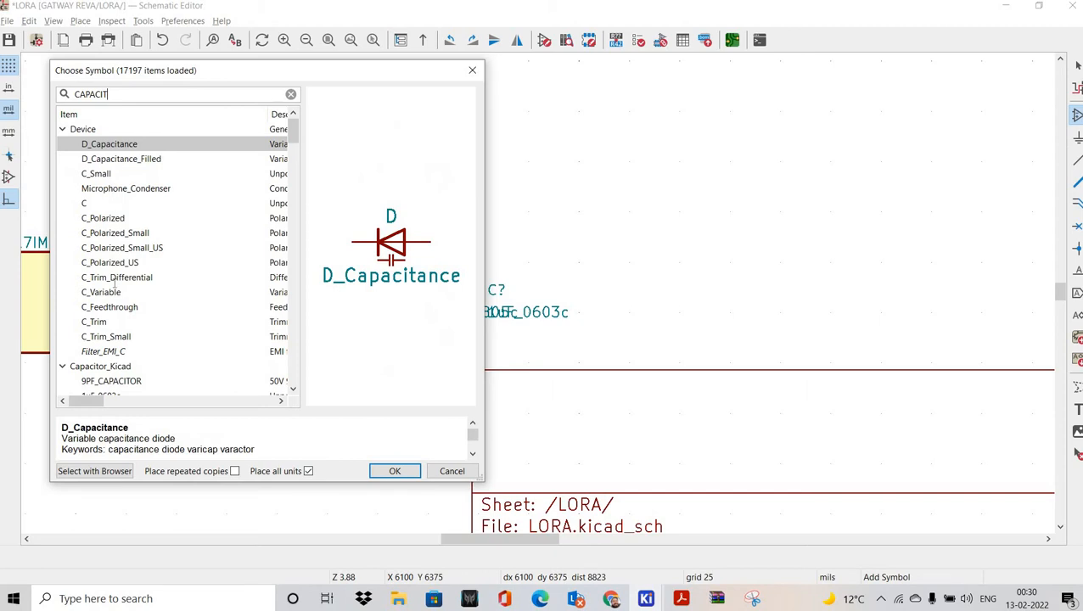
pyautogui.scroll(-3, 116, 291)
pyautogui.scroll(-1, 115, 321)
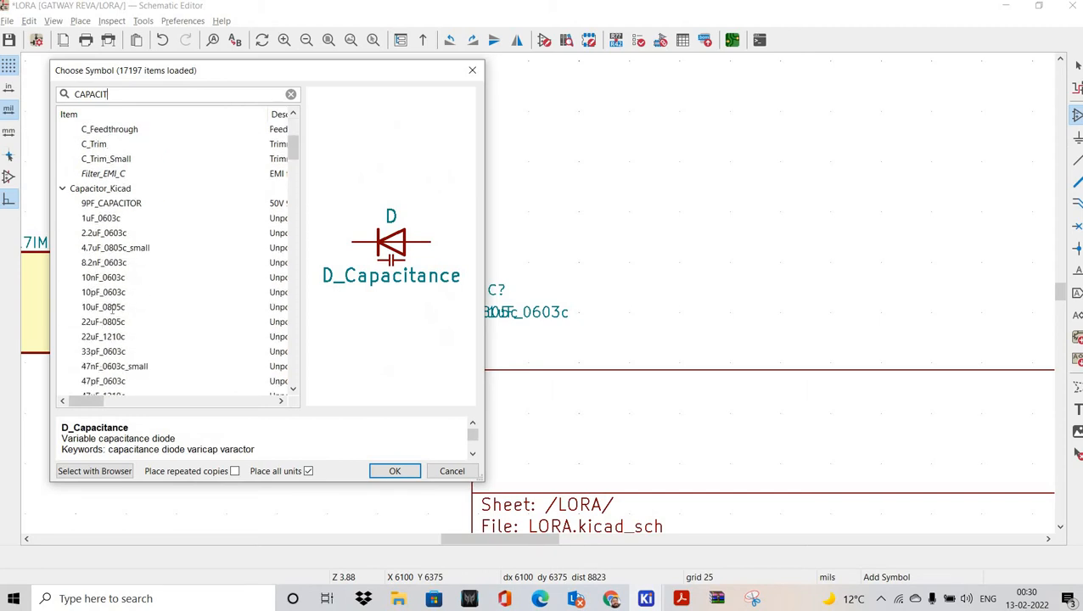
pyautogui.doubleClick(281, 306)
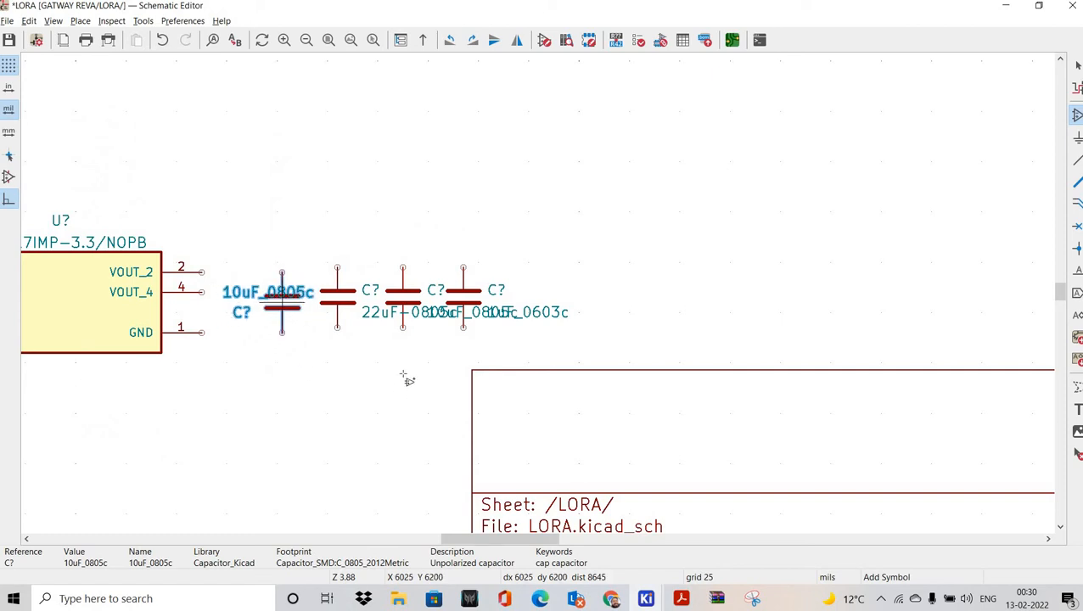
pyautogui.click(282, 302)
pyautogui.moveTo(323, 383); pyautogui.dragTo(406, 385, button='middle')
# Step: Place a 47uF_1210c capacitor left of the regulator's input
pyautogui.click(326, 237)
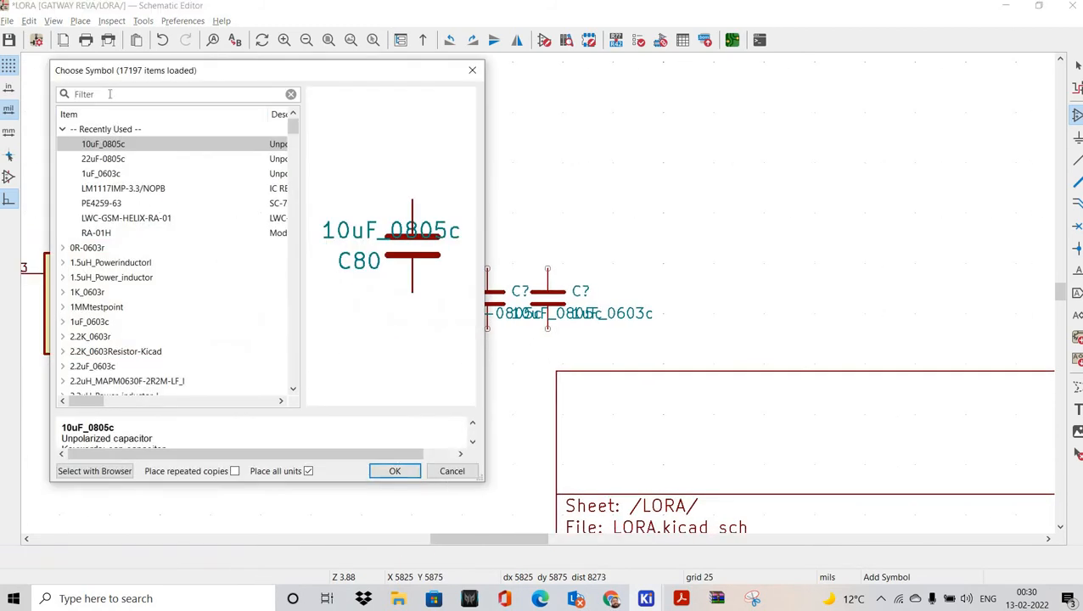
pyautogui.write('CAPACI')
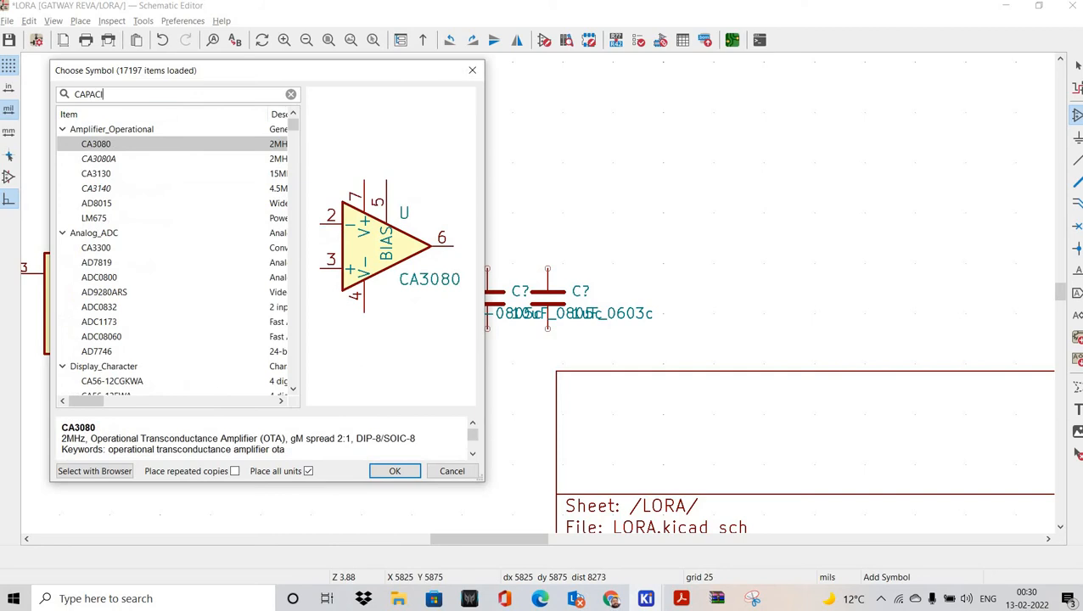
pyautogui.write('TOR')
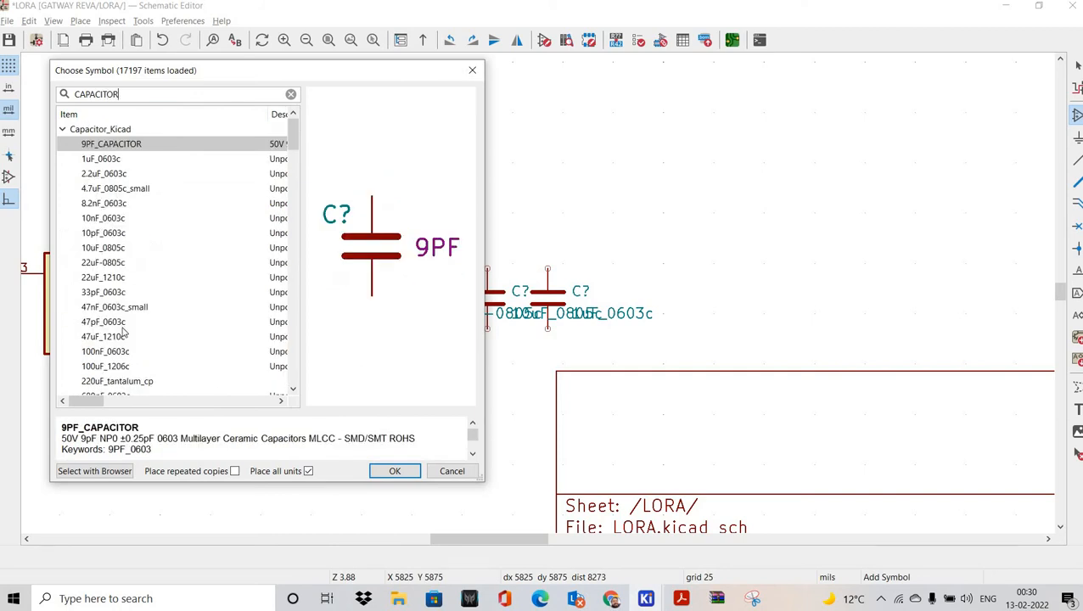
pyautogui.scroll(-1, 131, 332)
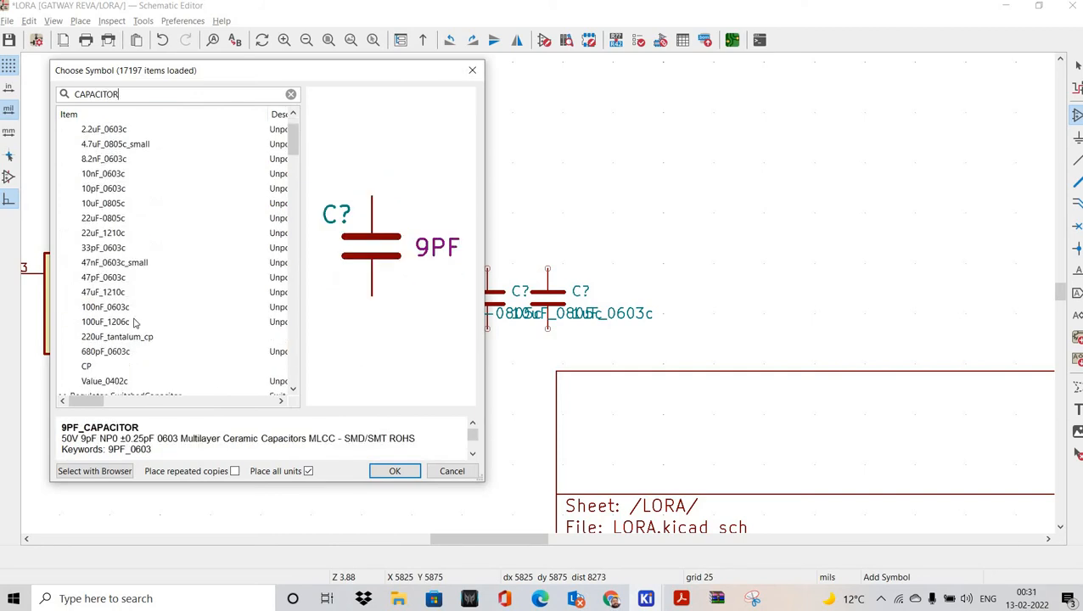
pyautogui.scroll(-1, 134, 323)
pyautogui.scroll(1, 118, 258)
pyautogui.scroll(-1, 121, 275)
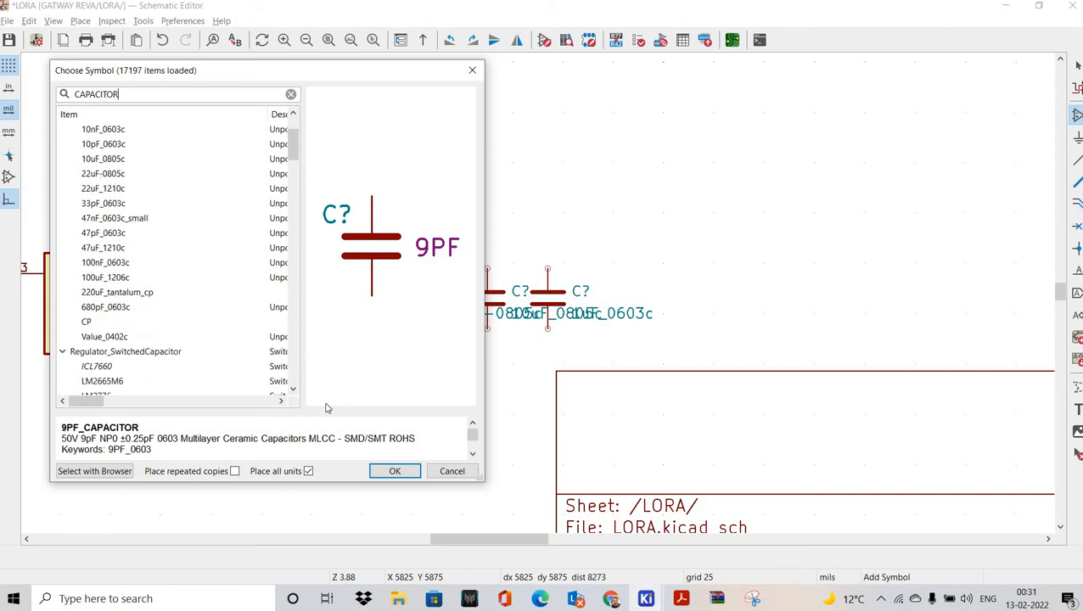
pyautogui.click(119, 248)
pyautogui.click(395, 472)
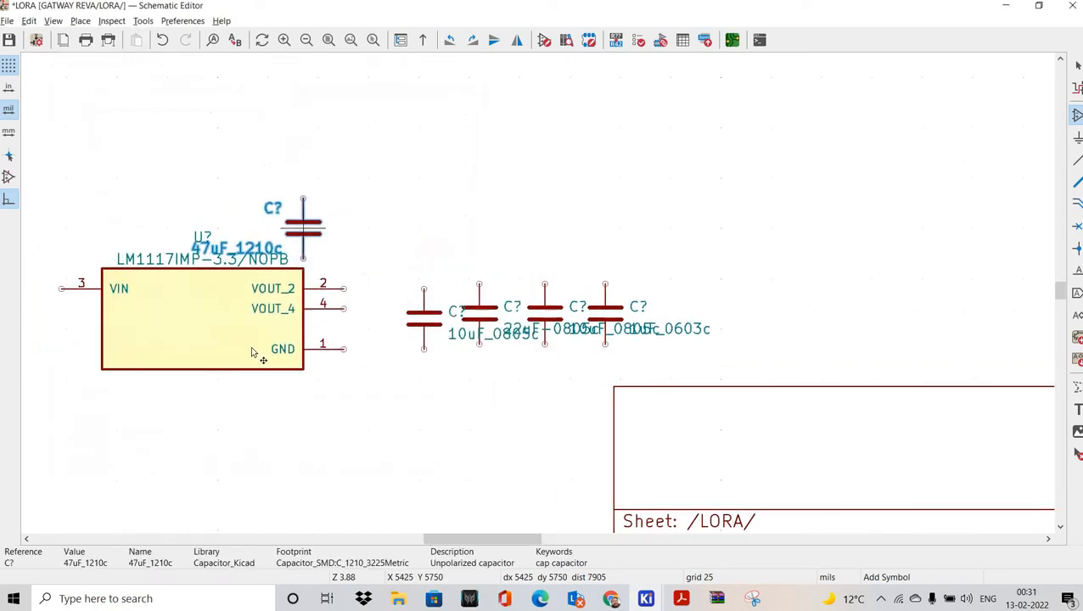
pyautogui.click(152, 344)
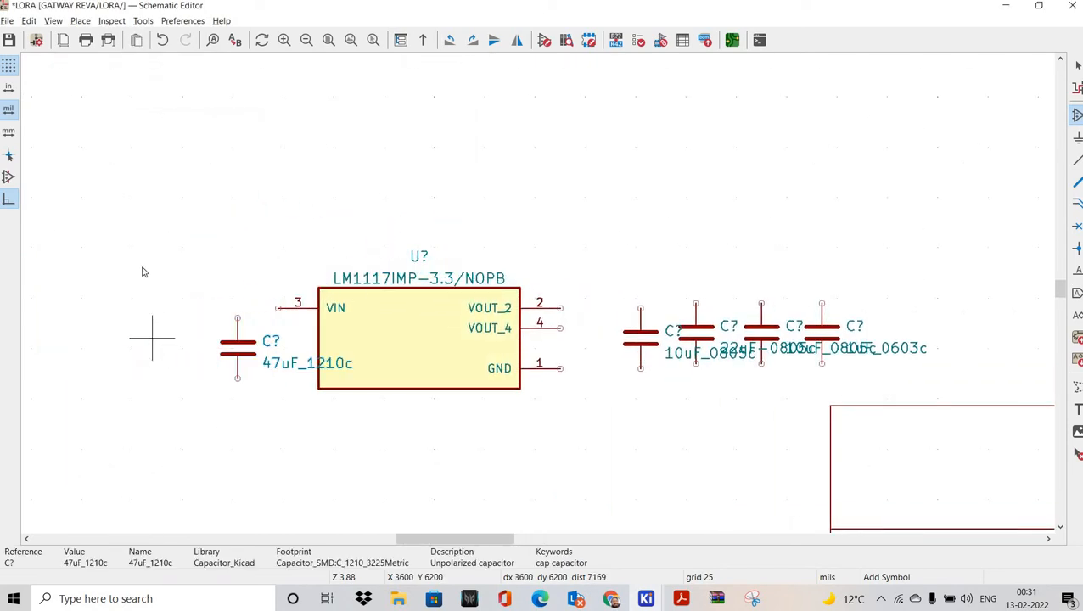
# Step: Place a 100uF_1206c capacitor left of the 47uF capacitor
pyautogui.click(150, 337)
pyautogui.write('CA')
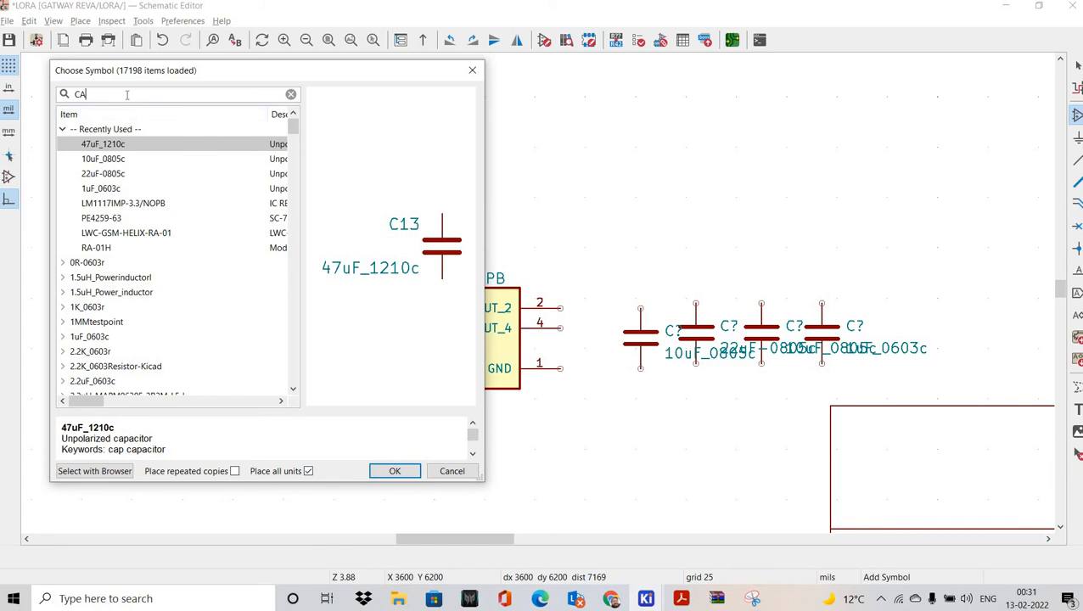
pyautogui.write('PACITOR')
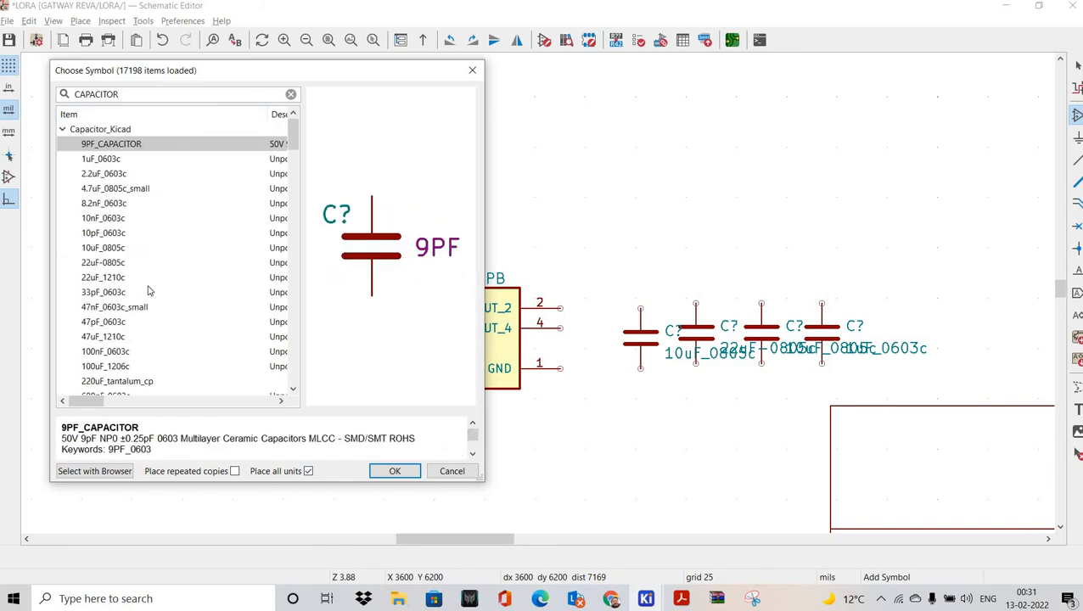
pyautogui.scroll(-2, 122, 293)
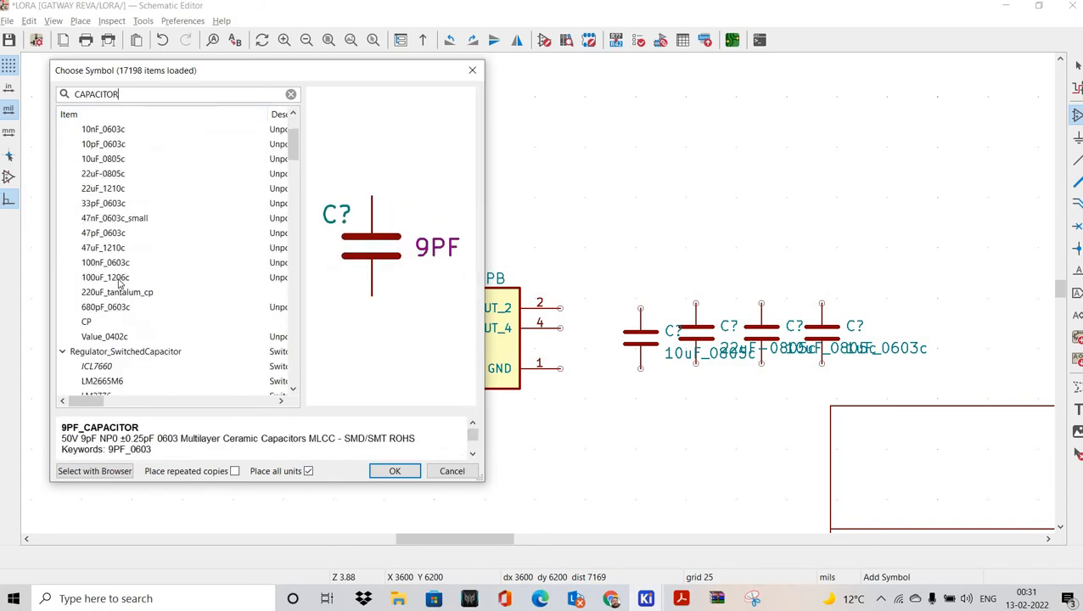
pyautogui.click(265, 279)
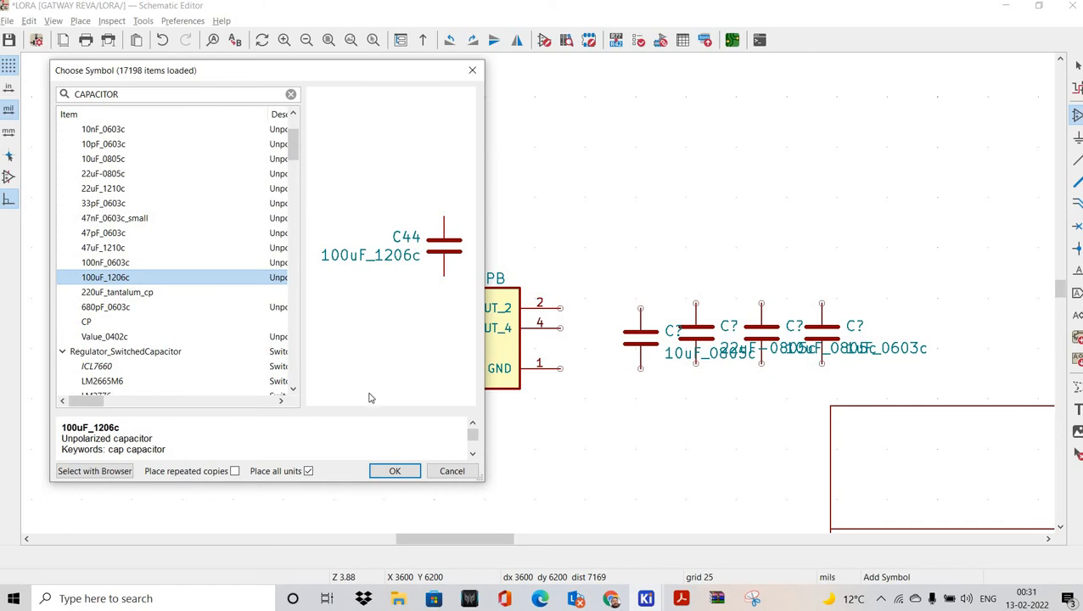
pyautogui.click(382, 477)
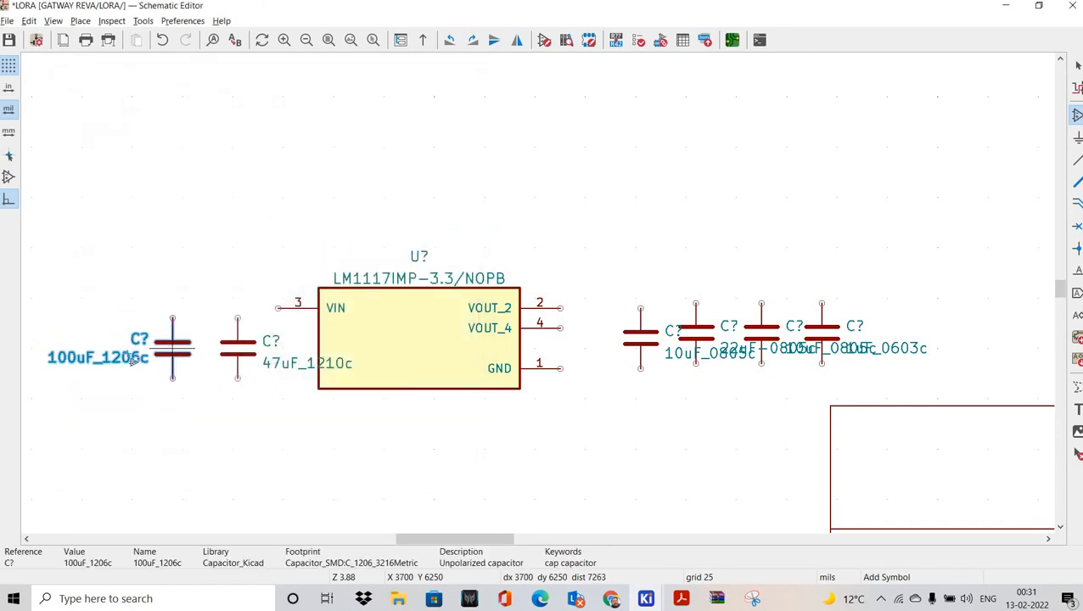
pyautogui.click(132, 358)
# Step: Place a second 100uF_1206c capacitor beside it and exit symbol placement
pyautogui.click(129, 322)
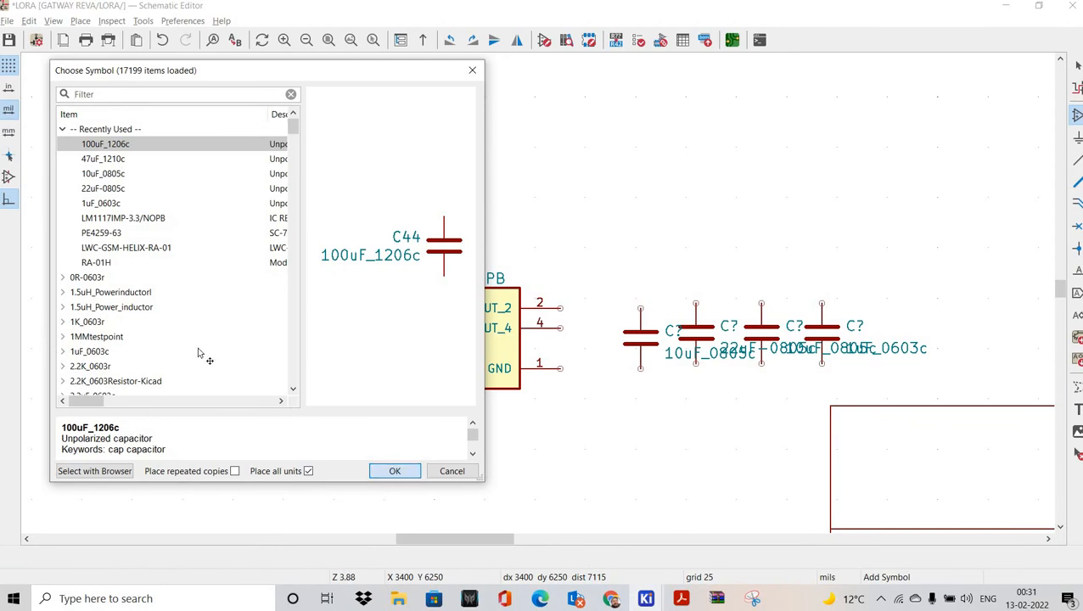
pyautogui.click(395, 471)
pyautogui.click(204, 354)
pyautogui.click(304, 443)
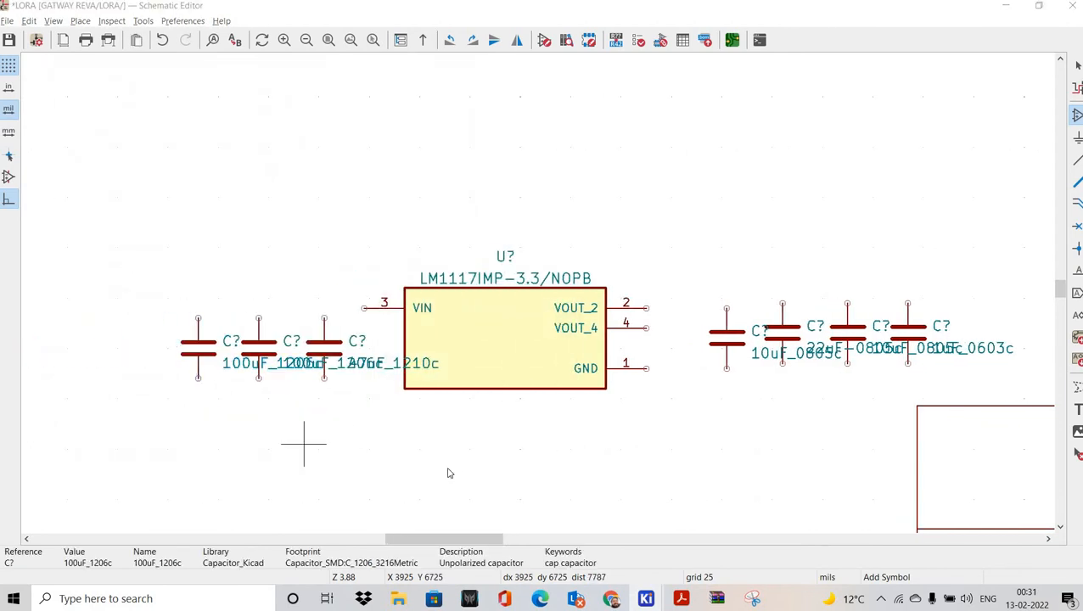
pyautogui.click(450, 473)
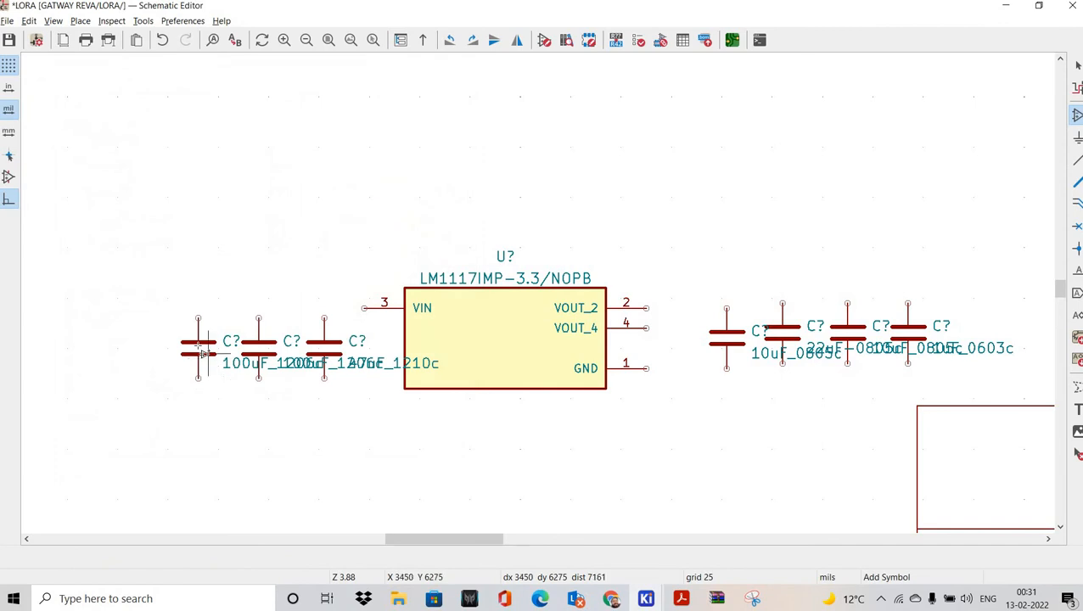
pyautogui.click(199, 345)
pyautogui.press('Escape')
pyautogui.press('Escape')
pyautogui.click(199, 349)
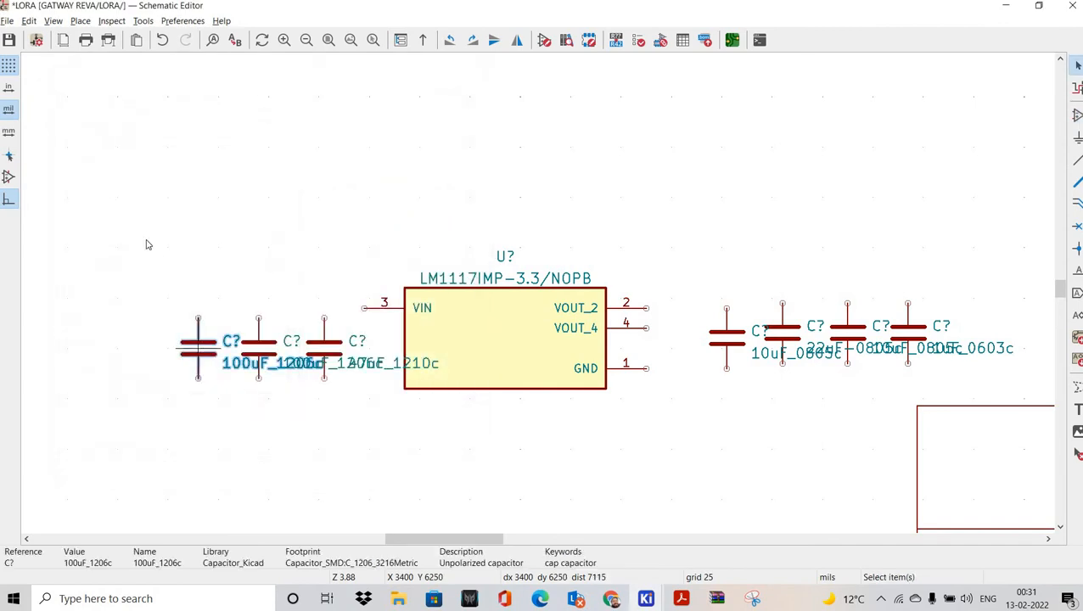
# Step: Shorten the leftmost capacitor's value to 100uF and move it to the far left
pyautogui.press('e')
pyautogui.click(251, 148)
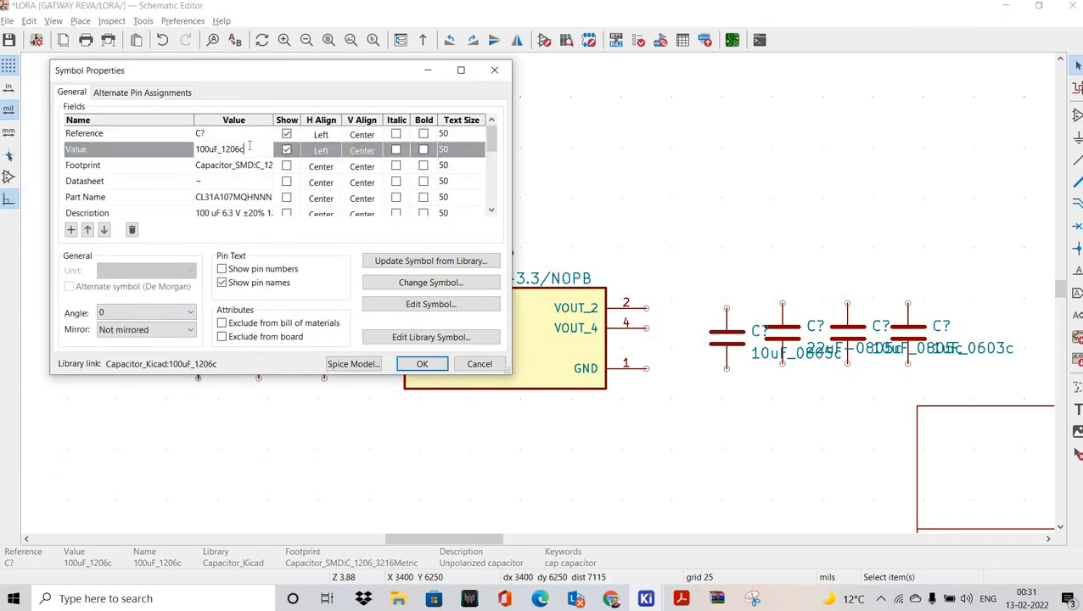
pyautogui.click(422, 364)
pyautogui.press('m')
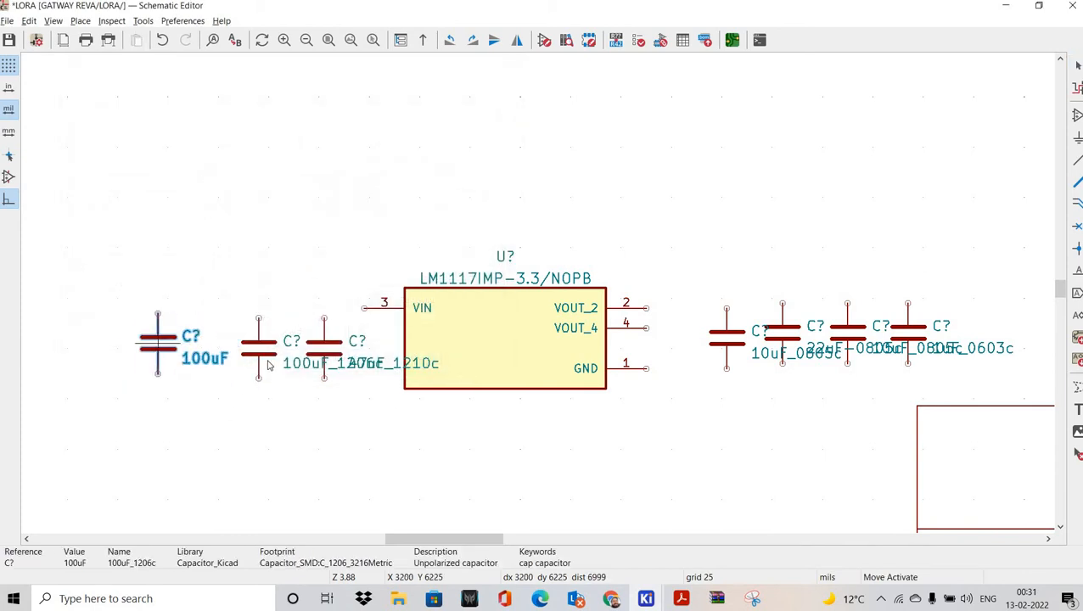
pyautogui.click(142, 342)
# Step: Change the second capacitor's value to 100uF and shift both 100uF capacitors left
pyautogui.doubleClick(264, 347)
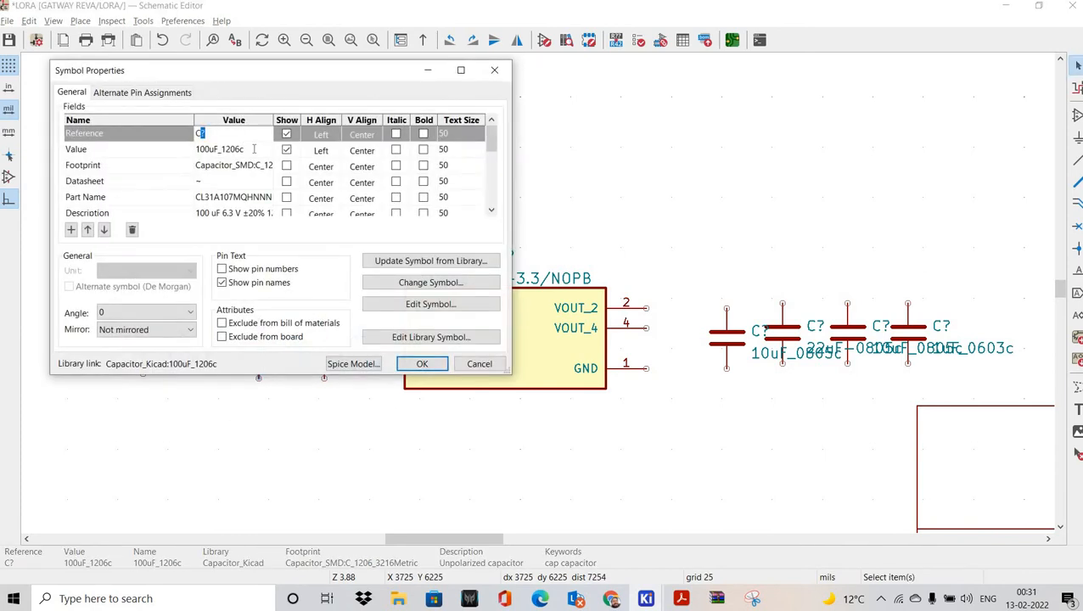
pyautogui.click(253, 149)
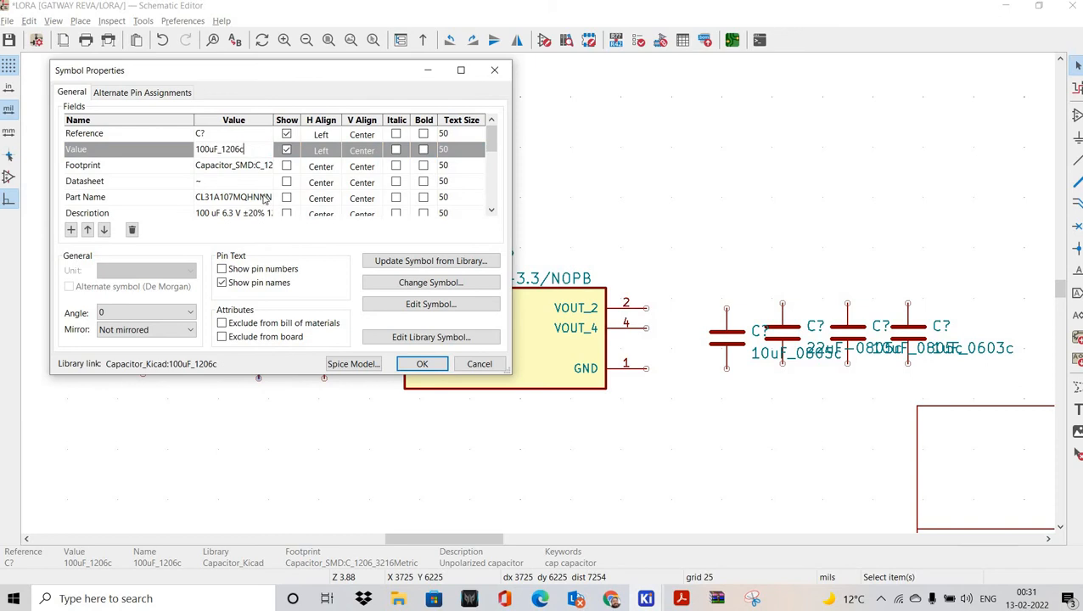
pyautogui.press('BackSpace')
pyautogui.press('BackSpace')
pyautogui.click(422, 364)
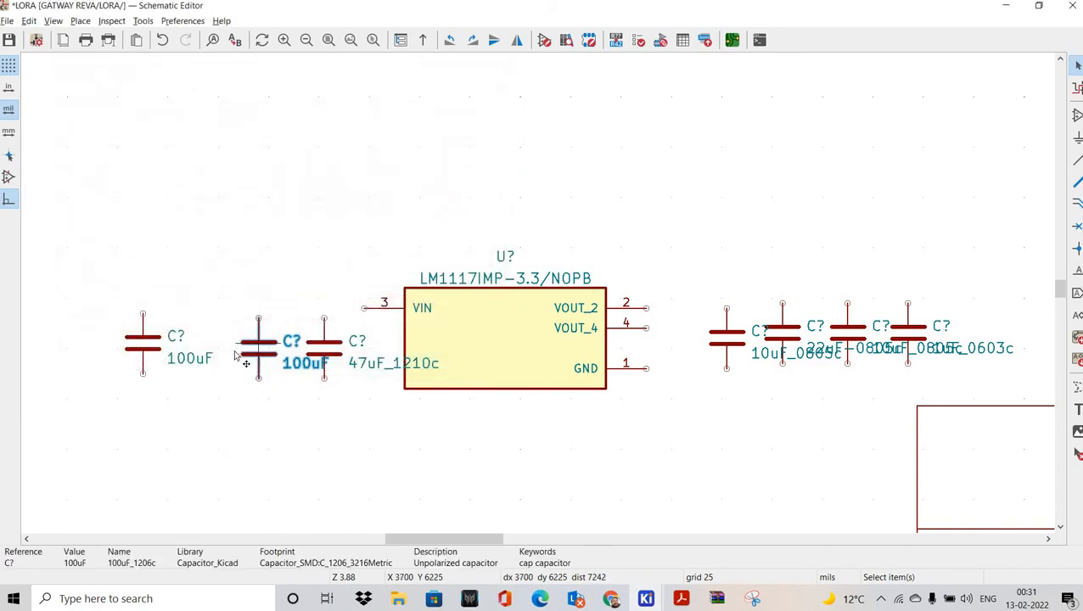
pyautogui.moveTo(259, 343)
pyautogui.mouseDown()
pyautogui.moveTo(229, 348)
pyautogui.moveTo(238, 343)
pyautogui.mouseUp()
pyautogui.click(287, 398)
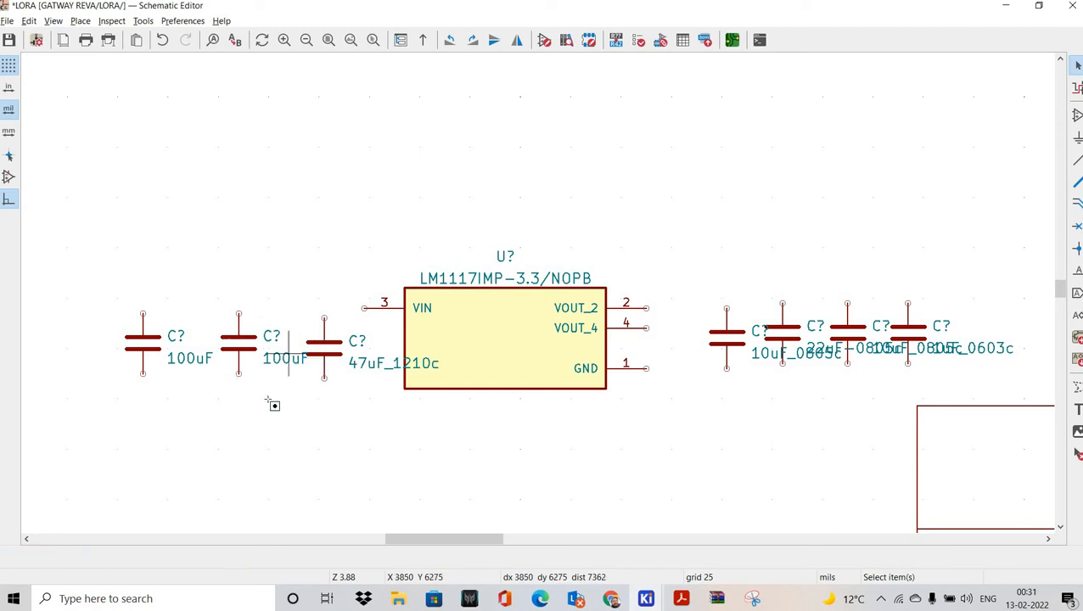
pyautogui.moveTo(84, 290); pyautogui.dragTo(287, 419)
pyautogui.moveTo(239, 345); pyautogui.dragTo(213, 343)
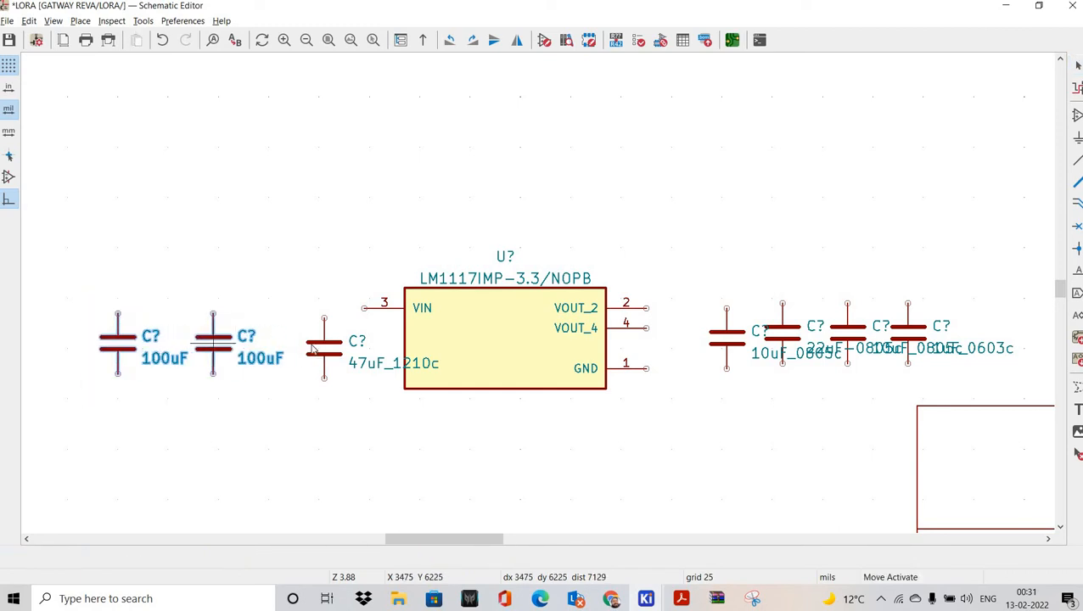
pyautogui.click(312, 348)
# Step: Shorten the 47uF_1210c value to 47uF and nudge it left
pyautogui.doubleClick(324, 348)
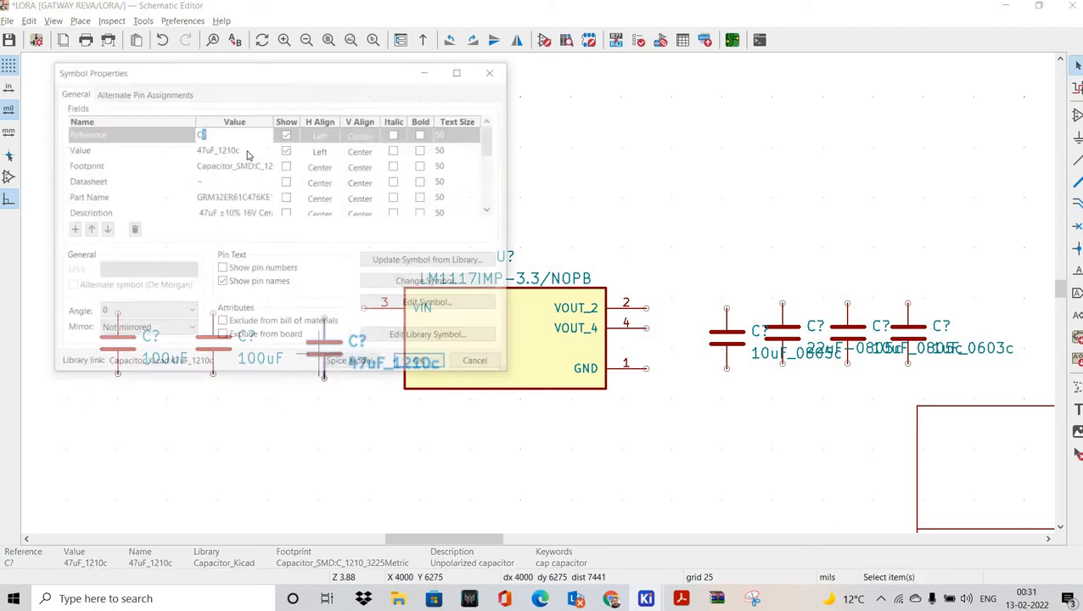
pyautogui.click(242, 150)
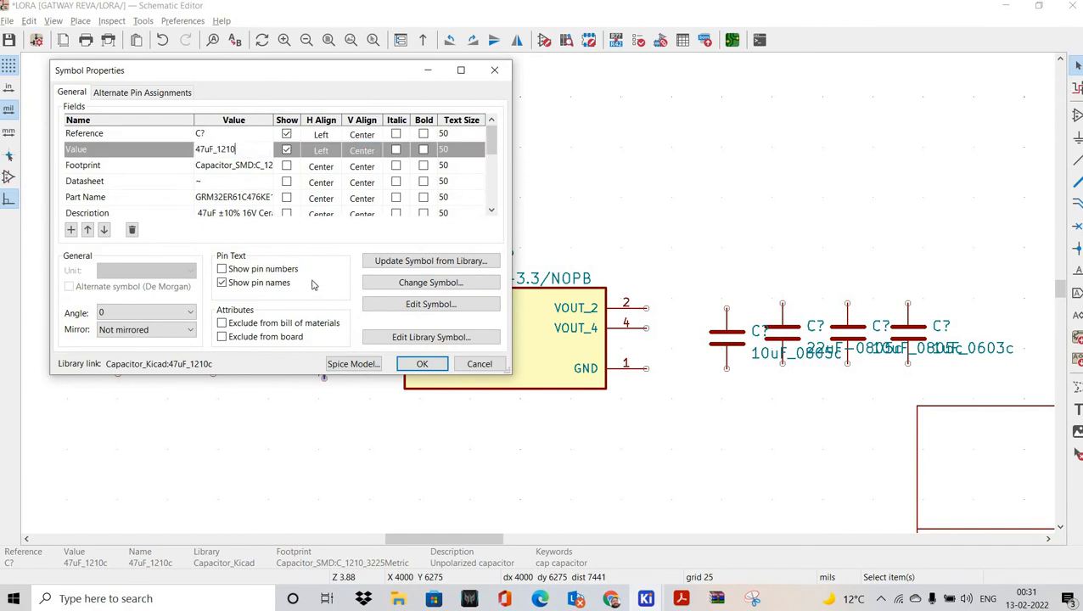
pyautogui.click(422, 365)
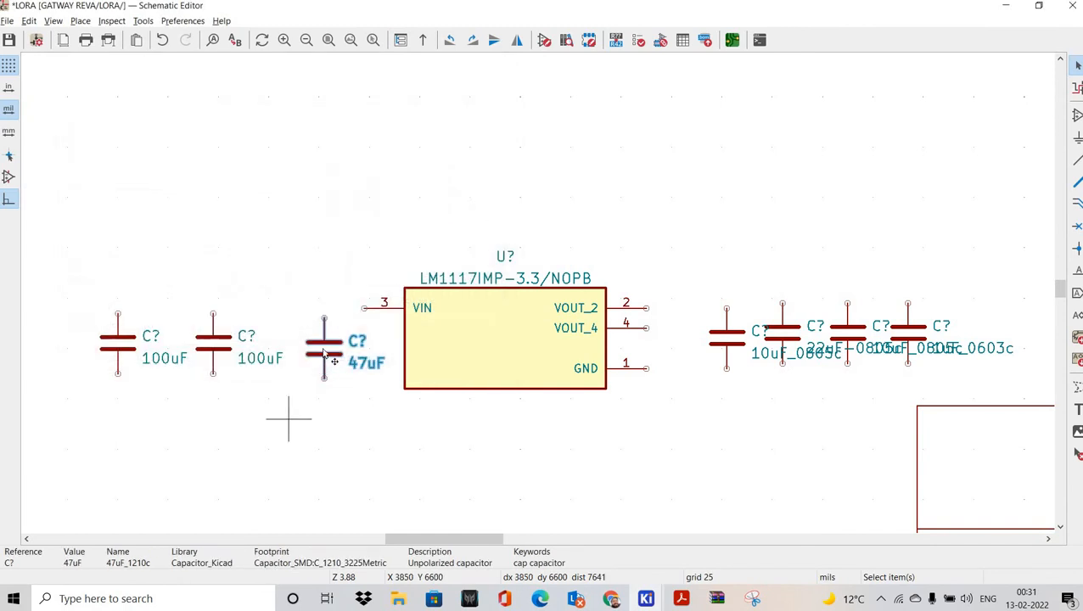
pyautogui.moveTo(334, 360); pyautogui.dragTo(303, 344)
pyautogui.click(347, 360)
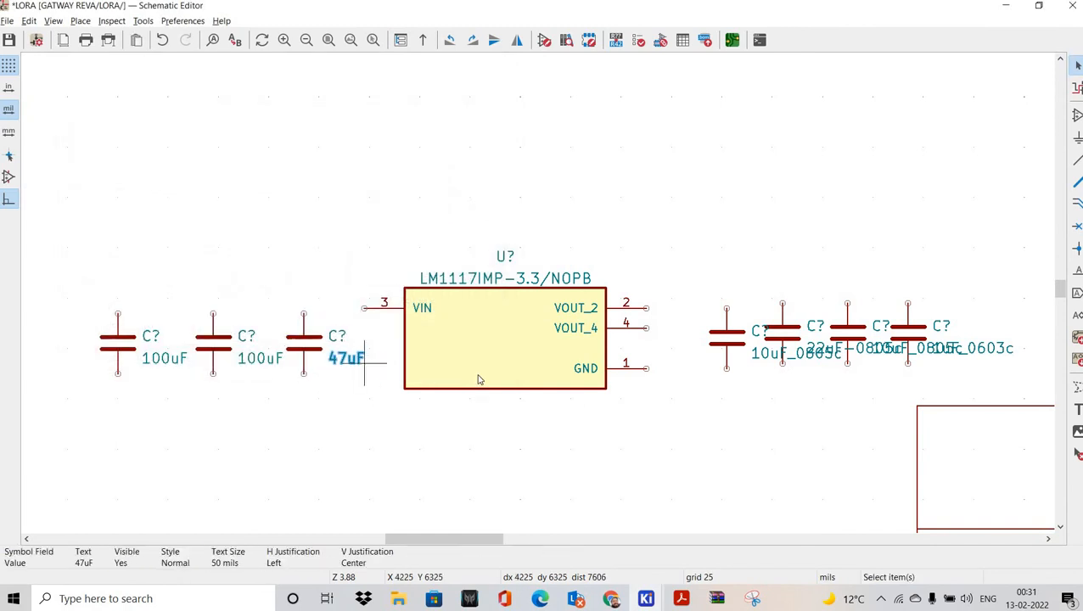
# Step: Trim the first output capacitors' values to 10uF and 22uF
pyautogui.moveTo(752, 405); pyautogui.dragTo(480, 383, button='middle')
pyautogui.moveTo(446, 321); pyautogui.dragTo(430, 325)
pyautogui.press('e')
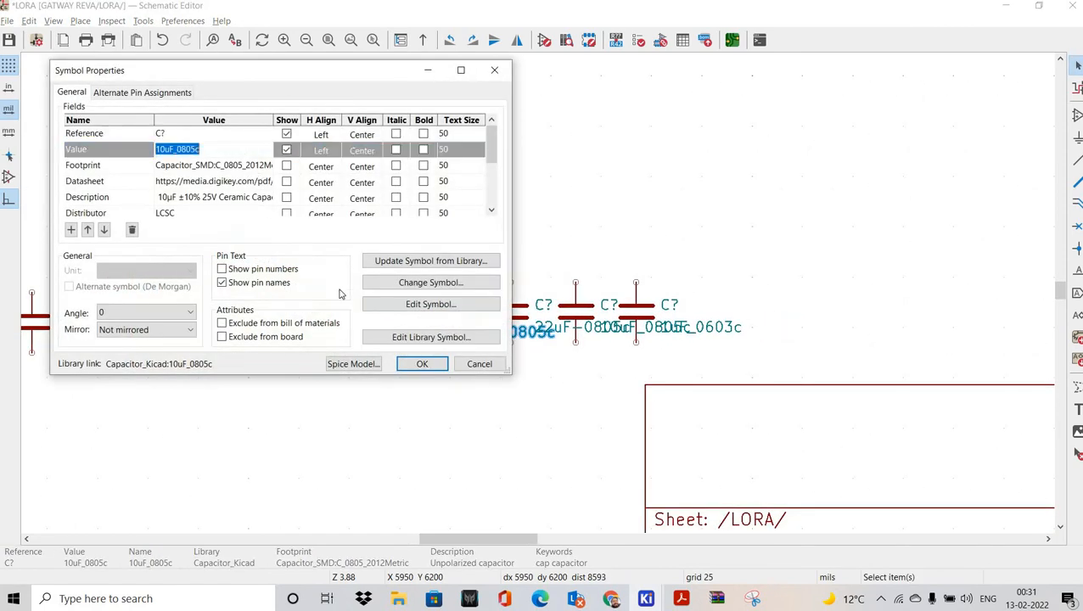
pyautogui.press('End')
pyautogui.press('BackSpace')
pyautogui.click(422, 365)
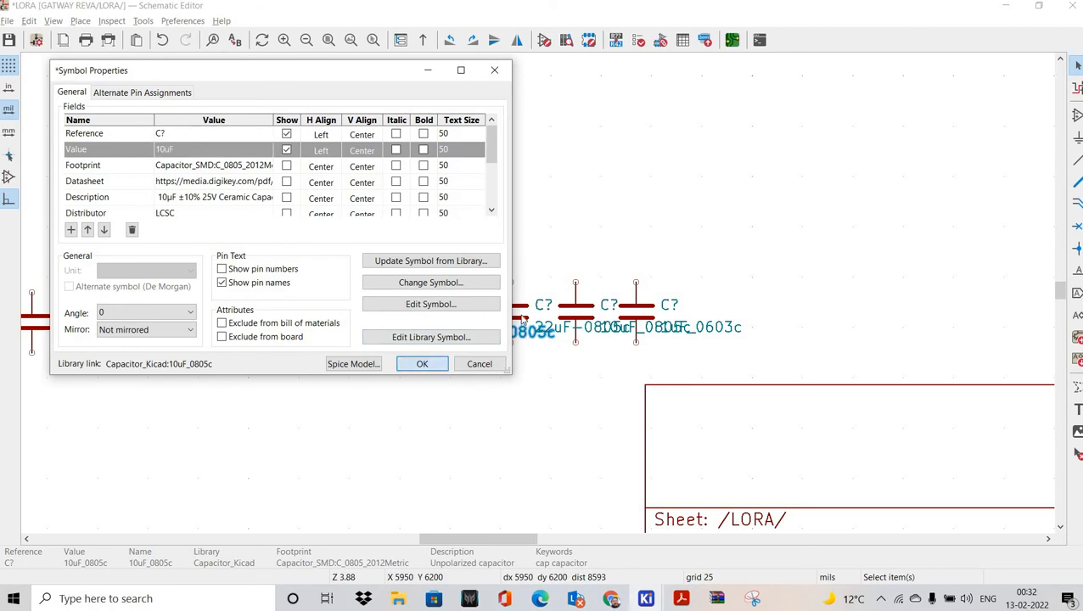
pyautogui.press('e')
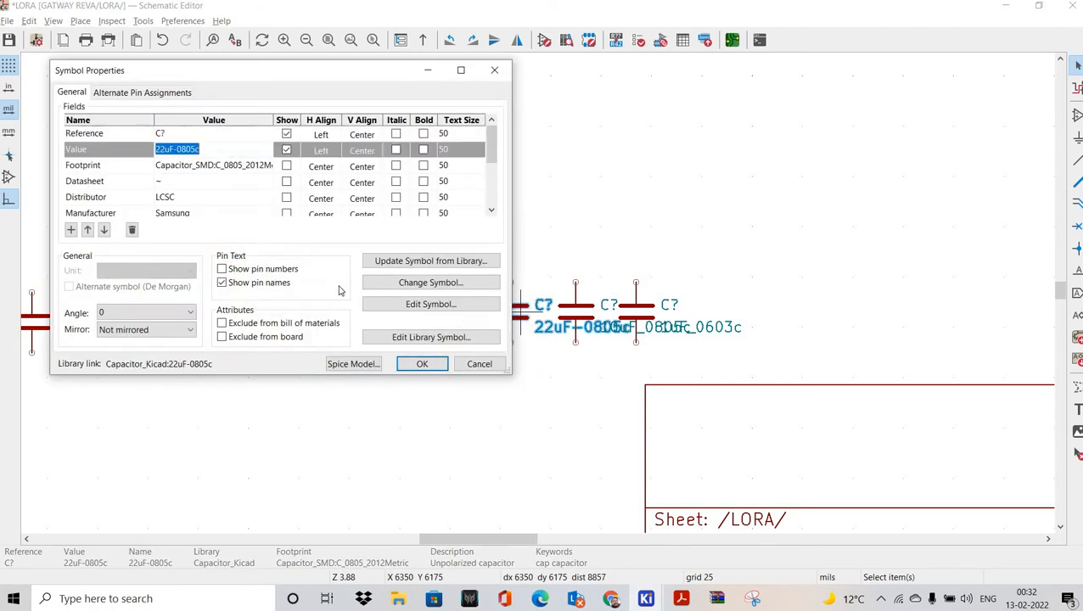
pyautogui.press('End')
pyautogui.press('BackSpace')
pyautogui.press('BackSpace')
pyautogui.press('BackSpace')
pyautogui.press('BackSpace')
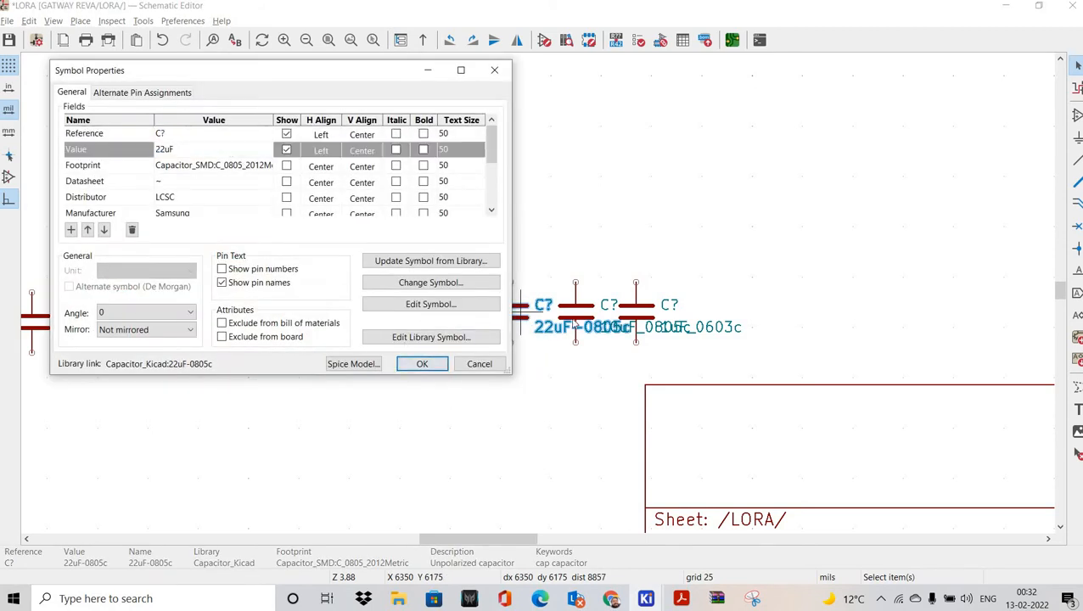
pyautogui.click(422, 364)
# Step: Rearrange the output capacitors and shorten the remaining 10uF_0805c value to 10uF
pyautogui.moveTo(642, 316); pyautogui.dragTo(699, 316)
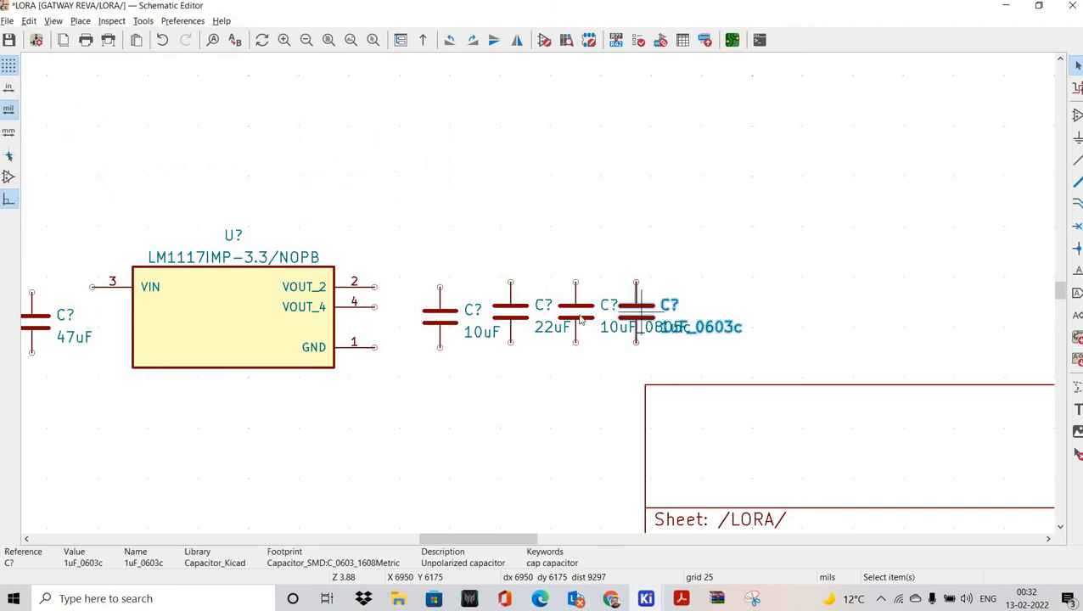
pyautogui.moveTo(581, 317); pyautogui.dragTo(597, 319)
pyautogui.moveTo(522, 321); pyautogui.dragTo(522, 328)
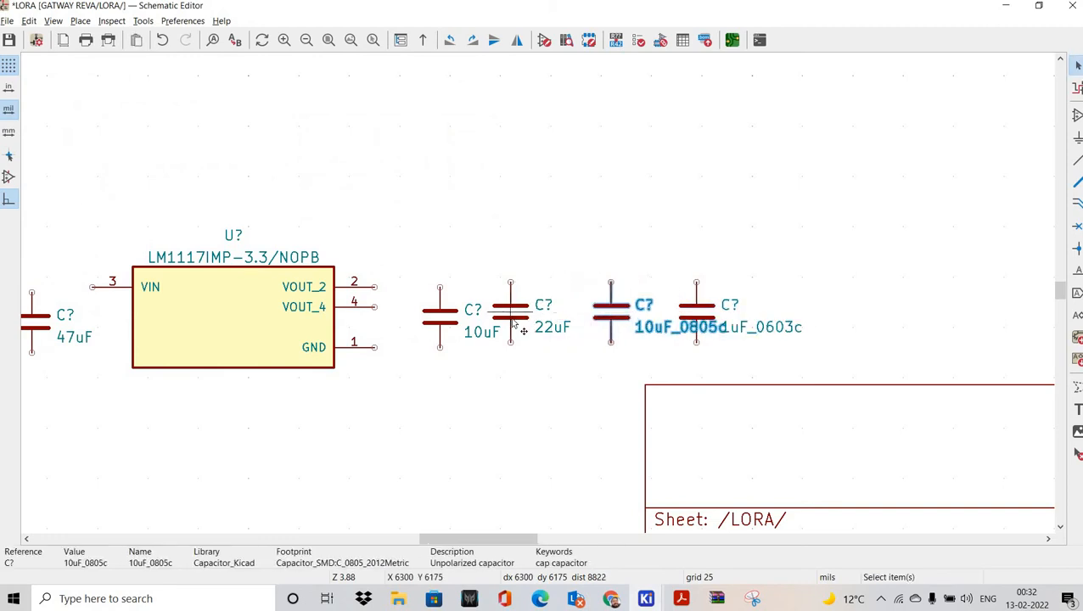
pyautogui.moveTo(611, 321); pyautogui.dragTo(595, 331)
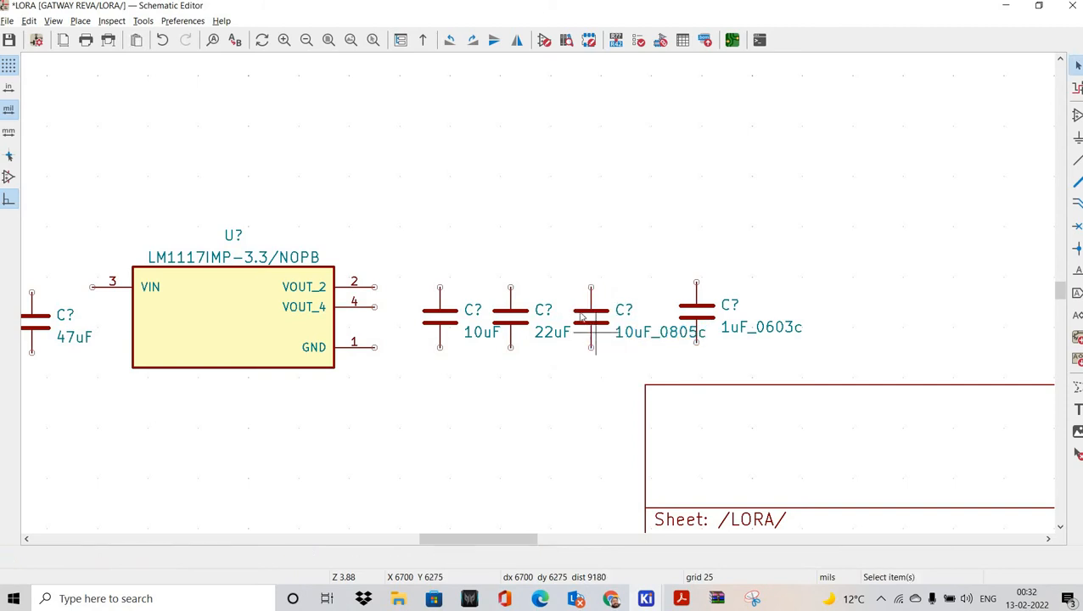
pyautogui.press('e')
pyautogui.click(219, 148)
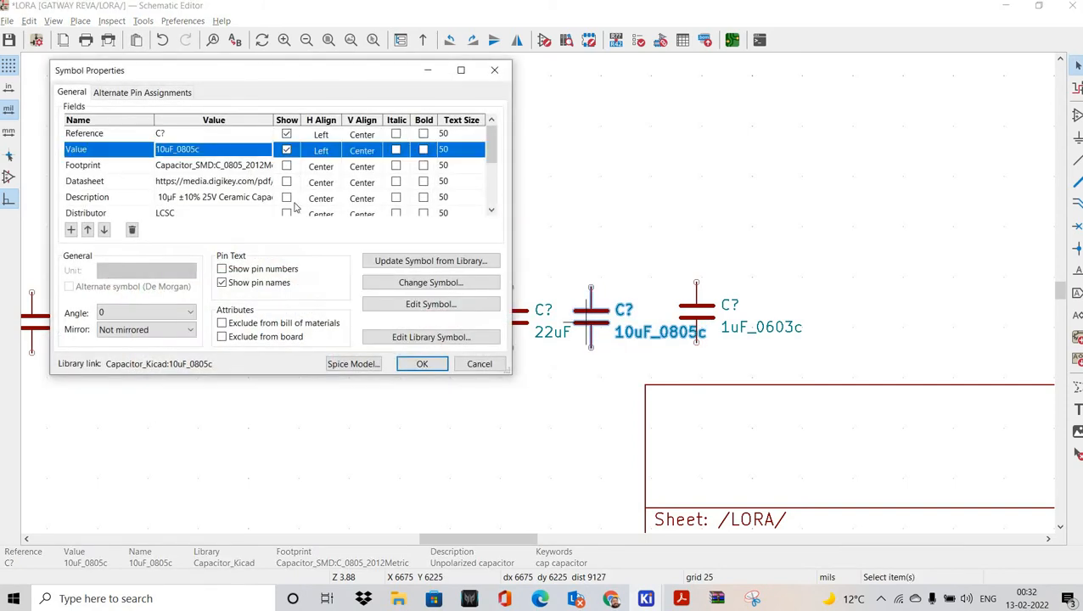
pyautogui.click(435, 365)
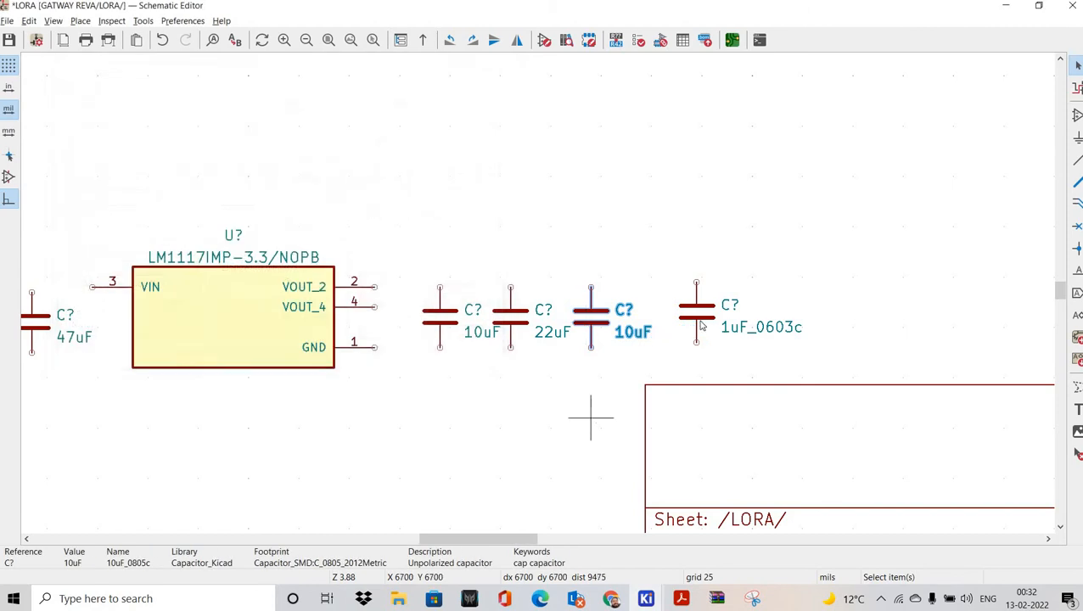
# Step: Nudge the 1uF_0603c capacitor left and trim its value to 1uF
pyautogui.click(679, 315)
pyautogui.moveTo(674, 320); pyautogui.dragTo(650, 319)
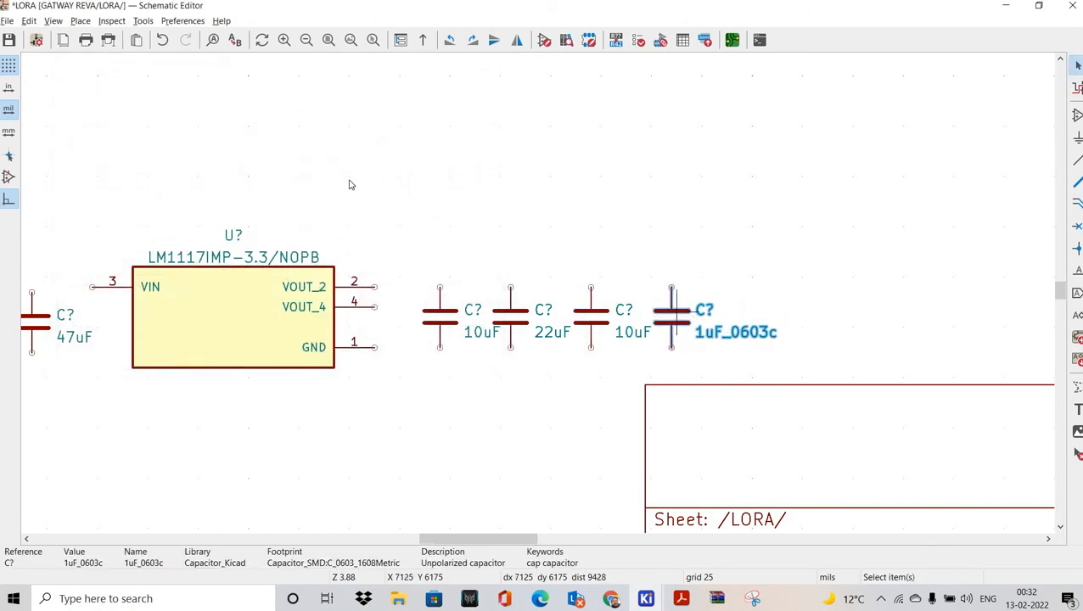
pyautogui.press('e')
pyautogui.click(238, 151)
pyautogui.press('End')
pyautogui.press('BackSpace')
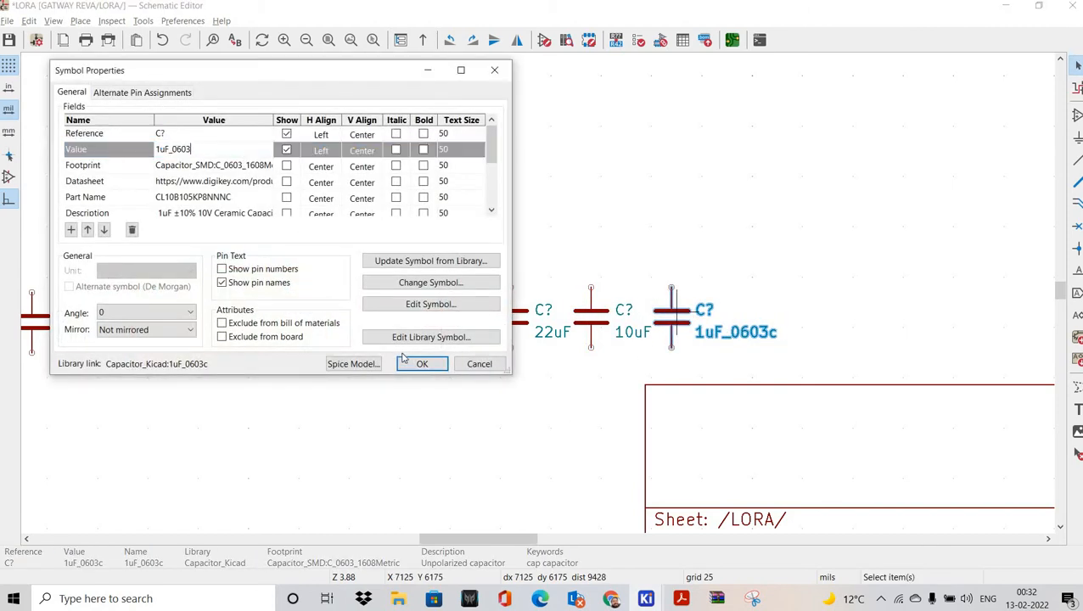
pyautogui.press('BackSpace')
pyautogui.press('BackSpace')
pyautogui.press('BackSpace')
pyautogui.click(422, 363)
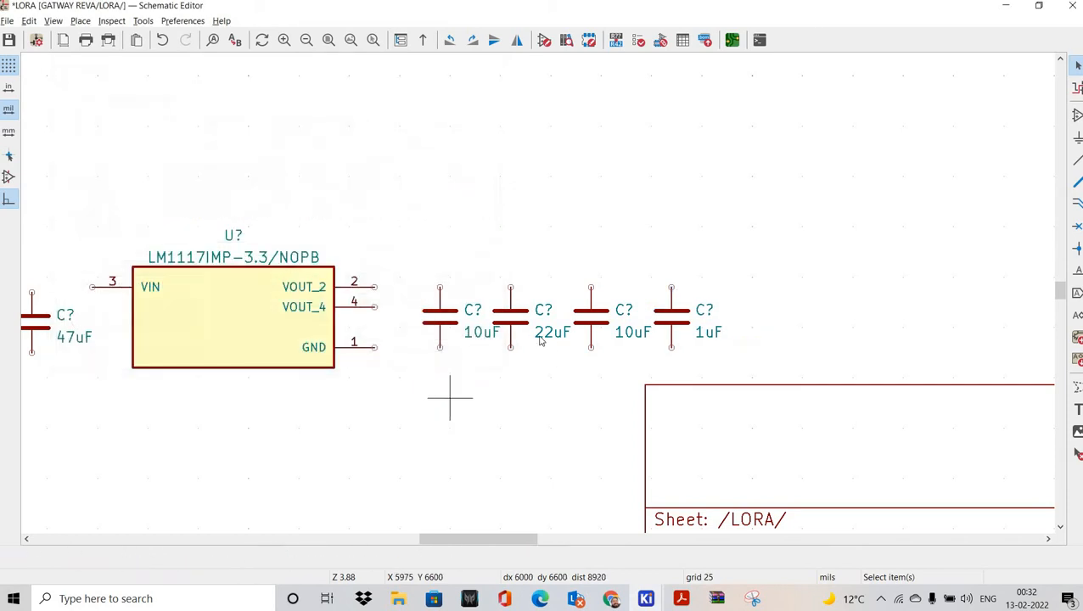
pyautogui.keyDown('ctrl'); pyautogui.hscroll(-3, 419, 357); pyautogui.keyUp('ctrl')
pyautogui.keyDown('ctrl'); pyautogui.hscroll(-3, 418, 356); pyautogui.keyUp('ctrl')
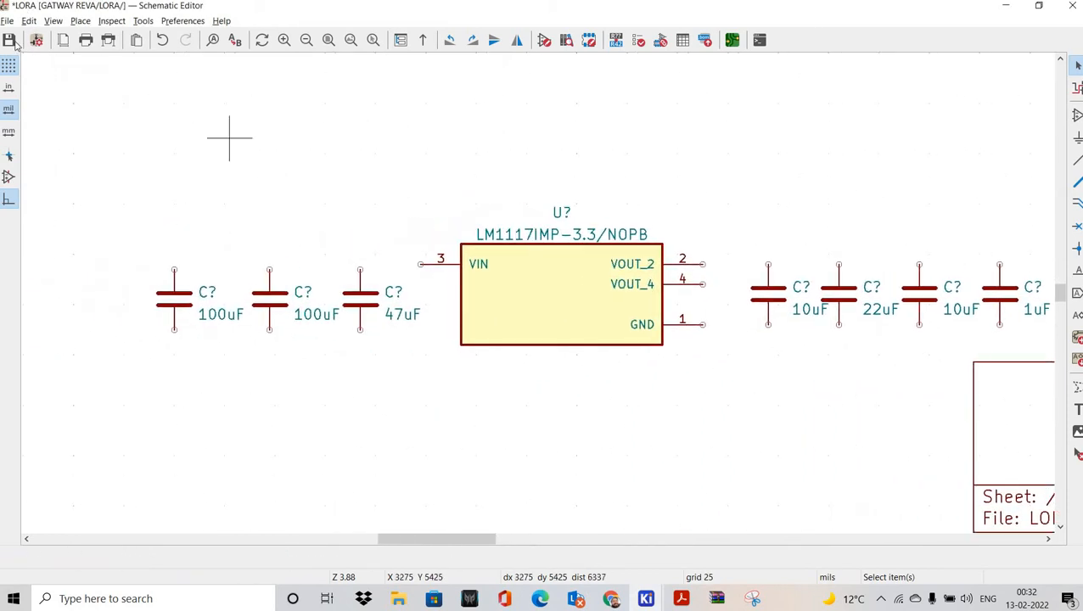
# Step: Save the schematic and wire VIN pin 3 to the tops of both 100uF capacitors and the 47uF capacitor
pyautogui.hotkey('ctrl', 's')
pyautogui.keyDown('ctrl'); pyautogui.hscroll(-1, 411, 213); pyautogui.keyUp('ctrl')
pyautogui.scroll(-2, 411, 213)
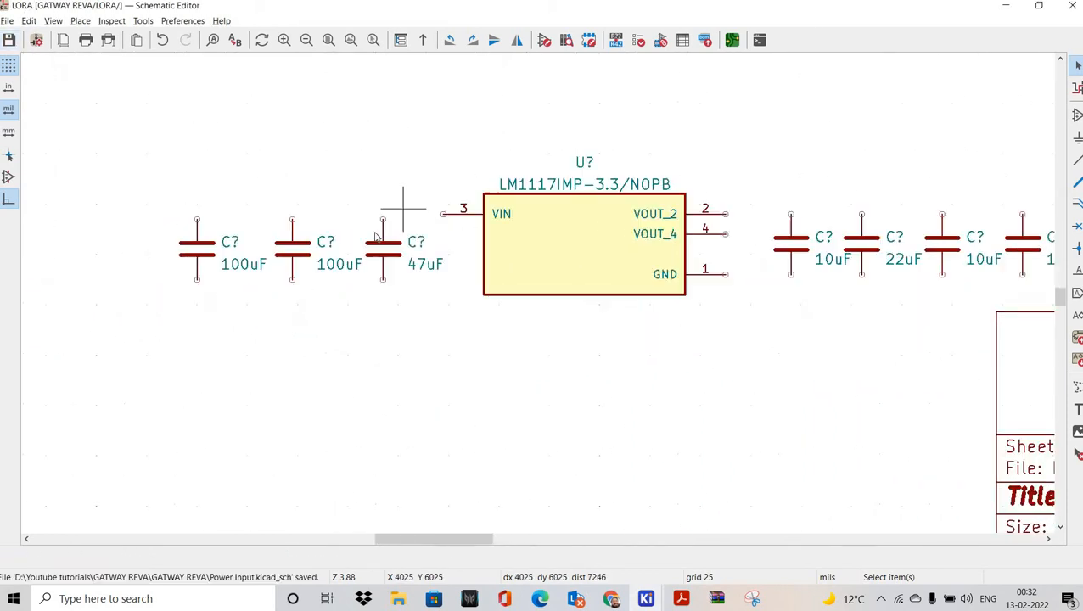
pyautogui.scroll(3, 594, 303)
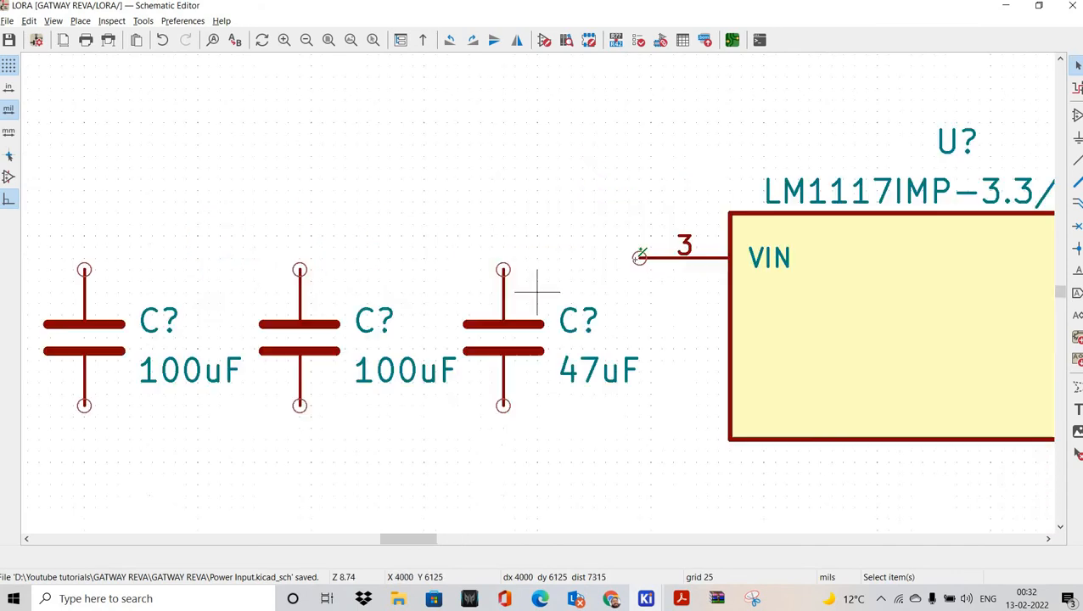
pyautogui.click(639, 258)
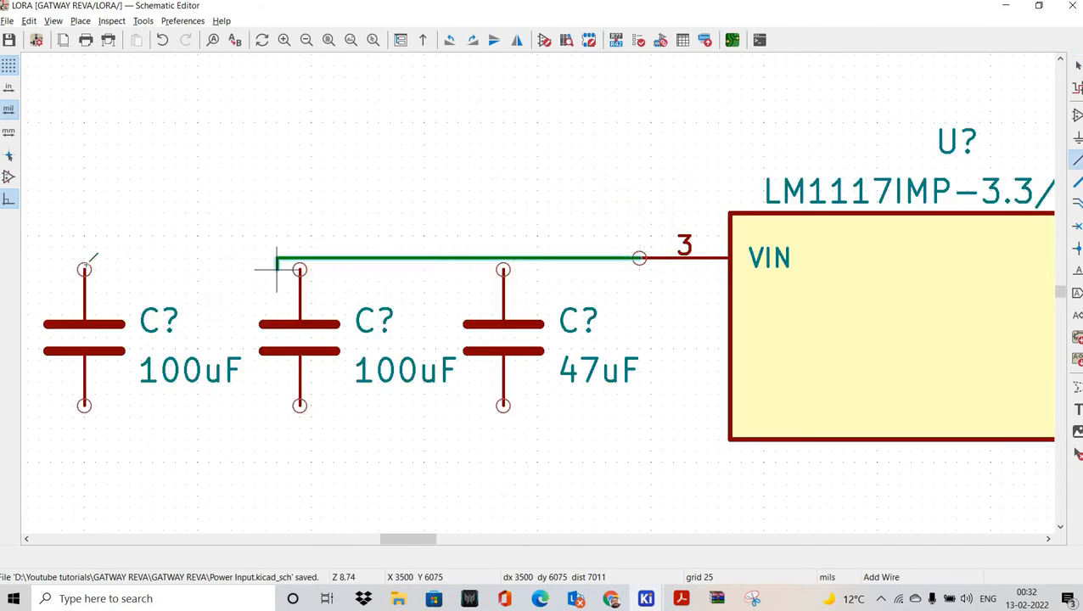
pyautogui.click(85, 269)
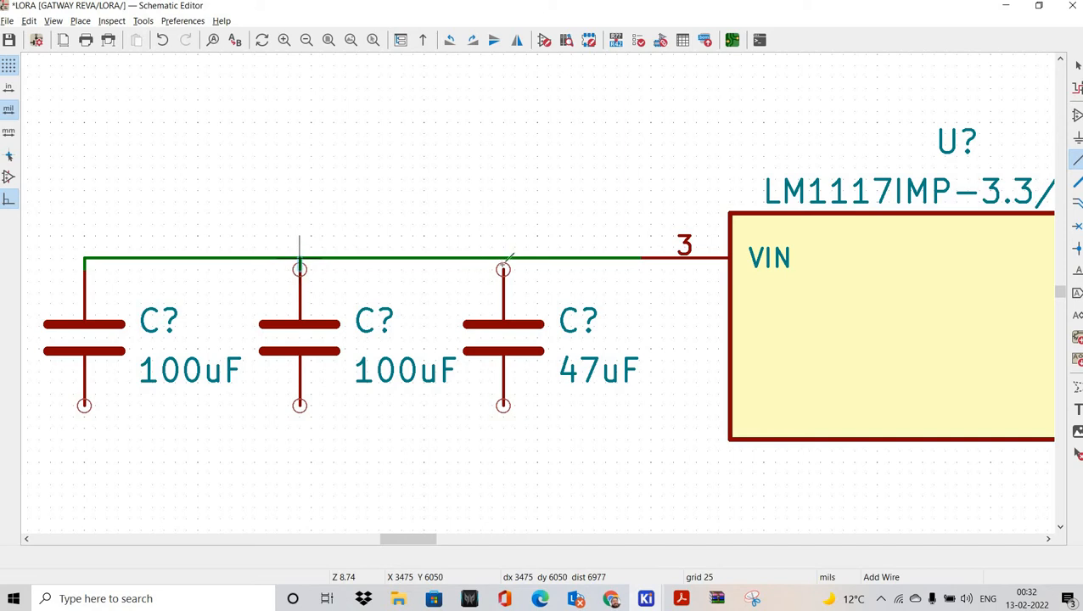
pyautogui.click(300, 259)
pyautogui.click(504, 258)
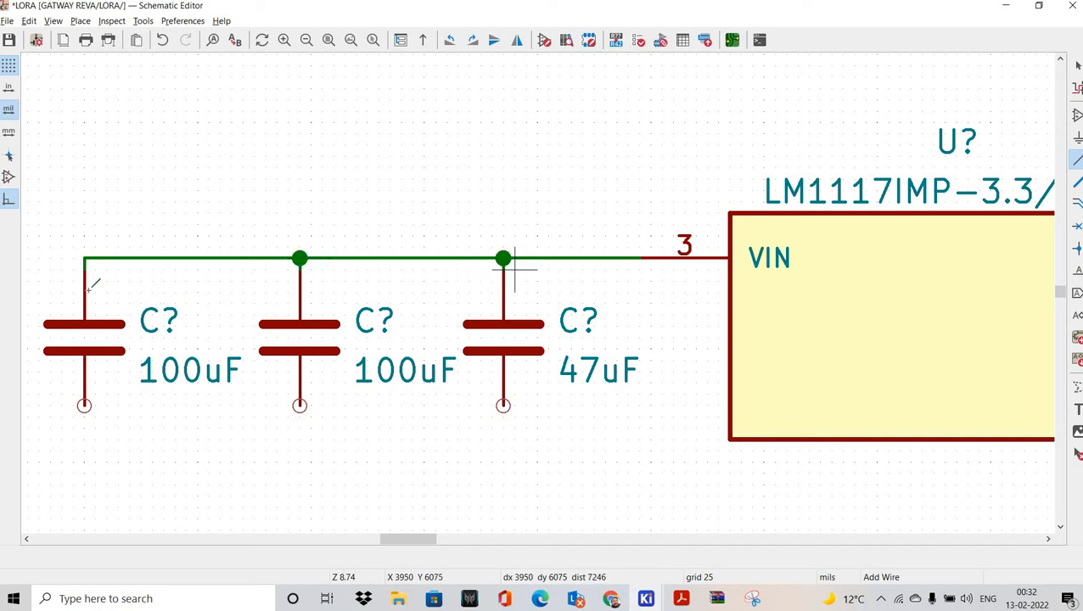
# Step: Join the bottoms of the two 100uF capacitors and the 47uF capacitor with a common lower wire
pyautogui.keyDown('shift'); pyautogui.scroll(-2, 515, 268); pyautogui.keyUp('shift')
pyautogui.click(84, 291)
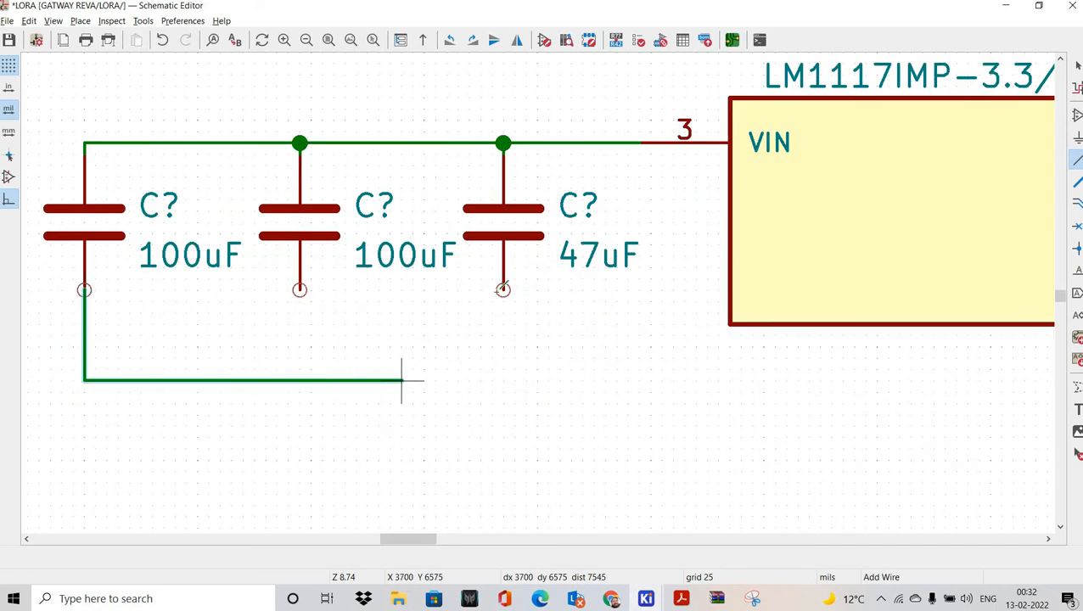
pyautogui.click(504, 380)
pyautogui.click(504, 290)
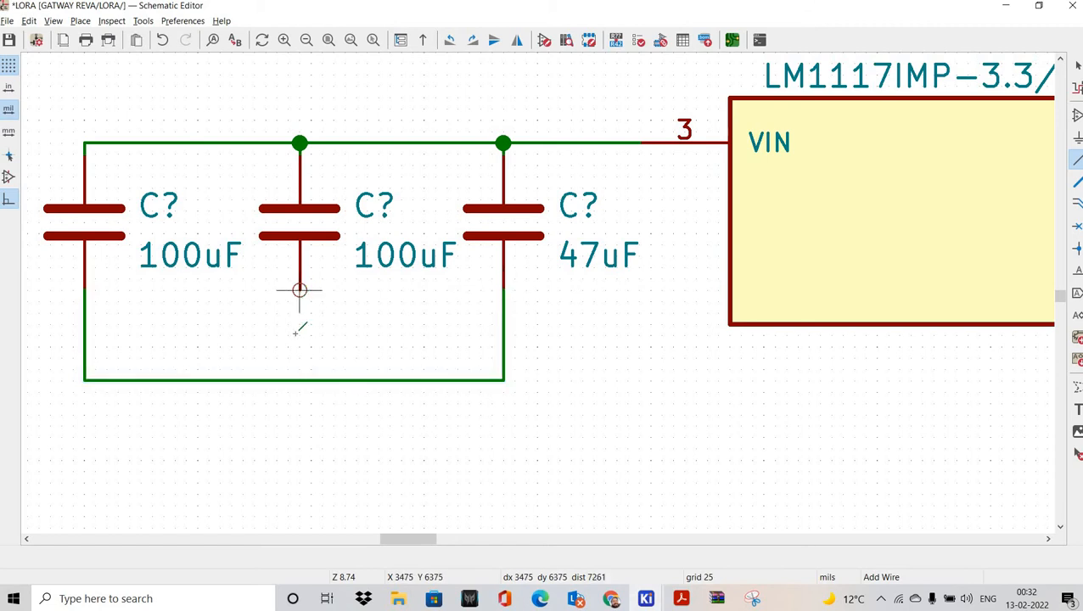
pyautogui.click(299, 290)
pyautogui.click(299, 378)
pyautogui.scroll(-2, 300, 326)
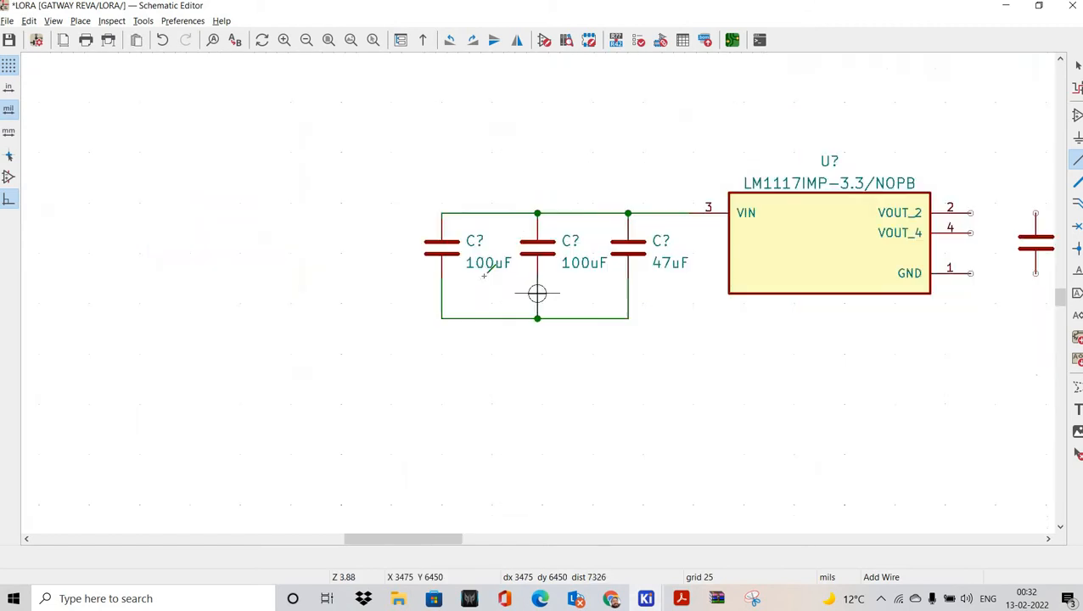
pyautogui.moveTo(949, 332); pyautogui.dragTo(438, 288, button='middle')
pyautogui.scroll(1, 524, 168)
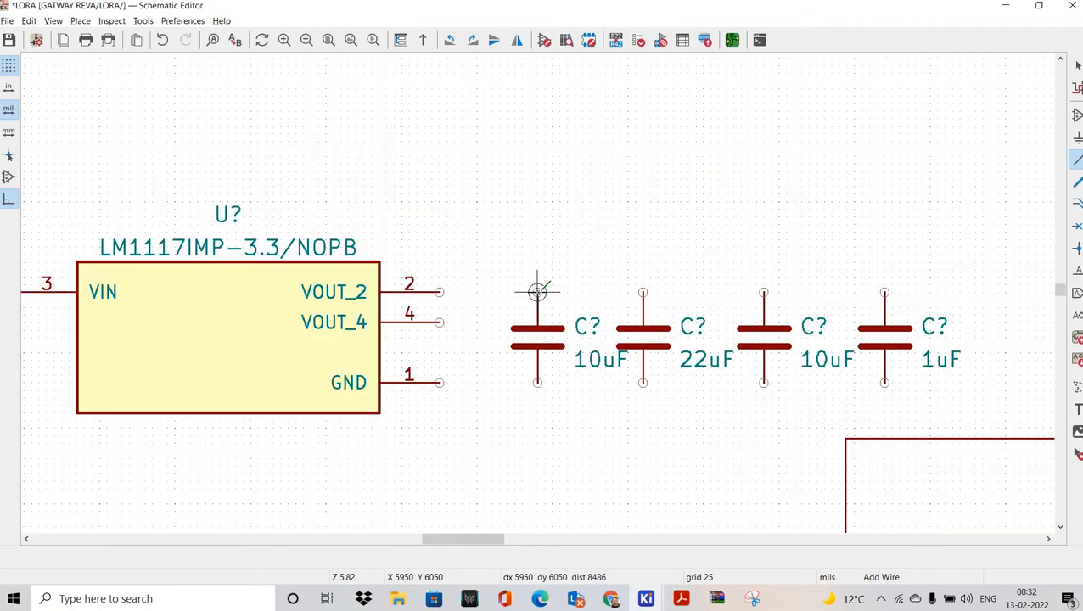
# Step: Tie VOUT_2 and VOUT_4 to the first 10uF capacitor and wire its bottom to the GND pin
pyautogui.click(537, 292)
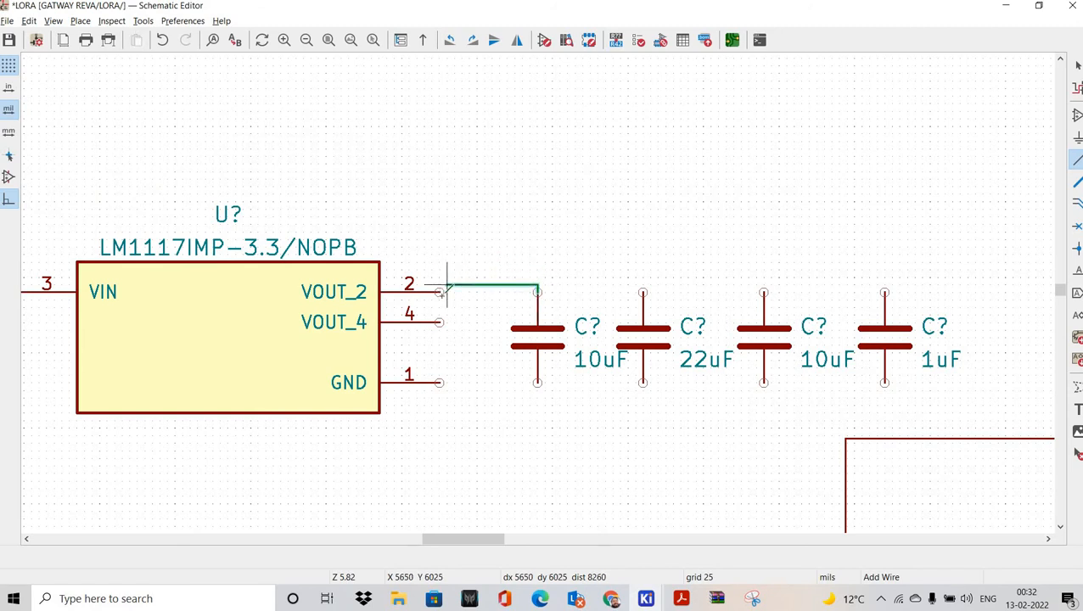
pyautogui.click(439, 292)
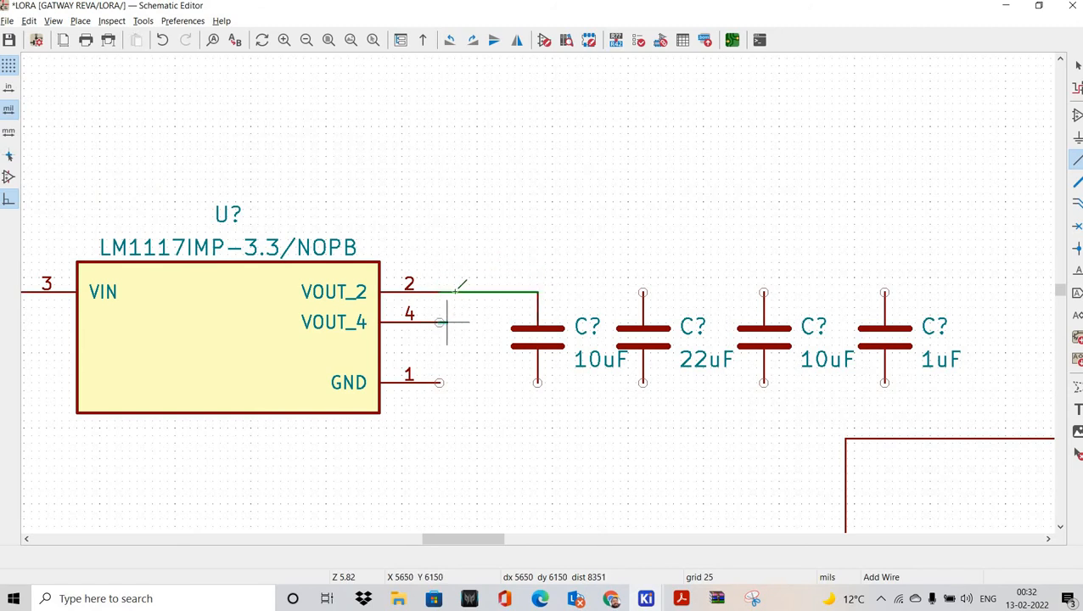
pyautogui.click(439, 321)
pyautogui.click(454, 292)
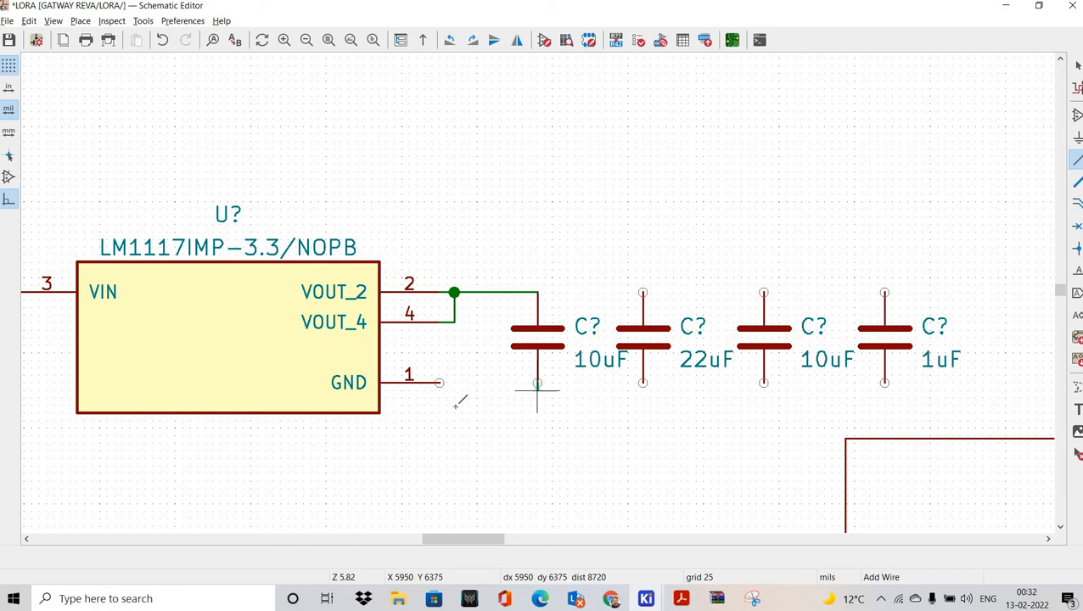
pyautogui.click(538, 382)
pyautogui.click(439, 382)
pyautogui.moveTo(582, 411); pyautogui.dragTo(492, 390, button='middle')
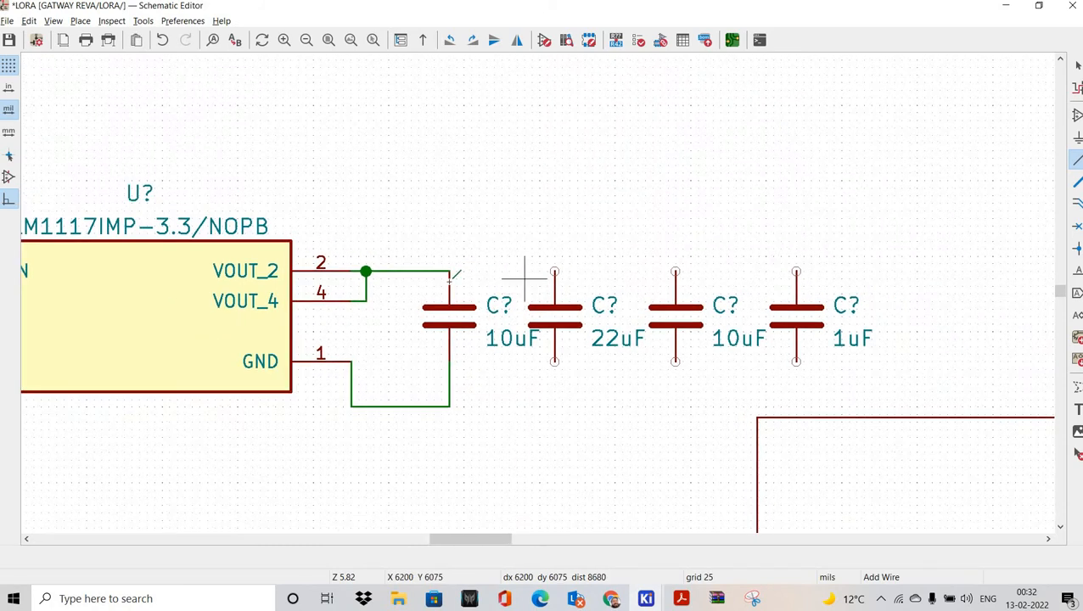
pyautogui.moveTo(587, 292); pyautogui.dragTo(441, 253, button='middle')
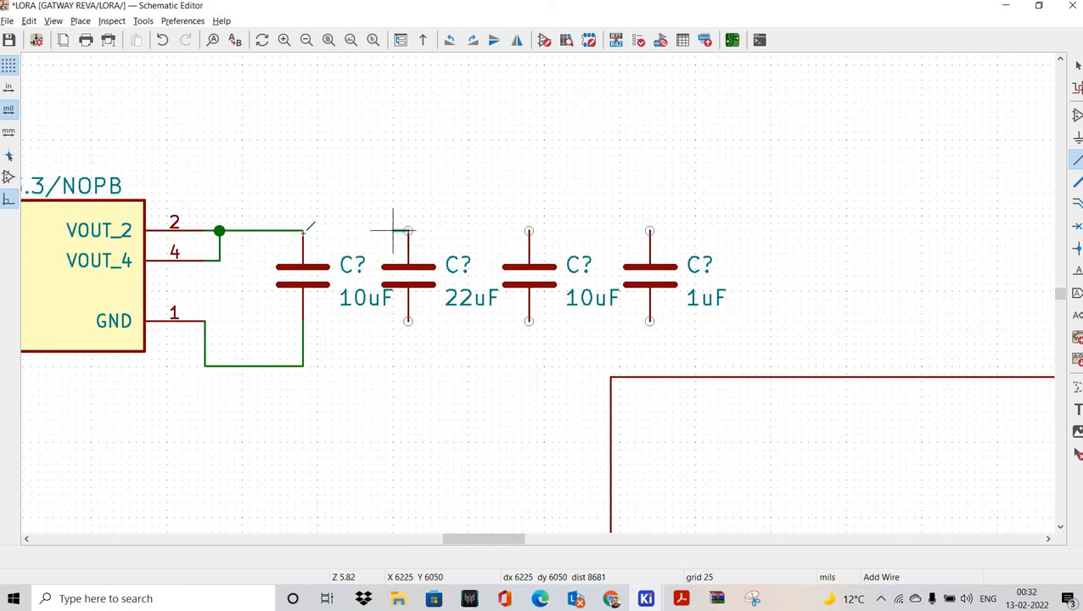
# Step: Run the output line across the tops of the 22uF, second 10uF and 1uF capacitors
pyautogui.click(303, 231)
pyautogui.click(407, 231)
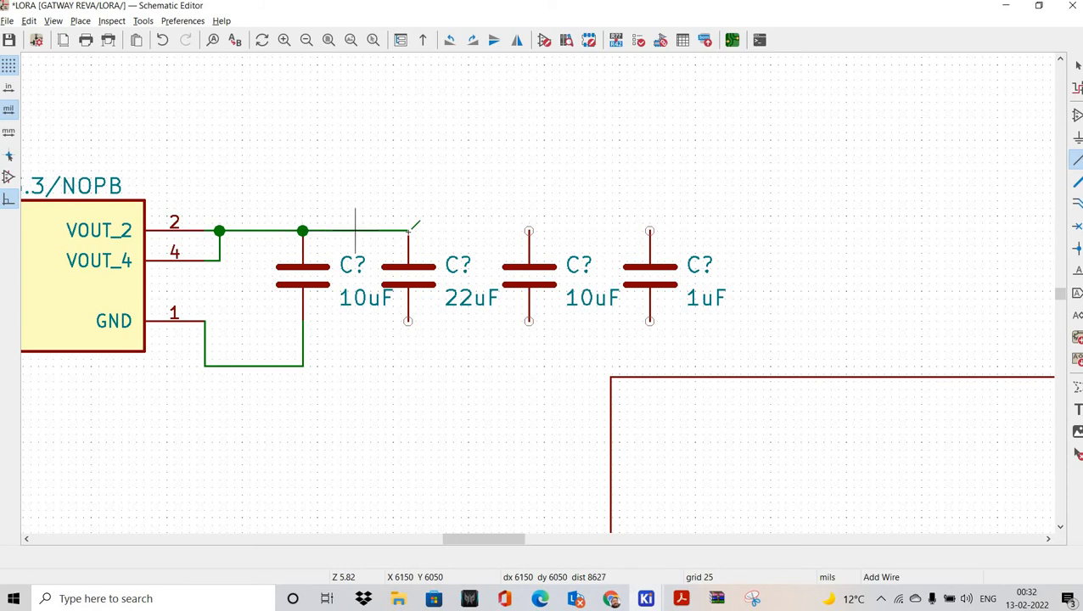
pyautogui.click(529, 231)
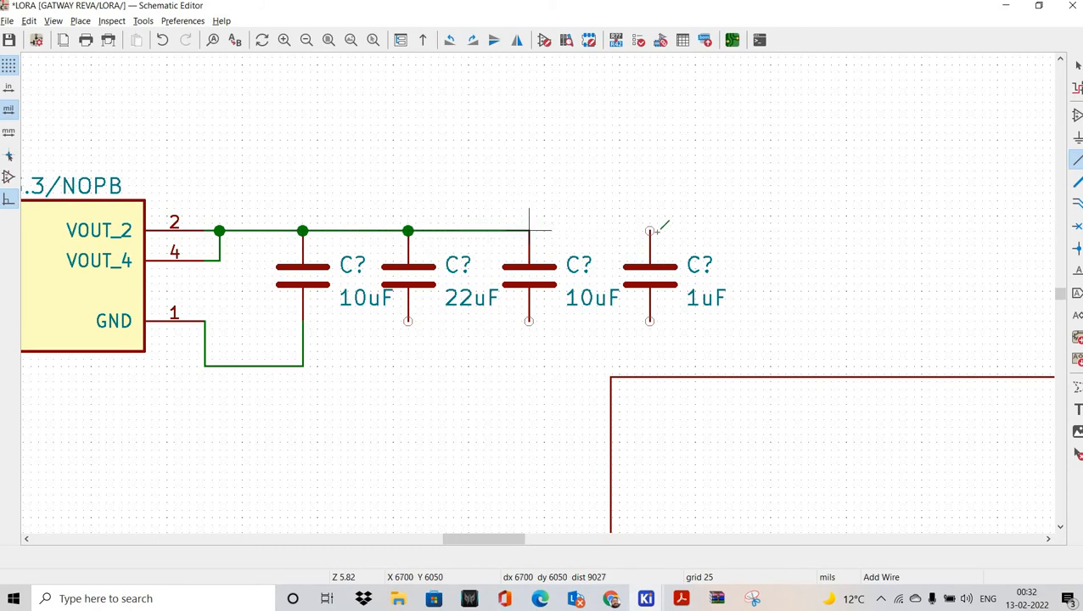
pyautogui.click(649, 231)
# Step: Connect the bottoms of the 22uF, second 10uF and 1uF capacitors to the ground wire
pyautogui.click(408, 321)
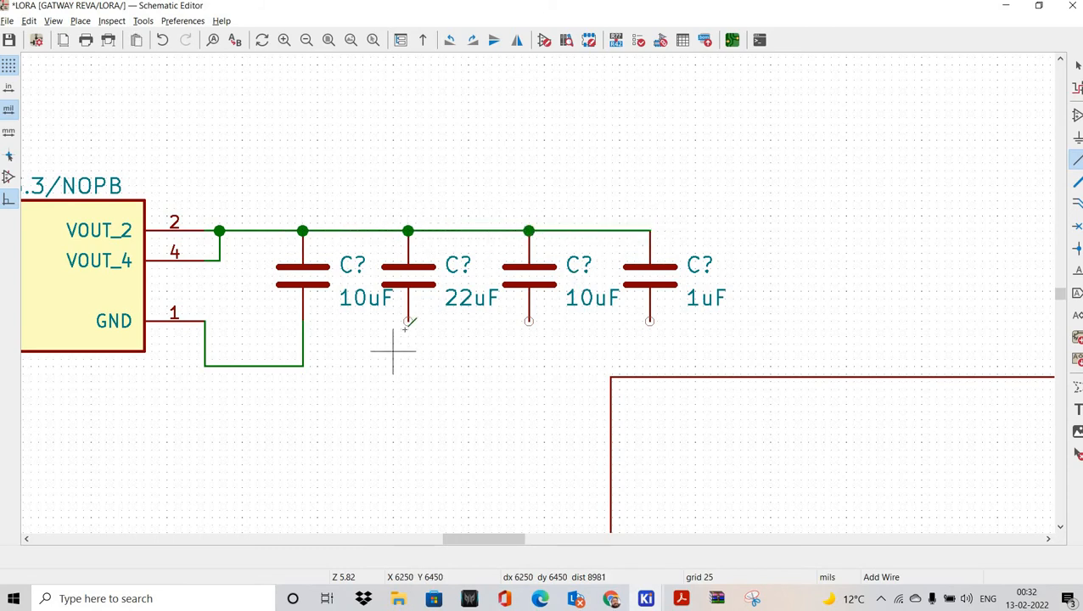
pyautogui.click(409, 366)
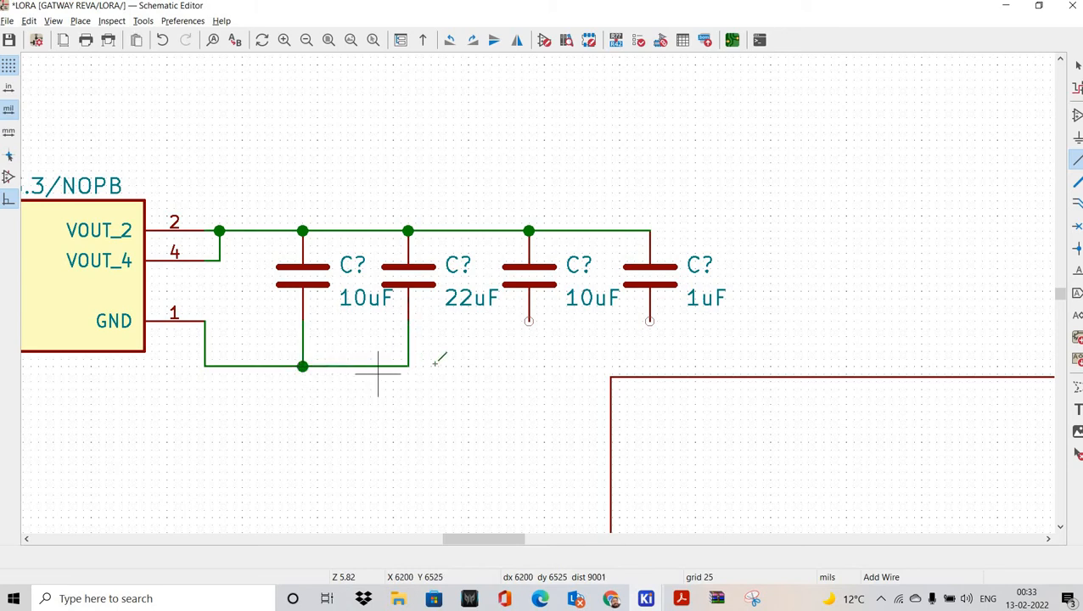
pyautogui.click(529, 366)
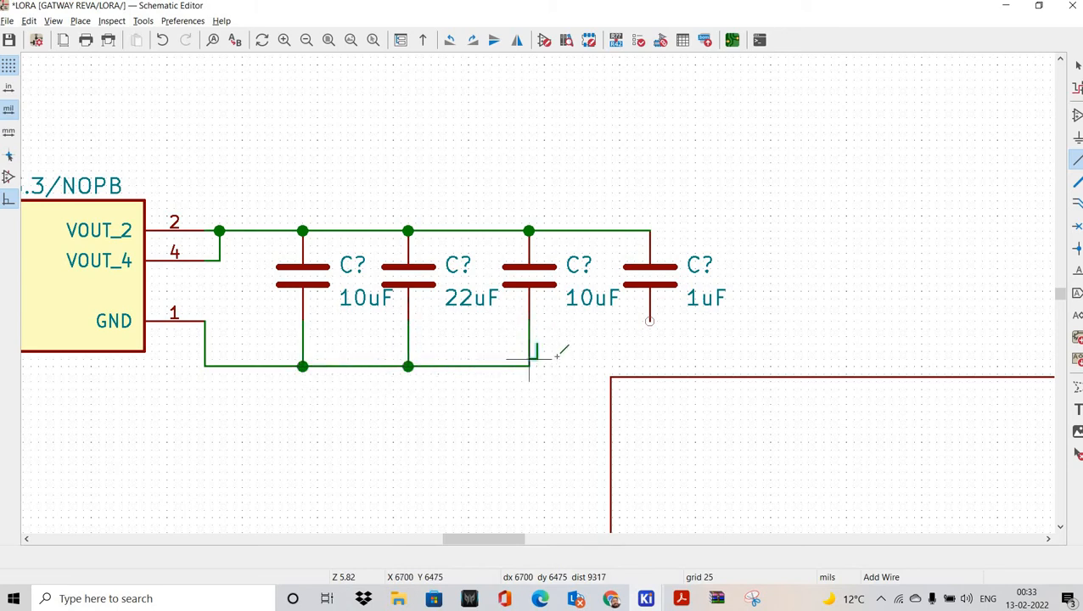
pyautogui.rightClick(560, 358)
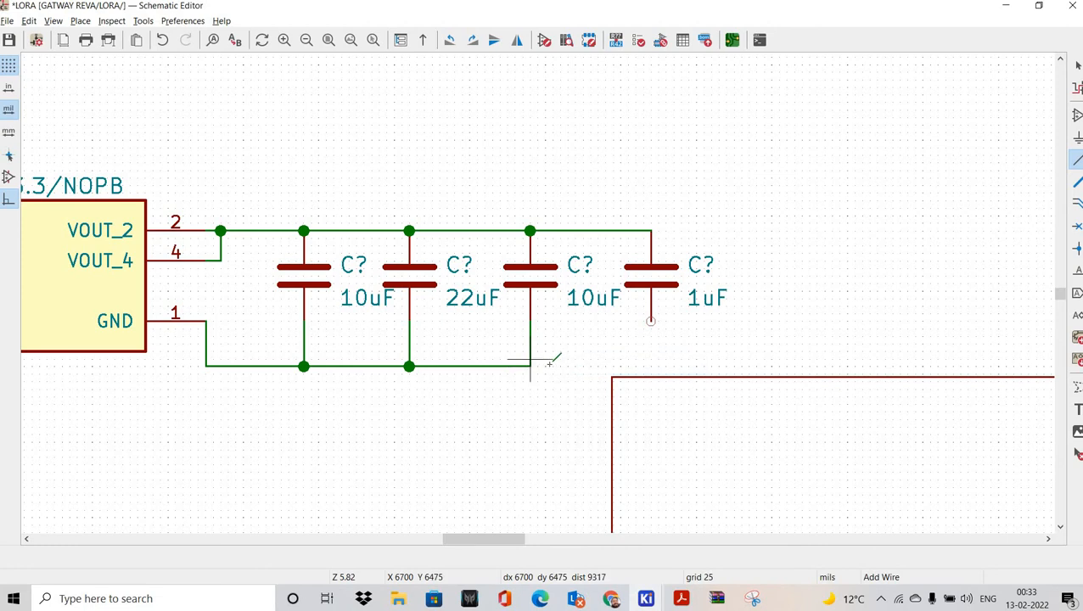
pyautogui.rightClick(554, 367)
pyautogui.click(586, 373)
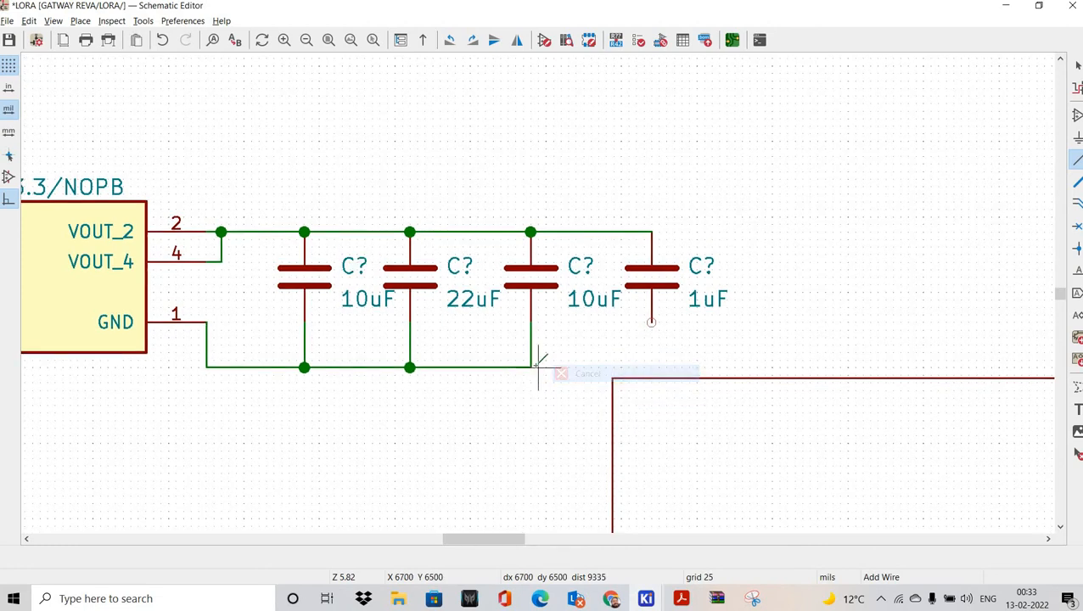
pyautogui.click(651, 323)
pyautogui.click(531, 367)
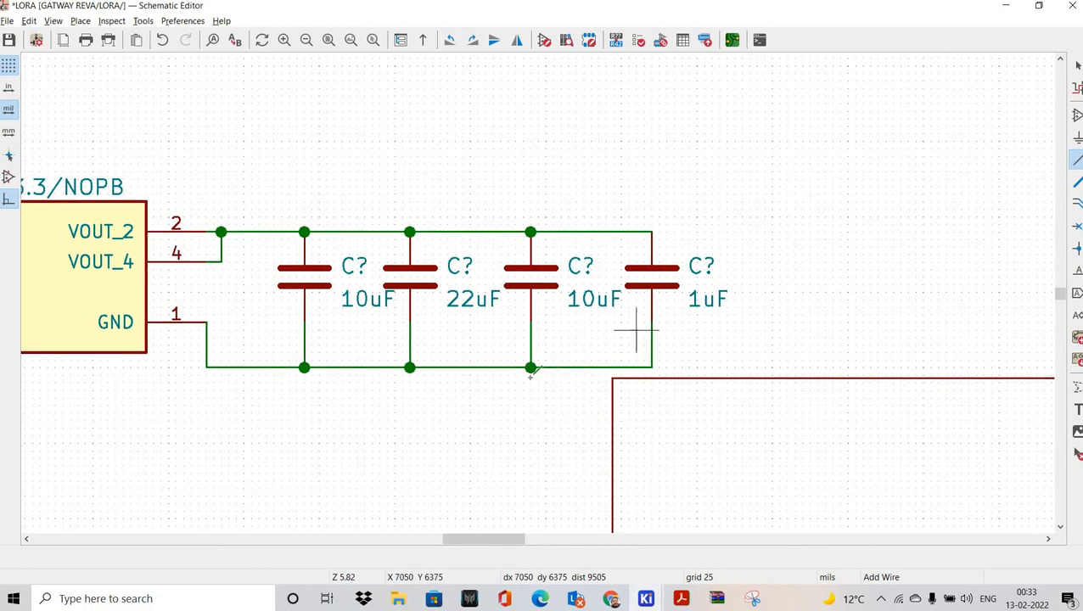
pyautogui.scroll(-4, 561, 326)
pyautogui.scroll(2, 546, 312)
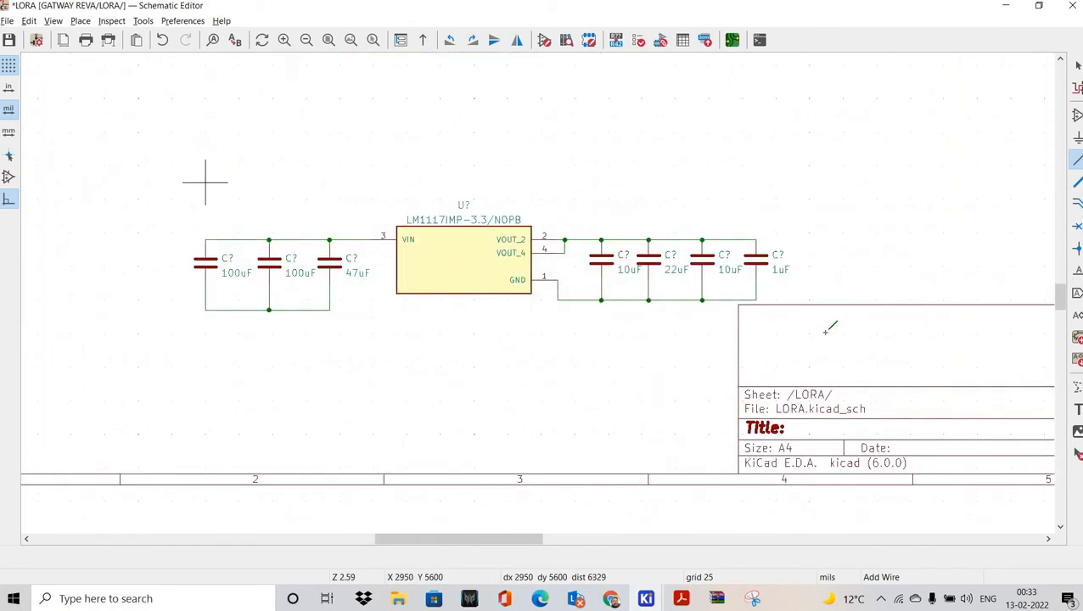
# Step: Move the regulator circuit up and left, then place a GND symbol at the input capacitors' junction
pyautogui.moveTo(159, 162); pyautogui.dragTo(825, 332)
pyautogui.moveTo(462, 255); pyautogui.dragTo(438, 225)
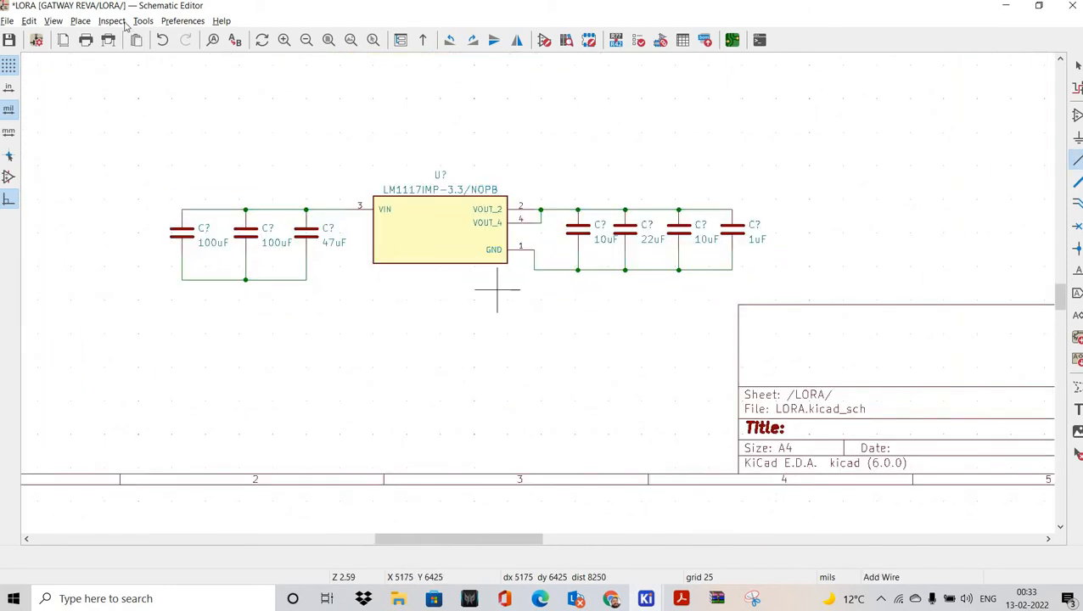
pyautogui.click(80, 20)
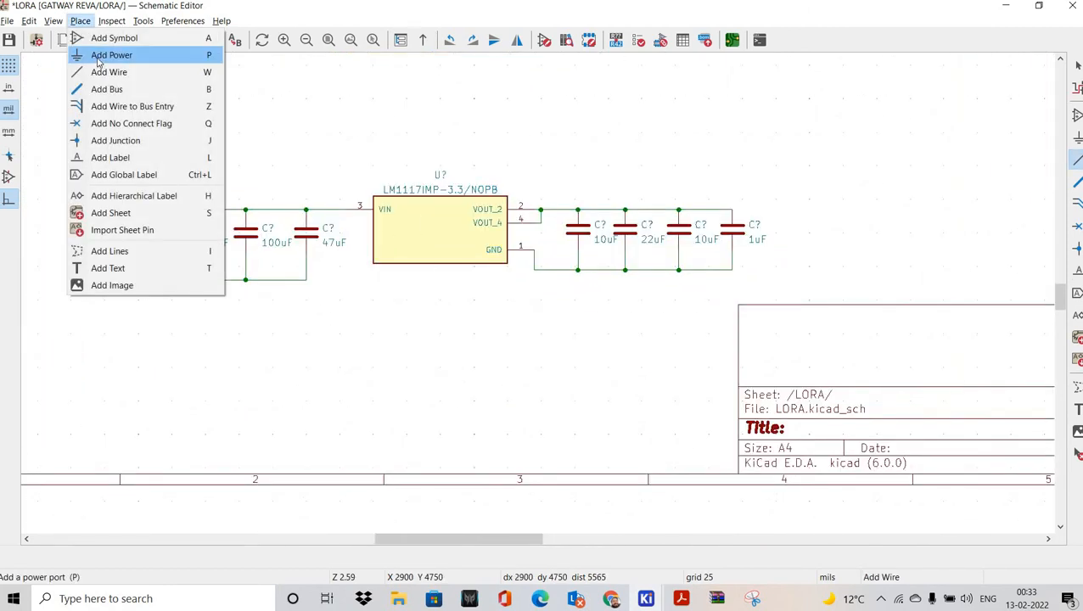
pyautogui.press('Return')
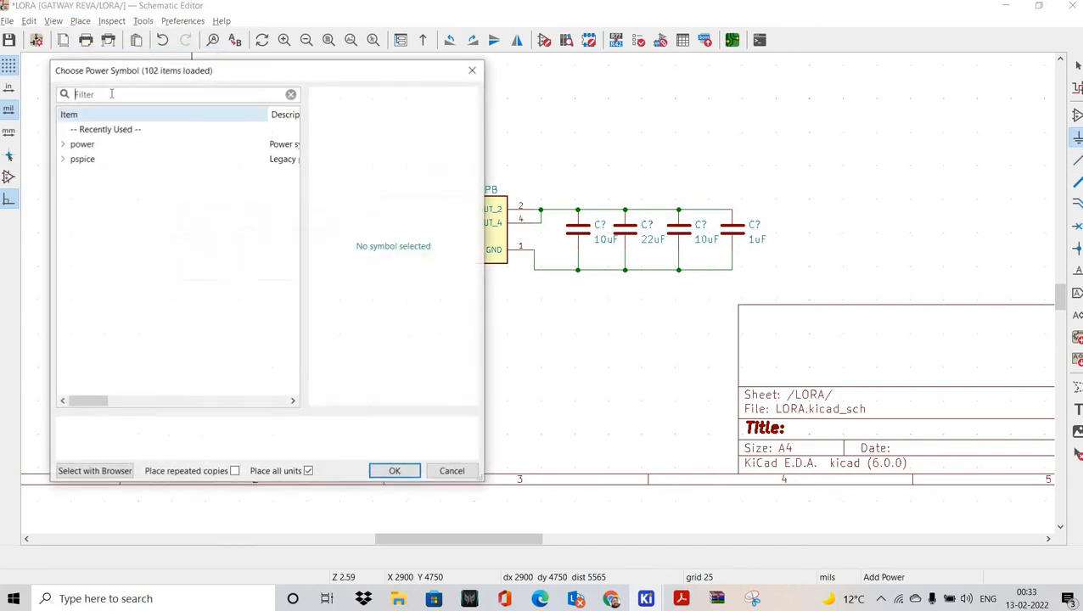
pyautogui.click(395, 472)
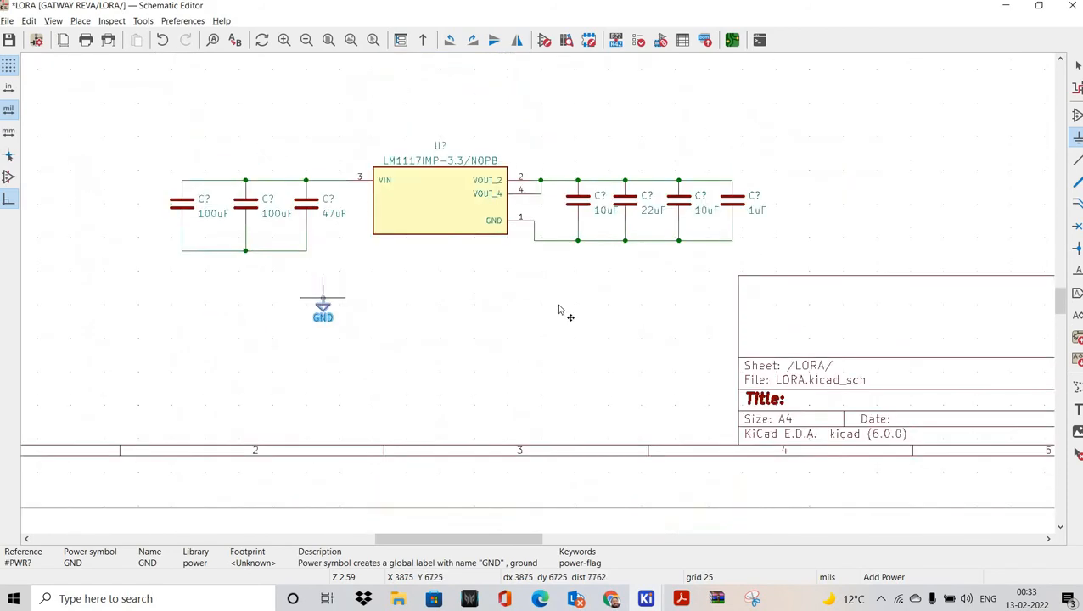
pyautogui.scroll(2, 558, 307)
pyautogui.click(522, 270)
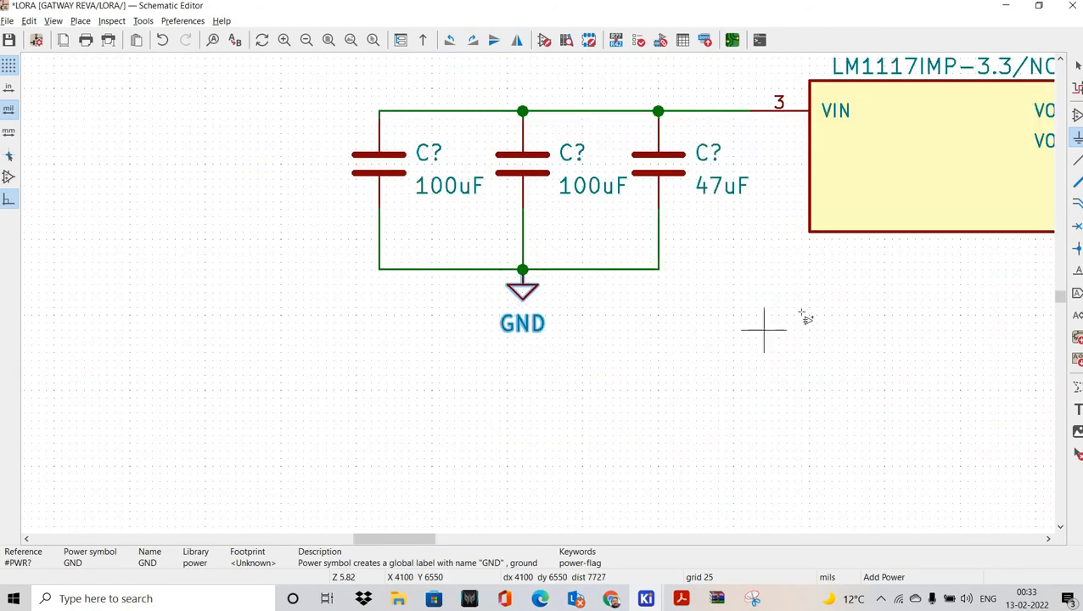
pyautogui.scroll(-1, 1019, 293)
pyautogui.scroll(1, 548, 293)
pyautogui.scroll(-2, 465, 313)
pyautogui.scroll(2, 594, 331)
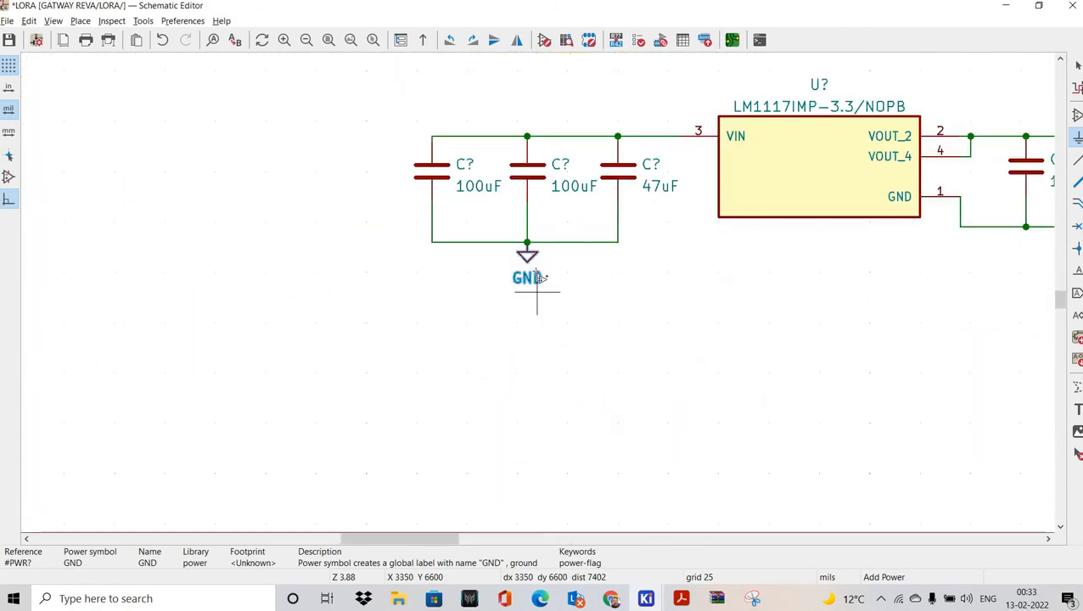
pyautogui.click(538, 269)
pyautogui.press('Escape')
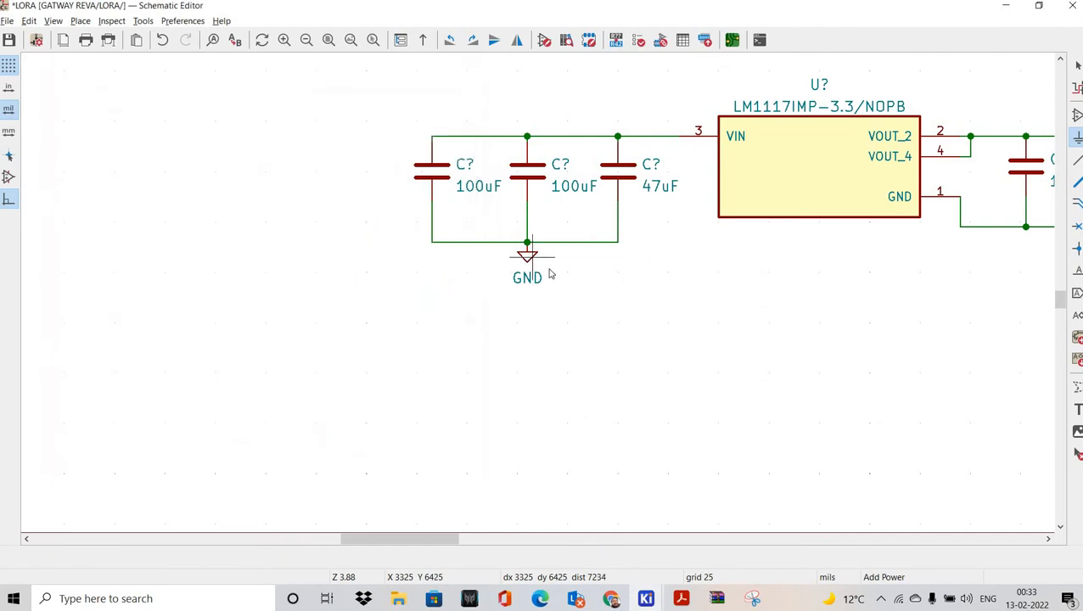
pyautogui.click(532, 257)
pyautogui.press('Escape')
pyautogui.press('Escape')
# Step: Copy the GND symbol onto the output capacitors' ground wire and save the schematic
pyautogui.click(528, 253)
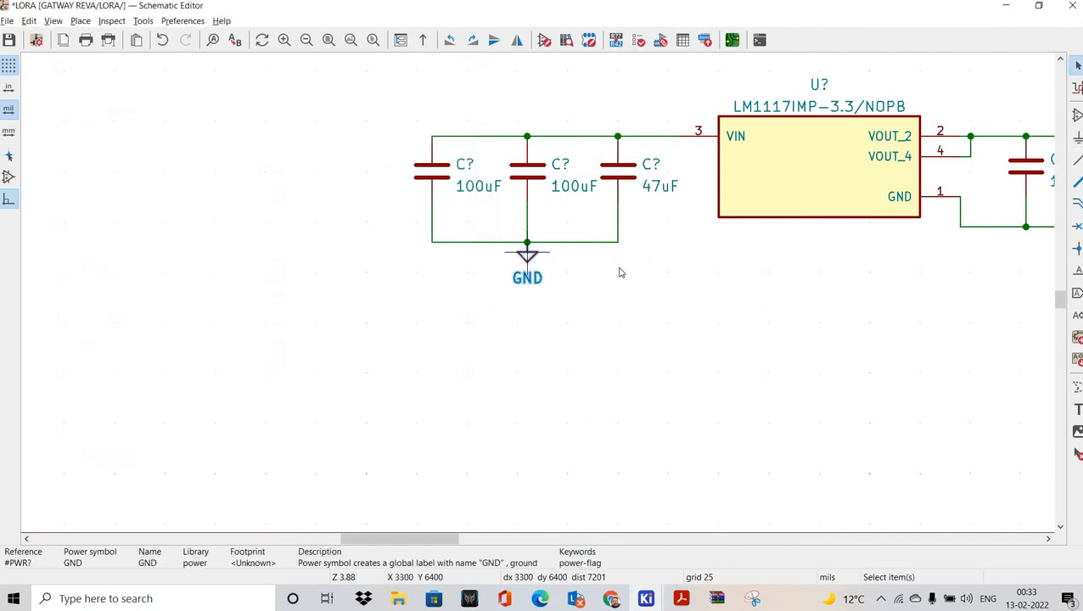
pyautogui.moveTo(657, 268); pyautogui.dragTo(314, 315, button='middle')
pyautogui.hotkey('ctrl', 'v')
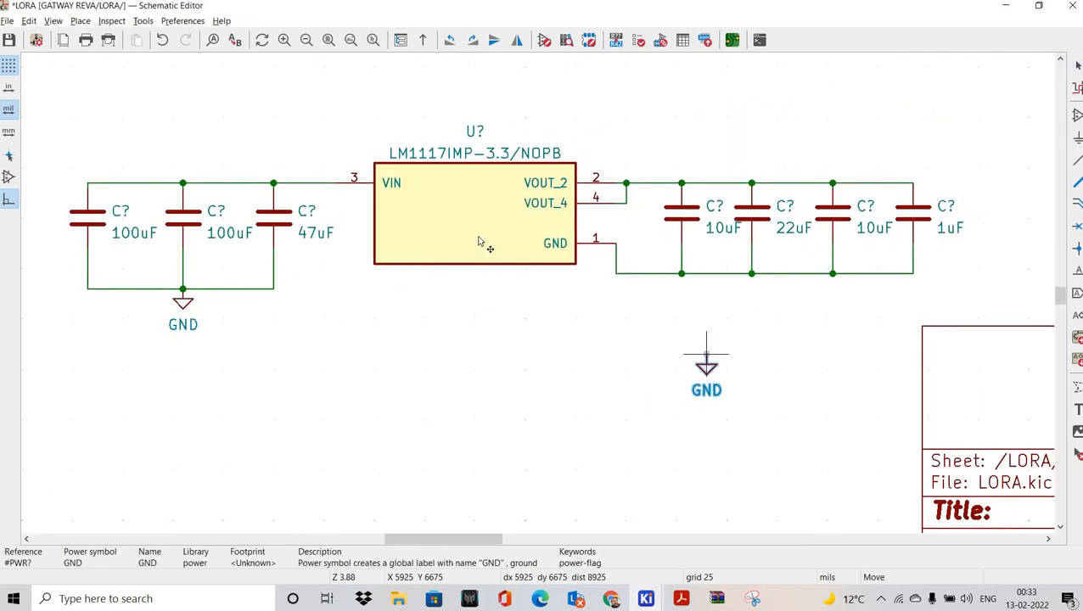
pyautogui.scroll(3, 765, 299)
pyautogui.click(504, 238)
pyautogui.scroll(-5, 469, 357)
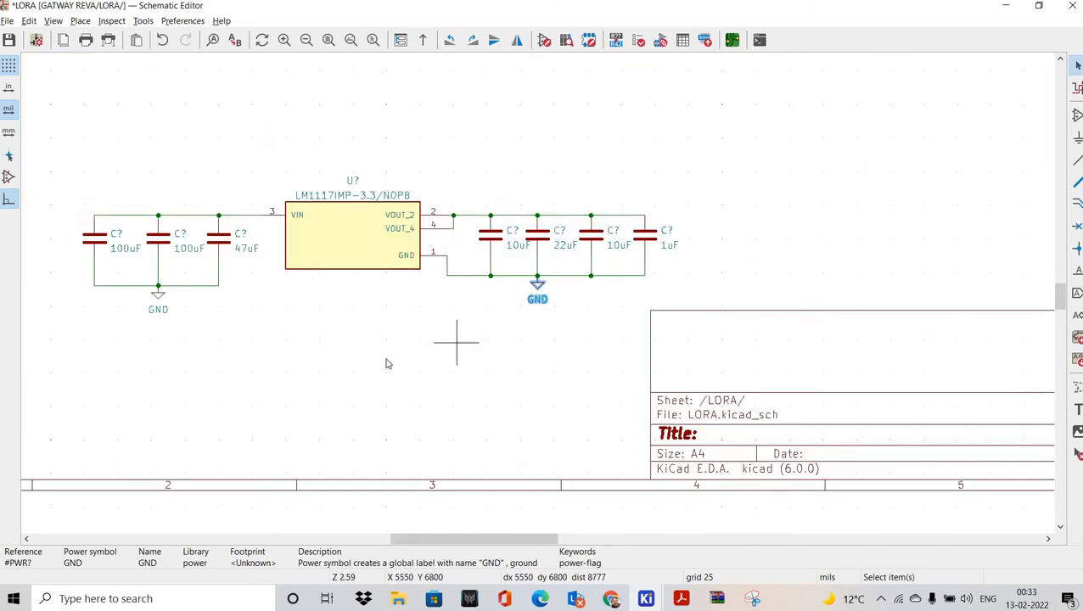
pyautogui.moveTo(227, 259); pyautogui.dragTo(380, 300, button='middle')
pyautogui.scroll(2, 391, 269)
pyautogui.moveTo(400, 197); pyautogui.dragTo(401, 254, button='middle')
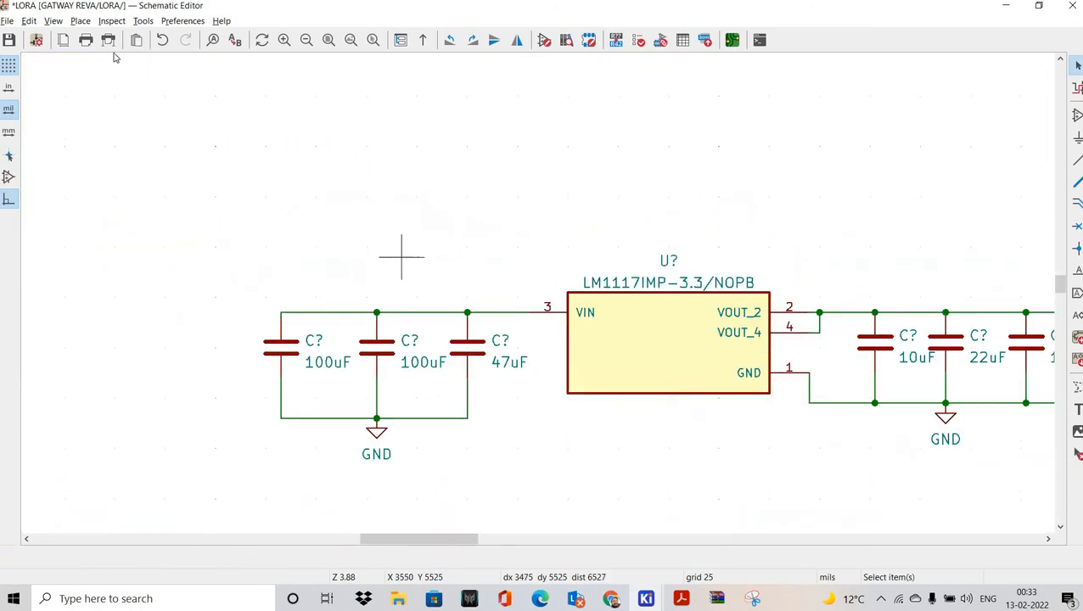
pyautogui.click(8, 40)
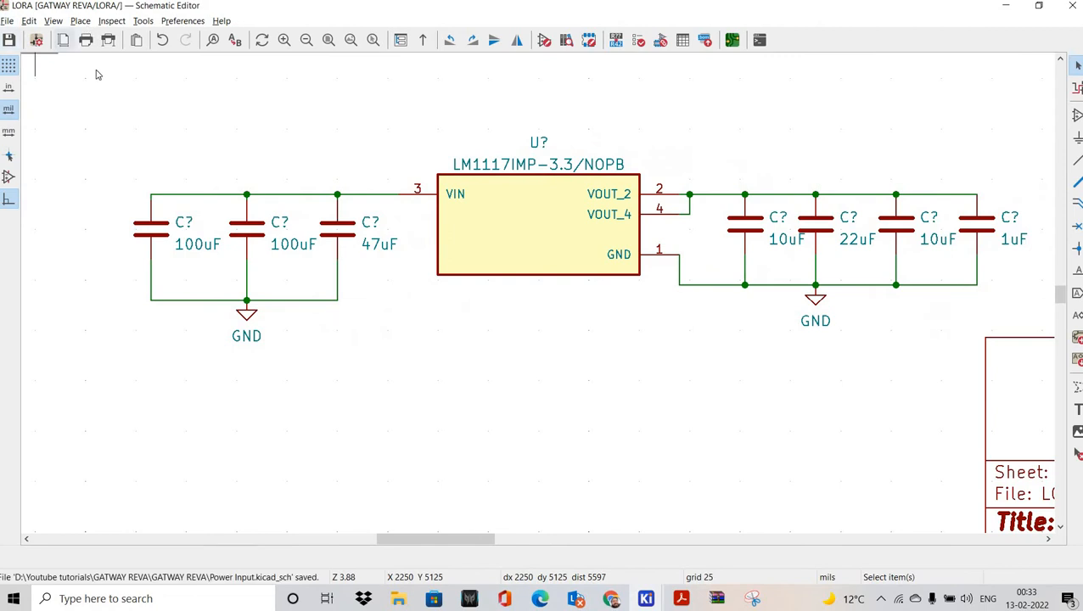
pyautogui.click(79, 21)
# Step: Place a +5V power symbol on the regulator's VIN input rail
pyautogui.click(111, 54)
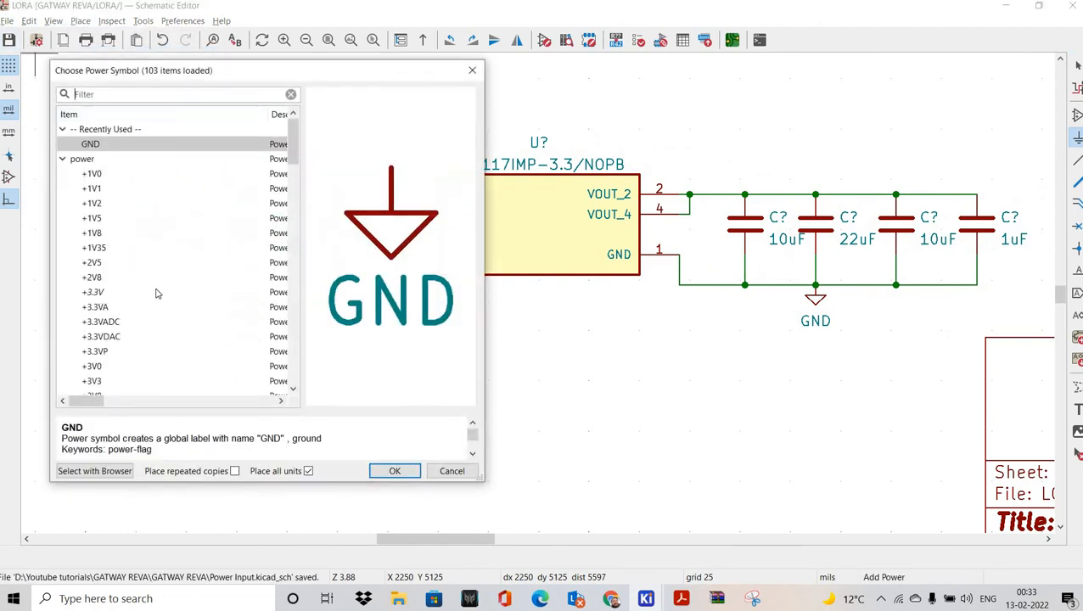
pyautogui.scroll(-3, 108, 290)
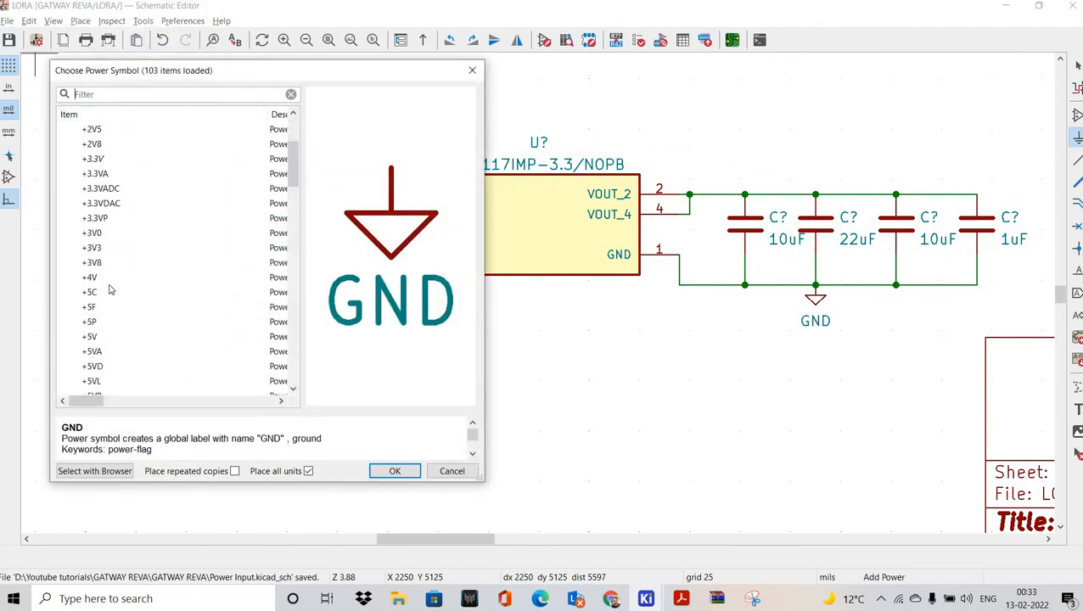
pyautogui.click(395, 471)
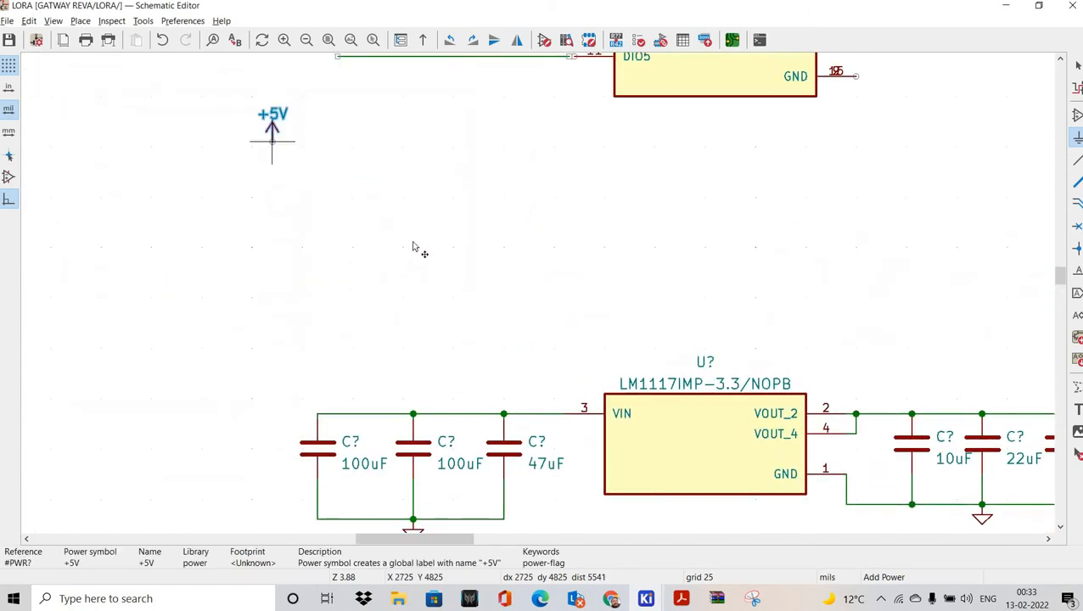
pyautogui.click(413, 241)
pyautogui.moveTo(539, 215); pyautogui.dragTo(251, 207, button='middle')
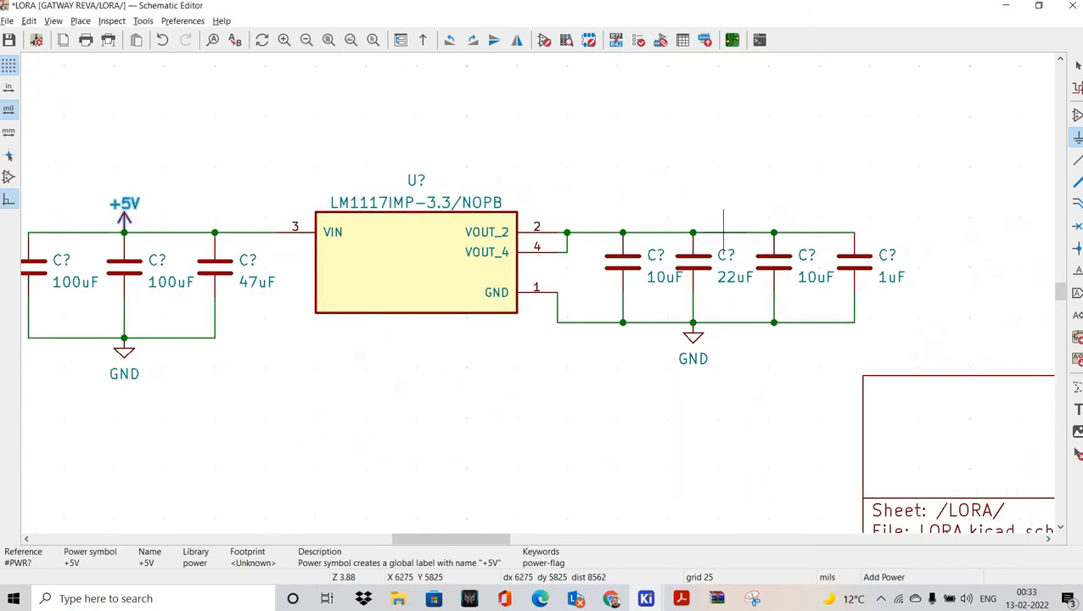
# Step: Place a +3.3V power symbol on the output capacitor rail
pyautogui.click(714, 206)
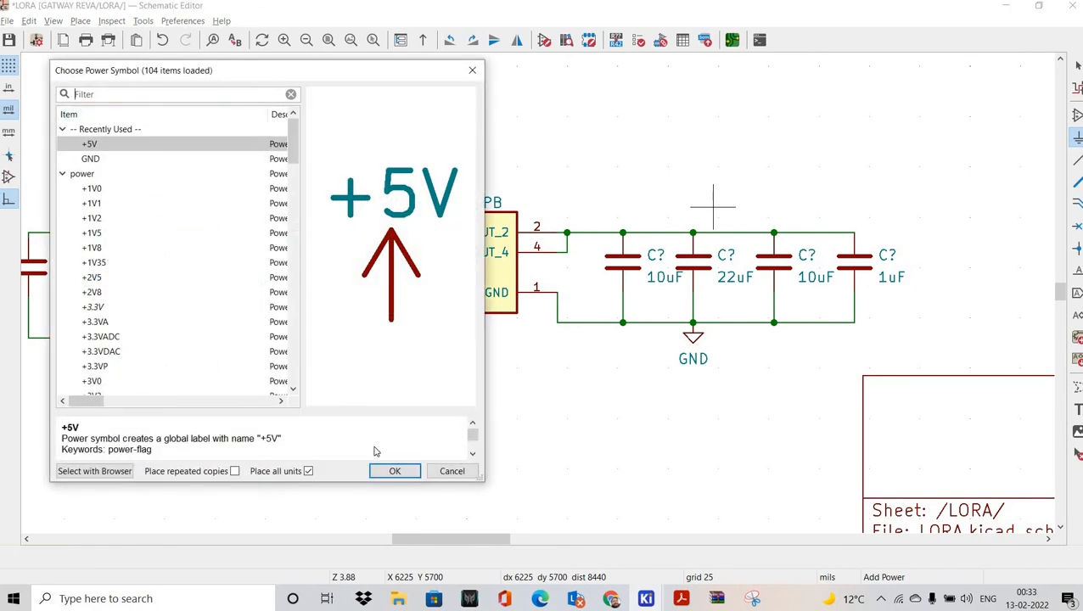
pyautogui.press('Return')
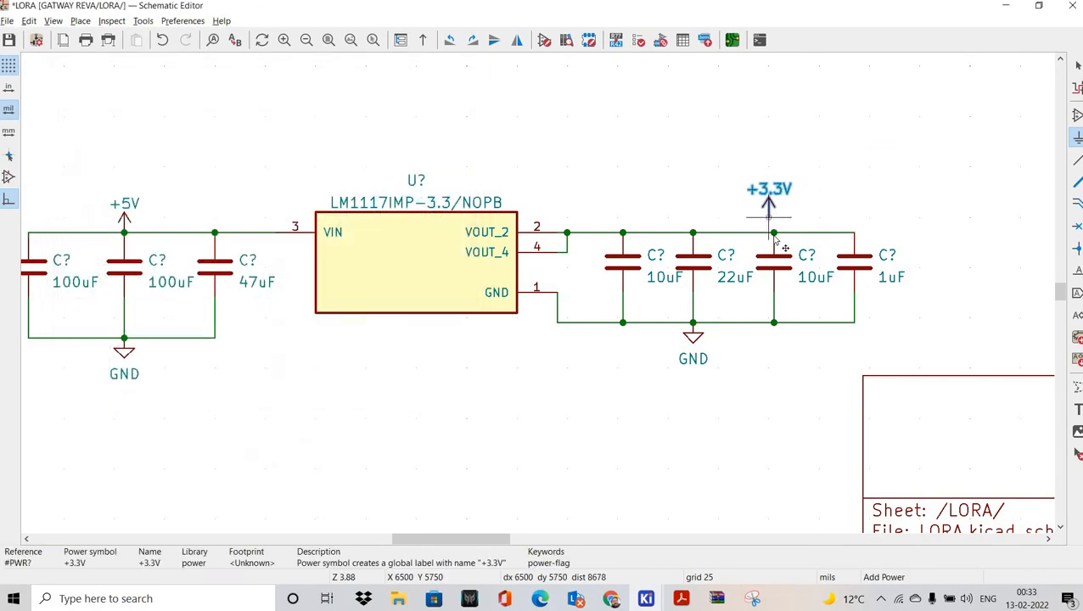
pyautogui.click(774, 232)
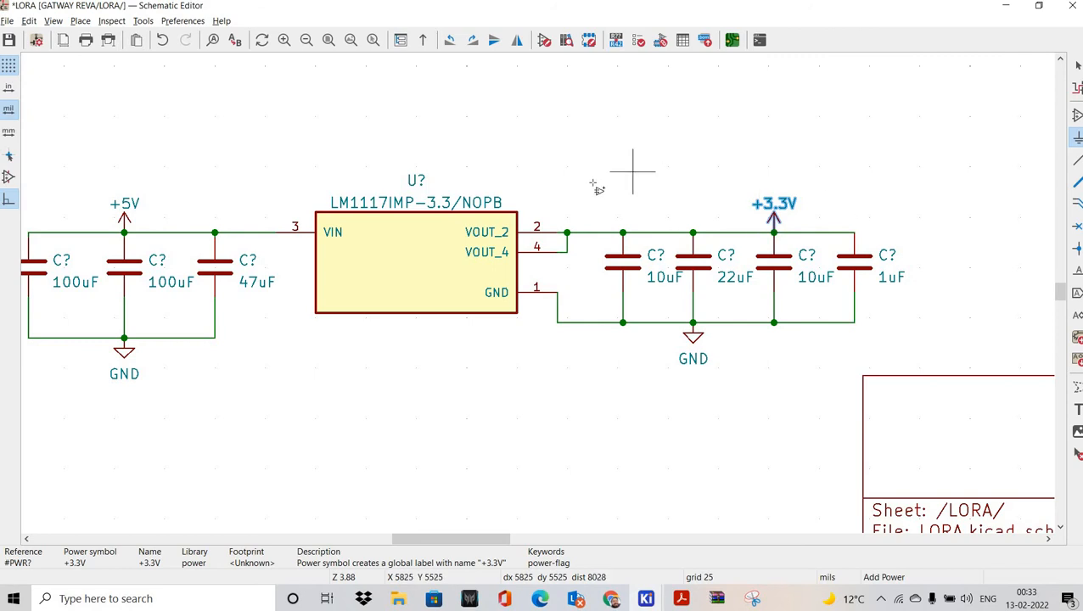
pyautogui.click(582, 156)
pyautogui.press('Escape')
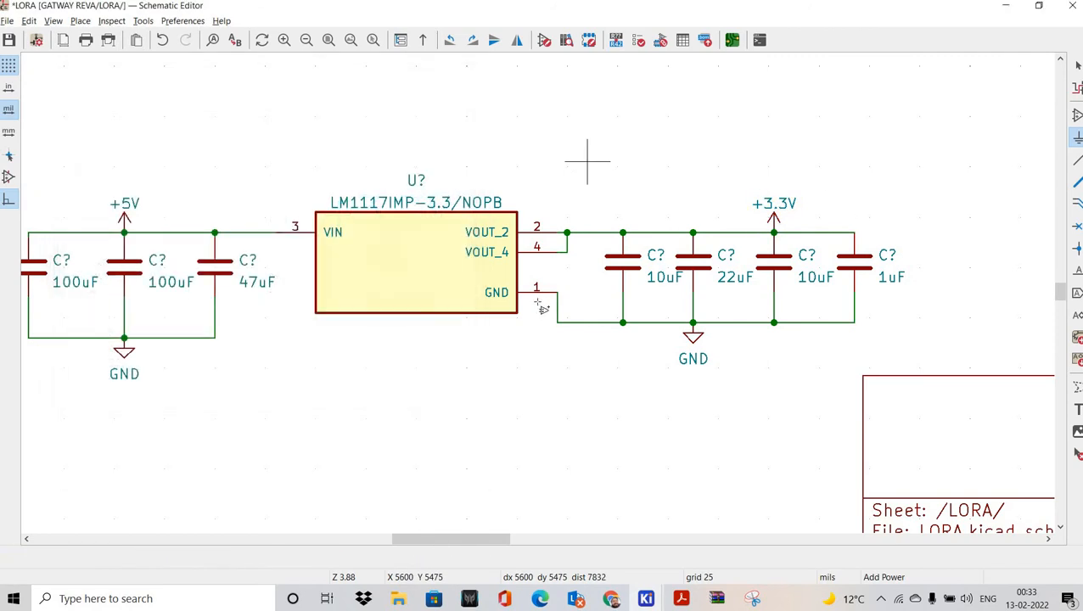
pyautogui.scroll(-5, 556, 295)
# Step: Pan to the RA-01H module, dismiss the power symbol chooser, and start Add Symbol for a capacitor
pyautogui.scroll(3, 524, 225)
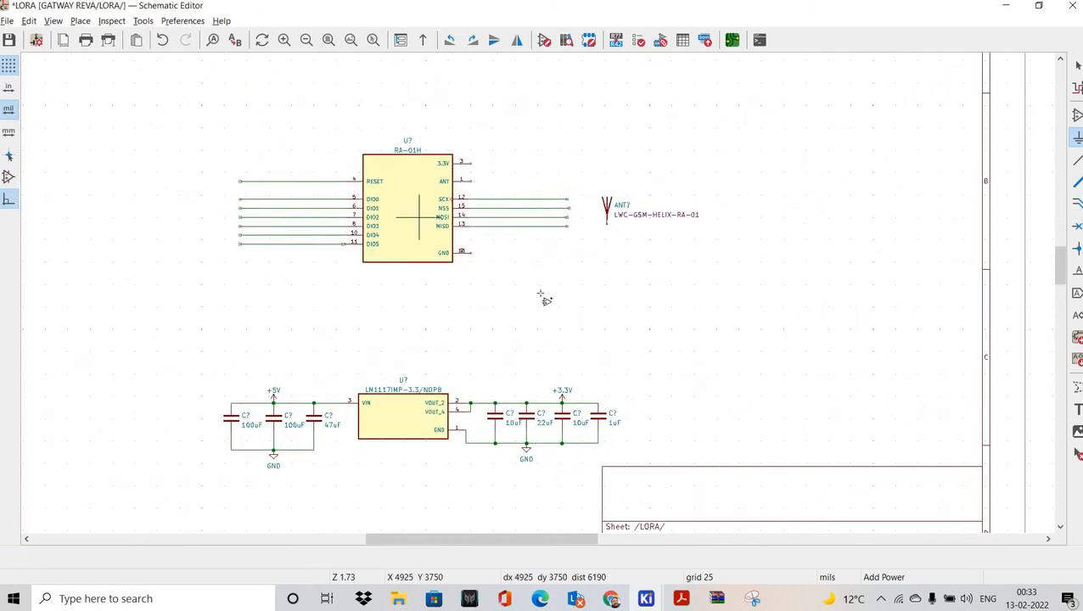
pyautogui.keyDown('shift'); pyautogui.scroll(1, 518, 254); pyautogui.keyUp('shift')
pyautogui.scroll(2, 551, 317)
pyautogui.keyDown('shift'); pyautogui.scroll(-3, 560, 297); pyautogui.keyUp('shift')
pyautogui.moveTo(593, 372); pyautogui.dragTo(706, 343, button='middle')
pyautogui.keyDown('shift'); pyautogui.scroll(5, 611, 186); pyautogui.keyUp('shift')
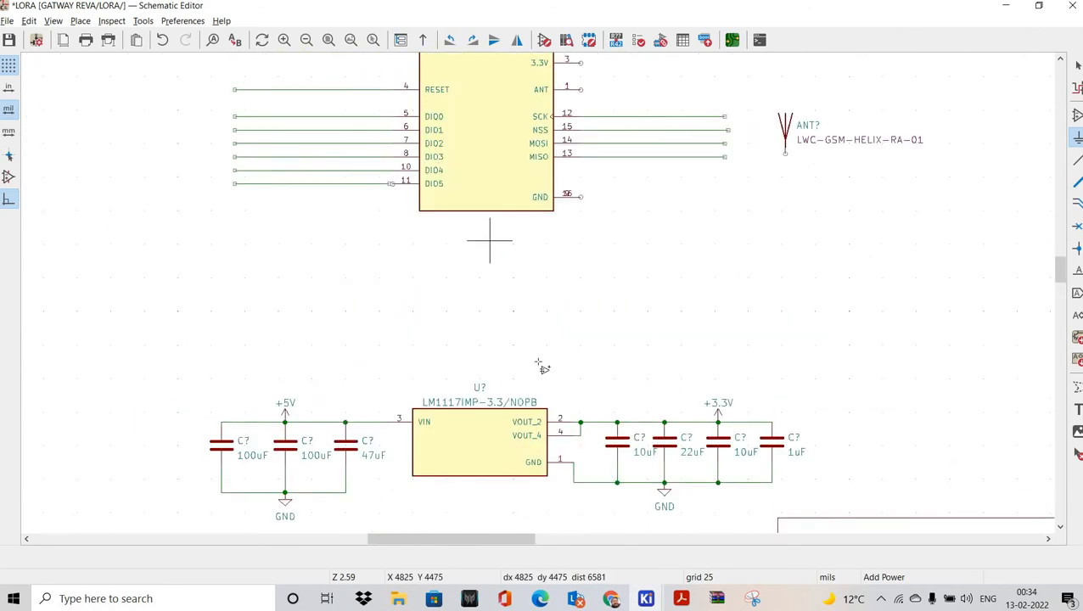
pyautogui.scroll(3, 586, 220)
pyautogui.click(159, 99)
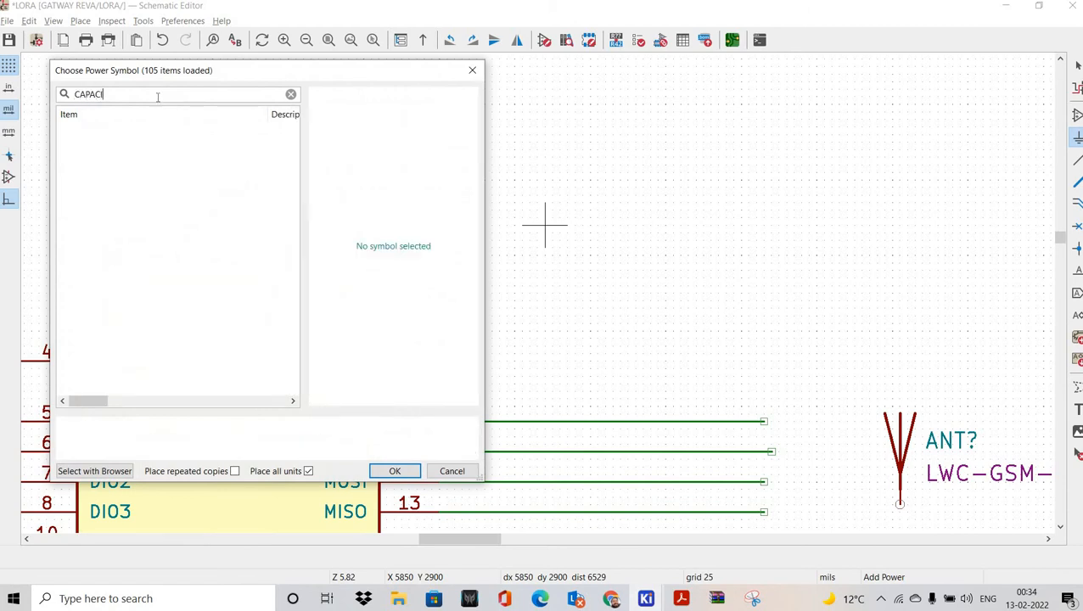
pyautogui.hotkey('shift', 'Left')
pyautogui.hotkey('shift', 'Left')
pyautogui.hotkey('shift', 'Left')
pyautogui.hotkey('shift', 'Left')
pyautogui.hotkey('shift', 'Left')
pyautogui.press('BackSpace')
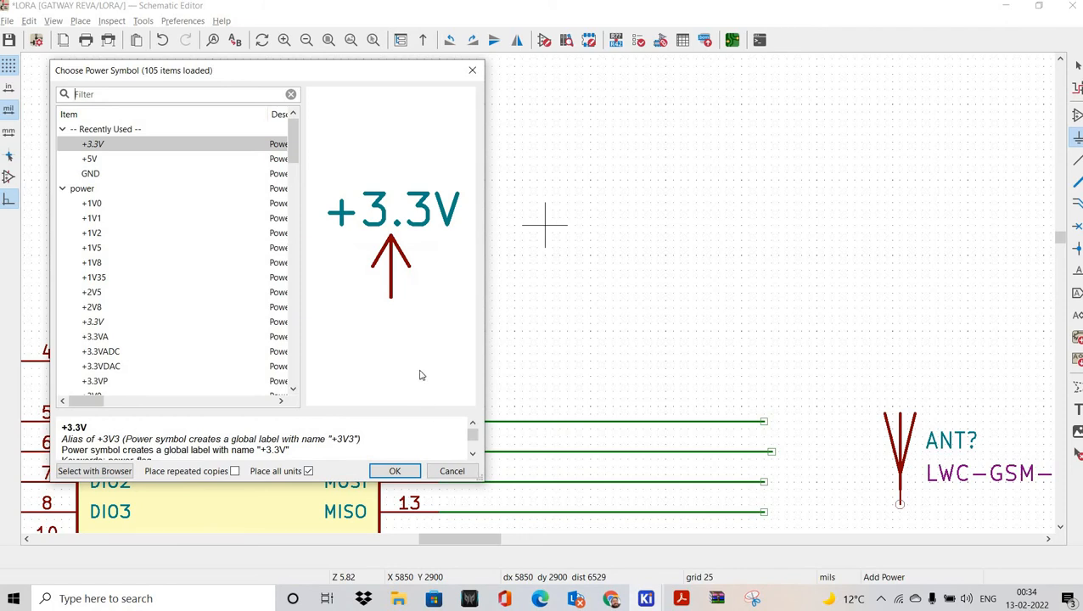
pyautogui.press('Escape')
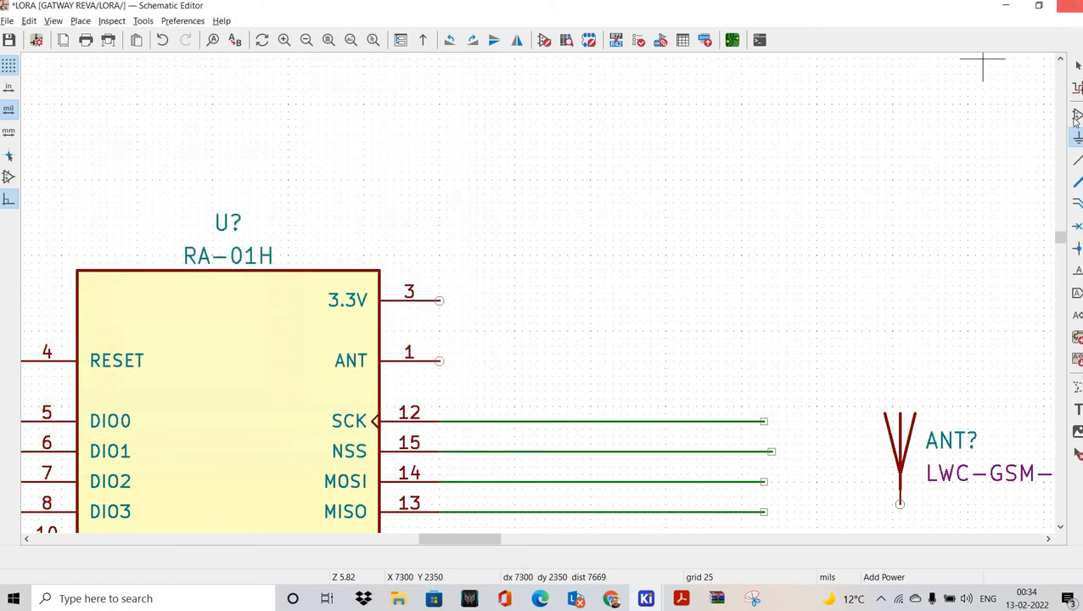
pyautogui.press('a')
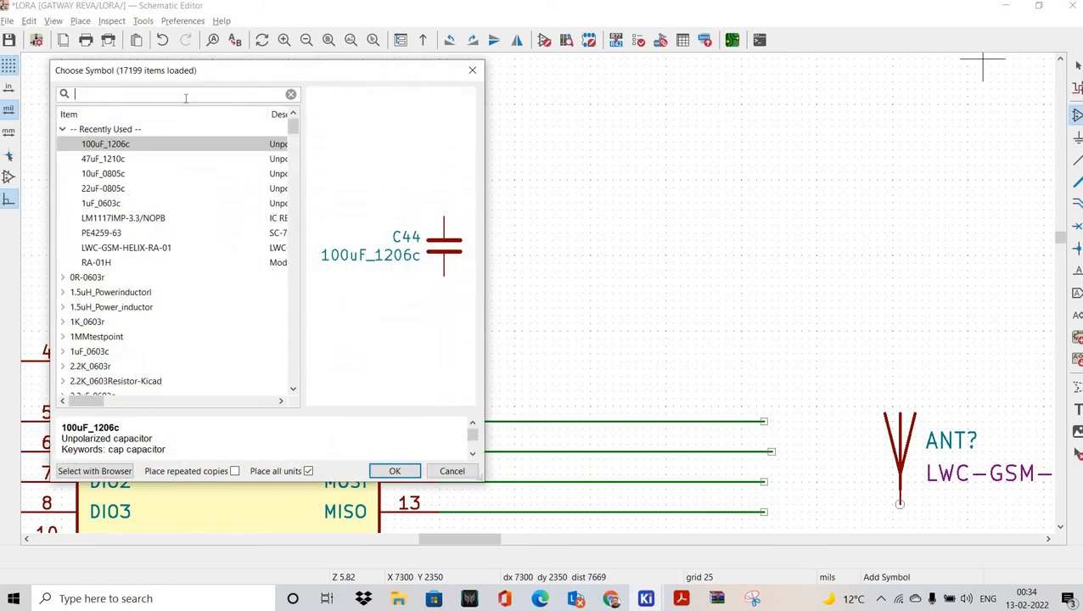
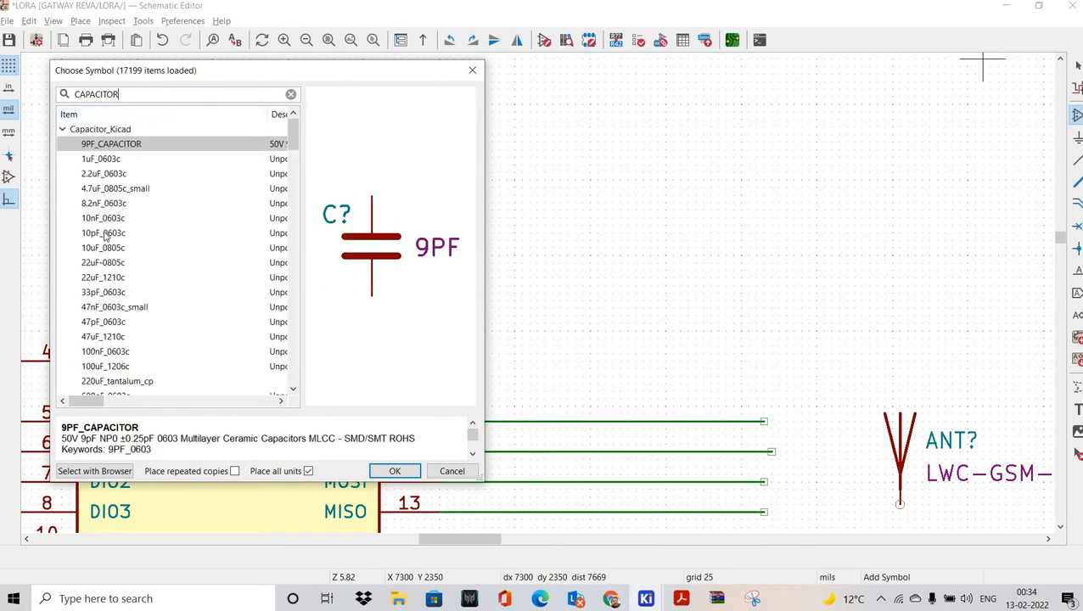
# Step: Place a 100nF_0603c capacitor above the RA-01H module and a 1uF_0603c to its right
pyautogui.press('Down')
pyautogui.press('Down')
pyautogui.press('Down')
pyautogui.press('Down')
pyautogui.press('Down')
pyautogui.press('Down')
pyautogui.press('Down')
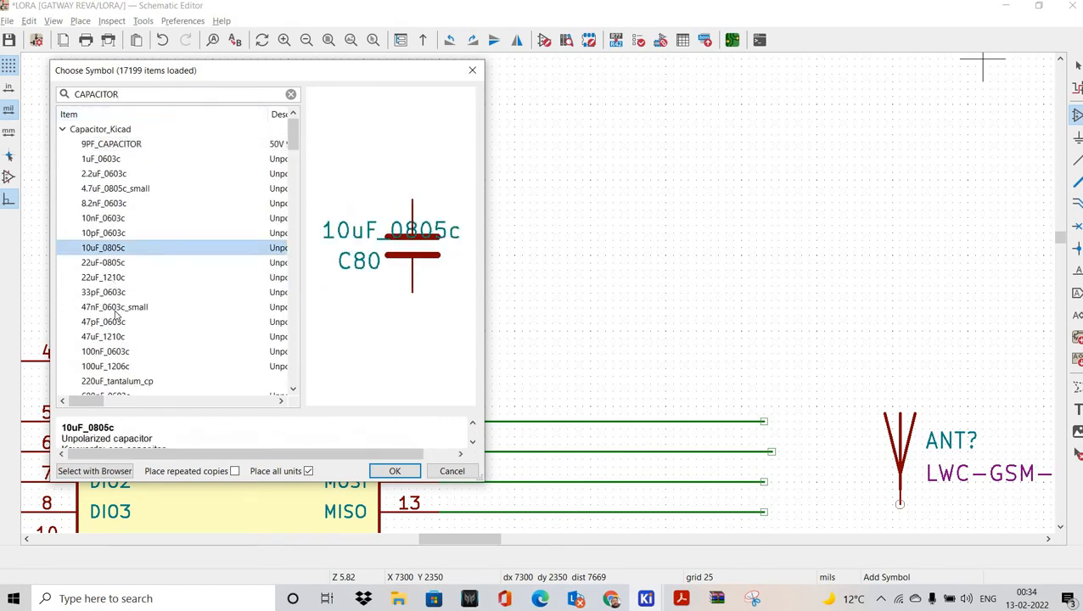
pyautogui.scroll(-1, 131, 322)
pyautogui.press('Down')
pyautogui.press('Down')
pyautogui.press('Down')
pyautogui.press('Down')
pyautogui.press('Down')
pyautogui.press('Down')
pyautogui.press('Down')
pyautogui.press('Return')
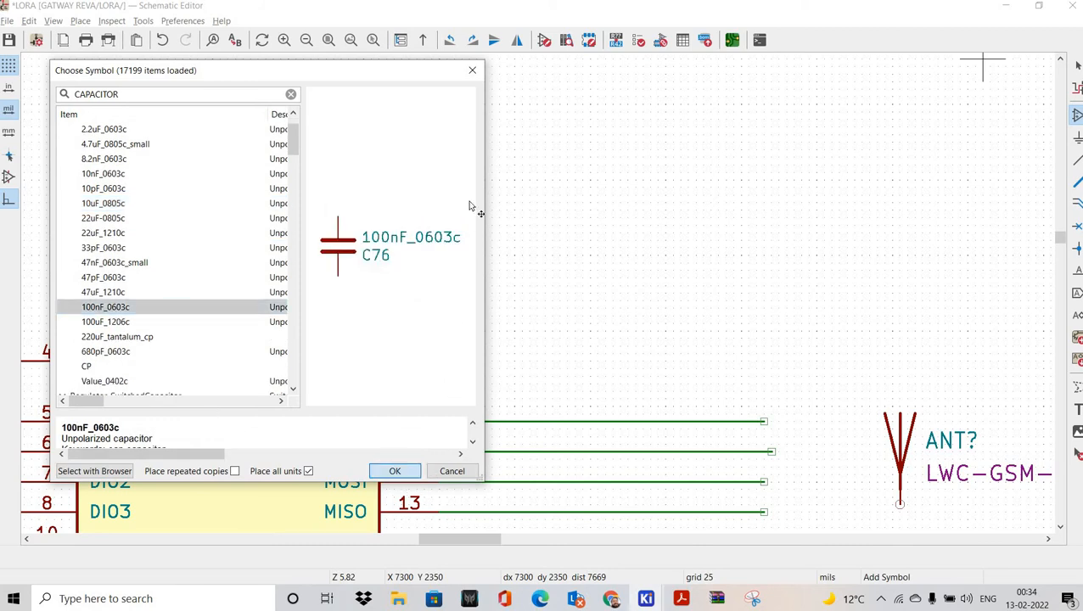
pyautogui.click(516, 158)
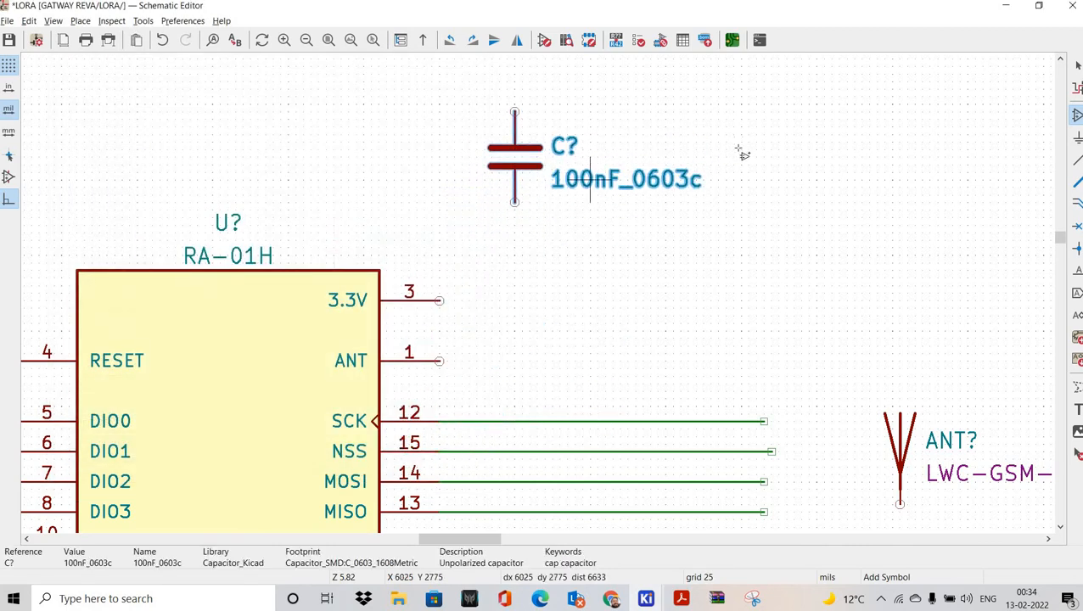
pyautogui.click(733, 143)
pyautogui.click(129, 236)
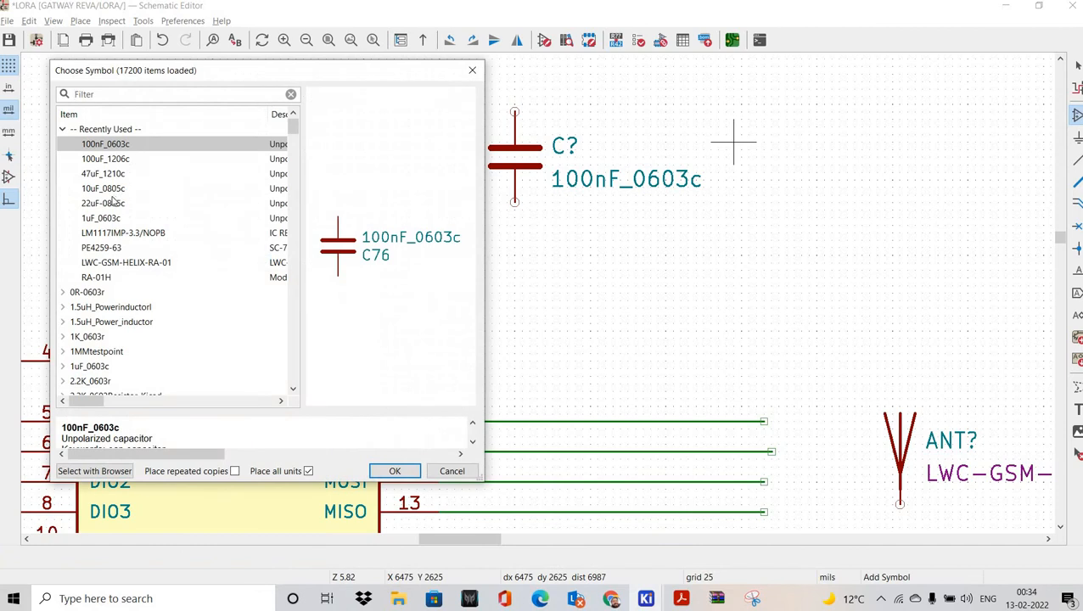
pyautogui.press('Down')
pyautogui.press('Down')
pyautogui.press('Down')
pyautogui.press('Down')
pyautogui.press('Down')
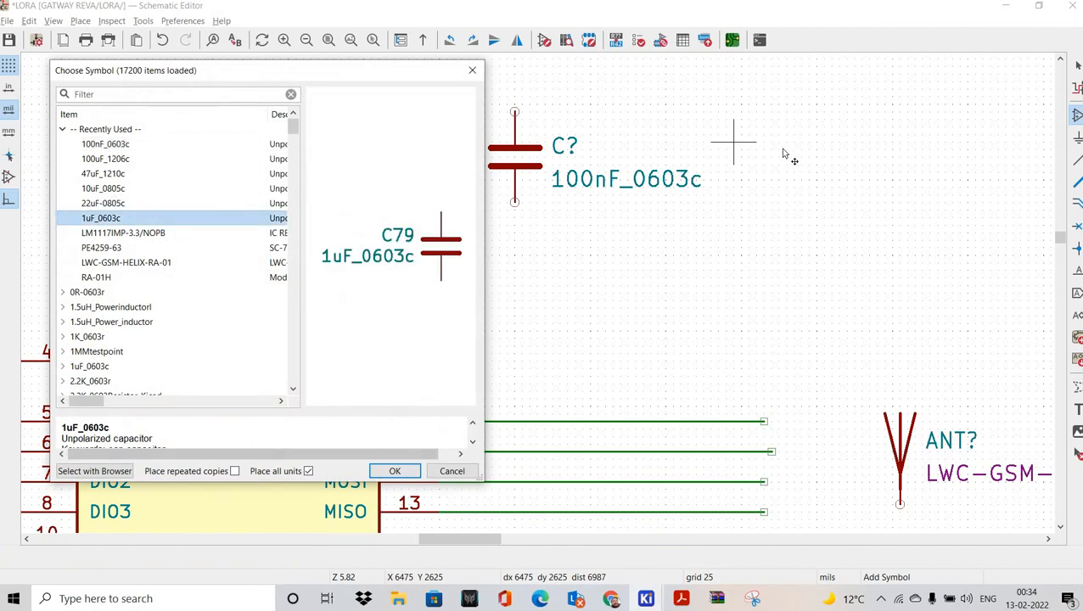
pyautogui.press('Return')
pyautogui.click(786, 150)
# Step: Place a 10uF_0805c capacitor, then find and place a 10nF_0603c capacitor below the others
pyautogui.click(447, 164)
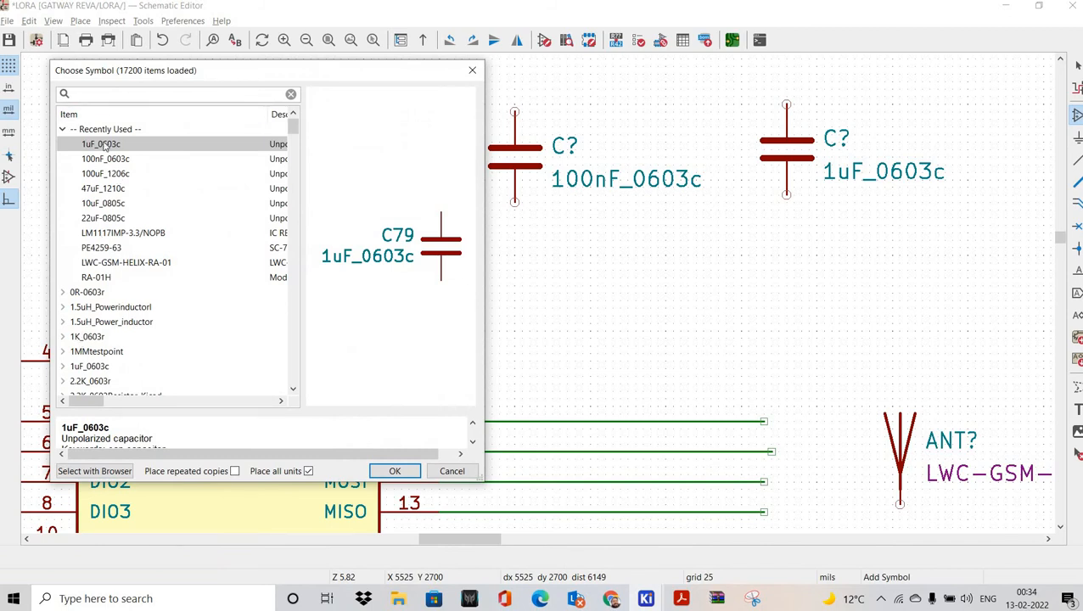
pyautogui.press('Down')
pyautogui.press('Down')
pyautogui.press('Down')
pyautogui.press('Down')
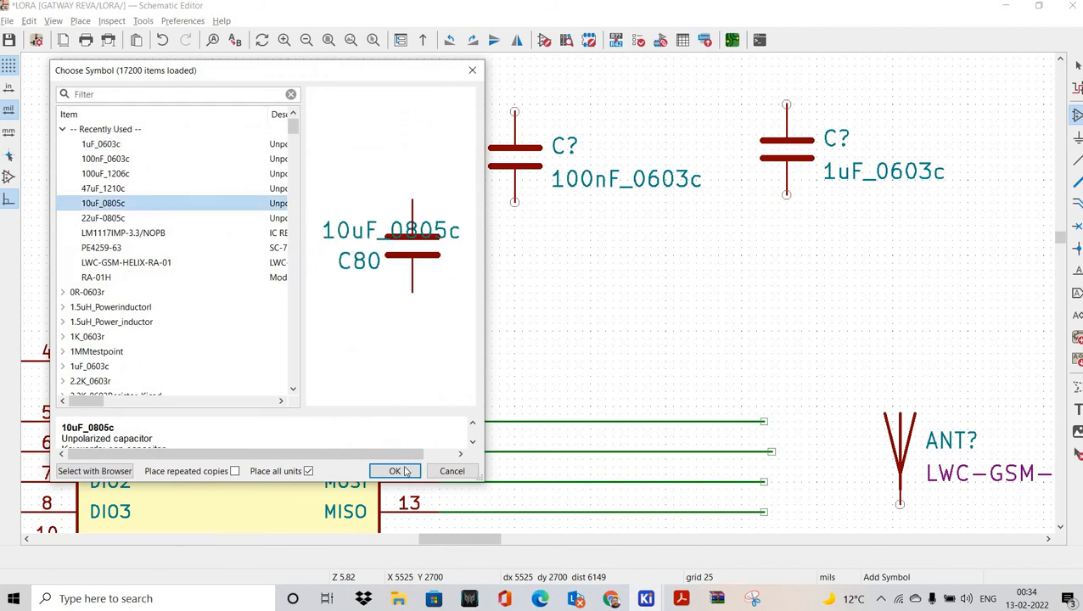
pyautogui.press('Return')
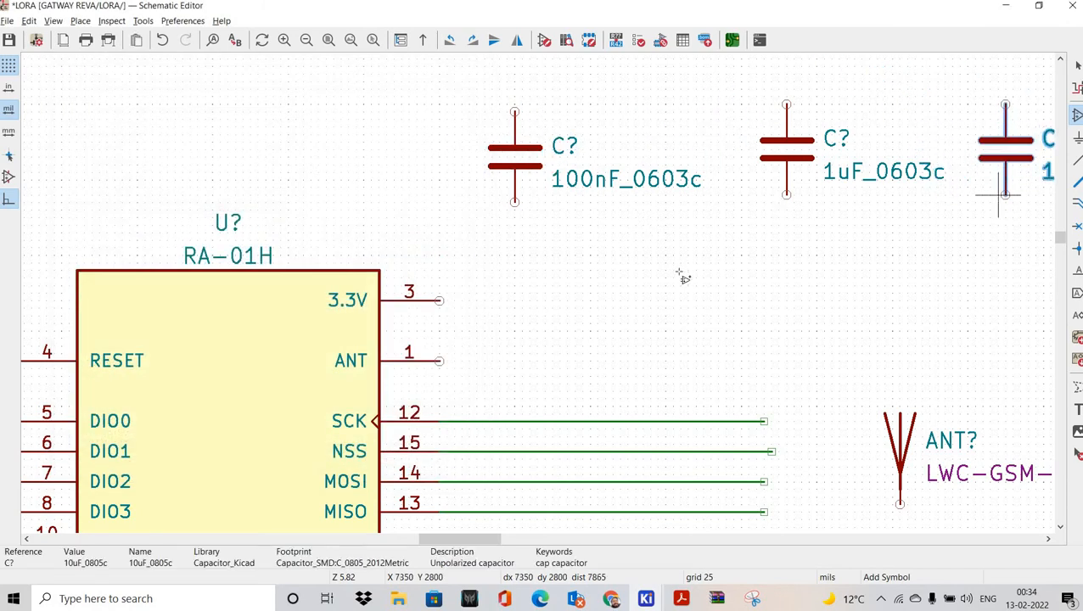
pyautogui.click(597, 252)
pyautogui.click(564, 256)
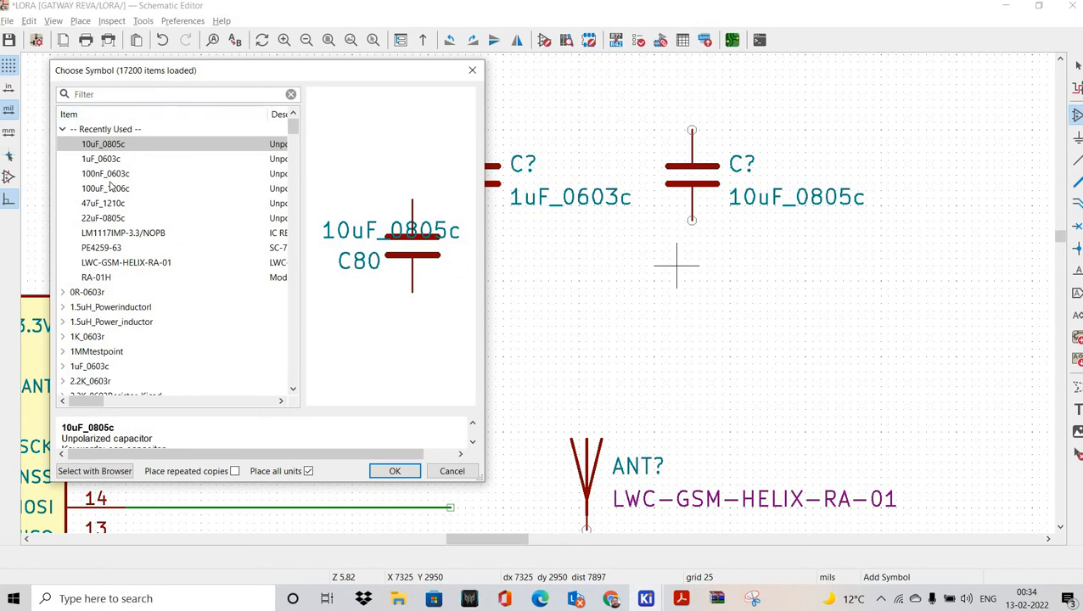
pyautogui.write('CAPACITOR')
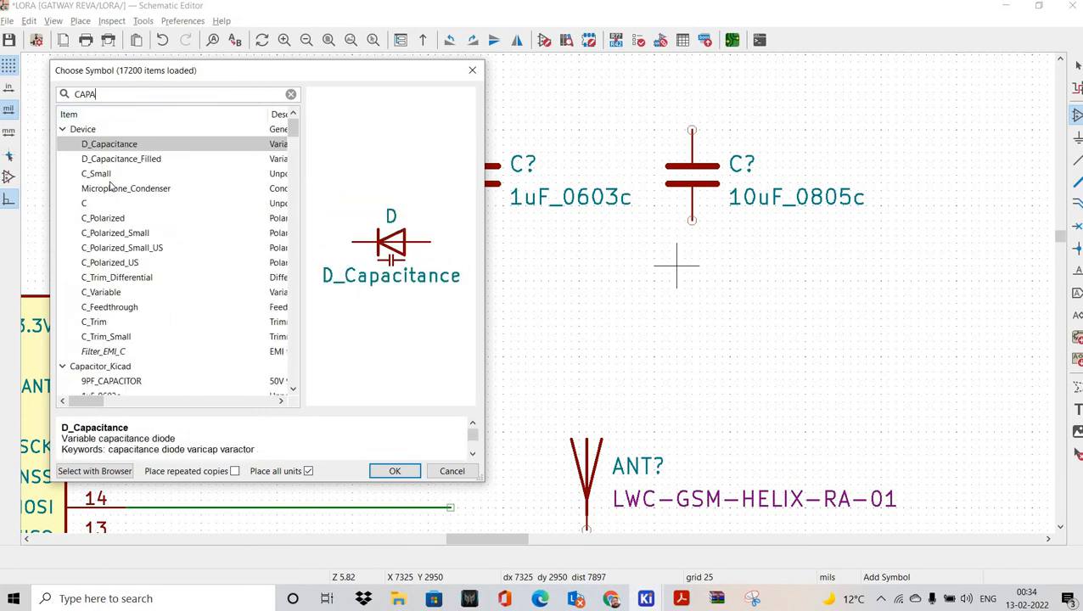
pyautogui.click(119, 229)
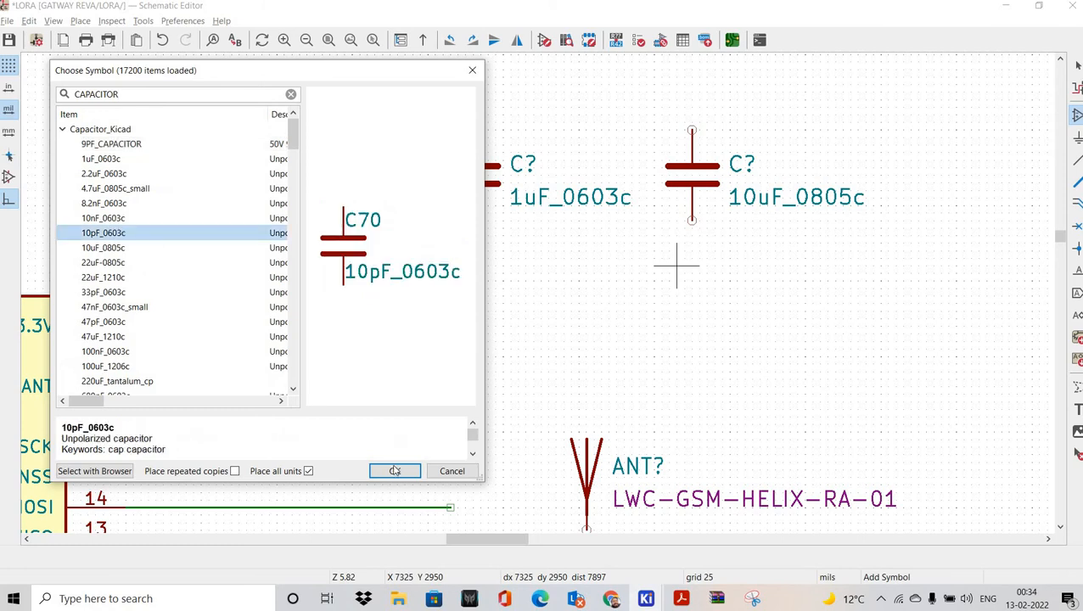
pyautogui.doubleClick(117, 218)
pyautogui.click(329, 281)
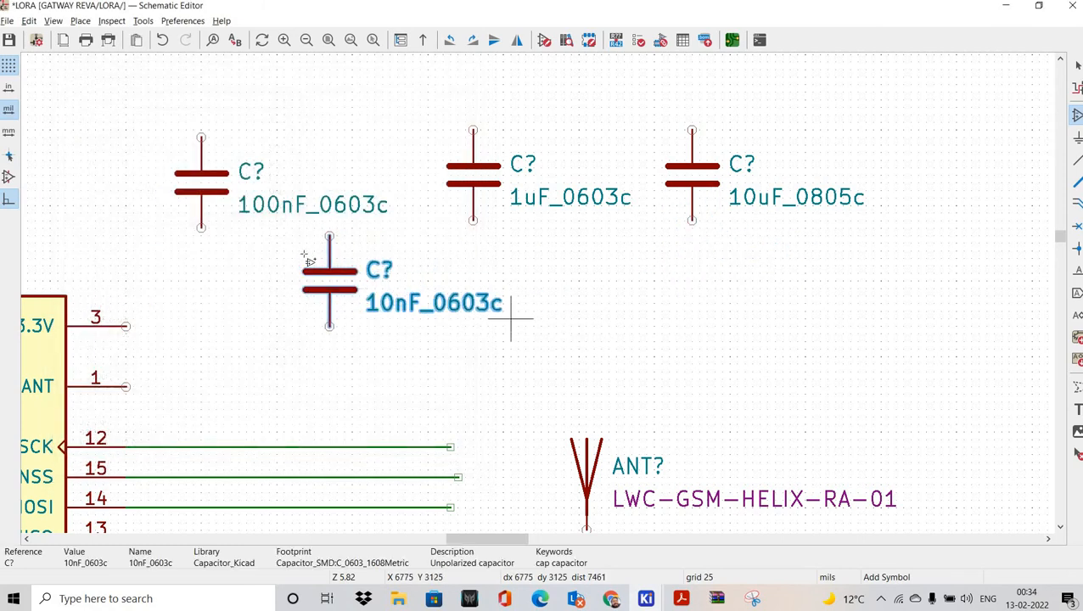
pyautogui.moveTo(511, 319); pyautogui.dragTo(587, 332, button='middle')
# Step: Shorten the first two capacitor values to 100nF and 10nF
pyautogui.press('Escape')
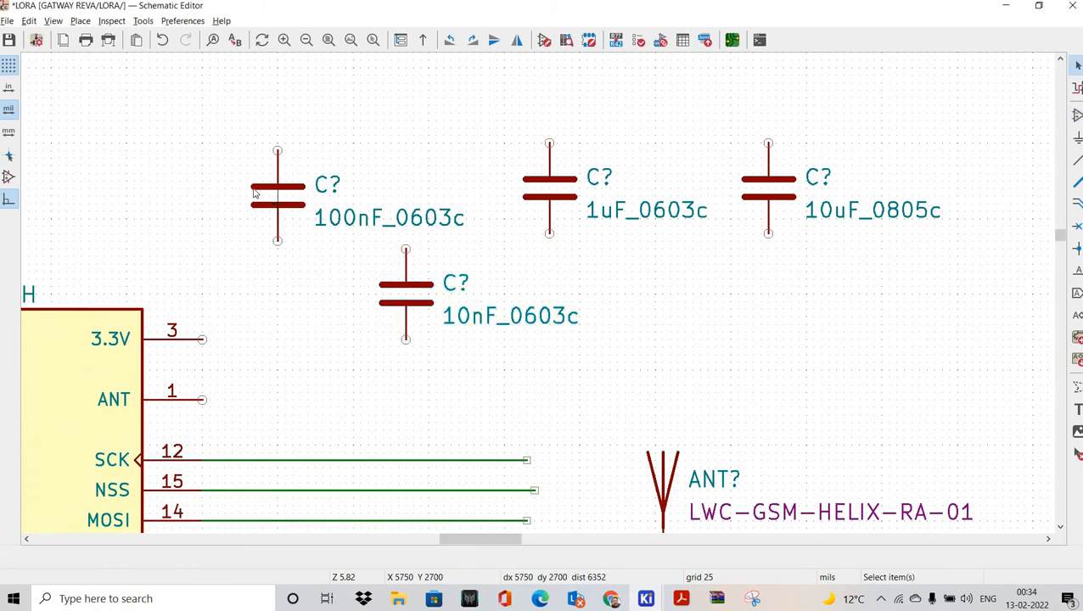
pyautogui.doubleClick(280, 204)
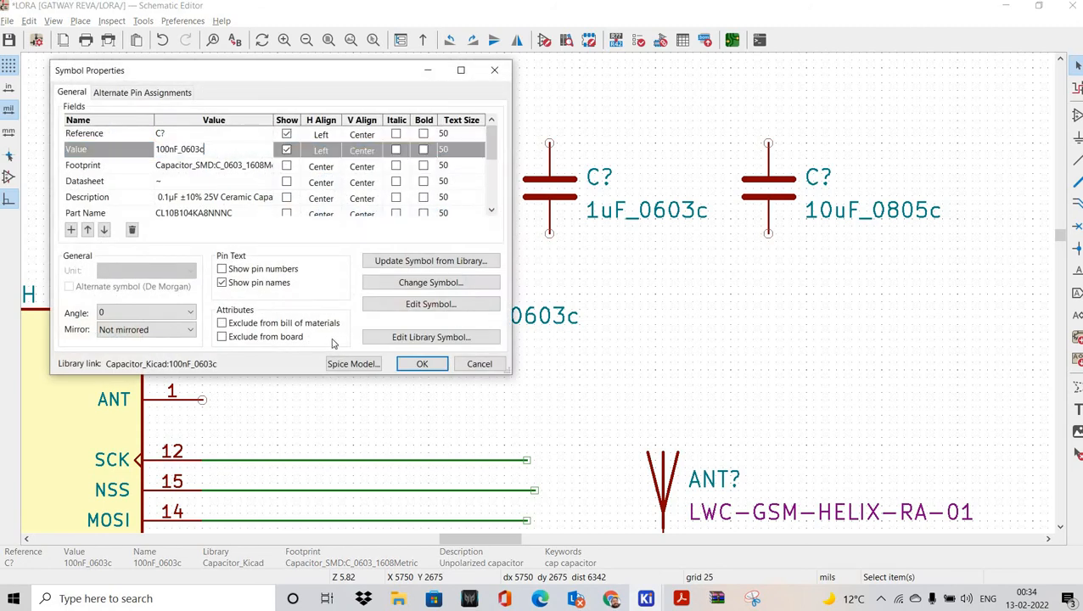
pyautogui.click(422, 364)
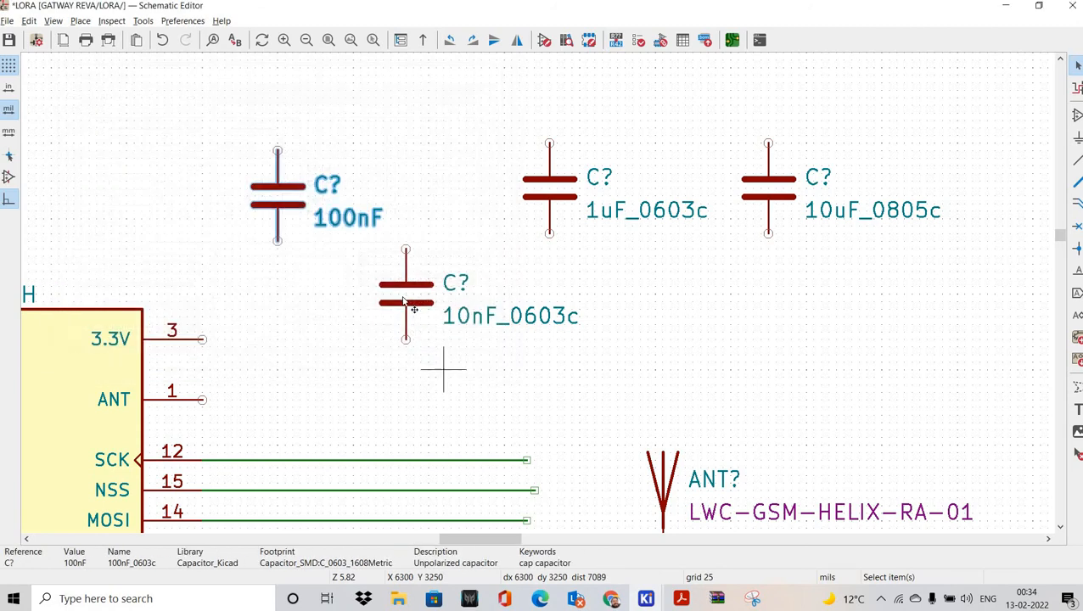
pyautogui.click(399, 293)
pyautogui.click(338, 299)
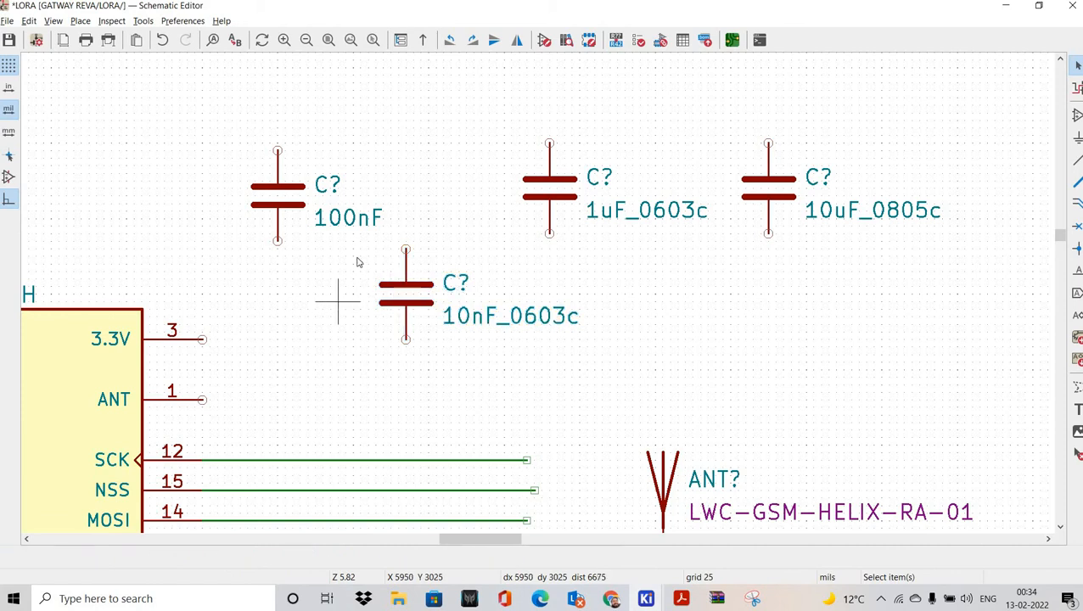
pyautogui.doubleClick(392, 288)
pyautogui.click(225, 151)
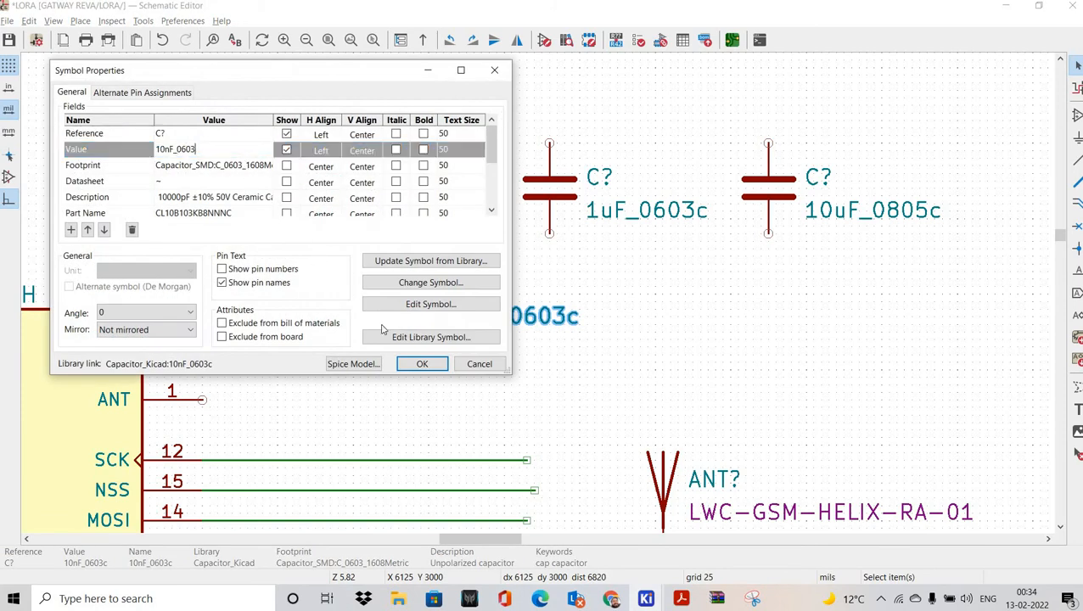
pyautogui.click(421, 364)
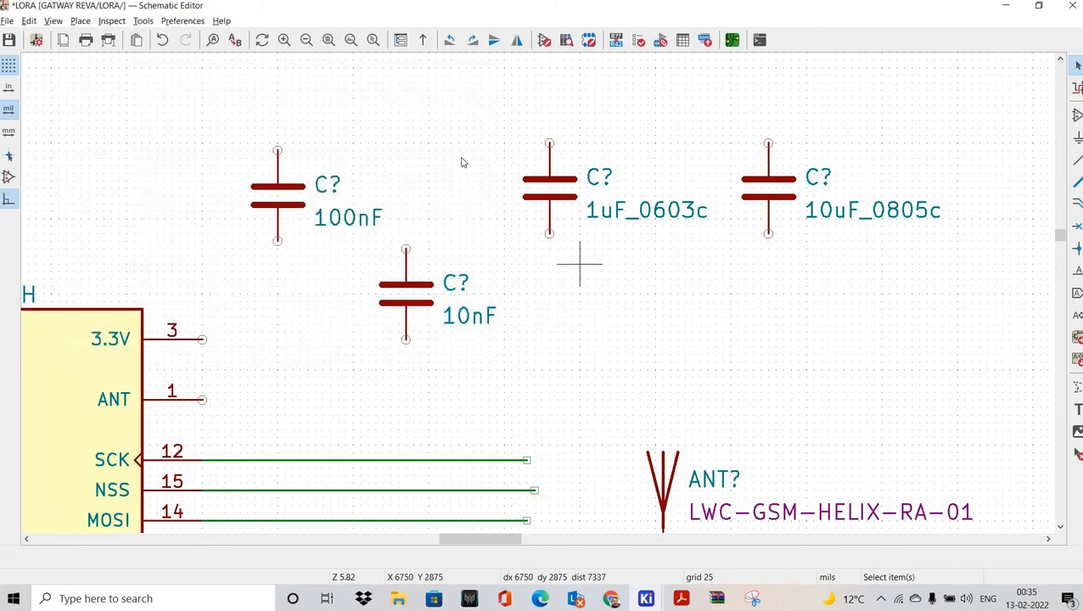
# Step: Shorten the remaining capacitor values to 1uF and 10uF
pyautogui.doubleClick(550, 188)
pyautogui.press('Tab')
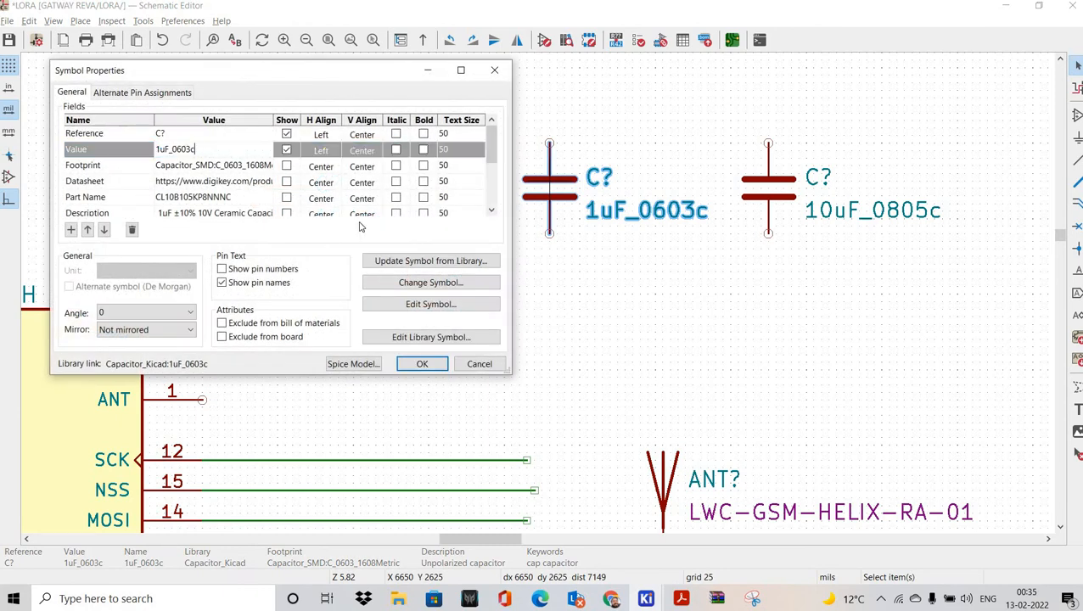
pyautogui.press('Return')
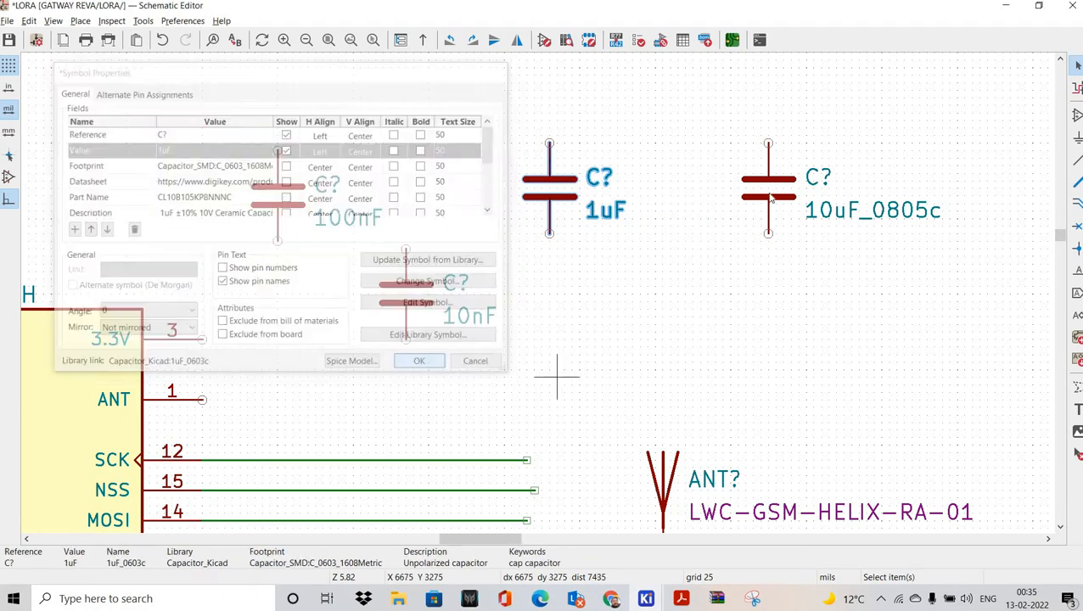
pyautogui.doubleClick(768, 191)
pyautogui.click(227, 148)
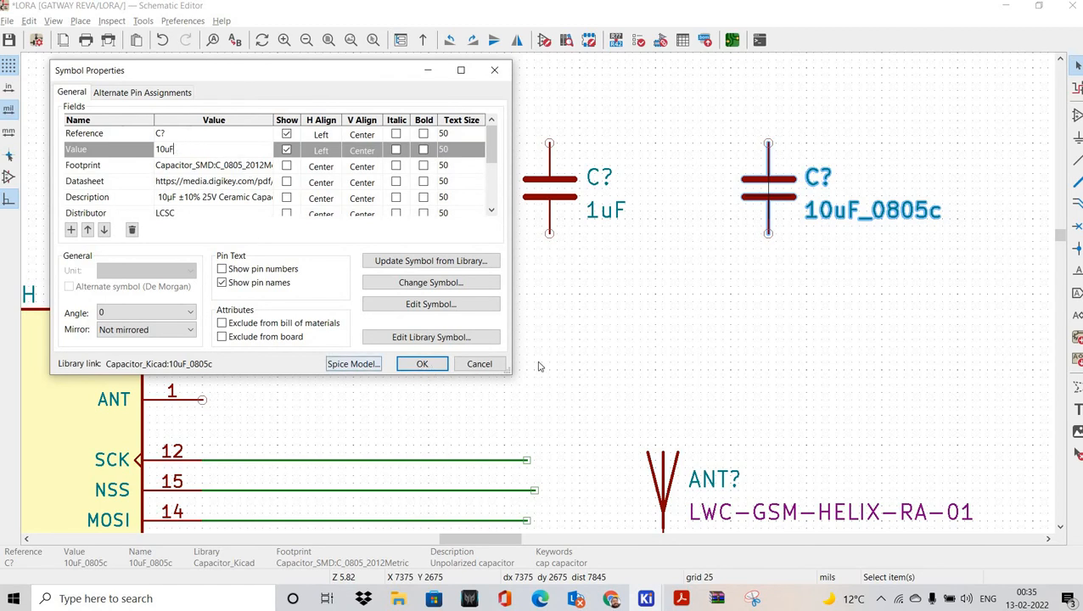
pyautogui.click(422, 364)
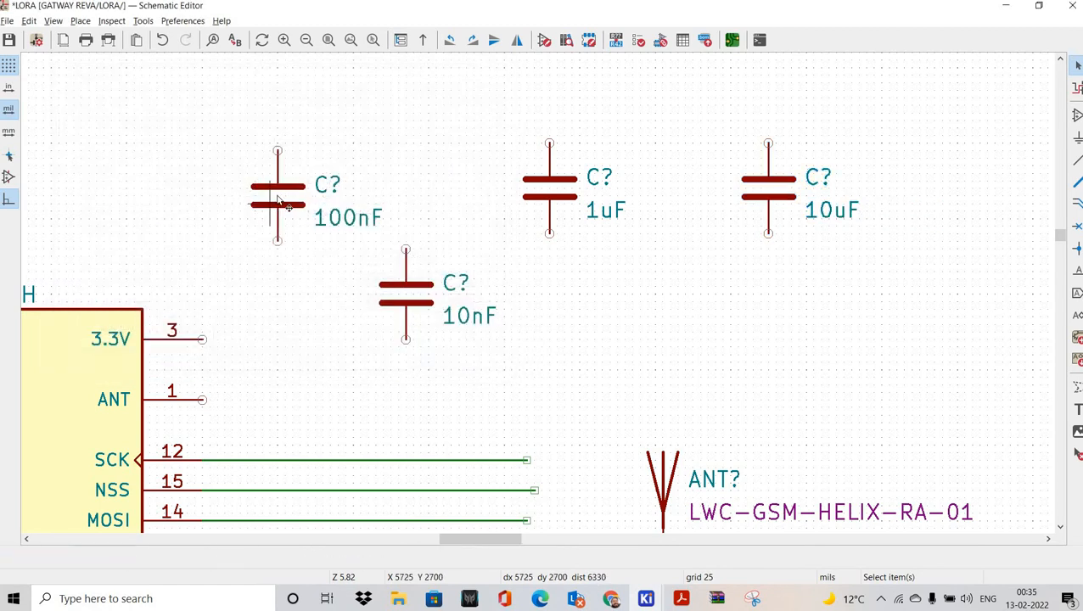
pyautogui.click(278, 199)
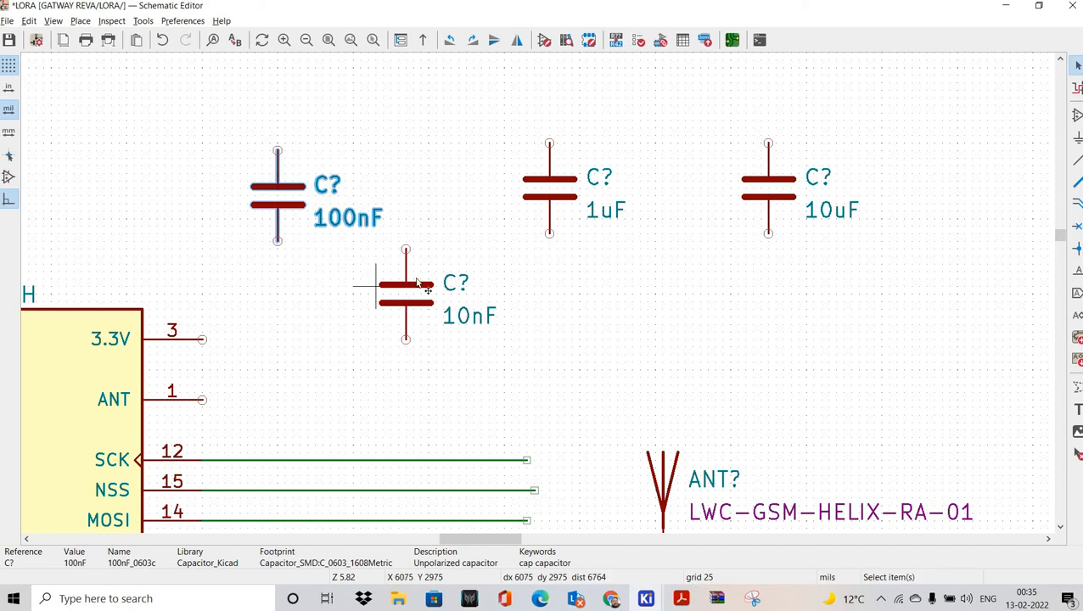
# Step: Drag the capacitors into one row ordered 10nF, 100nF, 1uF, 10uF
pyautogui.moveTo(417, 282); pyautogui.dragTo(284, 304)
pyautogui.moveTo(271, 202); pyautogui.dragTo(459, 292)
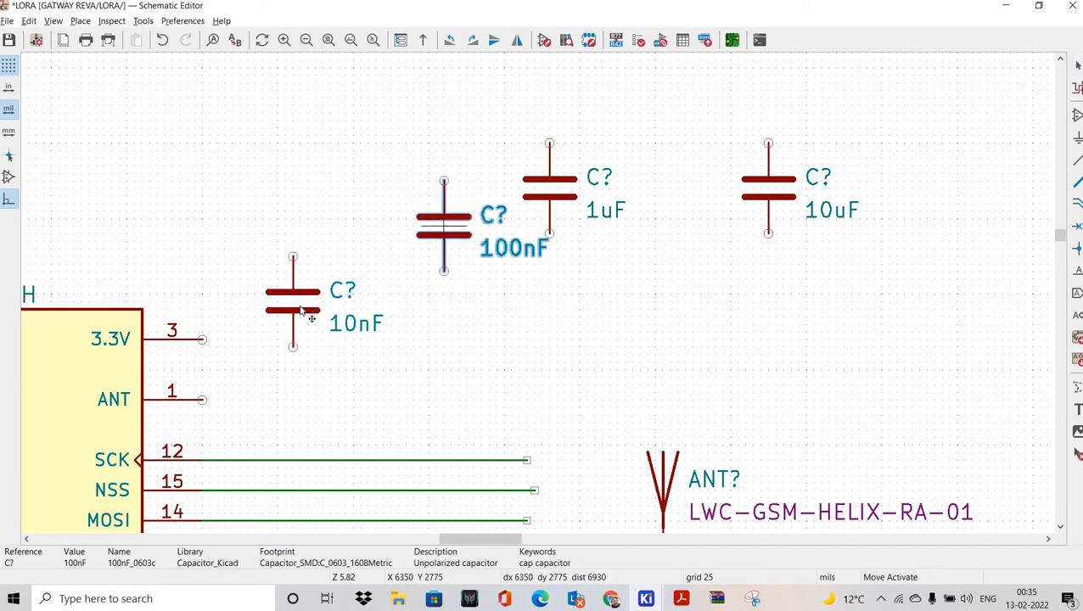
pyautogui.moveTo(302, 312); pyautogui.dragTo(255, 189)
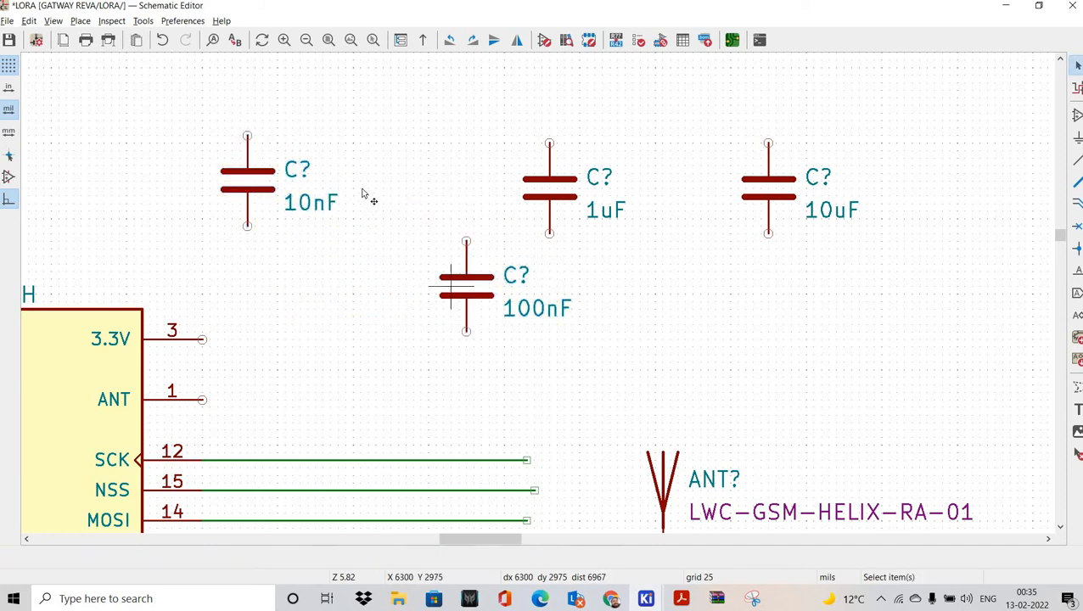
pyautogui.moveTo(363, 193); pyautogui.dragTo(368, 182)
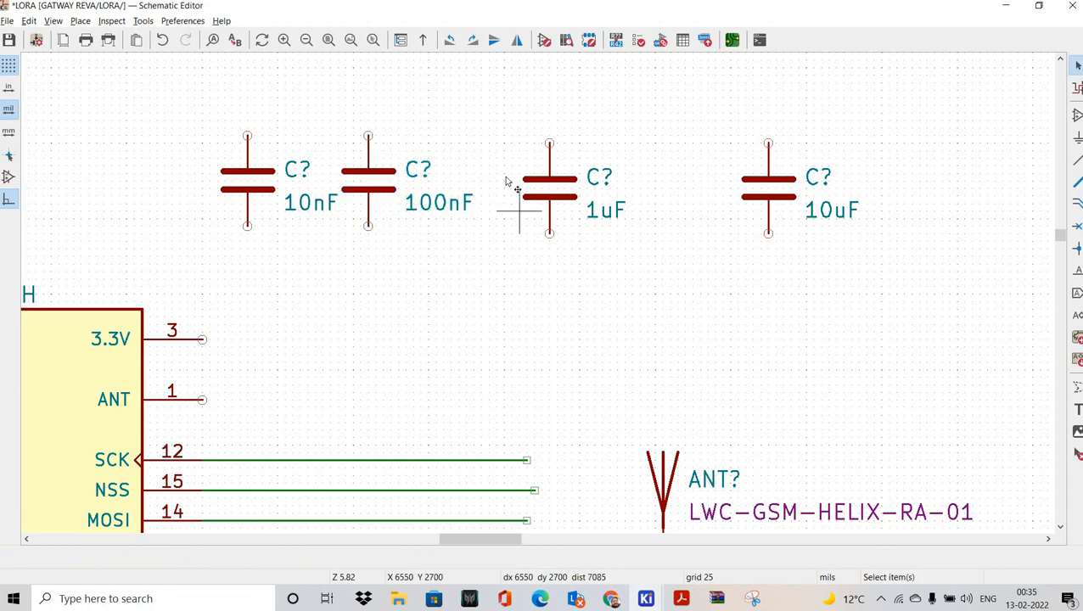
pyautogui.moveTo(548, 183); pyautogui.dragTo(502, 176)
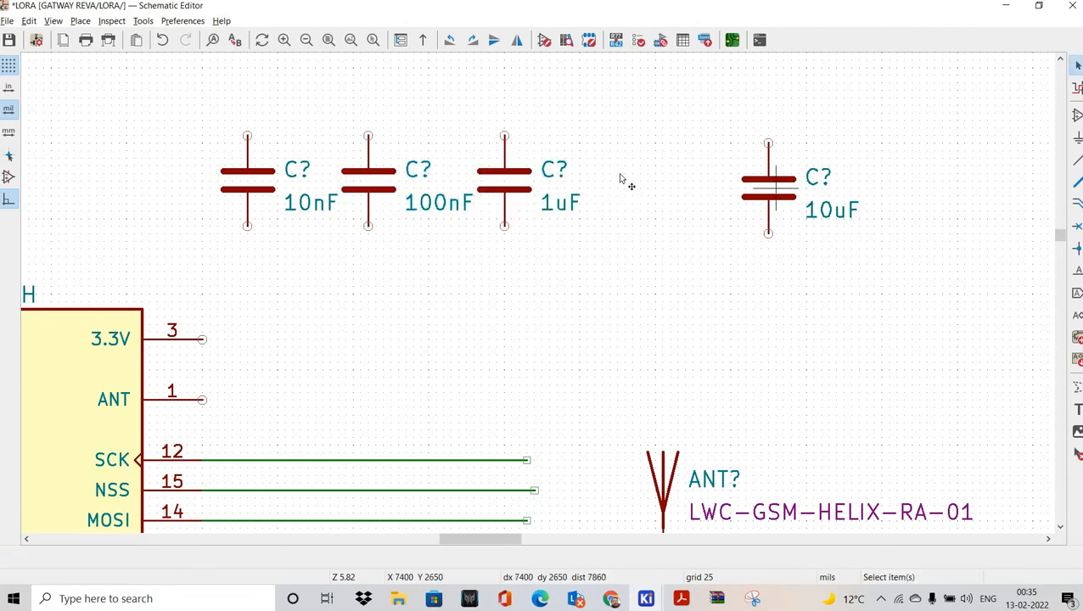
pyautogui.moveTo(620, 179); pyautogui.dragTo(618, 180)
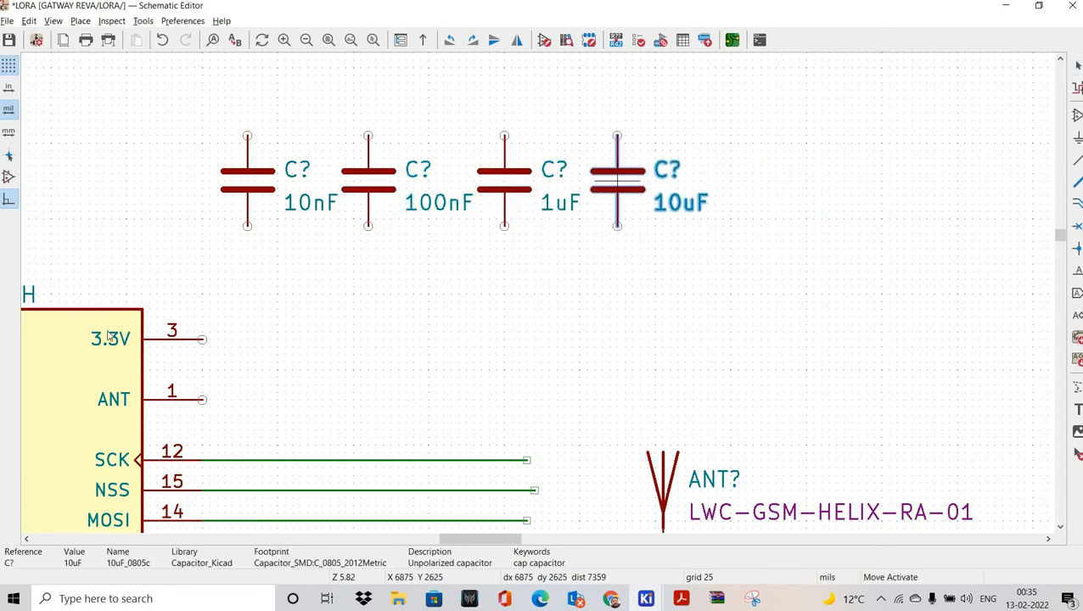
# Step: Box-select the four-capacitor row and shift it slightly right and down above the module
pyautogui.moveTo(198, 99); pyautogui.dragTo(201, 101)
pyautogui.moveTo(646, 242); pyautogui.dragTo(715, 263)
pyautogui.moveTo(617, 183); pyautogui.dragTo(663, 191)
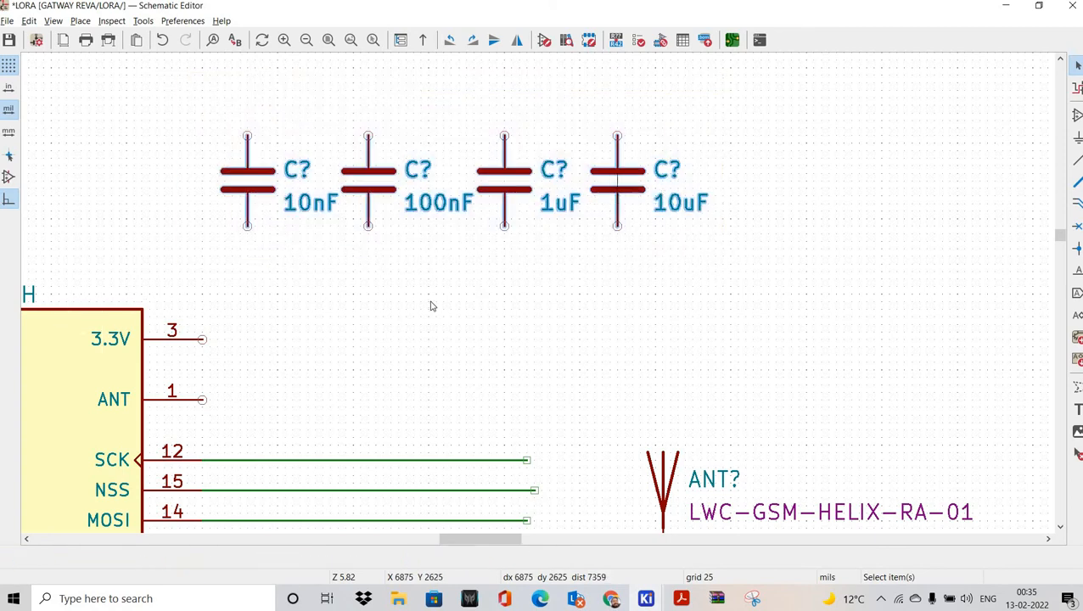
pyautogui.click(431, 302)
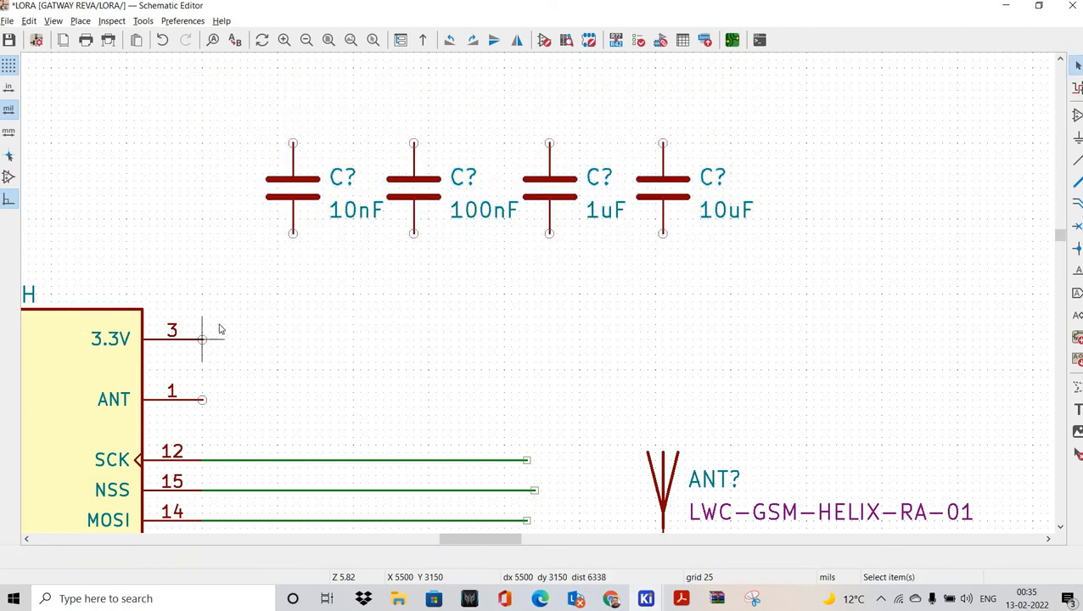
# Step: Wire the module's 3.3V pin to the top pins of the 10nF, 100nF, 1uF and 10uF capacitors
pyautogui.click(203, 340)
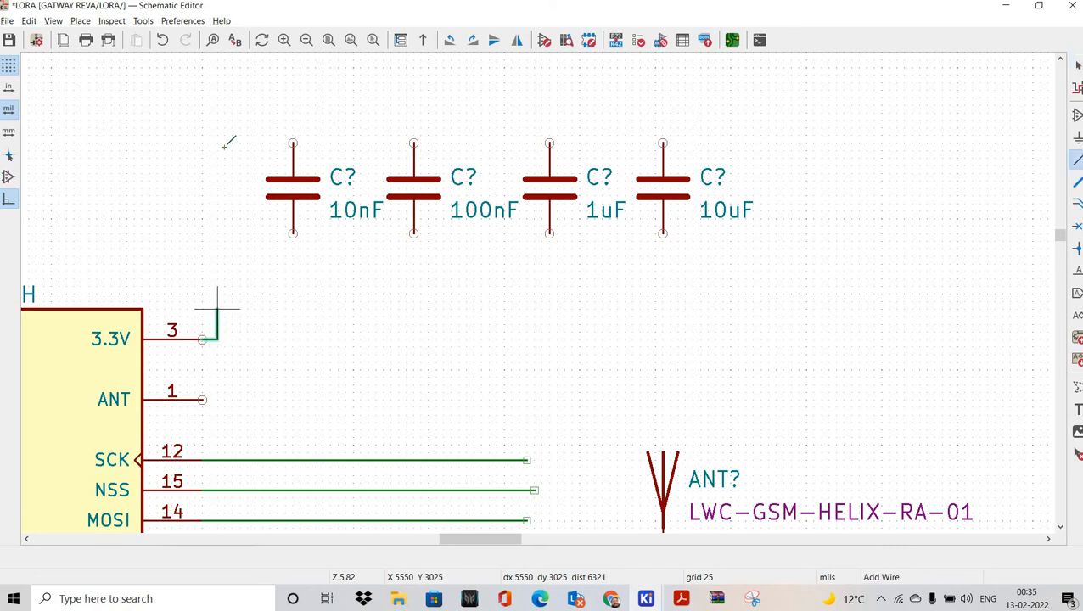
pyautogui.click(296, 142)
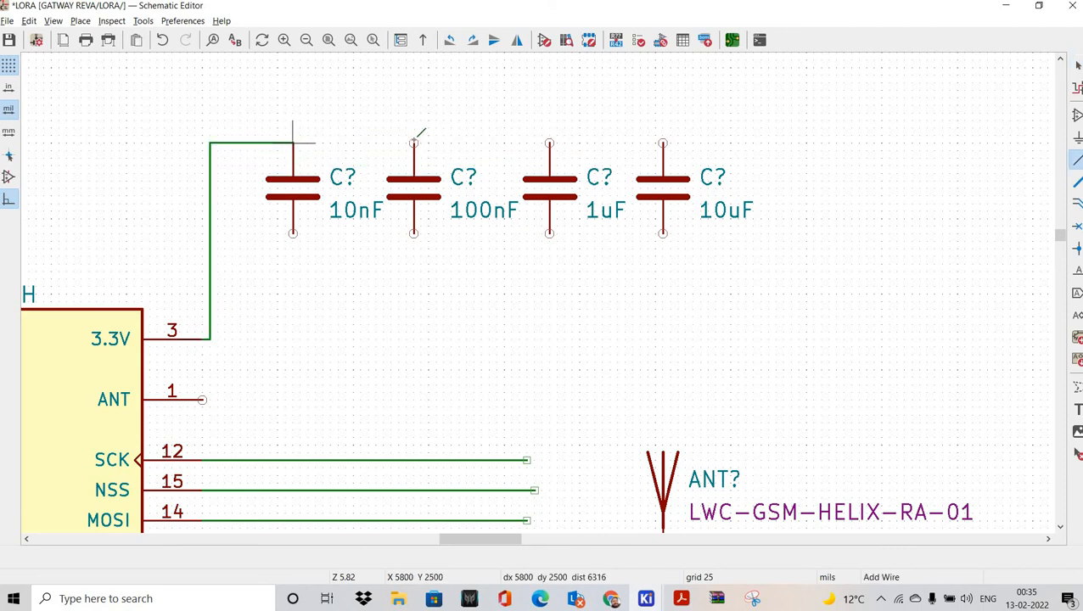
pyautogui.click(293, 143)
pyautogui.click(414, 143)
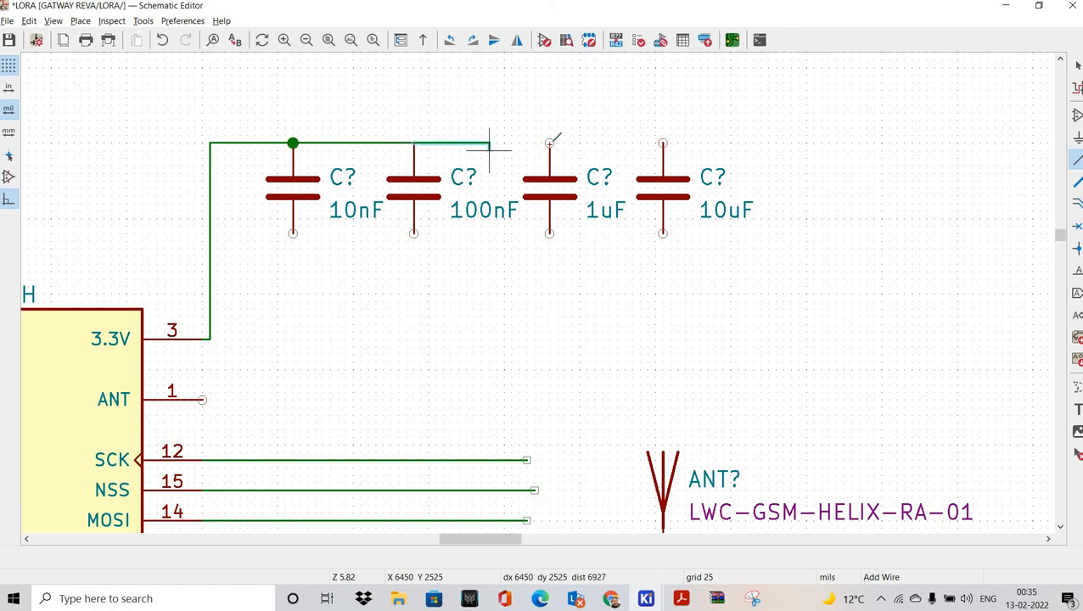
pyautogui.click(550, 143)
pyautogui.click(663, 143)
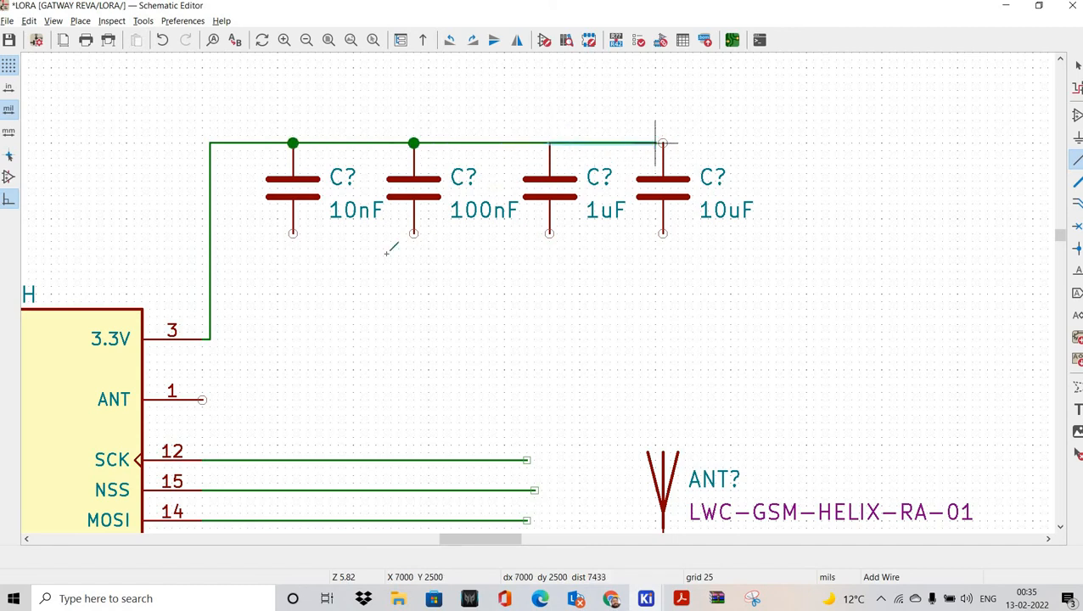
# Step: Join the four capacitors' bottom pins with one wire from 10nF to 10uF
pyautogui.click(293, 233)
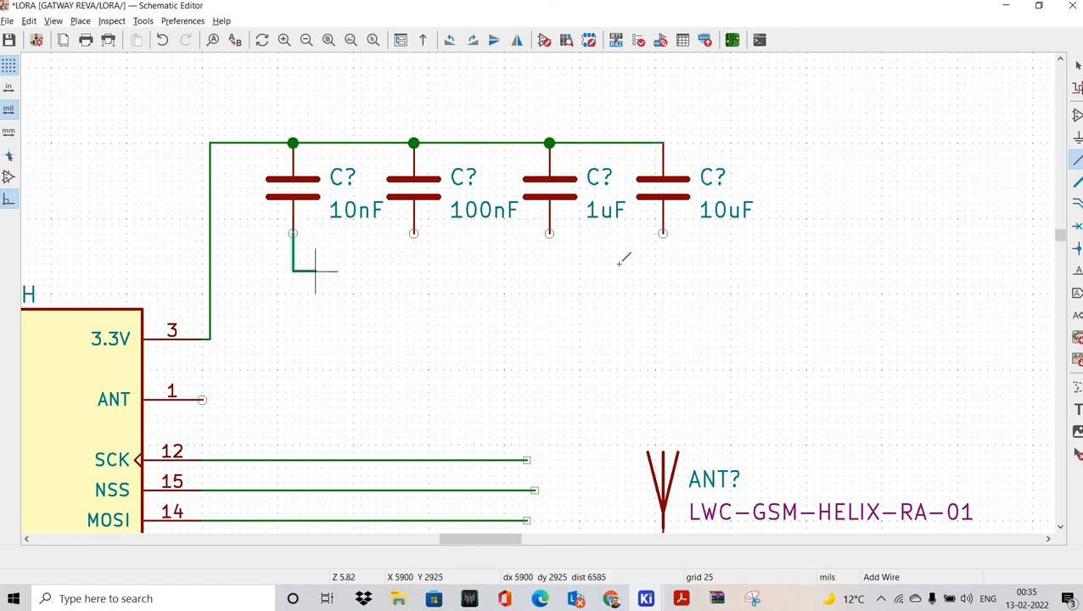
pyautogui.click(663, 233)
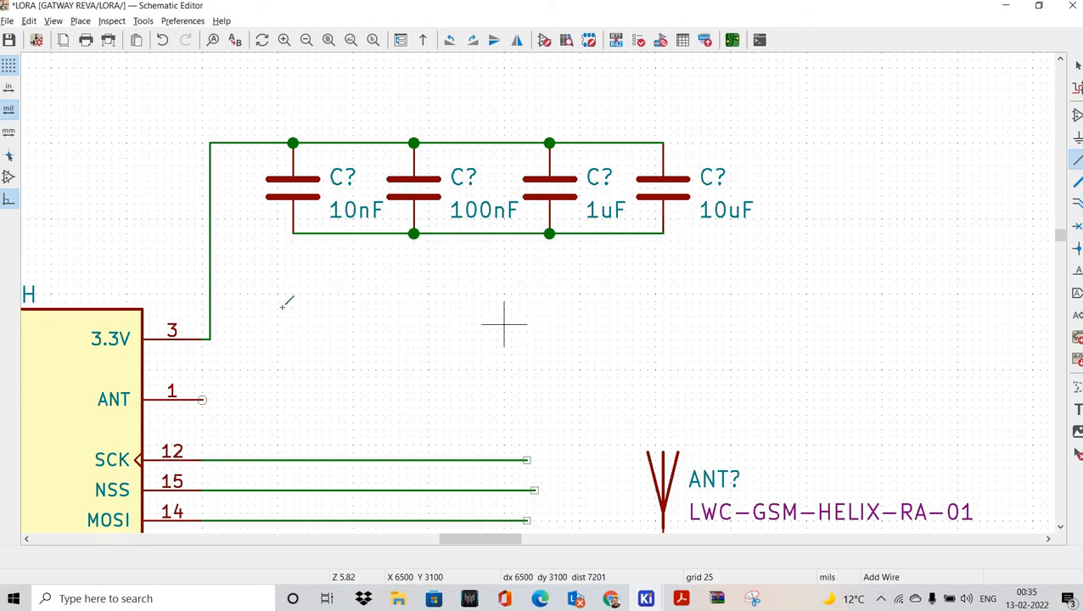
pyautogui.scroll(-2, 283, 307)
# Step: Pan toward the regulator section and save the schematic
pyautogui.scroll(-4, 536, 358)
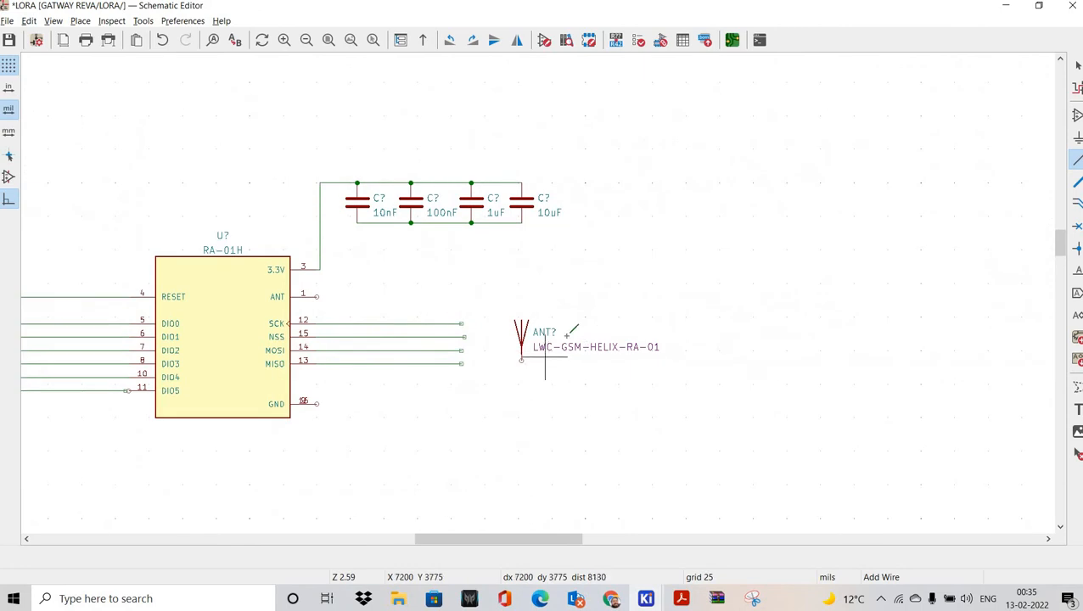
pyautogui.moveTo(524, 422); pyautogui.dragTo(519, 303, button='middle')
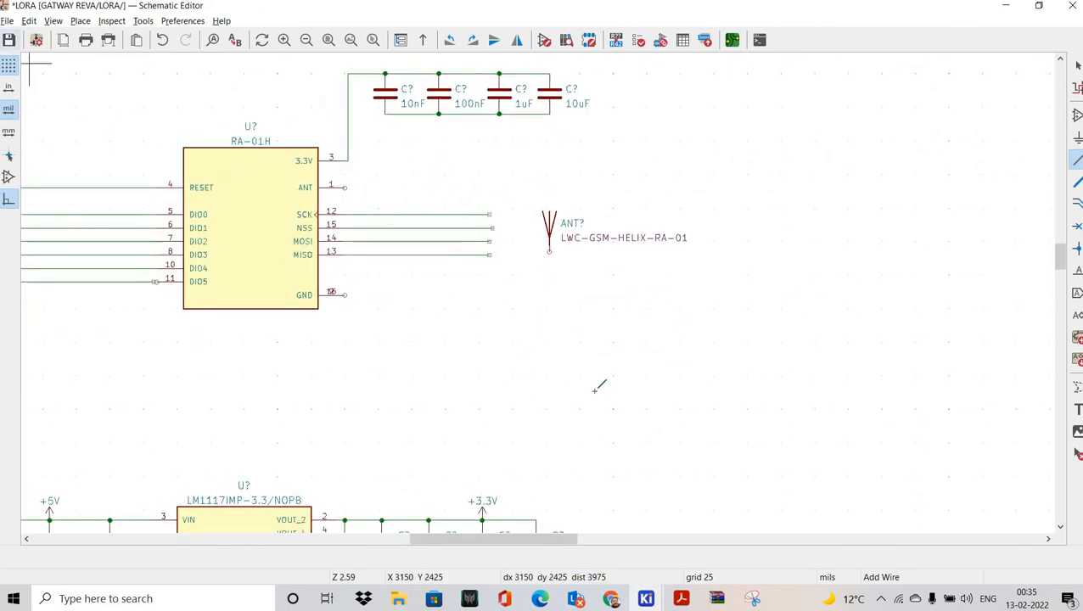
pyautogui.hotkey('ctrl', 's')
pyautogui.scroll(-4, 532, 259)
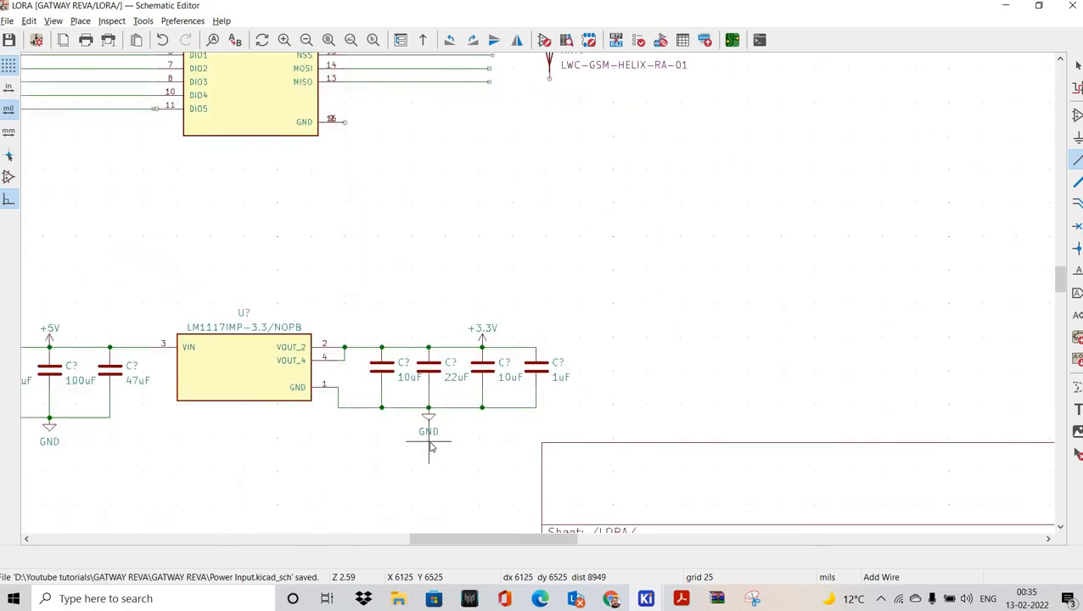
# Step: Copy the regulator's GND symbol and place it under the capacitors' bottom wire
pyautogui.press('Escape')
pyautogui.scroll(5, 429, 424)
pyautogui.click(544, 254)
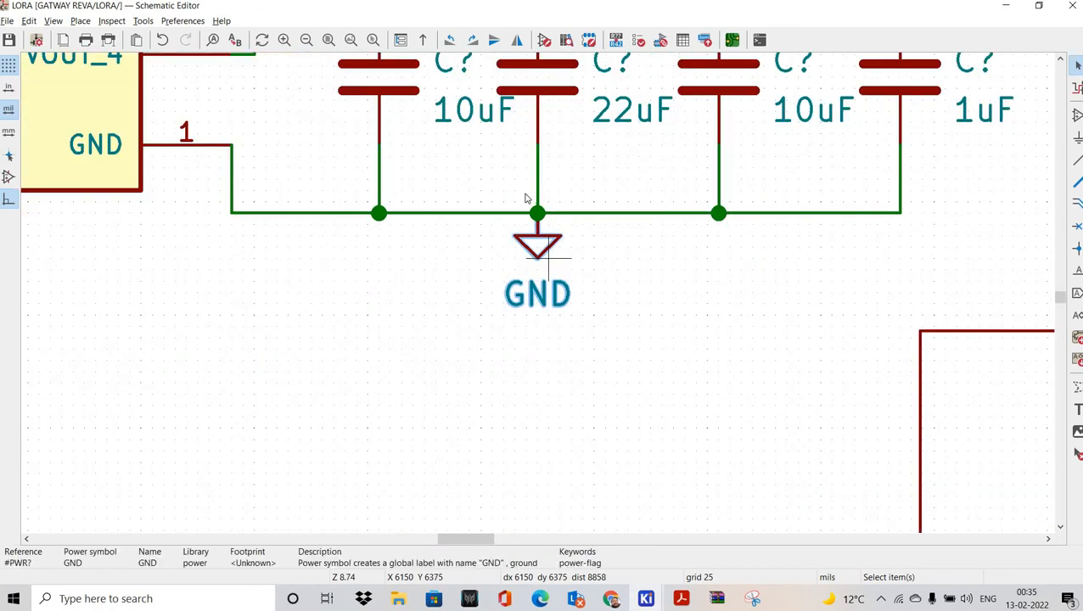
pyautogui.scroll(-5, 588, 256)
pyautogui.scroll(5, 541, 293)
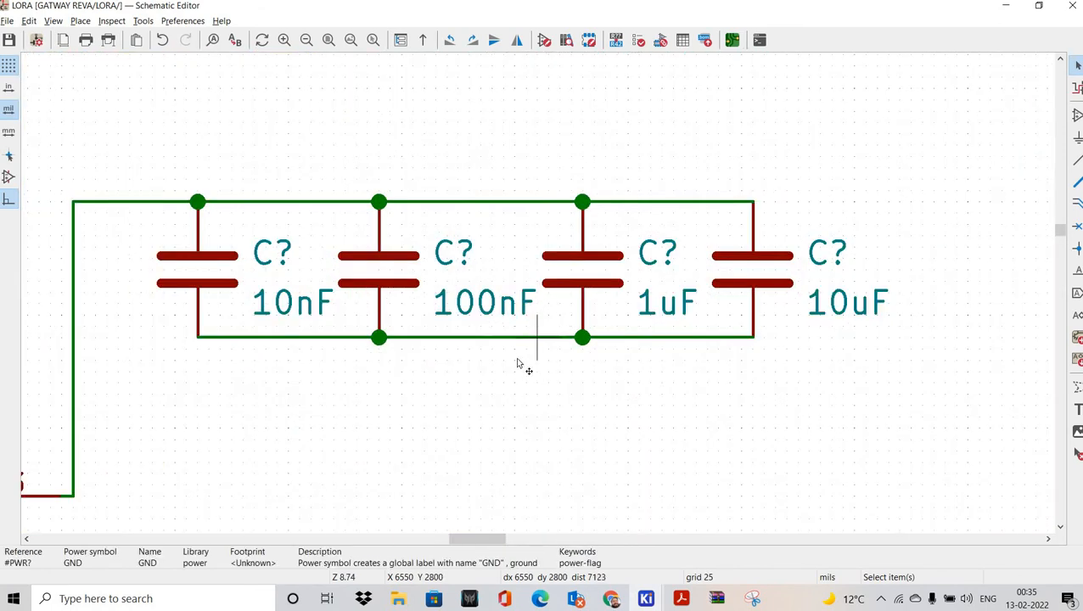
pyautogui.hotkey('ctrl', 'v')
pyautogui.click(507, 342)
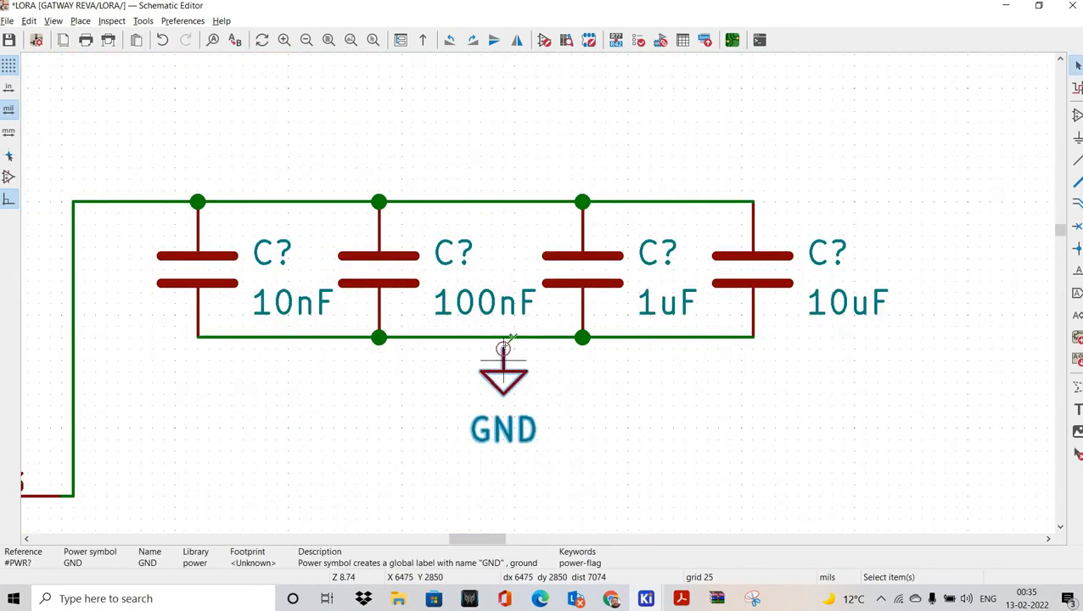
# Step: Copy the regulator output's +3.3V symbol and place it above the capacitors
pyautogui.scroll(-3, 505, 342)
pyautogui.press('w')
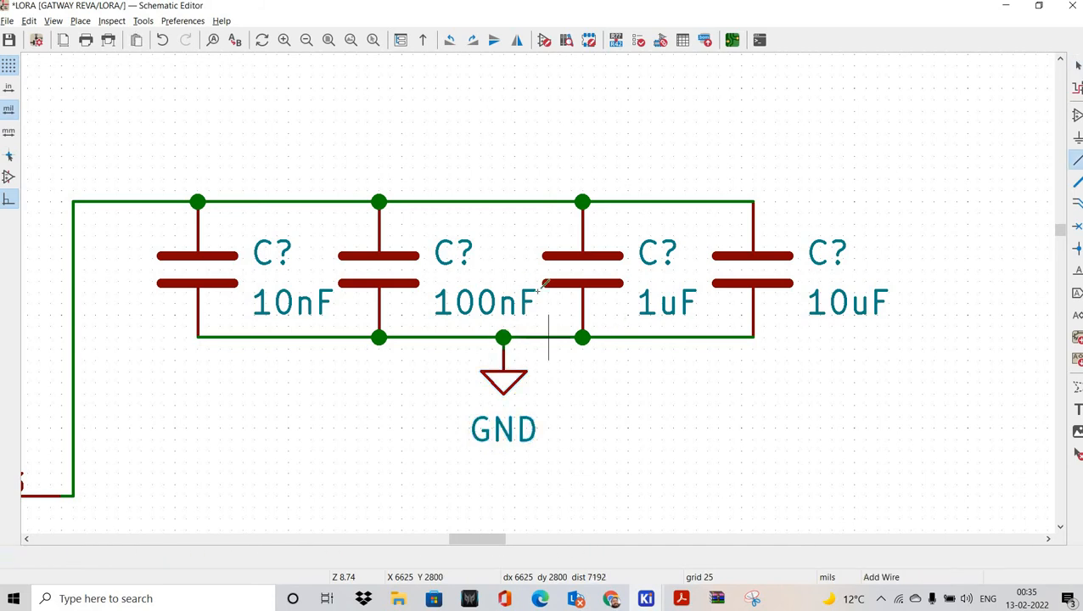
pyautogui.scroll(-5, 600, 174)
pyautogui.scroll(5, 593, 202)
pyautogui.keyDown('shift'); pyautogui.scroll(1, 587, 195); pyautogui.keyUp('shift')
pyautogui.moveTo(512, 131); pyautogui.dragTo(599, 204)
pyautogui.hotkey('ctrl', 'c')
pyautogui.keyDown('shift'); pyautogui.scroll(7, 563, 185); pyautogui.keyUp('shift')
pyautogui.keyDown('shift'); pyautogui.scroll(5, 565, 202); pyautogui.keyUp('shift')
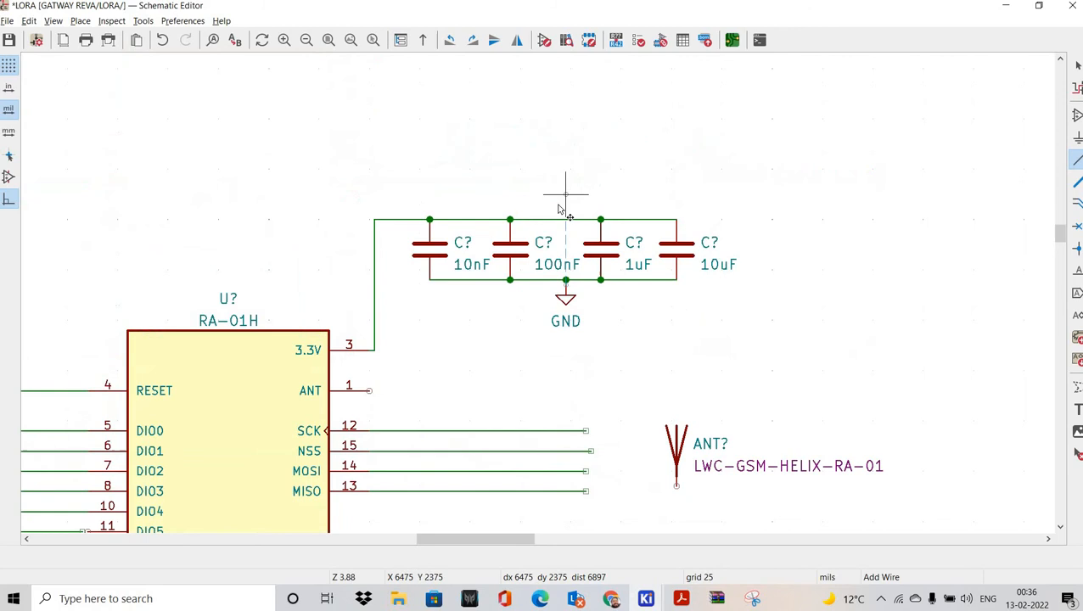
pyautogui.hotkey('ctrl', 'v')
pyautogui.click(510, 215)
# Step: Move the +3.3V symbol onto the top wire, then check the RA-01H application circuit PDF
pyautogui.scroll(5, 509, 214)
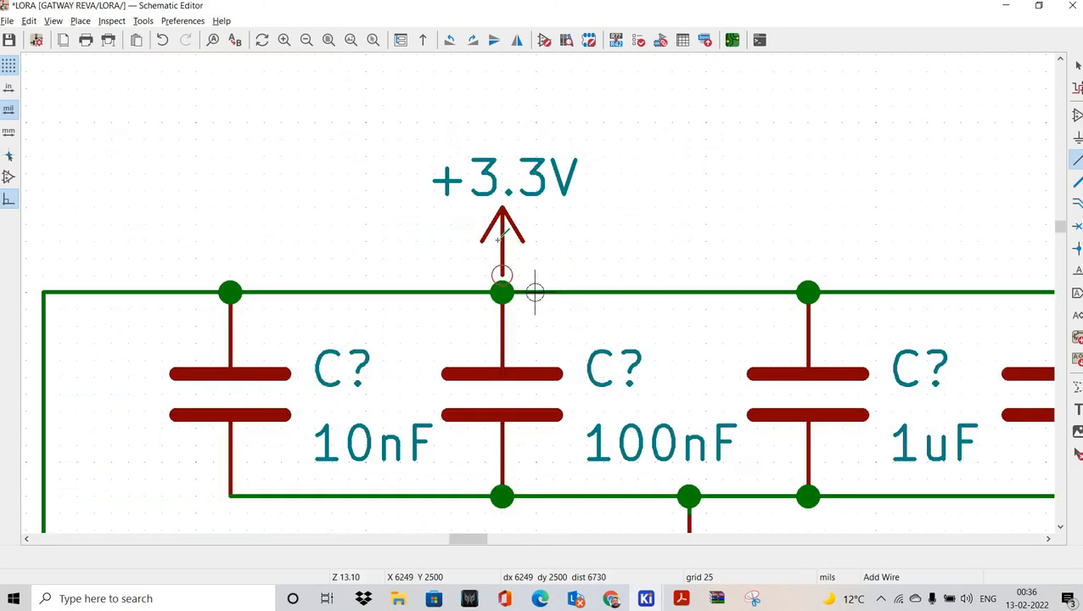
pyautogui.moveTo(406, 116); pyautogui.dragTo(570, 281)
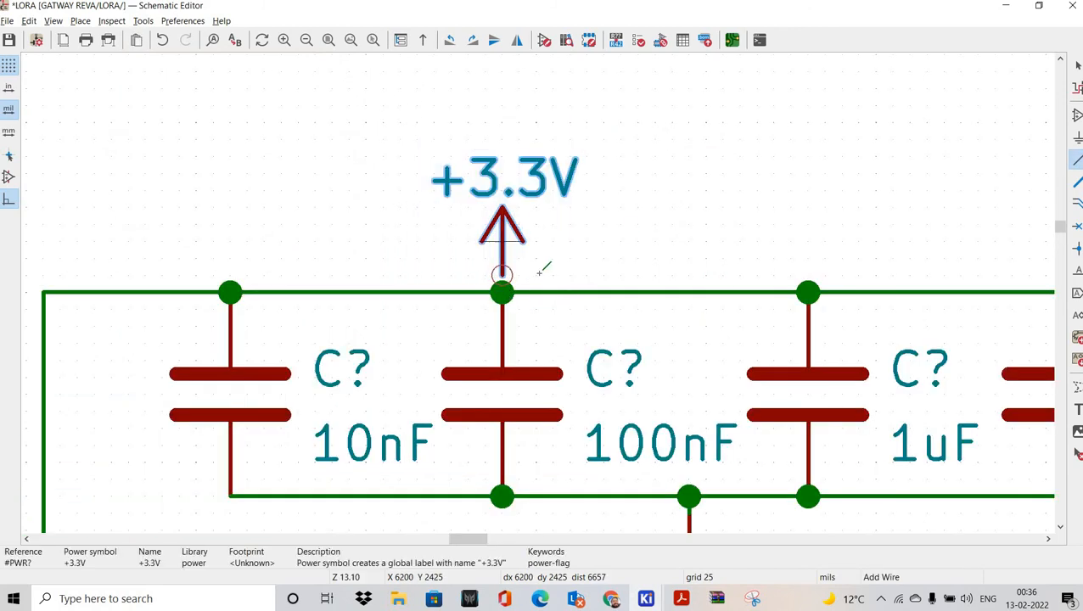
pyautogui.moveTo(501, 246); pyautogui.dragTo(502, 292)
pyautogui.scroll(-5, 571, 319)
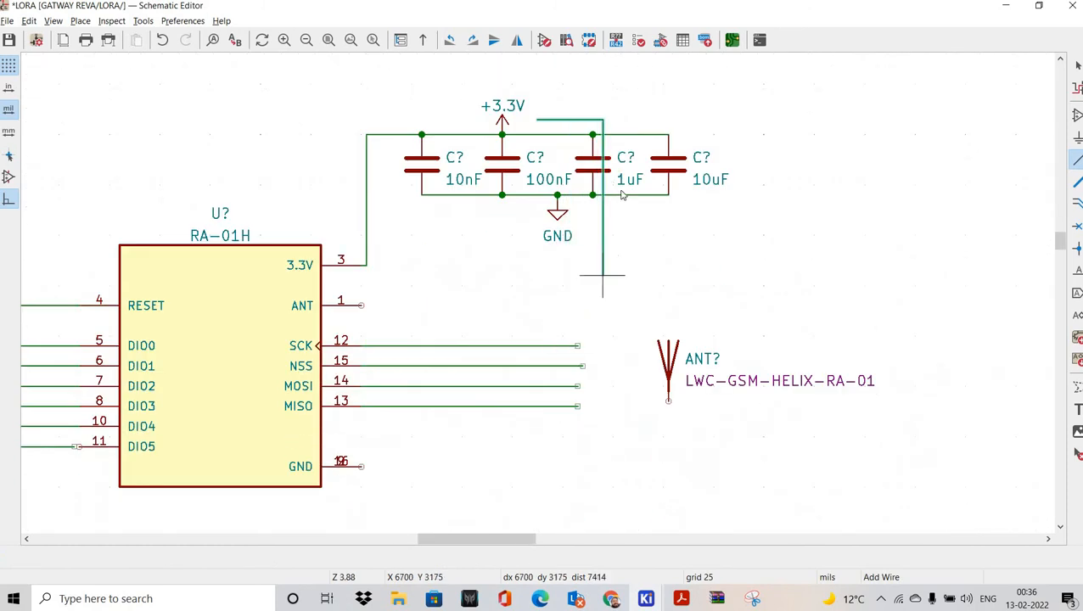
pyautogui.keyDown('shift'); pyautogui.scroll(3, 705, 459); pyautogui.keyUp('shift')
pyautogui.keyDown('shift'); pyautogui.scroll(-3, 704, 459); pyautogui.keyUp('shift')
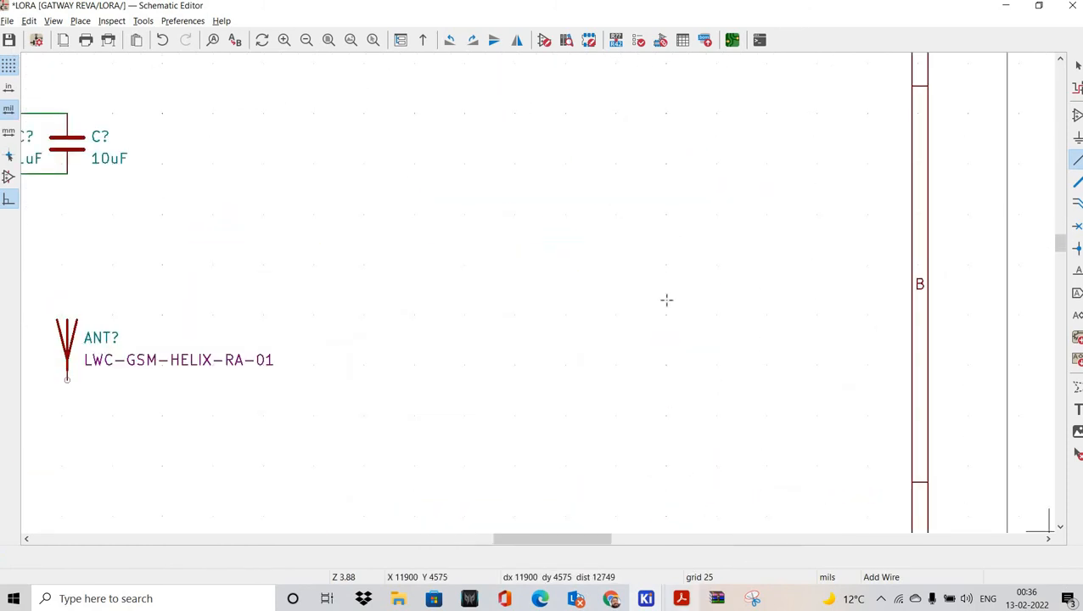
pyautogui.hotkey('alt', 'Tab')
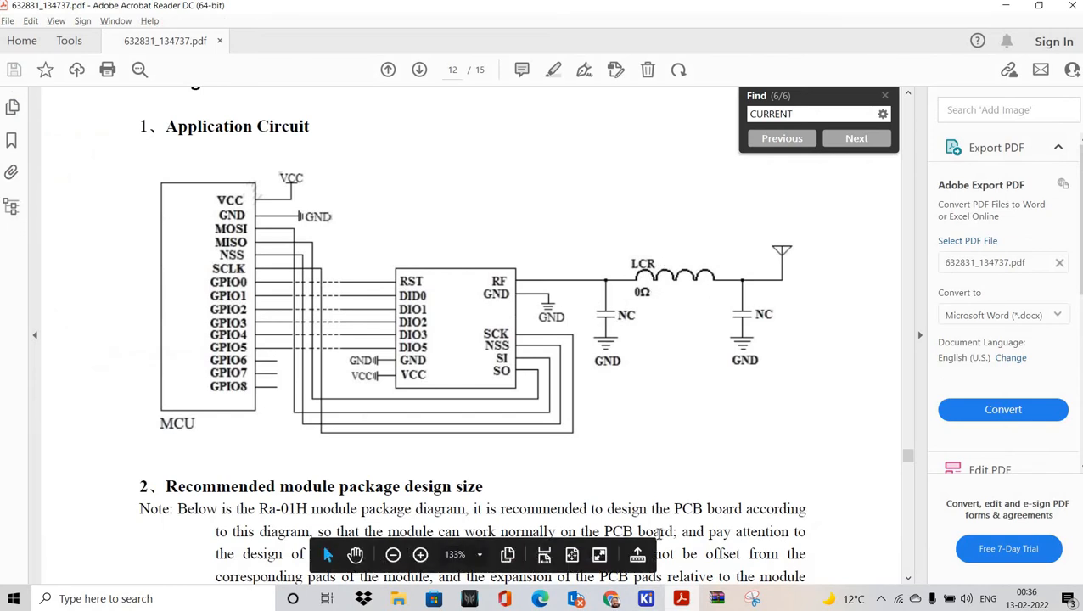
pyautogui.hotkey('alt', 'Tab')
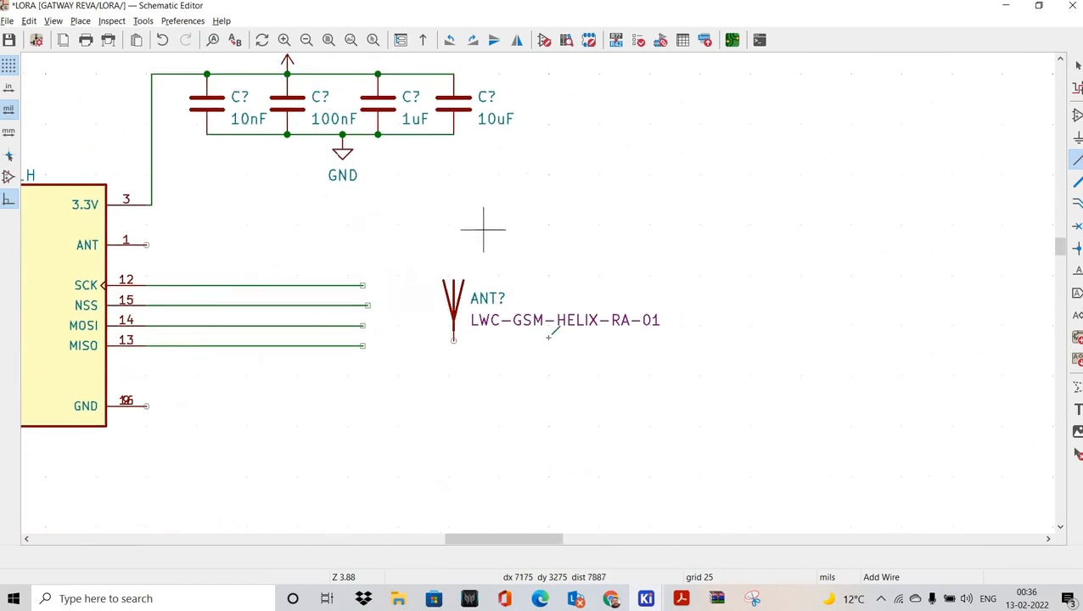
# Step: Move the LWC-GSM-HELIX-RA-01 antenna symbol further right and cancel the stray wire
pyautogui.moveTo(379, 218); pyautogui.dragTo(633, 388)
pyautogui.press('m')
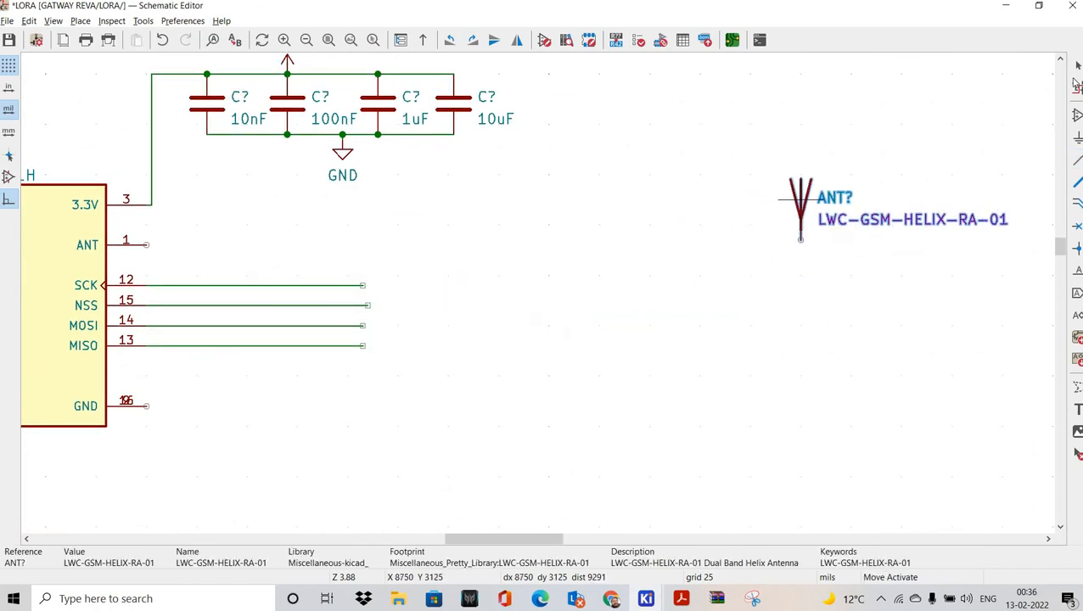
pyautogui.click(811, 190)
pyautogui.press('w')
pyautogui.moveTo(753, 144); pyautogui.dragTo(760, 155, button='middle')
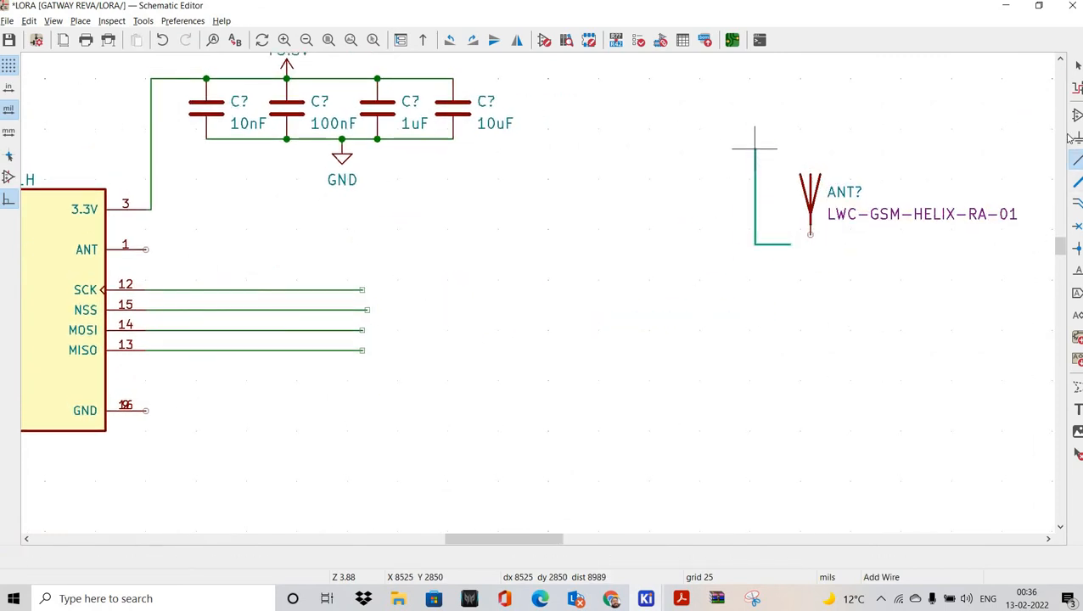
pyautogui.rightClick(755, 149)
pyautogui.click(766, 157)
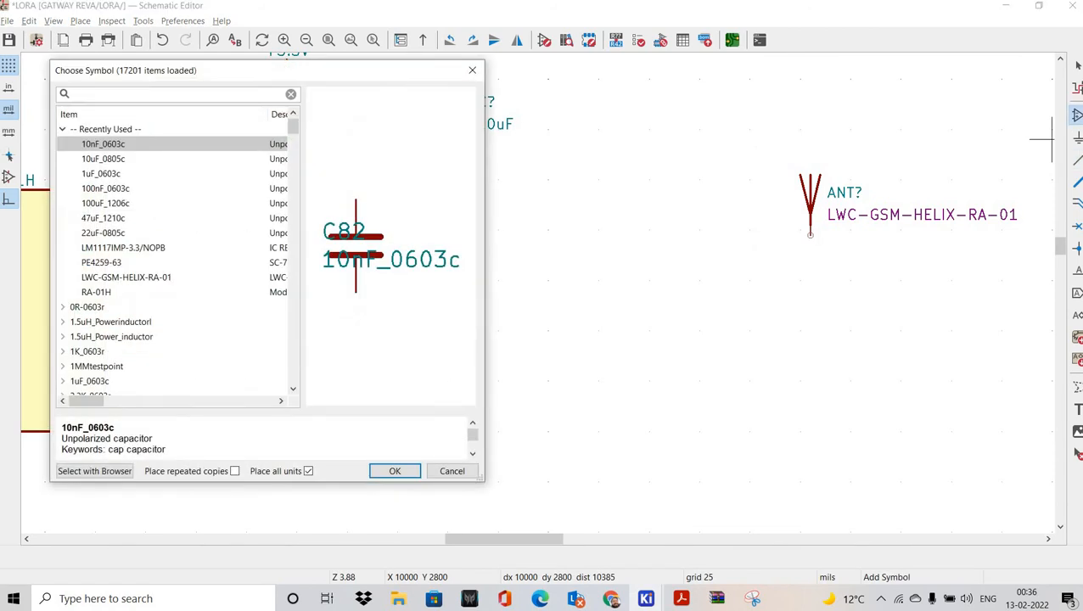
# Step: Search the library for passive parts, preview inductors, diodes and REDled_0603, then close without placing
pyautogui.write('SSIVE')
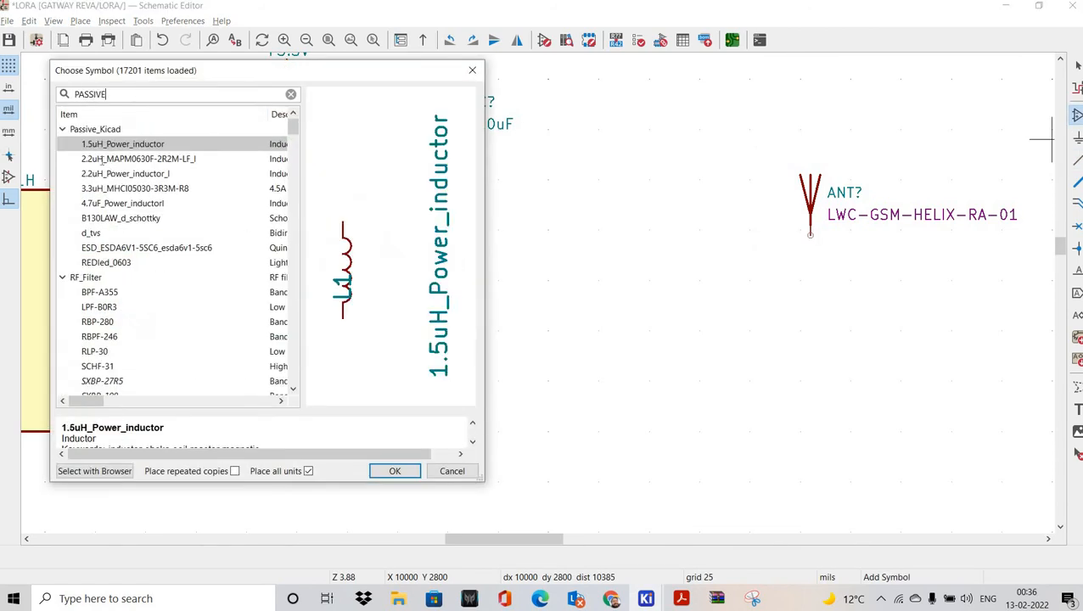
pyautogui.click(102, 160)
pyautogui.click(109, 186)
pyautogui.click(110, 223)
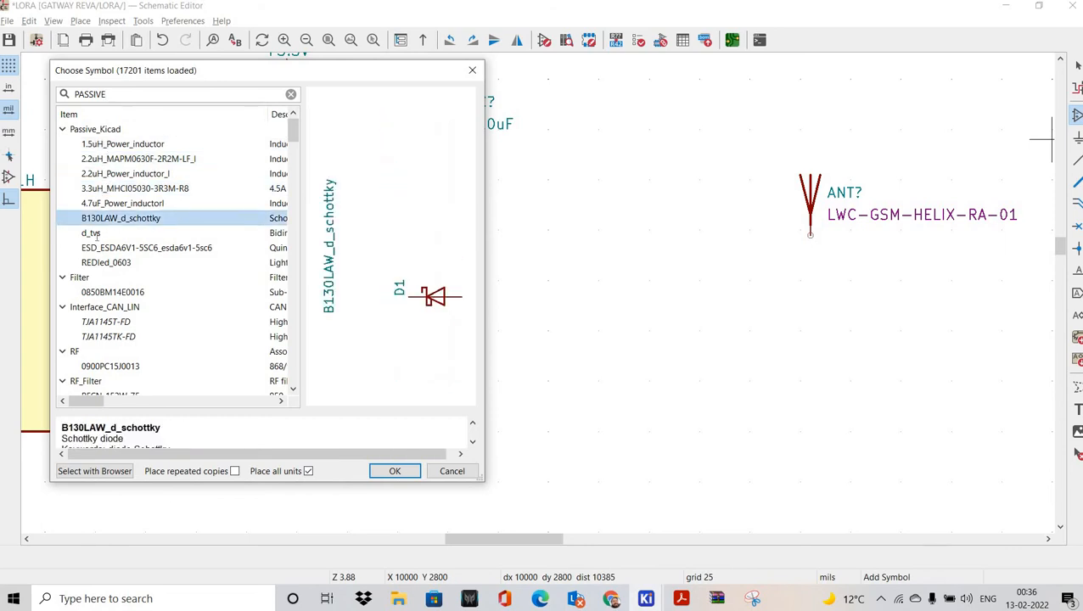
pyautogui.click(92, 233)
pyautogui.click(107, 262)
pyautogui.click(114, 174)
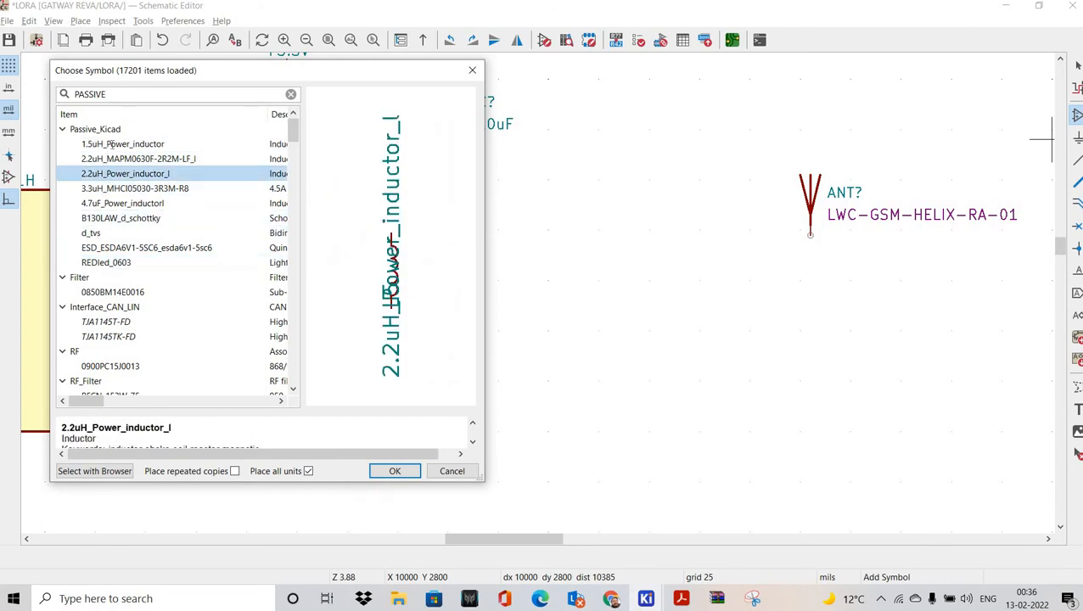
pyautogui.click(114, 144)
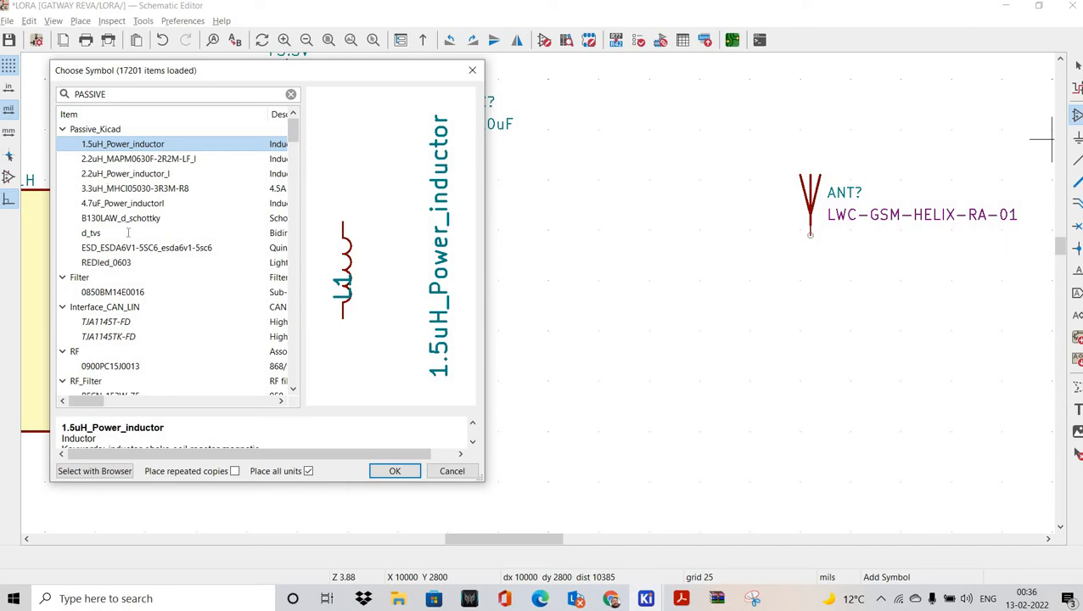
pyautogui.click(119, 223)
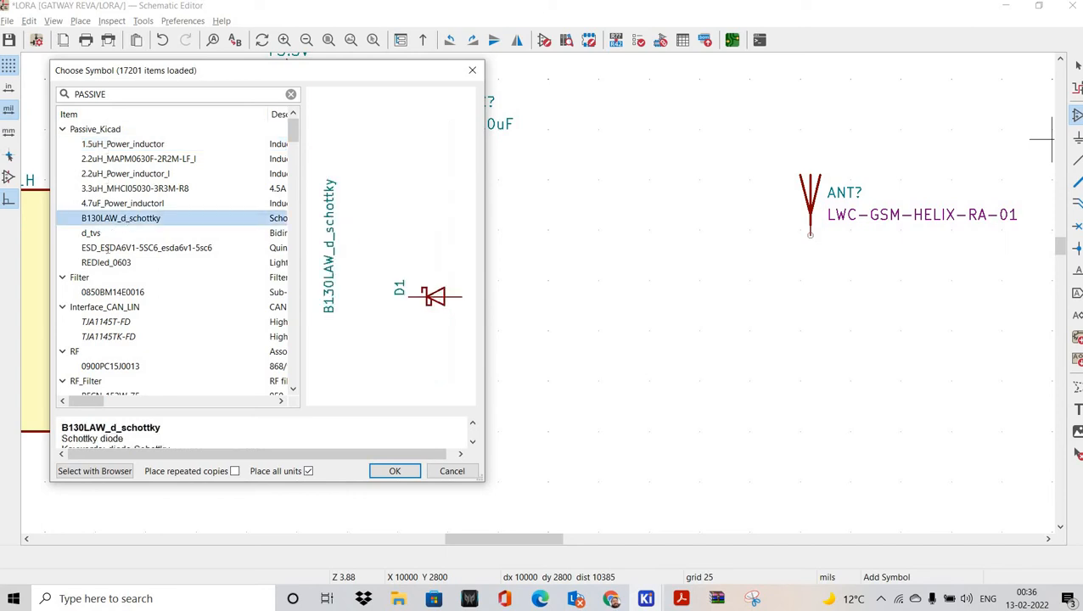
pyautogui.press('Down')
pyautogui.press('Down')
pyautogui.press('Down')
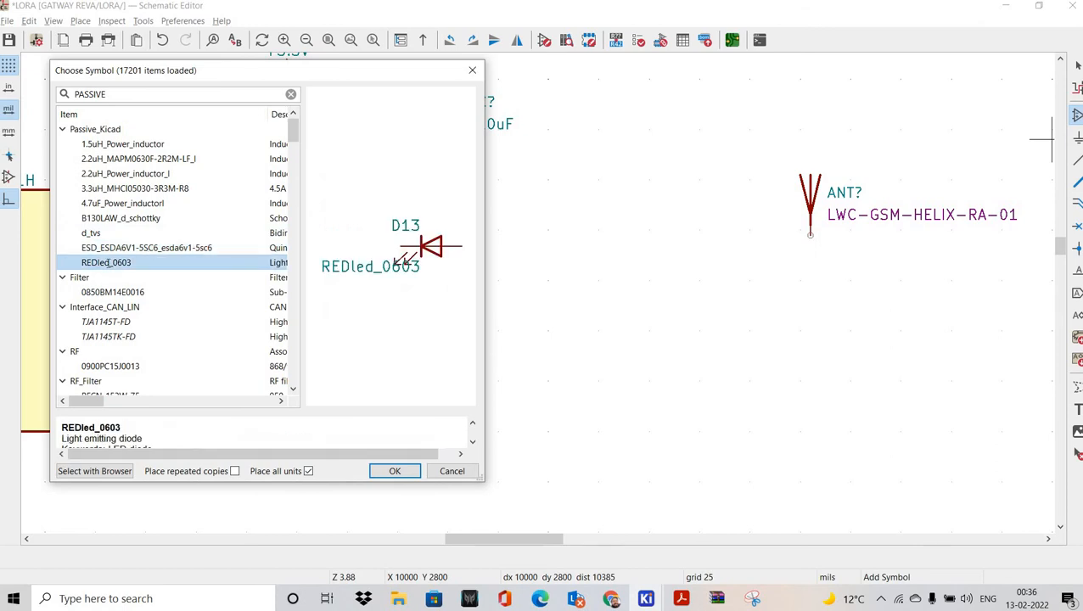
pyautogui.click(112, 144)
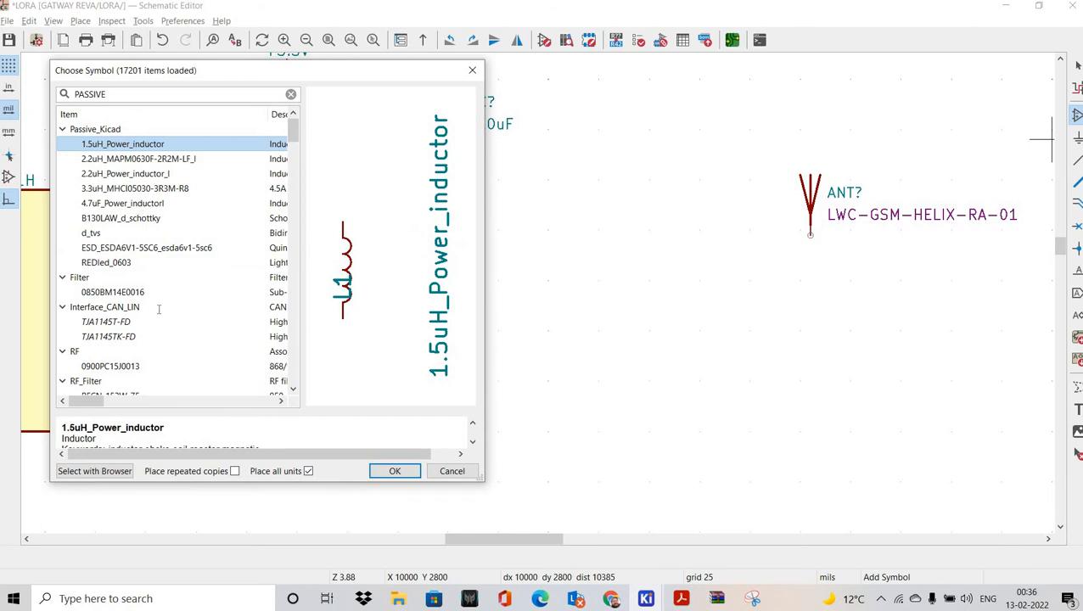
pyautogui.scroll(-2, 276, 399)
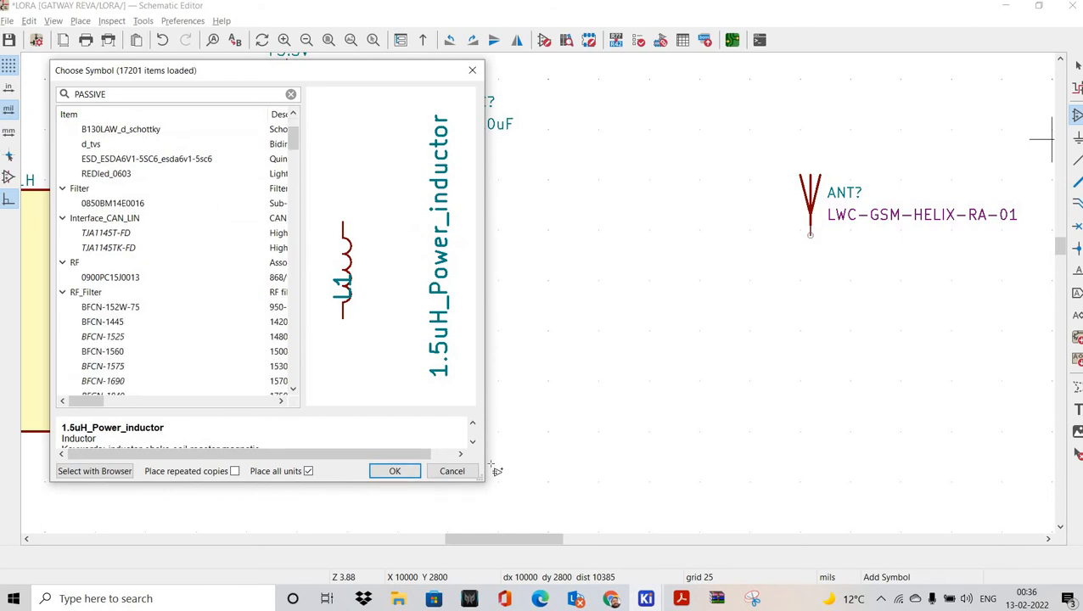
pyautogui.press('Escape')
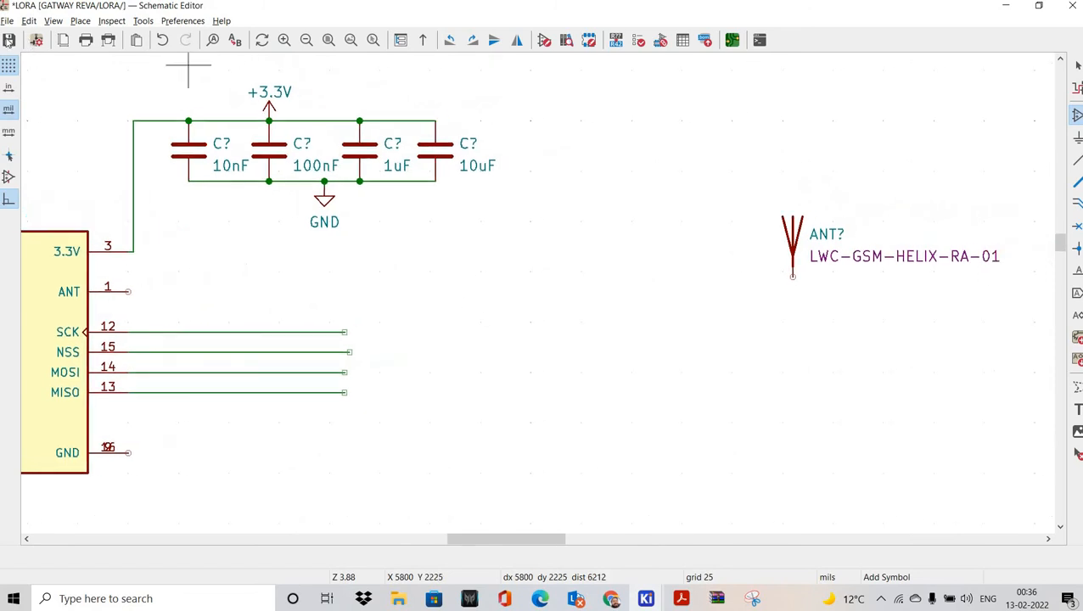
# Step: Go to the Digi-Key LM1117IMP-3.3/NOPB page and type 'FERRITE BEAD' into its search box
pyautogui.click(621, 600)
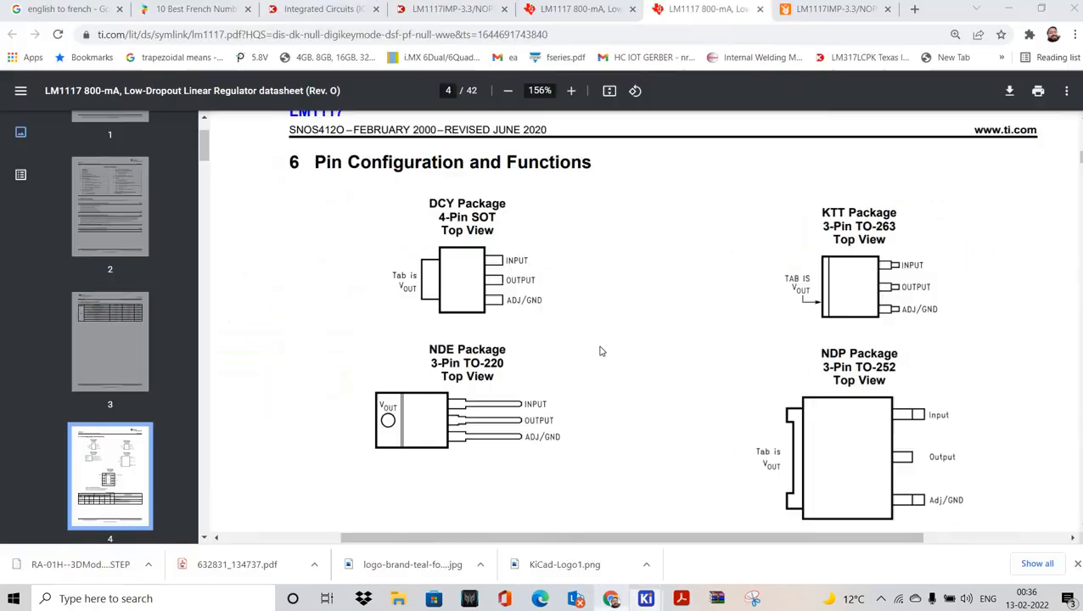
pyautogui.click(560, 10)
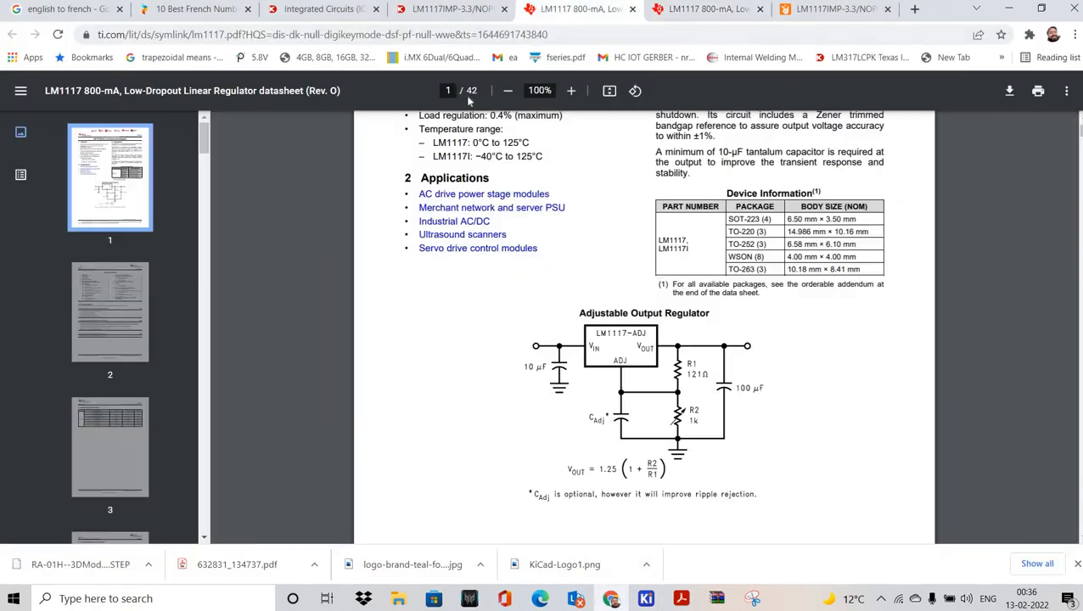
pyautogui.click(449, 9)
pyautogui.scroll(10, 459, 102)
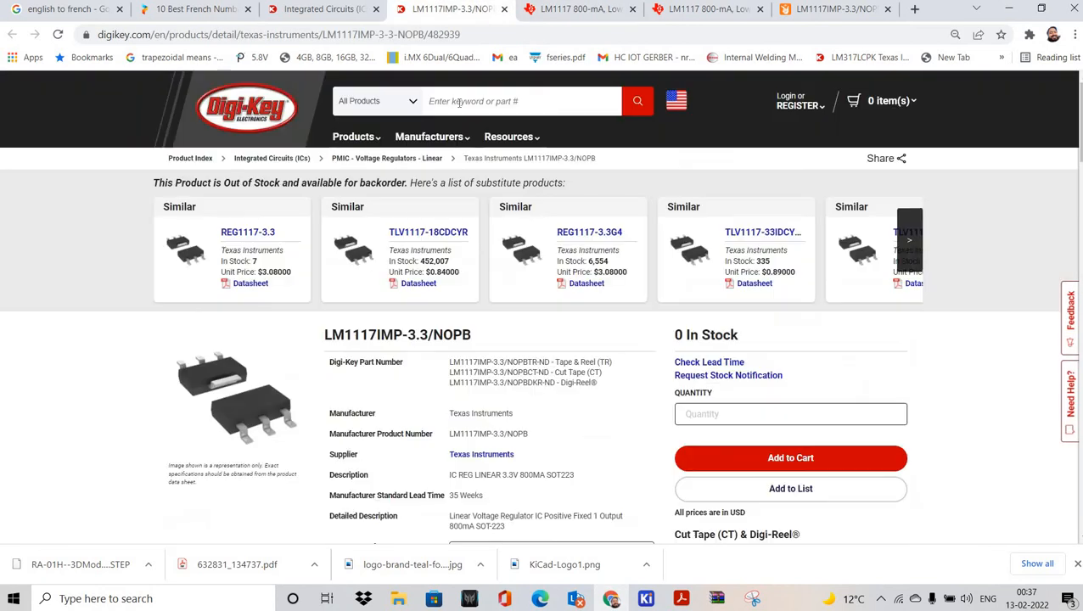
pyautogui.click(460, 103)
pyautogui.write('FERRITE BER')
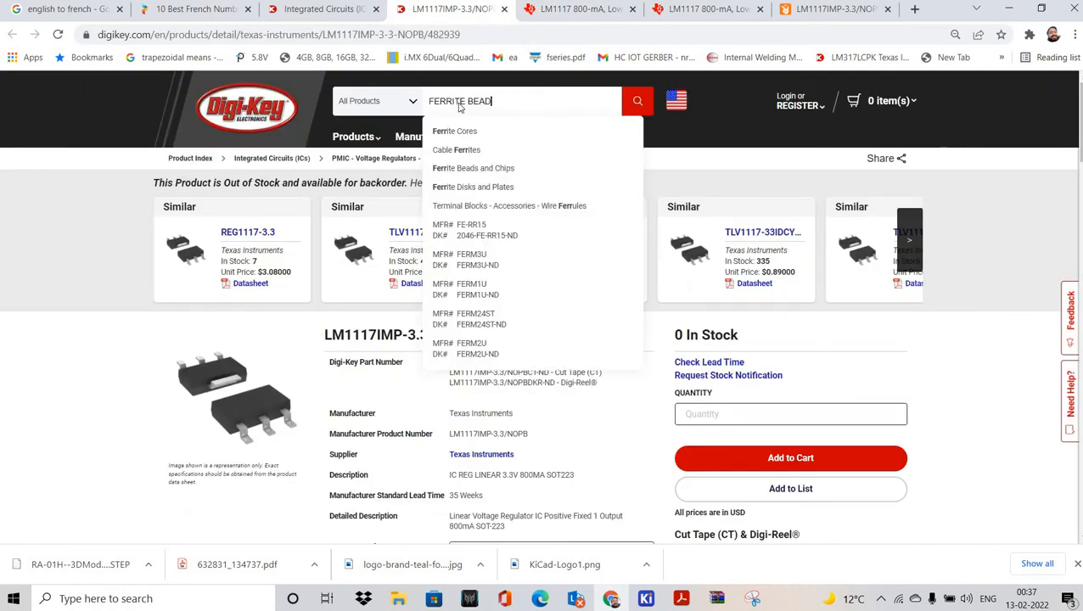
pyautogui.write('D')
# Step: Show the Ra-01H datasheet's application circuit with the 0Ω LCR antenna network and NC capacitors
pyautogui.click(681, 599)
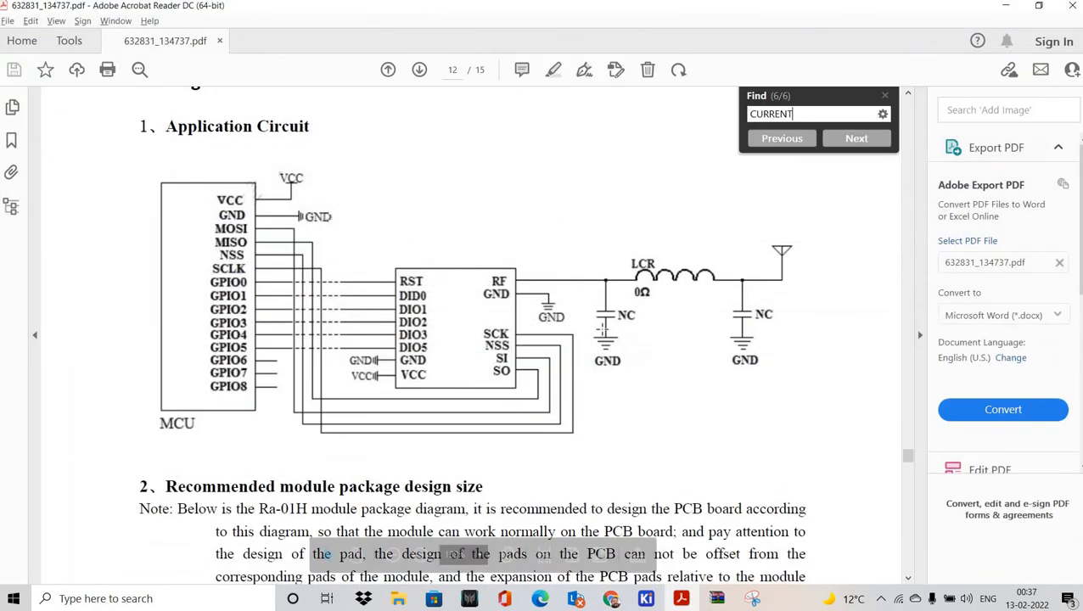
pyautogui.scroll(-4, 493, 333)
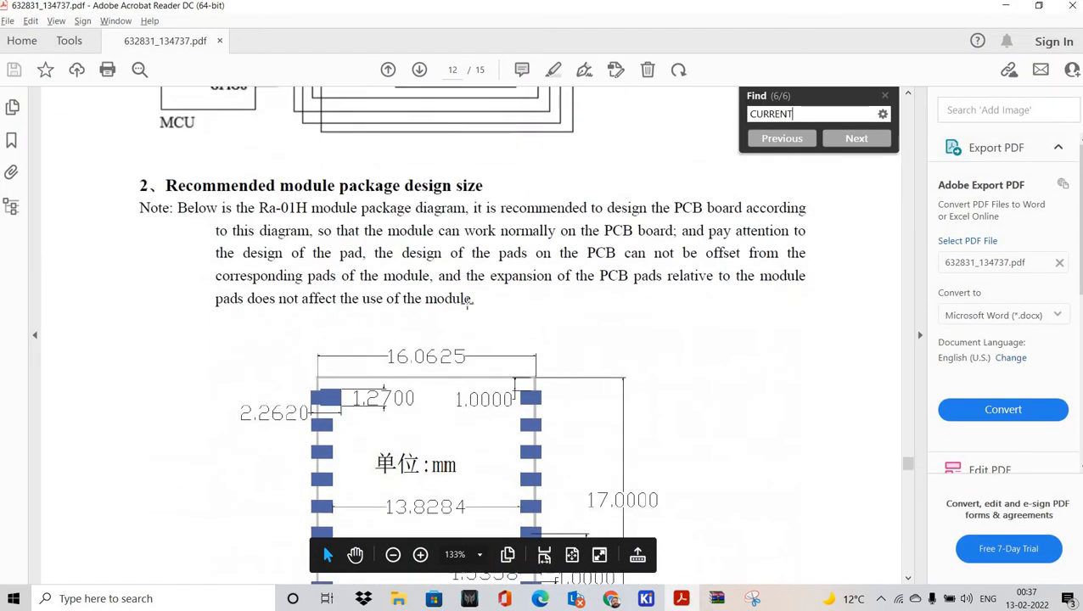
pyautogui.scroll(4, 488, 332)
pyautogui.scroll(1, 457, 294)
pyautogui.scroll(-5, 286, 449)
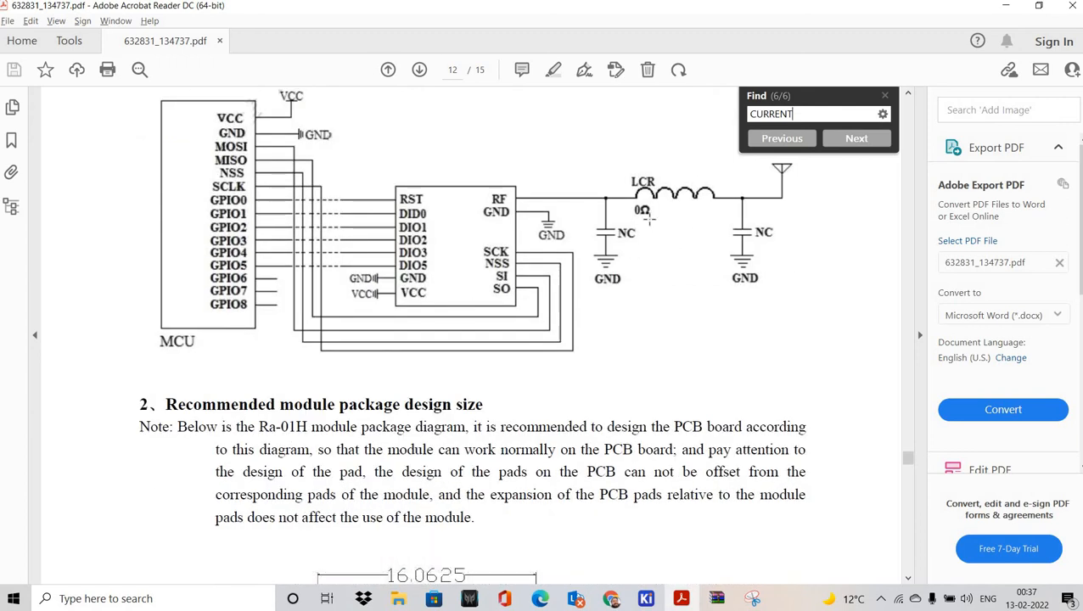
# Step: Place a horizontally rotated 0R-0603r resistor just left of the antenna symbol
pyautogui.moveTo(647, 600)
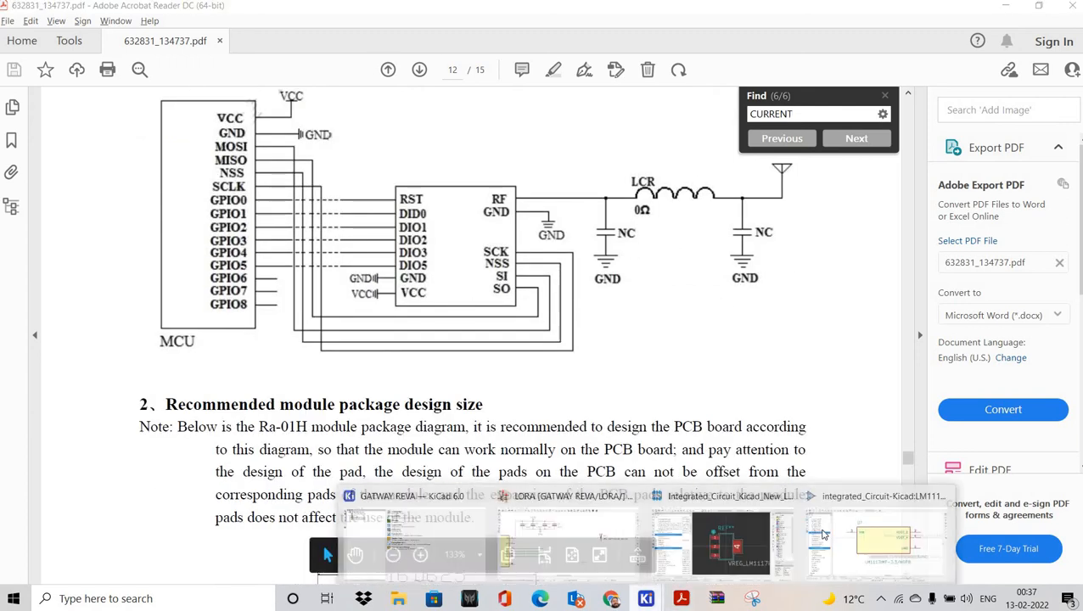
pyautogui.click(572, 537)
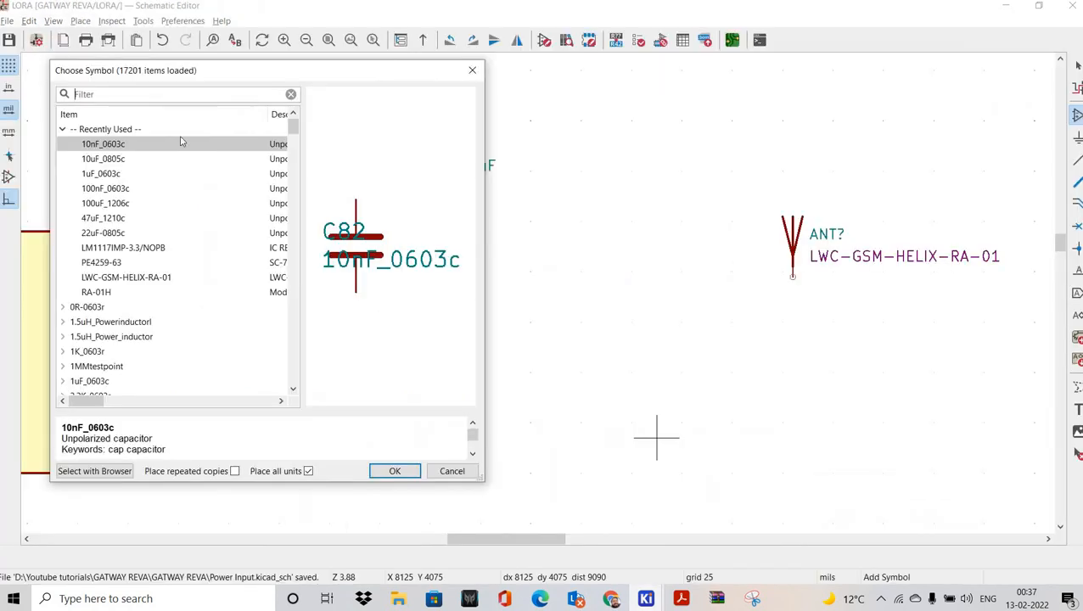
pyautogui.write('RESISTOR')
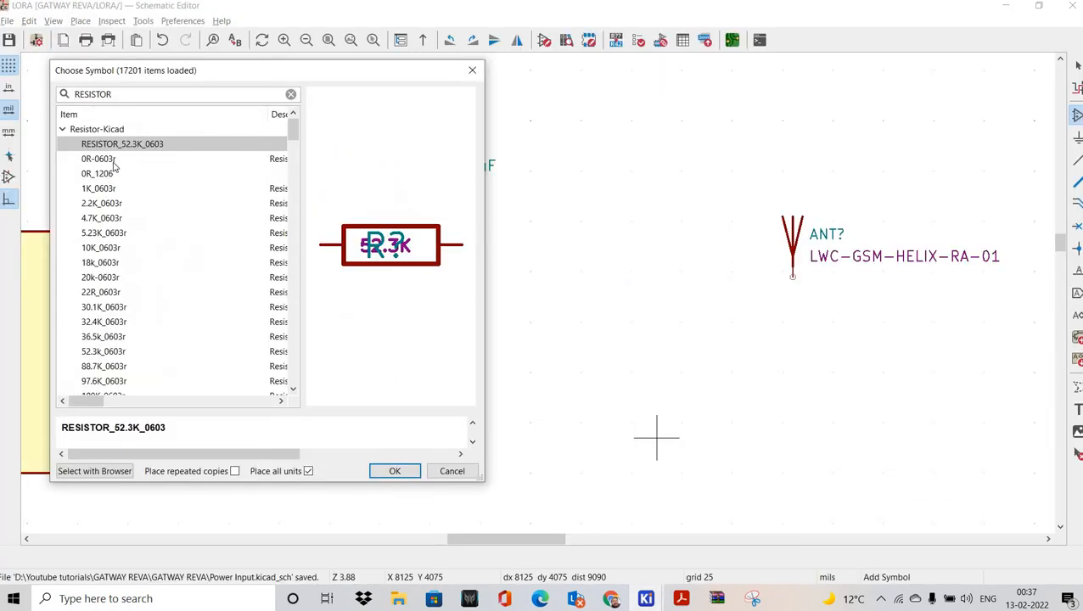
pyautogui.click(124, 173)
pyautogui.press('Up')
pyautogui.press('Return')
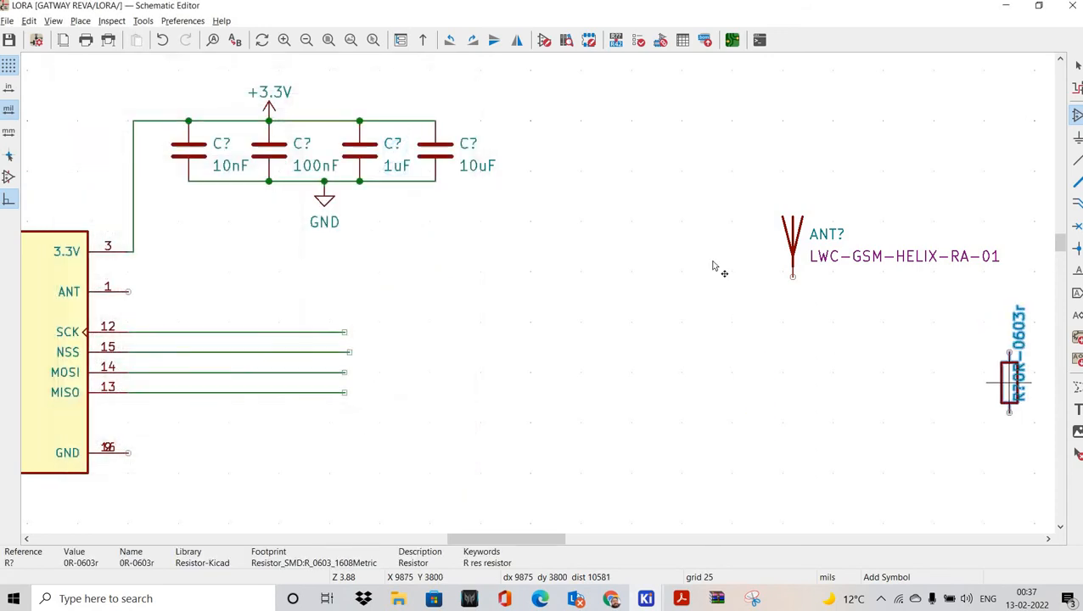
pyautogui.press('r')
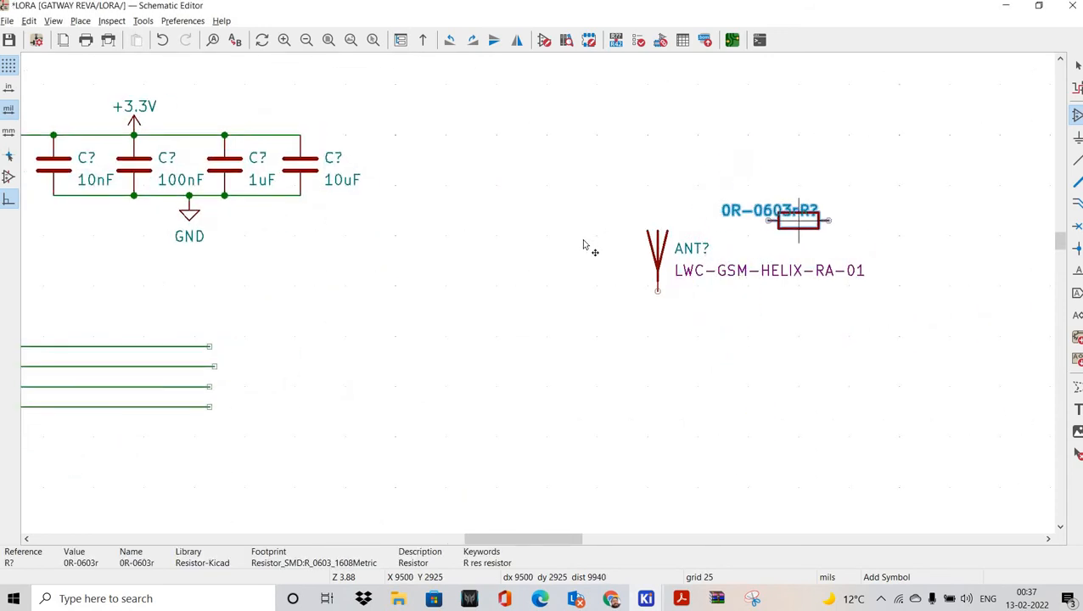
pyautogui.click(582, 246)
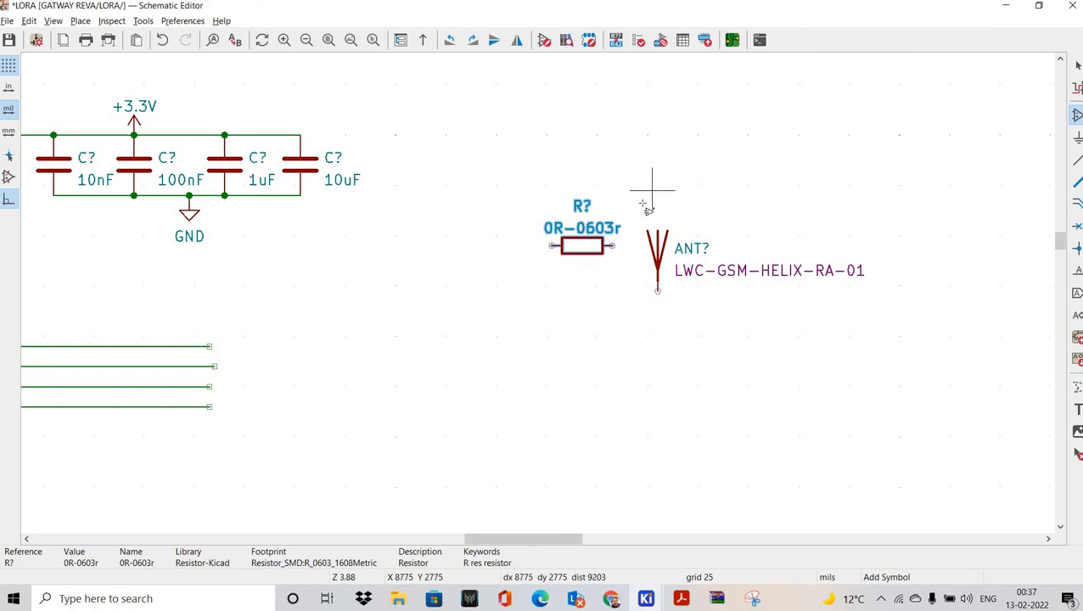
# Step: Recheck the Ra-01H datasheet, then return and bring the module pins and capacitors into view
pyautogui.click(617, 164)
pyautogui.press('Escape')
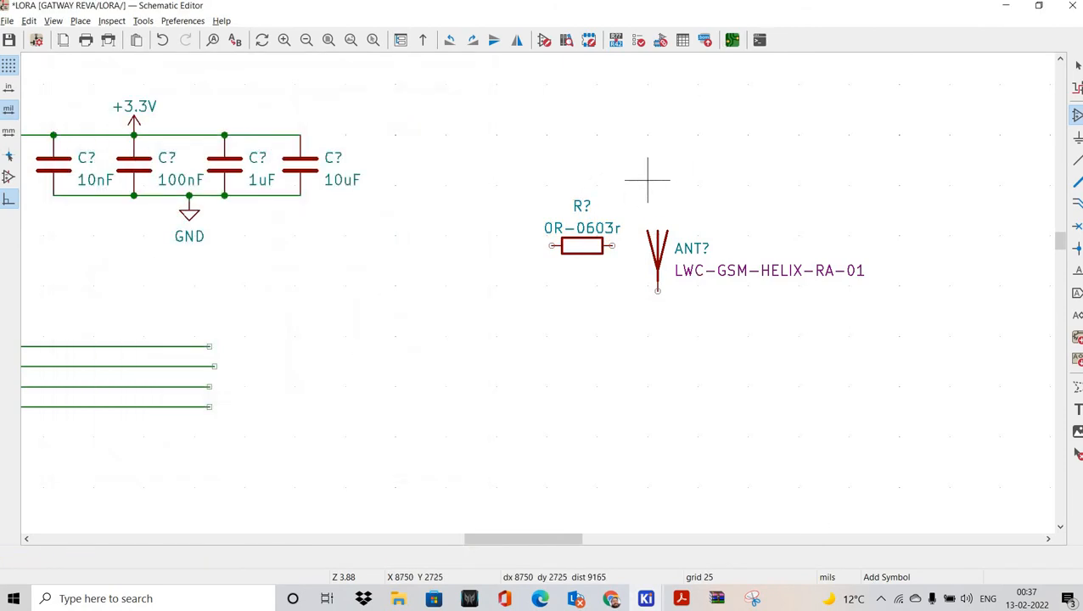
pyautogui.click(646, 598)
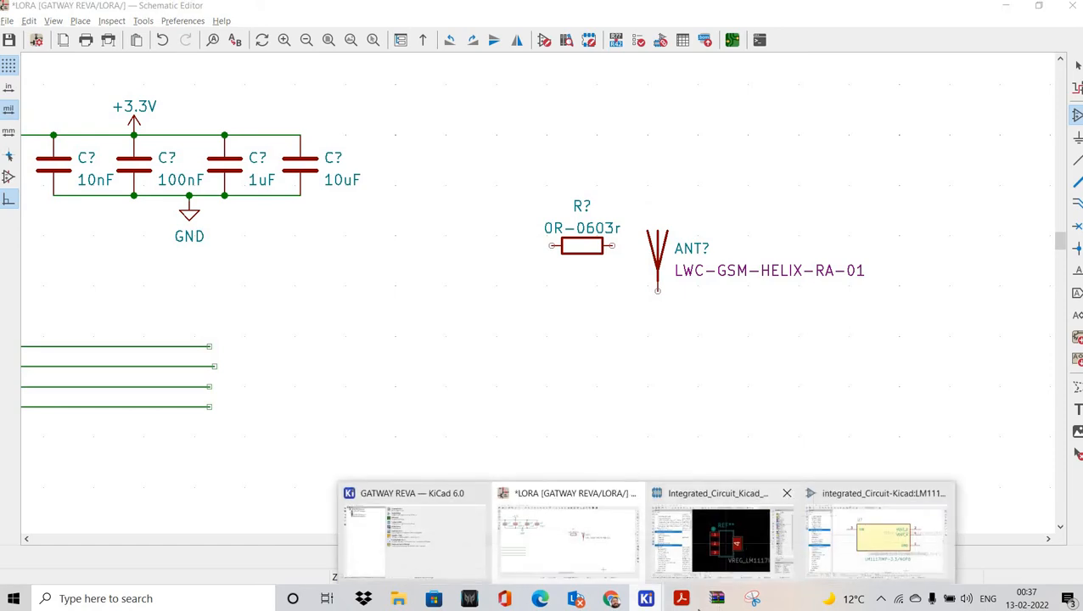
pyautogui.click(689, 601)
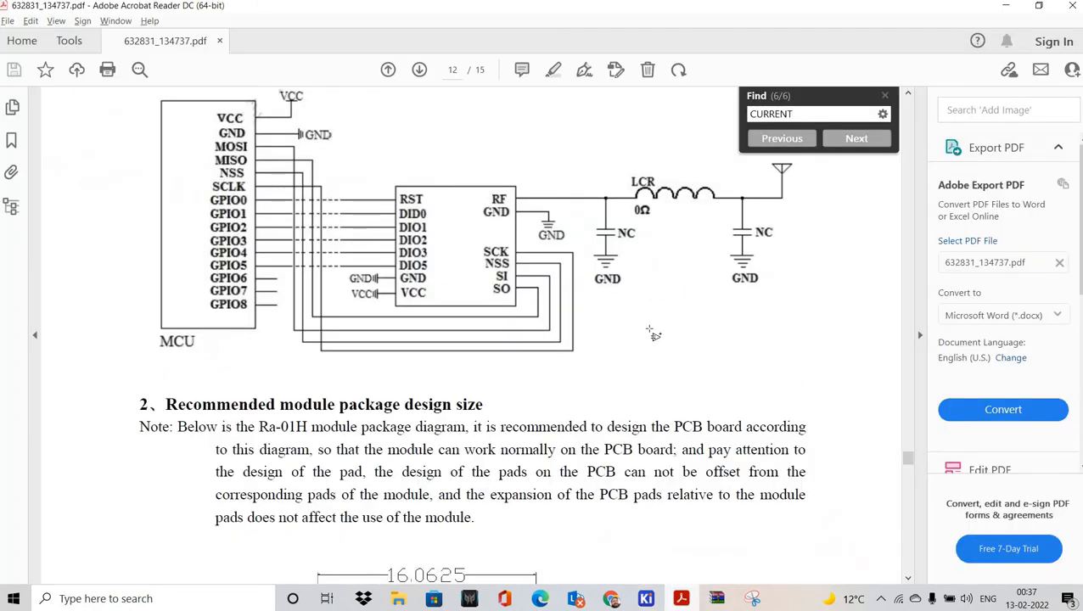
pyautogui.hotkey('alt', 'Tab')
pyautogui.moveTo(571, 206); pyautogui.dragTo(645, 310, button='middle')
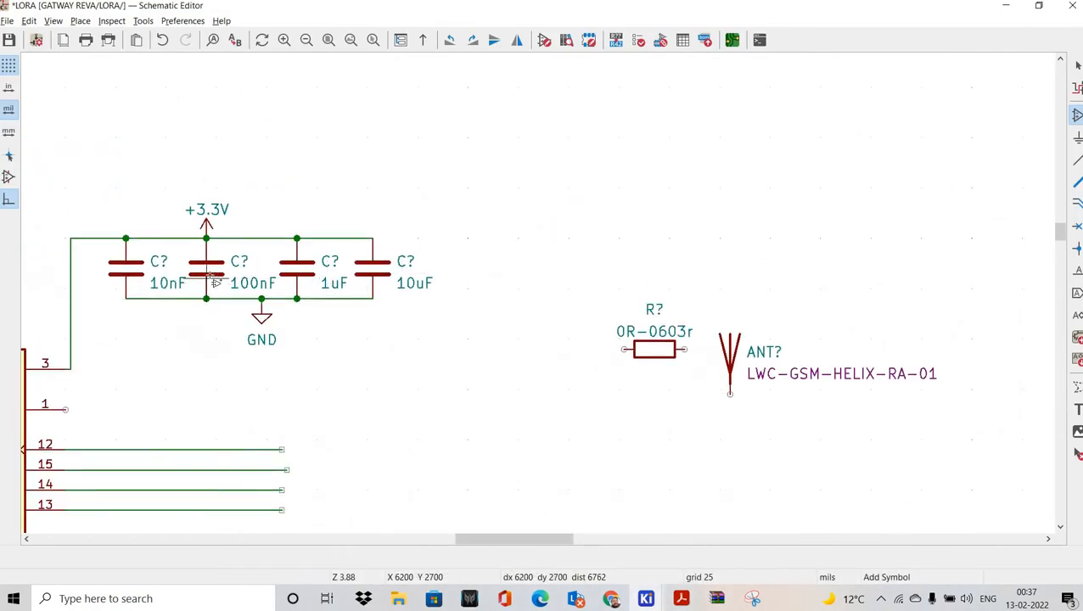
# Step: Add a 10nF_0603c capacitor just below the antenna
pyautogui.click(327, 329)
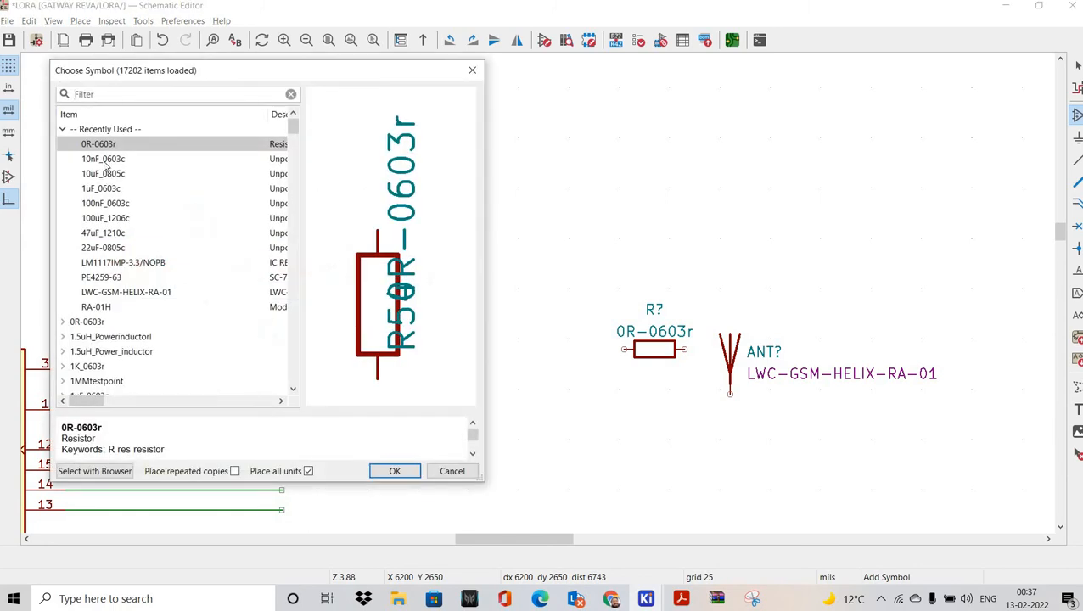
pyautogui.press('Down')
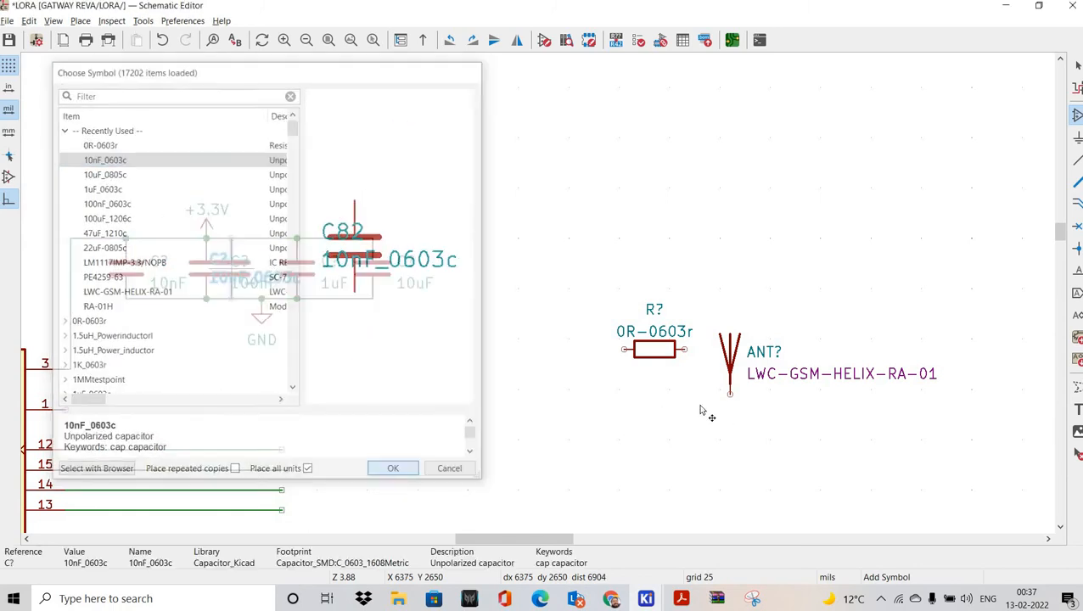
pyautogui.moveTo(701, 409); pyautogui.dragTo(470, 395, button='middle')
pyautogui.click(476, 388)
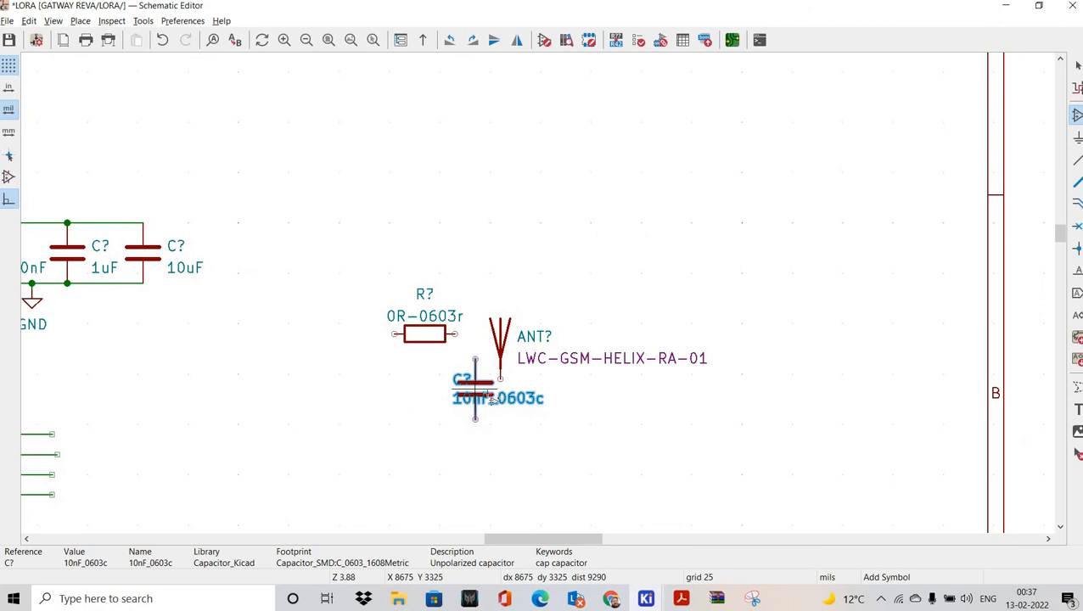
# Step: Shift the antenna further right and place a 100nF_0603c capacitor left of the 10nF one
pyautogui.moveTo(469, 266); pyautogui.dragTo(552, 389)
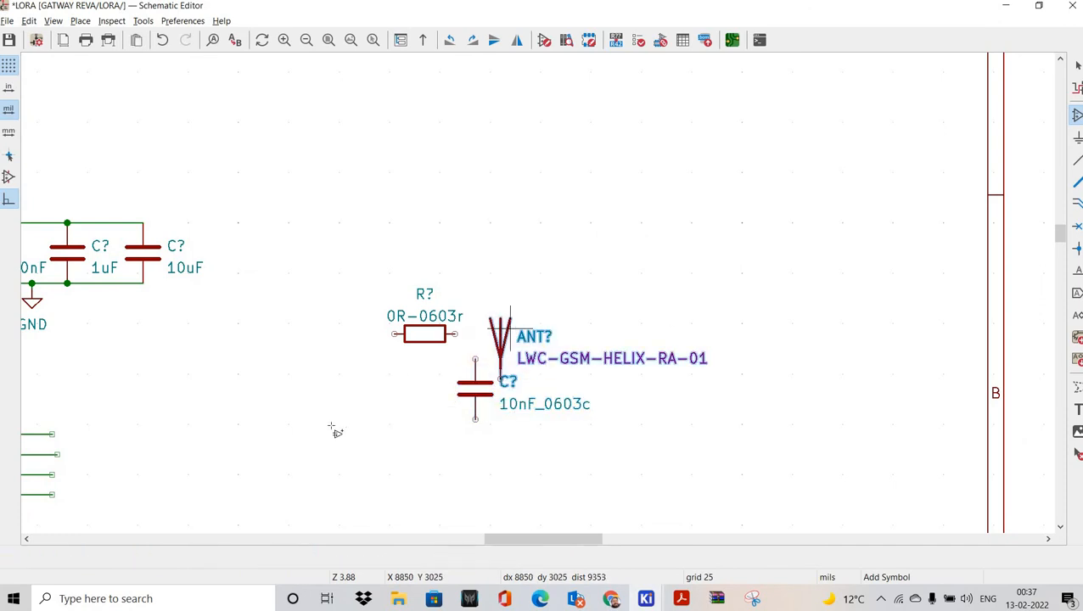
pyautogui.click(332, 426)
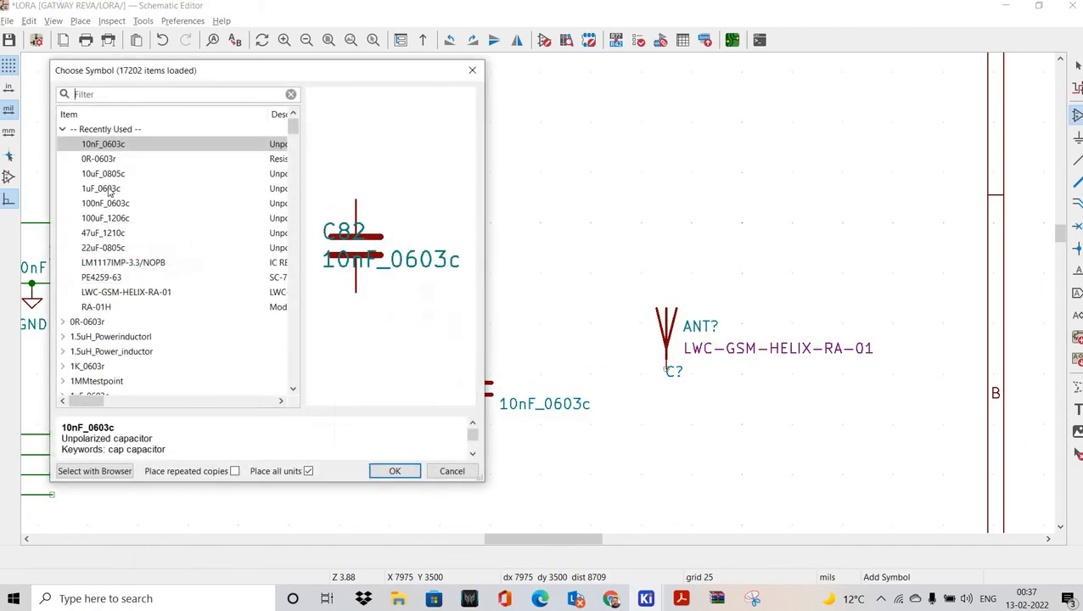
pyautogui.press('Down')
pyautogui.press('Down')
pyautogui.press('Down')
pyautogui.press('Down')
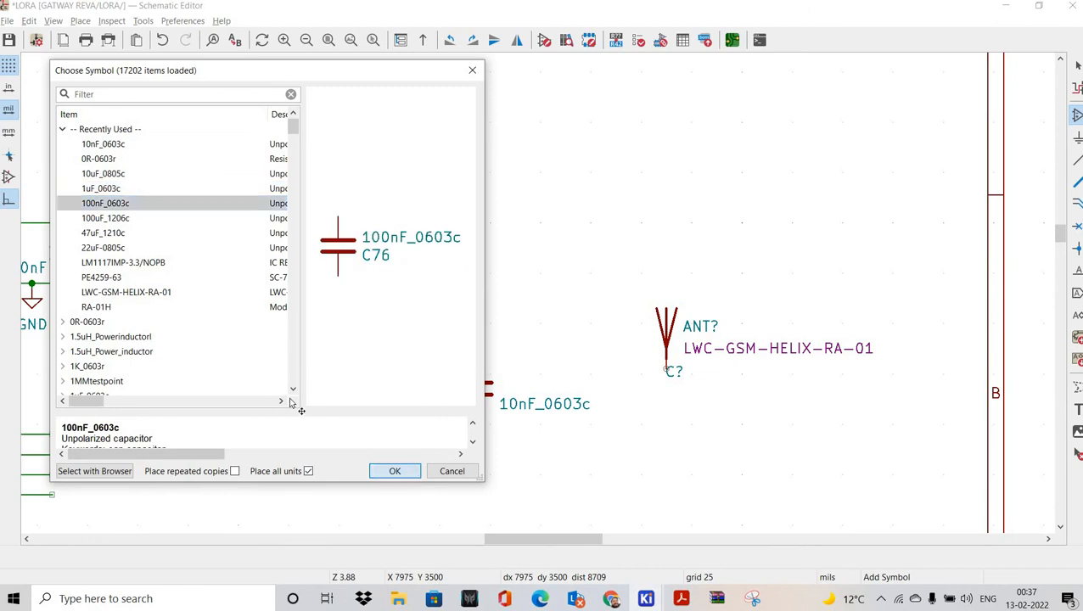
pyautogui.press('Return')
pyautogui.click(305, 422)
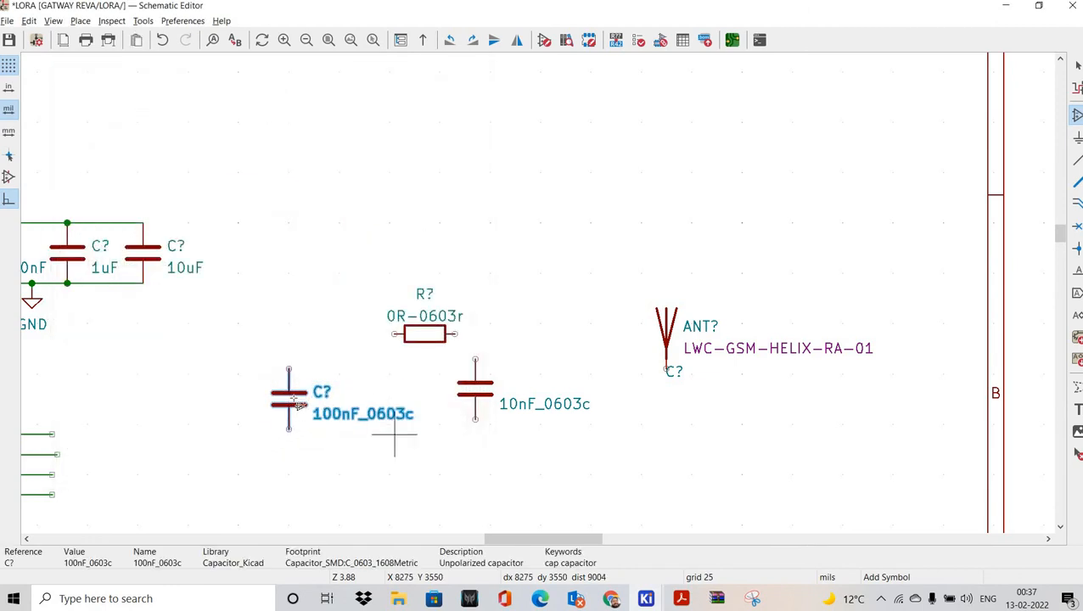
# Step: Change the 100nF capacitor's value to NC
pyautogui.click(140, 151)
pyautogui.press('Escape')
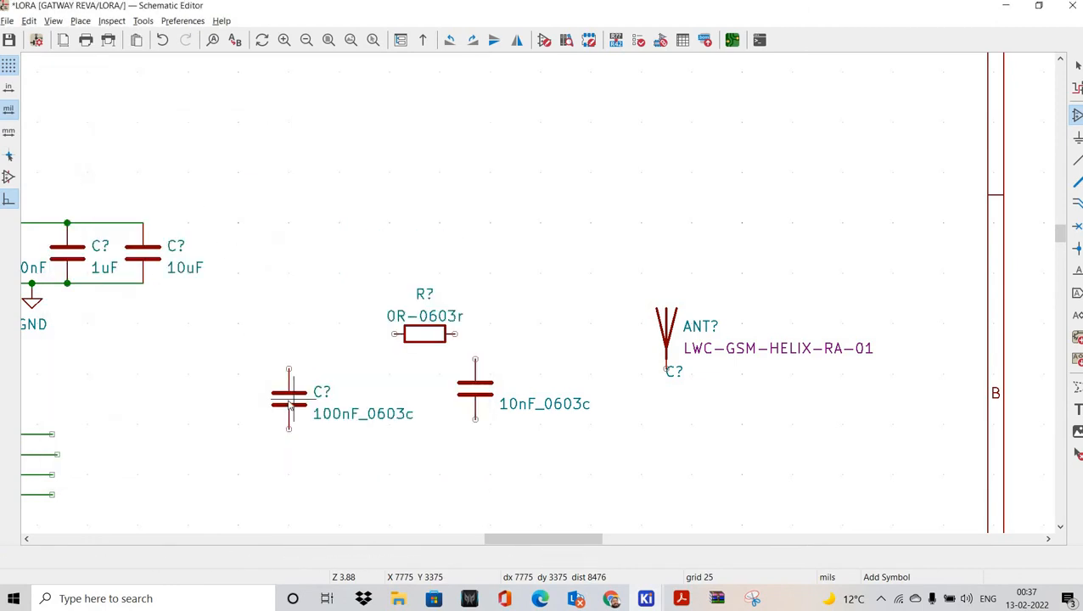
pyautogui.press('Escape')
pyautogui.press('m')
pyautogui.press('e')
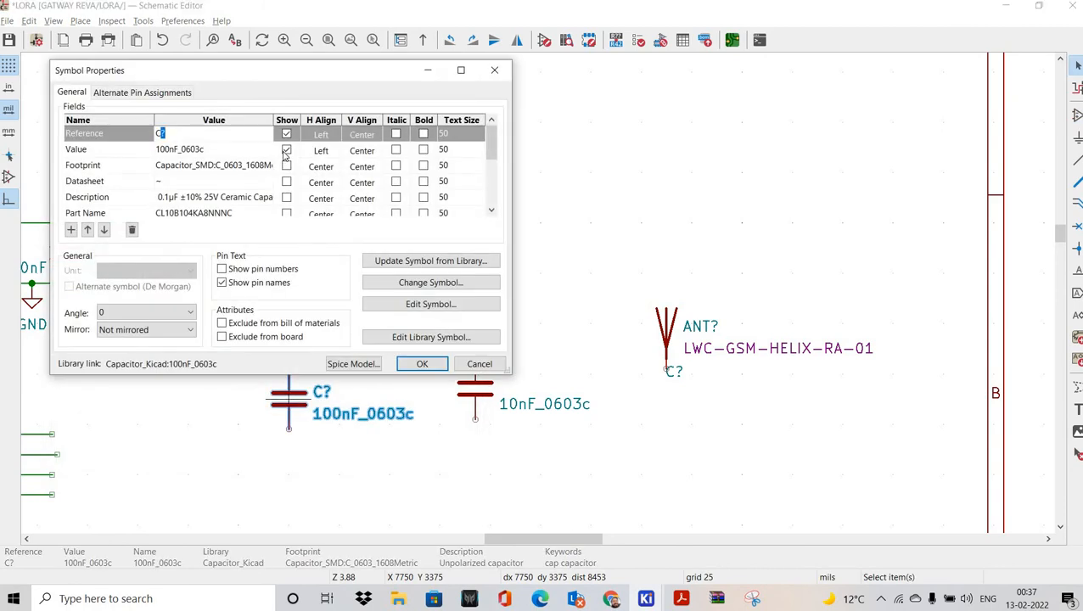
pyautogui.click(286, 150)
pyautogui.click(223, 150)
pyautogui.click(223, 150)
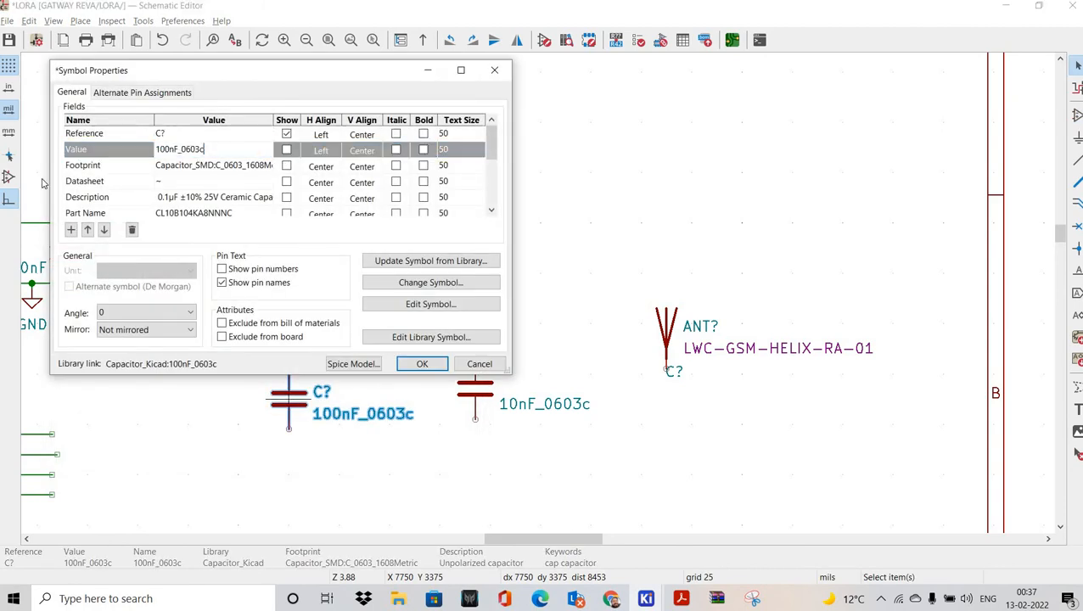
pyautogui.hotkey('ctrl', 'a')
pyautogui.write('N')
pyautogui.click(286, 150)
pyautogui.click(426, 365)
# Step: Change the 10nF capacitor's value to NC as well
pyautogui.press('e')
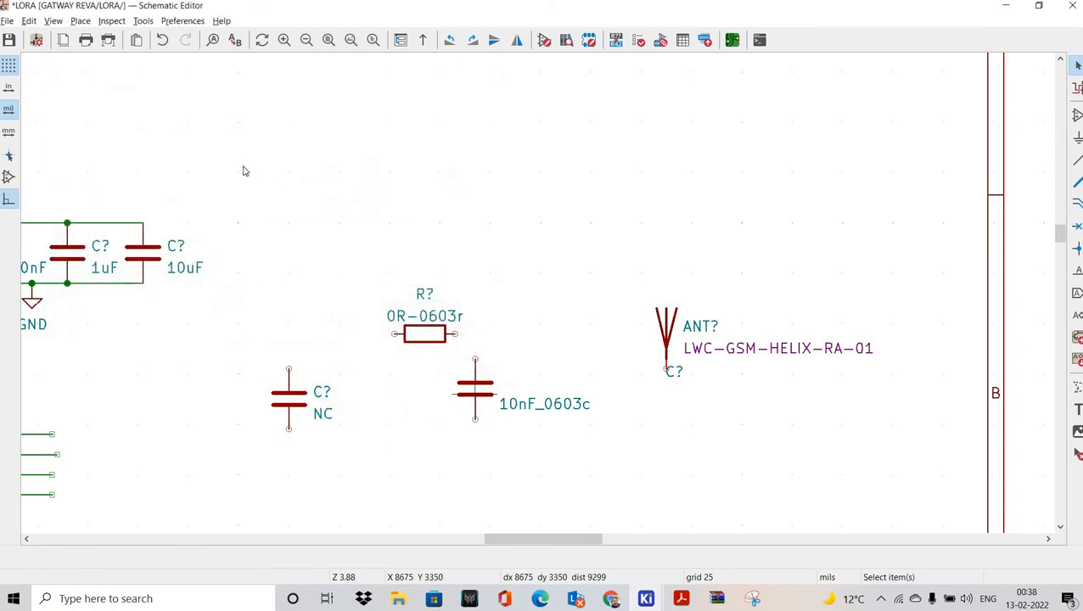
pyautogui.click(212, 150)
pyautogui.write('NC')
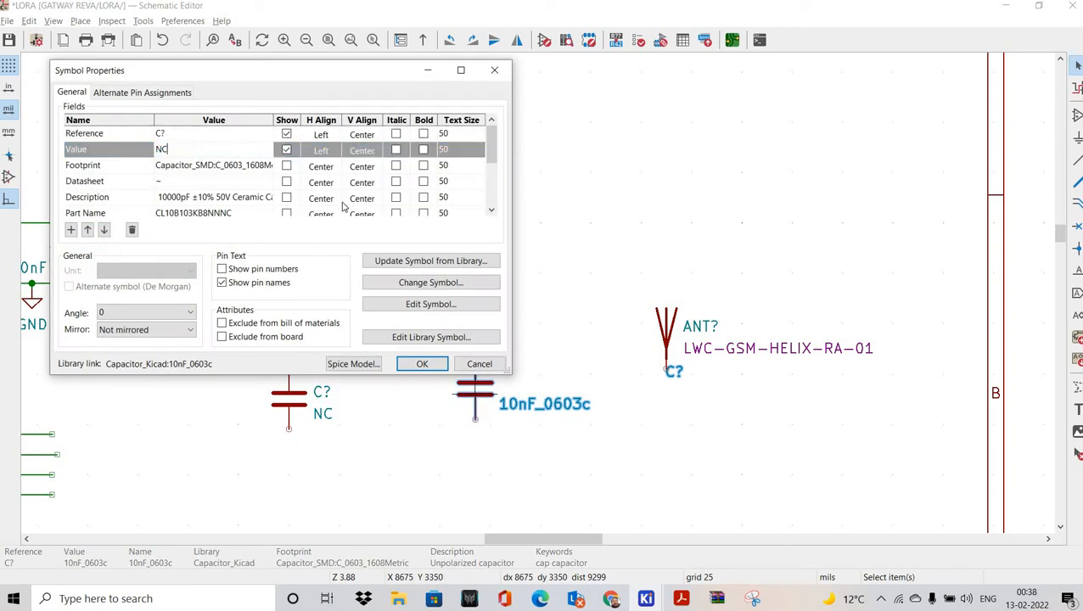
pyautogui.click(422, 365)
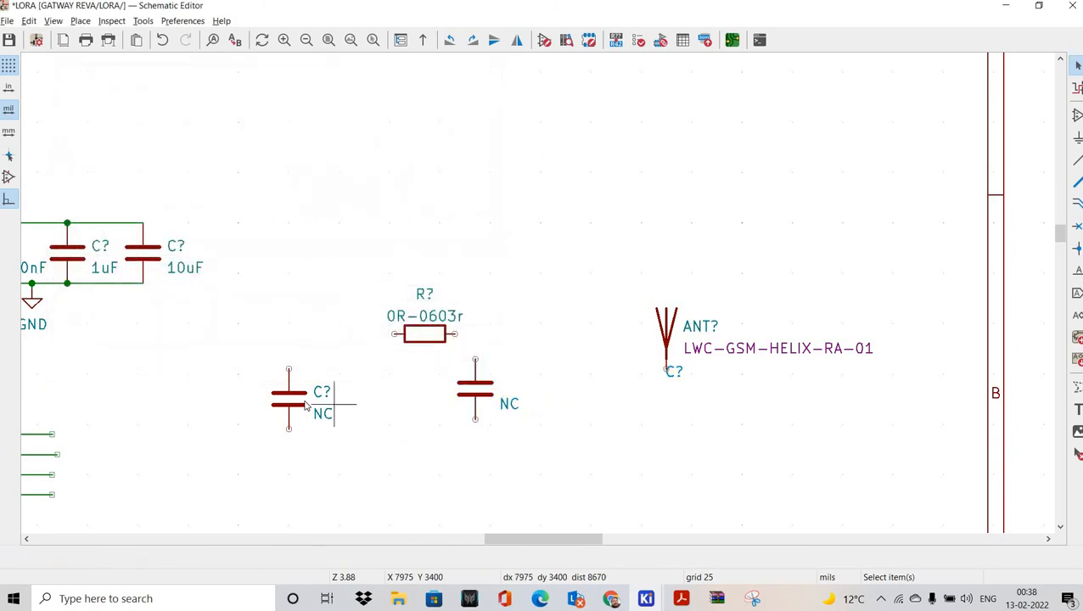
# Step: Tick 'Exclude from bill of materials' for both NC capacitors
pyautogui.press('e')
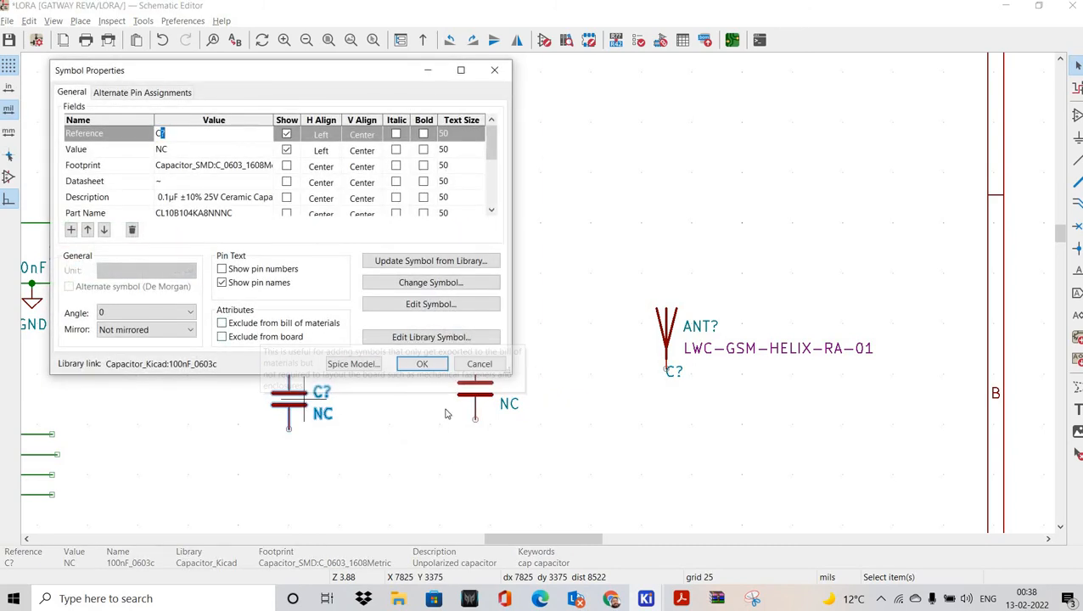
pyautogui.click(226, 325)
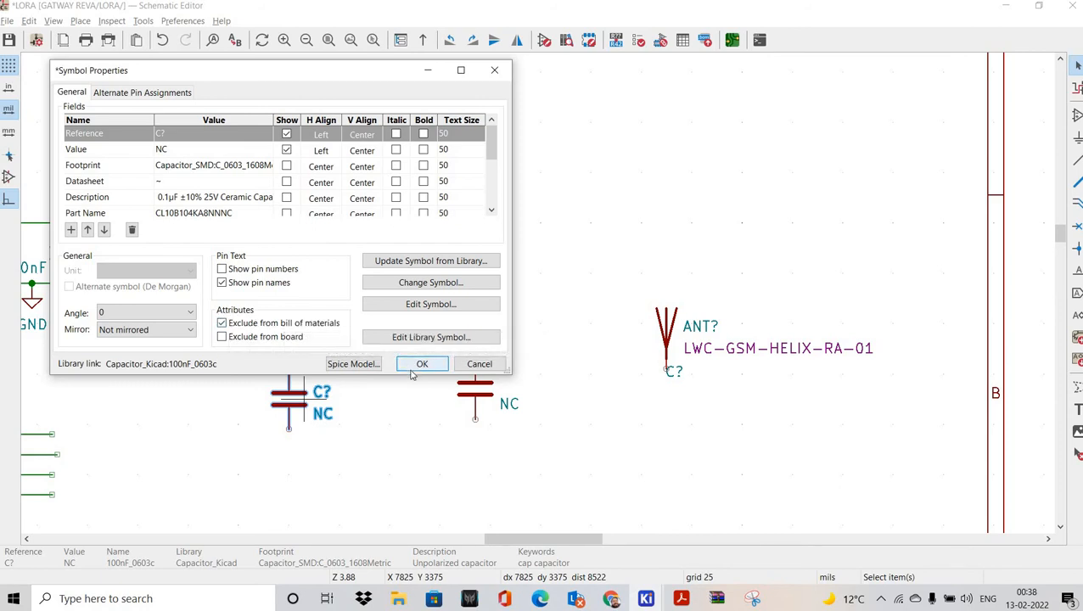
pyautogui.doubleClick(486, 395)
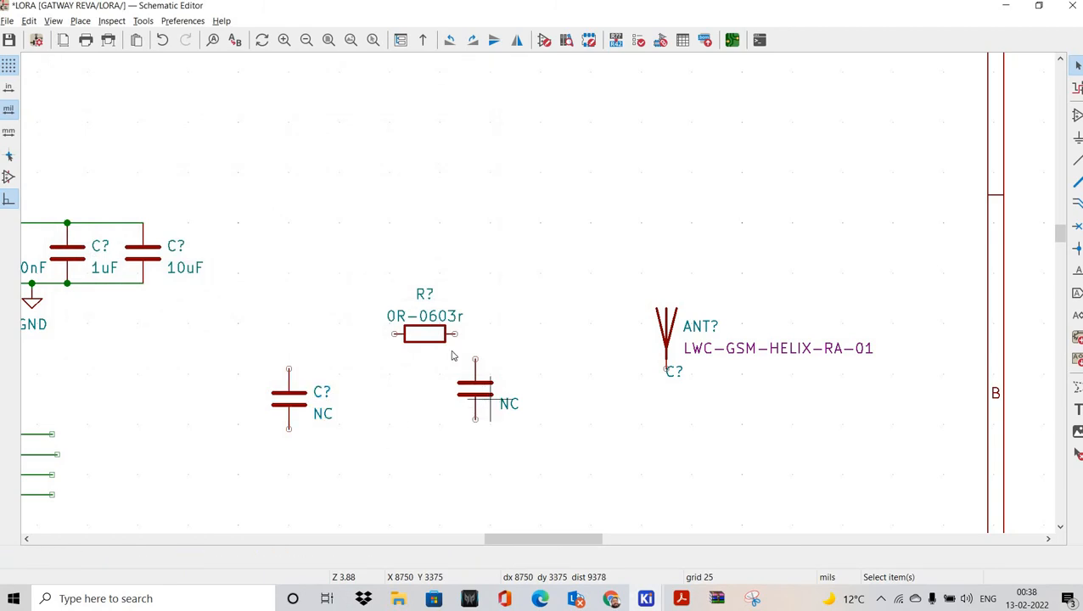
pyautogui.doubleClick(512, 405)
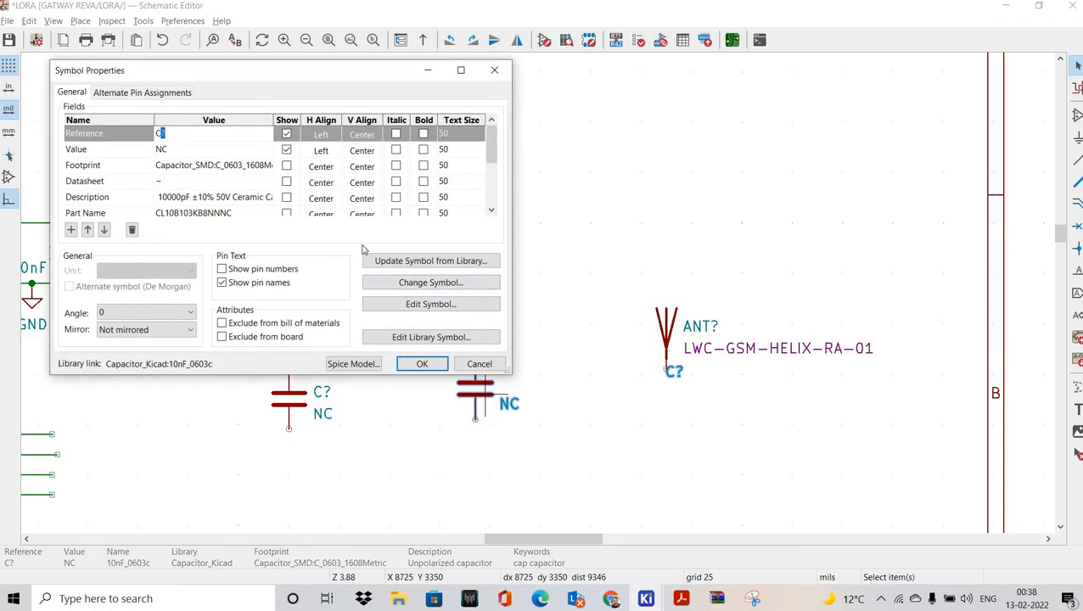
pyautogui.click(246, 323)
pyautogui.press('Return')
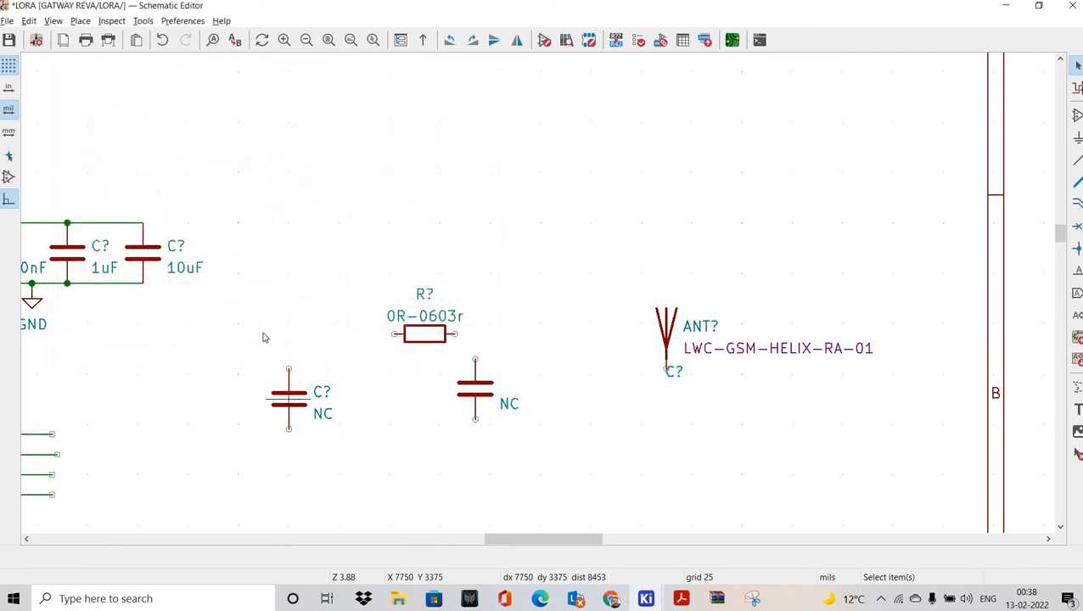
pyautogui.doubleClick(288, 397)
pyautogui.press('Return')
pyautogui.click(468, 391)
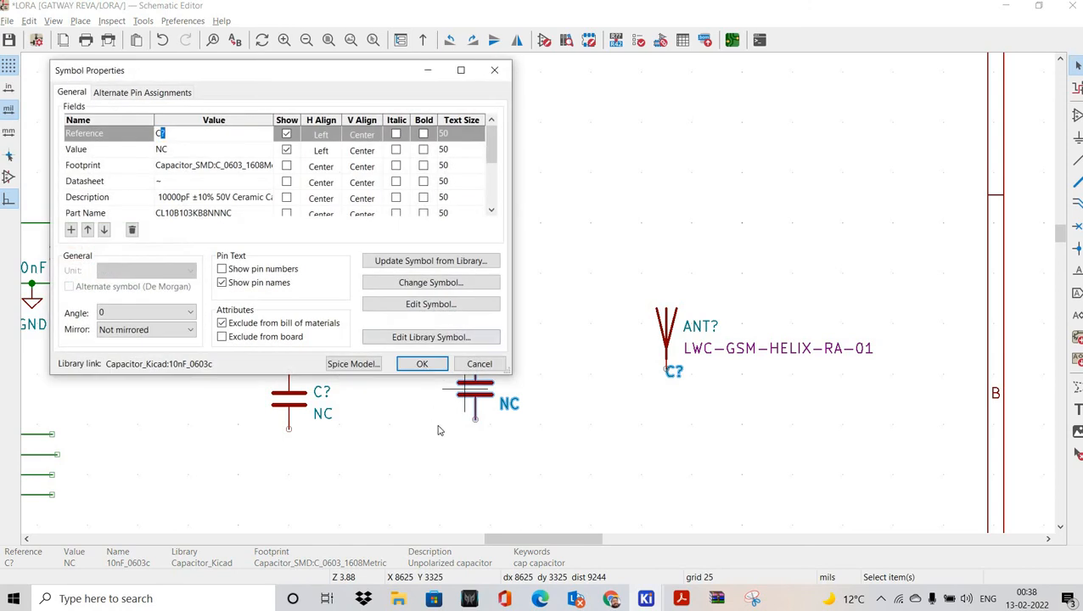
pyautogui.click(422, 365)
# Step: Nudge the right NC capacitor up and place its C? reference beside it
pyautogui.moveTo(476, 386); pyautogui.dragTo(479, 372)
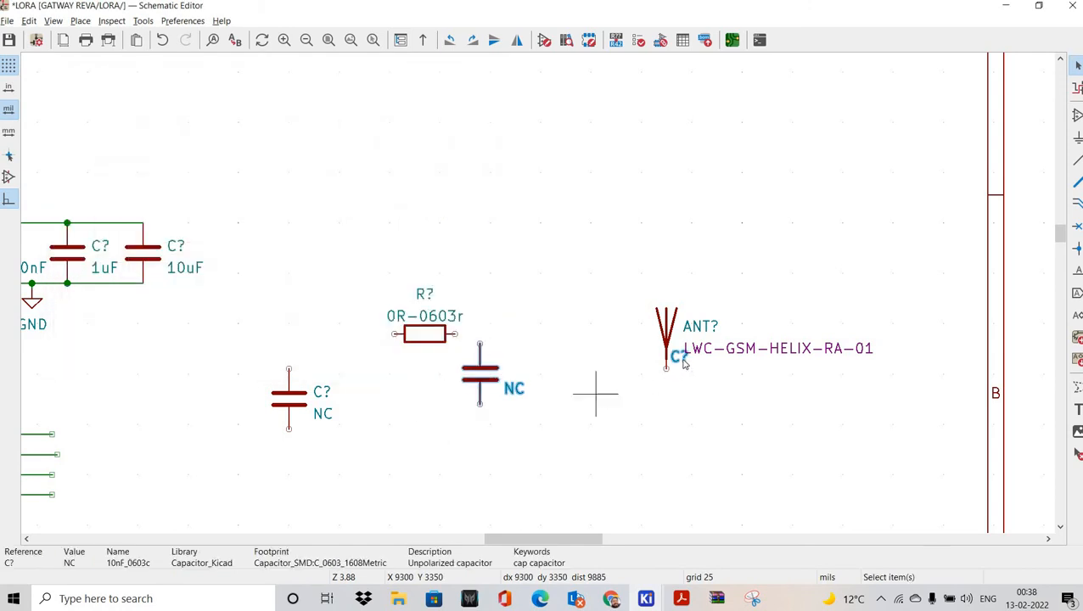
pyautogui.moveTo(682, 357); pyautogui.dragTo(520, 371)
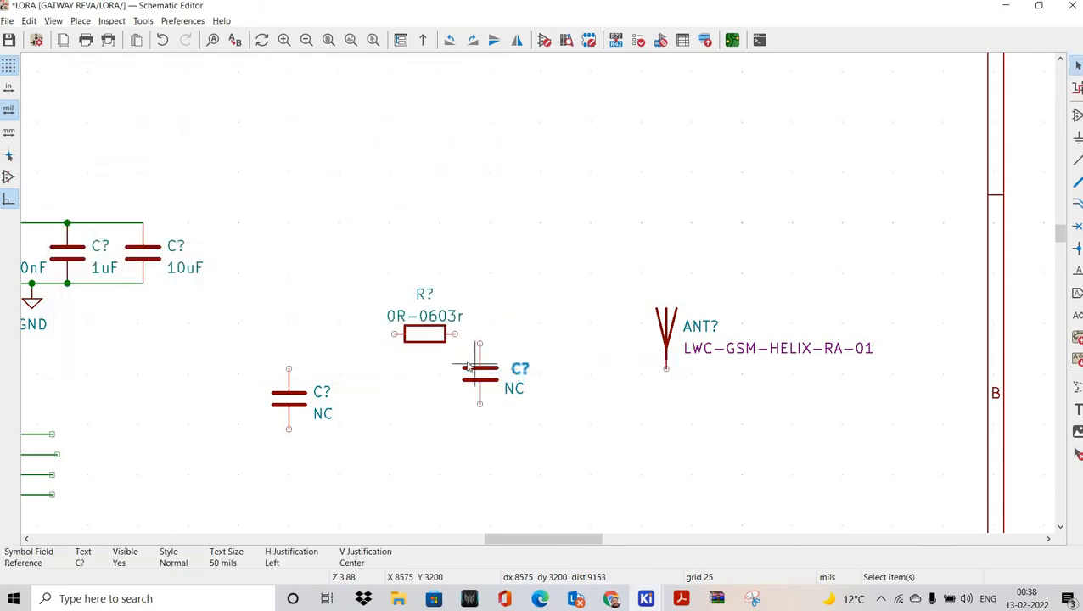
pyautogui.hscroll(-5, 230, 330)
pyautogui.moveTo(106, 393); pyautogui.dragTo(213, 331, button='middle')
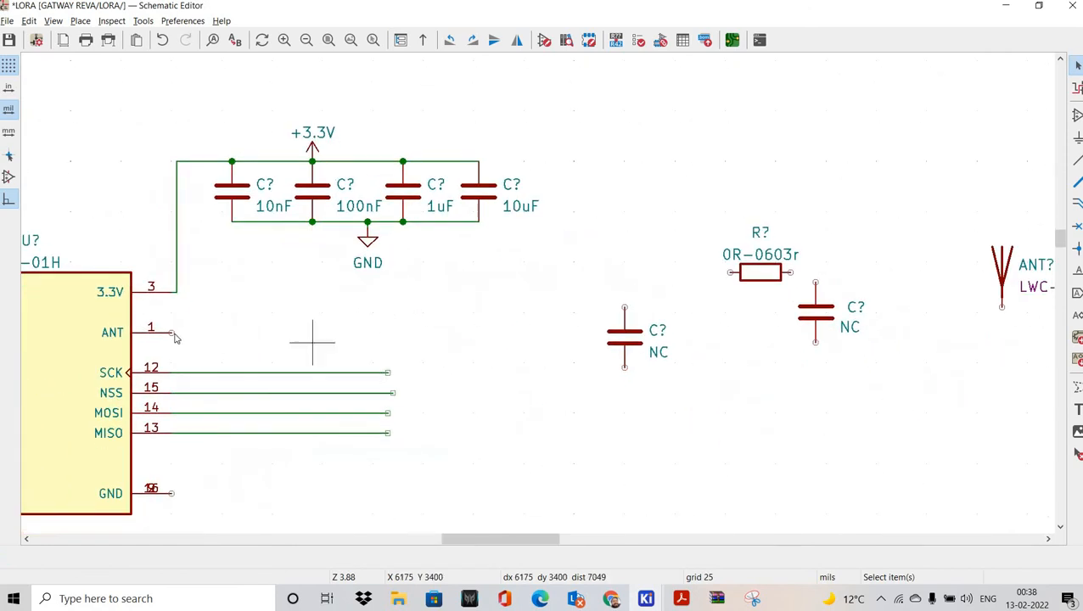
# Step: Run a wire from the RA-01H ANT pin and drop the left NC capacitor onto it
pyautogui.press('w')
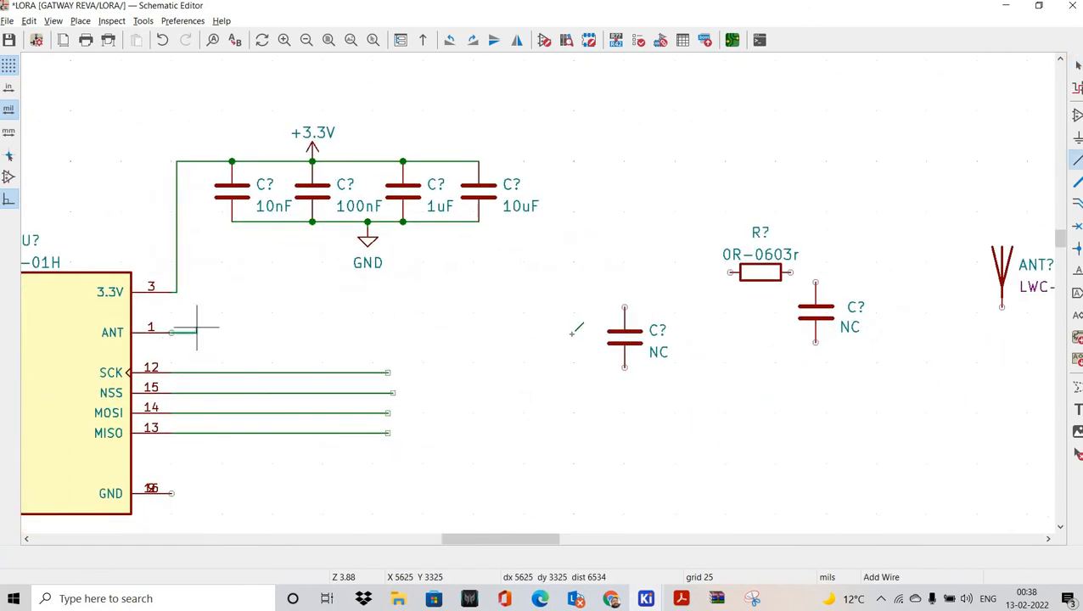
pyautogui.hscroll(5, 627, 330)
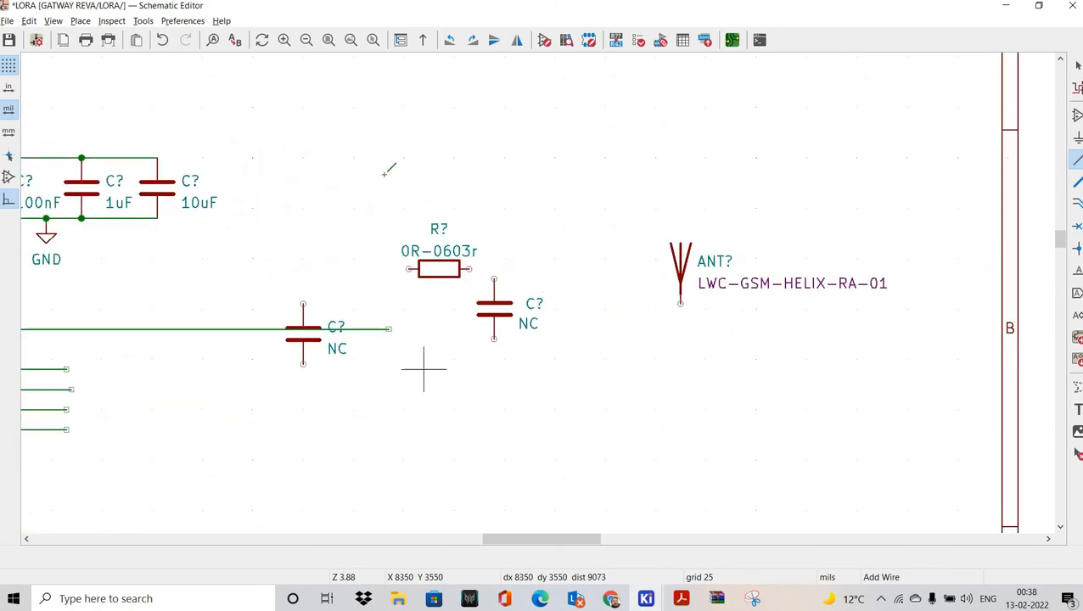
pyautogui.scroll(3, 426, 368)
pyautogui.moveTo(271, 153); pyautogui.dragTo(439, 357)
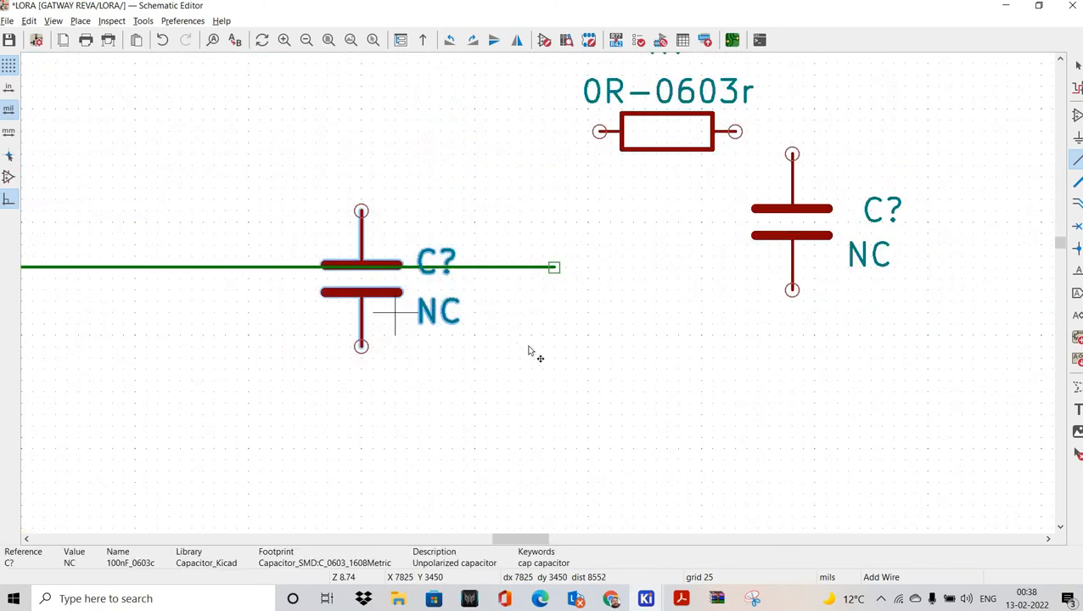
pyautogui.press('m')
pyautogui.click(554, 335)
pyautogui.click(690, 323)
pyautogui.moveTo(792, 300); pyautogui.dragTo(609, 309, button='middle')
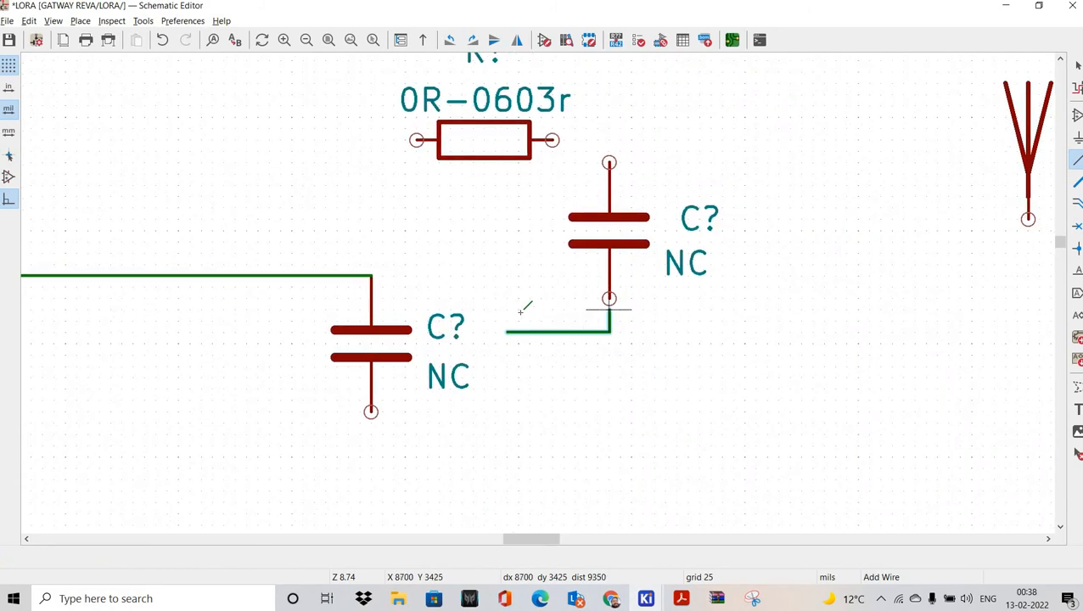
pyautogui.press('Escape')
pyautogui.press('Escape')
# Step: Line up the 0R resistor with the wire and connect its left pin to the left capacitor's node
pyautogui.click(600, 232)
pyautogui.moveTo(600, 232); pyautogui.dragTo(770, 356)
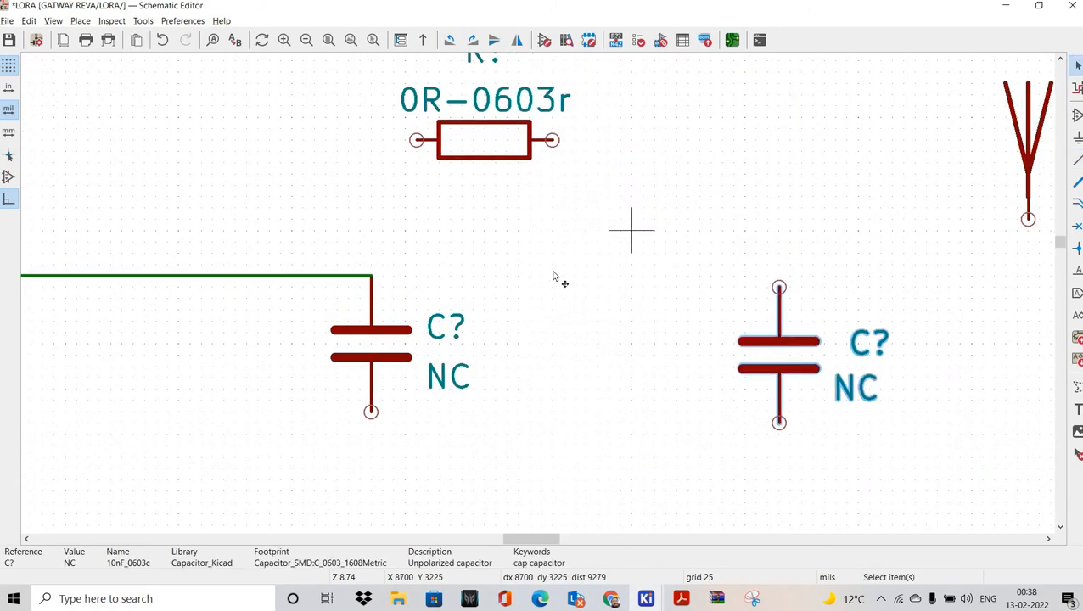
pyautogui.moveTo(509, 145); pyautogui.dragTo(577, 278)
pyautogui.click(508, 274)
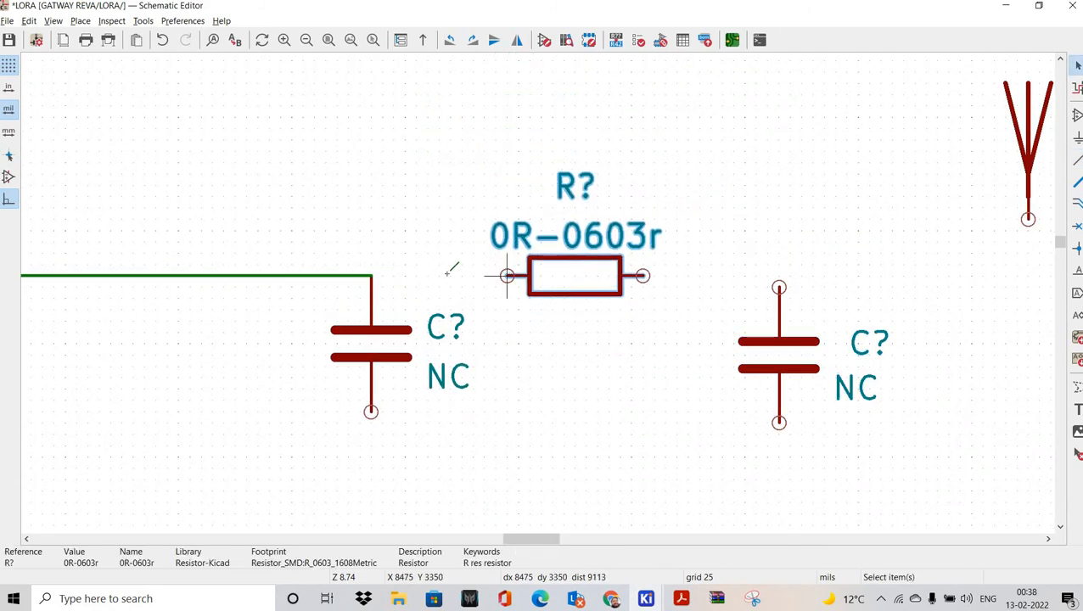
pyautogui.click(507, 276)
pyautogui.click(371, 276)
# Step: Shift the right capacitor left and wire its top pin to the resistor's right pin
pyautogui.moveTo(708, 244); pyautogui.dragTo(877, 465)
pyautogui.moveTo(754, 357); pyautogui.dragTo(736, 280)
pyautogui.press('w')
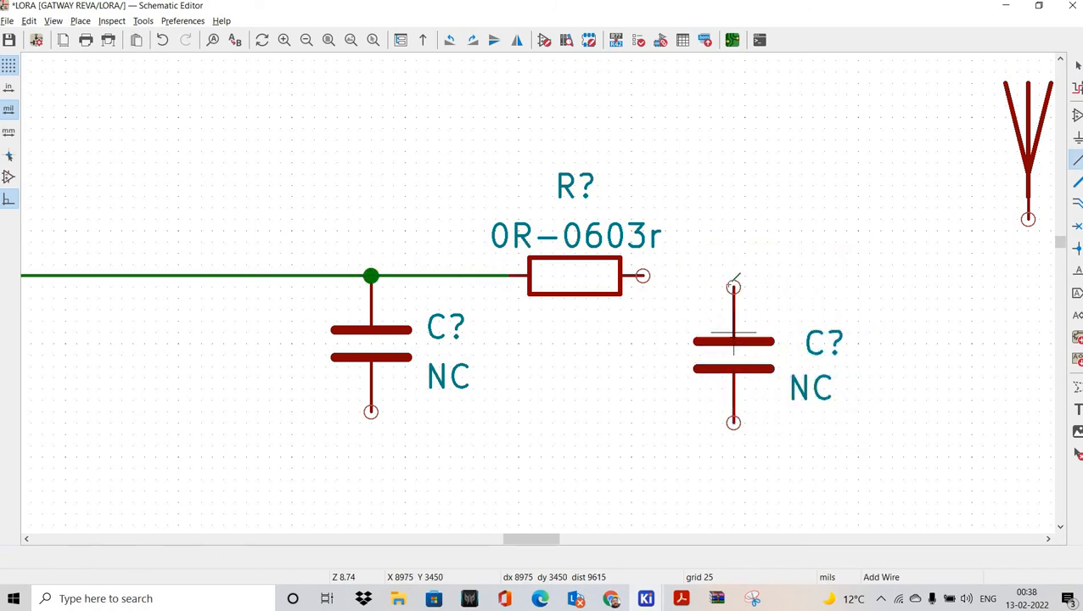
pyautogui.click(735, 286)
pyautogui.click(643, 276)
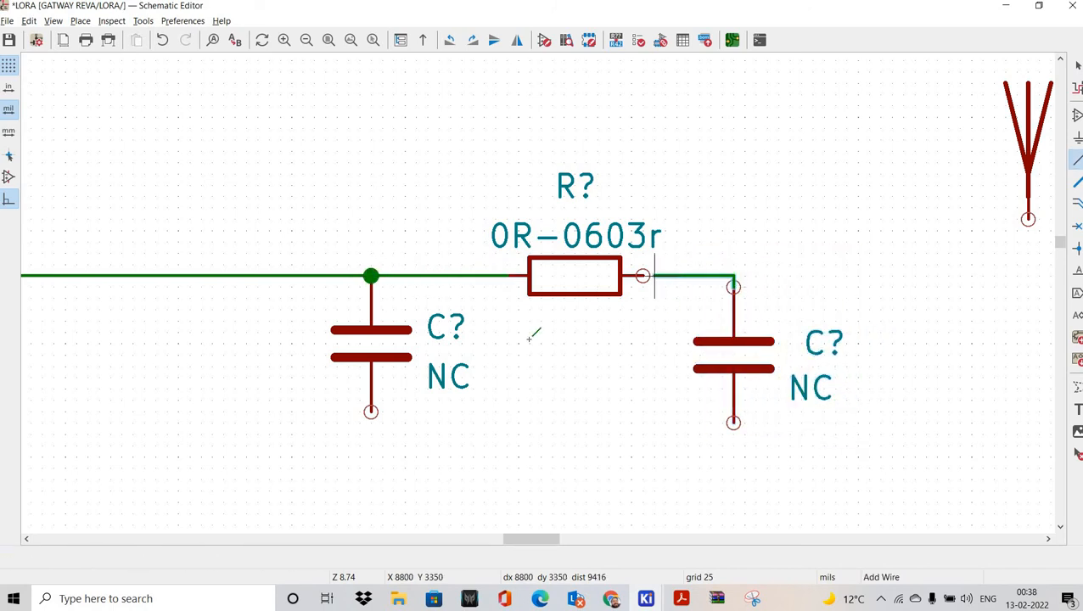
# Step: Join both capacitors' bottom pins with a return wire below them
pyautogui.scroll(-3, 677, 297)
pyautogui.click(371, 238)
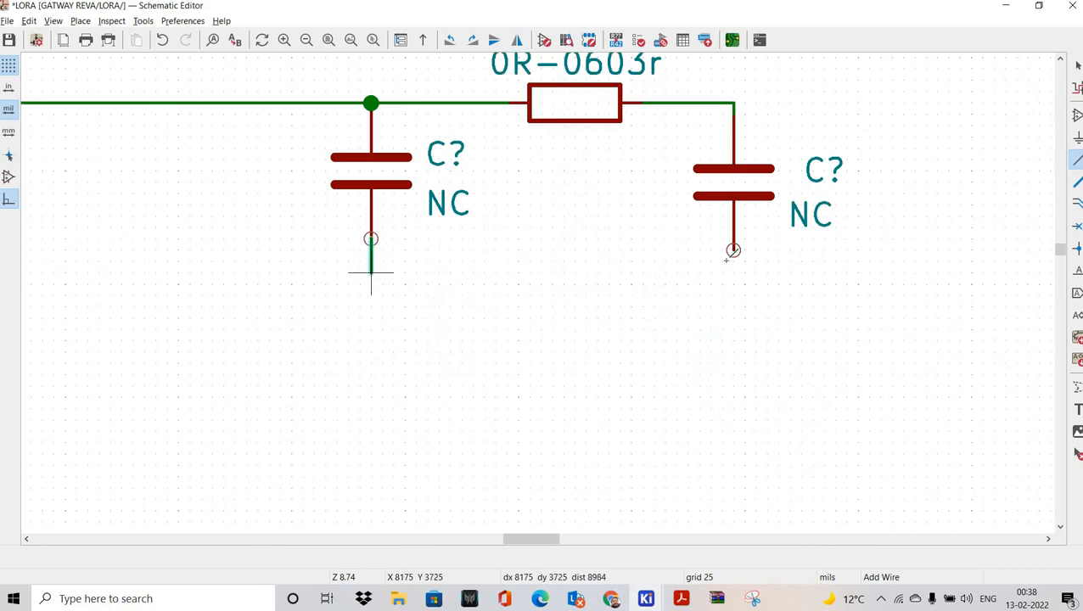
pyautogui.click(371, 294)
pyautogui.click(734, 250)
pyautogui.scroll(-2, 631, 315)
pyautogui.scroll(1, 581, 279)
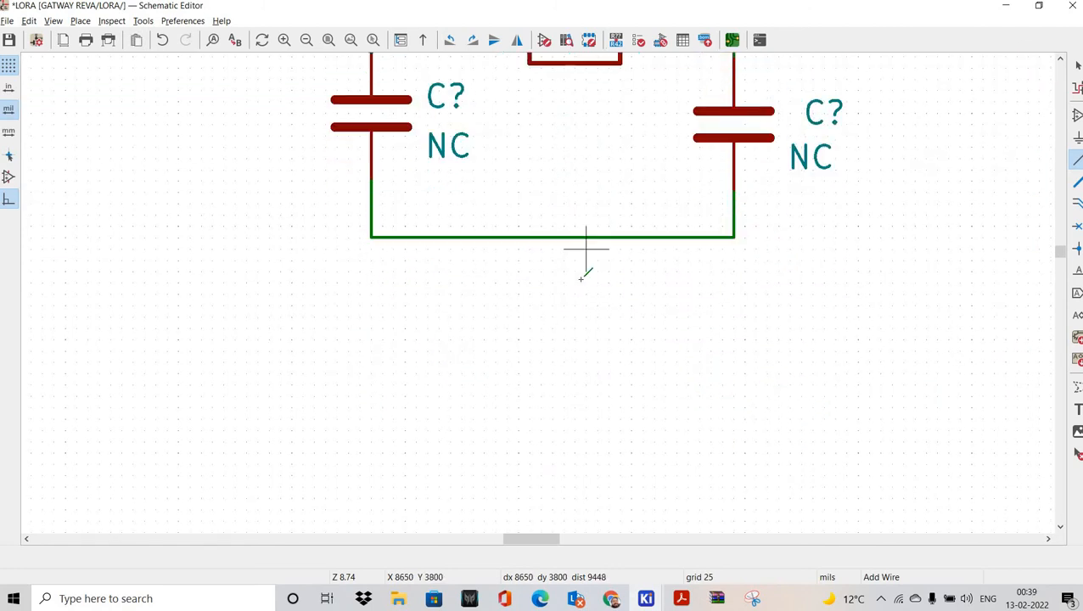
pyautogui.scroll(-6, 535, 284)
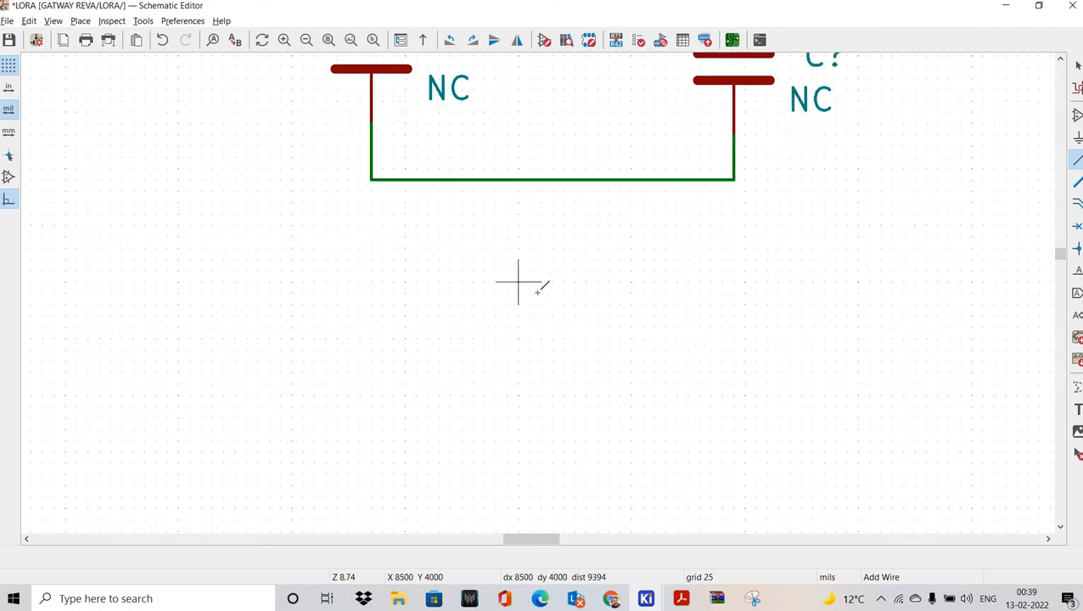
pyautogui.keyDown('ctrl'); pyautogui.scroll(-8, 390, 331); pyautogui.keyUp('ctrl')
pyautogui.keyDown('ctrl'); pyautogui.scroll(5, 378, 352); pyautogui.keyUp('ctrl')
pyautogui.scroll(1, 378, 355)
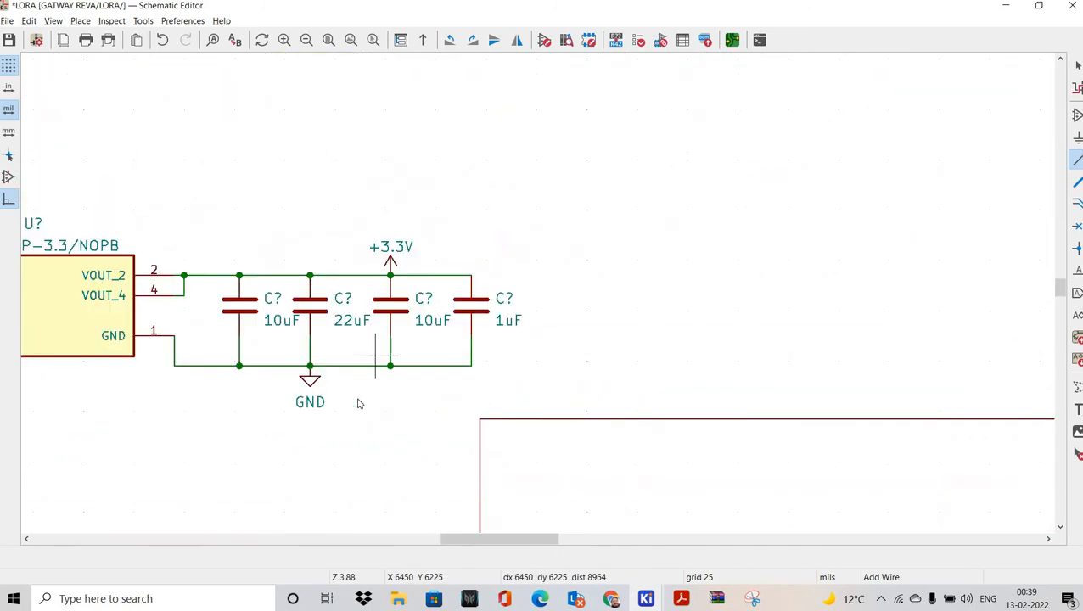
pyautogui.press('Escape')
# Step: Copy a GND symbol onto the capacitors' return wire
pyautogui.click(310, 382)
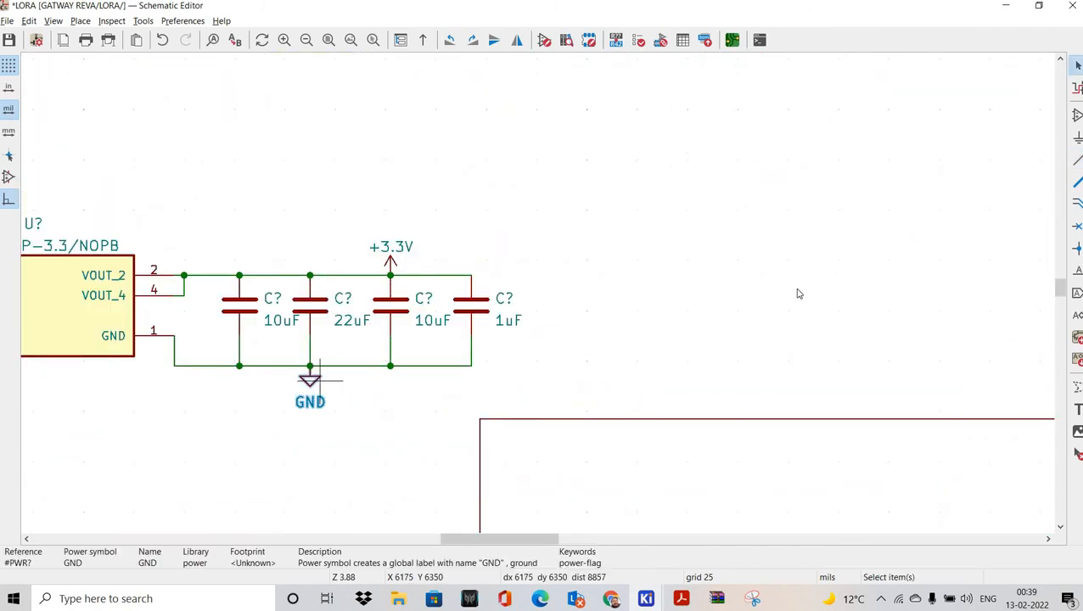
pyautogui.scroll(9, 799, 294)
pyautogui.moveTo(790, 299); pyautogui.dragTo(548, 297, button='middle')
pyautogui.hotkey('ctrl', 'v')
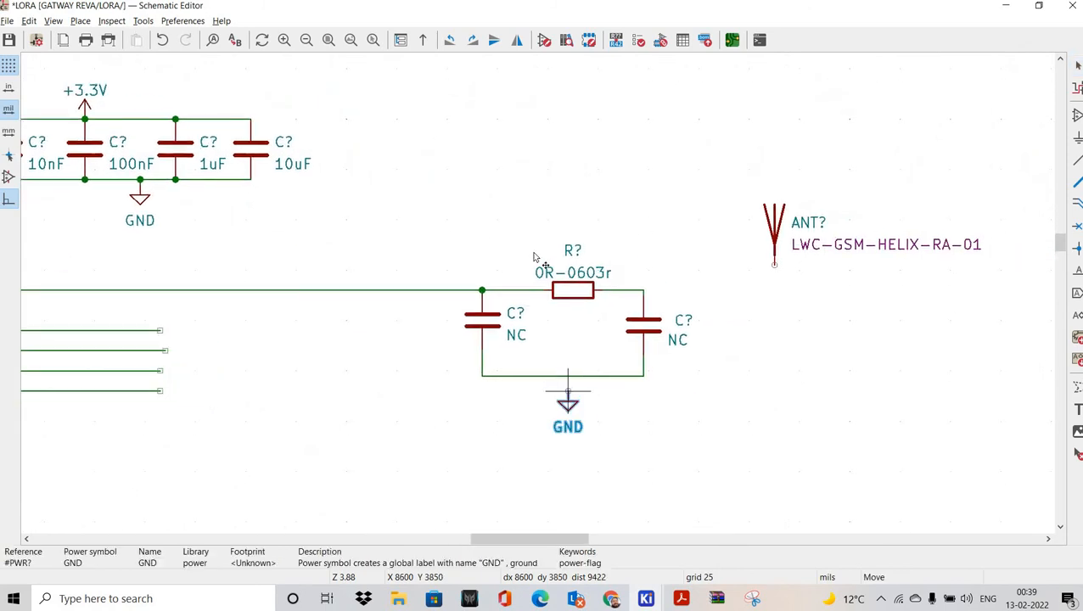
pyautogui.scroll(2, 581, 397)
pyautogui.click(537, 246)
pyautogui.scroll(-2, 662, 292)
pyautogui.keyDown('shift'); pyautogui.scroll(2, 544, 268); pyautogui.keyUp('shift')
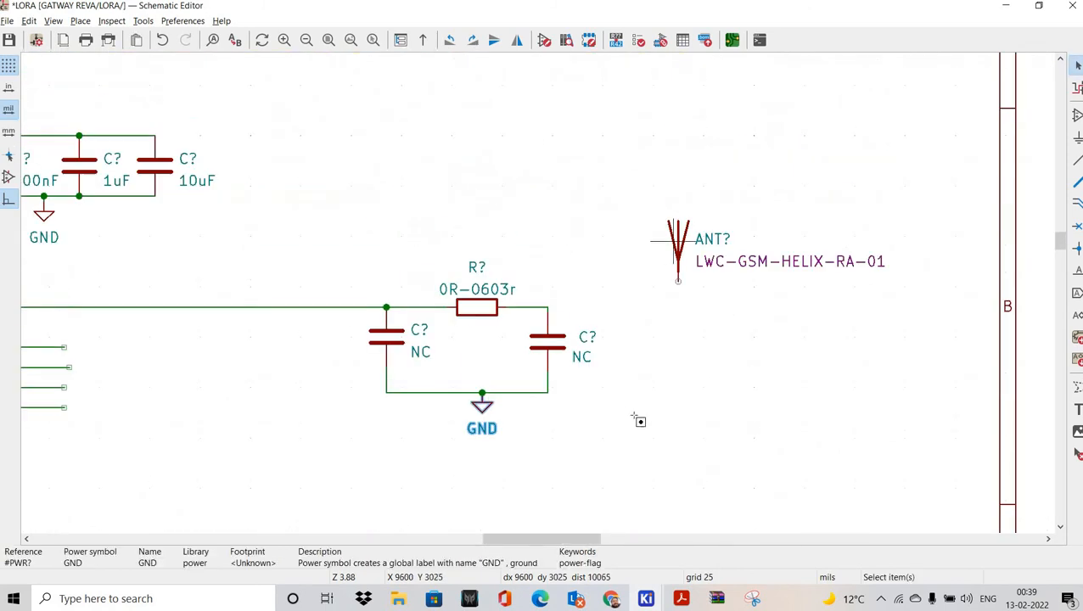
pyautogui.scroll(1, 674, 241)
# Step: Wire the resistor/capacitor node to the antenna pin
pyautogui.moveTo(394, 217); pyautogui.dragTo(657, 435)
pyautogui.rightClick(561, 331)
pyautogui.moveTo(545, 441); pyautogui.dragTo(426, 323, button='right')
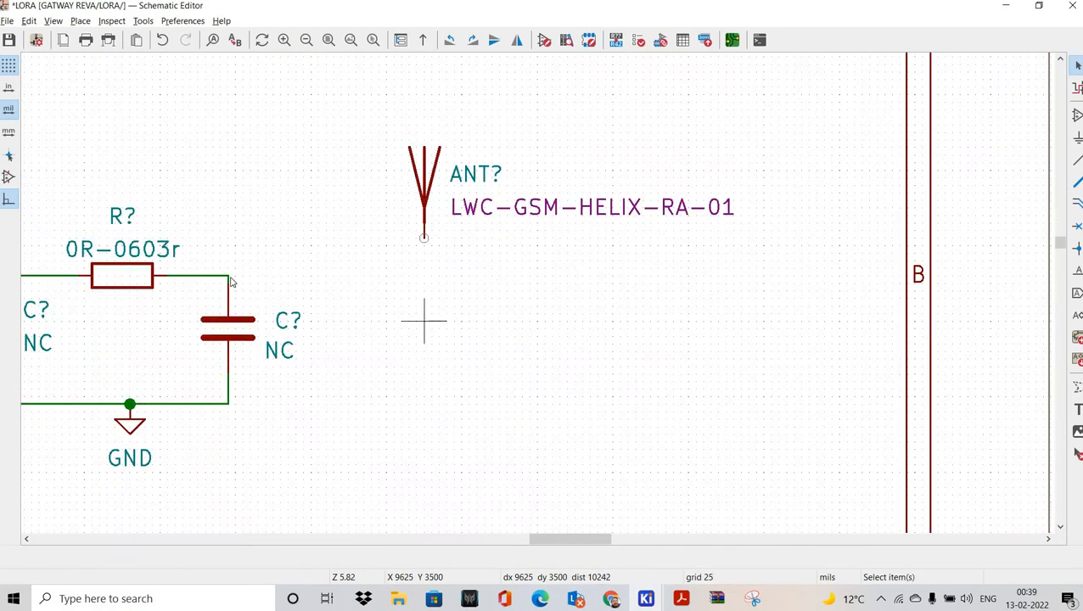
pyautogui.press('w')
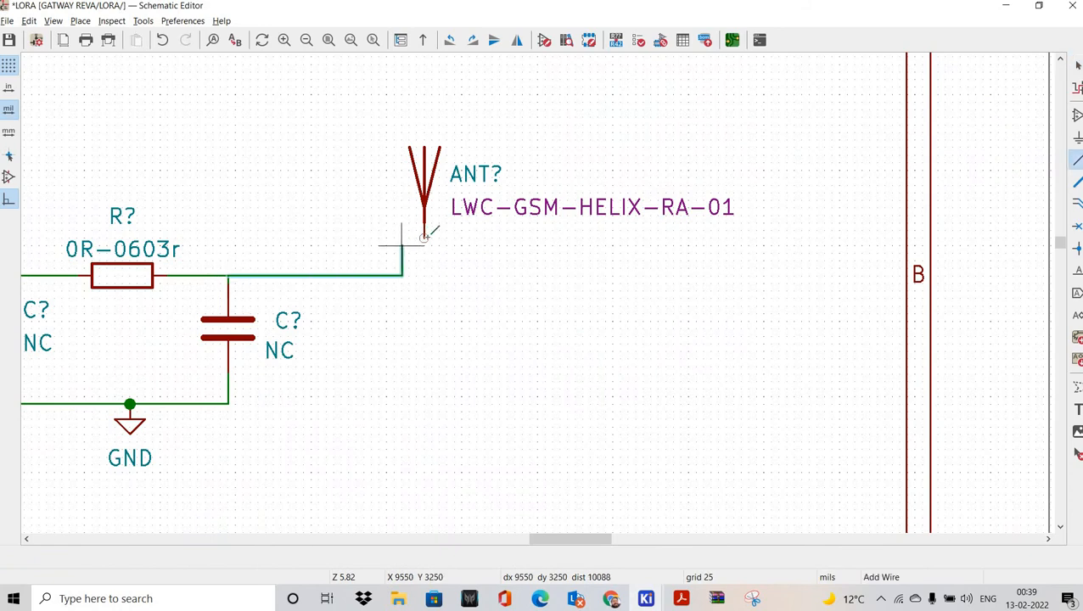
pyautogui.click(425, 237)
pyautogui.scroll(-3, 532, 246)
pyautogui.moveTo(531, 302); pyautogui.dragTo(819, 272, button='middle')
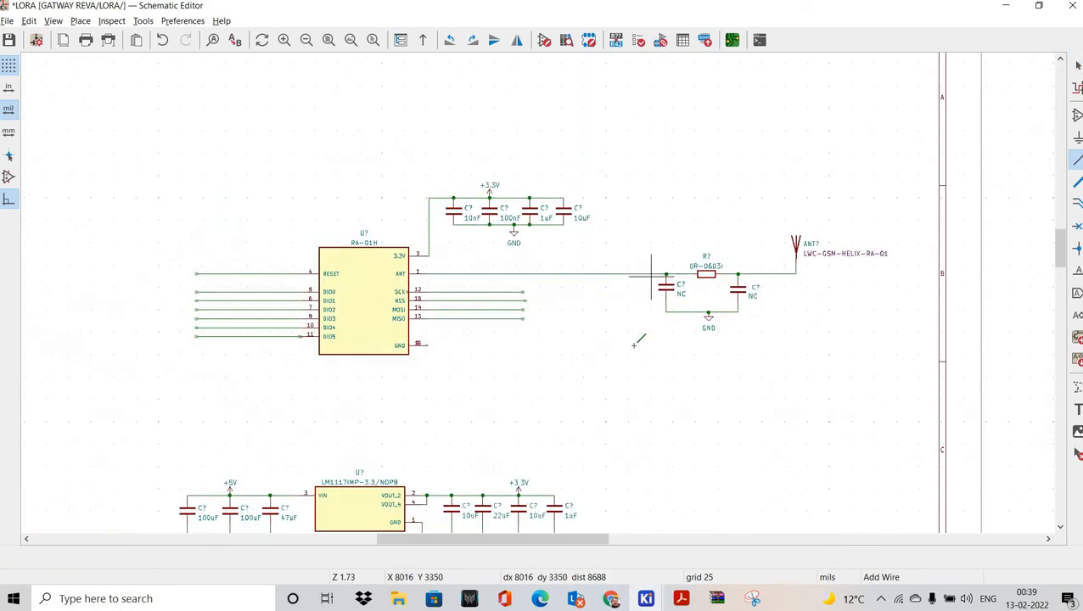
# Step: Duplicate the regulator's GND symbol and place it on the RA-01H's GND pin
pyautogui.scroll(2, 490, 373)
pyautogui.scroll(-3, 484, 399)
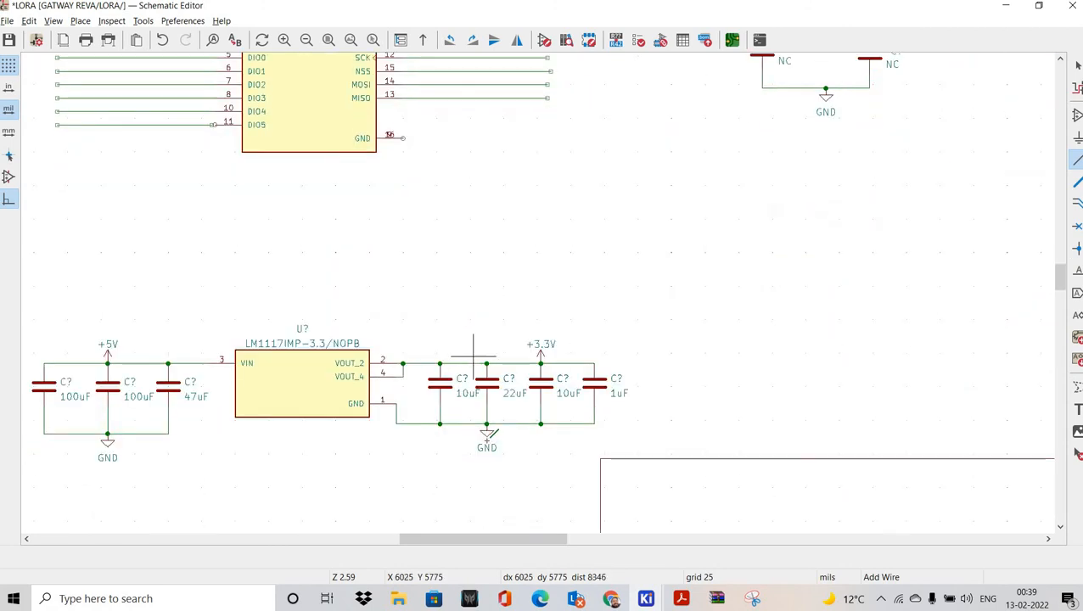
pyautogui.scroll(-1, 509, 408)
pyautogui.press('Escape')
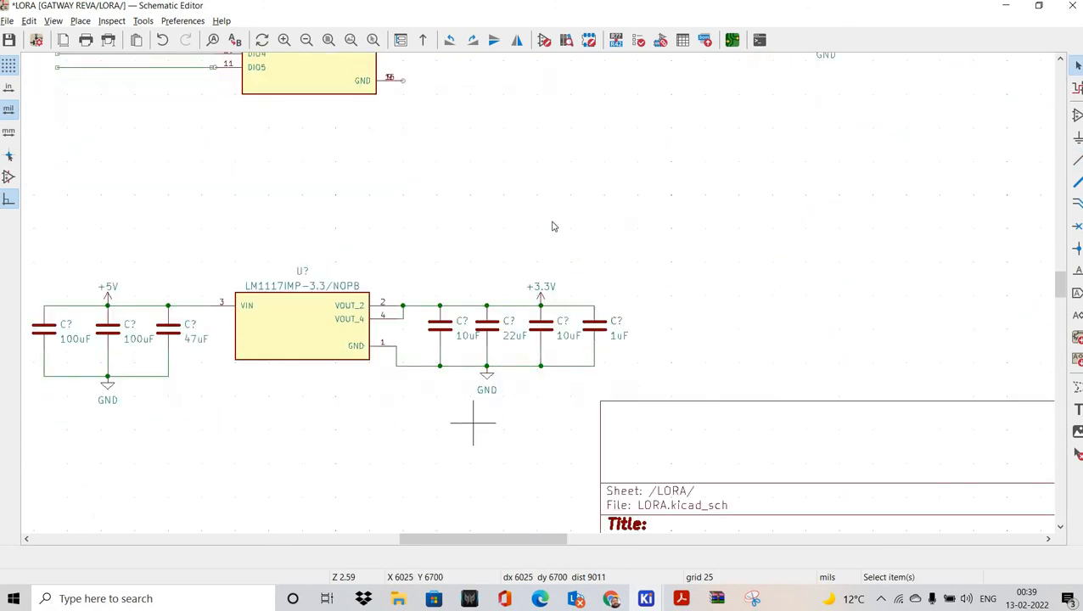
pyautogui.scroll(5, 476, 416)
pyautogui.keyDown('shift'); pyautogui.scroll(1, 733, 77); pyautogui.keyUp('shift')
pyautogui.click(656, 158)
pyautogui.moveTo(656, 159); pyautogui.dragTo(725, 79)
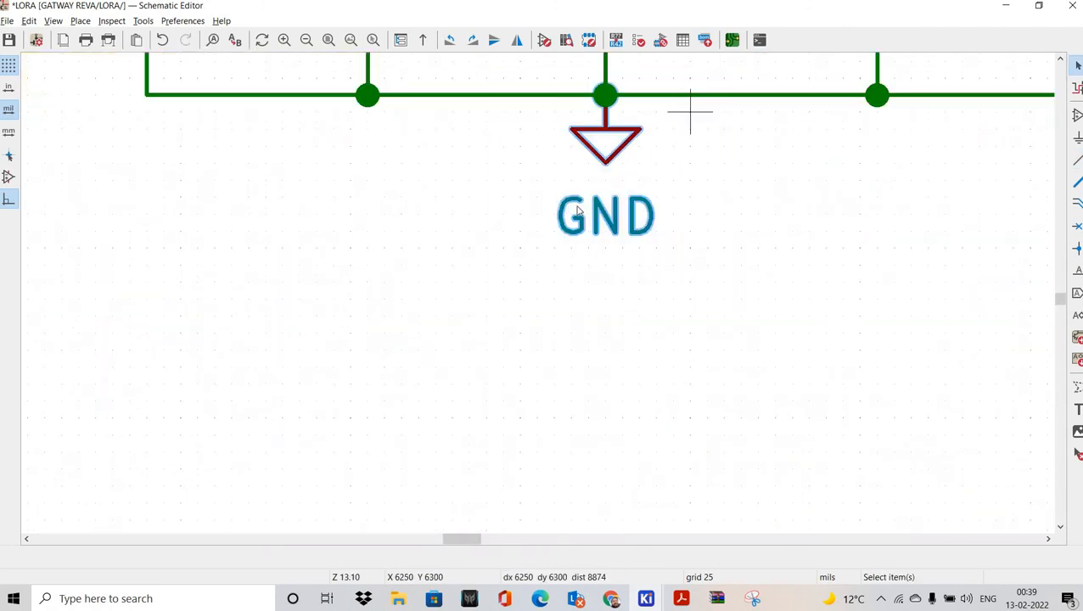
pyautogui.keyDown('shift'); pyautogui.scroll(3, 679, 119); pyautogui.keyUp('shift')
pyautogui.hotkey('ctrl', 'd')
pyautogui.scroll(-5, 536, 340)
pyautogui.keyDown('shift'); pyautogui.scroll(4, 541, 299); pyautogui.keyUp('shift')
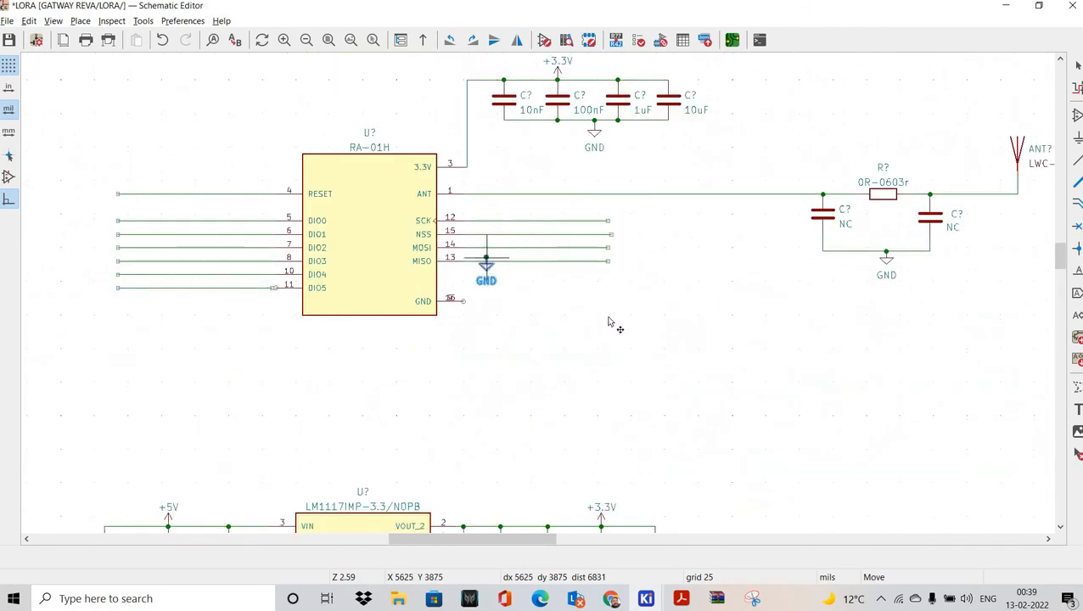
pyautogui.scroll(4, 450, 299)
pyautogui.click(604, 309)
pyautogui.scroll(-3, 538, 293)
pyautogui.scroll(-2, 482, 370)
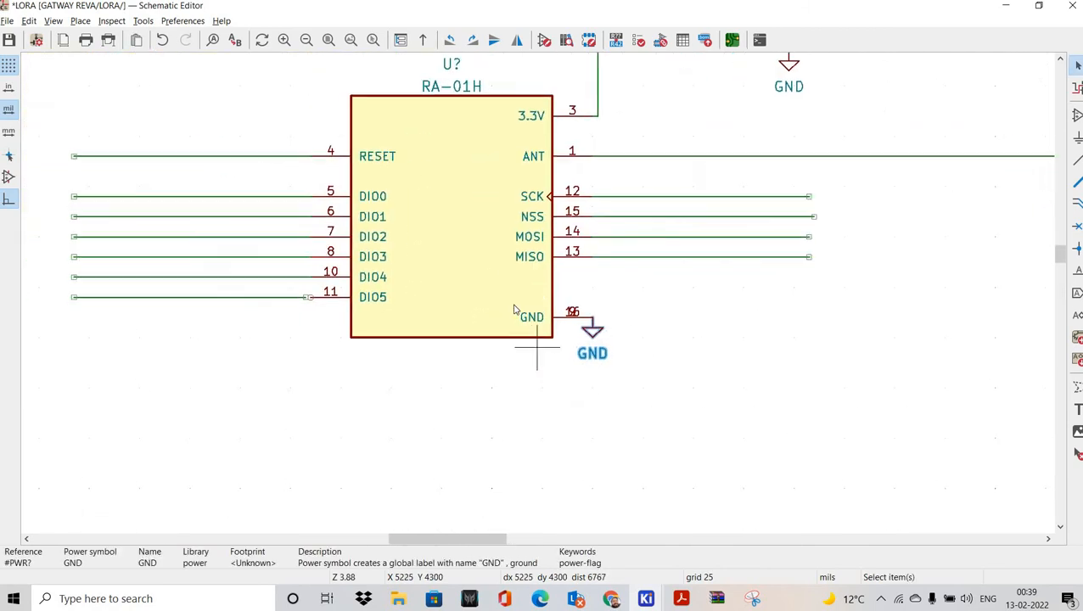
pyautogui.keyDown('ctrl'); pyautogui.scroll(4, 551, 315); pyautogui.keyUp('ctrl')
pyautogui.scroll(4, 439, 332)
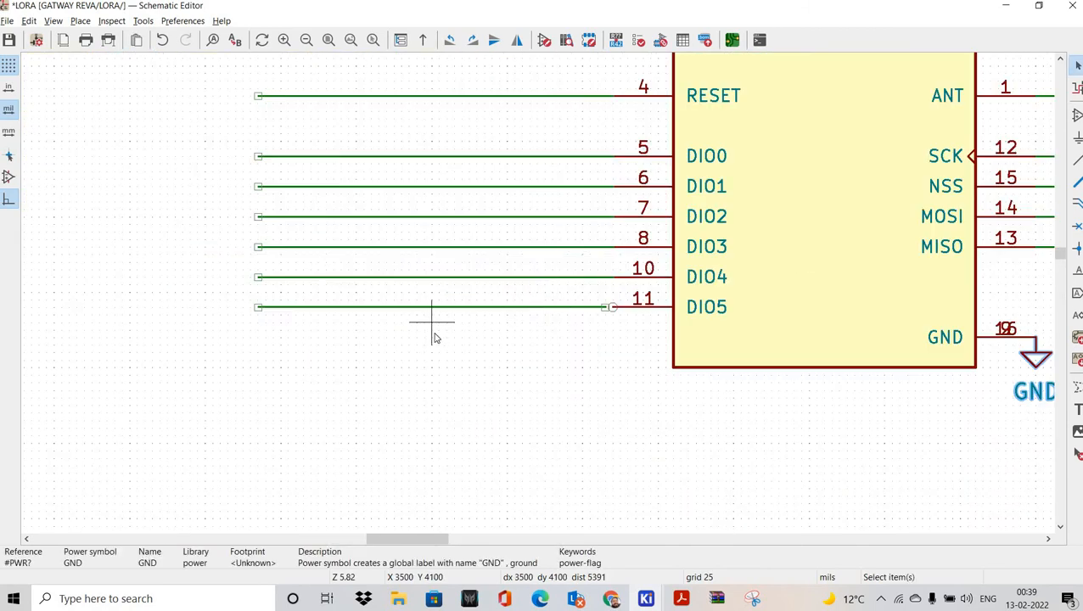
pyautogui.press('Escape')
# Step: Delete the wires on the DIO5, DIO4, DIO3 and DIO2 pins
pyautogui.click(429, 310)
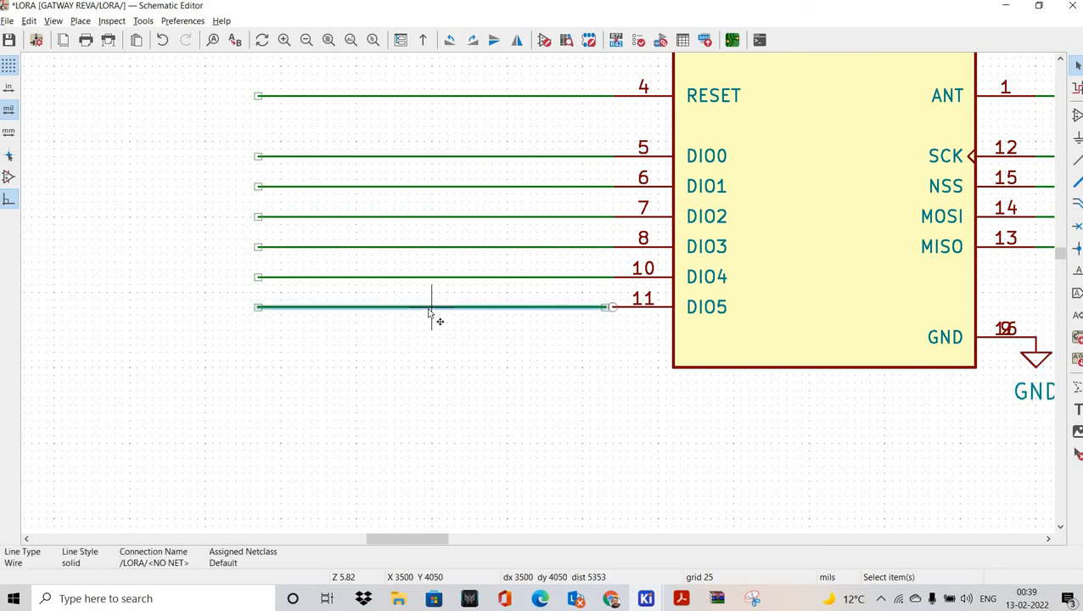
pyautogui.press('Delete')
pyautogui.click(468, 278)
pyautogui.press('Delete')
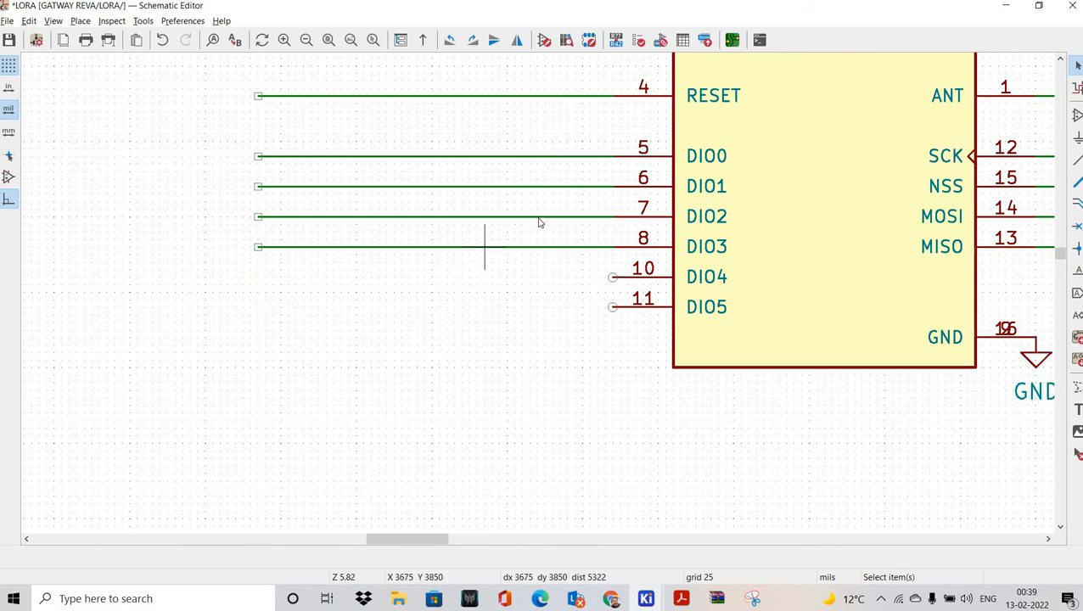
pyautogui.click(486, 246)
pyautogui.press('Delete')
pyautogui.click(560, 216)
pyautogui.press('Delete')
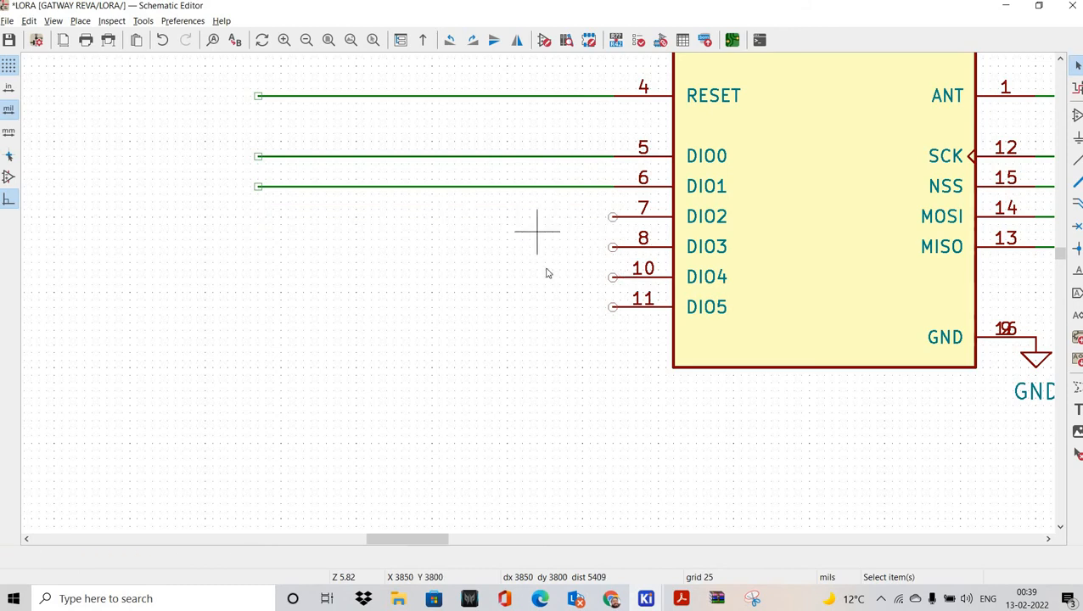
pyautogui.moveTo(657, 233); pyautogui.dragTo(506, 271, button='middle')
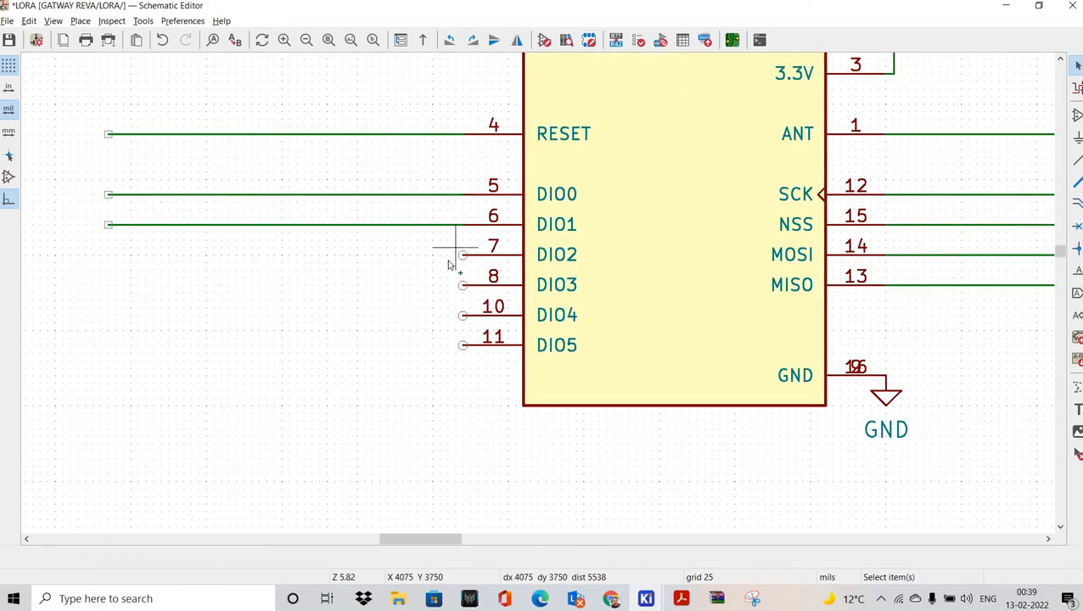
# Step: Add a no-connect flag to pin 11 (DIO5) with the Q tool
pyautogui.press('q')
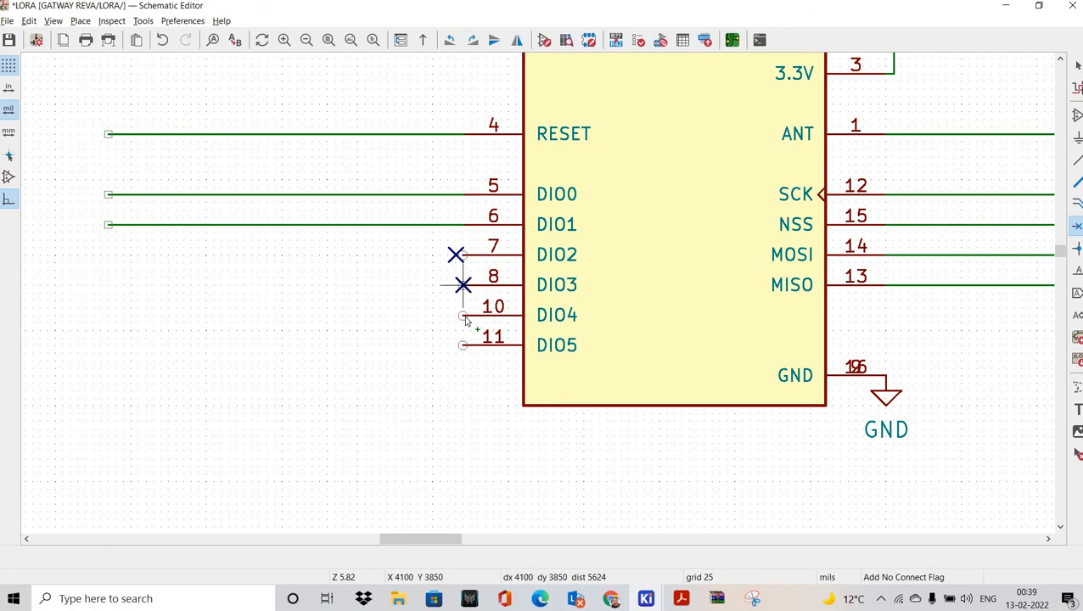
pyautogui.click(462, 345)
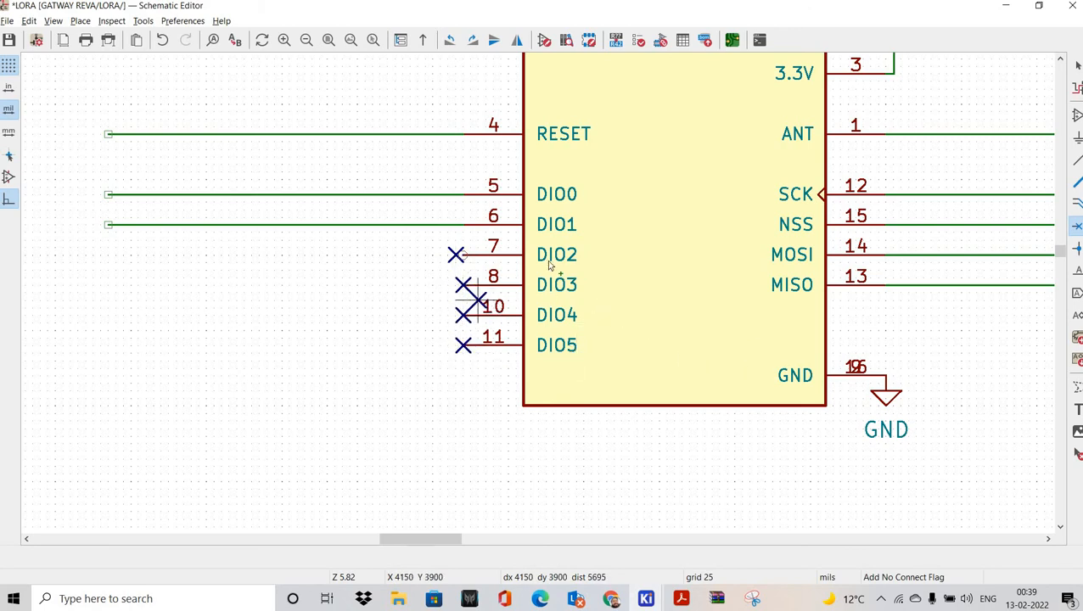
pyautogui.scroll(3, 458, 267)
# Step: Move the misplaced pin 7 no-connect flag onto the pin's end
pyautogui.press('Escape')
pyautogui.moveTo(469, 242); pyautogui.dragTo(537, 309)
pyautogui.press('m')
pyautogui.click(538, 300)
pyautogui.scroll(-3, 536, 299)
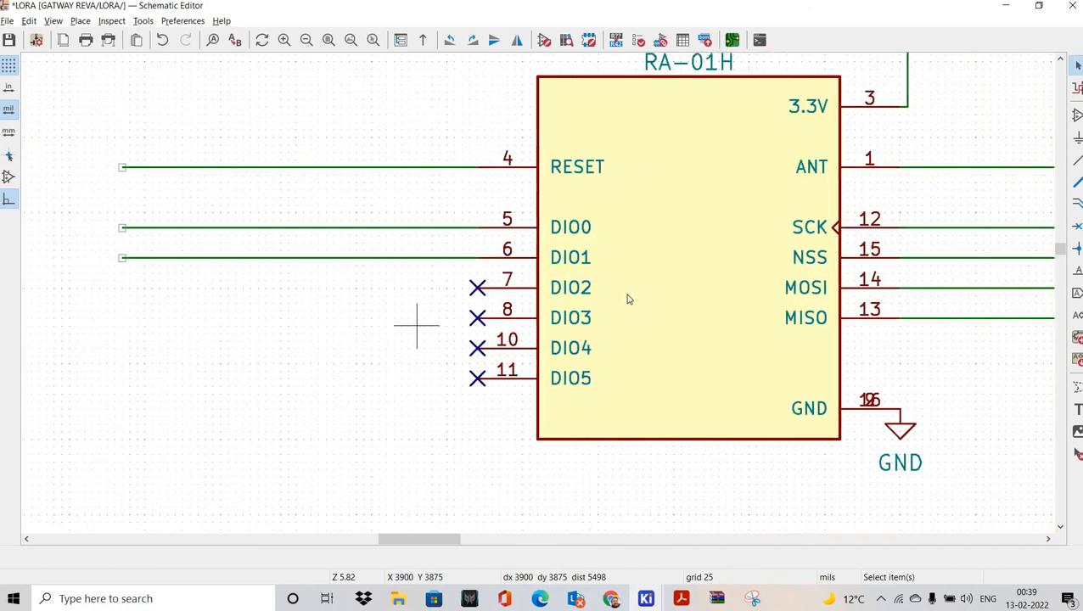
pyautogui.scroll(-6, 446, 301)
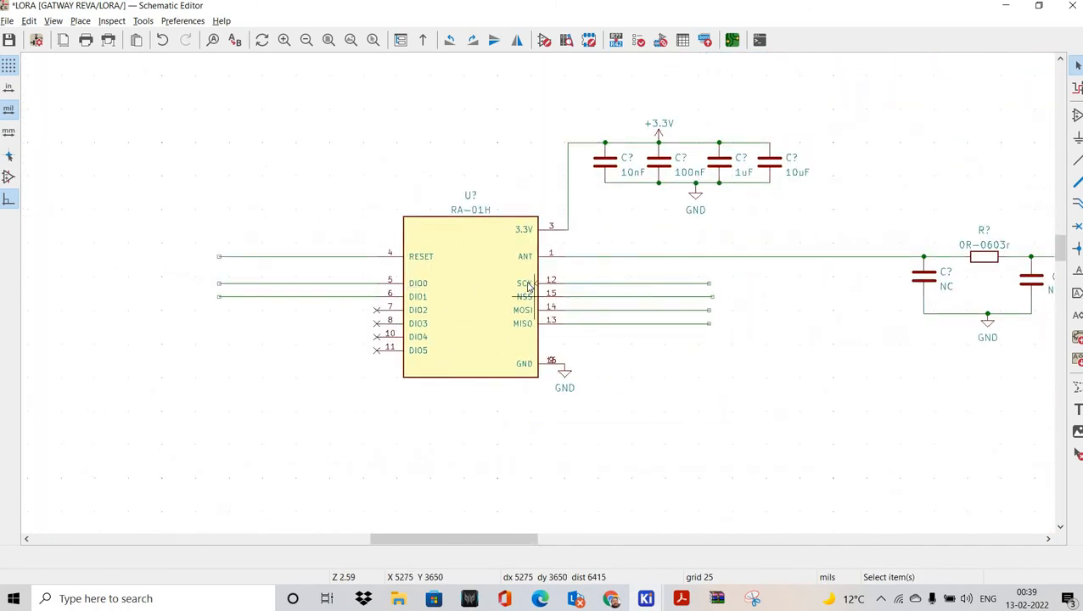
pyautogui.scroll(-2, 498, 297)
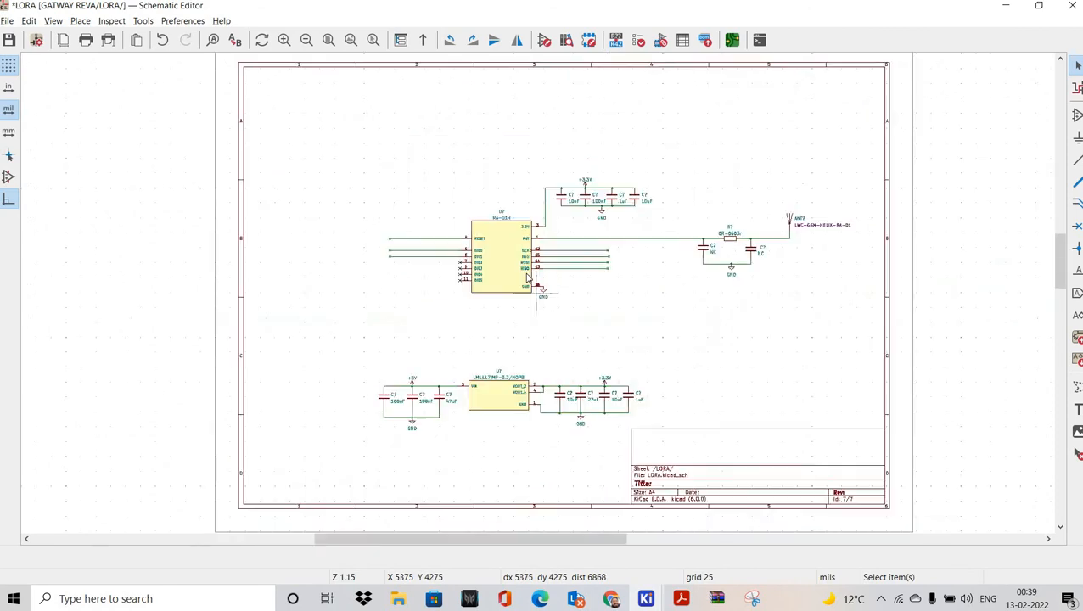
pyautogui.moveTo(581, 290); pyautogui.dragTo(538, 295, button='middle')
pyautogui.scroll(1, 1034, 290)
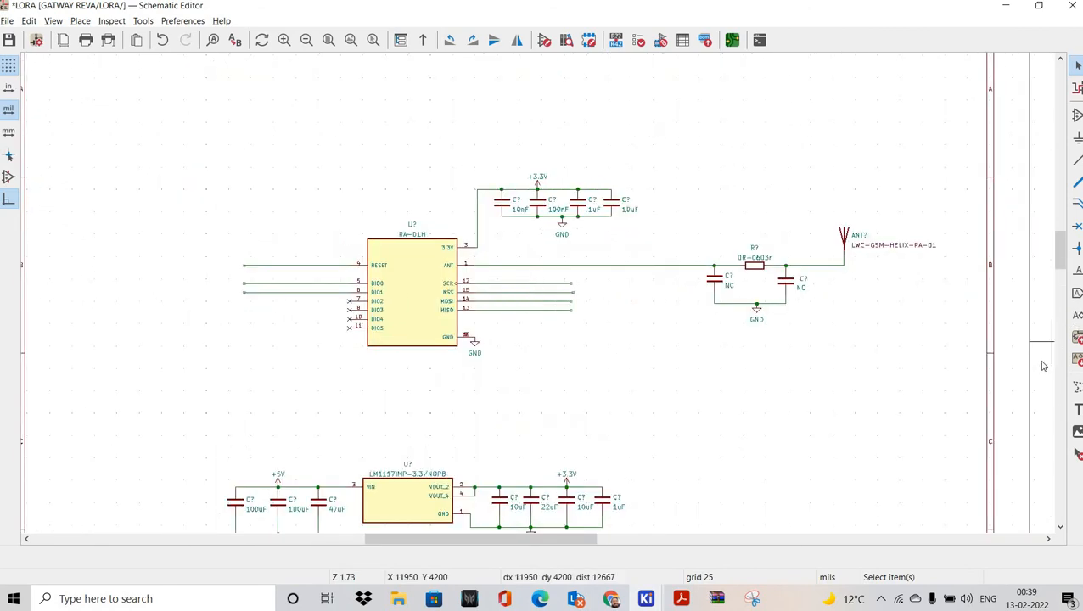
# Step: Place a bold 100-mil 'LORA MODULE' text heading near the top of the sheet
pyautogui.click(1077, 409)
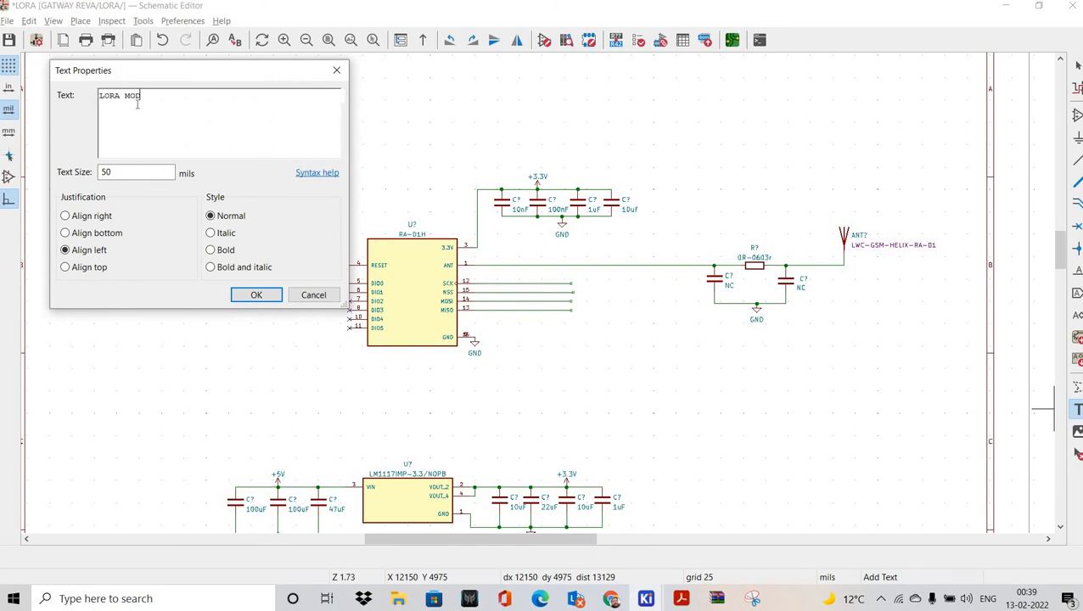
pyautogui.press('Tab')
pyautogui.write('100')
pyautogui.press('Return')
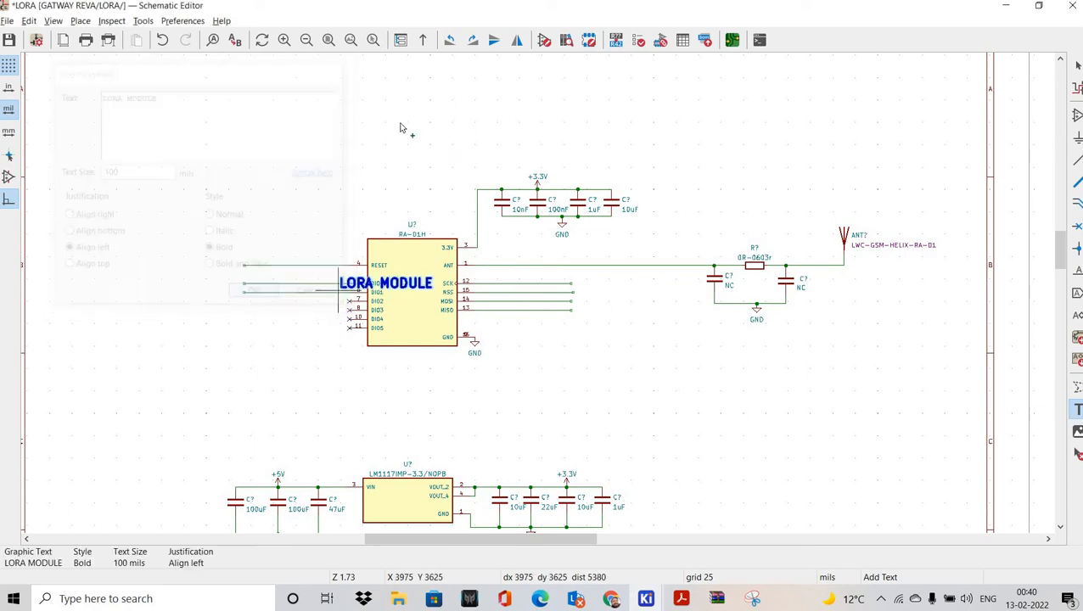
pyautogui.click(403, 127)
# Step: Pan across the sheet, starting and then cancelling another text note
pyautogui.keyDown('shift'); pyautogui.scroll(1, 433, 121); pyautogui.keyUp('shift')
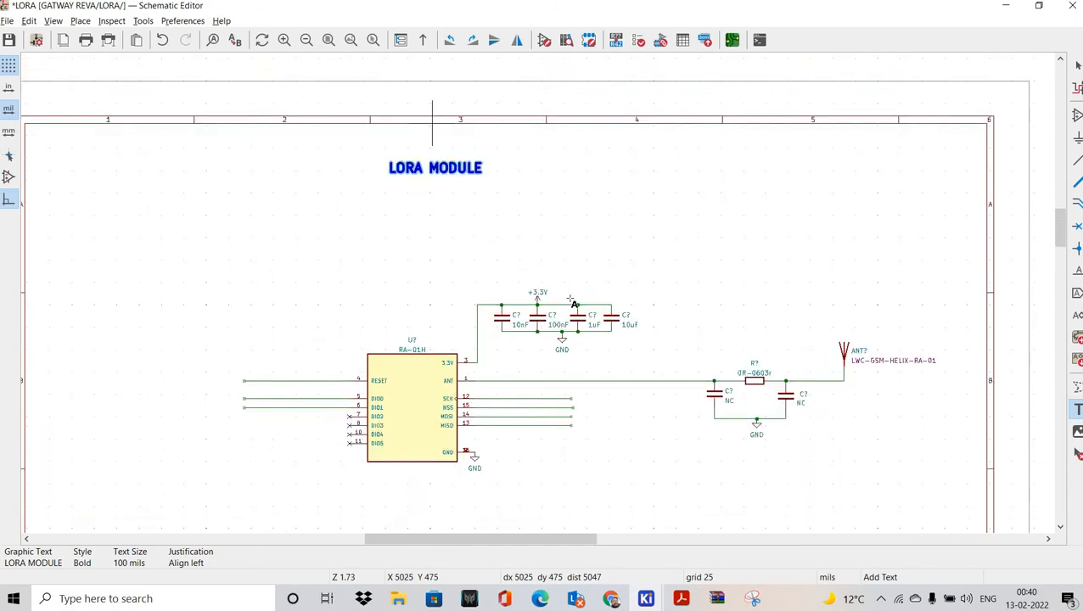
pyautogui.scroll(-1, 434, 183)
pyautogui.keyDown('shift'); pyautogui.scroll(-2, 573, 255); pyautogui.keyUp('shift')
pyautogui.moveTo(576, 248); pyautogui.dragTo(447, 209, button='middle')
pyautogui.scroll(3, 459, 133)
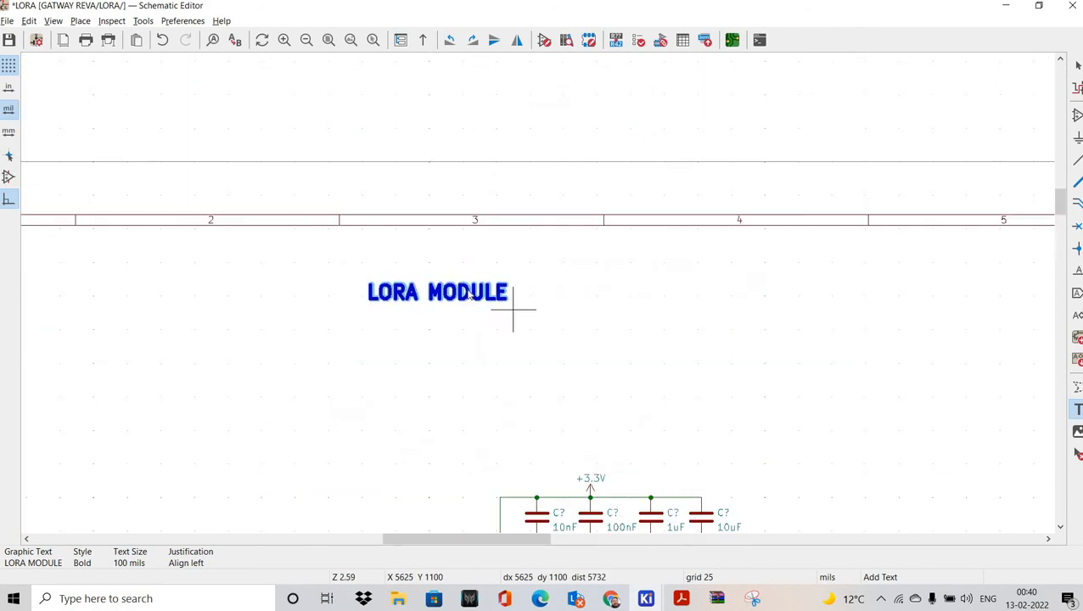
pyautogui.click(513, 310)
pyautogui.press('Escape')
pyautogui.scroll(3, 424, 327)
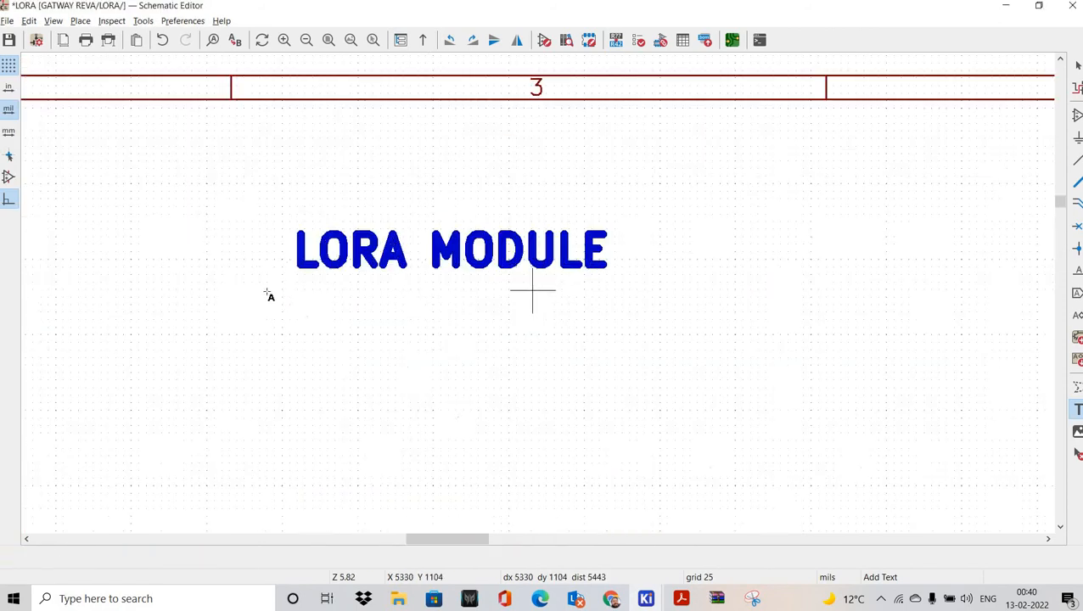
# Step: Draw a graphic line under the LORA MODULE heading
pyautogui.press('i')
pyautogui.click(266, 281)
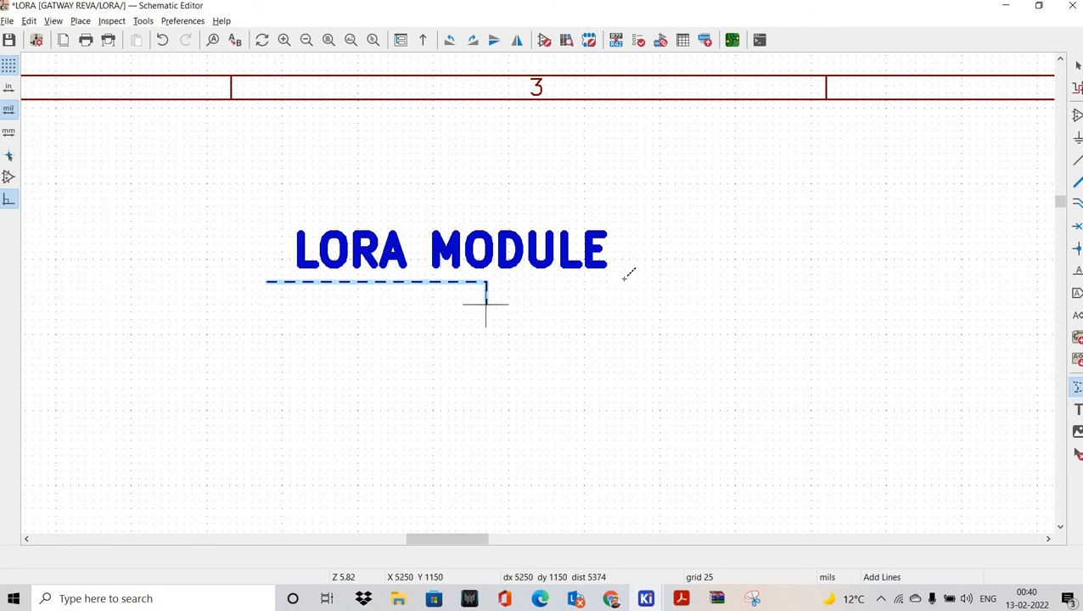
pyautogui.doubleClick(622, 281)
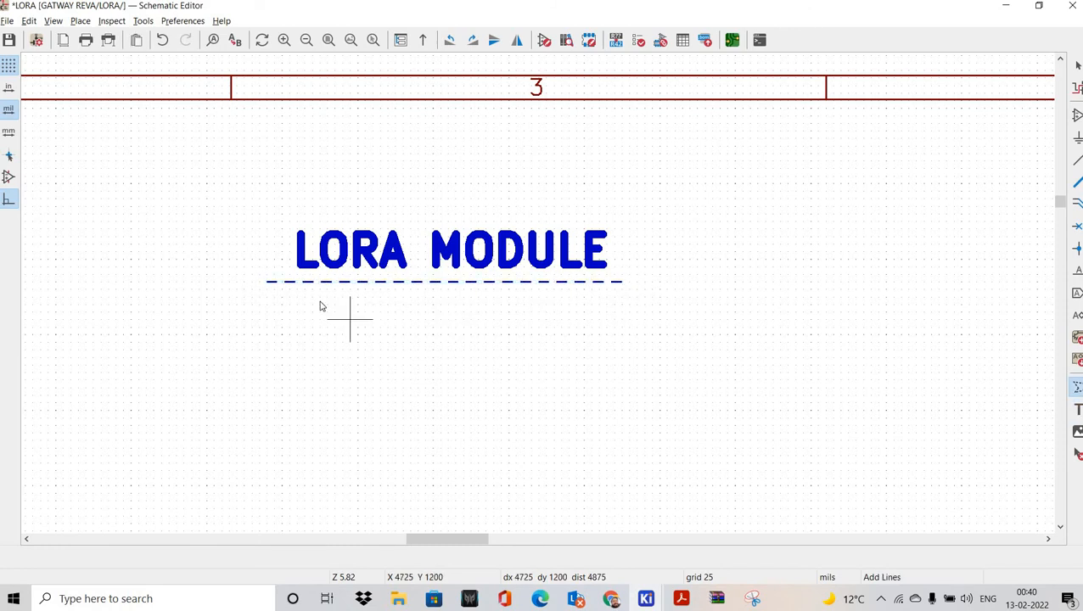
pyautogui.press('Escape')
# Step: Give the underline colour Red 2, Solid style and a 20 mil width
pyautogui.doubleClick(297, 282)
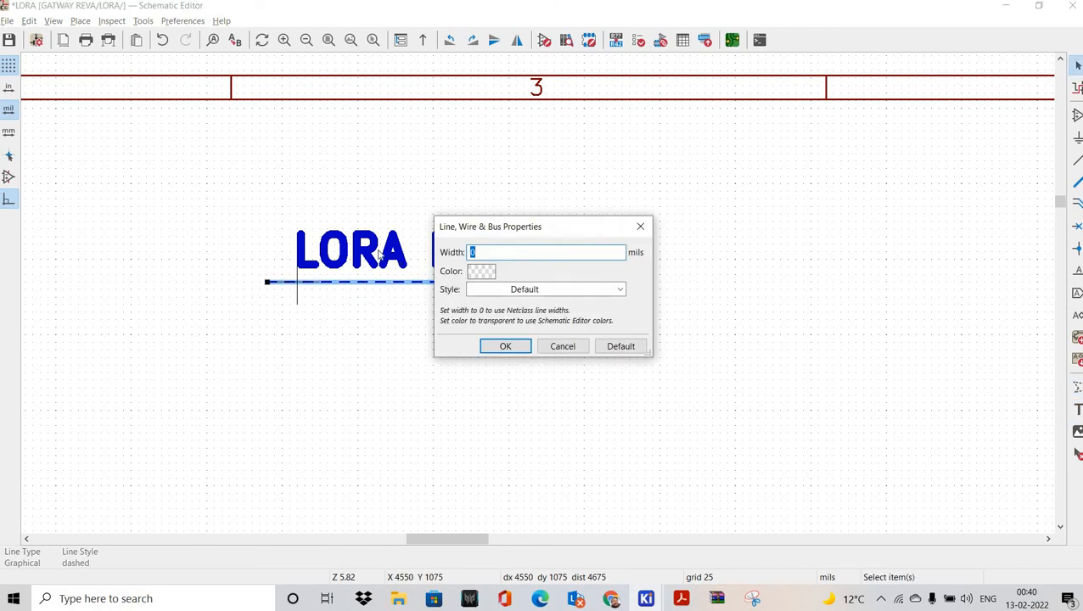
pyautogui.click(481, 270)
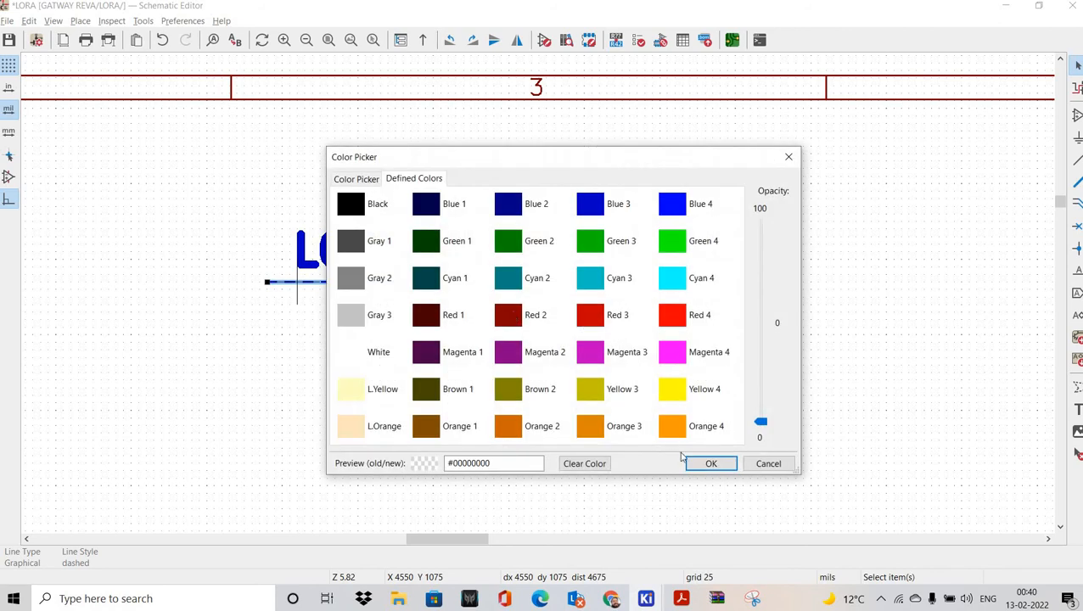
pyautogui.click(514, 315)
pyautogui.click(693, 464)
pyautogui.click(519, 290)
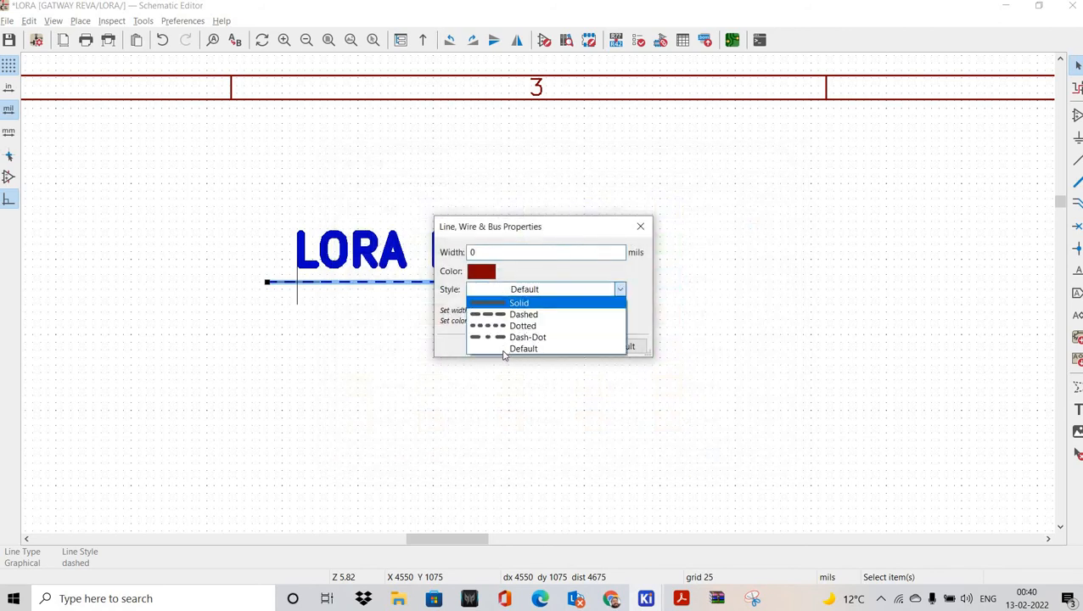
pyautogui.click(516, 303)
pyautogui.moveTo(479, 253); pyautogui.dragTo(410, 254)
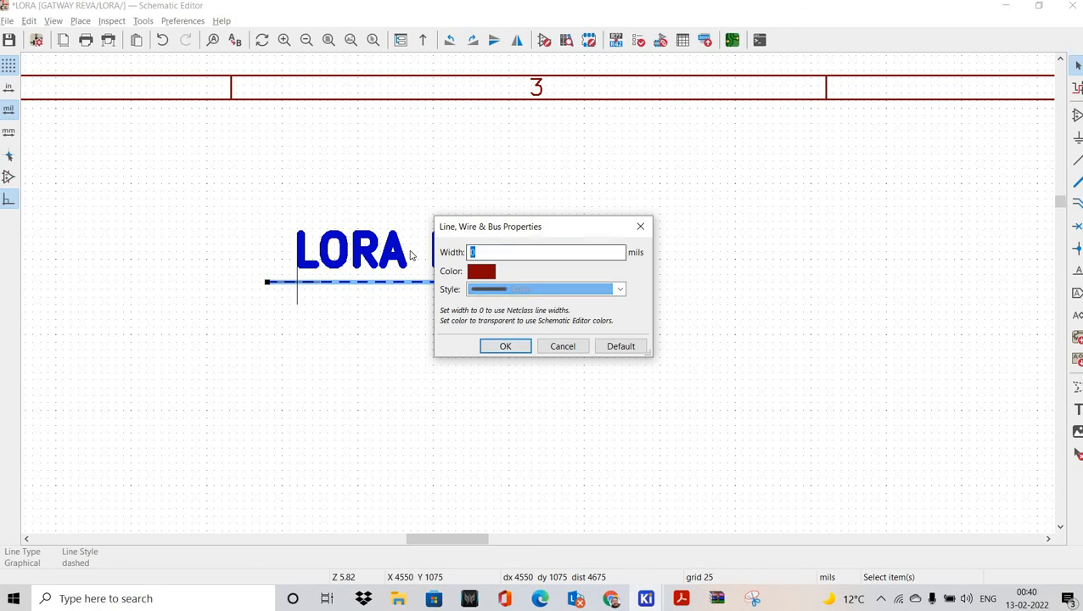
pyautogui.write('20')
pyautogui.press('Return')
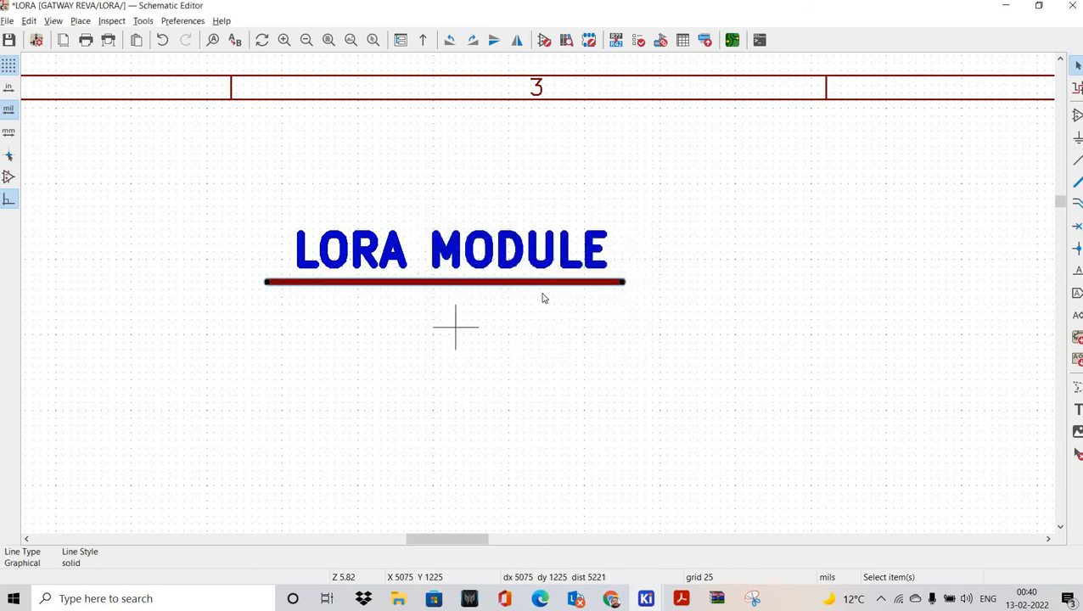
# Step: Enlarge the LORA MODULE heading text to 150 mil
pyautogui.scroll(-6, 545, 297)
pyautogui.scroll(2, 449, 122)
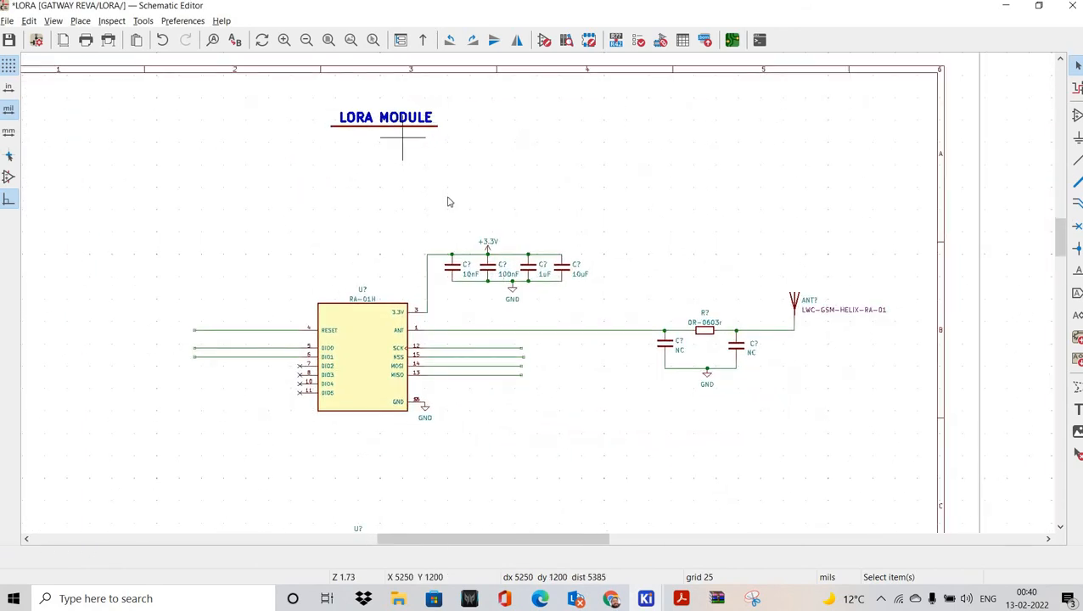
pyautogui.doubleClick(396, 118)
pyautogui.click(117, 173)
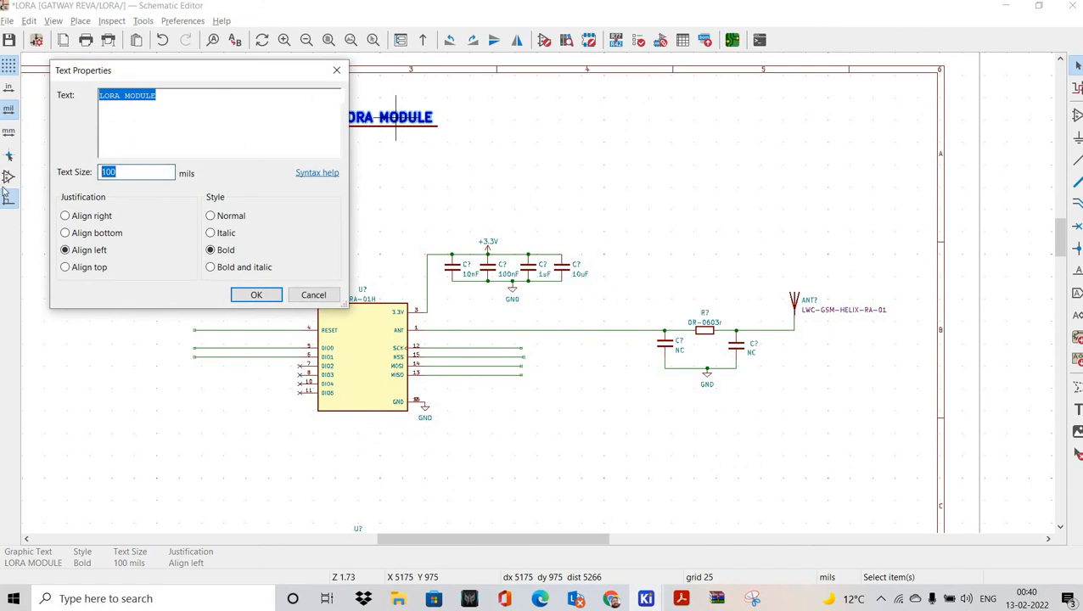
pyautogui.press('Return')
# Step: Shift the red underline right so it sits beneath the heading
pyautogui.scroll(4, 499, 338)
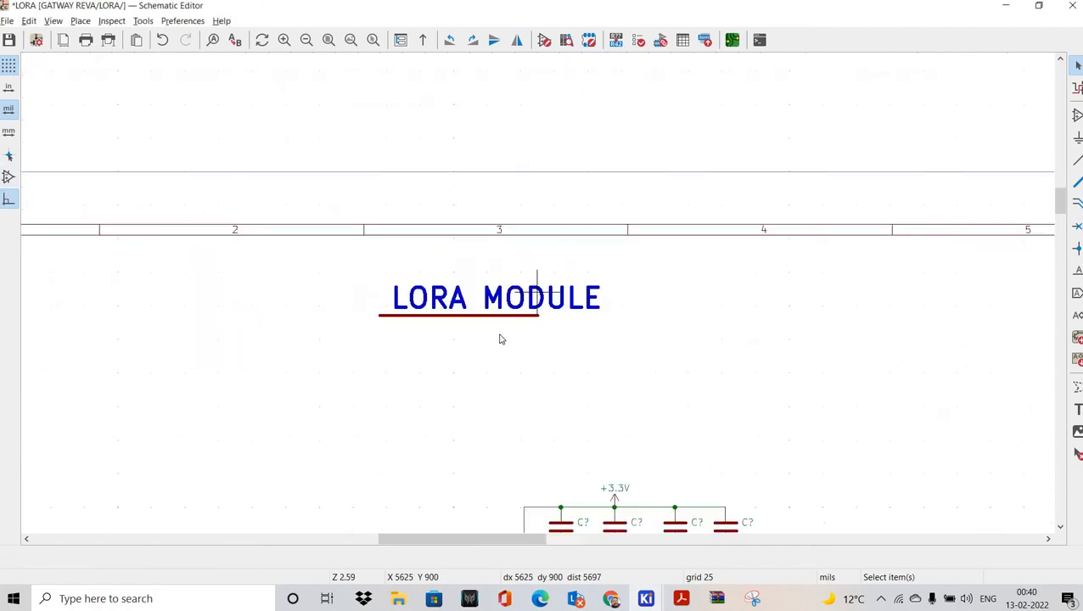
pyautogui.moveTo(502, 329); pyautogui.dragTo(558, 330)
pyautogui.click(564, 338)
# Step: Extend the underline with a second Red 2, Solid line under the heading
pyautogui.scroll(2, 564, 338)
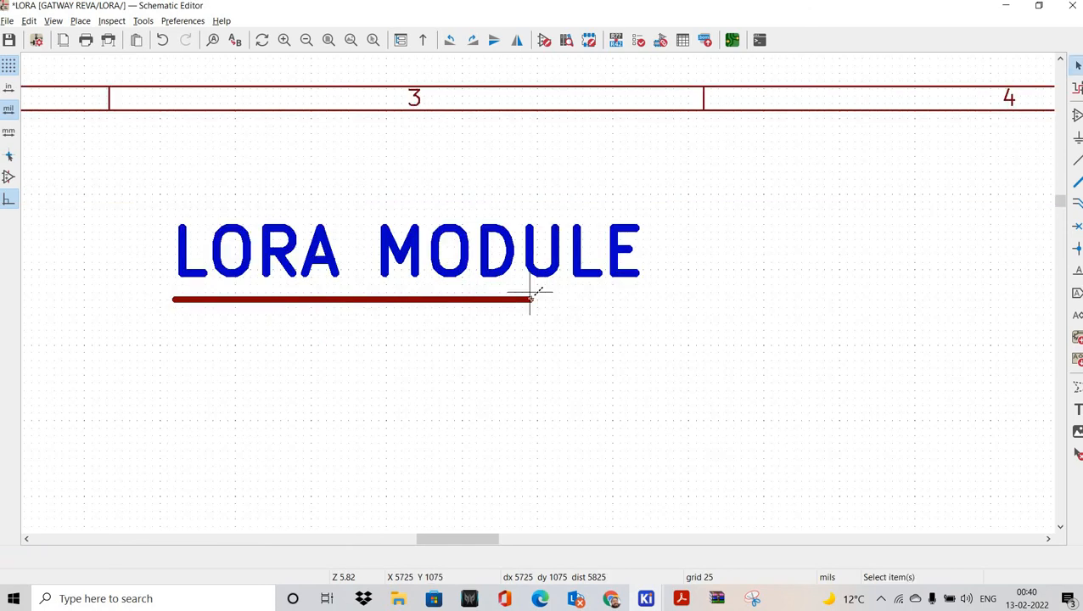
pyautogui.press('i')
pyautogui.click(530, 298)
pyautogui.scroll(2, 545, 303)
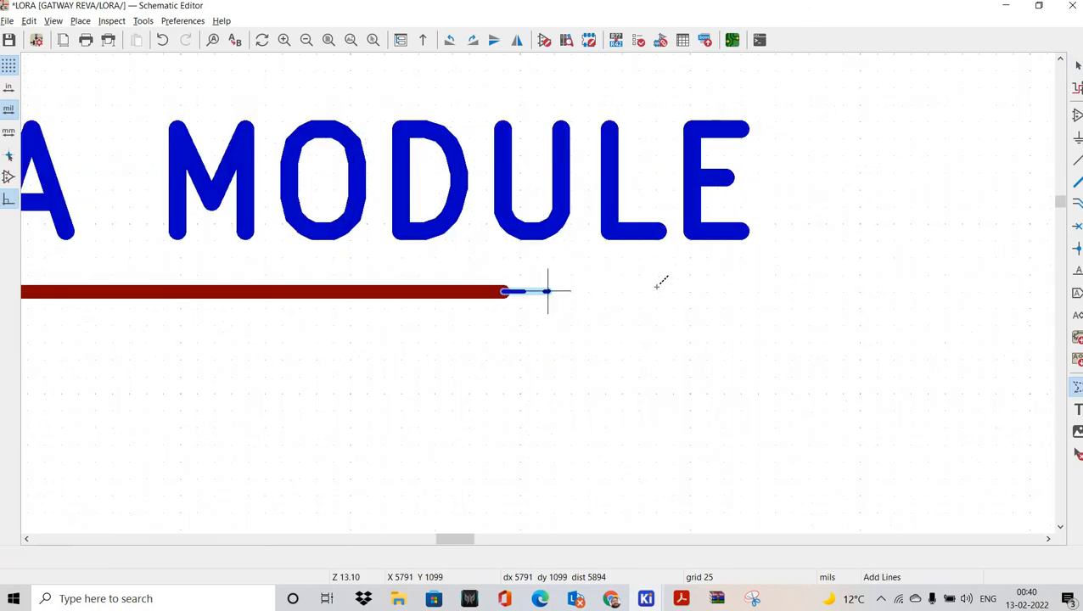
pyautogui.doubleClick(758, 291)
pyautogui.click(481, 271)
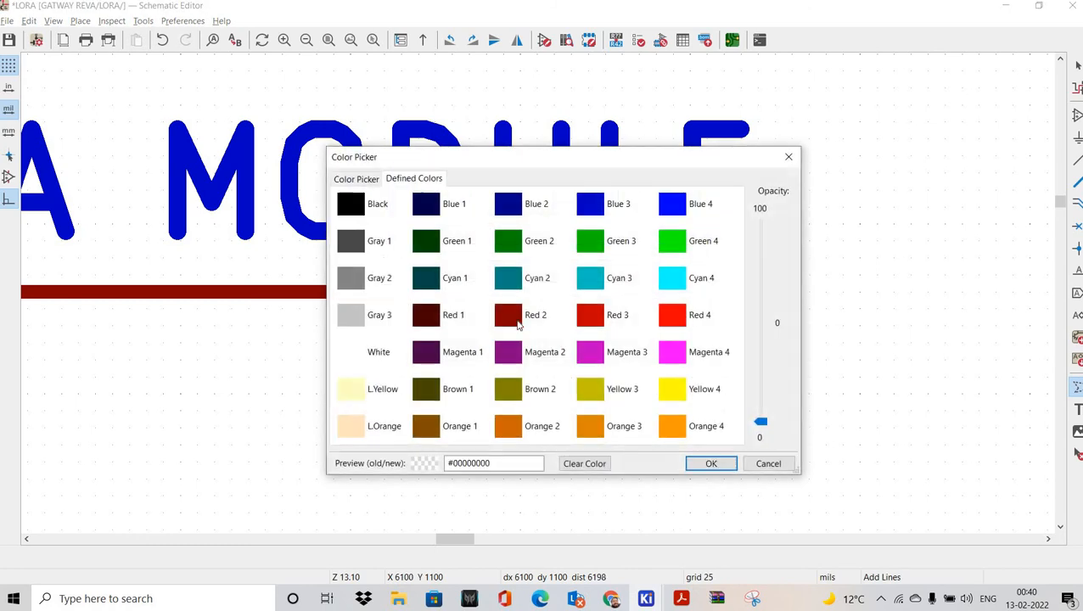
pyautogui.click(507, 315)
pyautogui.click(712, 463)
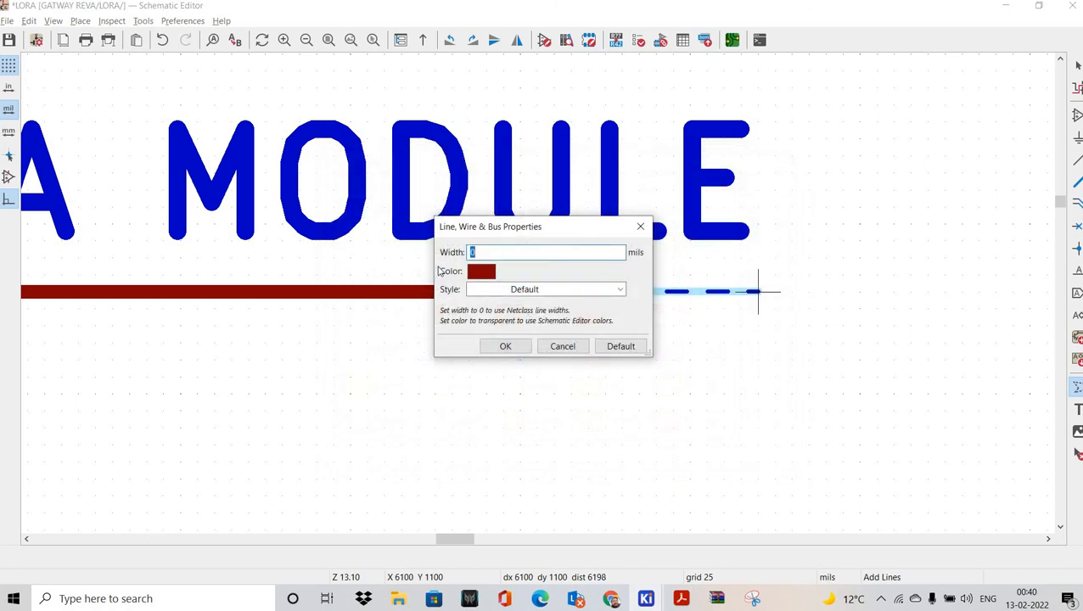
pyautogui.click(546, 289)
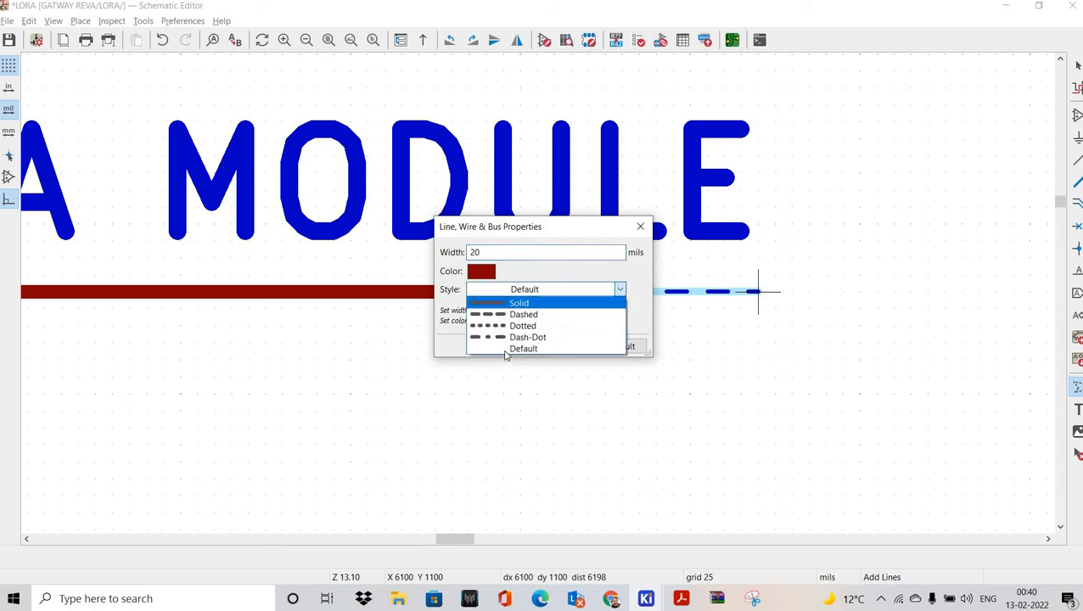
pyautogui.click(535, 300)
pyautogui.click(505, 346)
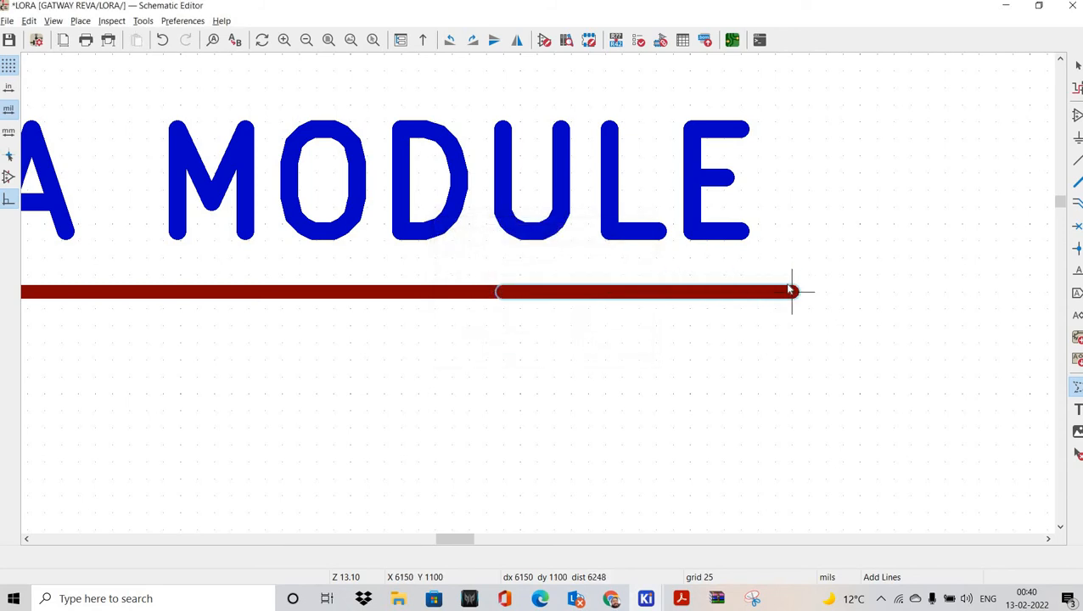
pyautogui.press('Escape')
# Step: Save the schematic with Ctrl+S
pyautogui.scroll(-5, 543, 293)
pyautogui.moveTo(365, 485); pyautogui.dragTo(415, 179, button='middle')
pyautogui.scroll(-4, 475, 241)
pyautogui.scroll(2, 485, 243)
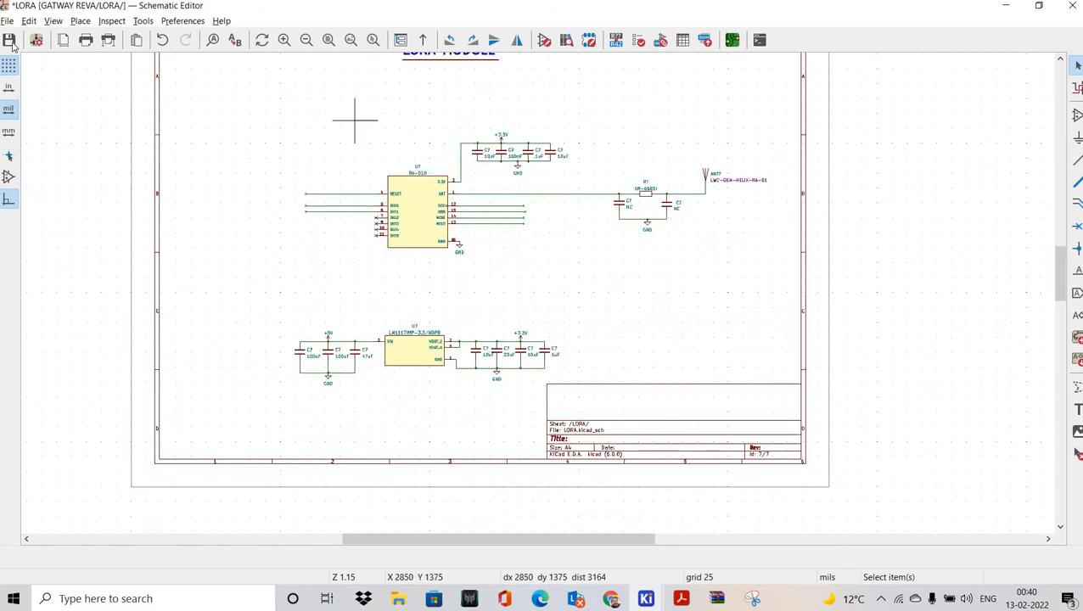
pyautogui.hotkey('ctrl', 's')
pyautogui.scroll(5, 406, 208)
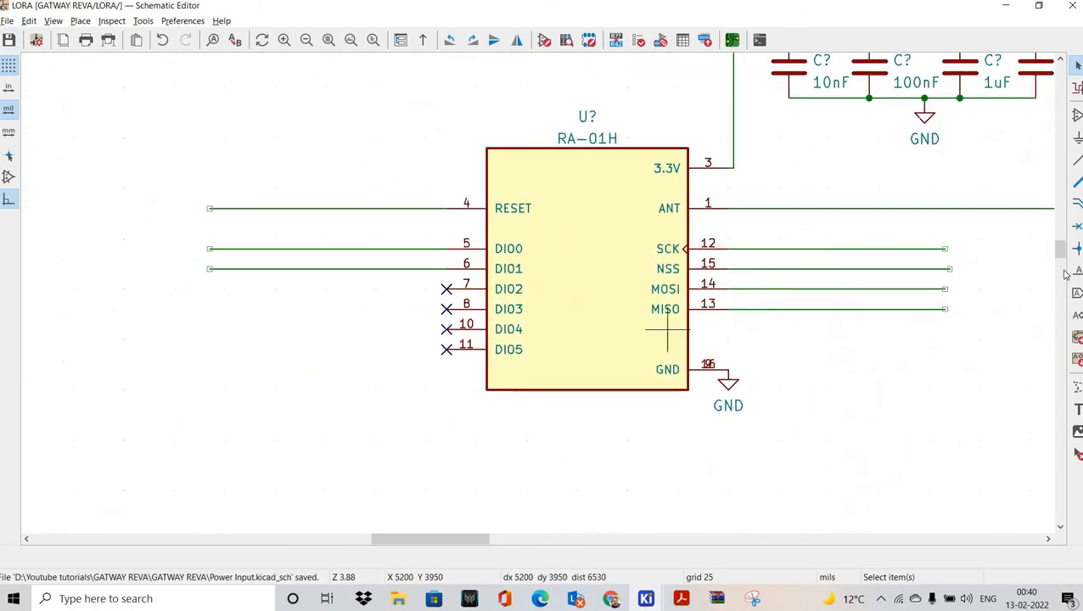
# Step: Place net labels LORA_RESET and LORA_INT1 on the RESET and DIO0 wires
pyautogui.write('l')
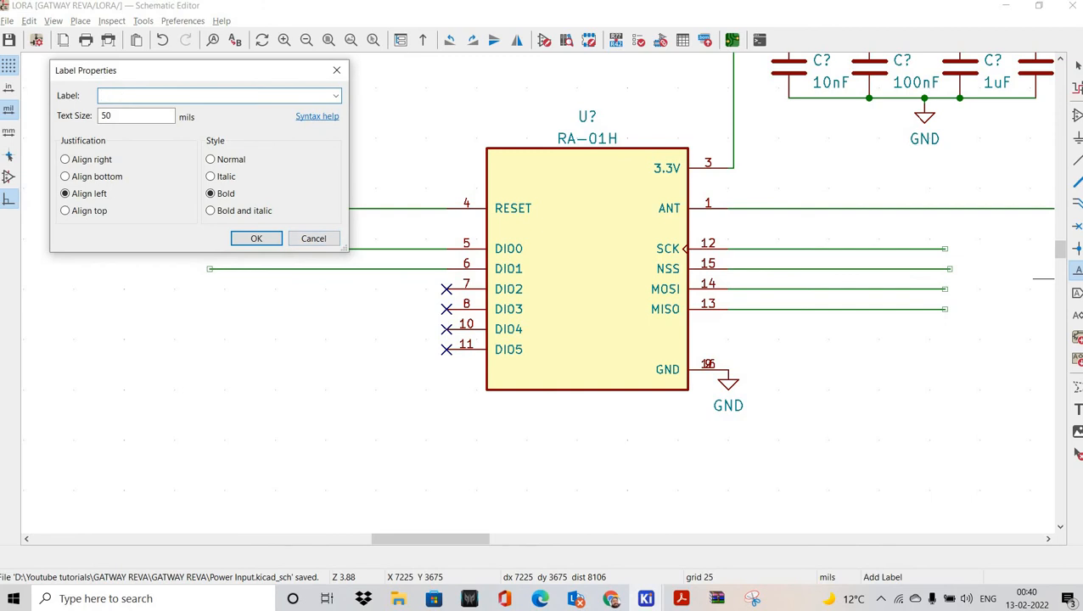
pyautogui.write('RA_RESET')
pyautogui.click(256, 238)
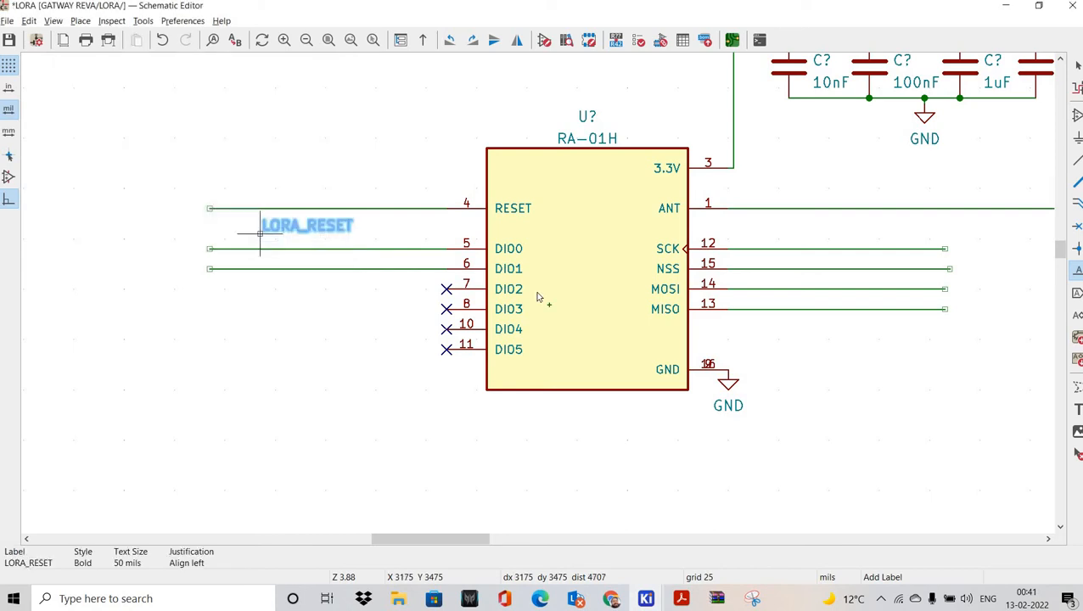
pyautogui.scroll(3, 537, 296)
pyautogui.click(551, 368)
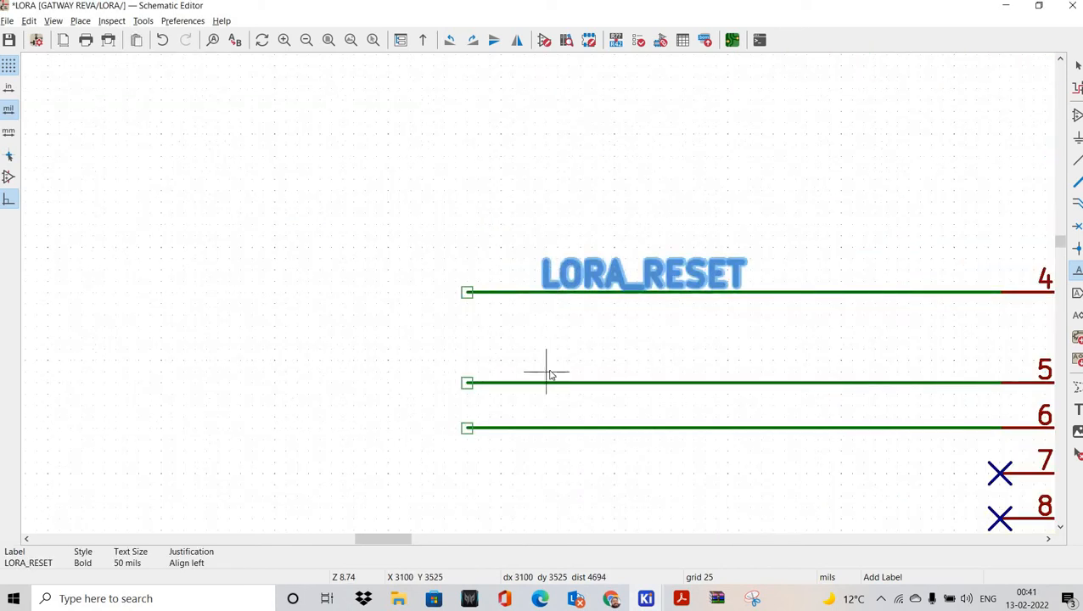
pyautogui.click(552, 376)
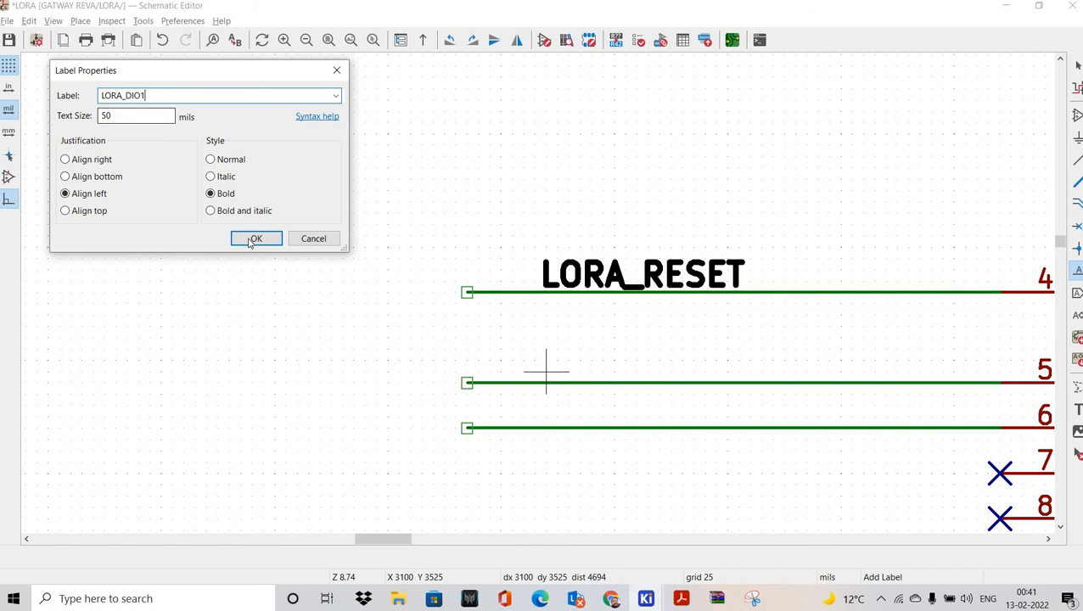
pyautogui.doubleClick(167, 97)
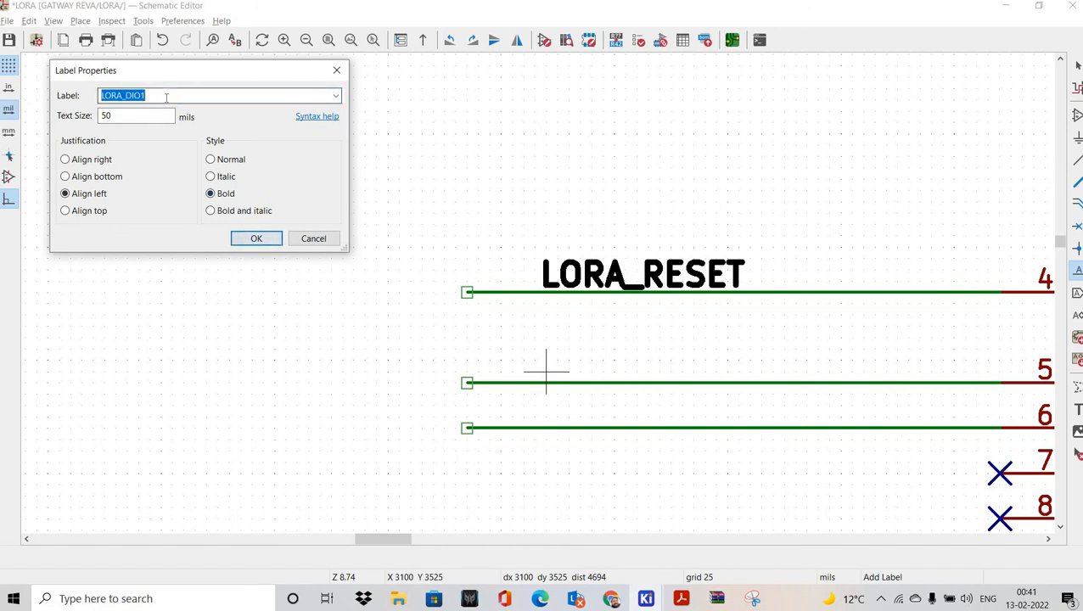
pyautogui.click(166, 98)
pyautogui.press('Return')
pyautogui.click(545, 384)
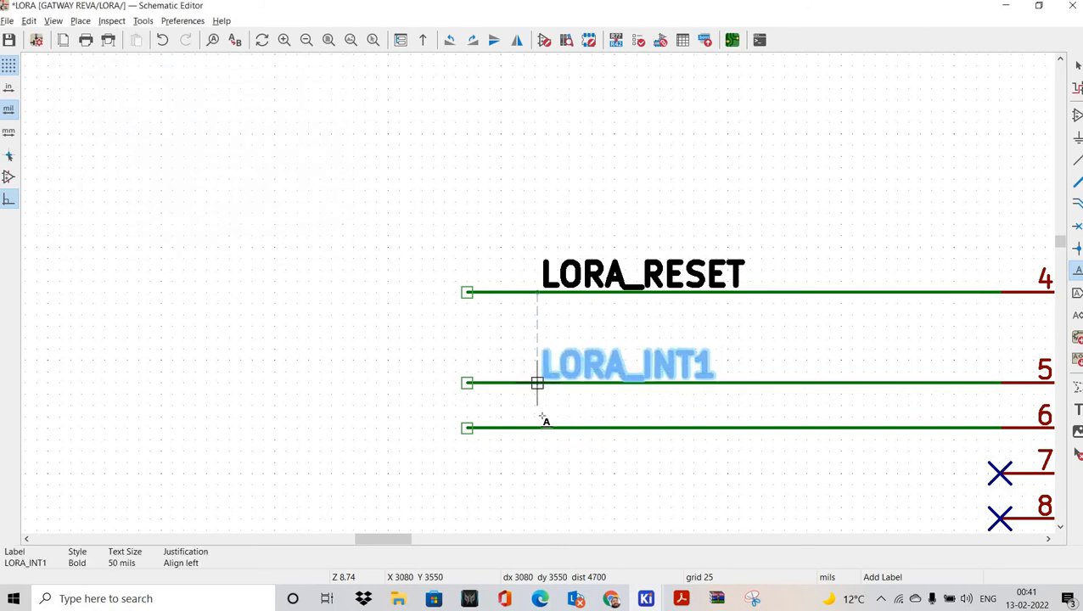
# Step: Label the DIO1 wire LORA_GPIO_INPUT
pyautogui.click(546, 416)
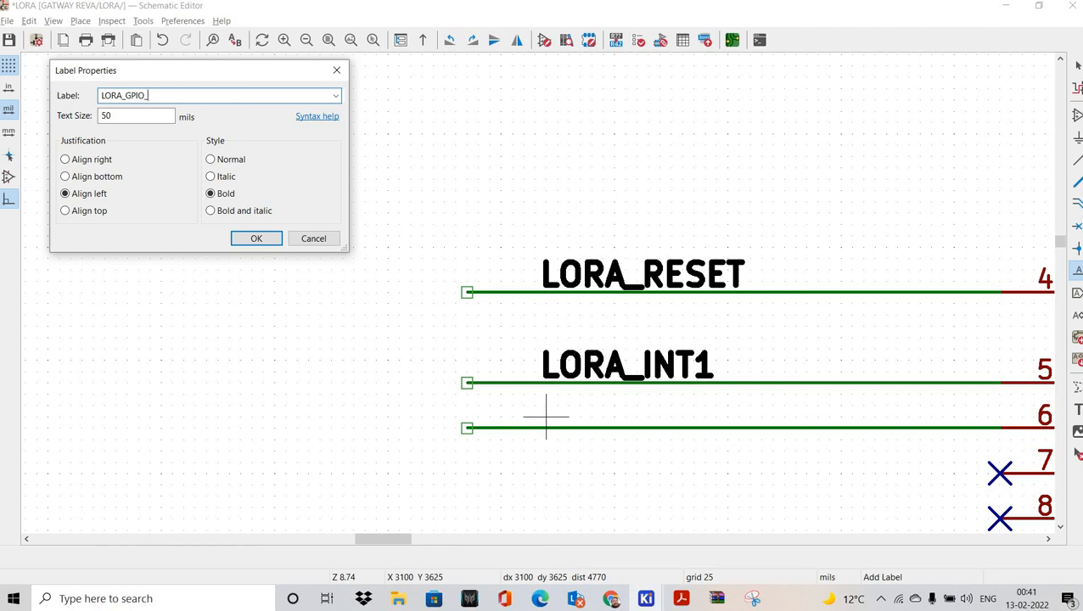
pyautogui.write('UT')
pyautogui.press('Return')
pyautogui.click(536, 430)
pyautogui.scroll(-2, 493, 373)
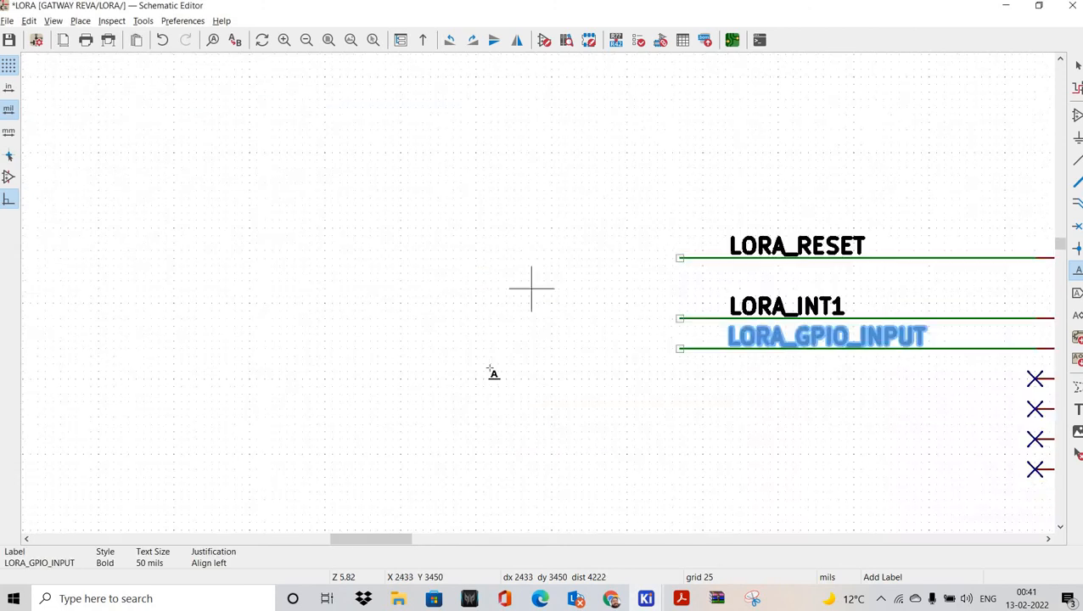
pyautogui.scroll(-5, 492, 373)
pyautogui.scroll(5, 582, 368)
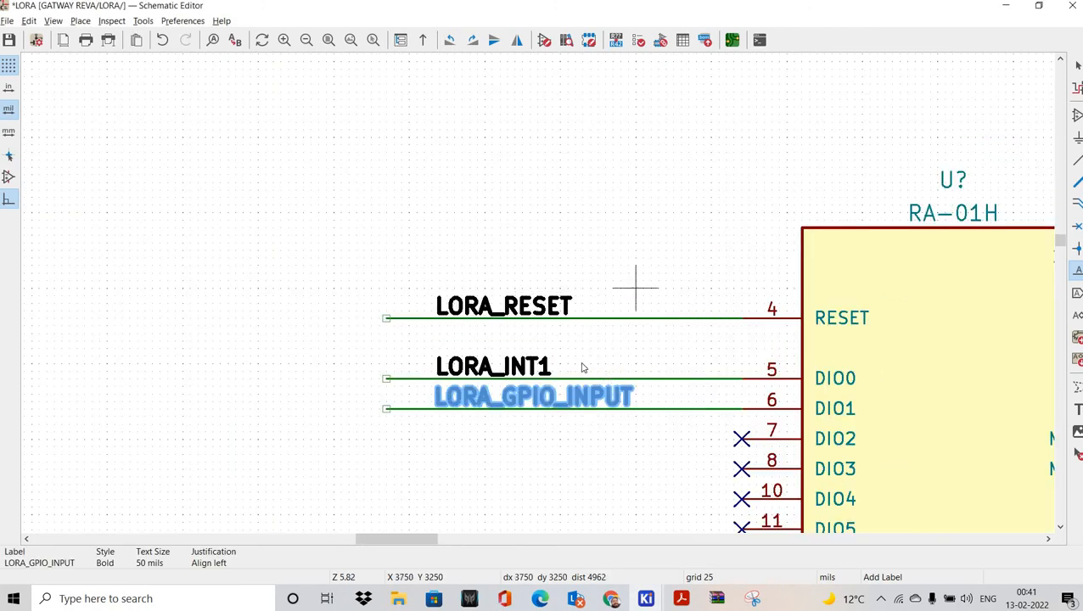
pyautogui.press('Escape')
# Step: Change the LORA_RESET, LORA_INT1 and LORA_GPIO_INPUT labels from bold to Normal style
pyautogui.doubleClick(522, 305)
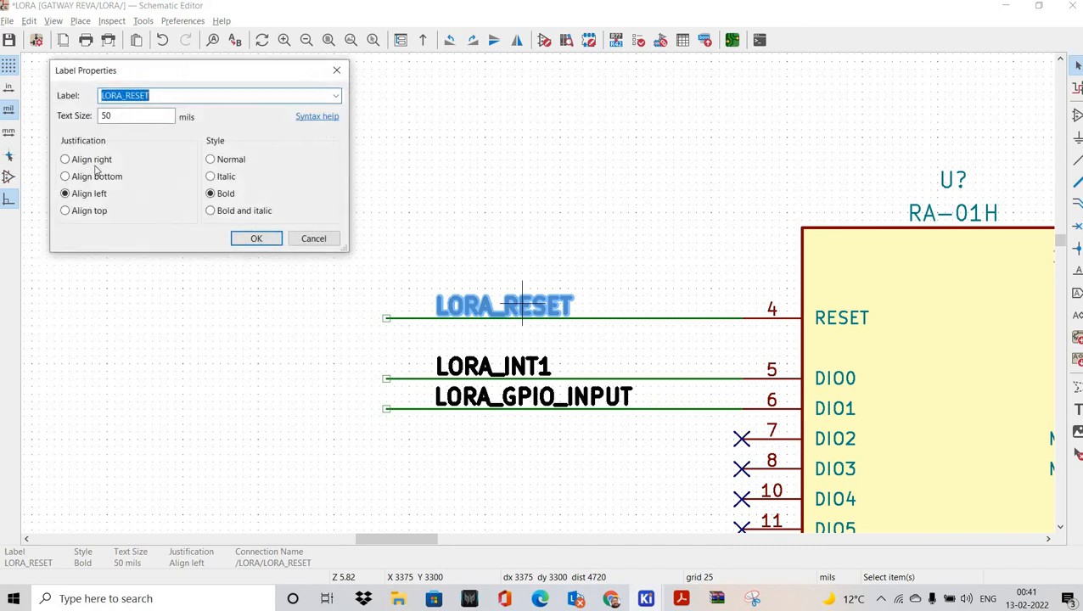
pyautogui.click(210, 158)
pyautogui.click(256, 238)
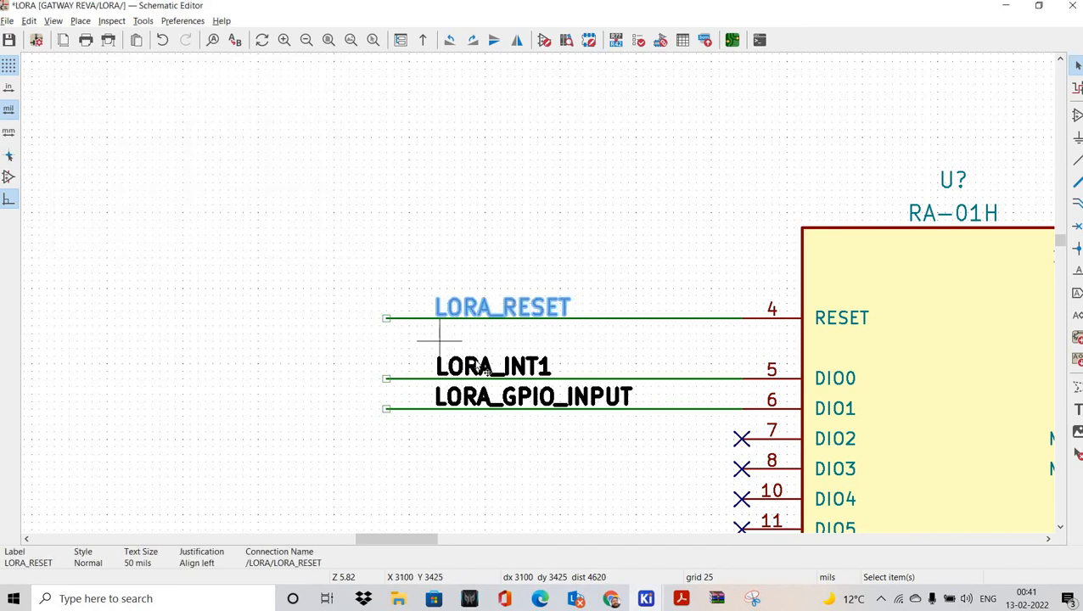
pyautogui.doubleClick(477, 357)
pyautogui.click(210, 159)
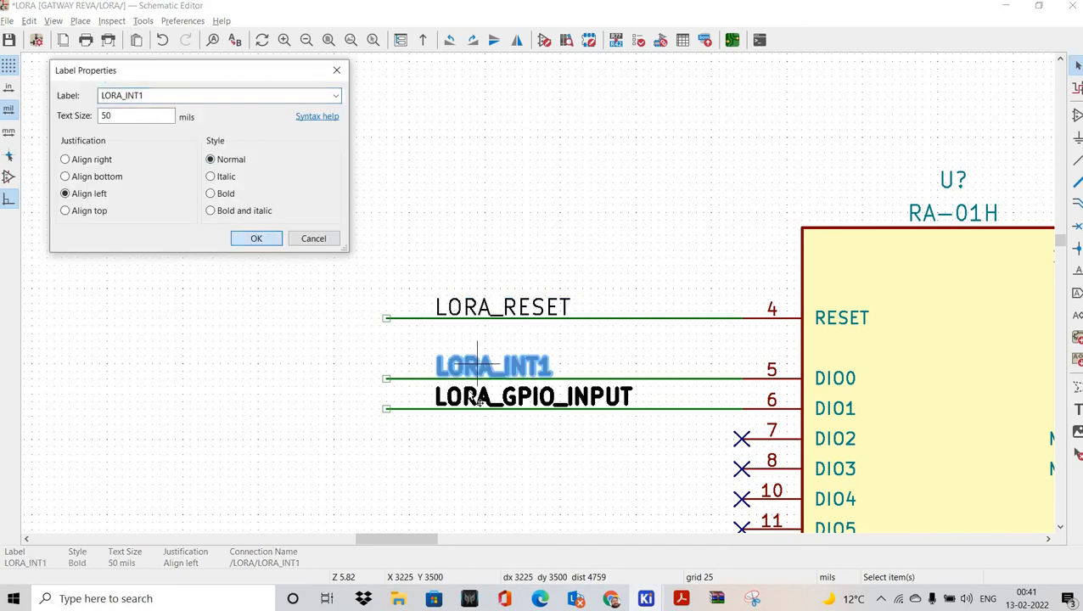
pyautogui.click(255, 237)
pyautogui.doubleClick(469, 397)
pyautogui.click(211, 159)
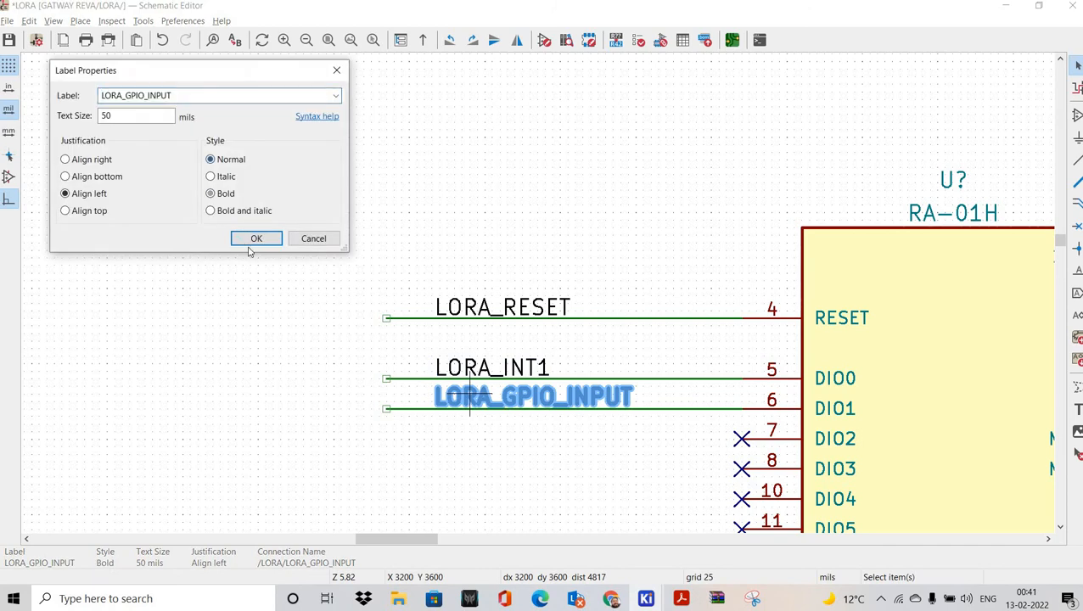
pyautogui.click(255, 239)
pyautogui.scroll(-3, 585, 280)
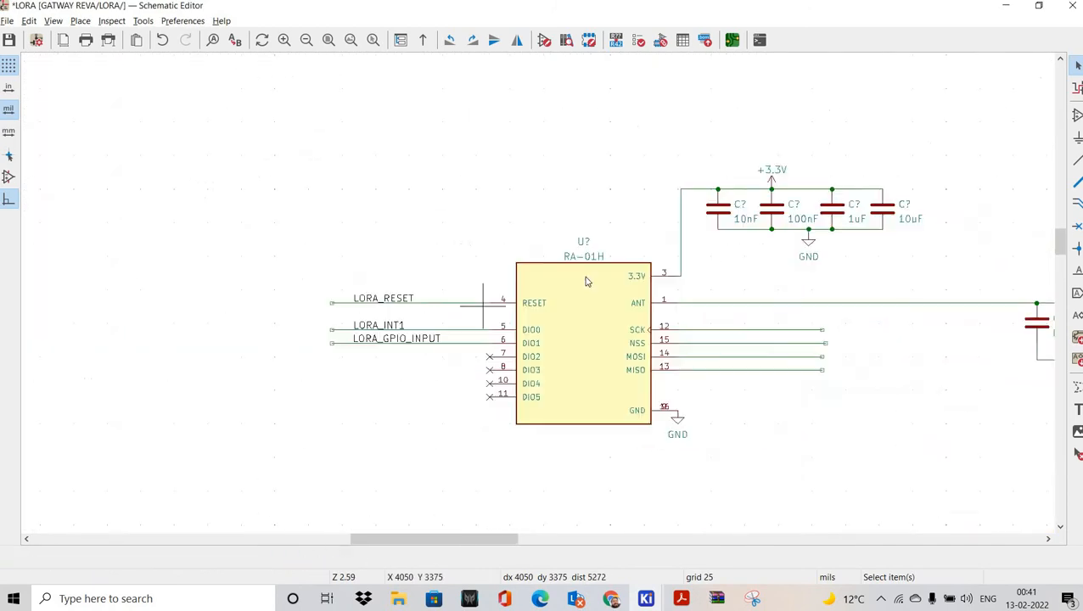
pyautogui.scroll(2, 491, 254)
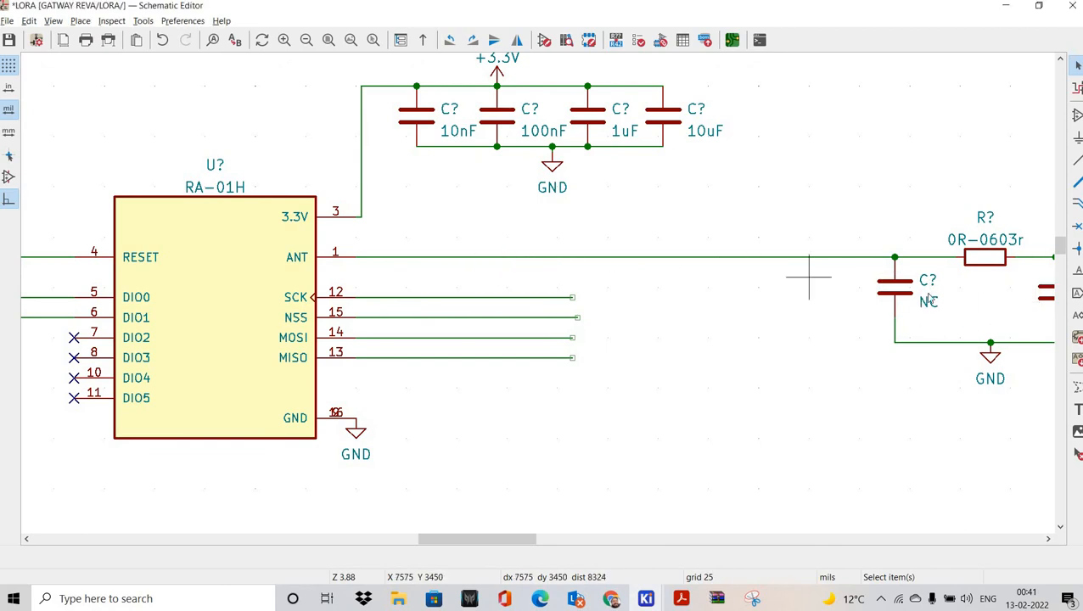
# Step: Add normal-style net labels RF_50 on the ANT wire and ANT1 at the antenna
pyautogui.press('l')
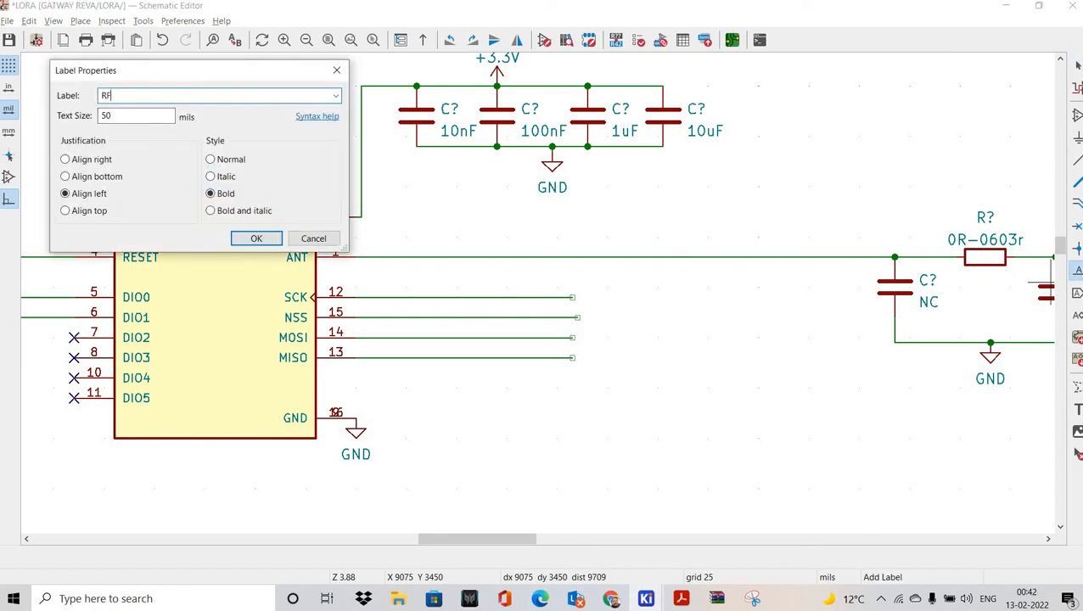
pyautogui.click(214, 159)
pyautogui.press('Return')
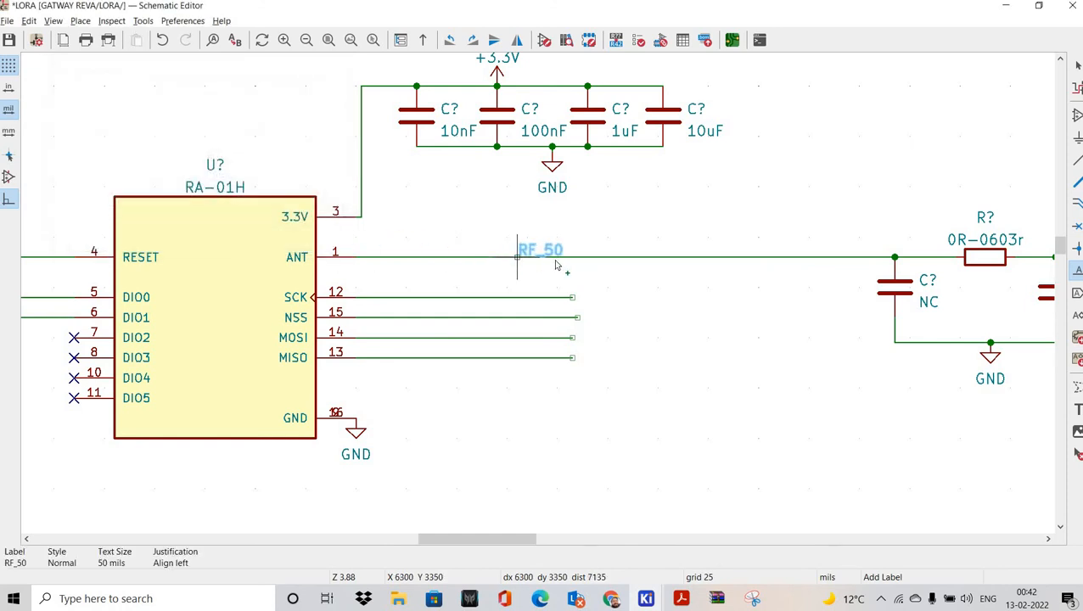
pyautogui.click(559, 257)
pyautogui.hscroll(3, 739, 282)
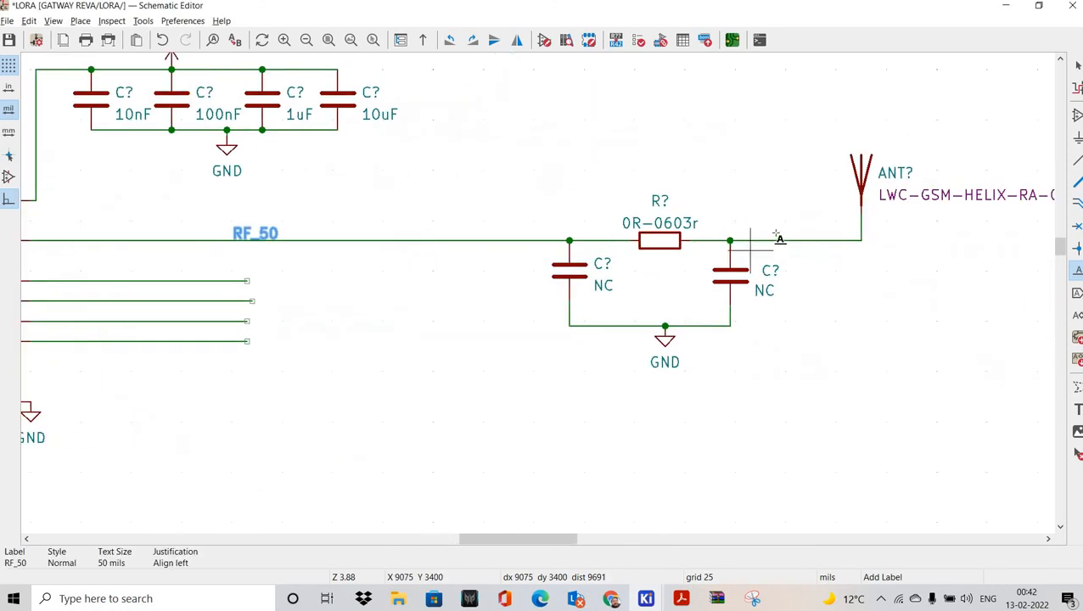
pyautogui.click(775, 229)
pyautogui.write('ANT1')
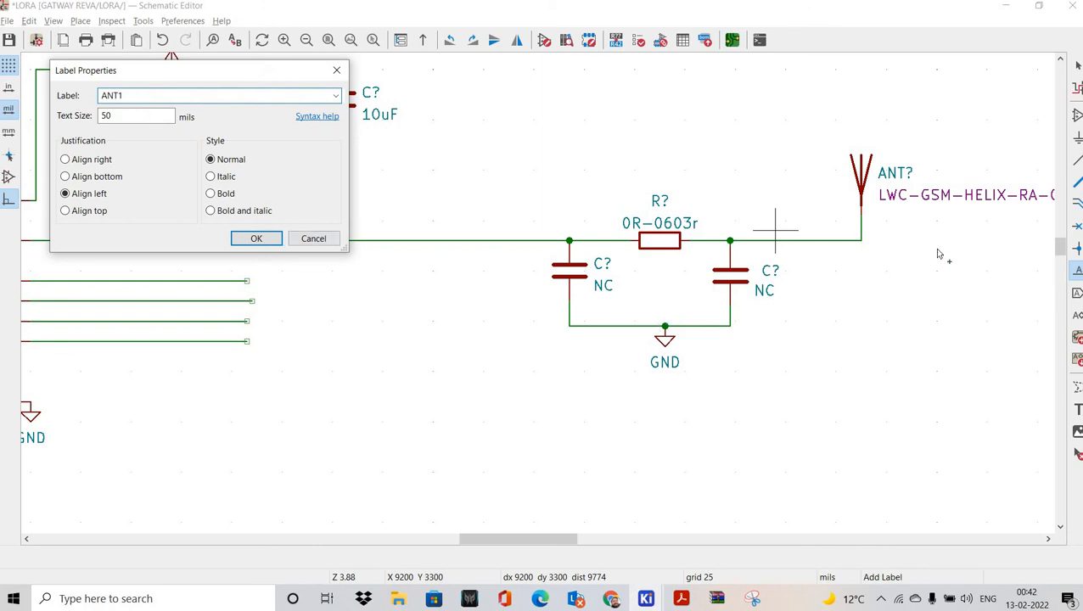
pyautogui.press('Return')
pyautogui.hscroll(-3, 679, 246)
pyautogui.click(670, 241)
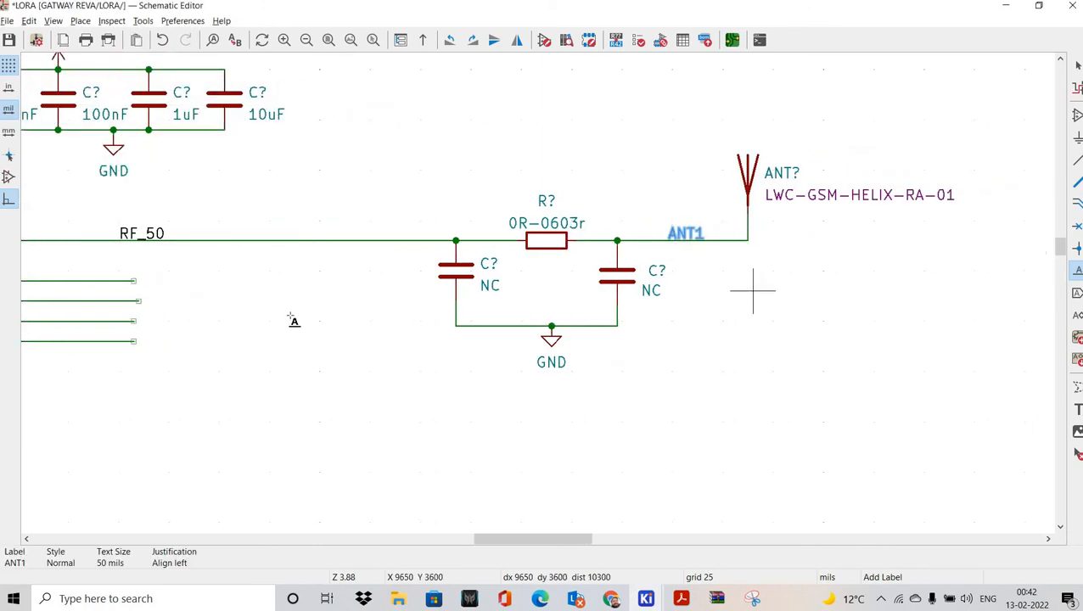
pyautogui.hscroll(-3, 294, 320)
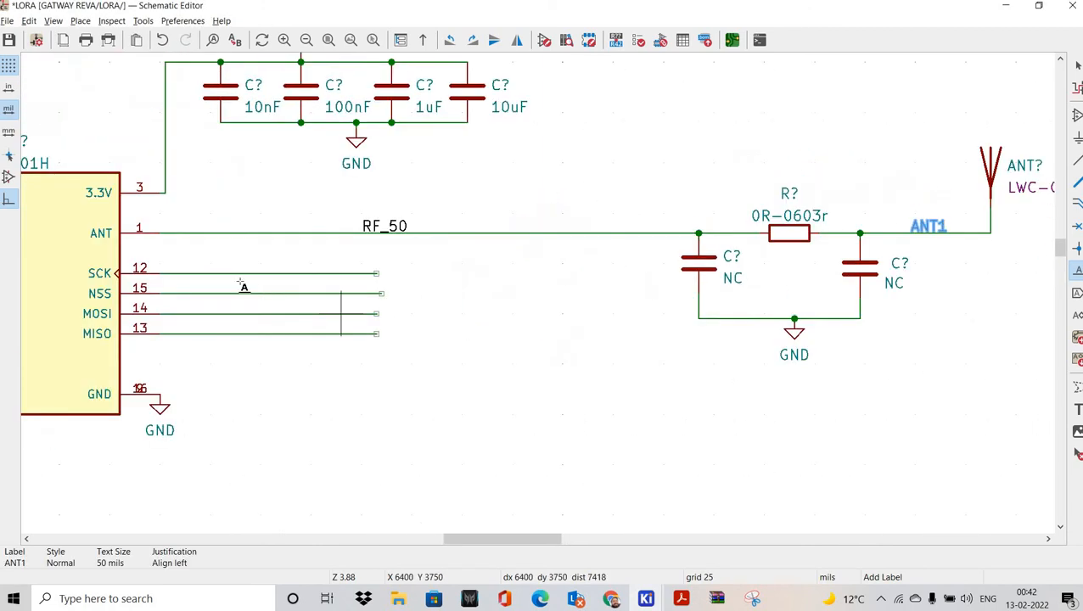
pyautogui.click(196, 227)
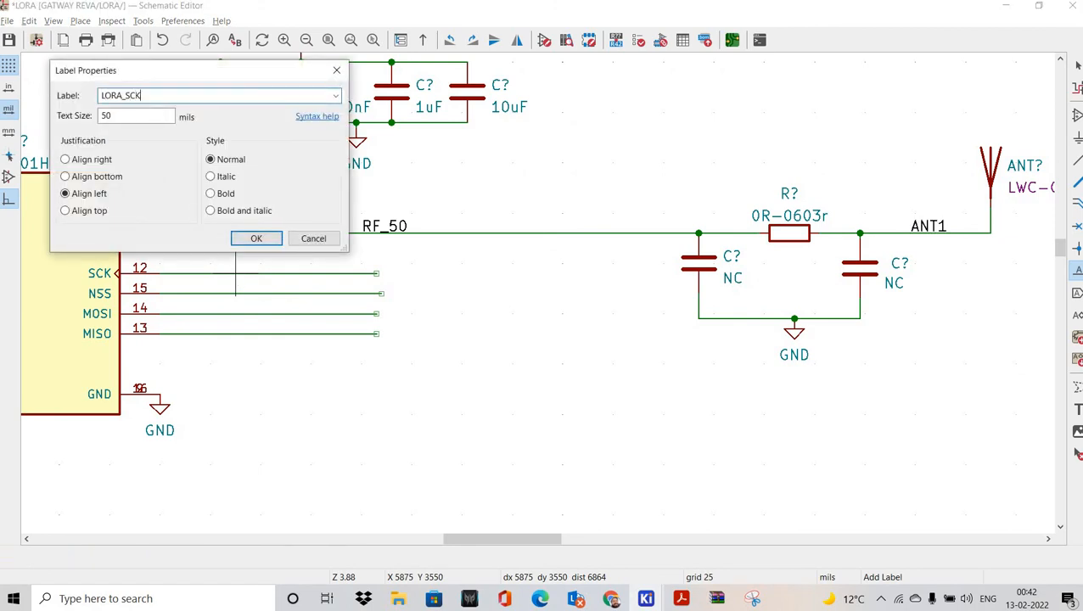
# Step: Place net labels LORA_SCK, LORA_NSS and LORA_MOSI on their SPI wires
pyautogui.press('Return')
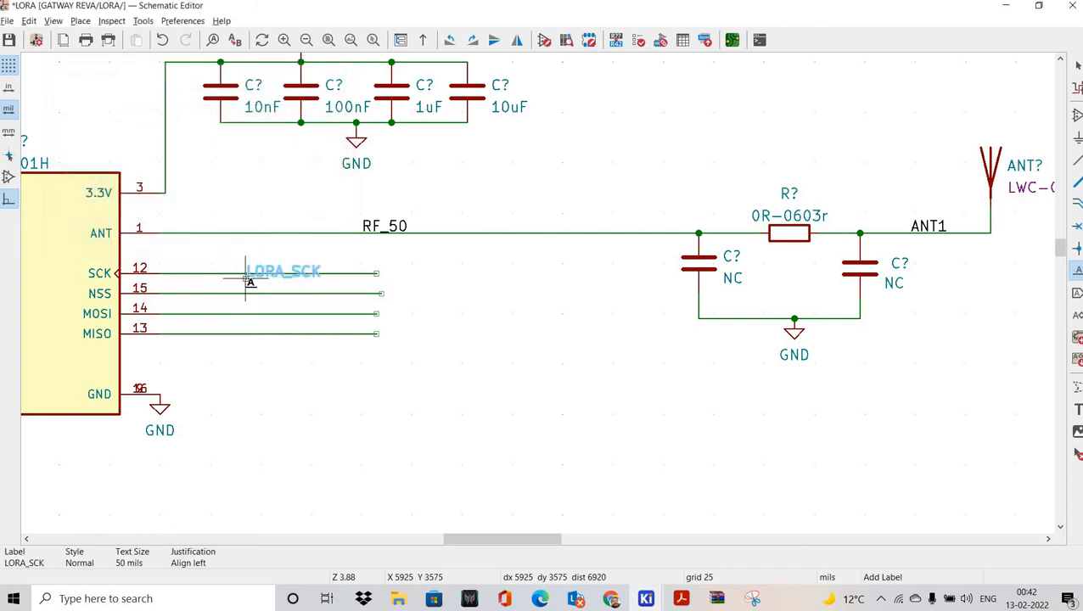
pyautogui.click(251, 298)
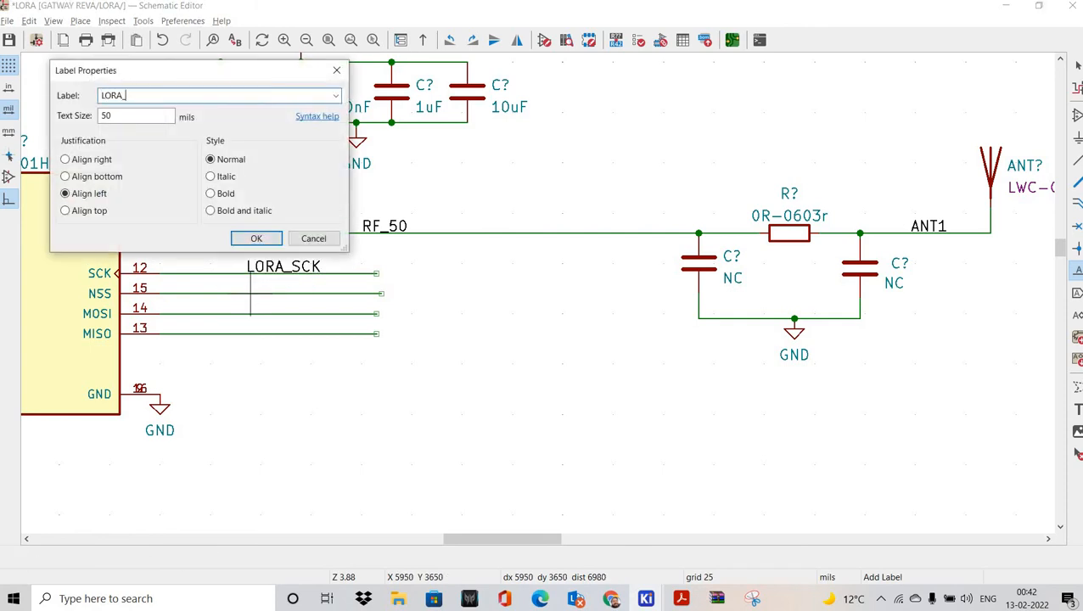
pyautogui.write('LORA_C')
pyautogui.press('BackSpace')
pyautogui.write('NSS')
pyautogui.press('Return')
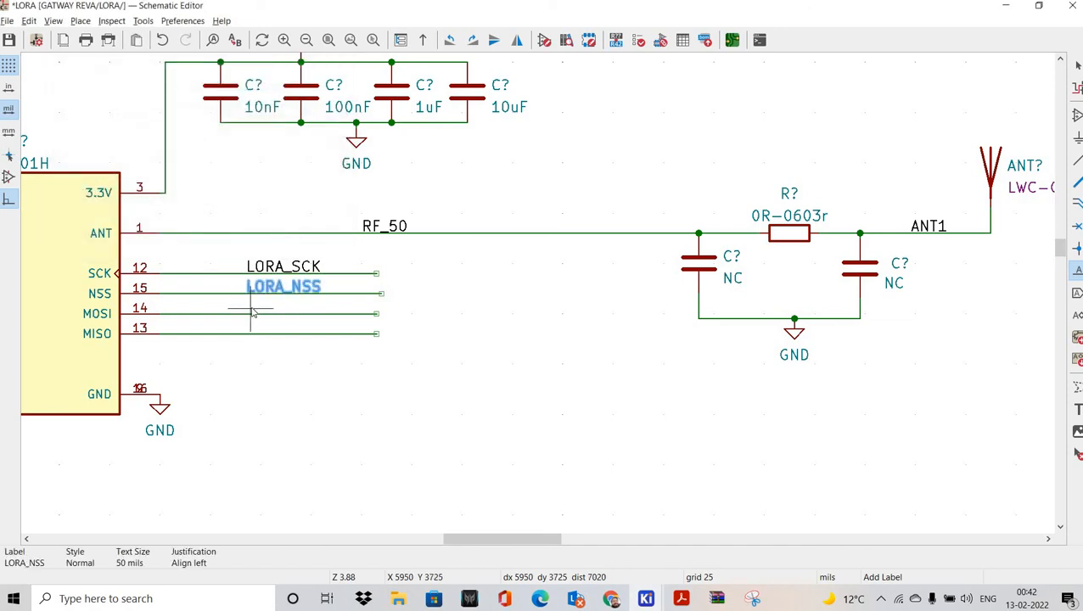
pyautogui.click(252, 312)
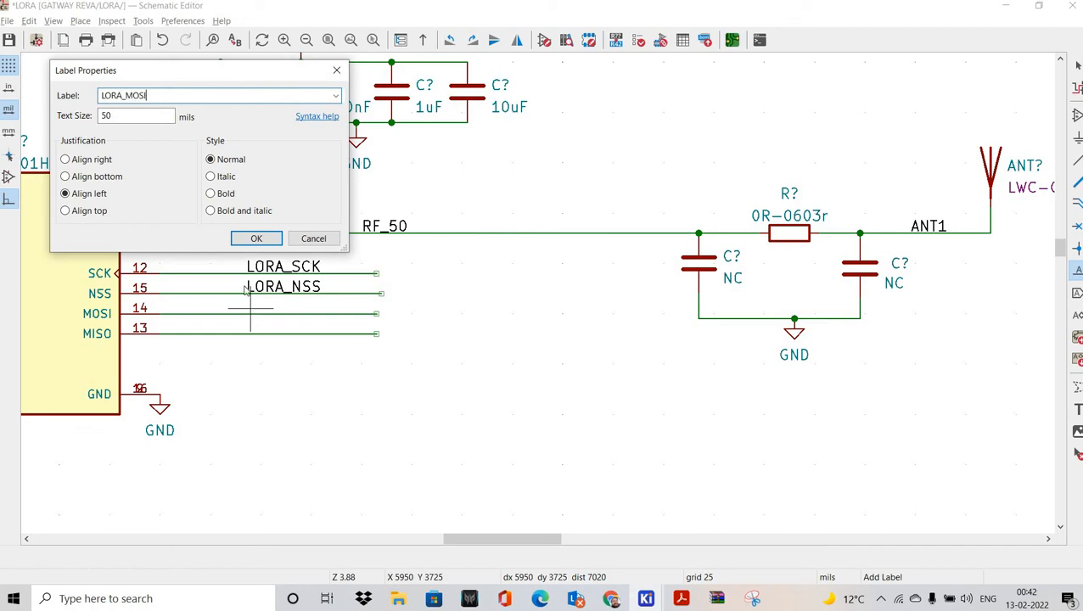
pyautogui.press('Return')
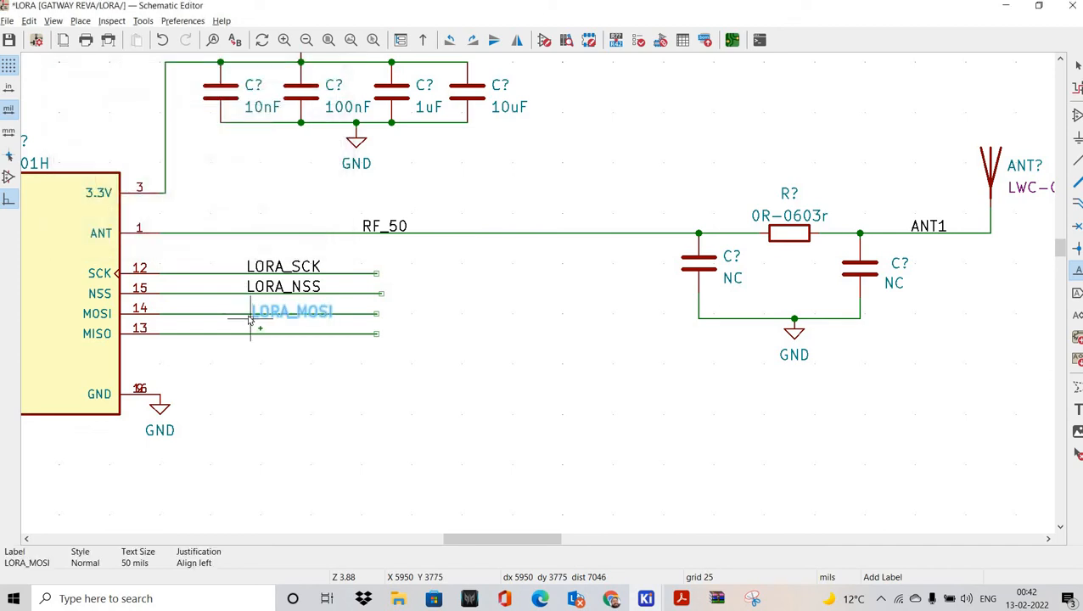
pyautogui.click(251, 313)
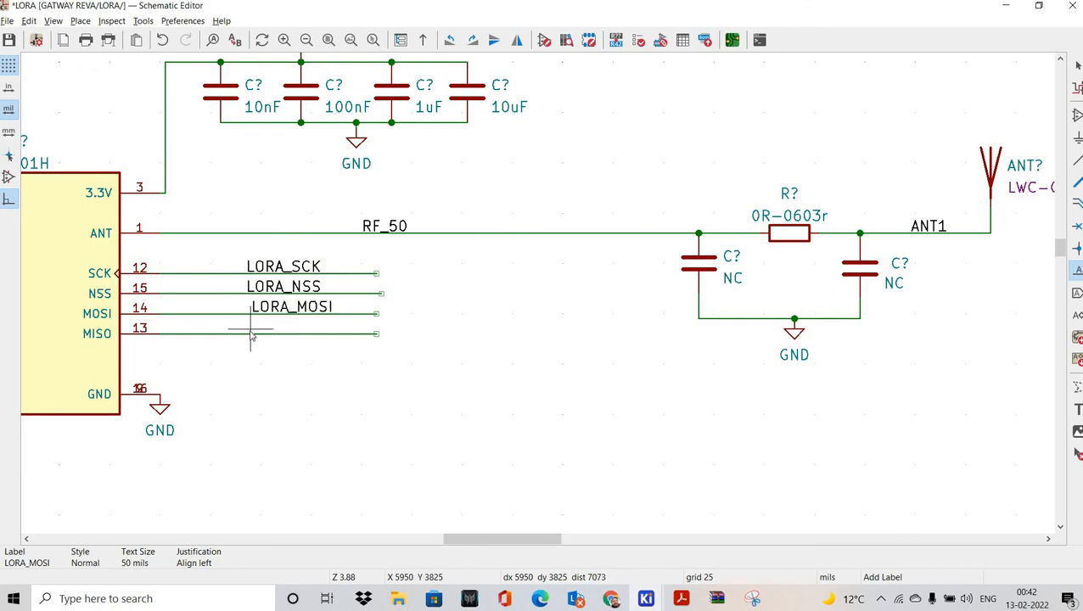
# Step: Label the MISO wire LORA_MISO
pyautogui.click(252, 336)
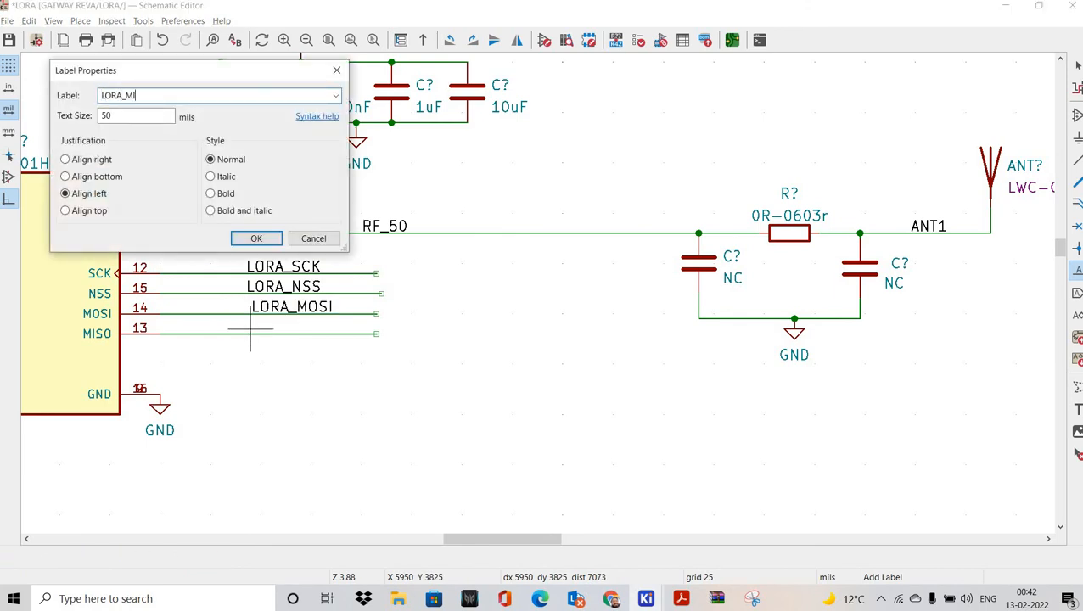
pyautogui.press('Return')
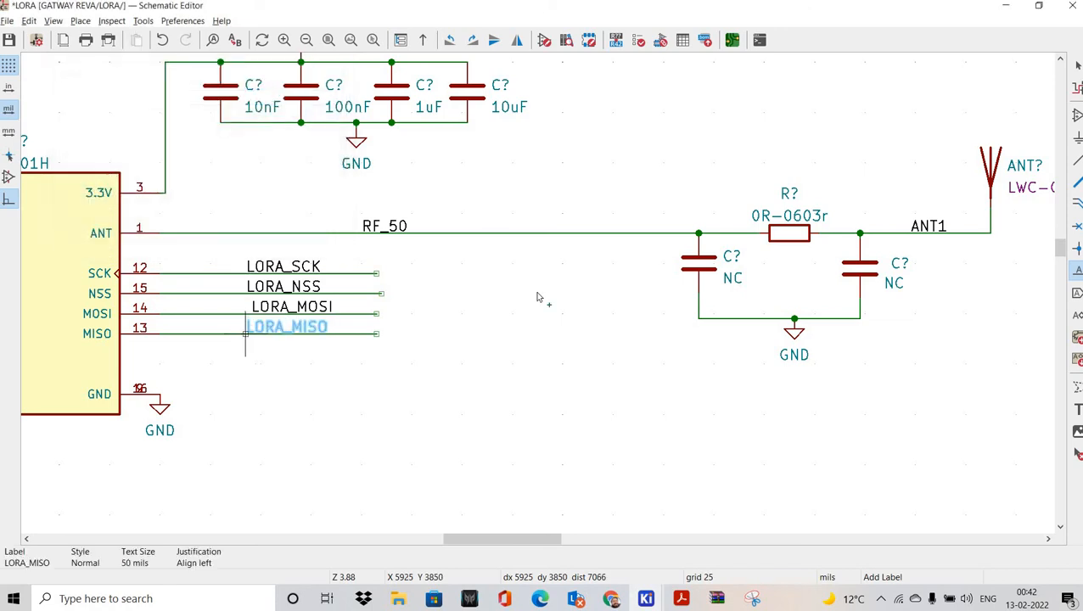
pyautogui.scroll(3, 537, 297)
pyautogui.click(537, 292)
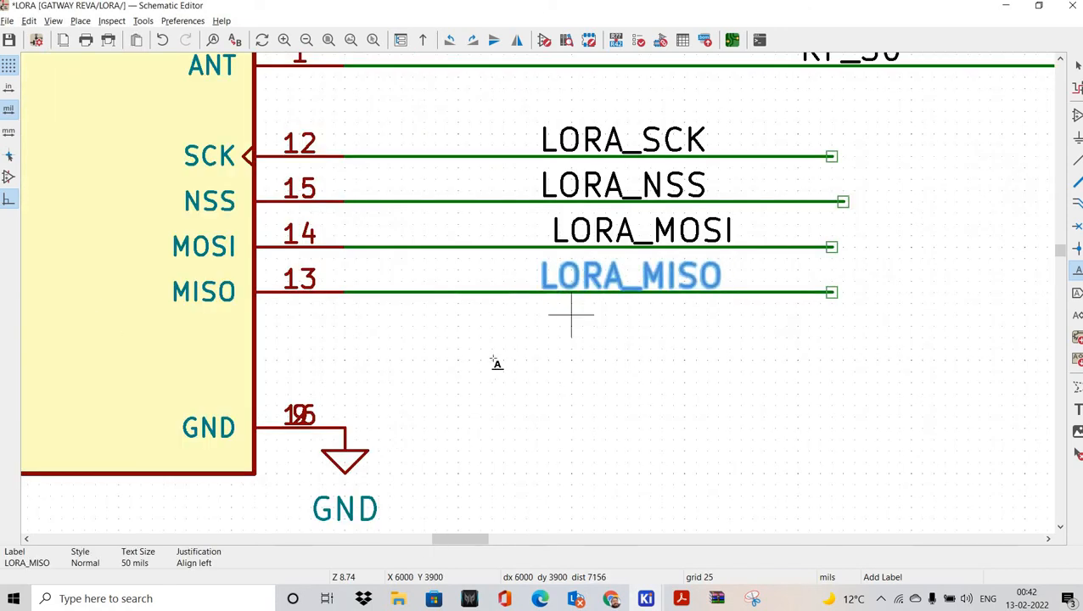
pyautogui.moveTo(661, 336); pyautogui.dragTo(499, 365, button='middle')
# Step: Line LORA_MOSI up with the other SPI labels
pyautogui.press('Escape')
pyautogui.moveTo(478, 266); pyautogui.dragTo(379, 277)
pyautogui.scroll(-3, 495, 333)
pyautogui.moveTo(495, 332); pyautogui.dragTo(448, 339, button='middle')
pyautogui.scroll(-3, 447, 339)
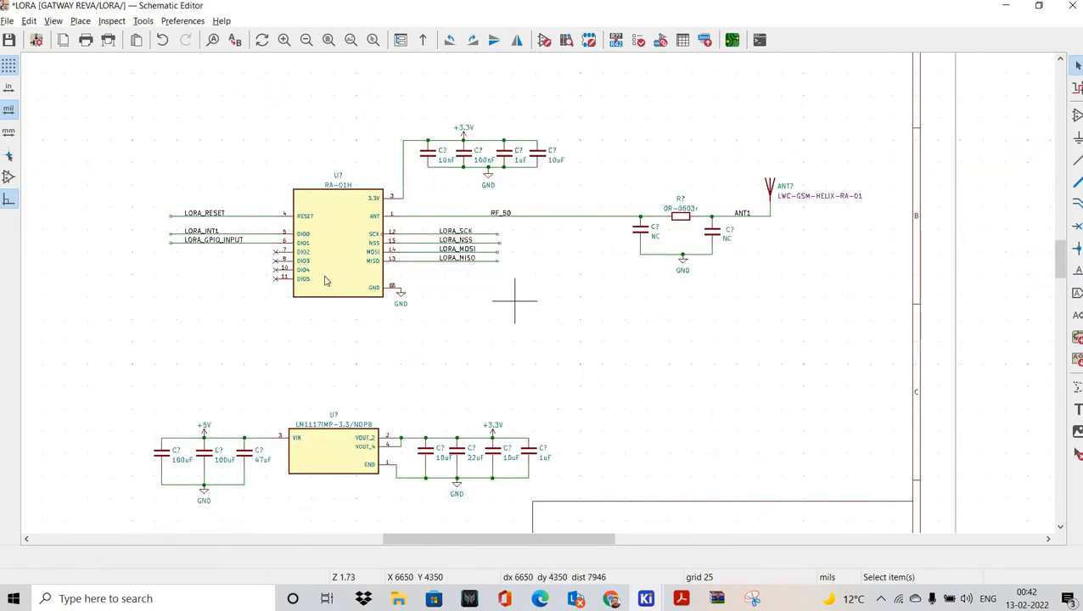
# Step: Place a flipped global label named D at the end of the LORA_RESET wire
pyautogui.moveTo(373, 308); pyautogui.dragTo(433, 302, button='middle')
pyautogui.scroll(3, 434, 307)
pyautogui.scroll(-3, 560, 298)
pyautogui.hscroll(3, 582, 299)
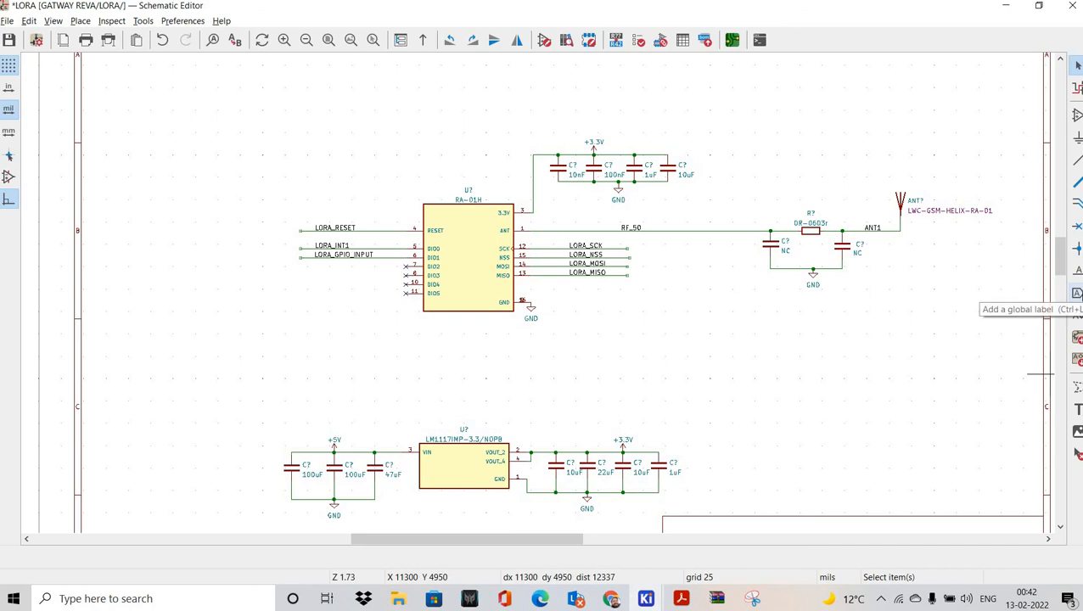
pyautogui.hotkey('ctrl', 'l')
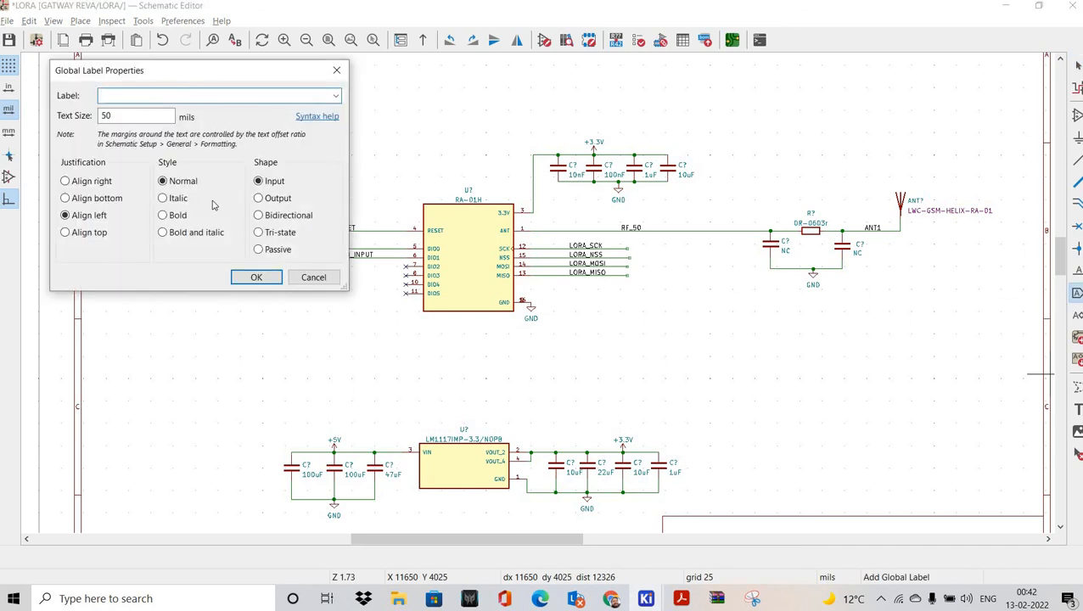
pyautogui.write('D')
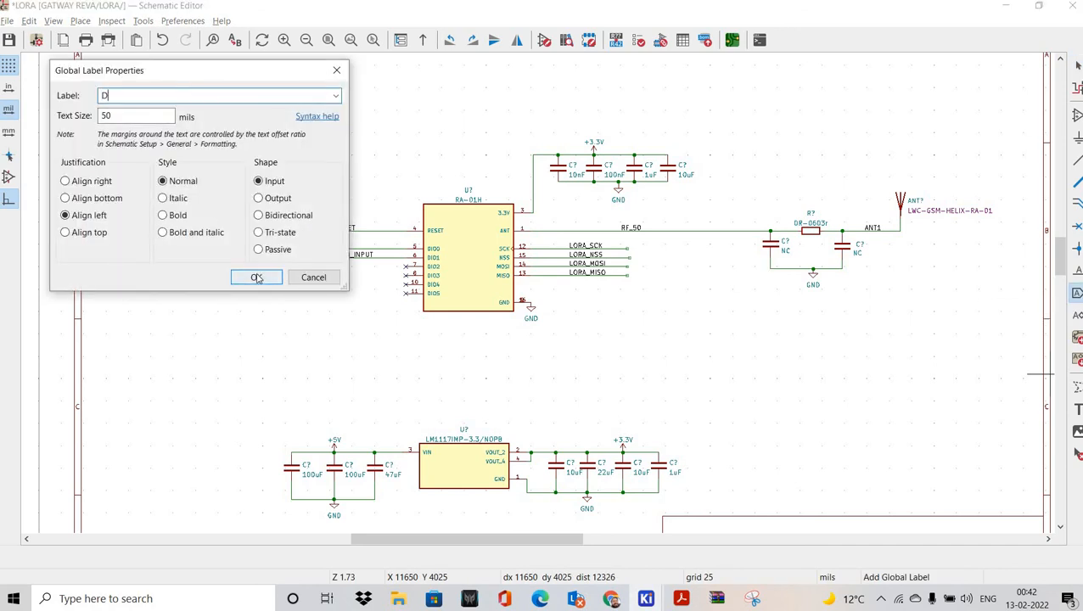
pyautogui.press('Return')
pyautogui.scroll(4, 246, 230)
pyautogui.moveTo(686, 303); pyautogui.dragTo(478, 315, button='middle')
pyautogui.press('x')
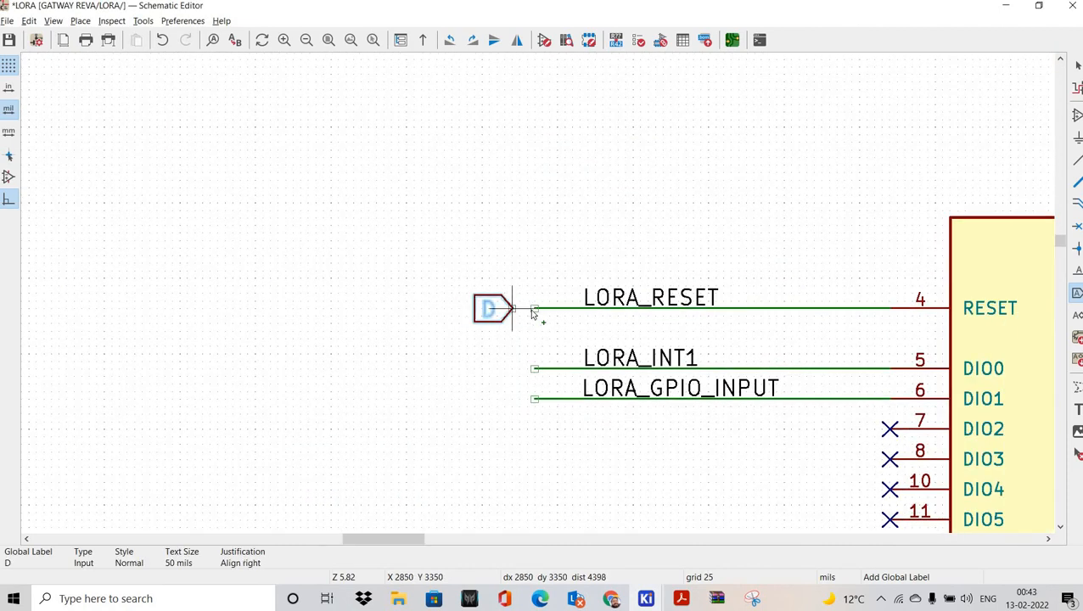
pyautogui.moveTo(479, 357); pyautogui.dragTo(406, 338, button='middle')
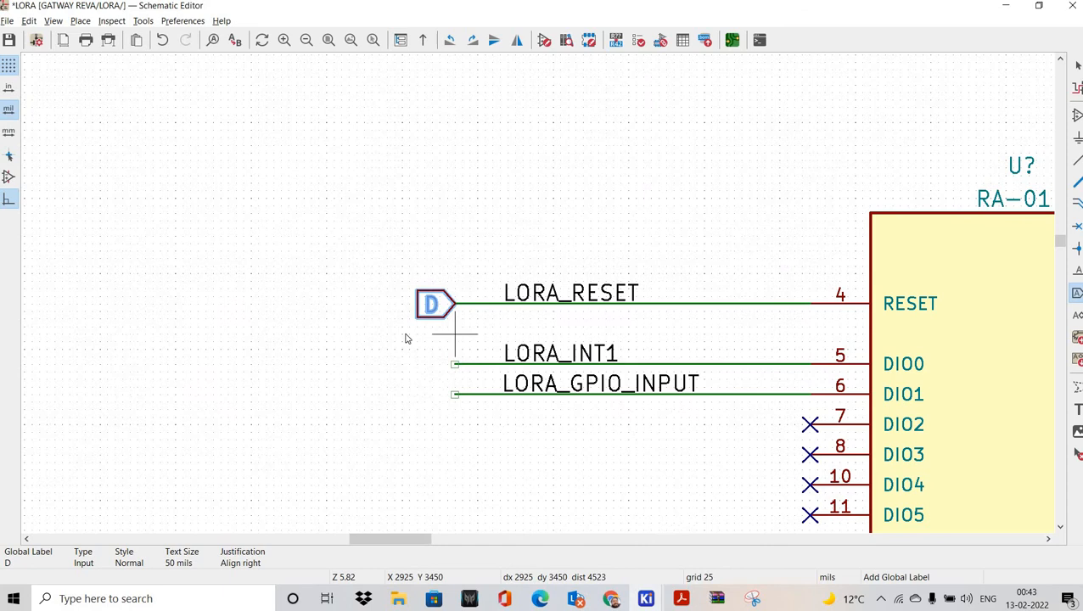
pyautogui.click(394, 334)
# Step: Cancel the stray extra label and rename the D global label to LORA_RESET
pyautogui.press('Escape')
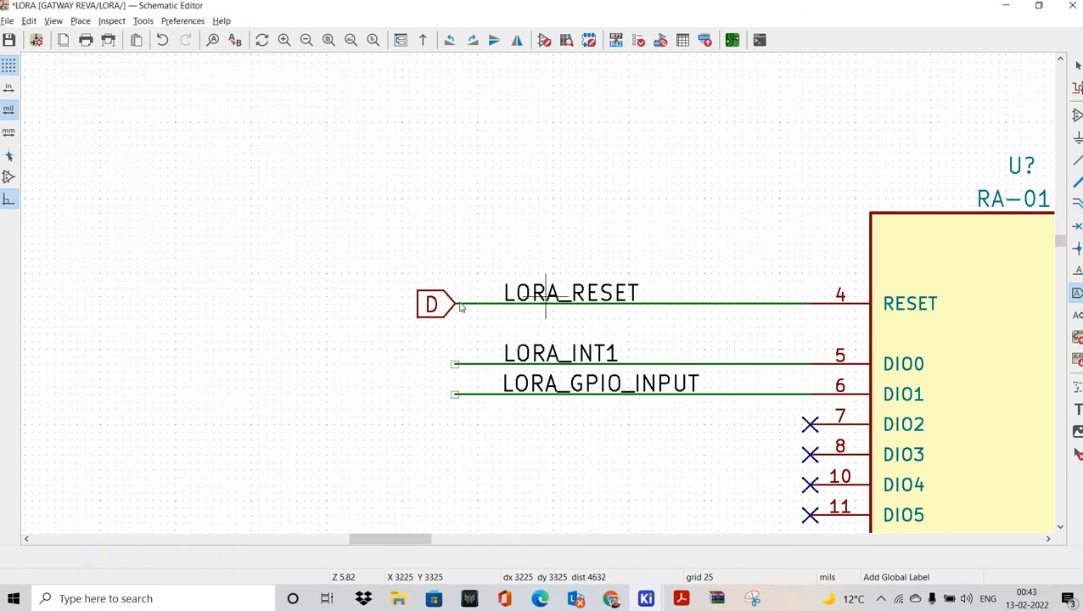
pyautogui.click(545, 298)
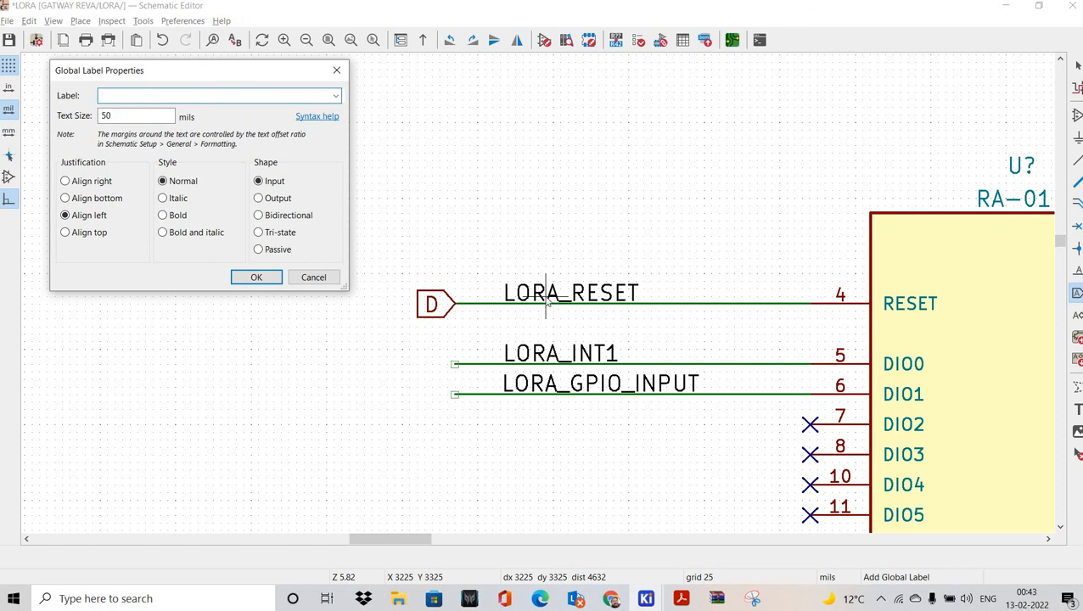
pyautogui.press('Escape')
pyautogui.press('Escape')
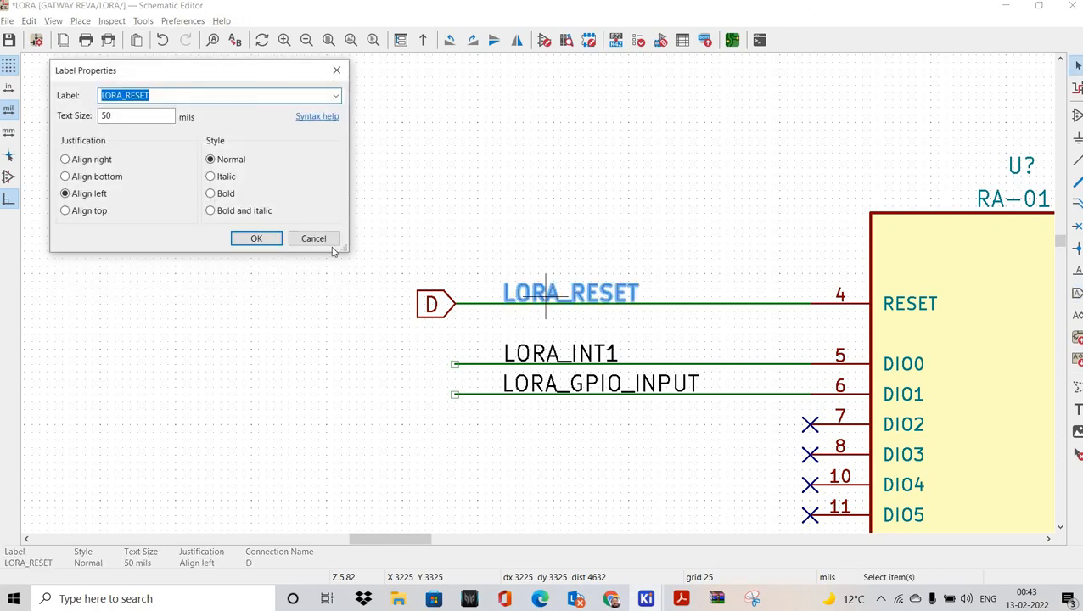
pyautogui.click(313, 238)
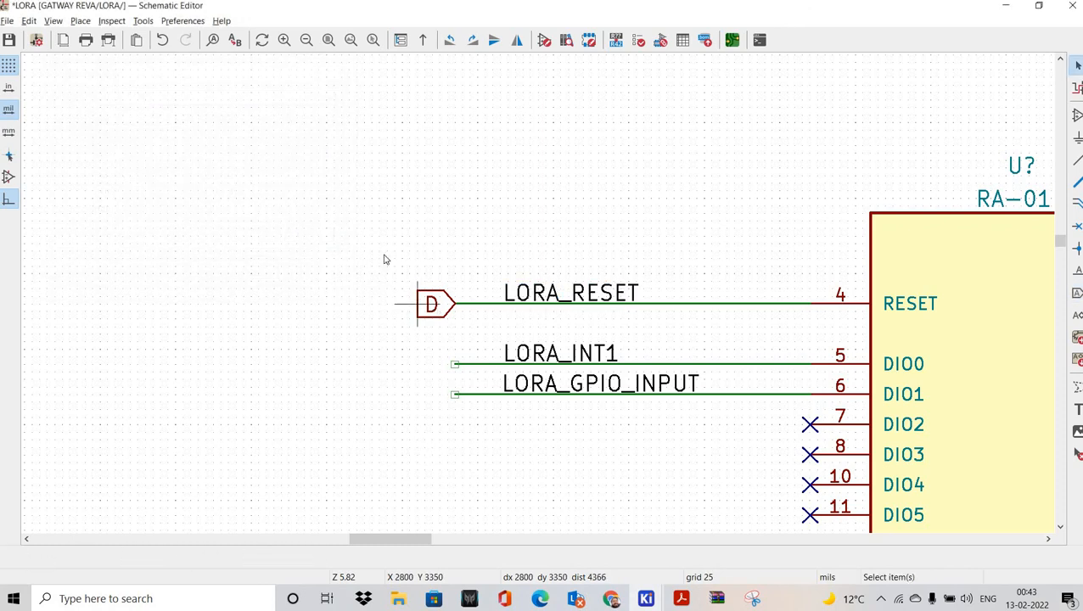
pyautogui.doubleClick(427, 303)
pyautogui.write('LORA_RESET')
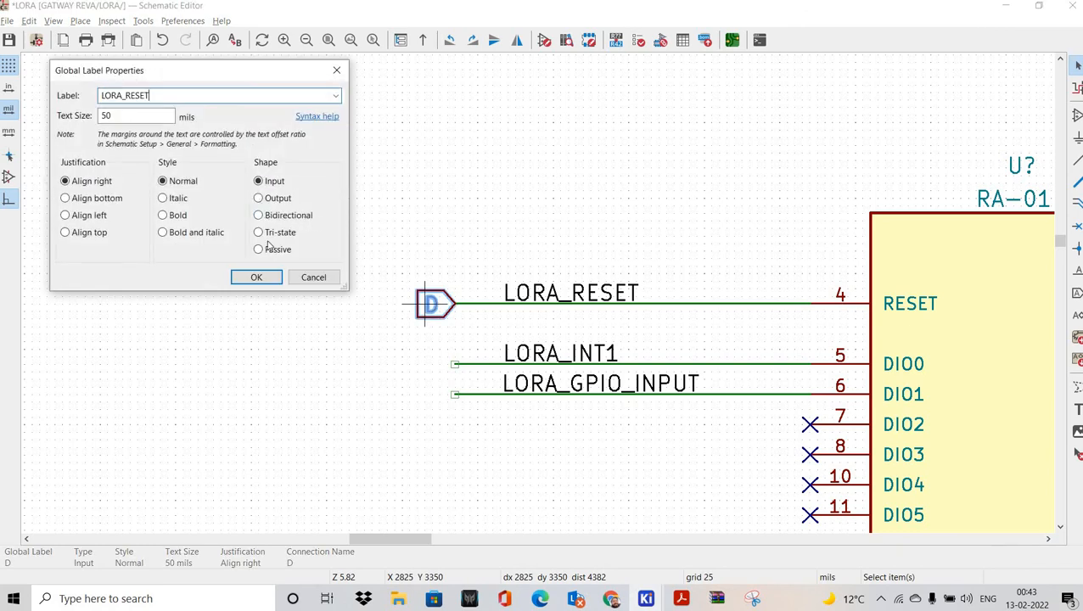
pyautogui.click(258, 278)
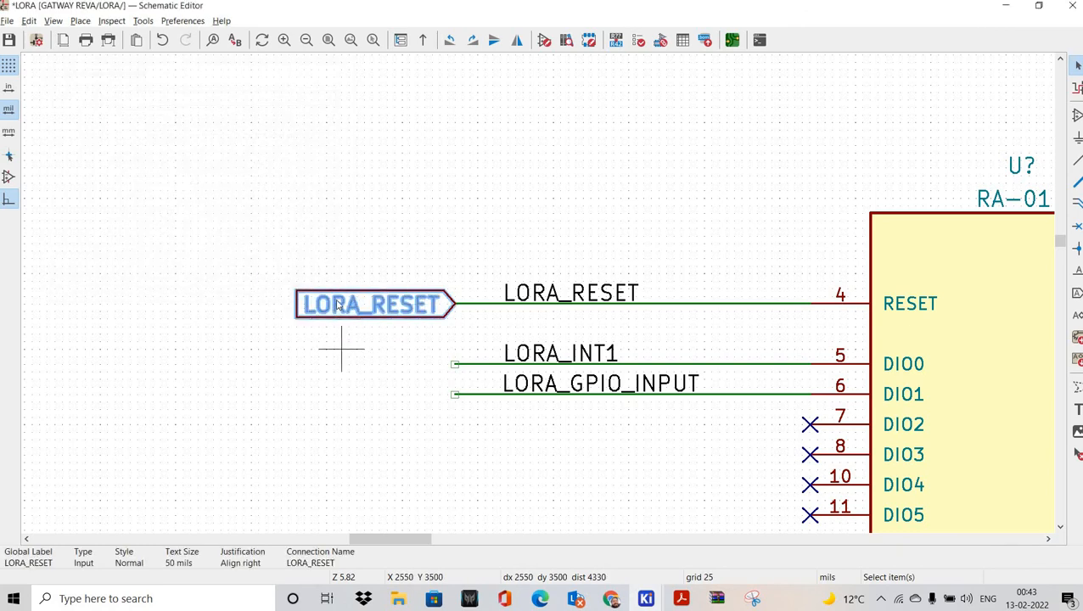
# Step: Duplicate the LORA_RESET global label onto the LORA_INT1 wire end
pyautogui.click(335, 307)
pyautogui.hotkey('ctrl', 'd')
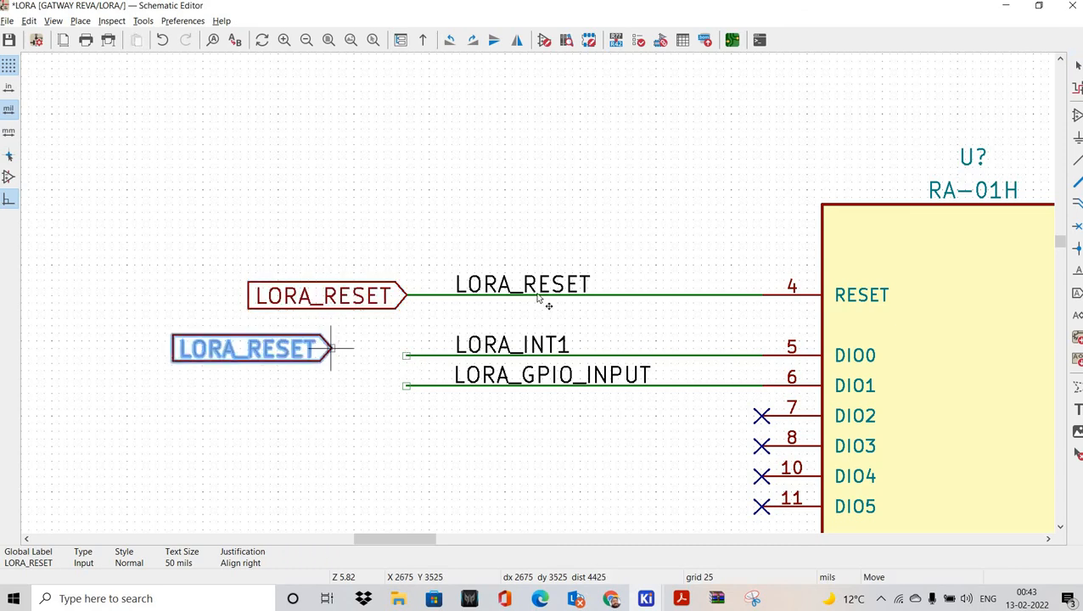
pyautogui.click(536, 305)
pyautogui.click(503, 367)
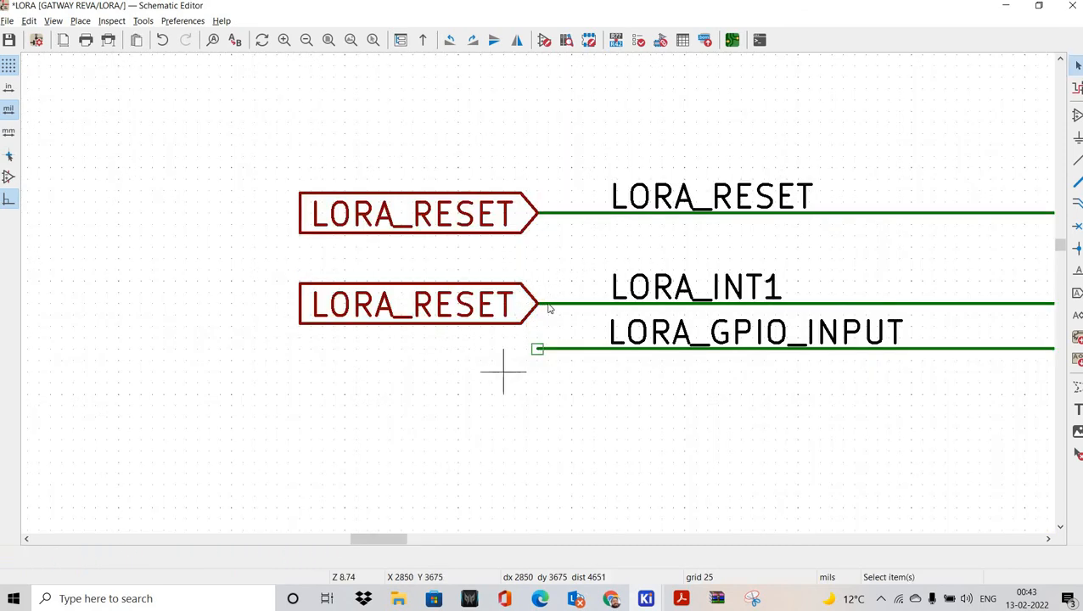
# Step: Rename the copied global label on DIO0 to LORA_INT1 with an Output shape
pyautogui.moveTo(635, 299); pyautogui.dragTo(537, 313, button='middle')
pyautogui.doubleClick(537, 308)
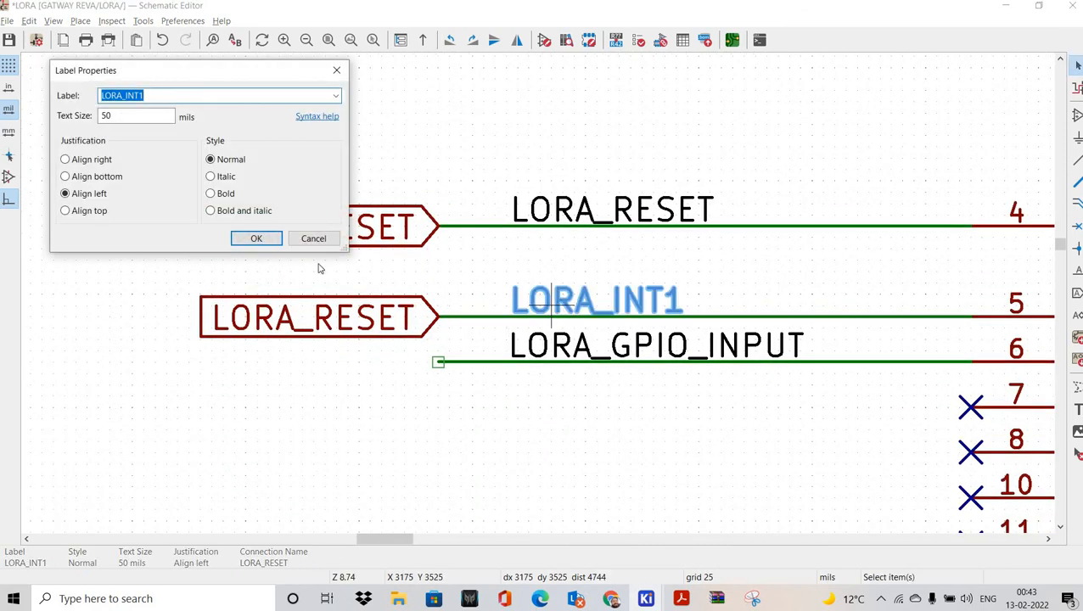
pyautogui.press('Escape')
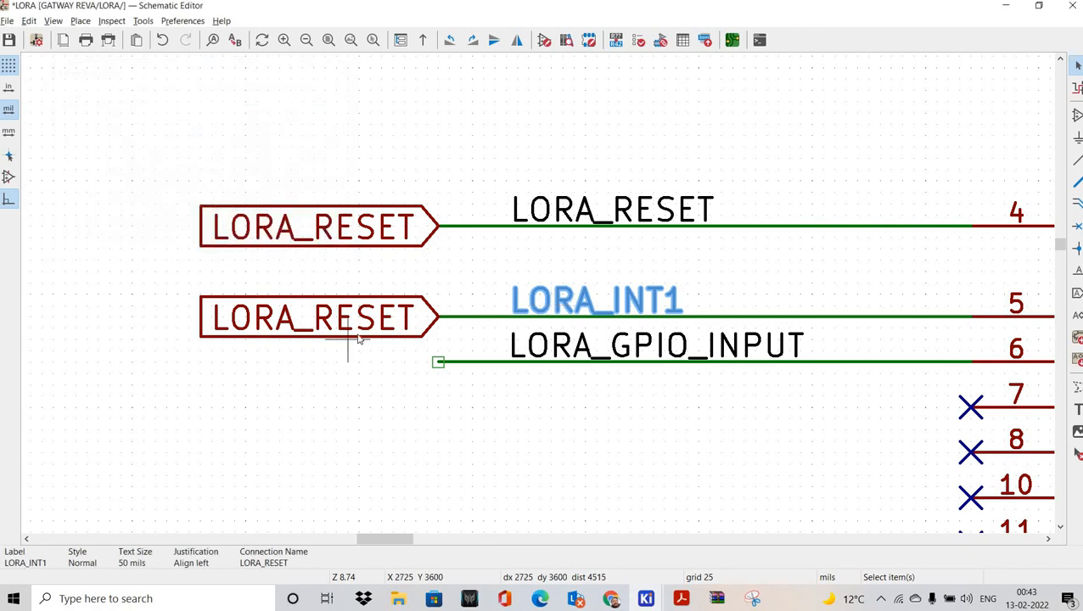
pyautogui.doubleClick(550, 304)
pyautogui.hotkey('ctrl', 'c')
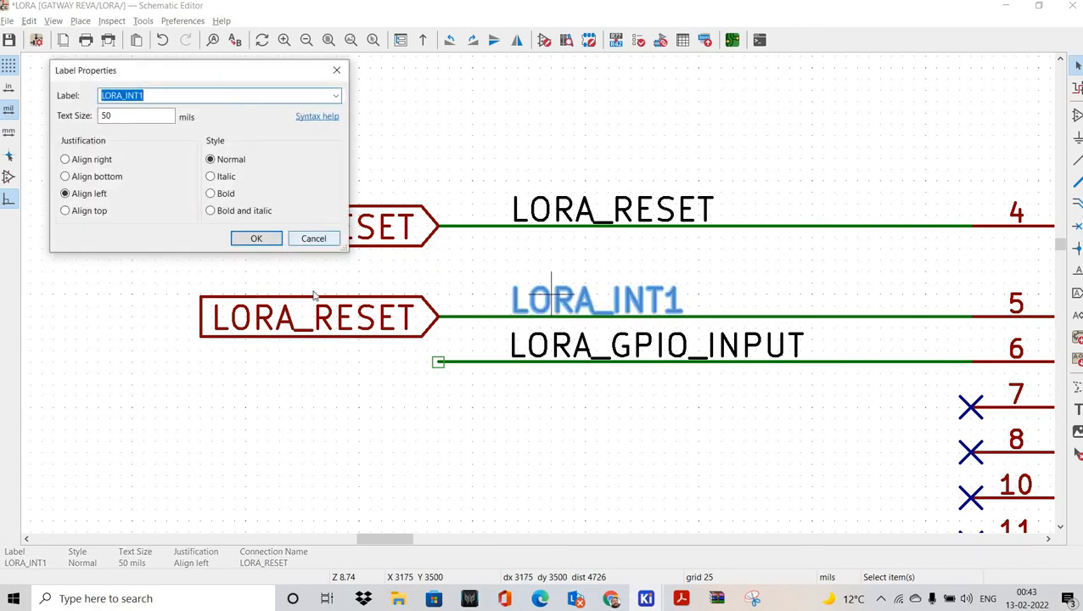
pyautogui.click(313, 239)
pyautogui.doubleClick(324, 320)
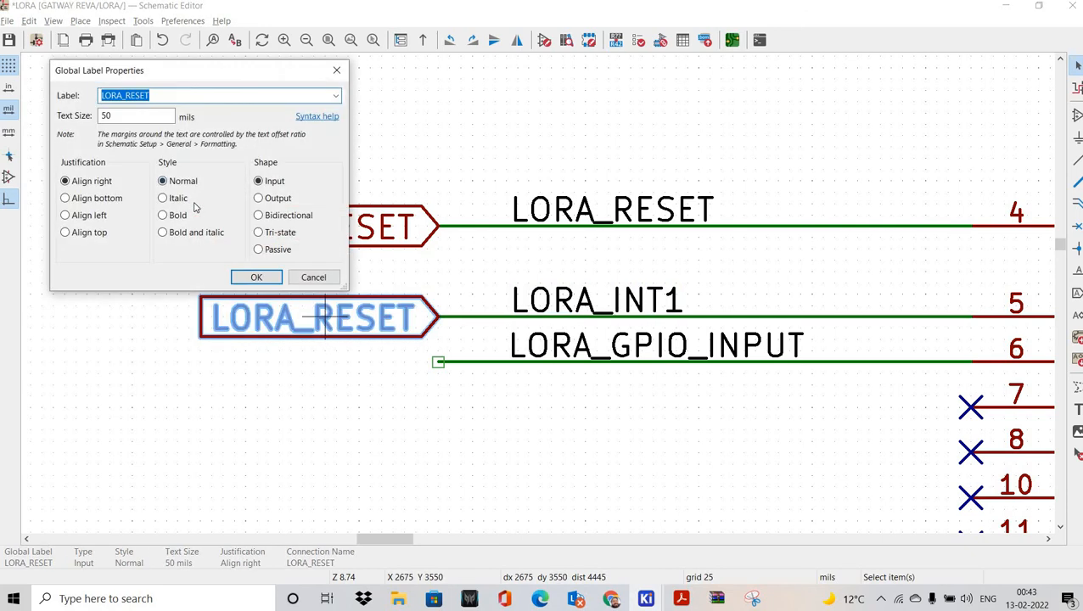
pyautogui.hotkey('ctrl', 'v')
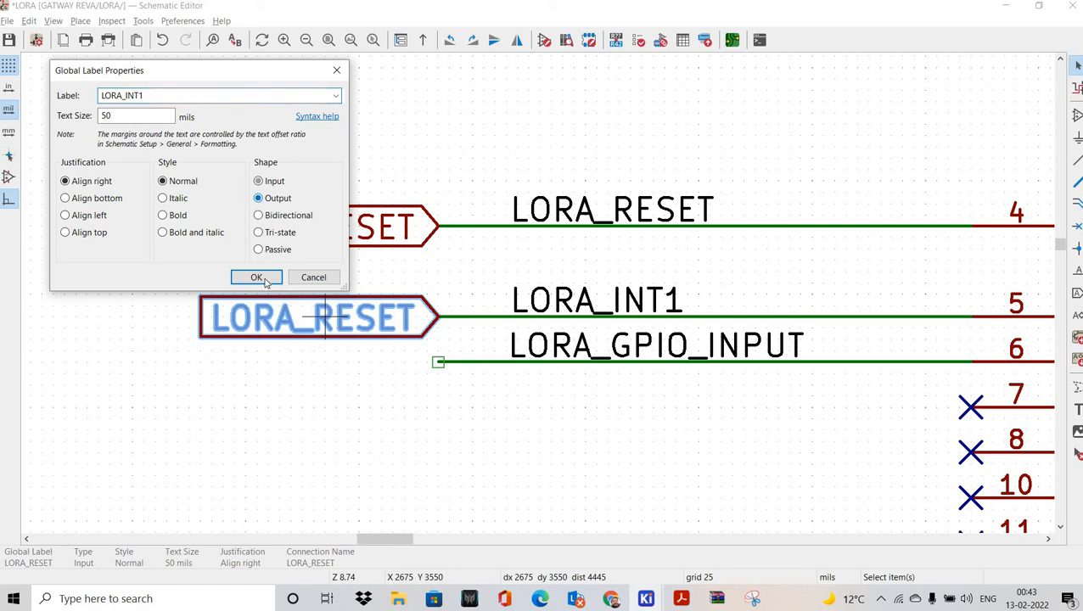
pyautogui.press('Return')
pyautogui.click(399, 351)
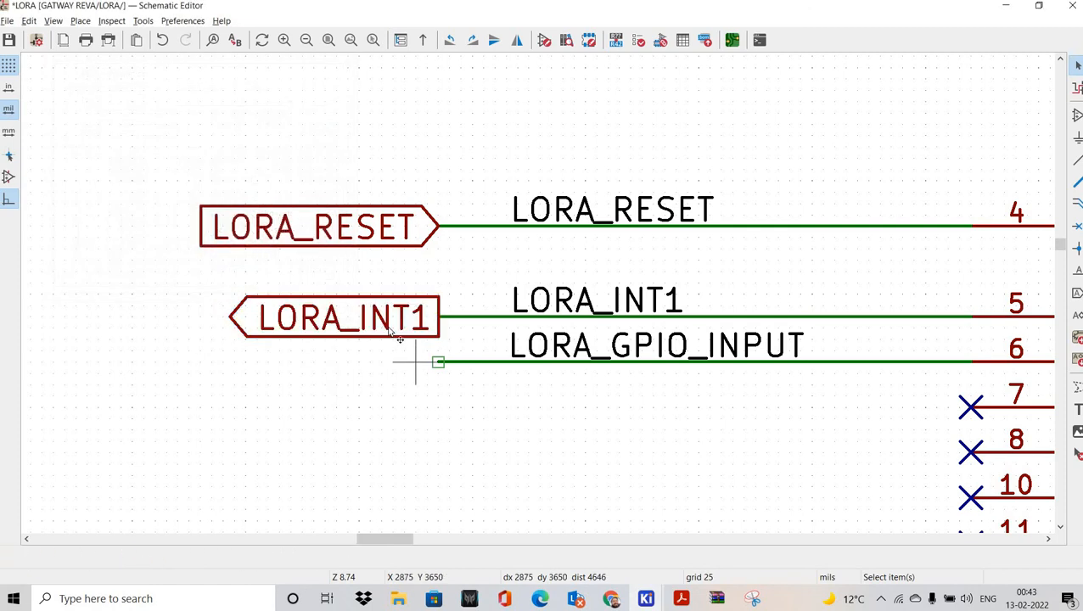
# Step: Duplicate LORA_INT1 onto the DIO1 wire and rename the copy LORA_GPIO_INPUT
pyautogui.click(369, 332)
pyautogui.hotkey('ctrl', 'd')
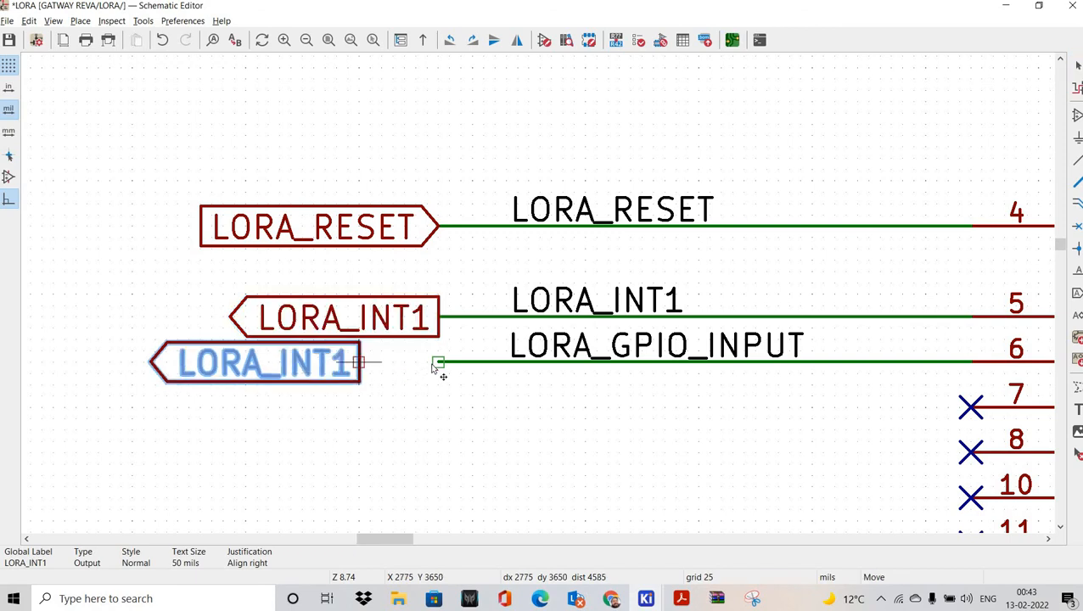
pyautogui.click(439, 363)
pyautogui.click(572, 385)
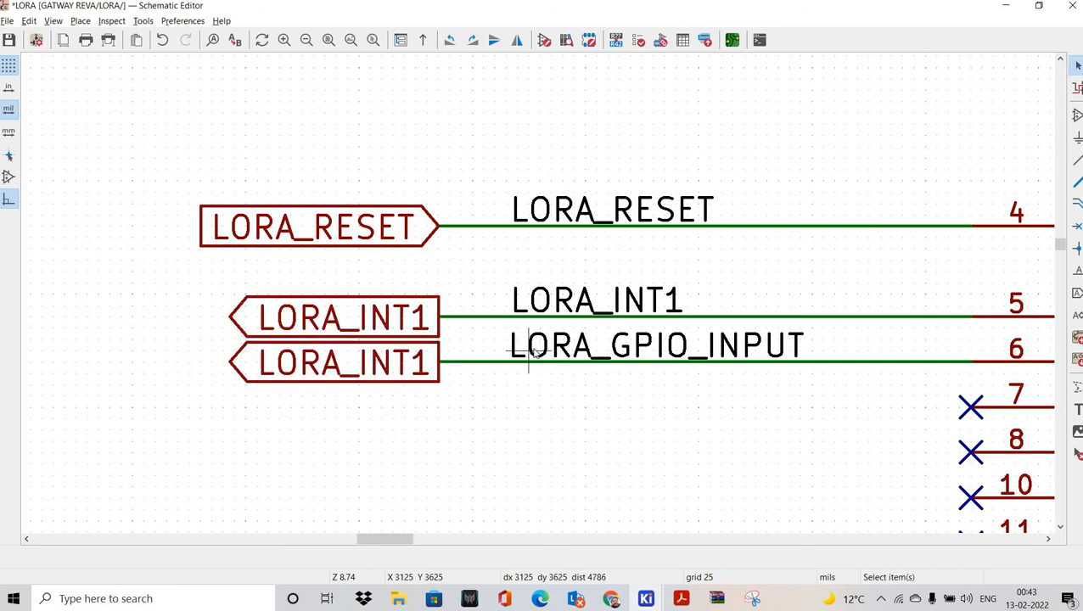
pyautogui.doubleClick(551, 343)
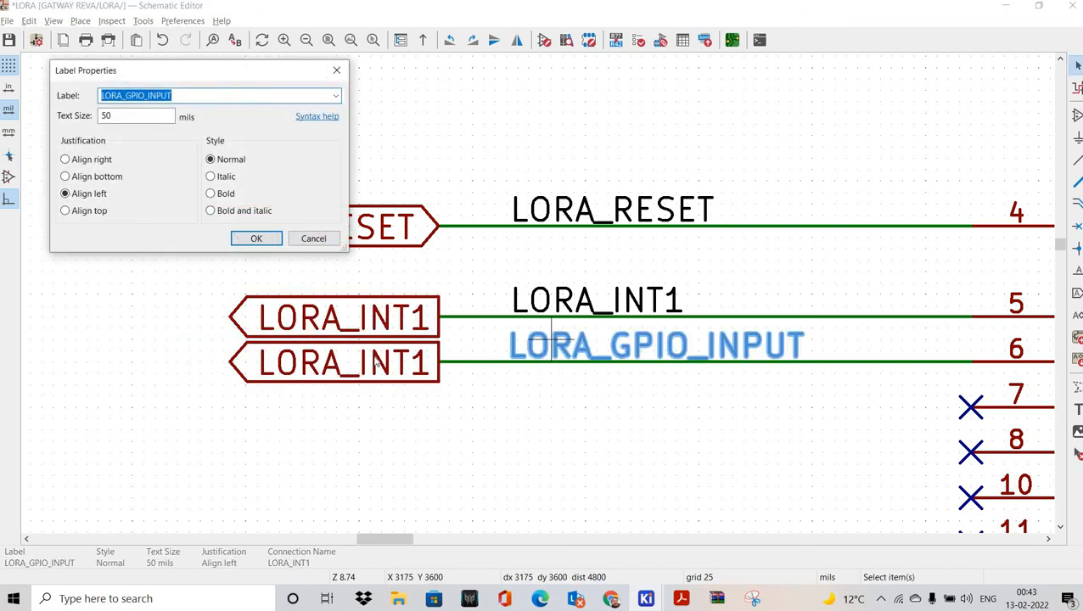
pyautogui.hotkey('ctrl', 'c')
pyautogui.press('Escape')
pyautogui.doubleClick(377, 363)
pyautogui.hotkey('ctrl', 'v')
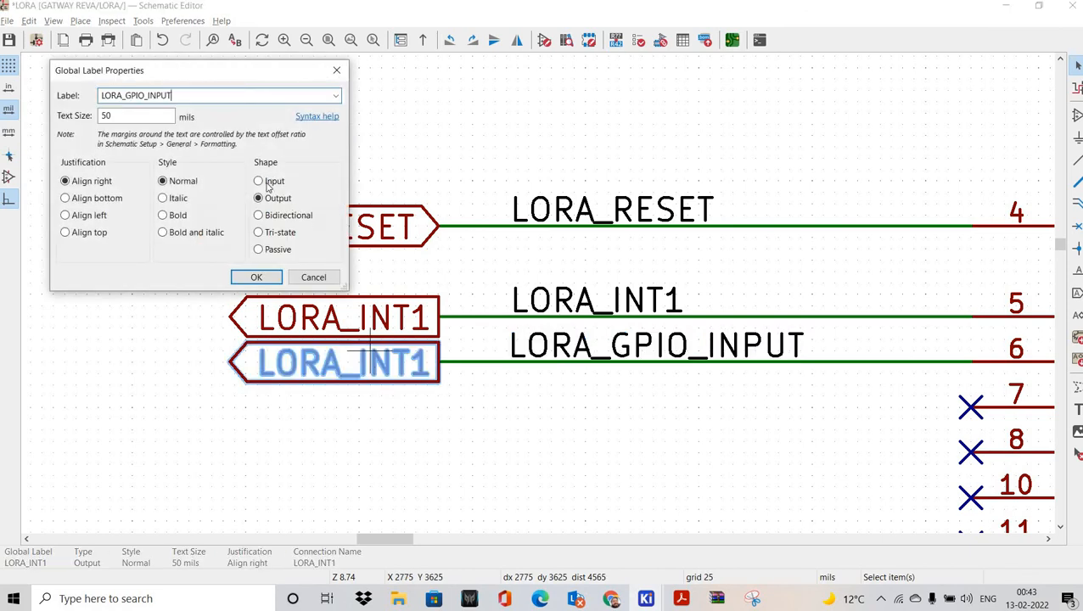
pyautogui.press('Return')
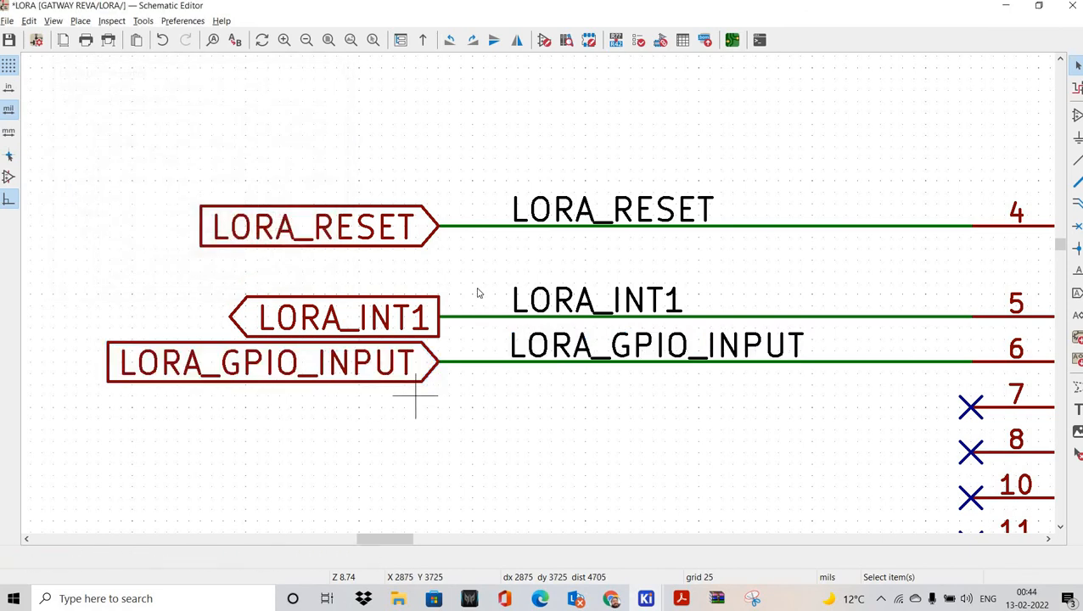
pyautogui.scroll(-6, 479, 293)
pyautogui.scroll(2, 499, 294)
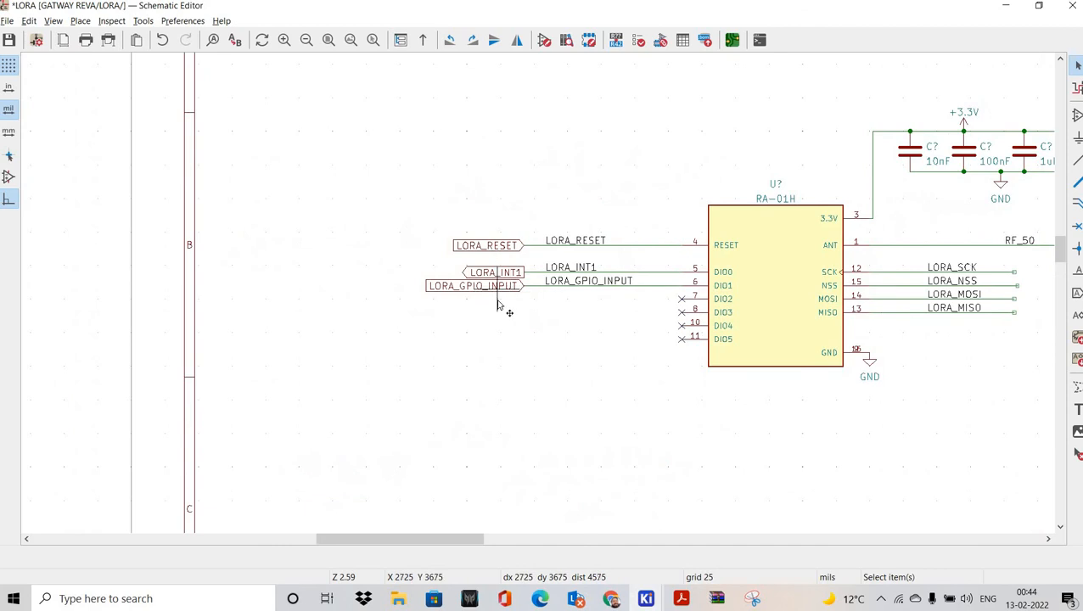
pyautogui.click(506, 289)
# Step: Move a global label, flipped left, to the SCK wire end and rename it LORA_SCK
pyautogui.scroll(4, 676, 331)
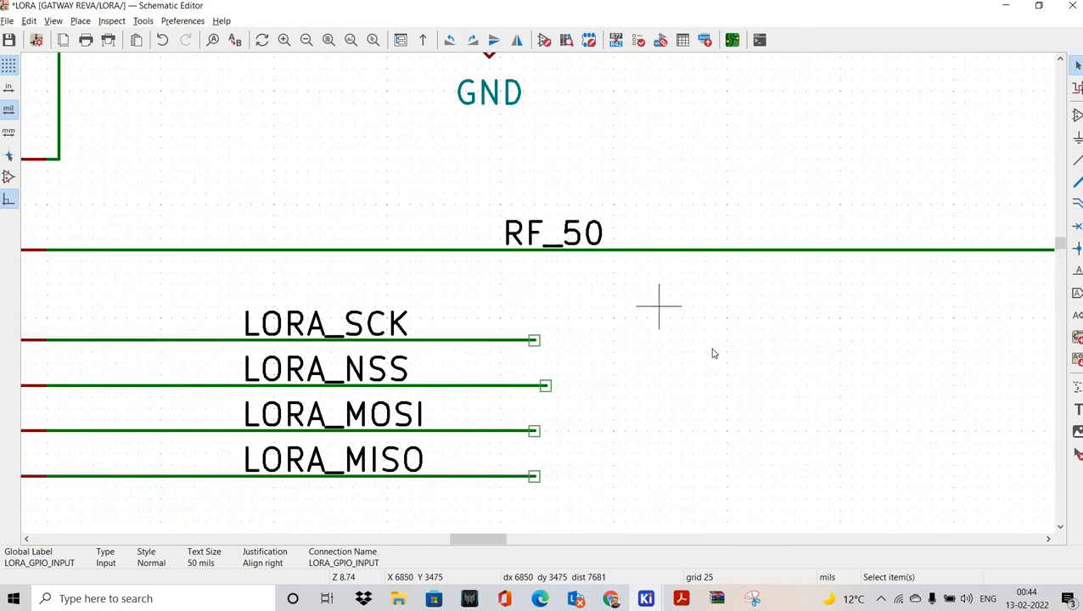
pyautogui.press('m')
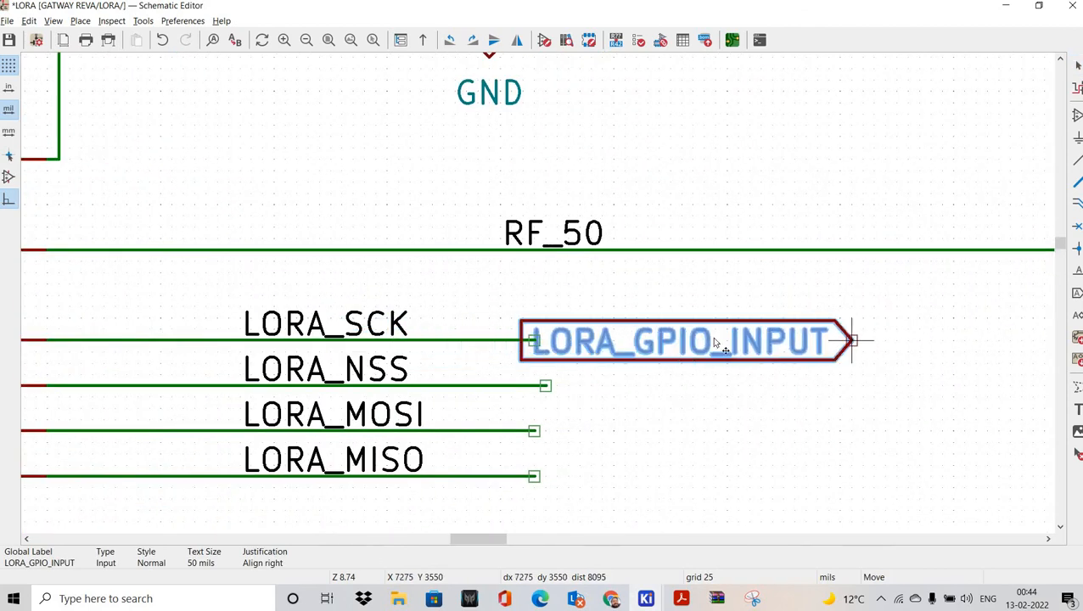
pyautogui.press('y')
pyautogui.click(534, 340)
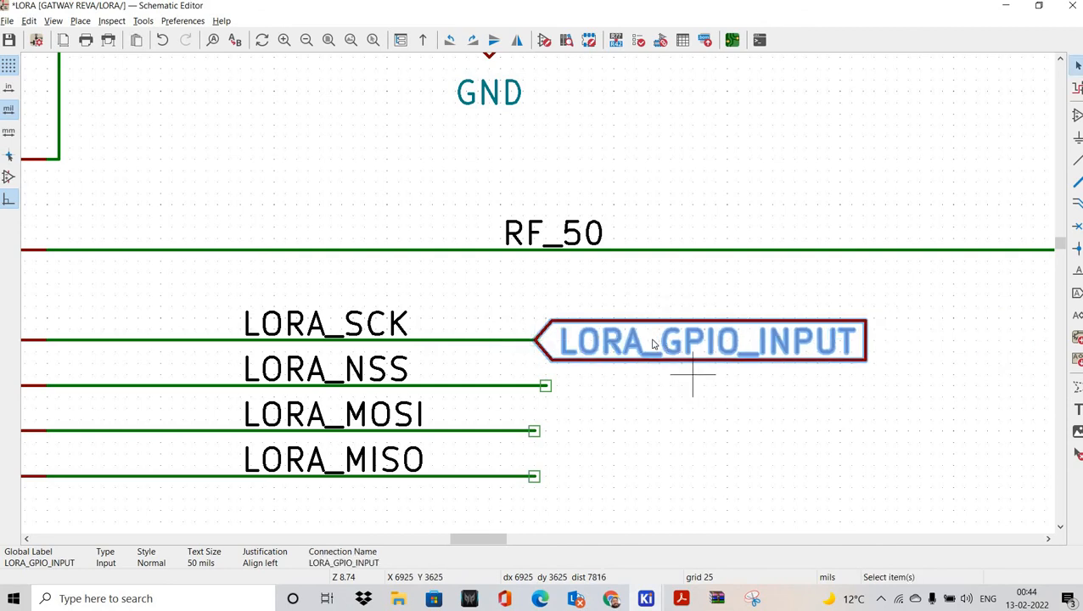
pyautogui.press('e')
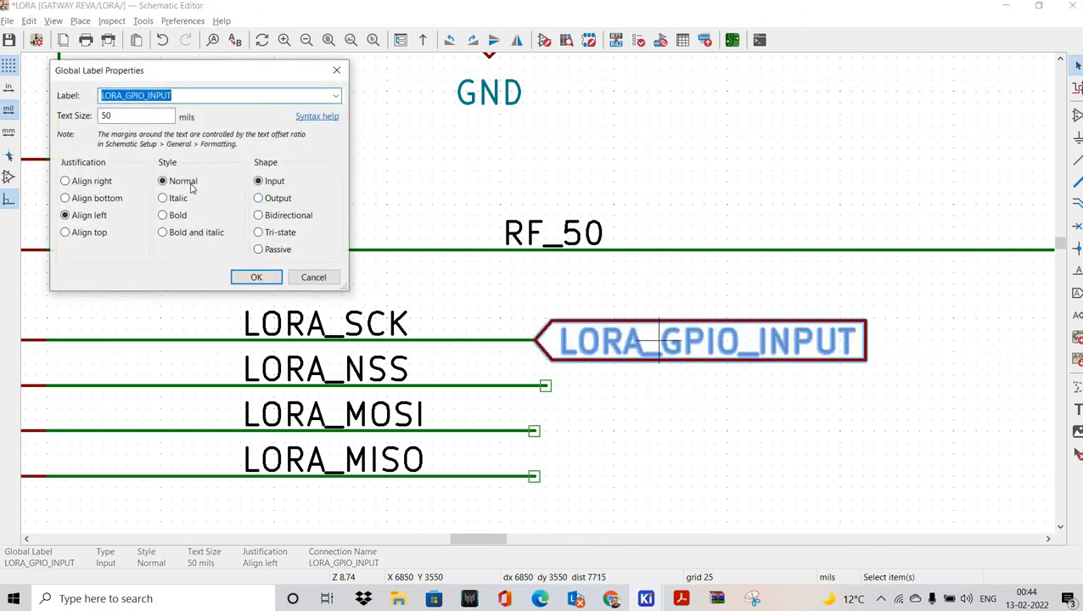
pyautogui.press('Escape')
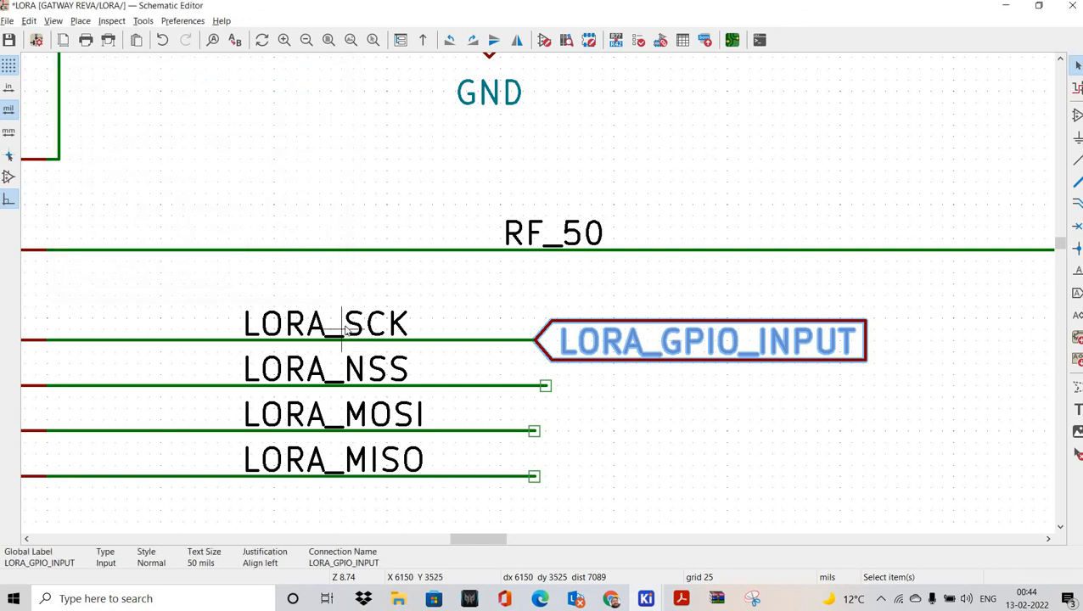
pyautogui.doubleClick(345, 324)
pyautogui.press('Escape')
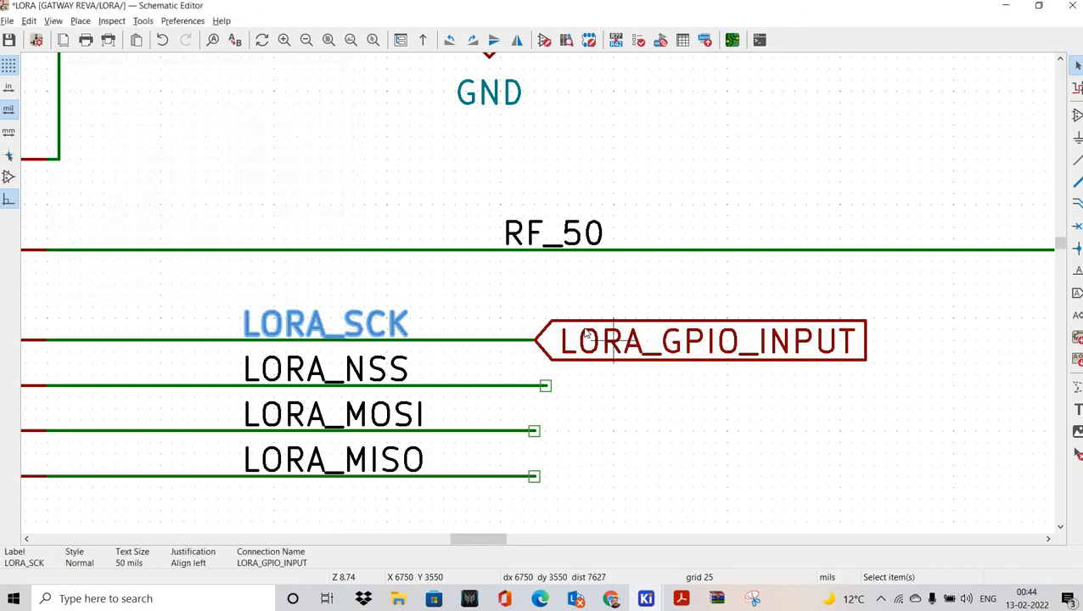
pyautogui.doubleClick(613, 339)
pyautogui.hotkey('ctrl', 'v')
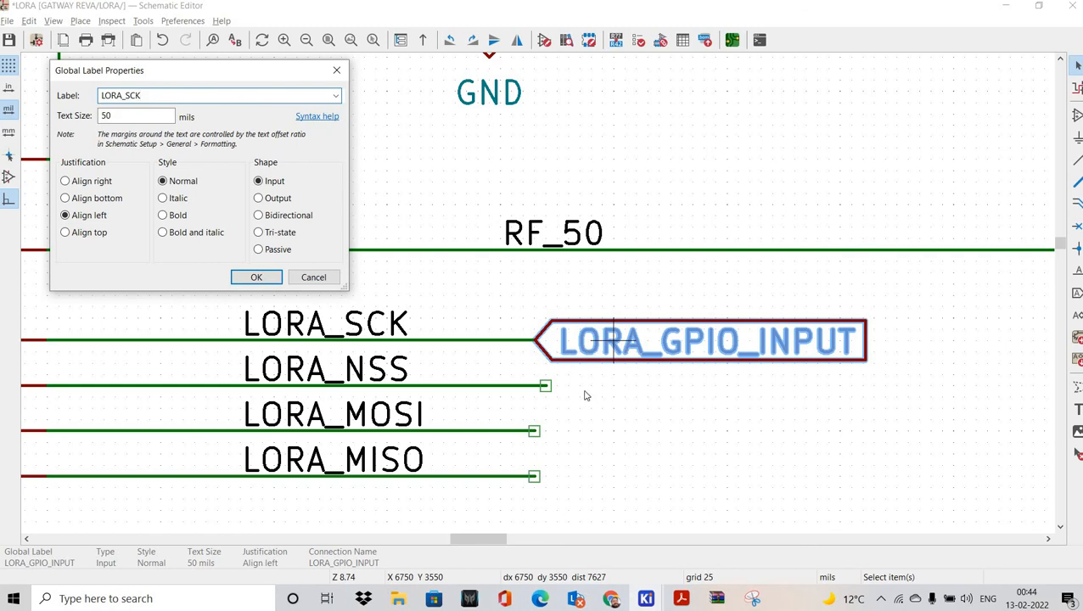
pyautogui.press('Return')
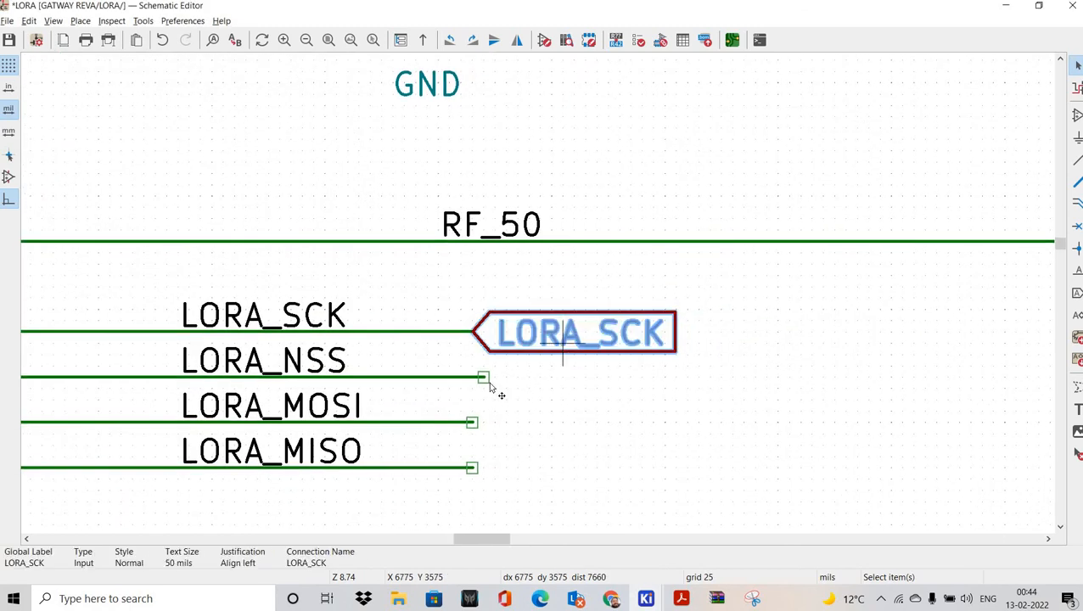
# Step: Duplicate LORA_SCK onto the NSS wire and rename the copy LORA_NSS
pyautogui.hotkey('ctrl', 'd')
pyautogui.click(563, 414)
pyautogui.press('Escape')
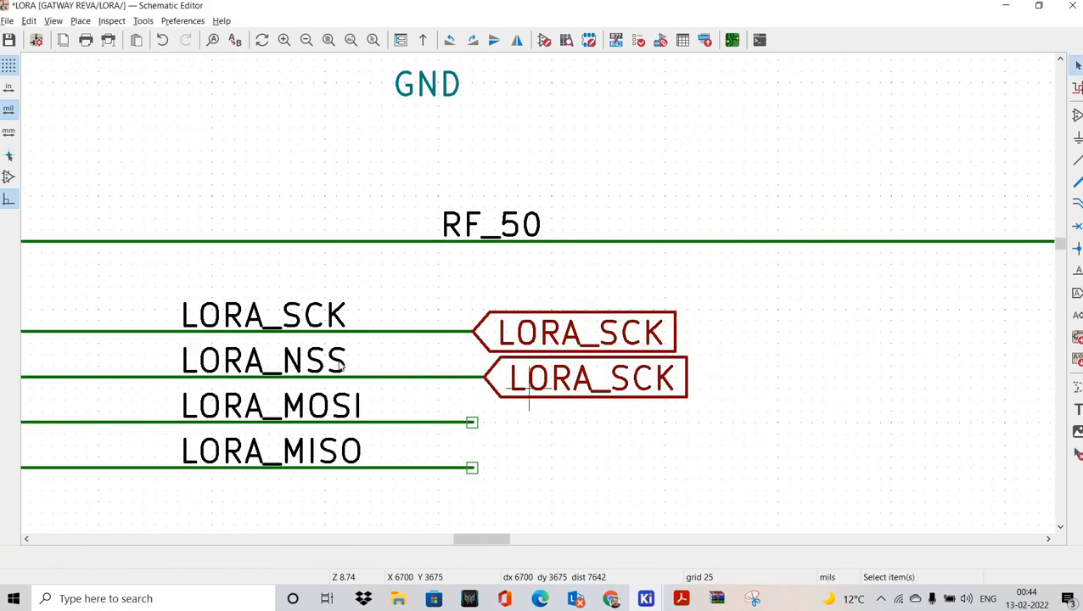
pyautogui.doubleClick(326, 363)
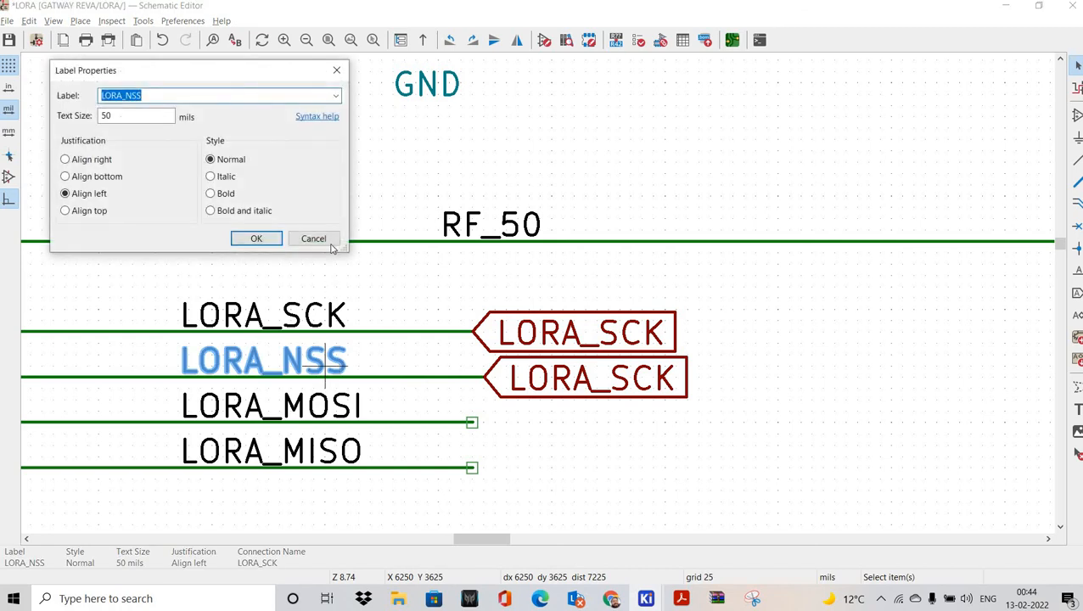
pyautogui.press('Escape')
pyautogui.doubleClick(488, 390)
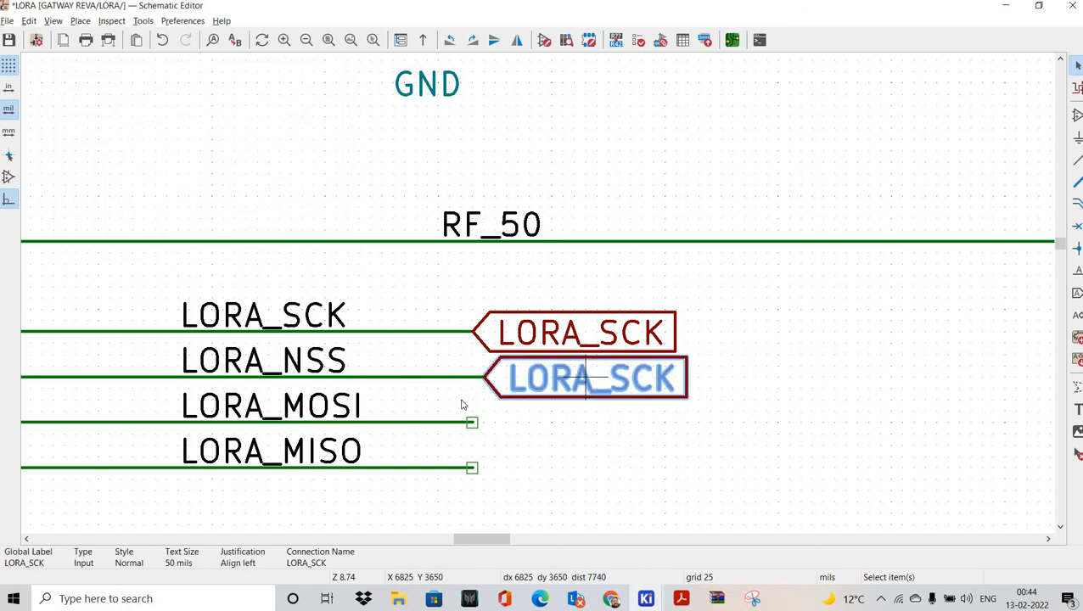
pyautogui.hotkey('ctrl', 'v')
pyautogui.click(249, 284)
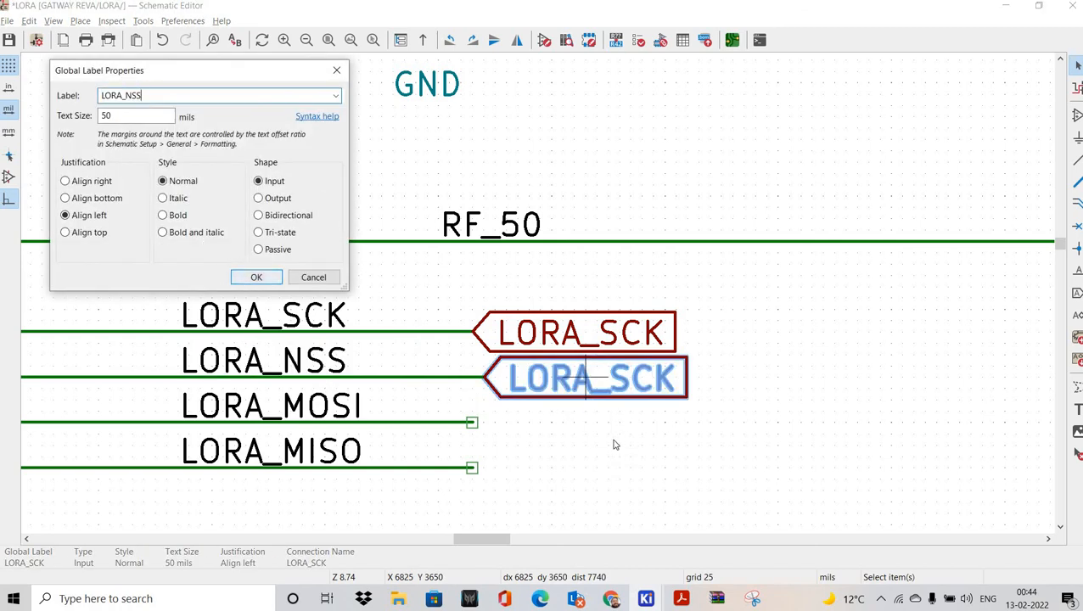
# Step: Duplicate LORA_NSS onto the MOSI wire and rename the copy LORA_MOSI
pyautogui.scroll(-2, 595, 374)
pyautogui.click(561, 331)
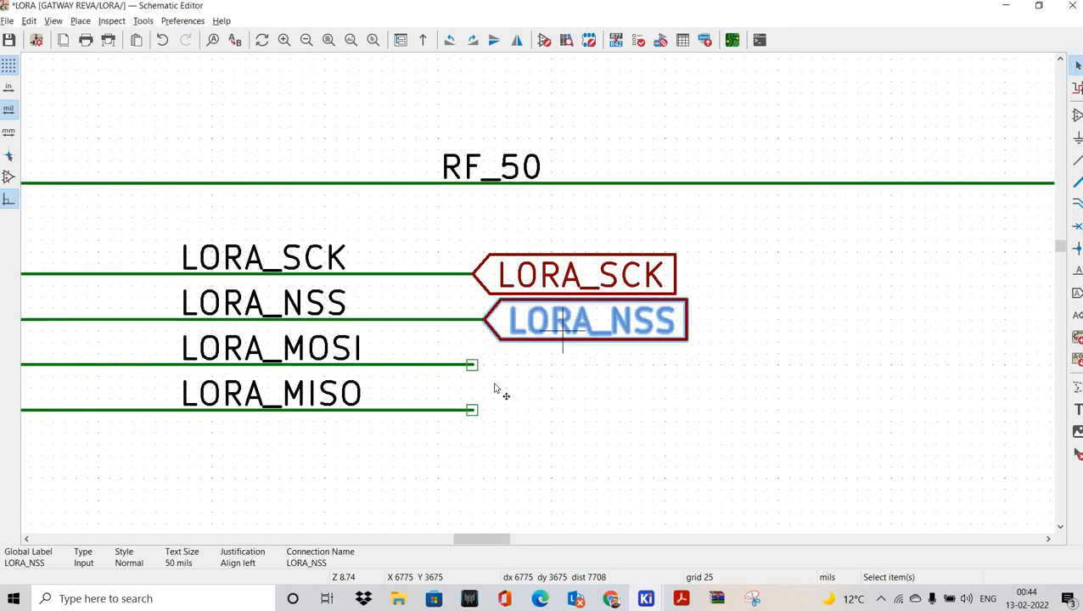
pyautogui.hotkey('ctrl', 'd')
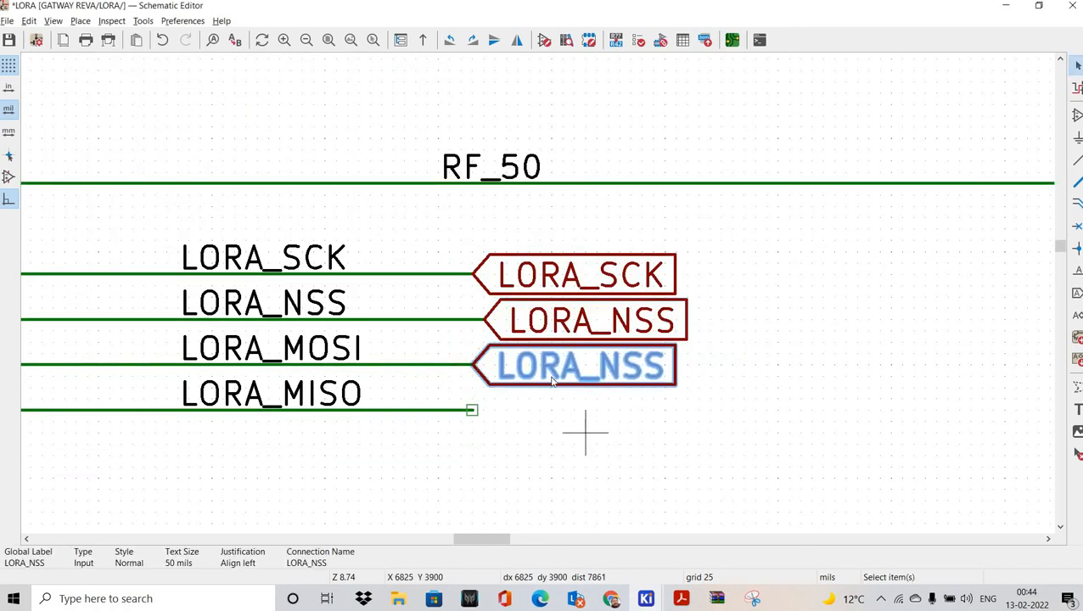
pyautogui.click(585, 430)
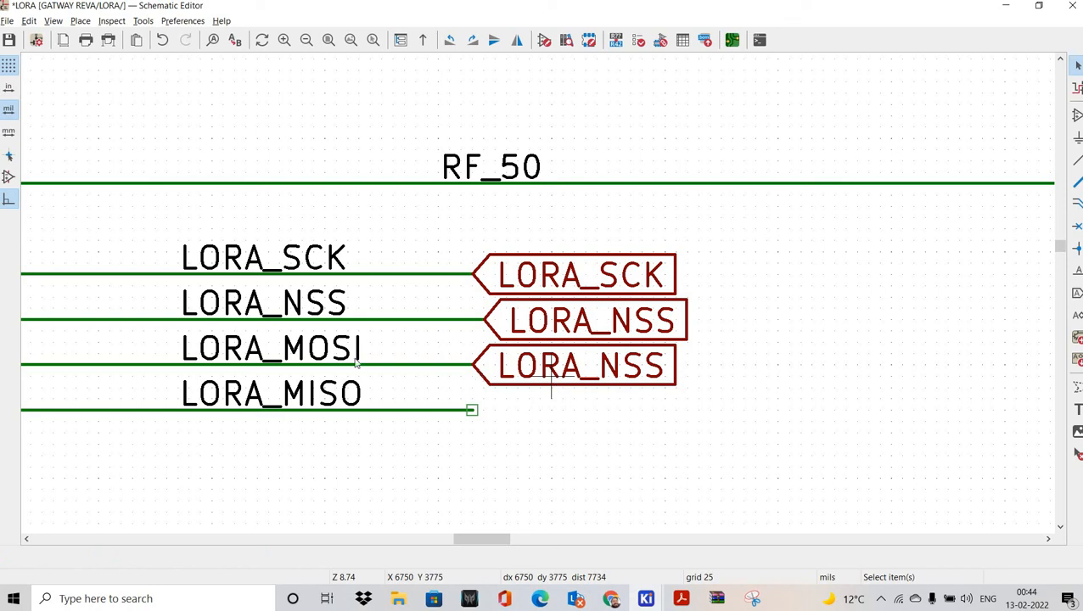
pyautogui.doubleClick(316, 344)
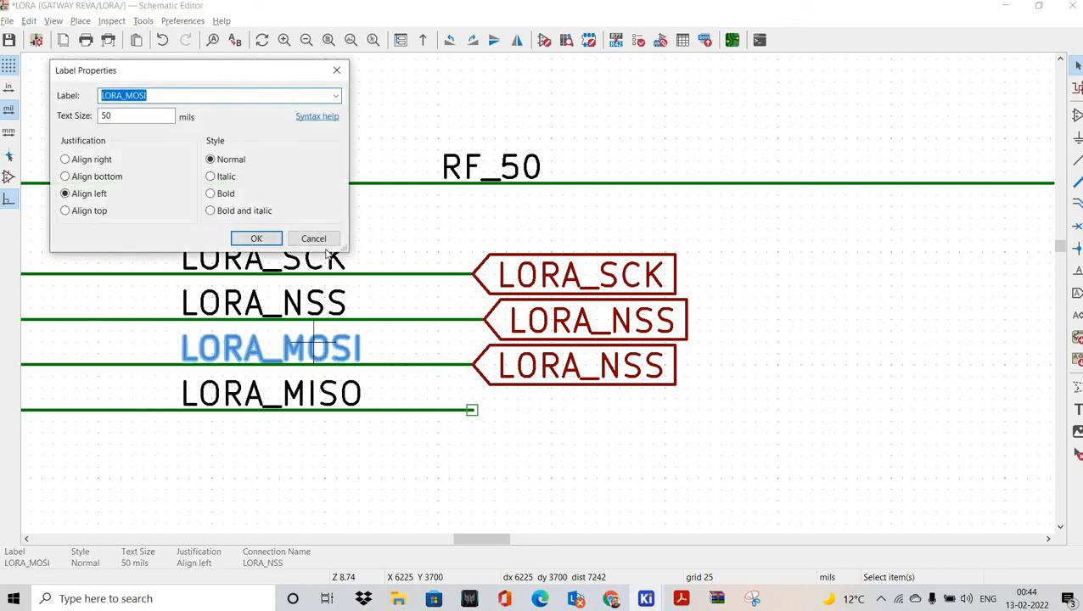
pyautogui.press('Escape')
pyautogui.doubleClick(573, 367)
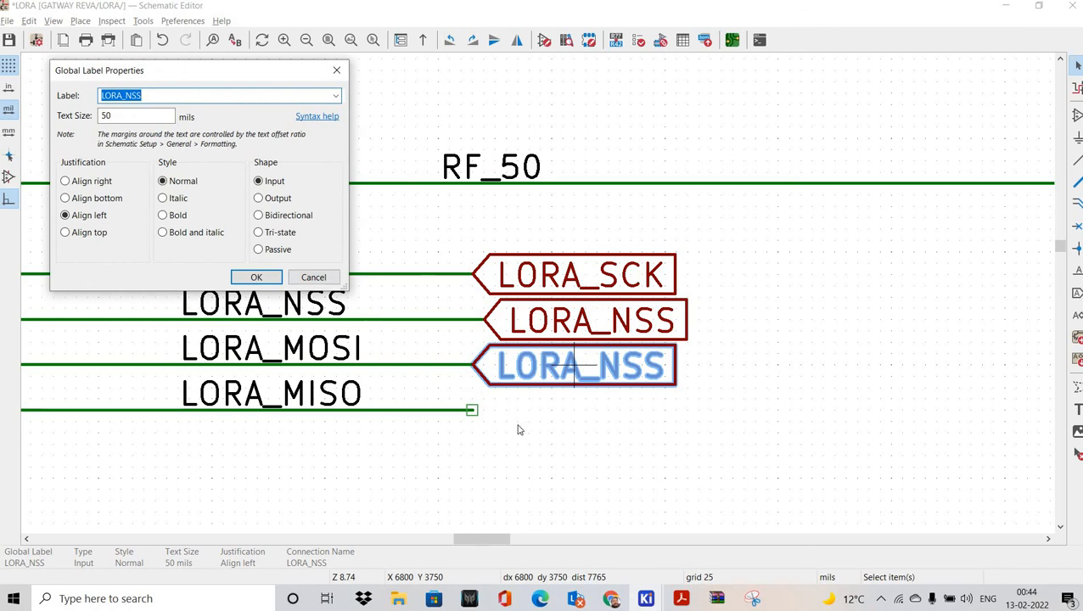
pyautogui.press('Escape')
pyautogui.press('Escape')
pyautogui.doubleClick(343, 345)
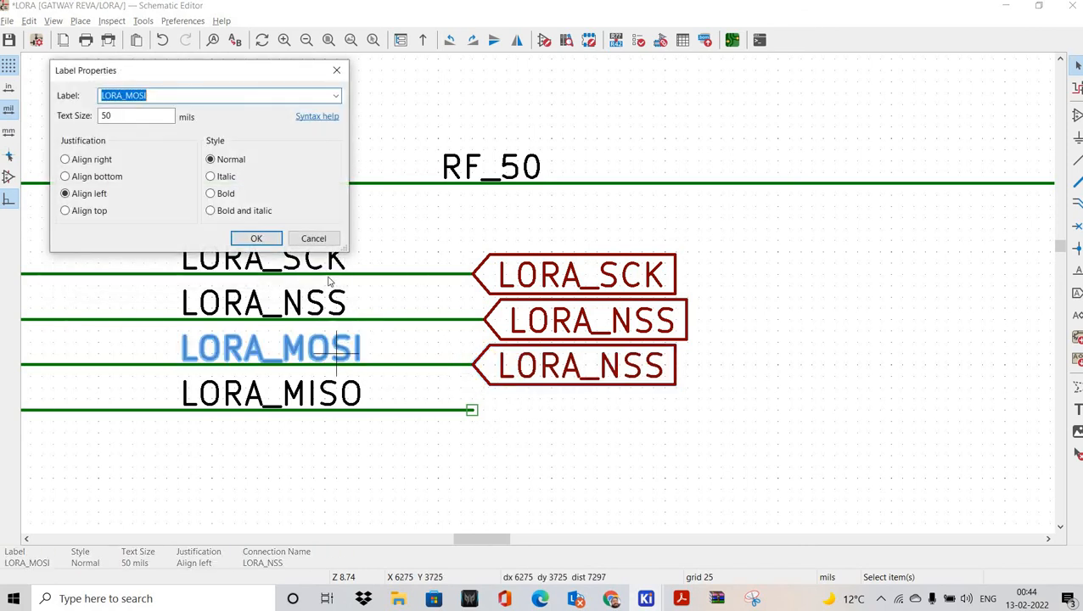
pyautogui.press('Escape')
pyautogui.doubleClick(552, 365)
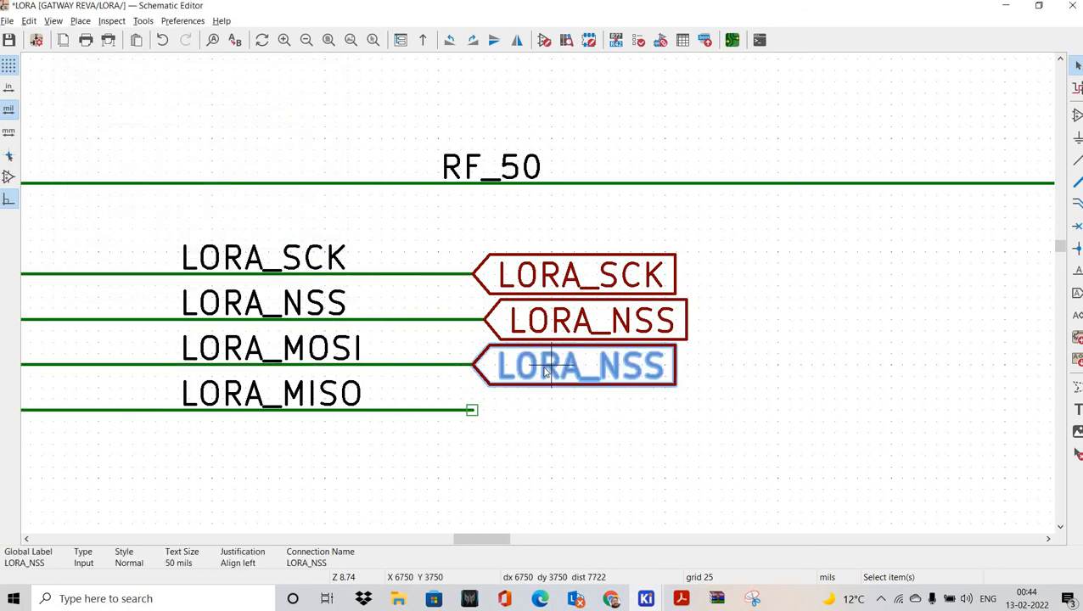
pyautogui.hotkey('ctrl', 'v')
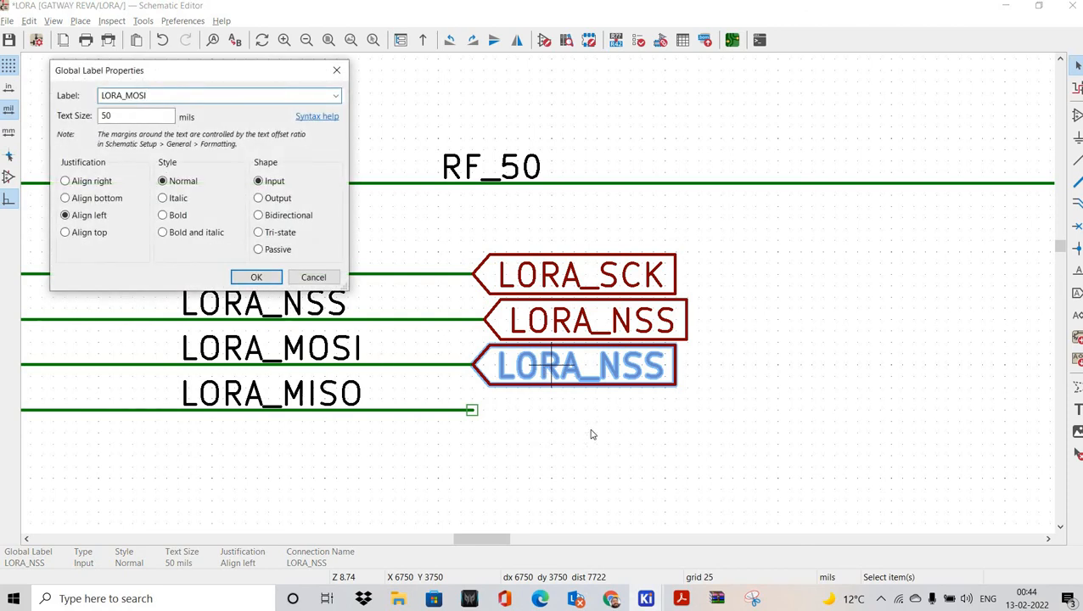
pyautogui.press('Return')
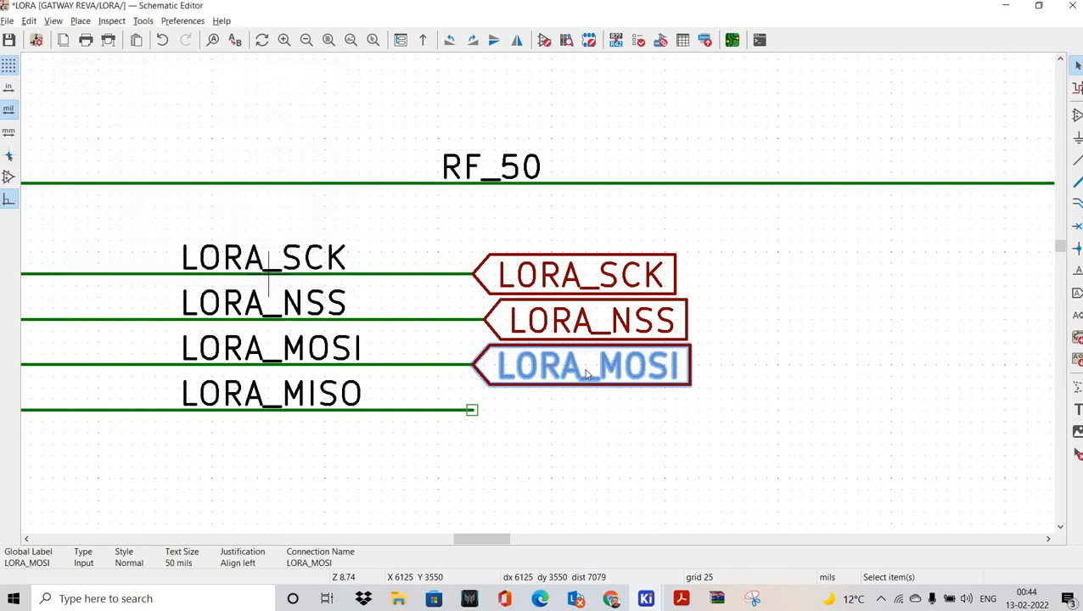
# Step: Duplicate LORA_MOSI onto the MISO wire, renaming it LORA_MISO with Output shape
pyautogui.hotkey('ctrl', 'd')
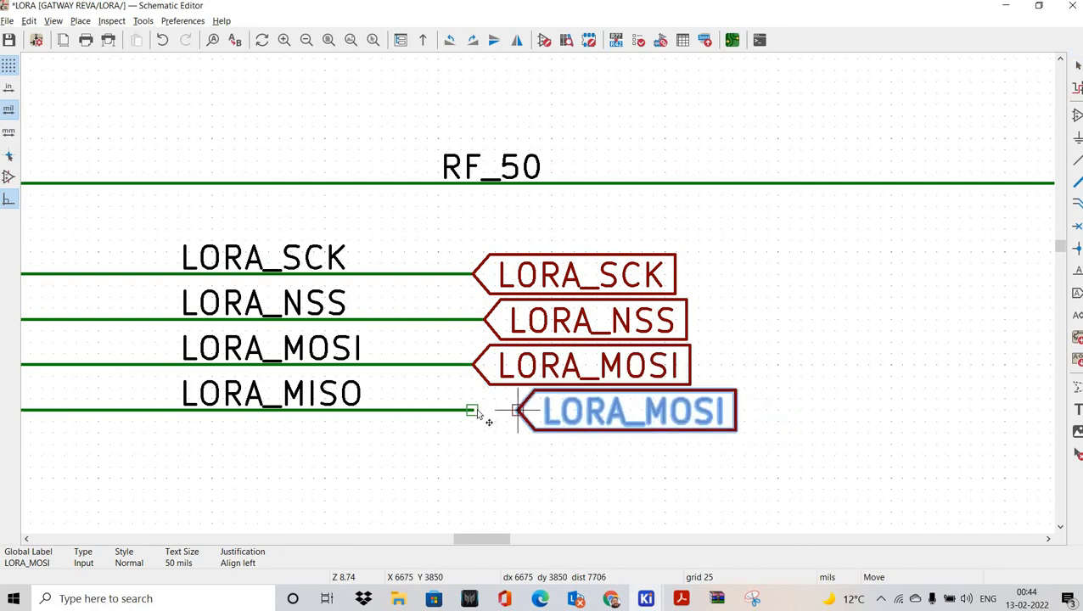
pyautogui.click(475, 412)
pyautogui.click(444, 436)
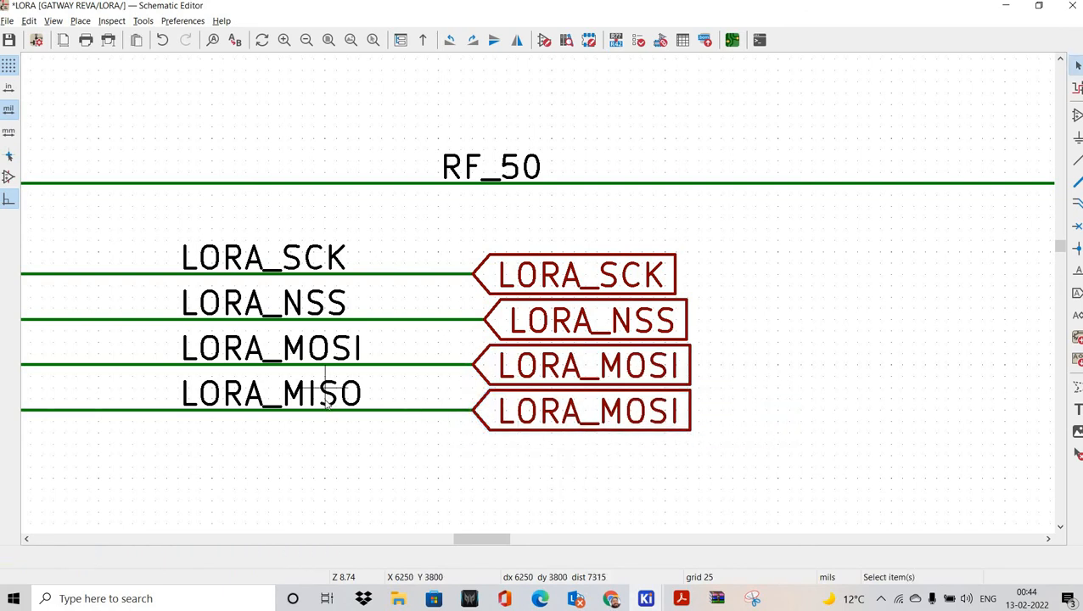
pyautogui.doubleClick(326, 392)
pyautogui.hotkey('ctrl', 'c')
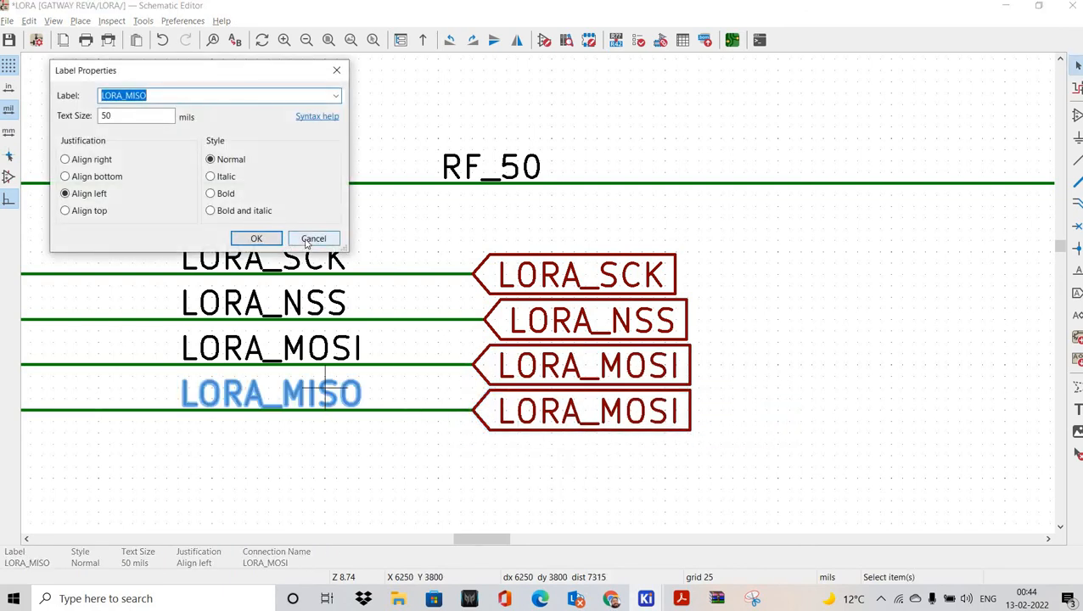
pyautogui.press('Escape')
pyautogui.click(516, 467)
pyautogui.doubleClick(530, 422)
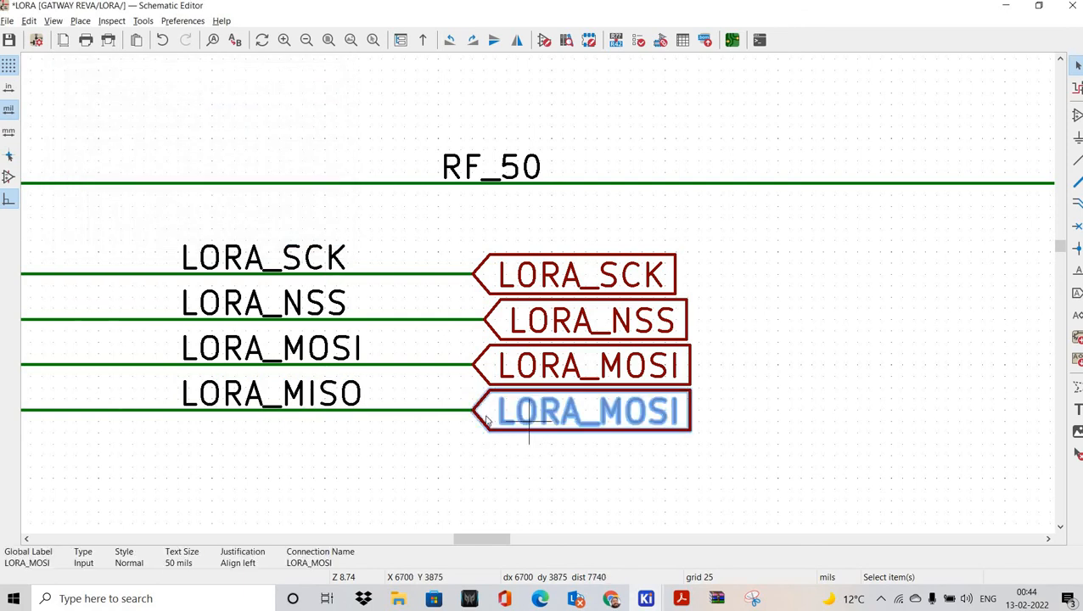
pyautogui.hotkey('ctrl', 'v')
pyautogui.click(269, 198)
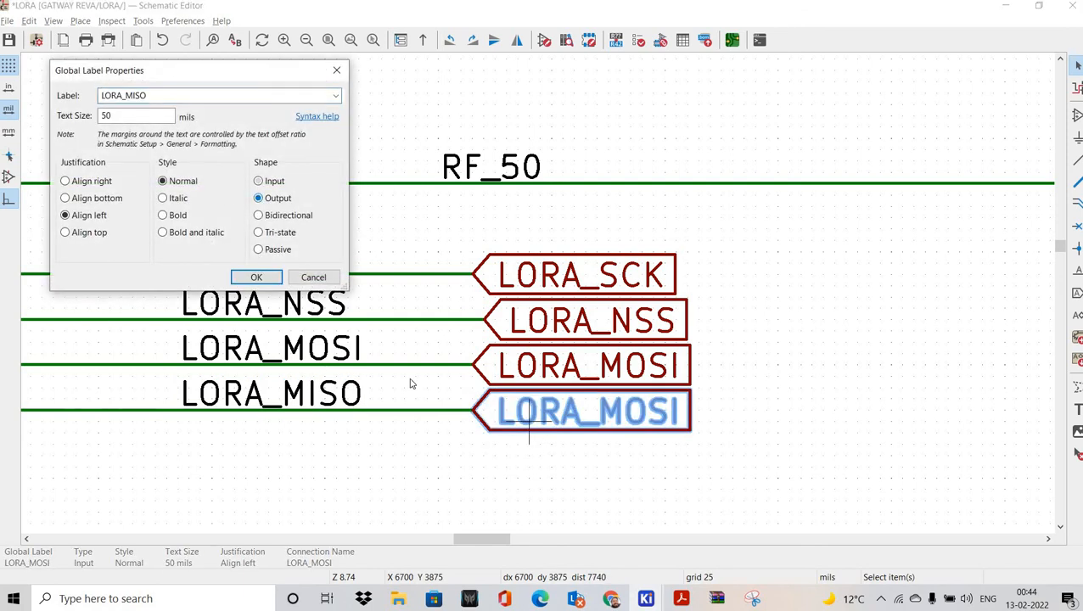
pyautogui.press('Return')
# Step: In Page Settings, enter GATEWAY_REVA as the sheet revision
pyautogui.scroll(-8, 543, 357)
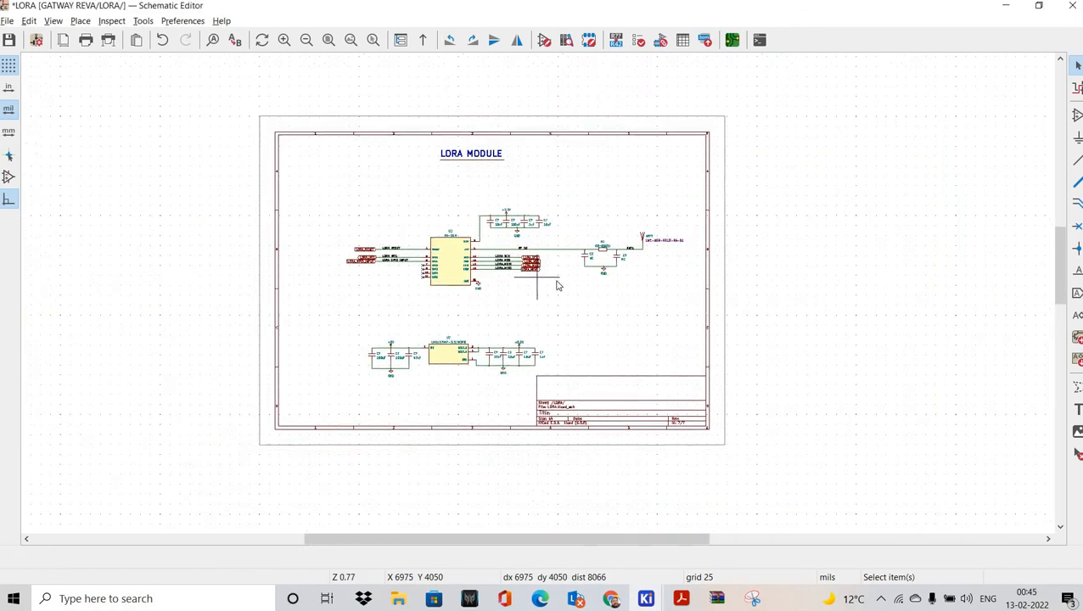
pyautogui.scroll(5, 573, 284)
pyautogui.scroll(-5, 573, 285)
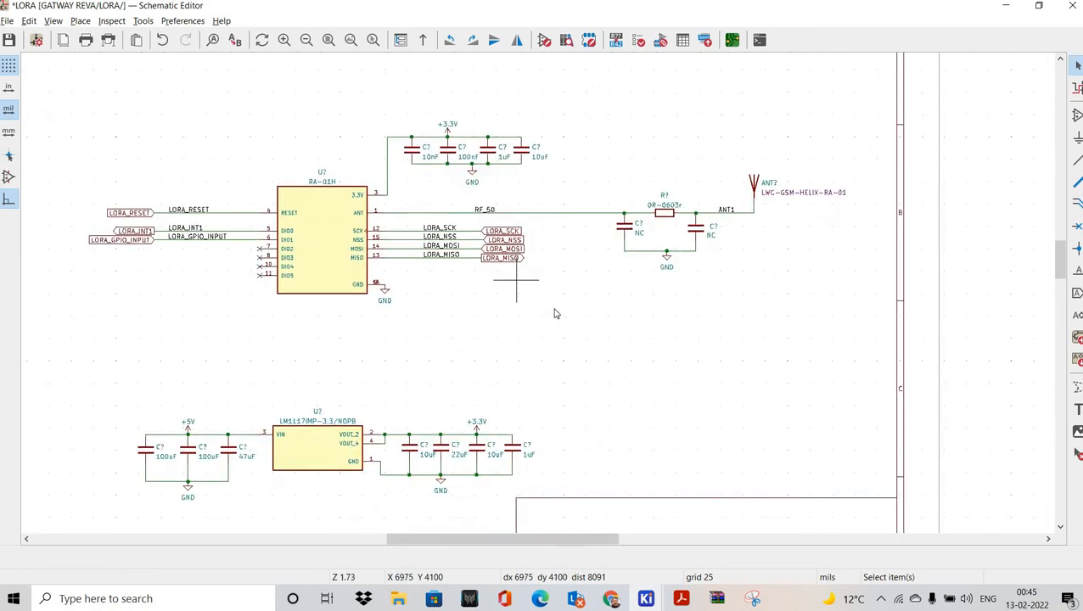
pyautogui.moveTo(606, 372); pyautogui.dragTo(597, 339, button='middle')
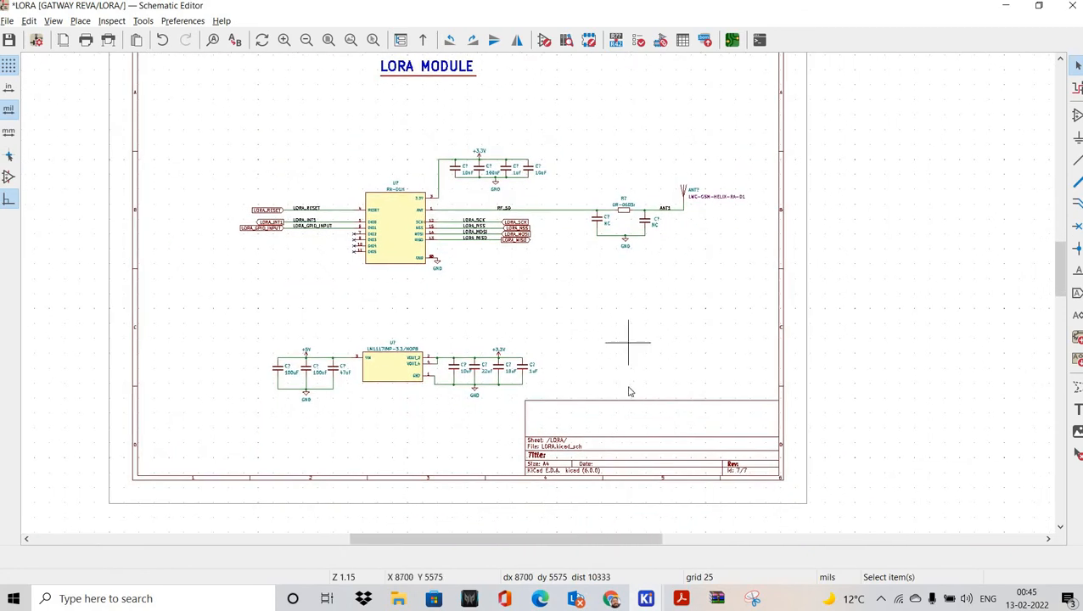
pyautogui.hotkey('alt', 'f')
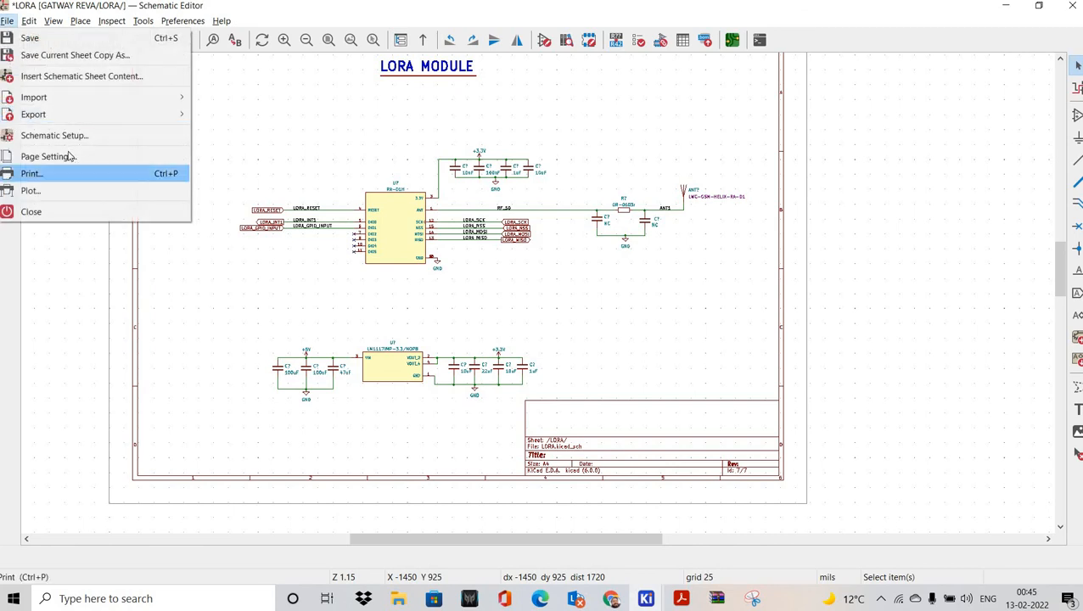
pyautogui.click(48, 156)
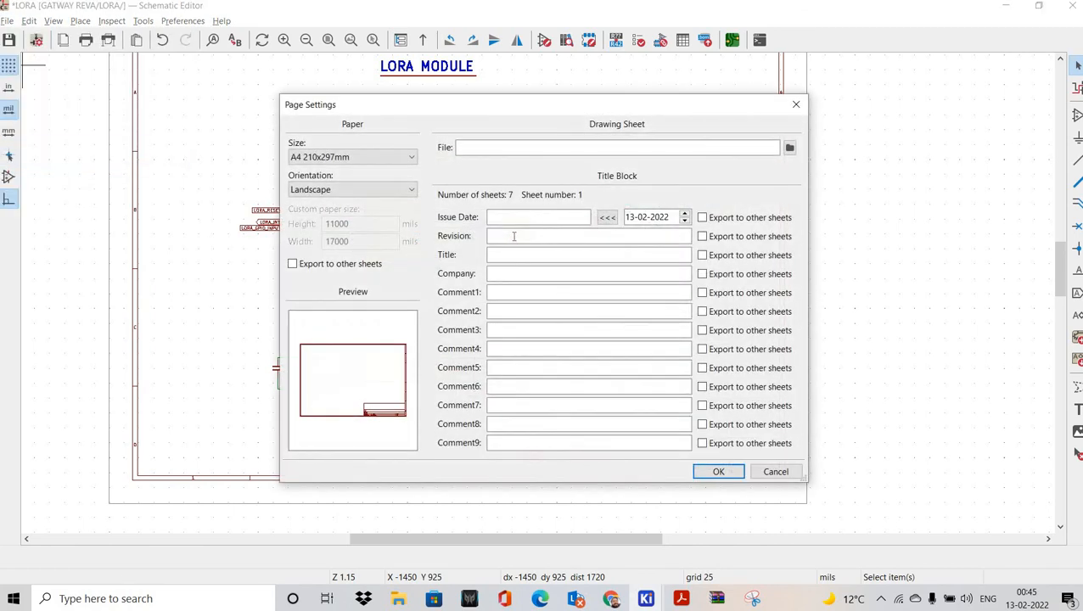
pyautogui.click(514, 234)
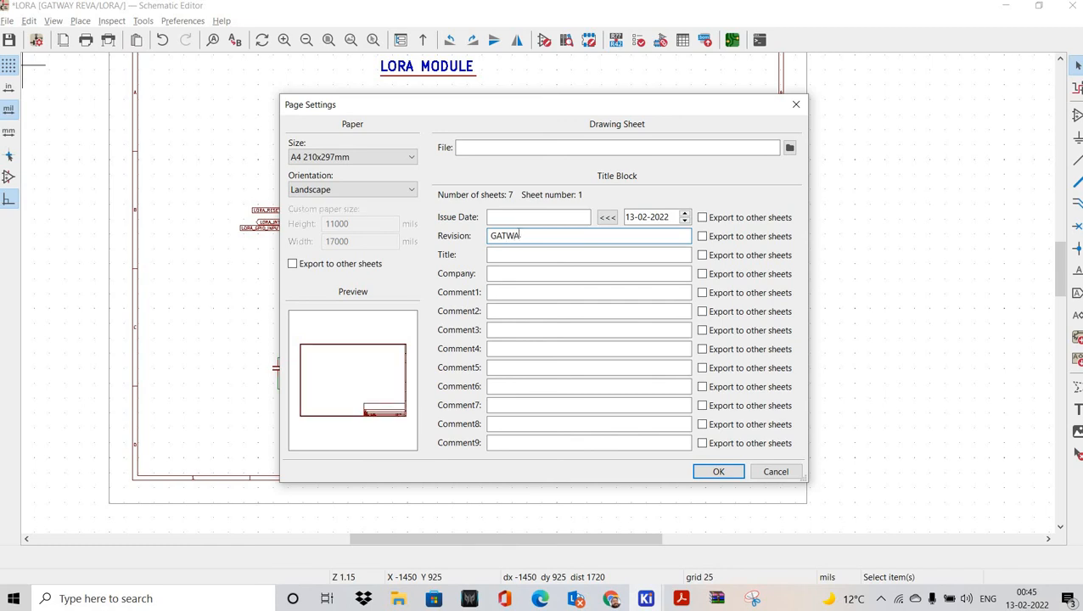
pyautogui.write('GATEWAY_REVA')
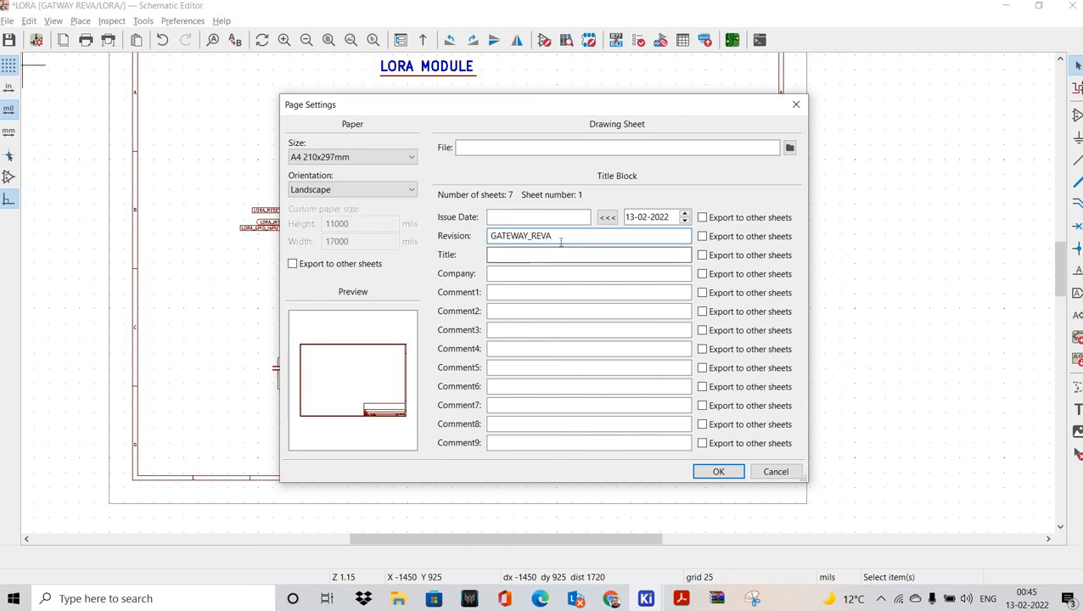
pyautogui.moveTo(557, 236); pyautogui.dragTo(496, 257)
# Step: Set title LORA, company GATEWAY_REVA and issue date 2022-02-13, then apply
pyautogui.click(497, 257)
pyautogui.hotkey('shift', 'Tab')
pyautogui.hotkey('ctrl', 'c')
pyautogui.press('Tab')
pyautogui.press('Tab')
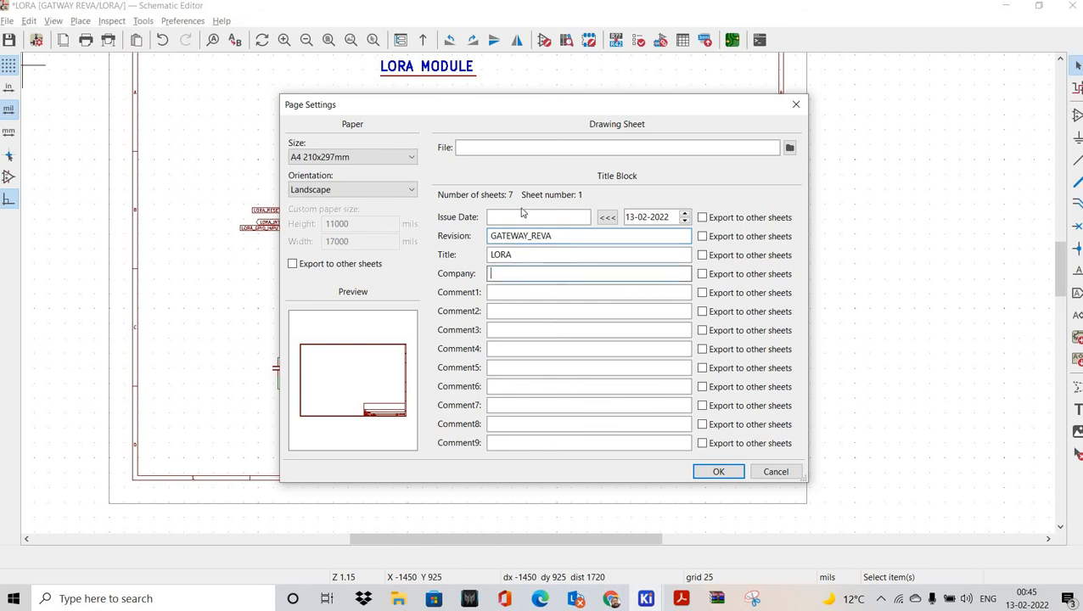
pyautogui.hotkey('ctrl', 'v')
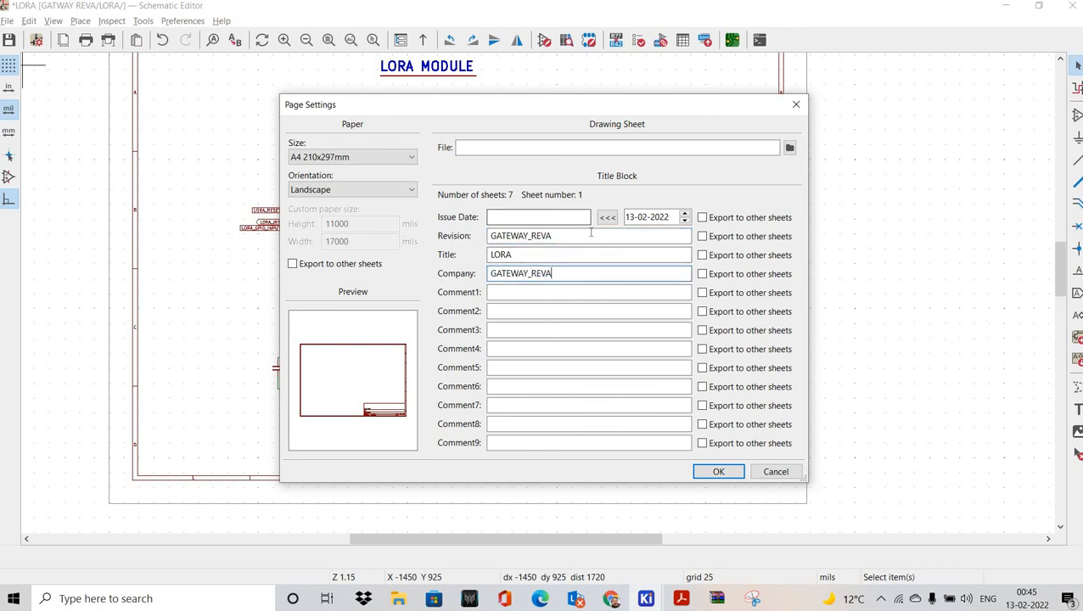
pyautogui.click(655, 222)
pyautogui.click(517, 215)
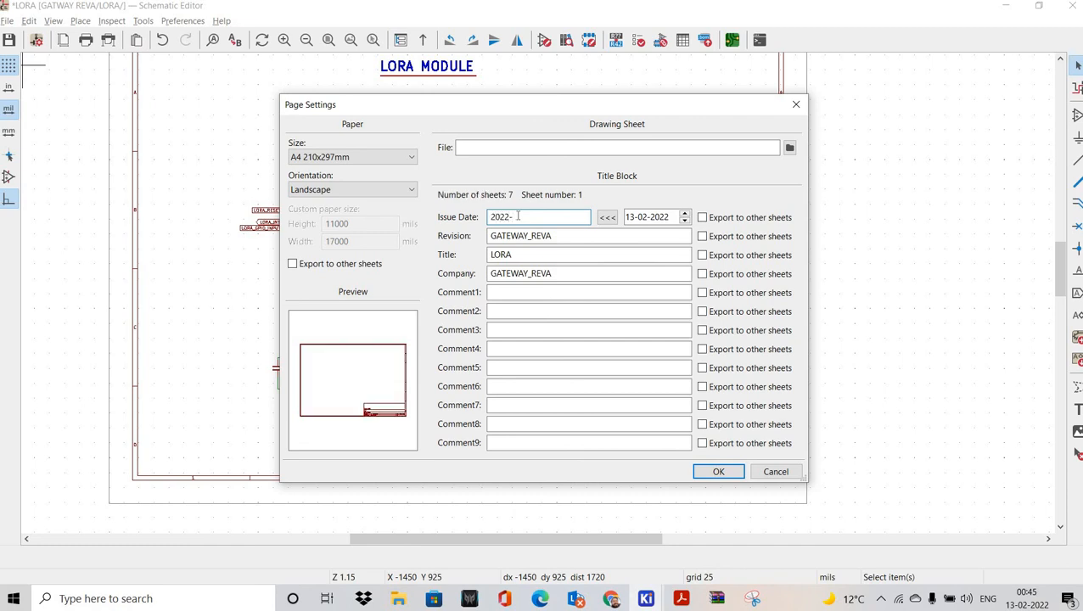
pyautogui.click(720, 472)
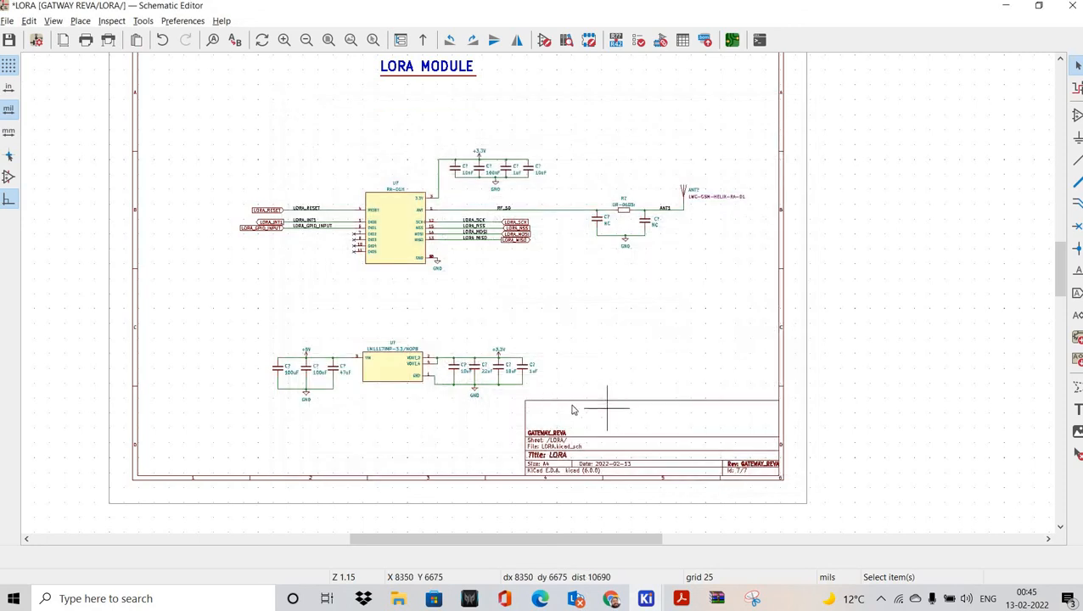
# Step: Save the LORA schematic with Ctrl+S and look over the finished sheet
pyautogui.hotkey('ctrl', 's')
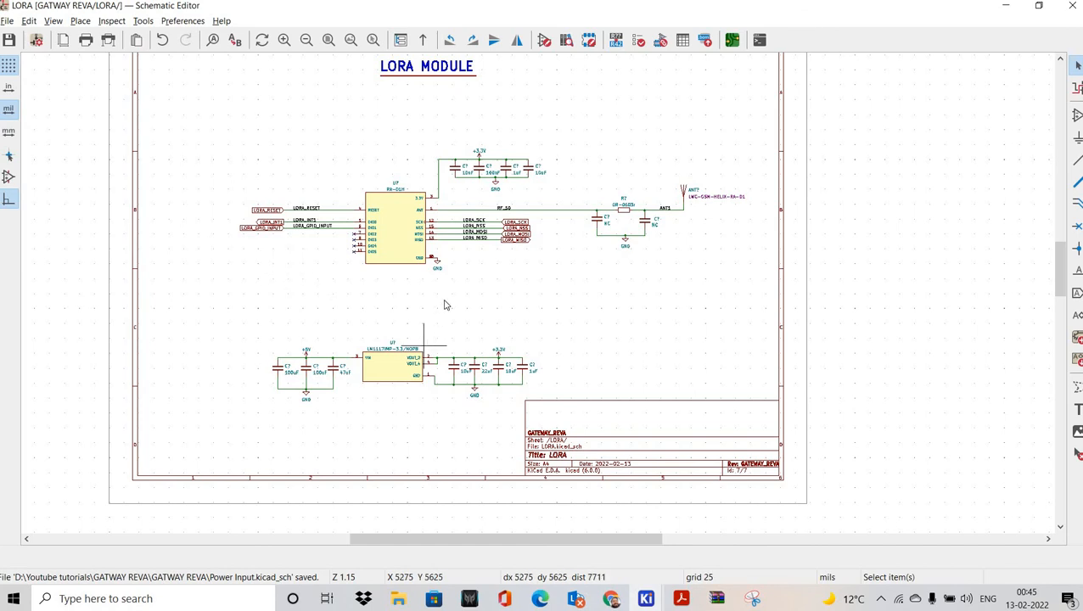
pyautogui.keyDown('ctrl'); pyautogui.hscroll(-3, 560, 299); pyautogui.keyUp('ctrl')
pyautogui.scroll(2, 554, 287)
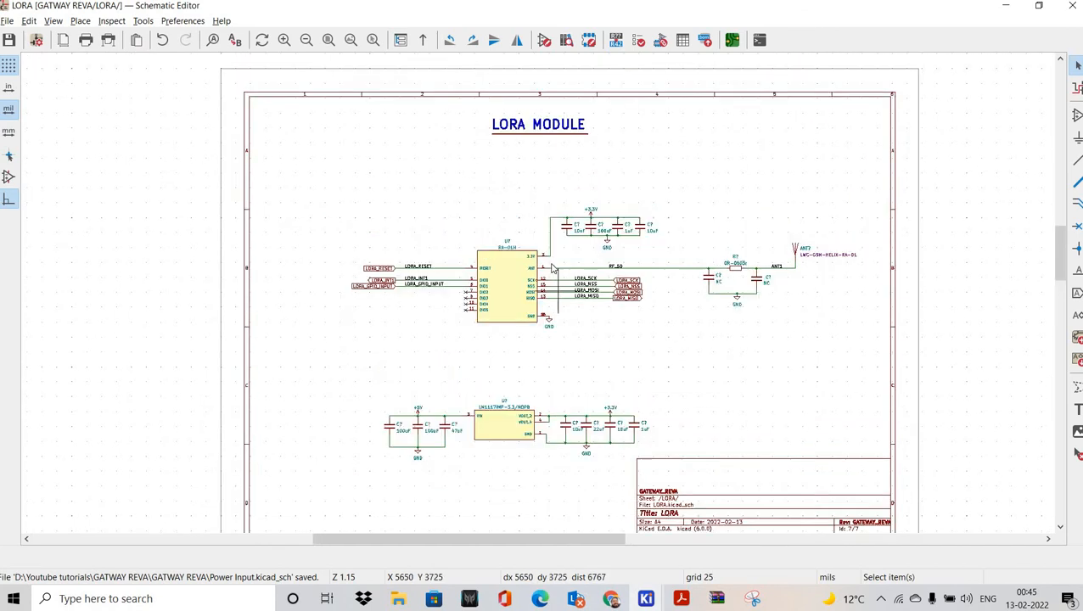
pyautogui.scroll(-1, 552, 276)
pyautogui.hscroll(1, 551, 274)
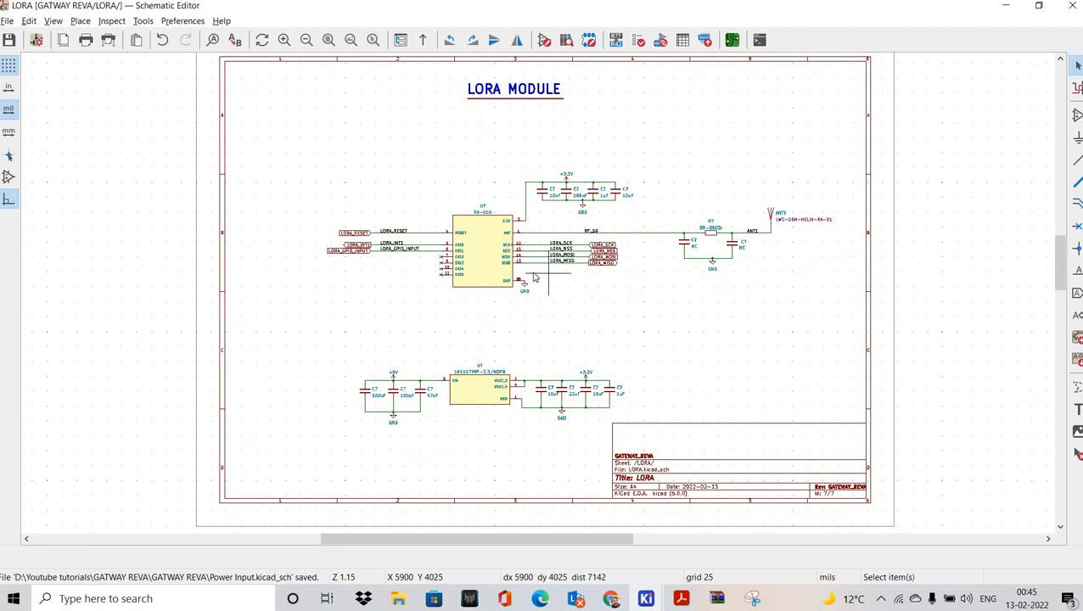